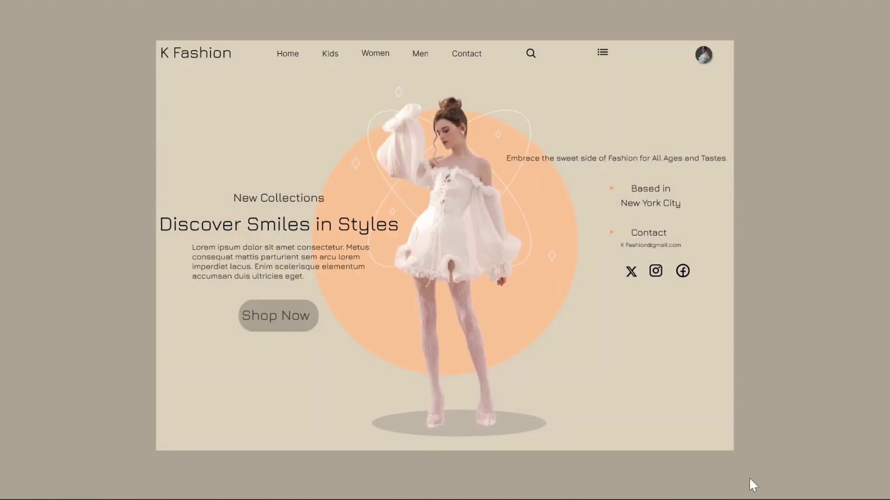
Step: Open the Kids product page from the preview's hero and scroll through it
{"action": "left_click", "coordinate": [279, 315]}
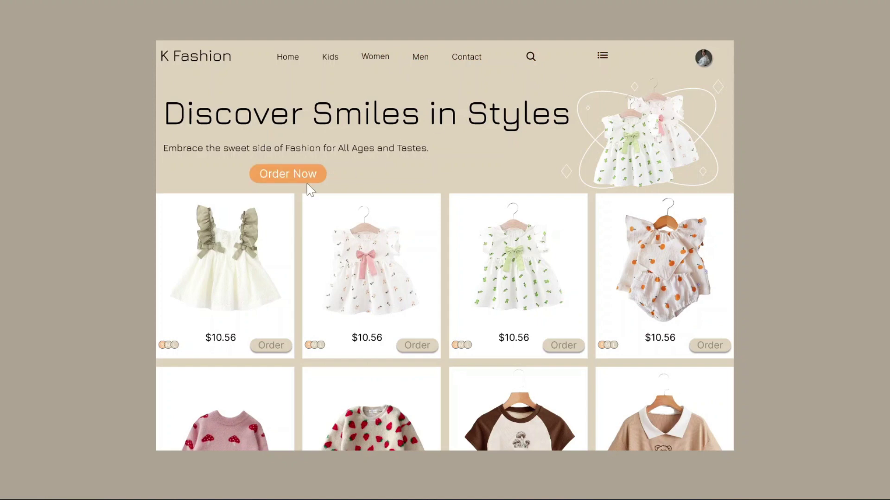
{"action": "scroll", "coordinate": [571, 233], "scroll_direction": "down", "scroll_amount": 3}
{"action": "scroll", "coordinate": [721, 251], "scroll_direction": "down", "scroll_amount": 3}
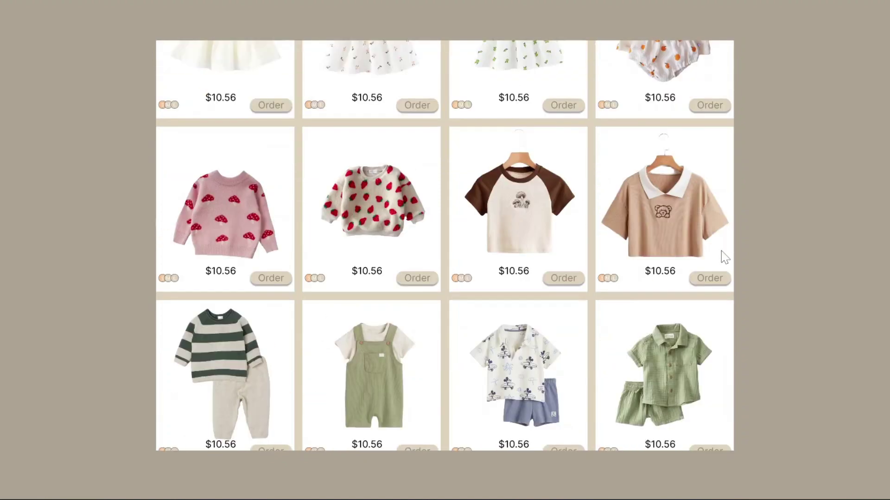
{"action": "scroll", "coordinate": [706, 301], "scroll_direction": "up", "scroll_amount": 6}
Step: Browse the Women and Men collection pages in the prototype preview
{"action": "left_click", "coordinate": [375, 58]}
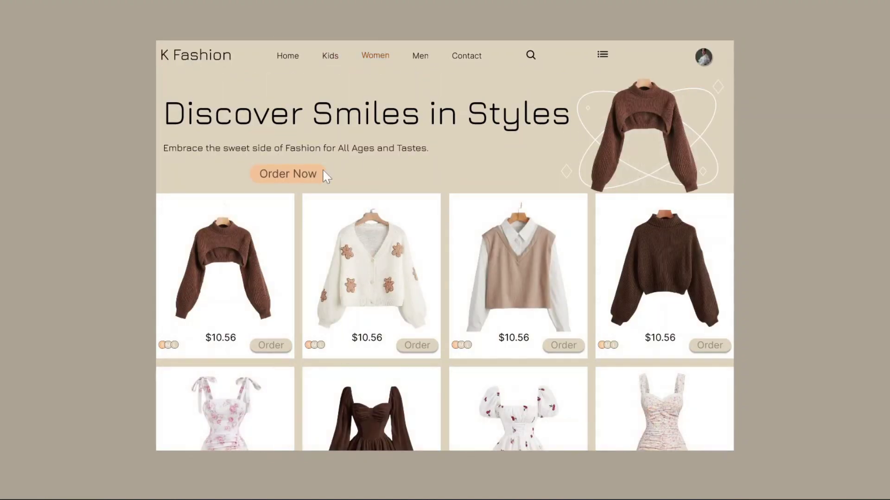
{"action": "scroll", "coordinate": [710, 346], "scroll_direction": "down", "scroll_amount": 5}
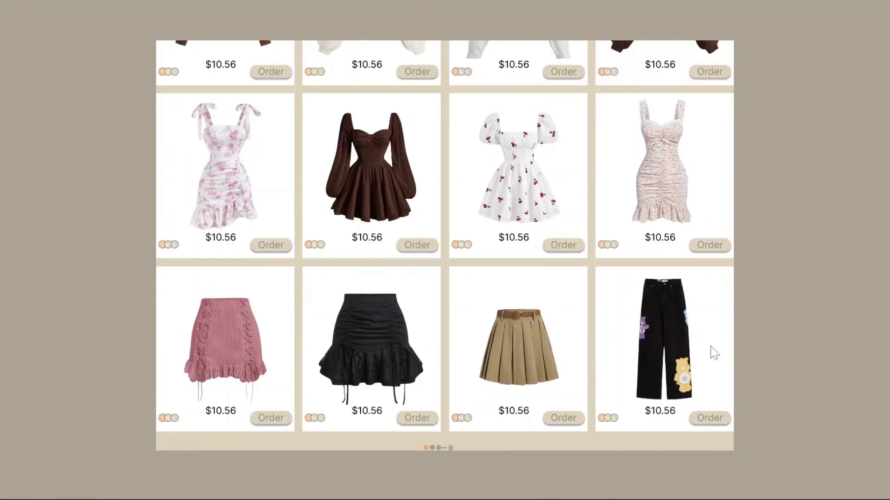
{"action": "scroll", "coordinate": [717, 348], "scroll_direction": "up", "scroll_amount": 3}
{"action": "scroll", "coordinate": [717, 343], "scroll_direction": "up", "scroll_amount": 3}
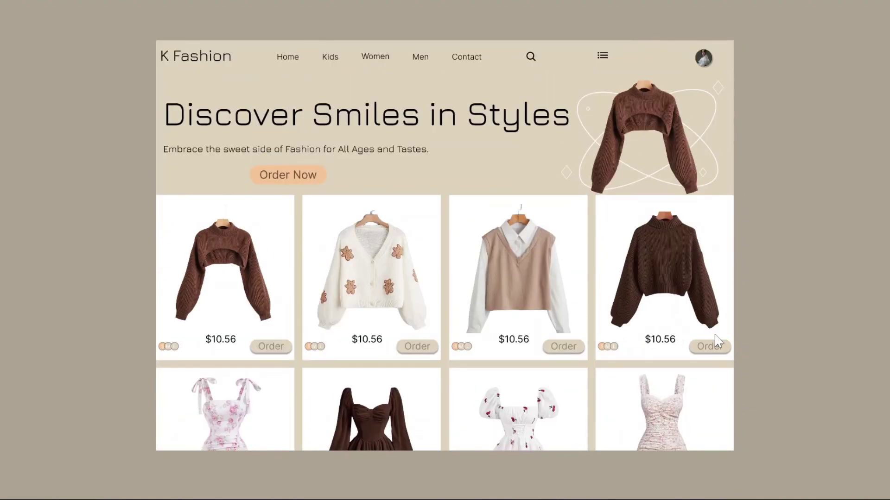
{"action": "left_click", "coordinate": [417, 57]}
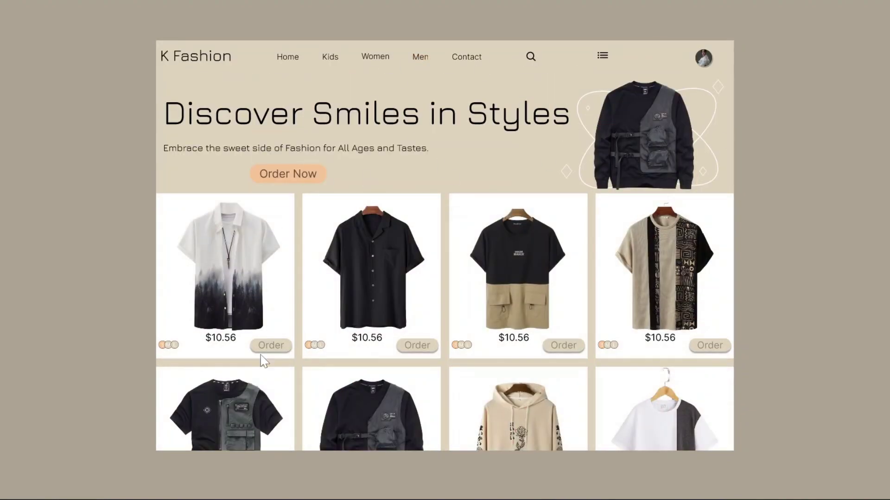
{"action": "scroll", "coordinate": [719, 227], "scroll_direction": "down", "scroll_amount": 3}
{"action": "scroll", "coordinate": [719, 227], "scroll_direction": "down", "scroll_amount": 3}
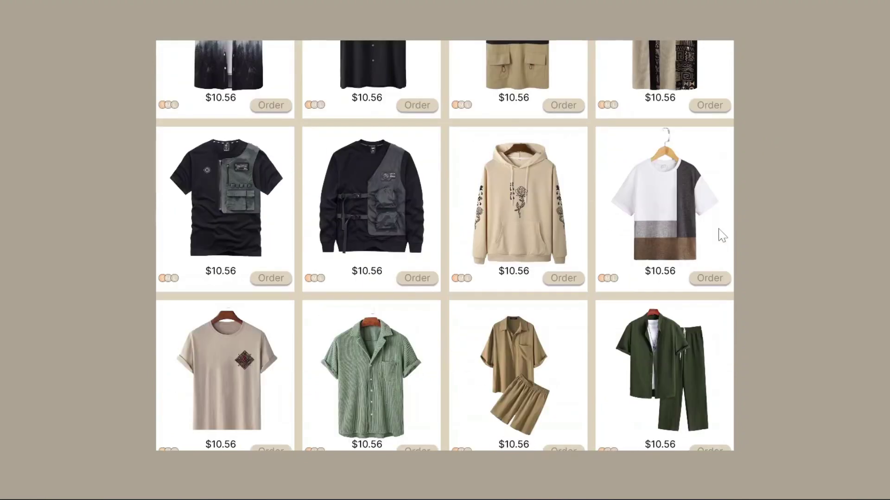
{"action": "scroll", "coordinate": [717, 424], "scroll_direction": "up", "scroll_amount": 3}
{"action": "scroll", "coordinate": [707, 346], "scroll_direction": "up", "scroll_amount": 3}
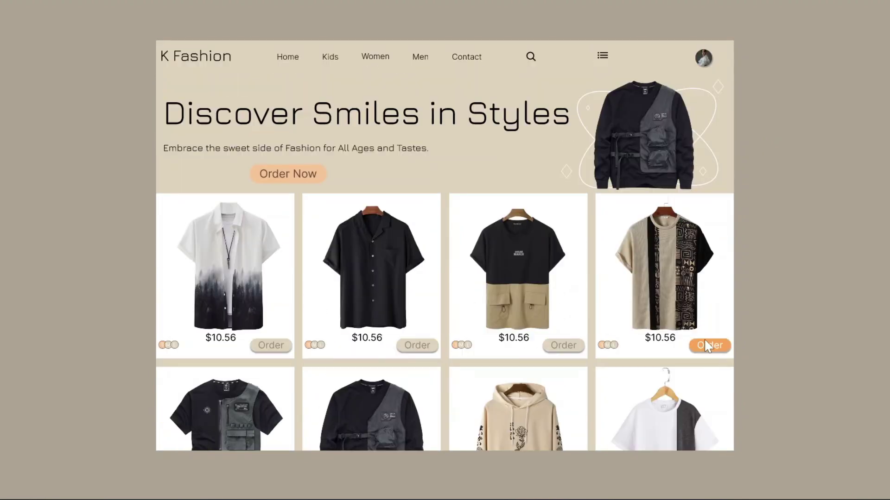
Step: View the Contact Now page, return Home, and reopen the Kids page
{"action": "left_click", "coordinate": [465, 58]}
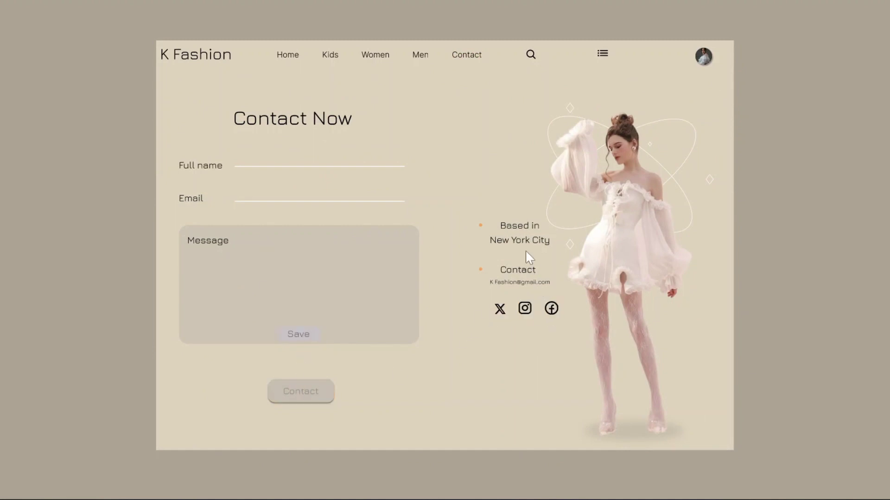
{"action": "left_click", "coordinate": [287, 56]}
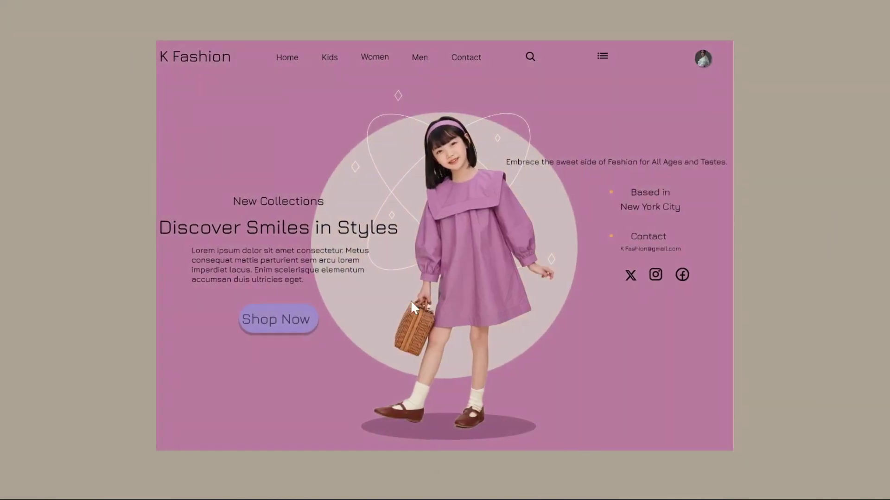
{"action": "left_click", "coordinate": [285, 320]}
{"action": "scroll", "coordinate": [287, 326], "scroll_direction": "down", "scroll_amount": 3}
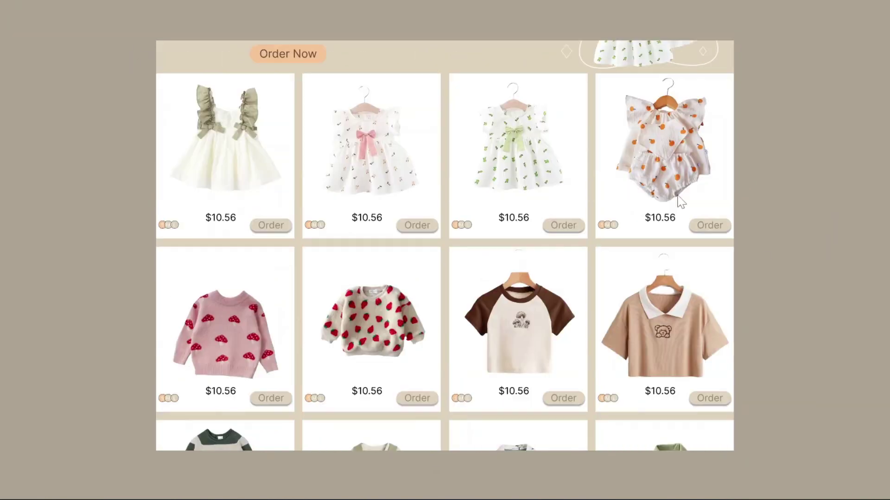
{"action": "scroll", "coordinate": [672, 235], "scroll_direction": "up", "scroll_amount": 3}
Step: Revisit the Women, Kids and Men collections, ending on the Contact Now page
{"action": "left_click", "coordinate": [375, 57]}
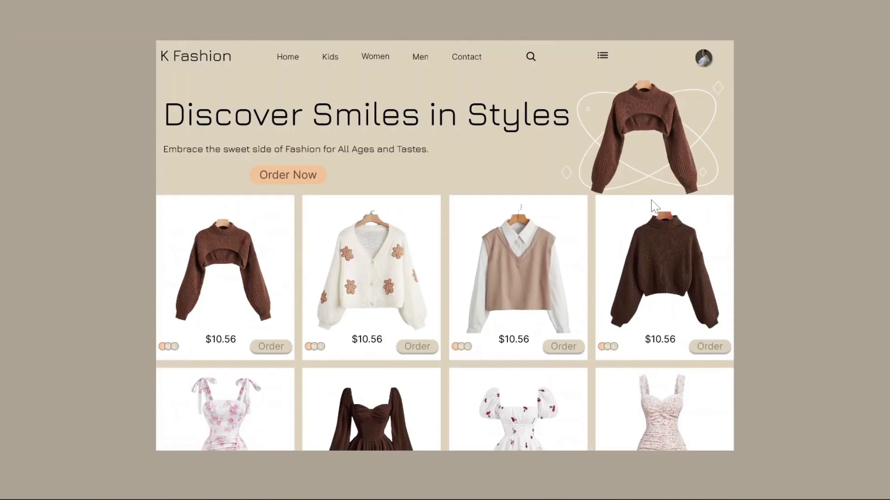
{"action": "left_click", "coordinate": [328, 60]}
{"action": "scroll", "coordinate": [607, 182], "scroll_direction": "down", "scroll_amount": 5}
{"action": "scroll", "coordinate": [607, 182], "scroll_direction": "up", "scroll_amount": 5}
{"action": "left_click", "coordinate": [422, 54]}
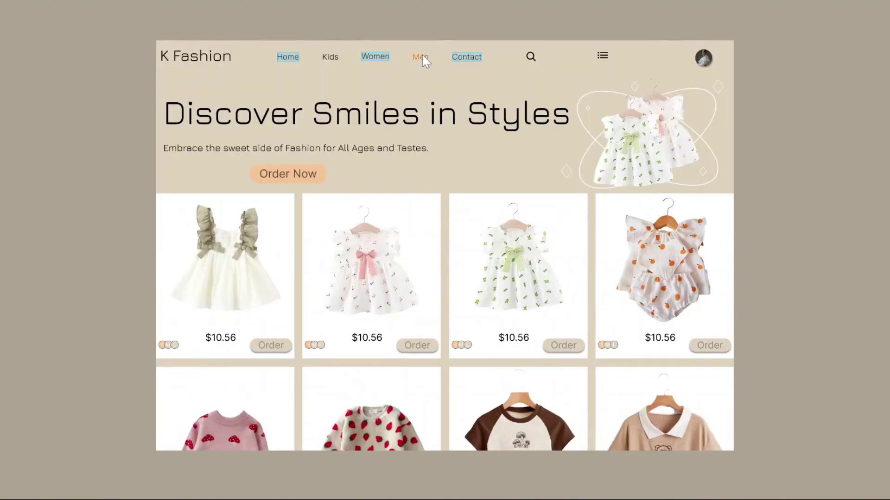
{"action": "left_click", "coordinate": [376, 57]}
{"action": "scroll", "coordinate": [650, 116], "scroll_direction": "down", "scroll_amount": 5}
{"action": "scroll", "coordinate": [649, 131], "scroll_direction": "up", "scroll_amount": 5}
{"action": "left_click", "coordinate": [417, 58]}
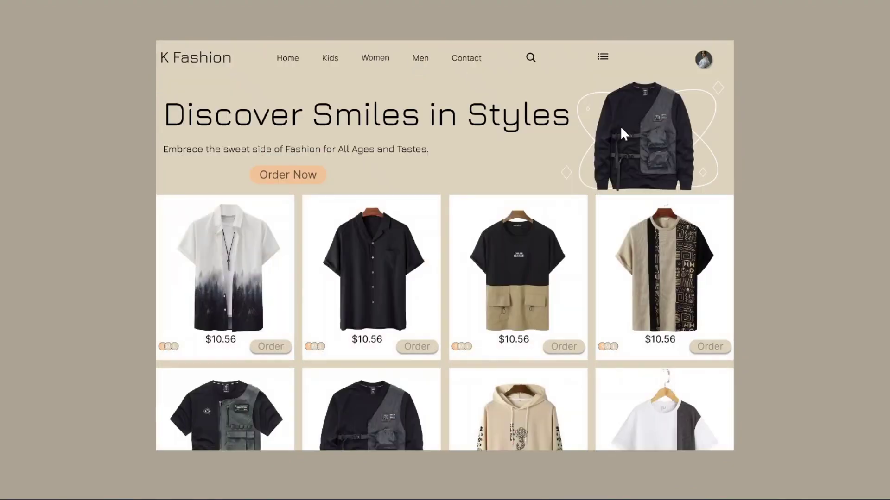
{"action": "scroll", "coordinate": [620, 126], "scroll_direction": "down", "scroll_amount": 5}
{"action": "scroll", "coordinate": [641, 144], "scroll_direction": "up", "scroll_amount": 5}
{"action": "left_click", "coordinate": [457, 57]}
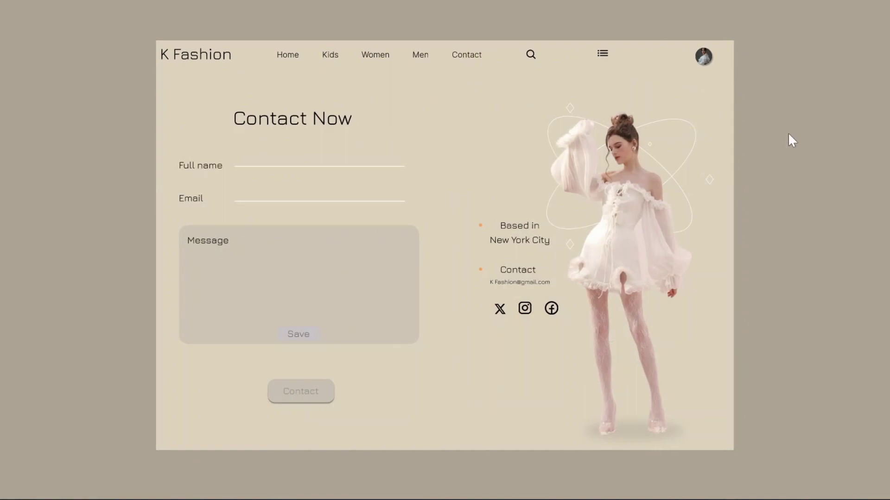
Step: Create a 1440×1024 Desktop frame filled beige DFD3BD
{"action": "key", "text": "f"}
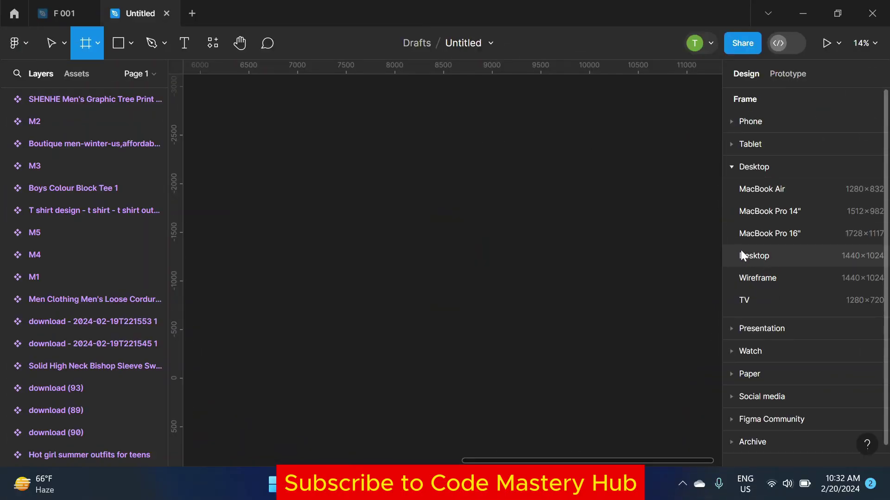
{"action": "left_click", "coordinate": [742, 254]}
{"action": "key", "text": "shift+2"}
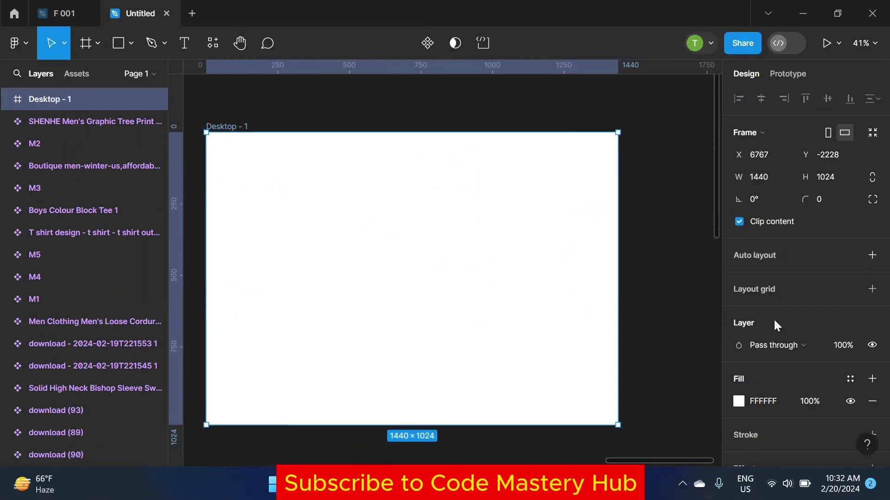
{"action": "left_click", "coordinate": [781, 401]}
{"action": "type", "text": "df"}
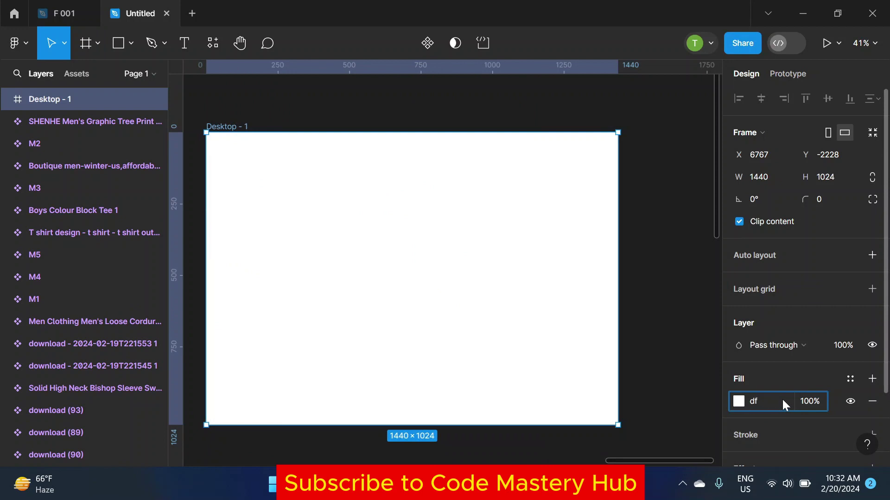
{"action": "type", "text": "d3bd"}
{"action": "key", "text": "Return"}
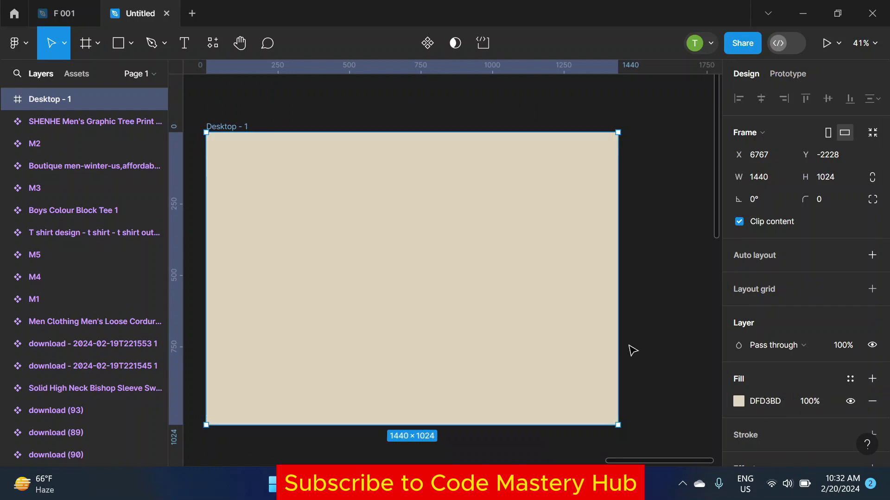
{"action": "left_click", "coordinate": [629, 351]}
Step: Draw a white 1440×77 strip across the frame's top and name it Nav
{"action": "scroll", "coordinate": [340, 207], "scroll_direction": "up", "scroll_amount": 1}
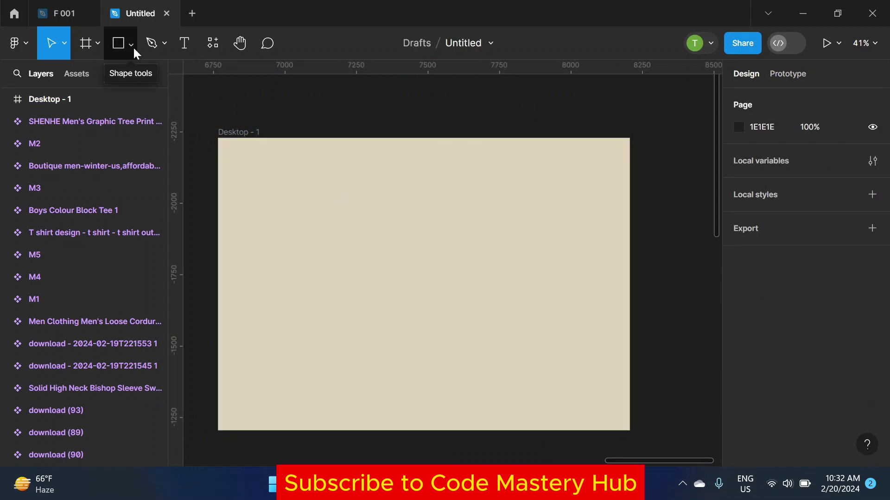
{"action": "left_click", "coordinate": [88, 43]}
{"action": "mouse_move", "coordinate": [218, 139]}
{"action": "left_mouse_down"}
{"action": "mouse_move", "coordinate": [528, 164]}
{"action": "mouse_move", "coordinate": [629, 160]}
{"action": "left_mouse_up"}
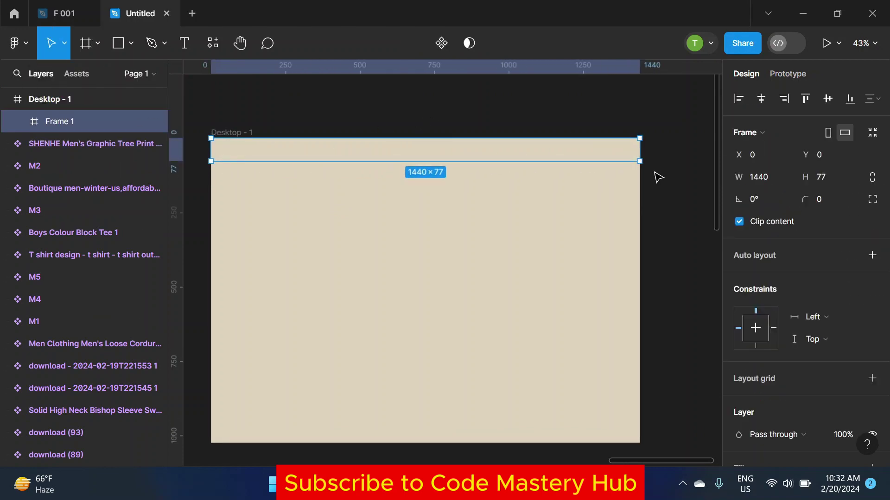
{"action": "scroll", "coordinate": [787, 334], "scroll_direction": "down", "scroll_amount": 3}
{"action": "left_click", "coordinate": [477, 102]}
{"action": "left_click", "coordinate": [72, 121]}
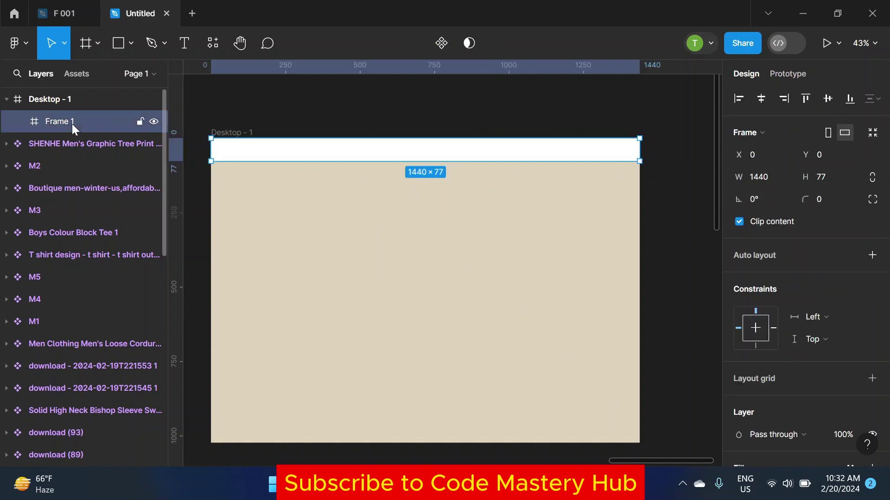
{"action": "double_click", "coordinate": [72, 122]}
{"action": "type", "text": "Nav"}
{"action": "key", "text": "Return"}
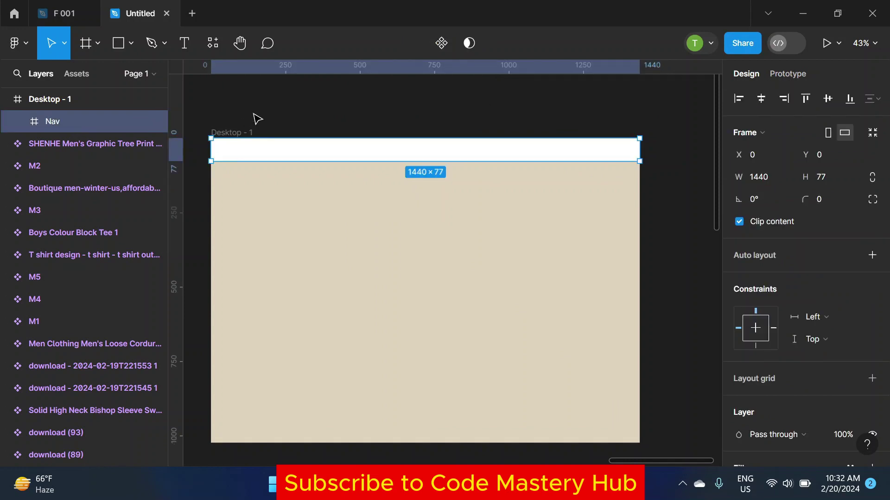
{"action": "left_click", "coordinate": [254, 119]}
{"action": "scroll", "coordinate": [319, 176], "scroll_direction": "down", "scroll_amount": 1}
{"action": "scroll", "coordinate": [323, 175], "scroll_direction": "up", "scroll_amount": 1, "text": "ctrl"}
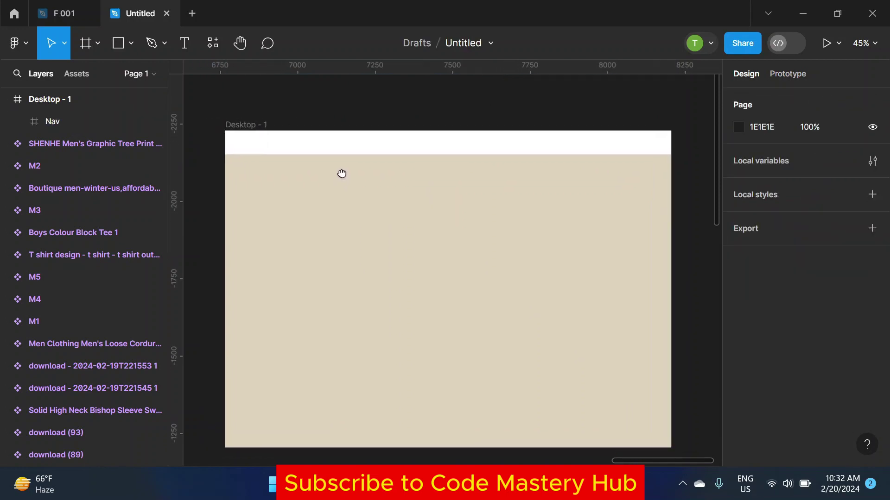
{"action": "left_click_drag", "start_coordinate": [342, 173], "coordinate": [331, 154]}
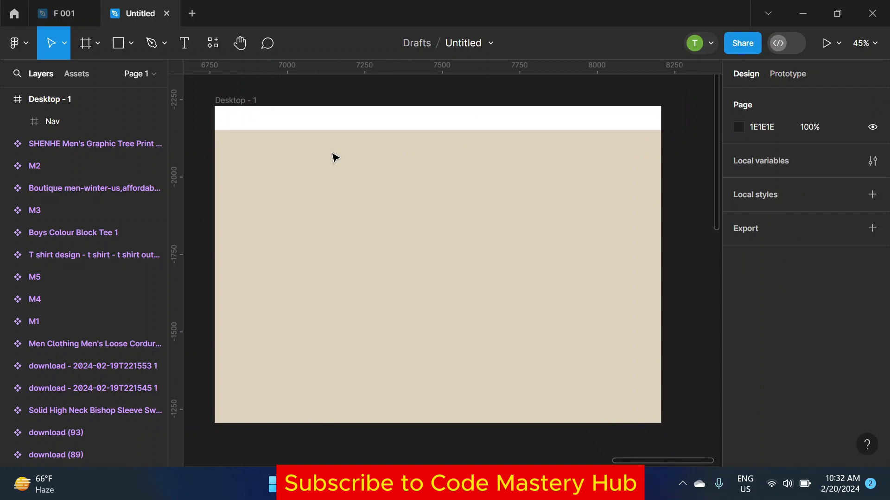
{"action": "scroll", "coordinate": [332, 154], "scroll_direction": "down", "scroll_amount": 1, "text": "ctrl"}
Step: Draw a new frame below Nav and set its height to 321
{"action": "scroll", "coordinate": [324, 89], "scroll_direction": "up", "scroll_amount": 1}
{"action": "left_click", "coordinate": [86, 44]}
{"action": "mouse_move", "coordinate": [219, 149]}
{"action": "left_mouse_down"}
{"action": "mouse_move", "coordinate": [221, 186]}
{"action": "mouse_move", "coordinate": [654, 219]}
{"action": "left_mouse_up"}
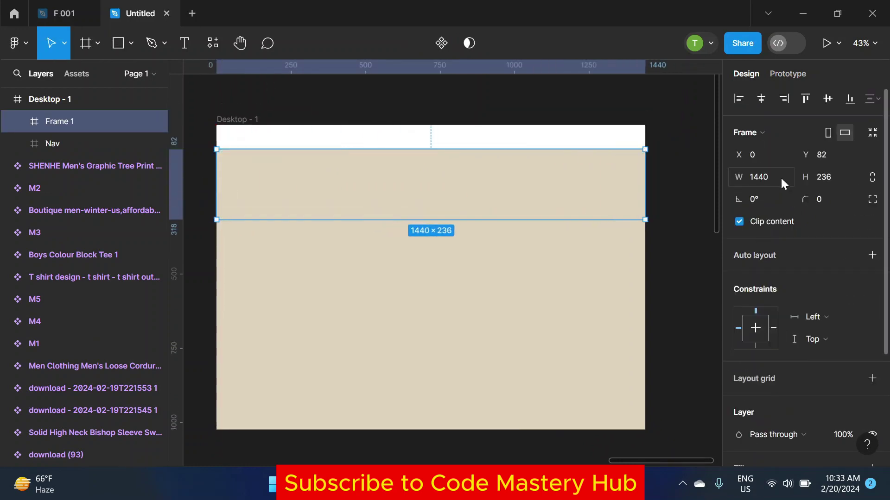
{"action": "left_click", "coordinate": [833, 177]}
{"action": "type", "text": "321"}
{"action": "key", "text": "Return"}
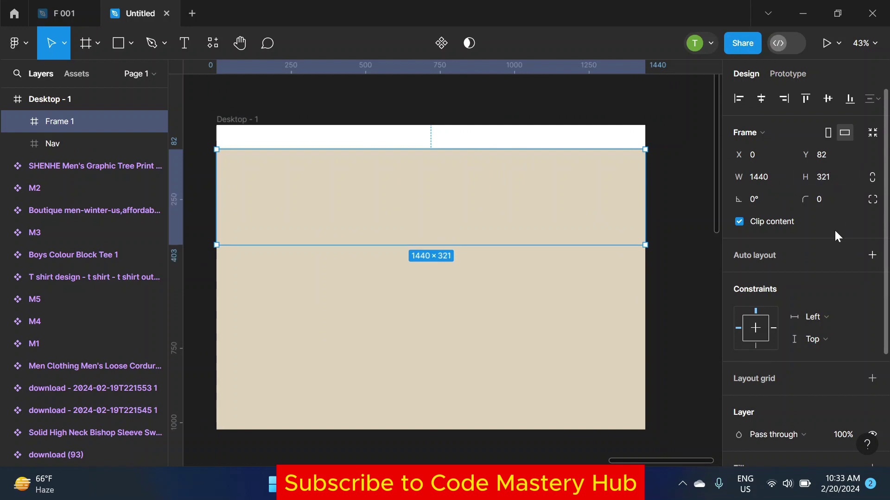
{"action": "scroll", "coordinate": [838, 236], "scroll_direction": "down", "scroll_amount": 3}
Step: Replace Frame 1's white fill with the beige document colour swatch
{"action": "left_click", "coordinate": [871, 328]}
{"action": "scroll", "coordinate": [390, 147], "scroll_direction": "up", "scroll_amount": 1, "text": "ctrl"}
{"action": "scroll", "coordinate": [407, 243], "scroll_direction": "up", "scroll_amount": 5, "text": "ctrl"}
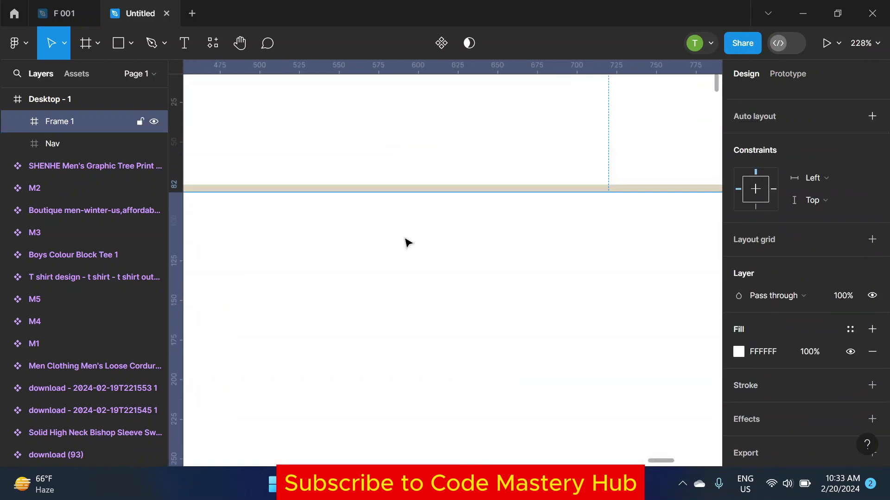
{"action": "scroll", "coordinate": [408, 243], "scroll_direction": "down", "scroll_amount": 3, "text": "ctrl"}
{"action": "scroll", "coordinate": [407, 243], "scroll_direction": "down", "scroll_amount": 2, "text": "ctrl"}
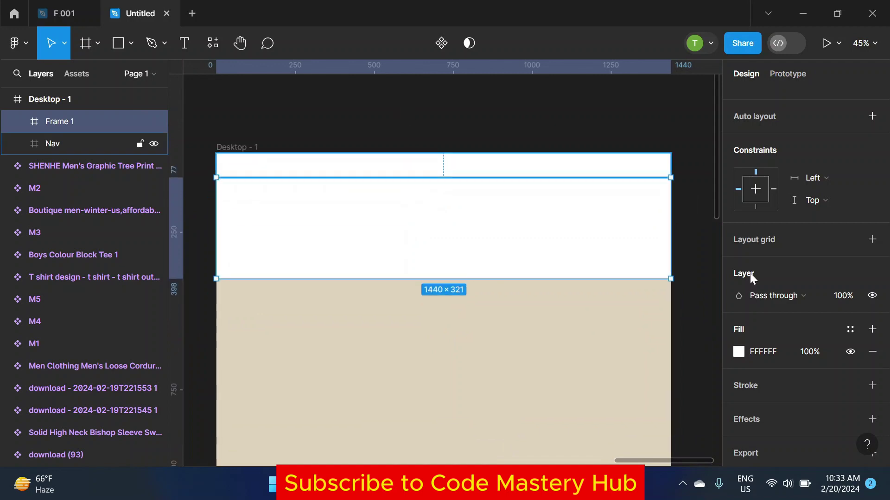
{"action": "scroll", "coordinate": [751, 277], "scroll_direction": "down", "scroll_amount": 1}
{"action": "left_click", "coordinate": [739, 313]}
{"action": "left_click", "coordinate": [574, 309]}
{"action": "left_click", "coordinate": [443, 126]}
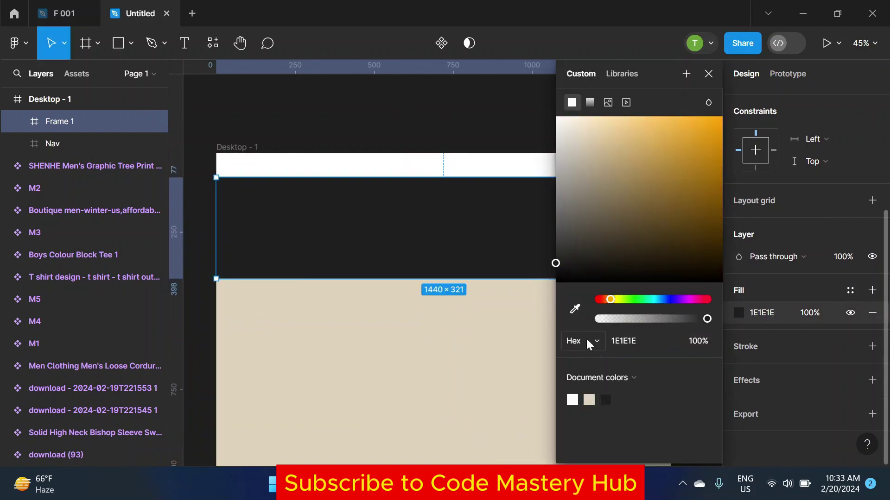
{"action": "left_click", "coordinate": [589, 400]}
{"action": "left_click", "coordinate": [562, 123]}
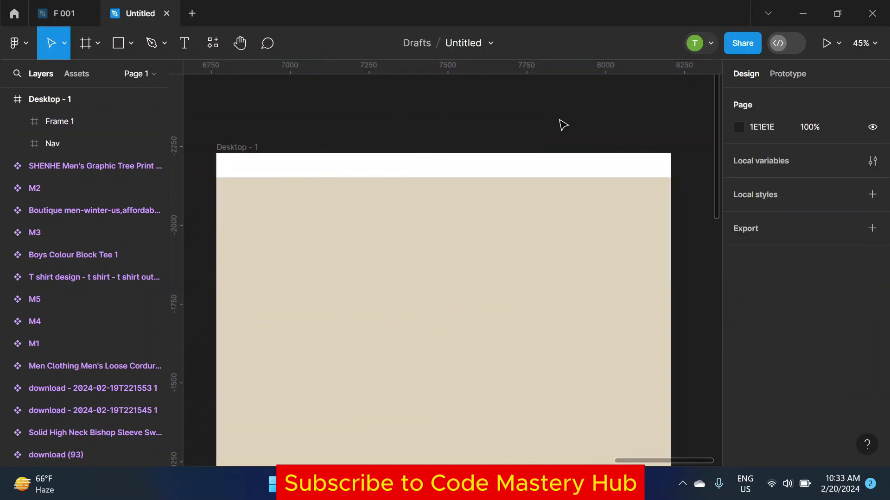
{"action": "scroll", "coordinate": [522, 236], "scroll_direction": "down", "scroll_amount": 2, "text": "ctrl"}
Step: Draw a first rectangle, whiten Frame 1, and move the rectangle out below the band
{"action": "key", "text": "r"}
{"action": "scroll", "coordinate": [387, 253], "scroll_direction": "up", "scroll_amount": 3, "text": "ctrl"}
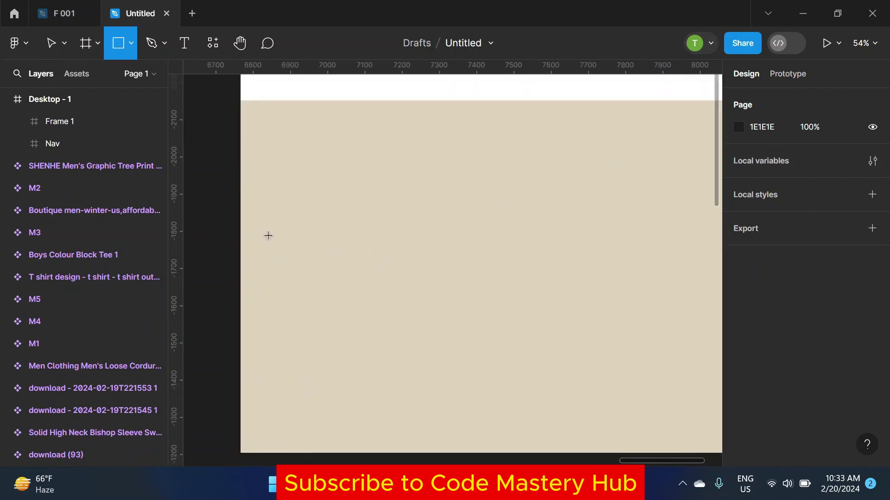
{"action": "left_click_drag", "start_coordinate": [250, 216], "coordinate": [353, 318]}
{"action": "left_click", "coordinate": [294, 165]}
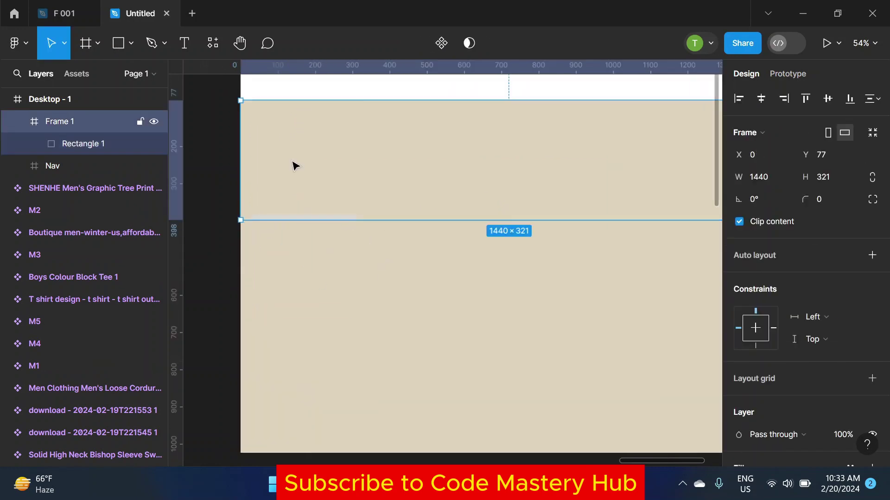
{"action": "scroll", "coordinate": [738, 408], "scroll_direction": "down", "scroll_amount": 1}
{"action": "left_click", "coordinate": [738, 421]}
{"action": "left_click", "coordinate": [572, 400]}
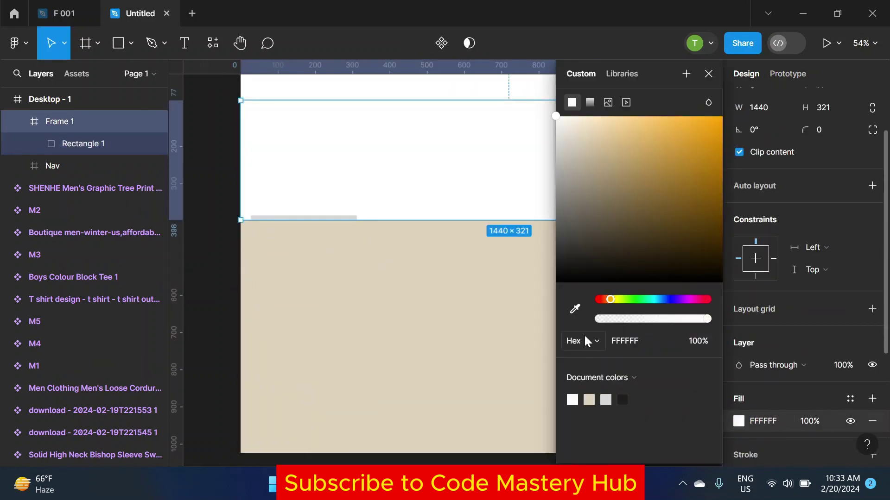
{"action": "left_click", "coordinate": [705, 76]}
{"action": "left_click", "coordinate": [314, 258]}
{"action": "left_click_drag", "start_coordinate": [314, 258], "coordinate": [309, 293]}
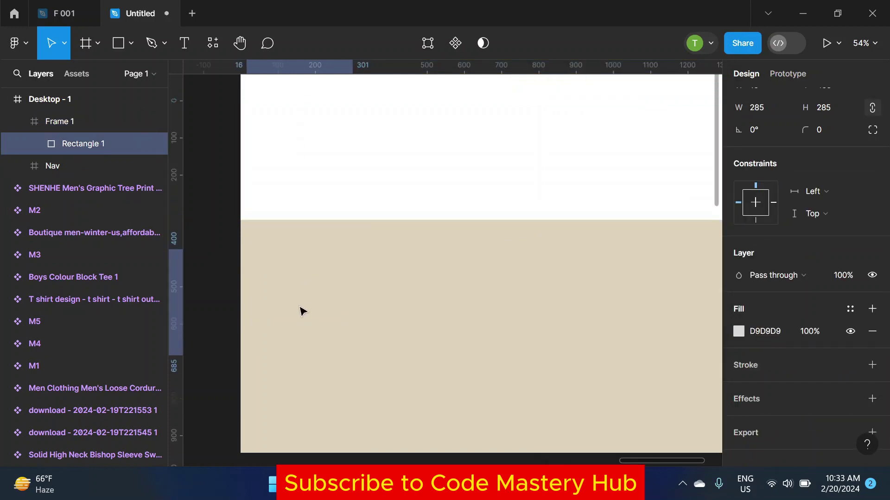
{"action": "left_click_drag", "start_coordinate": [80, 144], "coordinate": [56, 112]}
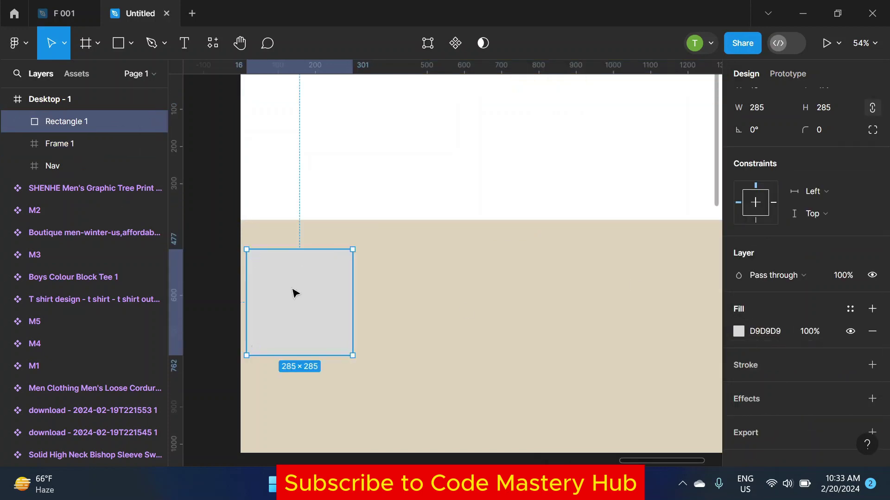
{"action": "left_click_drag", "start_coordinate": [294, 297], "coordinate": [294, 288]}
{"action": "scroll", "coordinate": [762, 118], "scroll_direction": "up", "scroll_amount": 2}
Step: Attempt to size the rectangle to 345×412, then delete the square rectangle
{"action": "left_click", "coordinate": [770, 156]}
{"action": "type", "text": "345"}
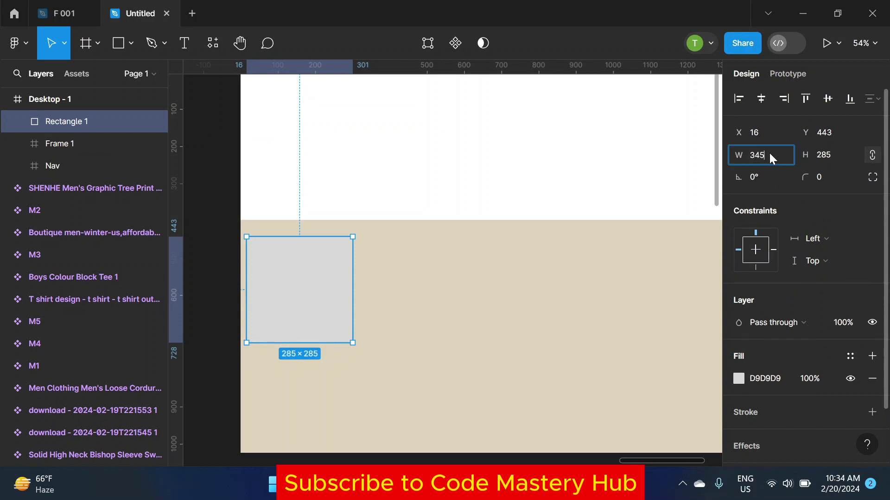
{"action": "key", "text": "Return"}
{"action": "left_click", "coordinate": [836, 155]}
{"action": "type", "text": "412"}
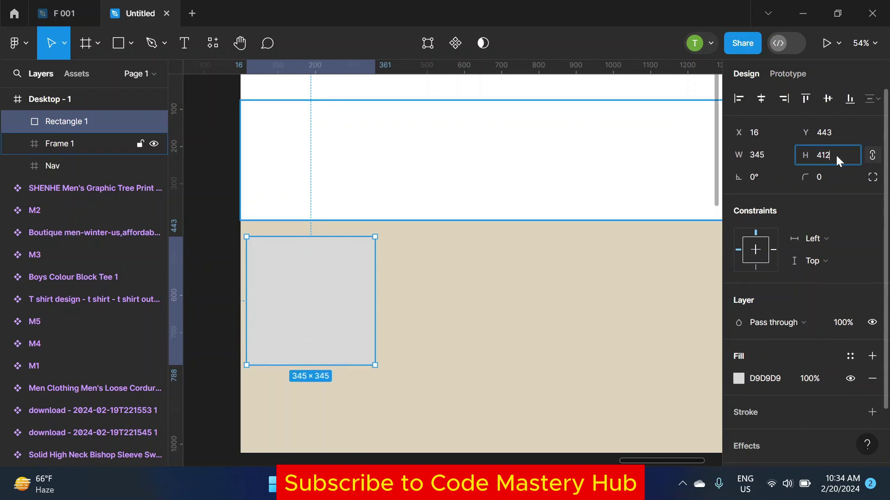
{"action": "key", "text": "Return"}
{"action": "left_click", "coordinate": [763, 155]}
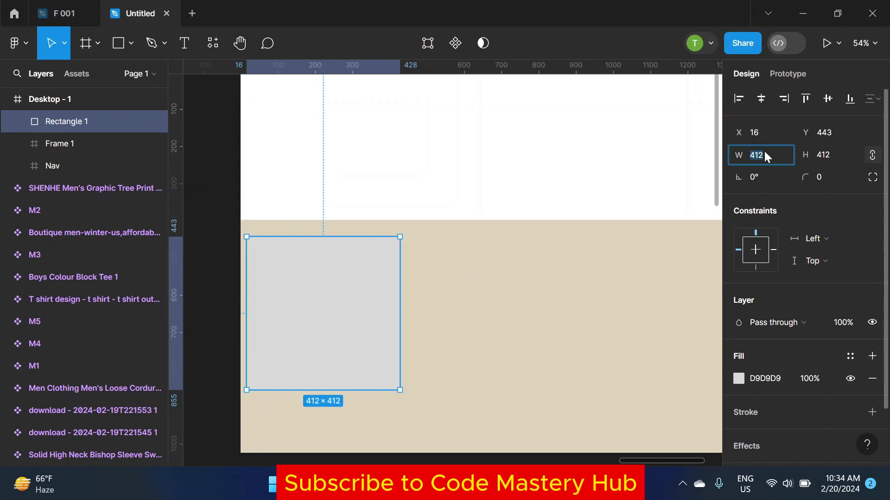
{"action": "key", "text": "BackSpace"}
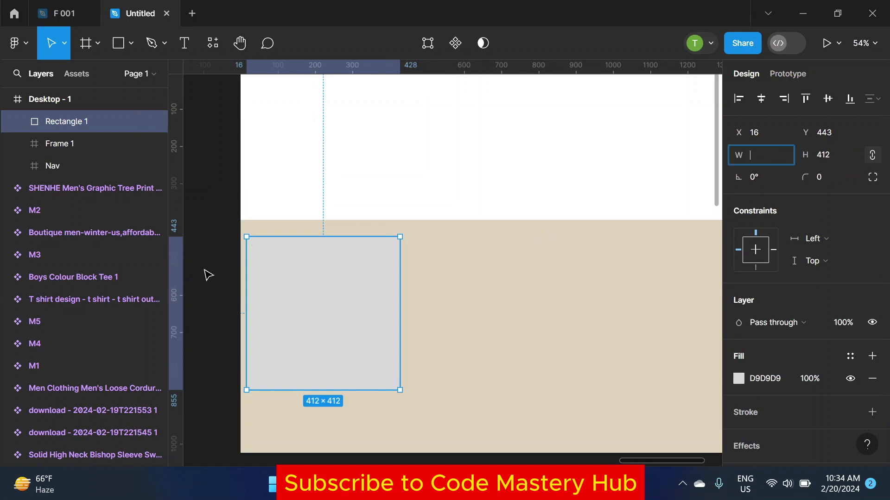
{"action": "left_click", "coordinate": [308, 274]}
{"action": "key", "text": "Delete"}
Step: Draw a new 345×412 card rectangle at the page's left edge
{"action": "key", "text": "r"}
{"action": "left_click_drag", "start_coordinate": [266, 228], "coordinate": [366, 344]}
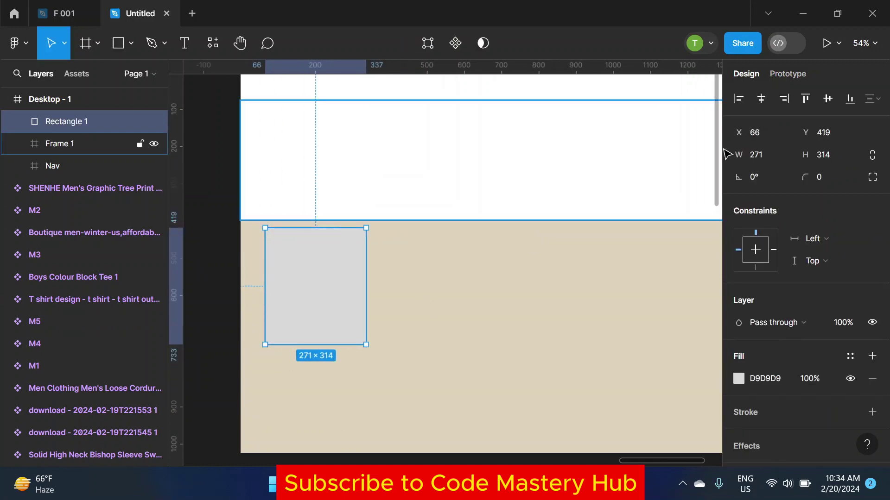
{"action": "left_click", "coordinate": [779, 159]}
{"action": "type", "text": "5"}
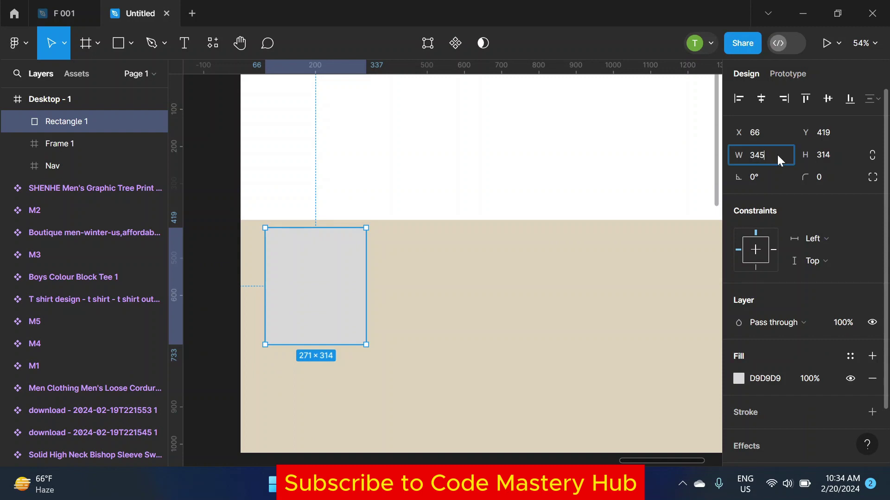
{"action": "key", "text": "Return"}
{"action": "left_click", "coordinate": [833, 155]}
{"action": "type", "text": "412"}
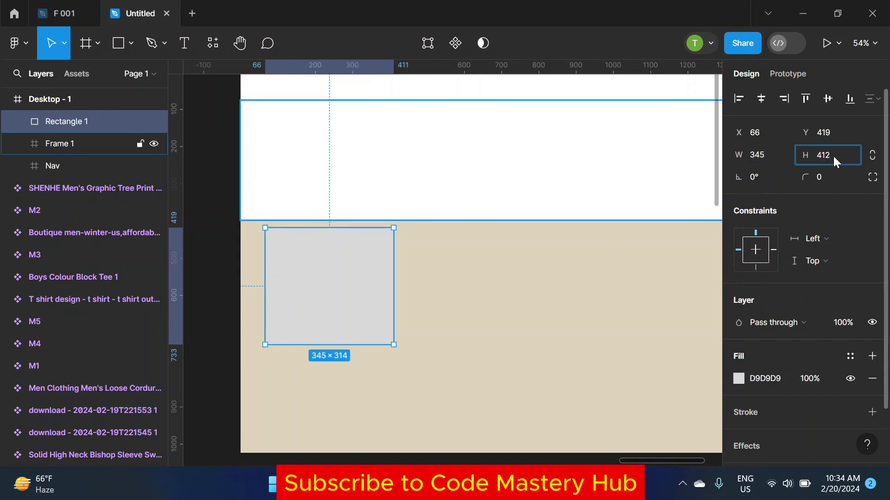
{"action": "key", "text": "Return"}
{"action": "scroll", "coordinate": [463, 211], "scroll_direction": "down", "scroll_amount": 3, "text": "ctrl"}
{"action": "left_click_drag", "start_coordinate": [376, 280], "coordinate": [353, 274]}
Step: Duplicate the card into a row of four and even out their spacing
{"action": "scroll", "coordinate": [388, 264], "scroll_direction": "right", "scroll_amount": 3}
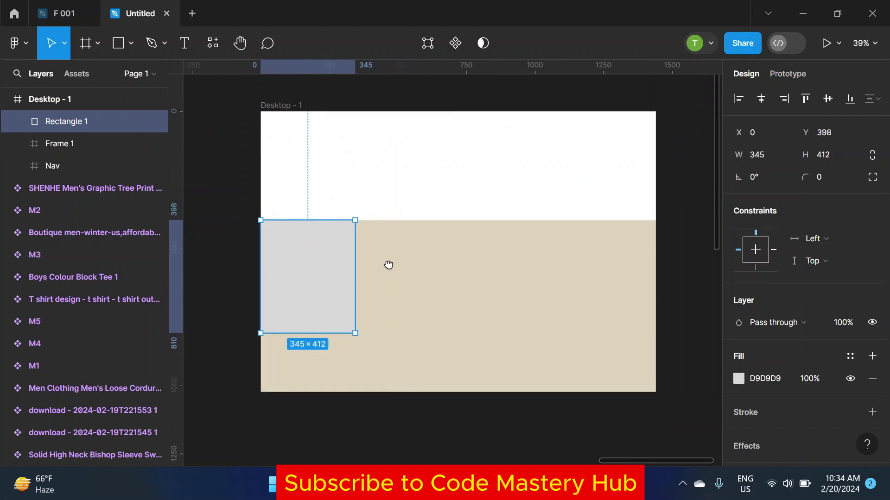
{"action": "left_click", "coordinate": [262, 104]}
{"action": "left_click", "coordinate": [382, 302]}
{"action": "left_click", "coordinate": [312, 296]}
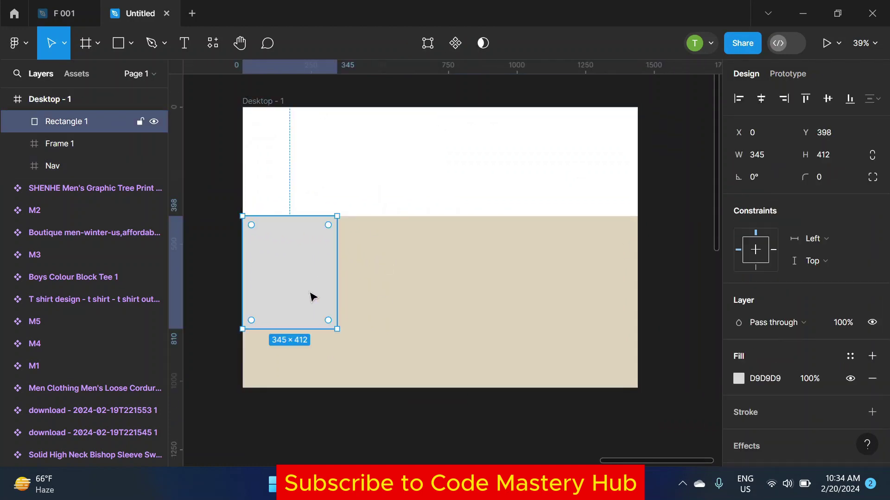
{"action": "left_click_drag", "start_coordinate": [312, 296], "coordinate": [413, 294], "text": "alt"}
{"action": "key", "text": "ctrl+d"}
{"action": "key", "text": "ctrl+d"}
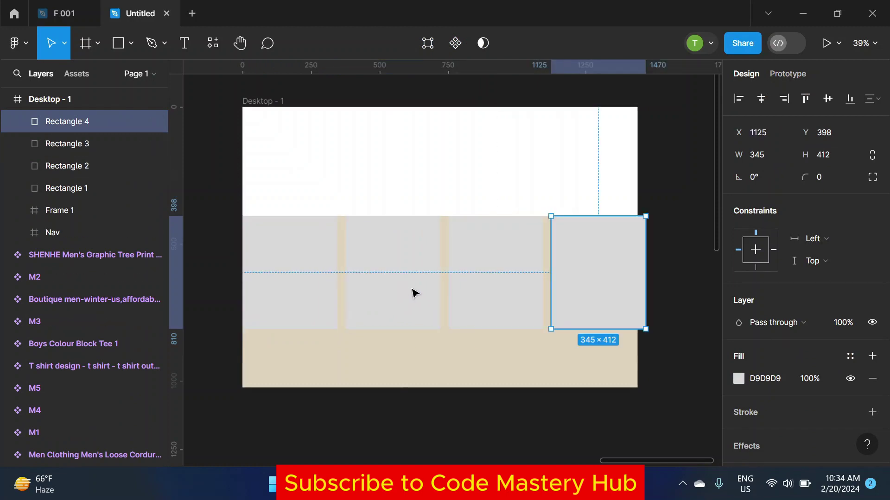
{"action": "left_click", "coordinate": [394, 293]}
{"action": "scroll", "coordinate": [353, 276], "scroll_direction": "up", "scroll_amount": 3, "text": "ctrl"}
{"action": "left_click_drag", "start_coordinate": [366, 272], "coordinate": [334, 273]}
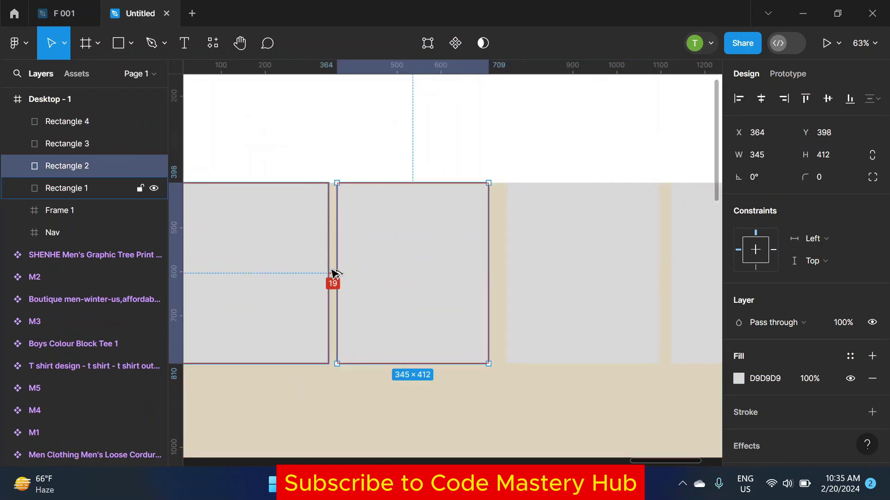
{"action": "left_click", "coordinate": [598, 277]}
{"action": "left_click_drag", "start_coordinate": [592, 266], "coordinate": [460, 260]}
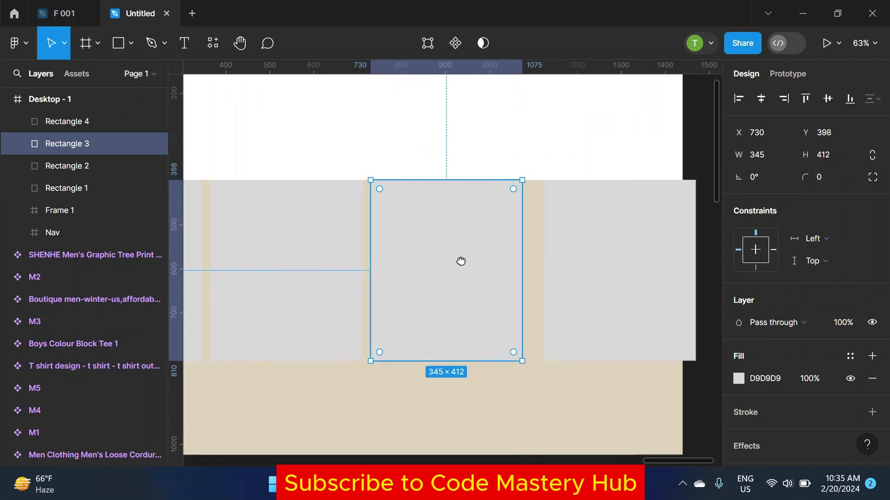
{"action": "left_click_drag", "start_coordinate": [624, 262], "coordinate": [610, 257]}
{"action": "scroll", "coordinate": [613, 256], "scroll_direction": "down", "scroll_amount": 3}
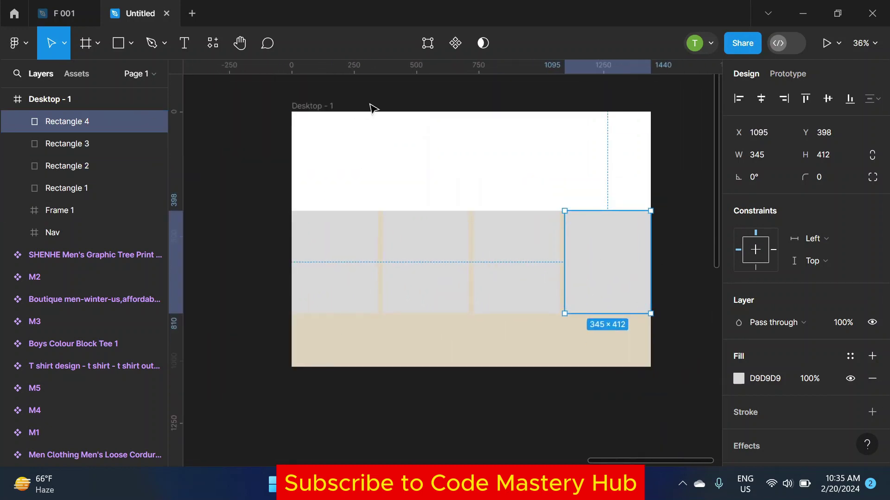
Step: Give all four cards a white FFFFFF fill
{"action": "left_click", "coordinate": [369, 109]}
{"action": "left_click", "coordinate": [347, 278]}
{"action": "left_click", "coordinate": [415, 272], "text": "shift"}
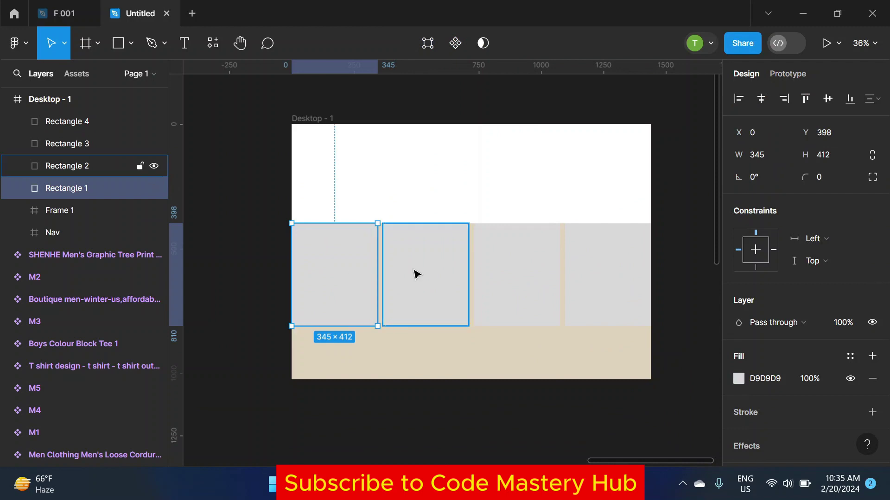
{"action": "left_click", "coordinate": [517, 274], "text": "shift"}
{"action": "left_click", "coordinate": [588, 266], "text": "shift"}
{"action": "scroll", "coordinate": [806, 259], "scroll_direction": "down", "scroll_amount": 3}
{"action": "left_click", "coordinate": [738, 314]}
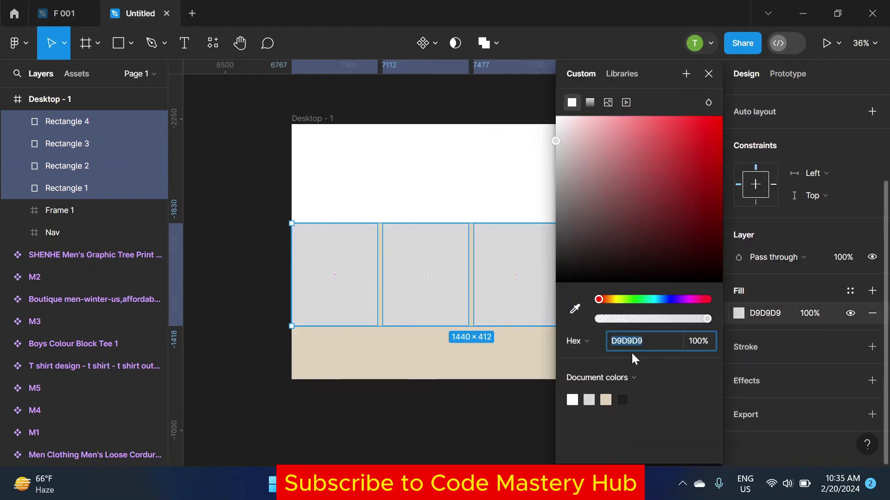
{"action": "left_click", "coordinate": [572, 400]}
{"action": "key", "text": "Escape"}
Step: Restore Frame 1's beige document-colour fill
{"action": "left_click", "coordinate": [639, 153]}
{"action": "left_click", "coordinate": [738, 369]}
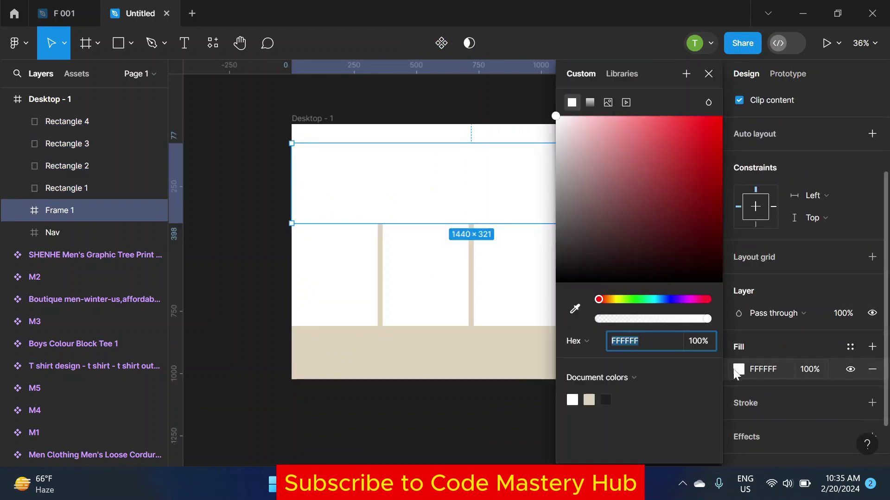
{"action": "left_click", "coordinate": [588, 400]}
{"action": "key", "text": "Escape"}
{"action": "key", "text": "Escape"}
{"action": "scroll", "coordinate": [341, 281], "scroll_direction": "up", "scroll_amount": 1}
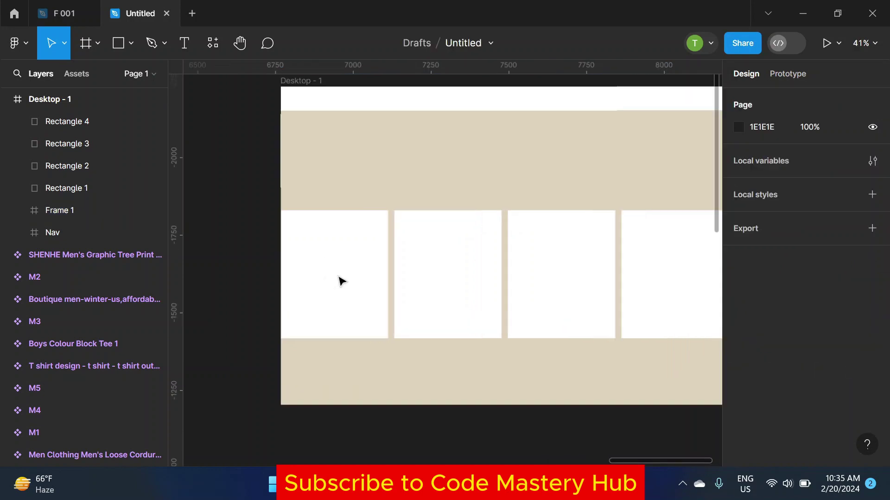
{"action": "scroll", "coordinate": [394, 259], "scroll_direction": "right", "scroll_amount": 3}
{"action": "left_click", "coordinate": [246, 254]}
{"action": "left_click", "coordinate": [190, 242]}
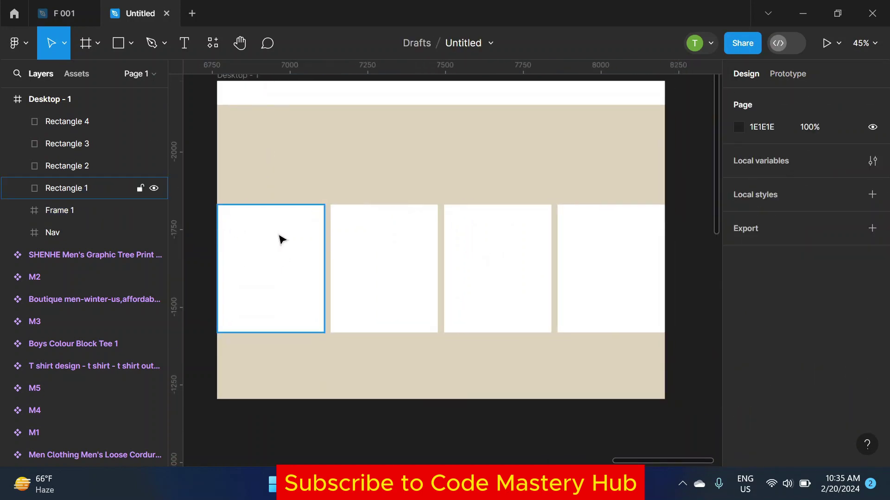
{"action": "scroll", "coordinate": [282, 239], "scroll_direction": "left", "scroll_amount": 2}
Step: Place the G6 dress component from Assets into the first product card
{"action": "left_click", "coordinate": [76, 74]}
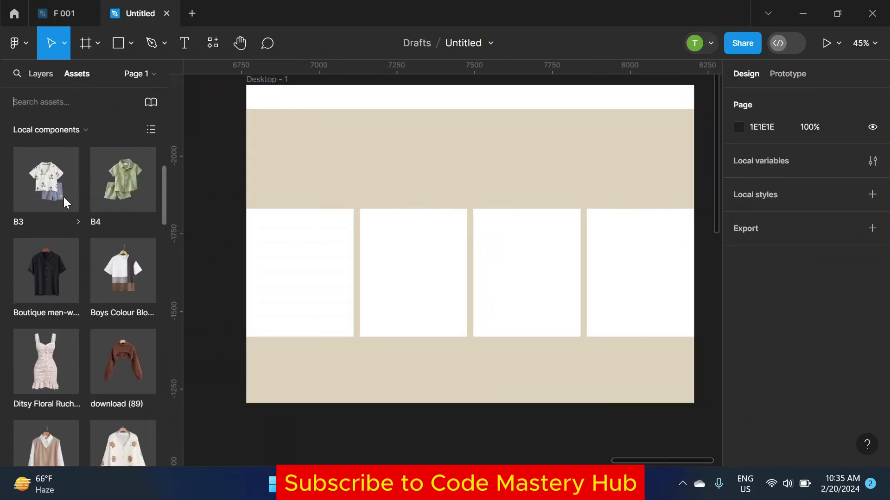
{"action": "scroll", "coordinate": [35, 229], "scroll_direction": "up", "scroll_amount": 2}
{"action": "scroll", "coordinate": [37, 221], "scroll_direction": "down", "scroll_amount": 7}
{"action": "scroll", "coordinate": [37, 221], "scroll_direction": "down", "scroll_amount": 3}
{"action": "scroll", "coordinate": [42, 206], "scroll_direction": "down", "scroll_amount": 1}
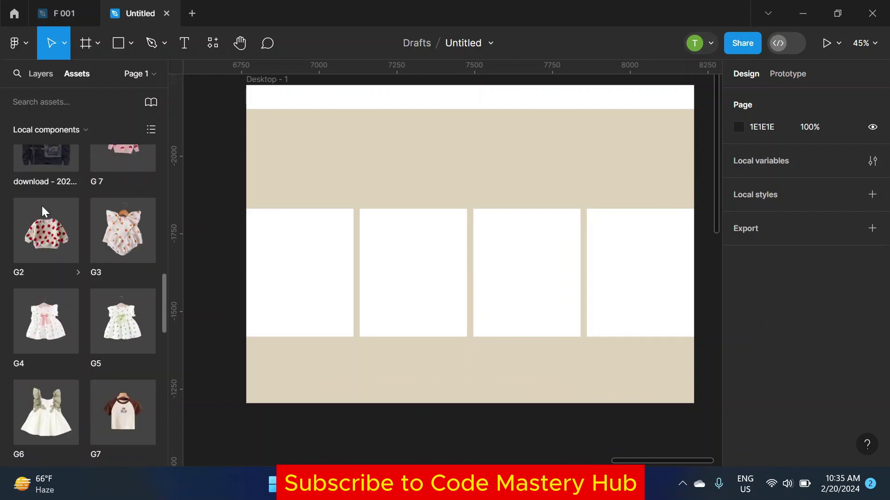
{"action": "scroll", "coordinate": [41, 206], "scroll_direction": "down", "scroll_amount": 2}
{"action": "left_click", "coordinate": [54, 319]}
{"action": "mouse_move", "coordinate": [59, 316]}
{"action": "left_mouse_down"}
{"action": "mouse_move", "coordinate": [299, 269]}
{"action": "mouse_move", "coordinate": [287, 256]}
{"action": "left_mouse_up"}
Step: Place the G4 dress component into the second product card
{"action": "scroll", "coordinate": [299, 268], "scroll_direction": "up", "scroll_amount": 2}
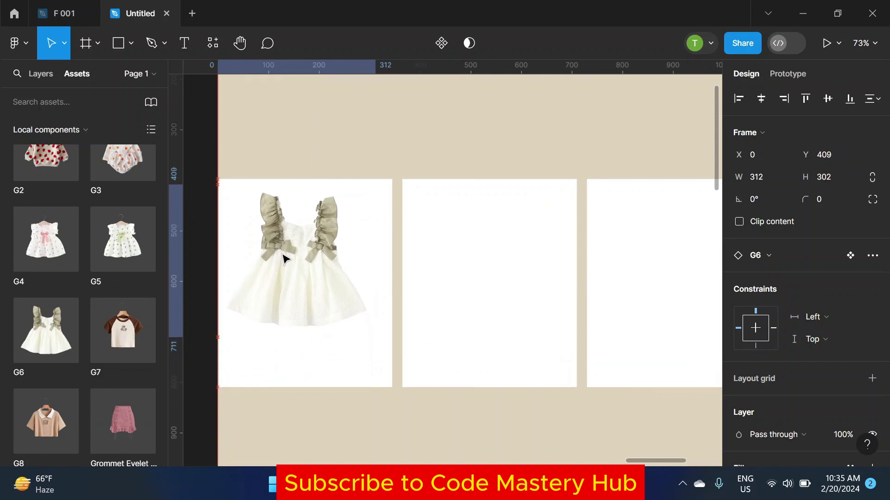
{"action": "scroll", "coordinate": [288, 256], "scroll_direction": "down", "scroll_amount": 3}
{"action": "left_click", "coordinate": [46, 240]}
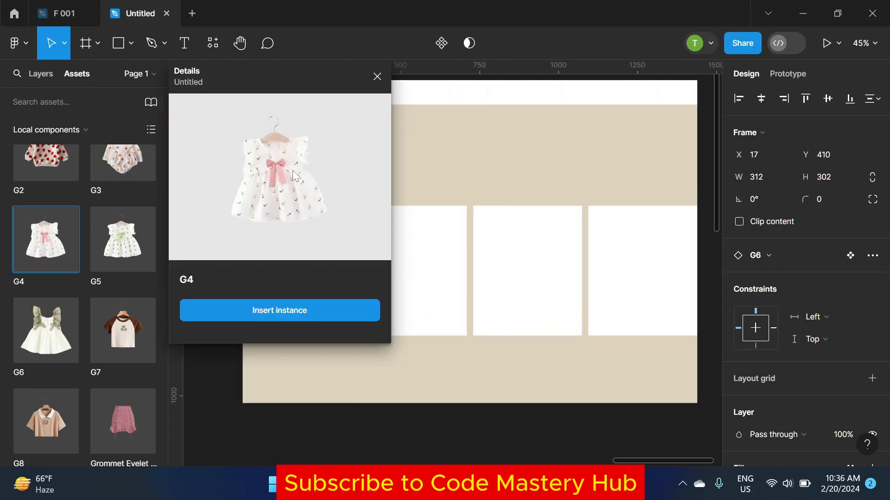
{"action": "left_click_drag", "start_coordinate": [46, 239], "coordinate": [416, 253]}
Step: Place the G5 green-bow dress into the third card and adjust its position
{"action": "scroll", "coordinate": [419, 258], "scroll_direction": "up", "scroll_amount": 3}
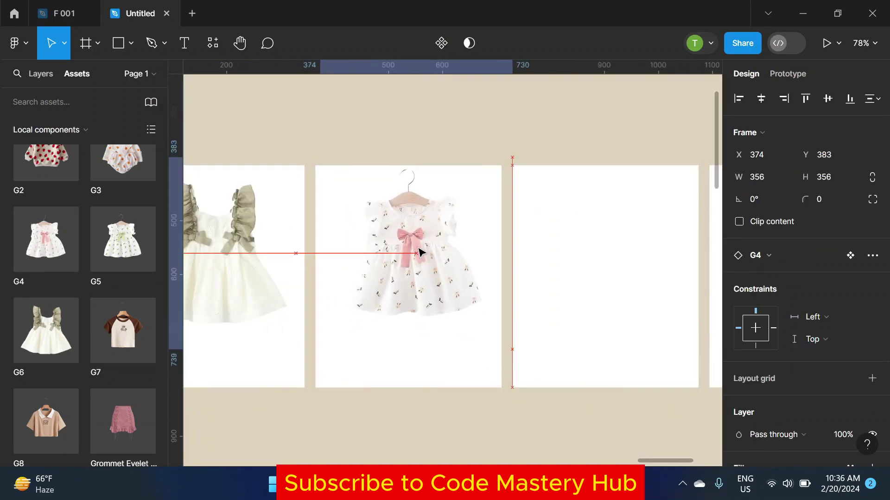
{"action": "scroll", "coordinate": [416, 252], "scroll_direction": "down", "scroll_amount": 3}
{"action": "left_click", "coordinate": [123, 239]}
{"action": "left_click_drag", "start_coordinate": [123, 240], "coordinate": [499, 254]}
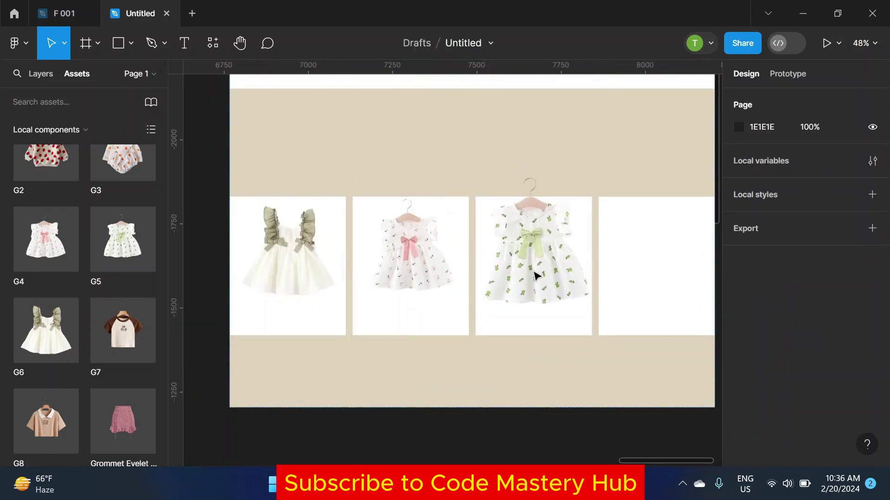
{"action": "scroll", "coordinate": [533, 290], "scroll_direction": "up", "scroll_amount": 3}
{"action": "left_click_drag", "start_coordinate": [532, 290], "coordinate": [538, 248]}
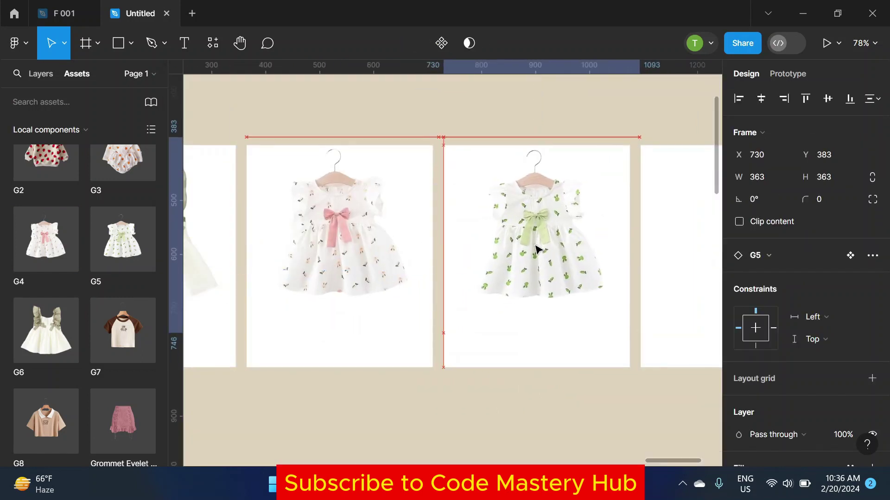
{"action": "scroll", "coordinate": [512, 253], "scroll_direction": "down", "scroll_amount": 2}
{"action": "scroll", "coordinate": [234, 218], "scroll_direction": "down", "scroll_amount": 3}
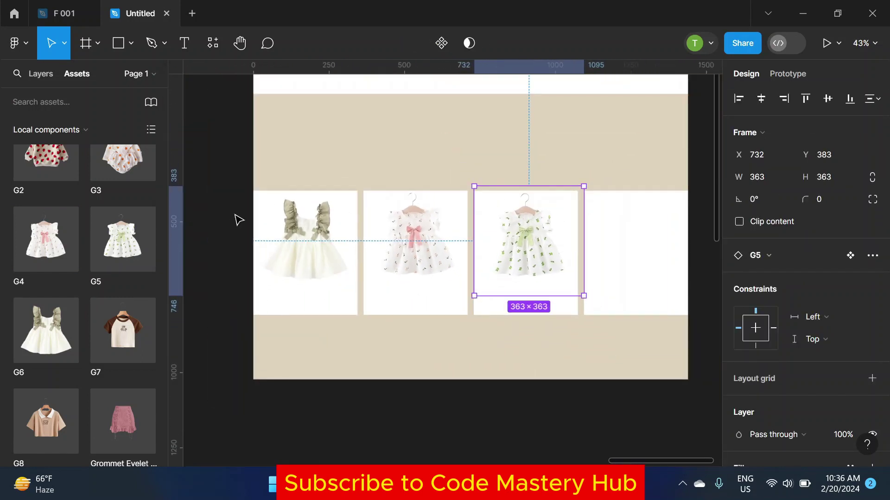
{"action": "left_click", "coordinate": [234, 218]}
Step: Drop the G3 orange-print romper into the fourth card, aligned with the others
{"action": "left_click", "coordinate": [123, 162]}
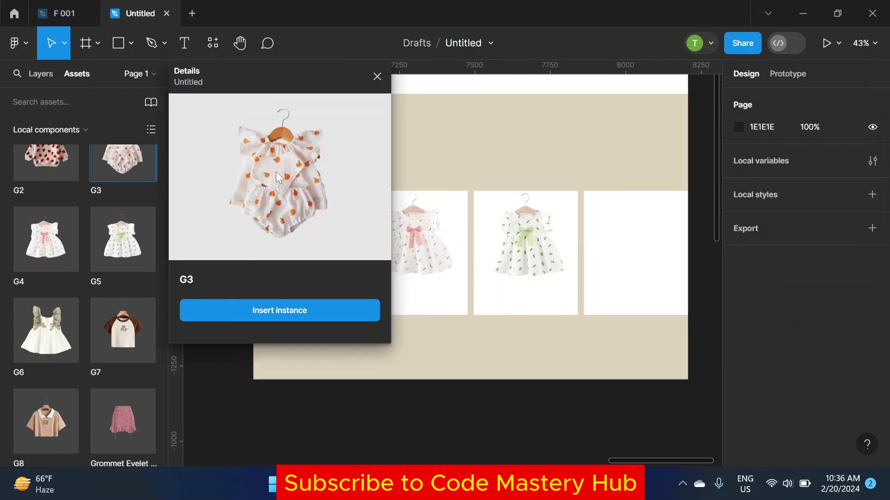
{"action": "left_click_drag", "start_coordinate": [256, 160], "coordinate": [640, 239]}
{"action": "scroll", "coordinate": [641, 239], "scroll_direction": "up", "scroll_amount": 3}
{"action": "scroll", "coordinate": [640, 239], "scroll_direction": "right", "scroll_amount": 2}
{"action": "left_click_drag", "start_coordinate": [548, 254], "coordinate": [544, 234]}
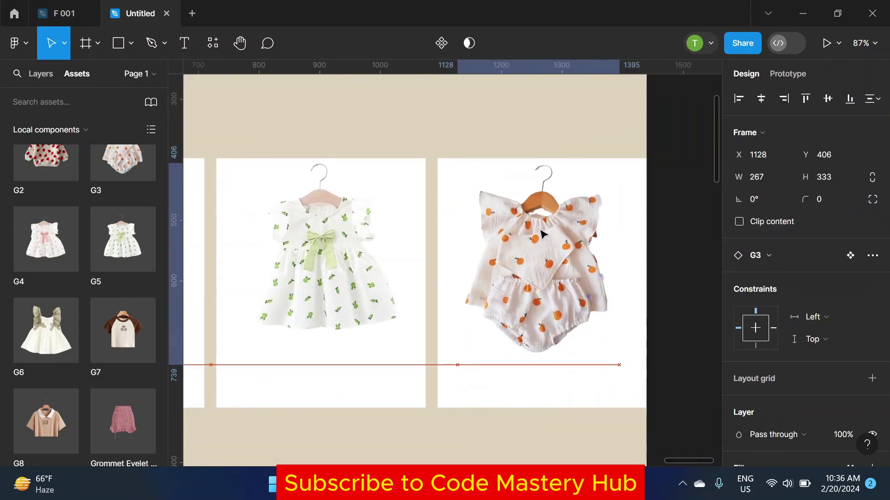
{"action": "scroll", "coordinate": [545, 234], "scroll_direction": "down", "scroll_amount": 5}
{"action": "left_click", "coordinate": [595, 227]}
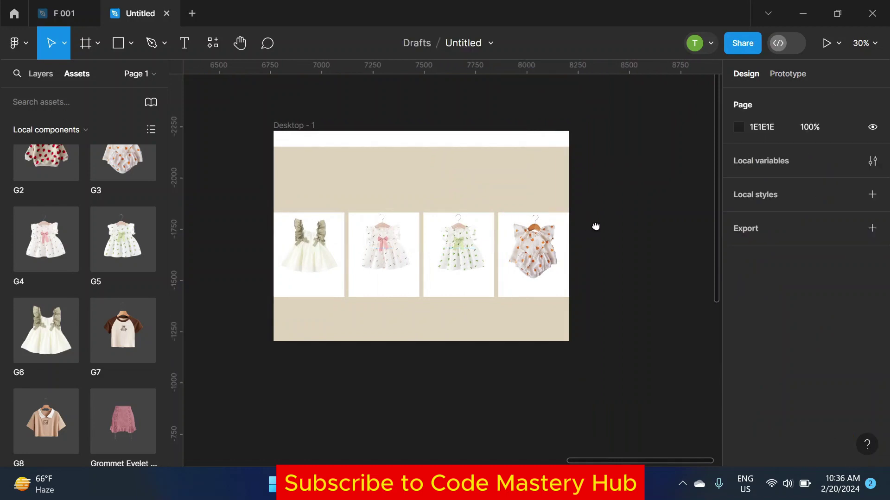
Step: Draw a small 19×19 circle at the first card's bottom-left
{"action": "left_click", "coordinate": [131, 44]}
{"action": "left_click", "coordinate": [103, 128]}
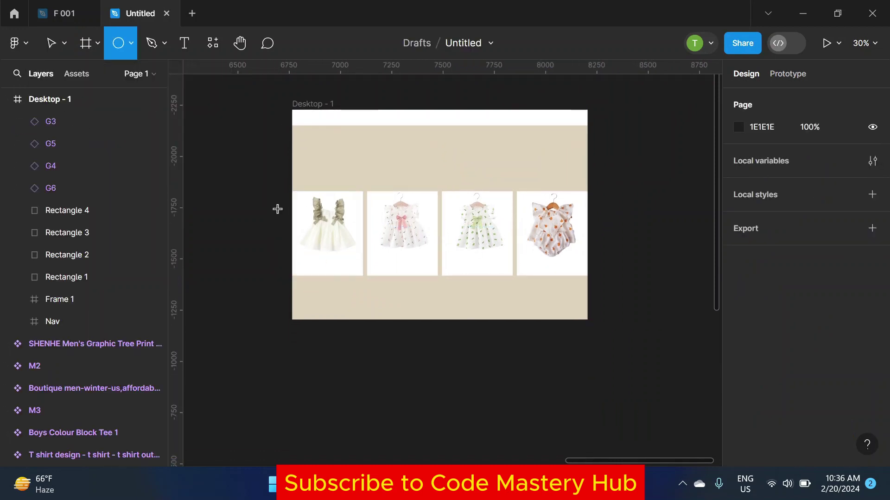
{"action": "scroll", "coordinate": [290, 215], "scroll_direction": "up", "scroll_amount": 2}
{"action": "scroll", "coordinate": [326, 286], "scroll_direction": "up", "scroll_amount": 3}
{"action": "scroll", "coordinate": [222, 174], "scroll_direction": "up", "scroll_amount": 1}
{"action": "scroll", "coordinate": [238, 192], "scroll_direction": "up", "scroll_amount": 3}
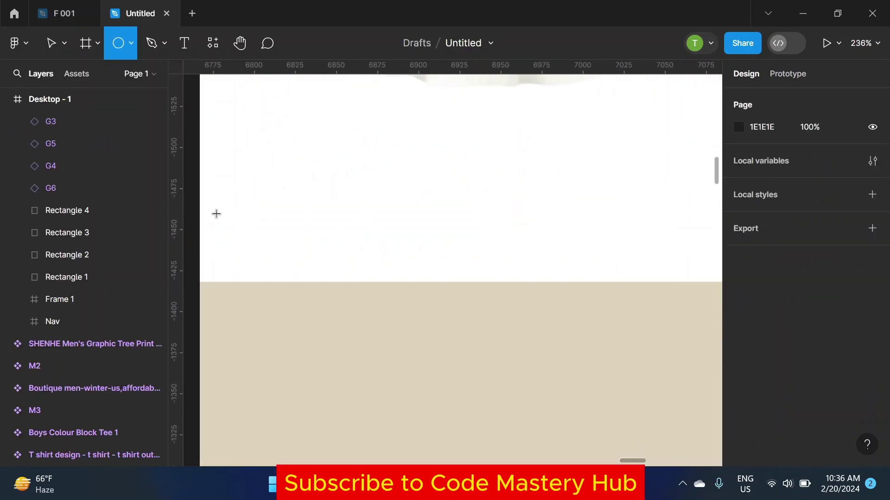
{"action": "left_click_drag", "start_coordinate": [210, 210], "coordinate": [235, 243]}
Step: Give the circle a black outside stroke 0.5 thick
{"action": "scroll", "coordinate": [234, 242], "scroll_direction": "down", "scroll_amount": 1}
{"action": "scroll", "coordinate": [806, 278], "scroll_direction": "down", "scroll_amount": 2}
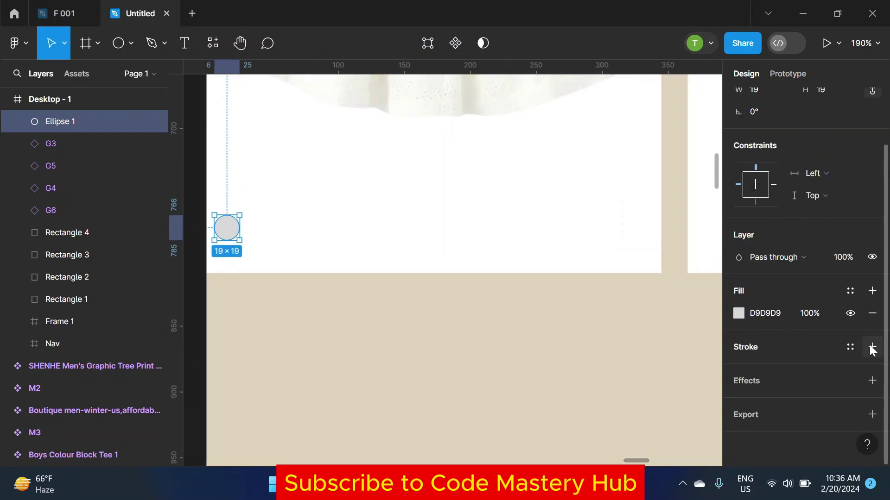
{"action": "left_click", "coordinate": [872, 347]}
{"action": "left_click", "coordinate": [778, 392]}
{"action": "left_click", "coordinate": [760, 414]}
{"action": "left_click", "coordinate": [738, 369]}
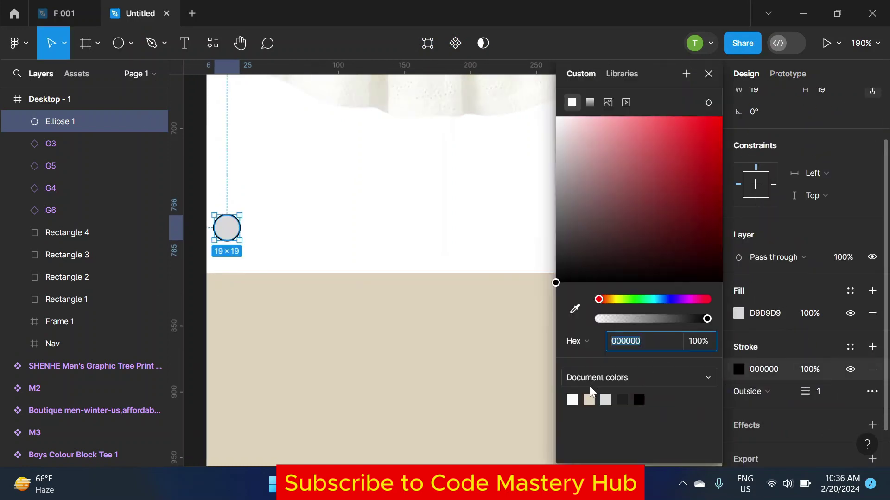
{"action": "left_click", "coordinate": [605, 400]}
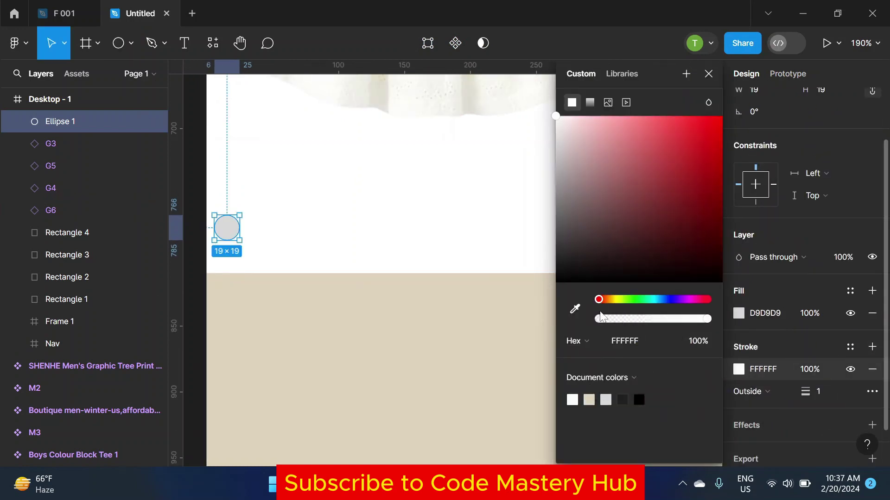
{"action": "left_click", "coordinate": [639, 399]}
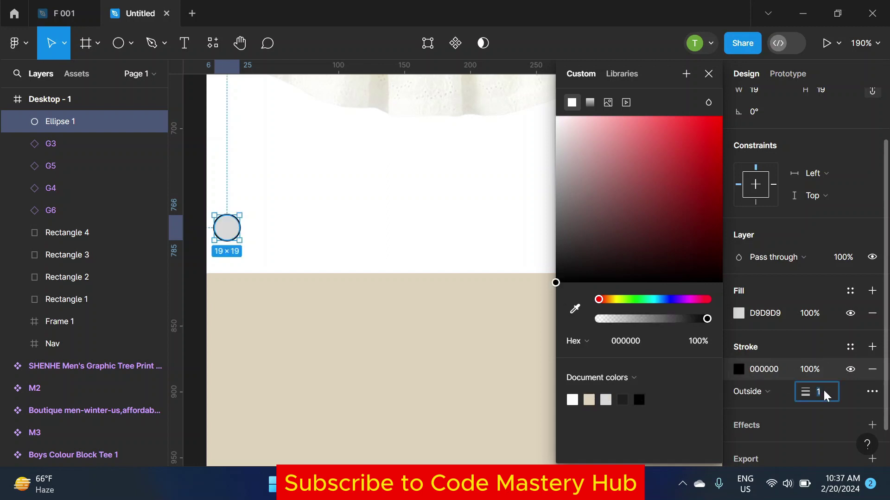
{"action": "type", "text": "0.5"}
{"action": "key", "text": "Return"}
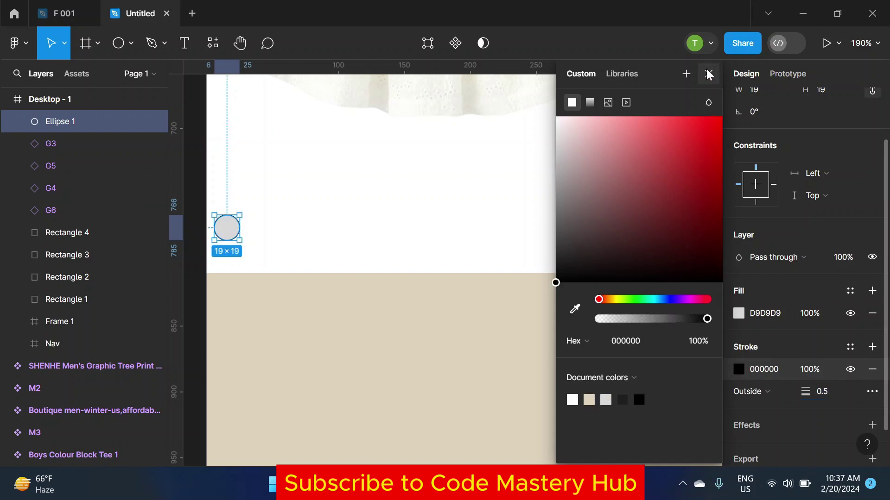
{"action": "left_click", "coordinate": [708, 75]}
Step: Fill the circle with light peach FBC594
{"action": "left_click", "coordinate": [314, 261]}
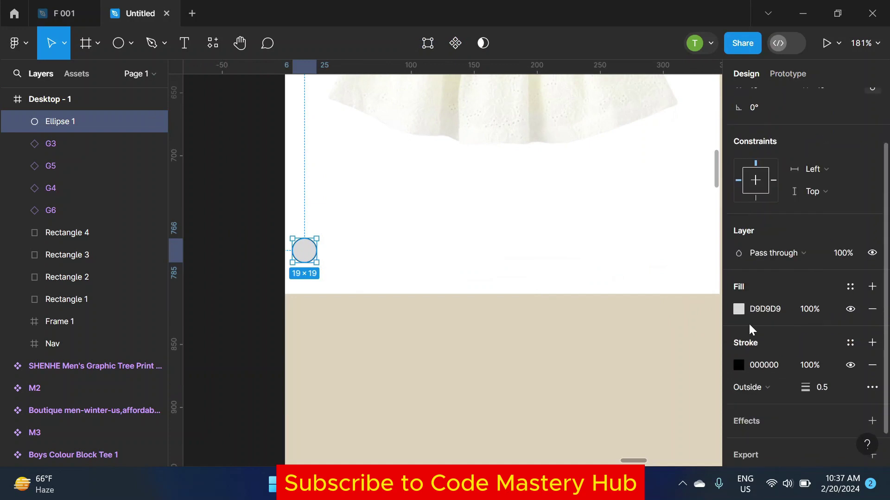
{"action": "left_click", "coordinate": [739, 310]}
{"action": "left_click", "coordinate": [606, 299]}
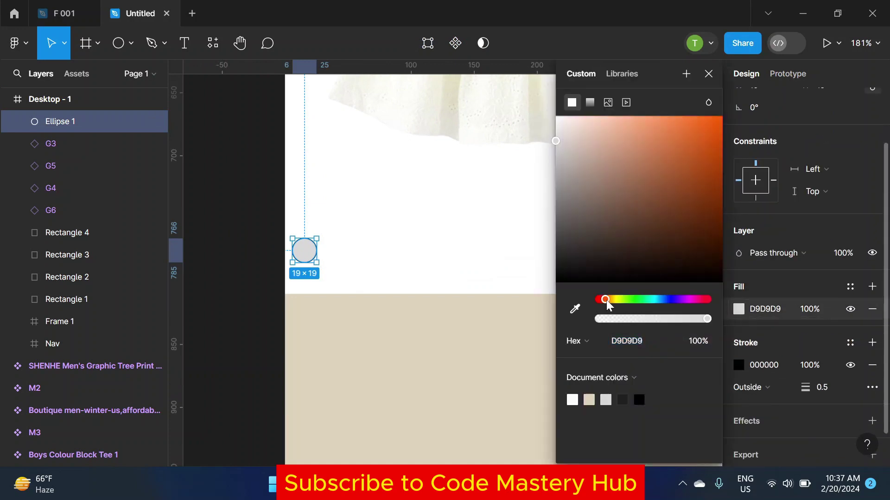
{"action": "left_click", "coordinate": [643, 120]}
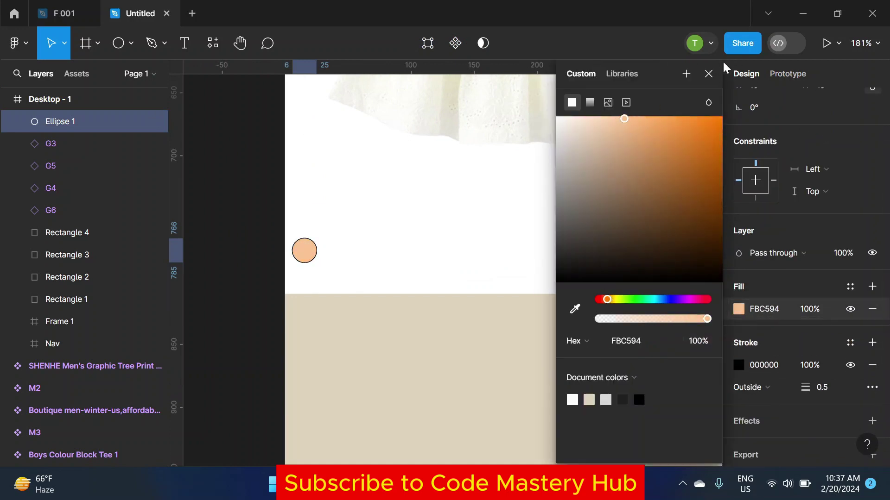
{"action": "key", "text": "Escape"}
{"action": "left_click", "coordinate": [242, 206]}
{"action": "scroll", "coordinate": [323, 250], "scroll_direction": "up", "scroll_amount": 3}
{"action": "scroll", "coordinate": [316, 258], "scroll_direction": "up", "scroll_amount": 3}
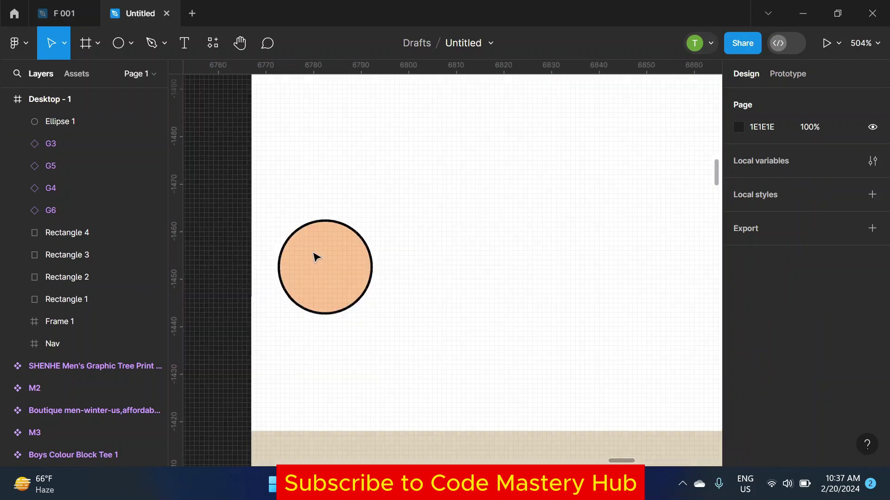
Step: Add the letter S and centre it inside the peach circle
{"action": "left_click", "coordinate": [184, 43]}
{"action": "left_click", "coordinate": [308, 260]}
{"action": "type", "text": "S"}
{"action": "key", "text": "Escape"}
{"action": "left_click_drag", "start_coordinate": [327, 298], "coordinate": [328, 274]}
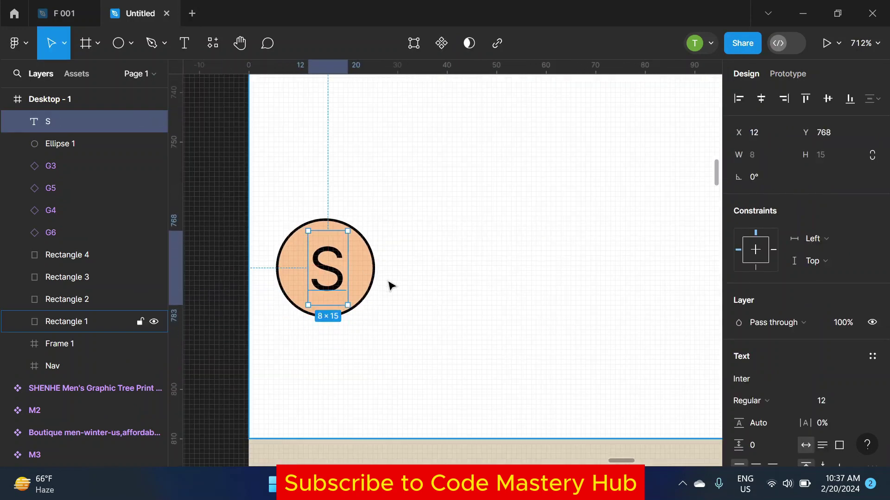
{"action": "key", "text": "Left"}
{"action": "left_click_drag", "start_coordinate": [319, 267], "coordinate": [324, 262]}
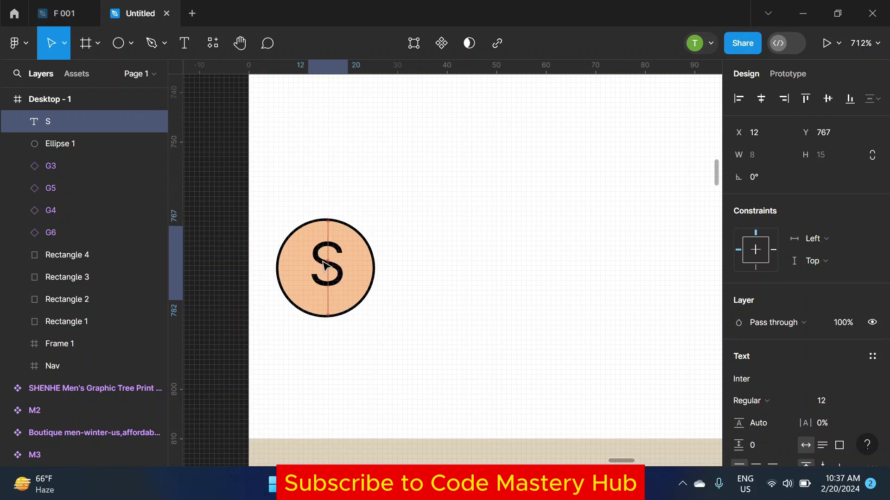
{"action": "left_click", "coordinate": [235, 346]}
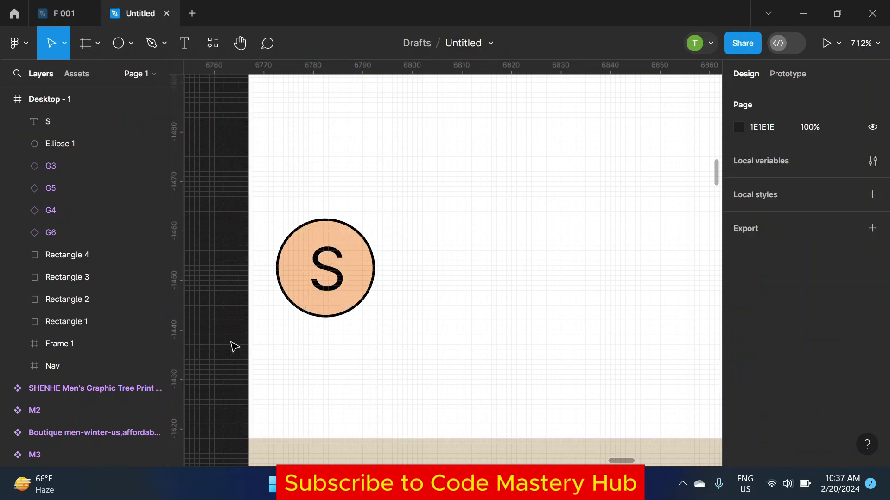
Step: Make the S text white (FFFFFF)
{"action": "left_click", "coordinate": [335, 273]}
{"action": "left_click", "coordinate": [738, 315]}
{"action": "left_click", "coordinate": [572, 400]}
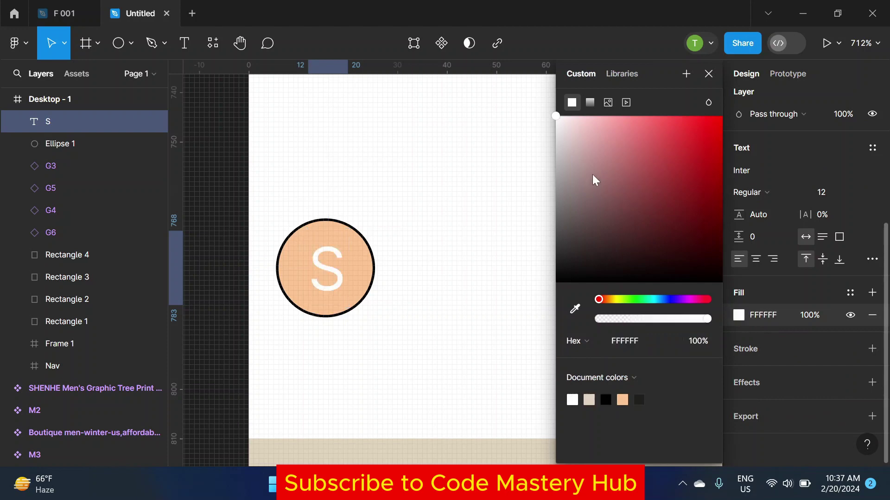
{"action": "left_click", "coordinate": [709, 74]}
Step: Group the S with its circle and name the group Small
{"action": "left_click", "coordinate": [71, 144], "text": "shift"}
{"action": "right_click", "coordinate": [71, 145]}
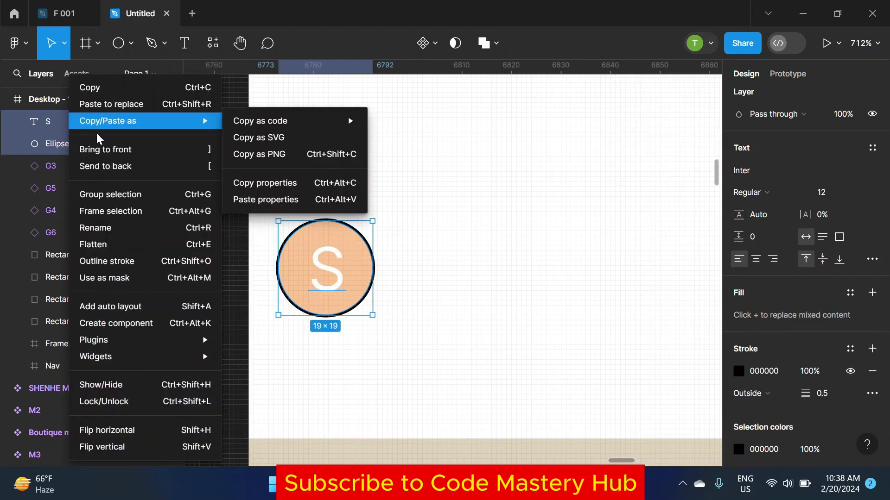
{"action": "key", "text": "ctrl+g"}
{"action": "double_click", "coordinate": [88, 121]}
{"action": "type", "text": "Sma"}
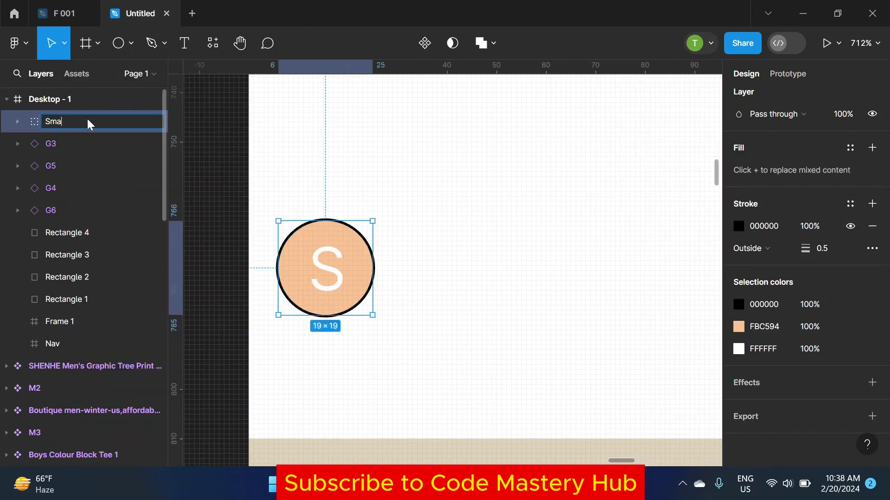
{"action": "type", "text": "ll"}
{"action": "key", "text": "Return"}
{"action": "left_click", "coordinate": [249, 193]}
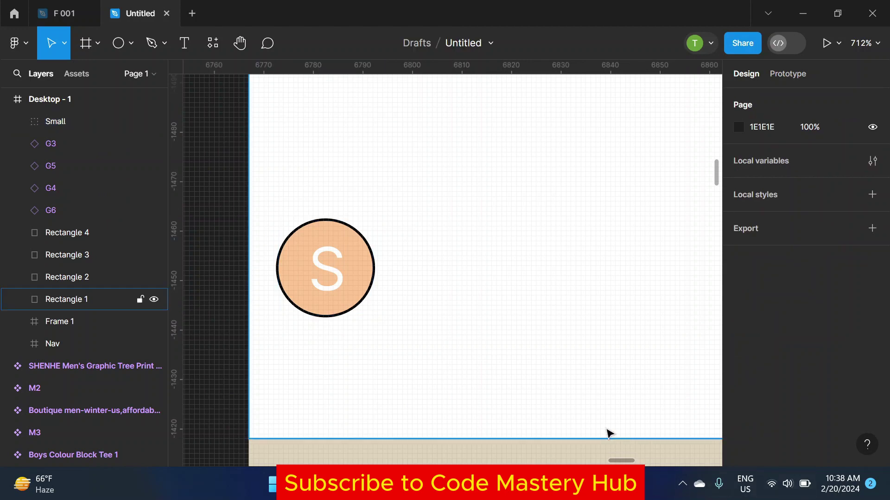
Step: Duplicate the Small group and move the copy to the right of it
{"action": "scroll", "coordinate": [378, 295], "scroll_direction": "up", "scroll_amount": 3}
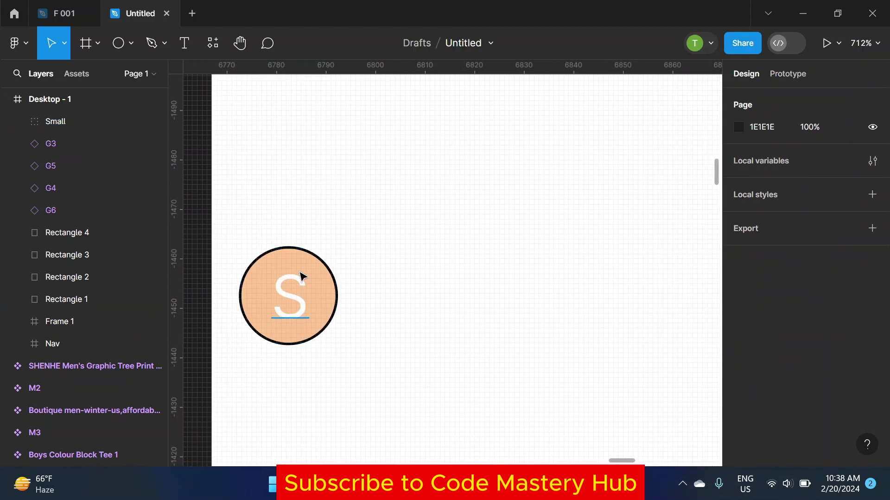
{"action": "double_click", "coordinate": [298, 278]}
{"action": "left_click", "coordinate": [97, 125]}
{"action": "key", "text": "ctrl+d"}
{"action": "left_click_drag", "start_coordinate": [288, 308], "coordinate": [360, 309]}
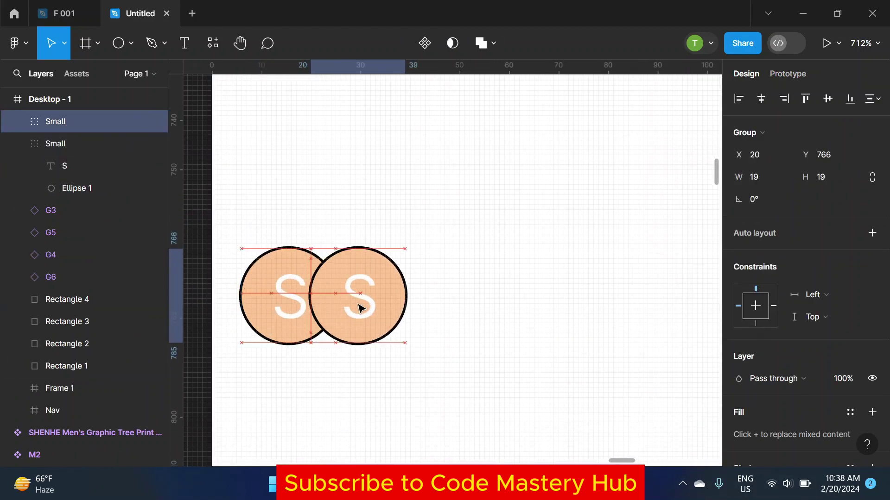
Step: Change the copied circle's letter to M and centre it
{"action": "double_click", "coordinate": [363, 309]}
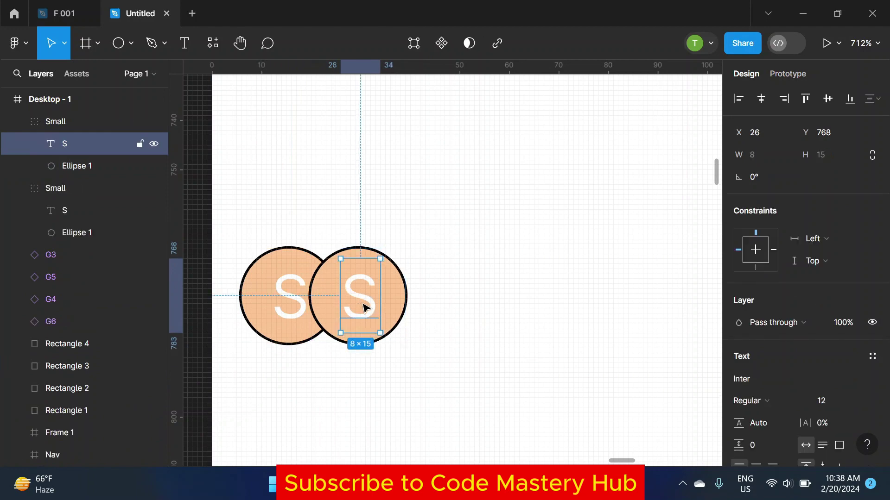
{"action": "double_click", "coordinate": [362, 309]}
{"action": "type", "text": "M"}
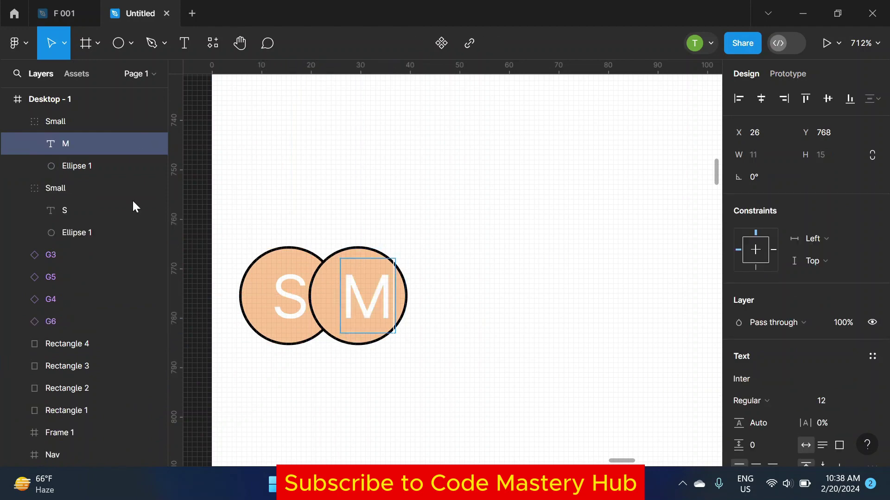
{"action": "key", "text": "Escape"}
{"action": "left_click_drag", "start_coordinate": [353, 309], "coordinate": [358, 310]}
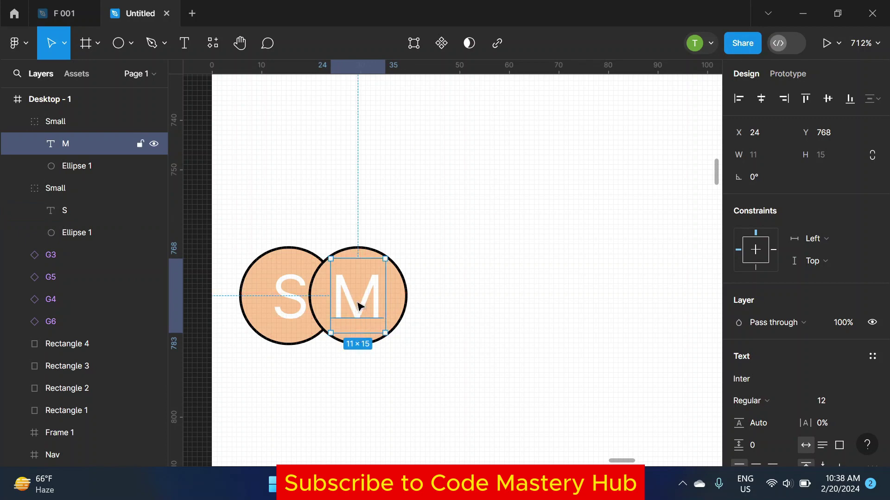
{"action": "left_click", "coordinate": [195, 238]}
{"action": "left_click", "coordinate": [405, 278]}
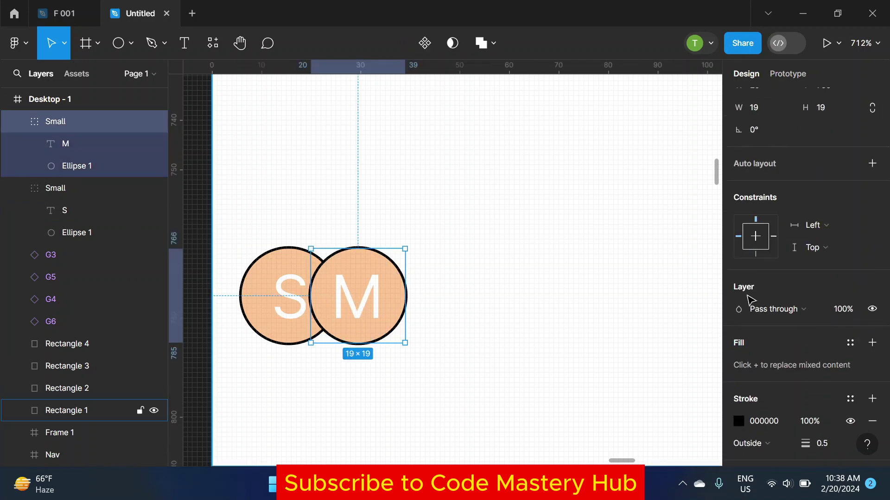
Step: Fill the M circle with the beige document colour
{"action": "scroll", "coordinate": [751, 300], "scroll_direction": "down", "scroll_amount": 4}
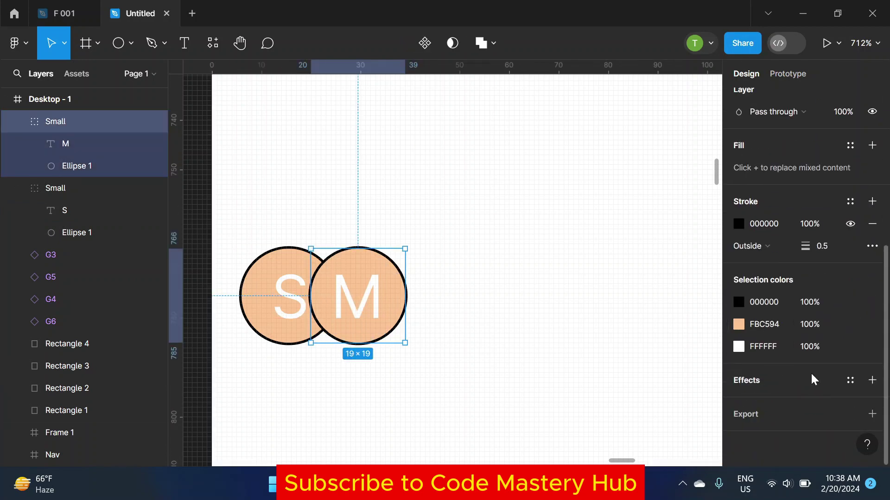
{"action": "left_click", "coordinate": [474, 278]}
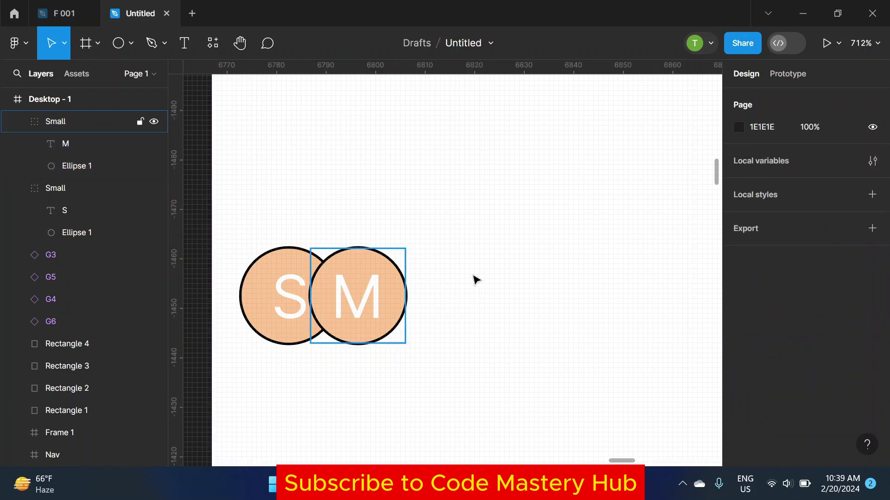
{"action": "double_click", "coordinate": [424, 280]}
{"action": "scroll", "coordinate": [757, 316], "scroll_direction": "down", "scroll_amount": 2}
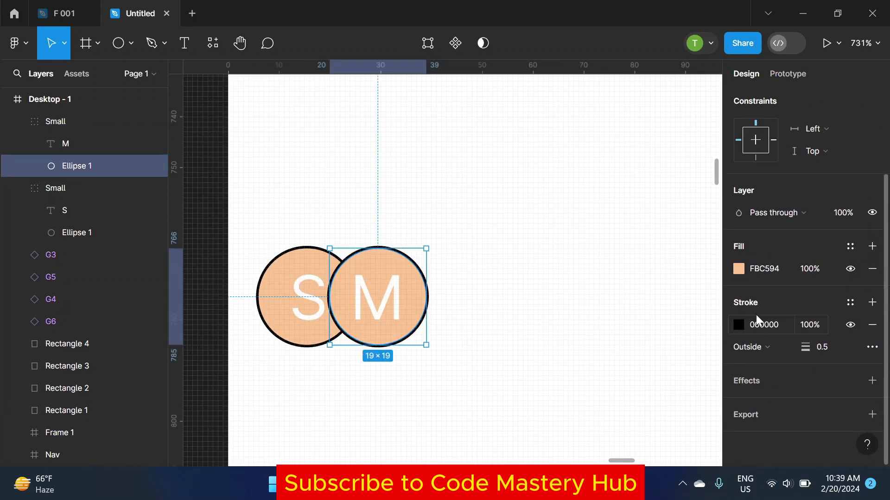
{"action": "left_click", "coordinate": [850, 269]}
{"action": "left_click", "coordinate": [849, 269]}
{"action": "left_click", "coordinate": [738, 269]}
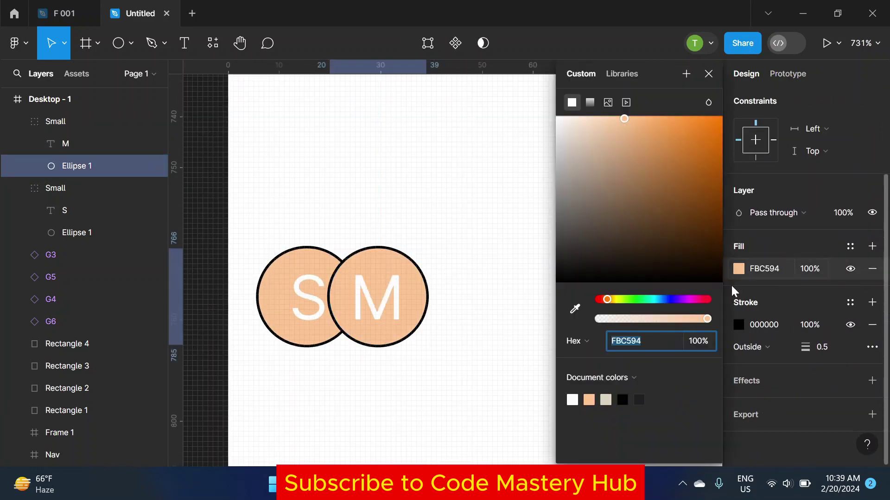
{"action": "left_click", "coordinate": [606, 399]}
{"action": "left_click", "coordinate": [708, 74]}
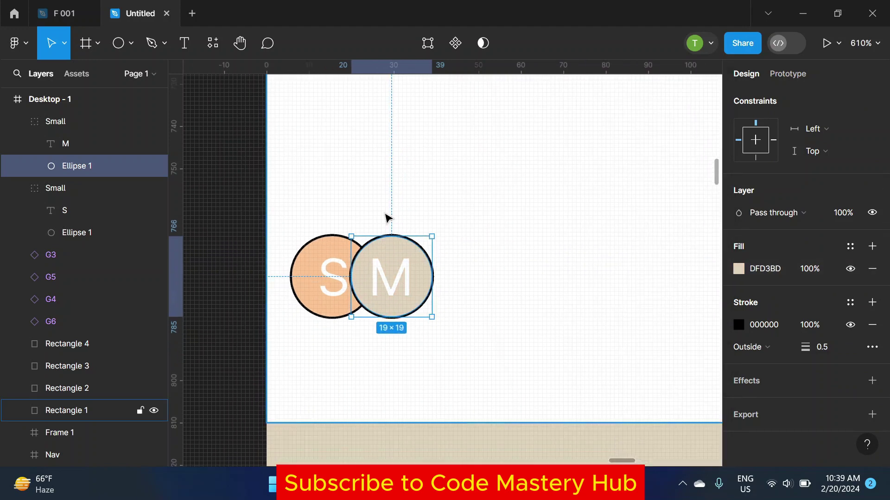
{"action": "scroll", "coordinate": [385, 218], "scroll_direction": "down", "scroll_amount": 2}
{"action": "left_click", "coordinate": [308, 193]}
Step: Rename the M circle's group to Medium
{"action": "left_click", "coordinate": [28, 121]}
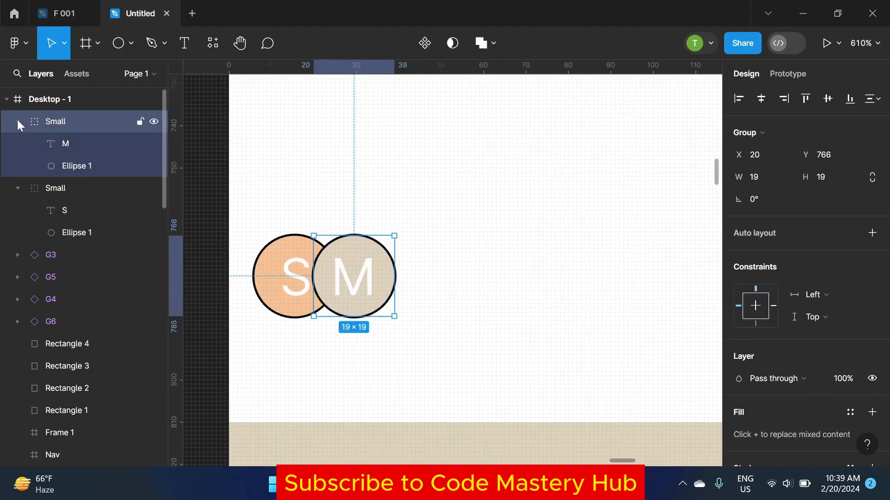
{"action": "double_click", "coordinate": [71, 121]}
{"action": "type", "text": "Mediu"}
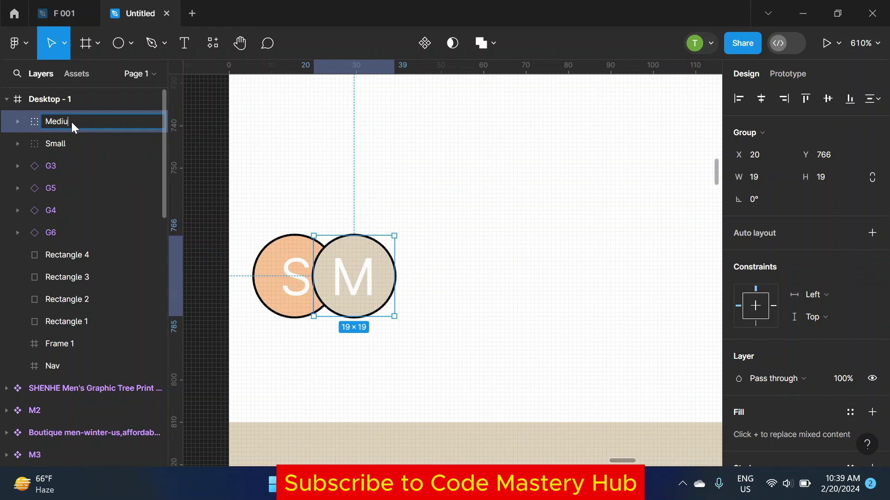
{"action": "type", "text": "m"}
{"action": "key", "text": "Return"}
{"action": "key", "text": "Escape"}
Step: Duplicate Medium to the right, letter the copy L, and name it Large
{"action": "left_click", "coordinate": [116, 122]}
{"action": "key", "text": "ctrl+d"}
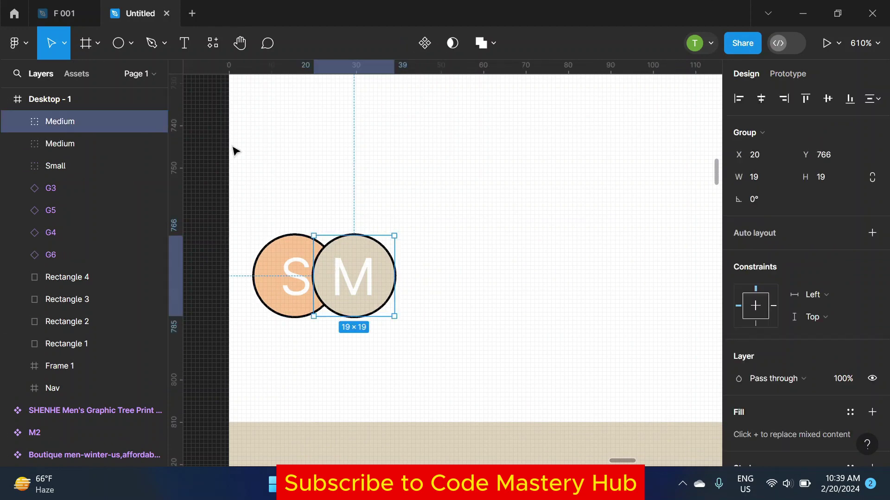
{"action": "left_click_drag", "start_coordinate": [356, 292], "coordinate": [423, 291]}
{"action": "double_click", "coordinate": [420, 292]}
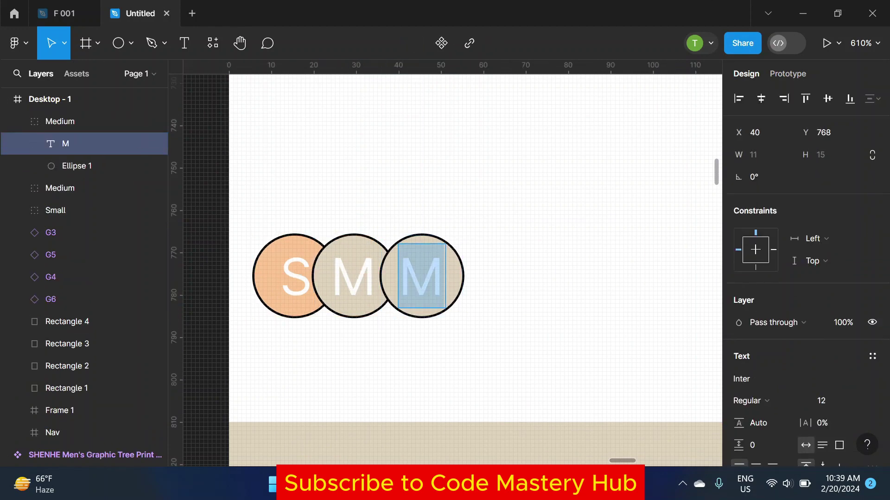
{"action": "type", "text": "L"}
{"action": "key", "text": "Escape"}
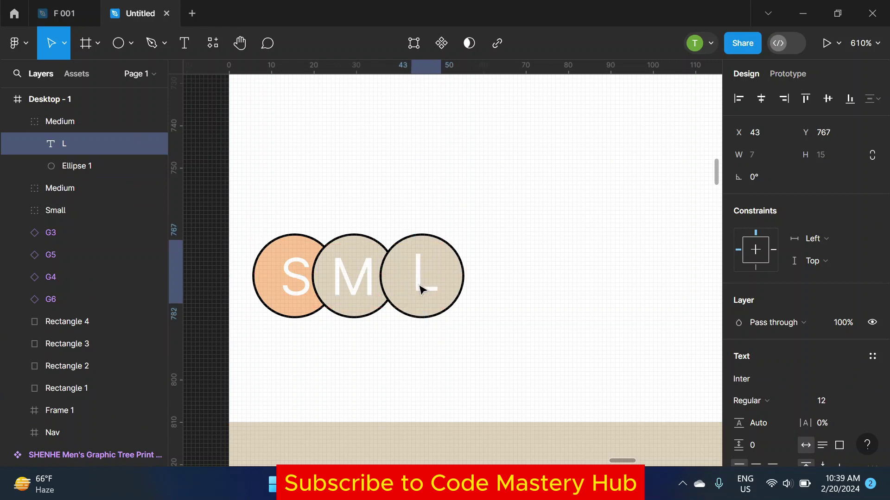
{"action": "left_click_drag", "start_coordinate": [427, 288], "coordinate": [436, 289]}
{"action": "left_click", "coordinate": [241, 259]}
{"action": "double_click", "coordinate": [70, 122]}
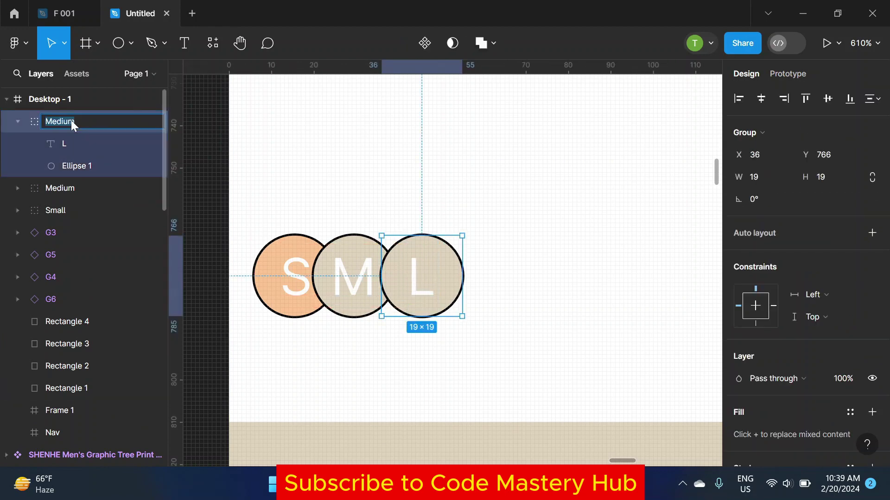
{"action": "type", "text": "Large"}
{"action": "key", "text": "Return"}
Step: Add a $10.56 price text on the first dress card
{"action": "left_click", "coordinate": [357, 157]}
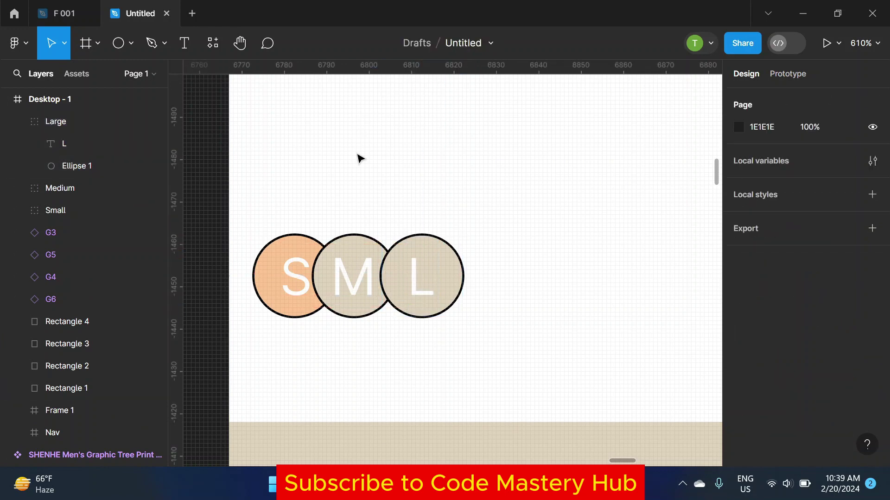
{"action": "scroll", "coordinate": [406, 201], "scroll_direction": "down", "scroll_amount": 5}
{"action": "scroll", "coordinate": [406, 201], "scroll_direction": "down", "scroll_amount": 4}
{"action": "scroll", "coordinate": [567, 201], "scroll_direction": "up", "scroll_amount": 2}
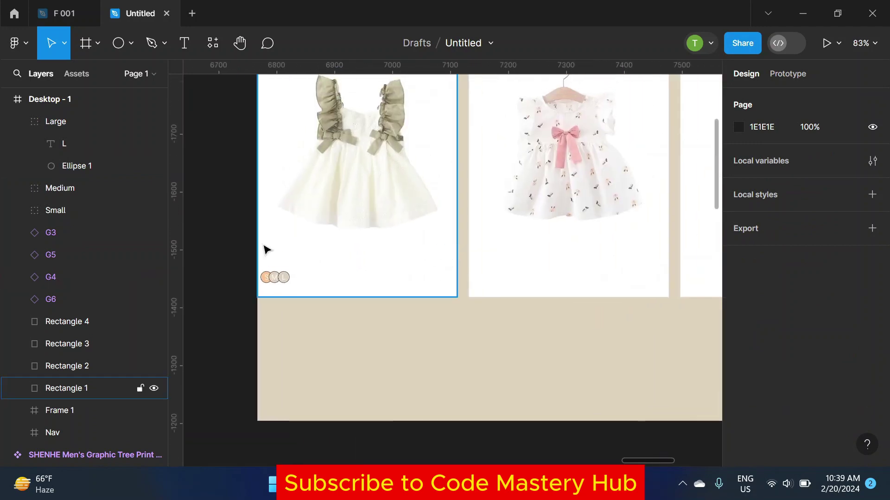
{"action": "scroll", "coordinate": [278, 250], "scroll_direction": "down", "scroll_amount": 1}
{"action": "key", "text": "t"}
{"action": "scroll", "coordinate": [338, 253], "scroll_direction": "up", "scroll_amount": 4}
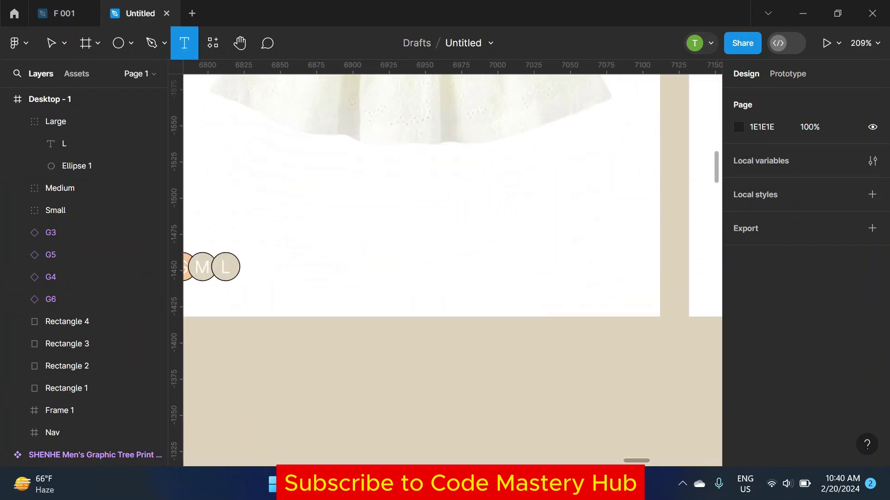
{"action": "left_click", "coordinate": [342, 264]}
{"action": "type", "text": "$10.56"}
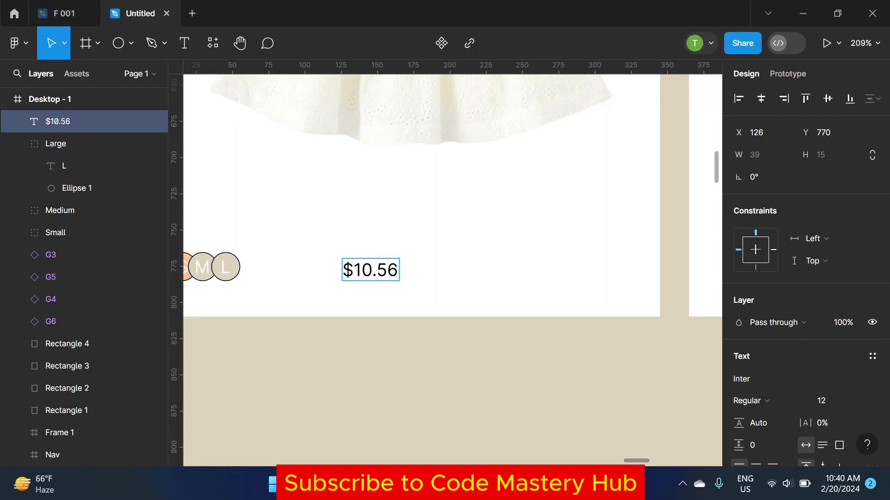
Step: Set the price to font size 24 and move it above the size circles
{"action": "scroll", "coordinate": [378, 196], "scroll_direction": "down", "scroll_amount": 3}
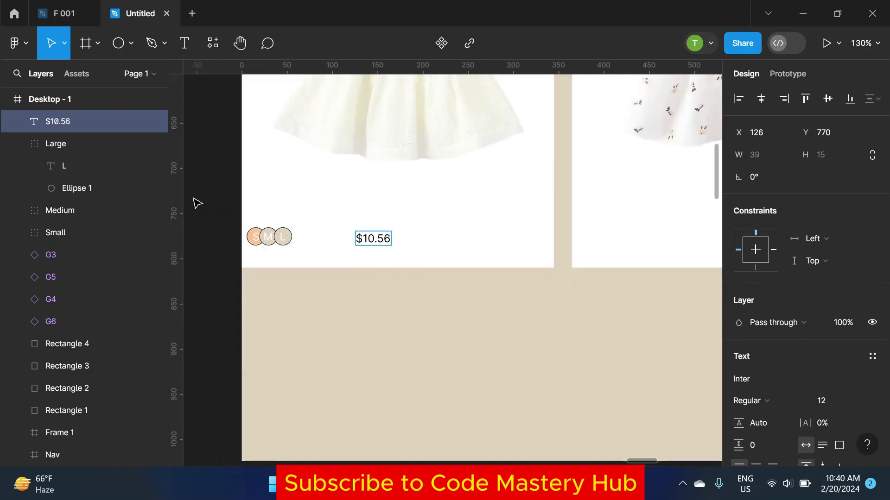
{"action": "left_click", "coordinate": [862, 400]}
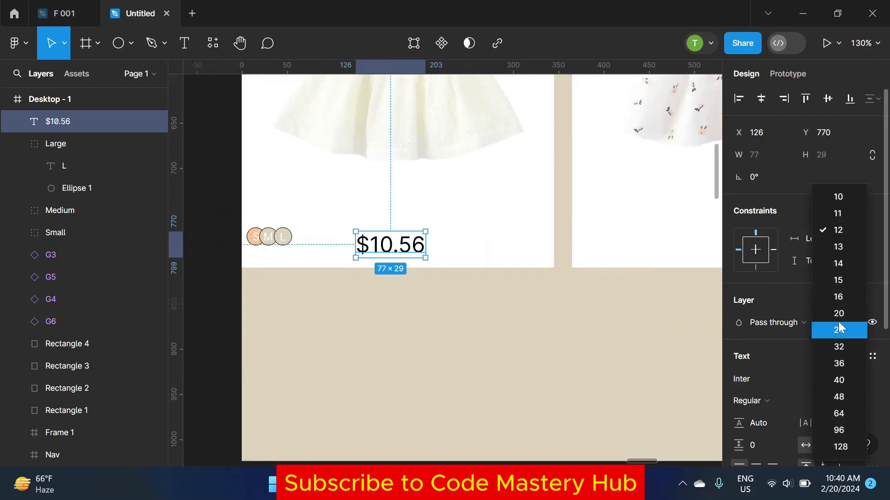
{"action": "left_click", "coordinate": [840, 328]}
{"action": "left_click_drag", "start_coordinate": [394, 248], "coordinate": [391, 218]}
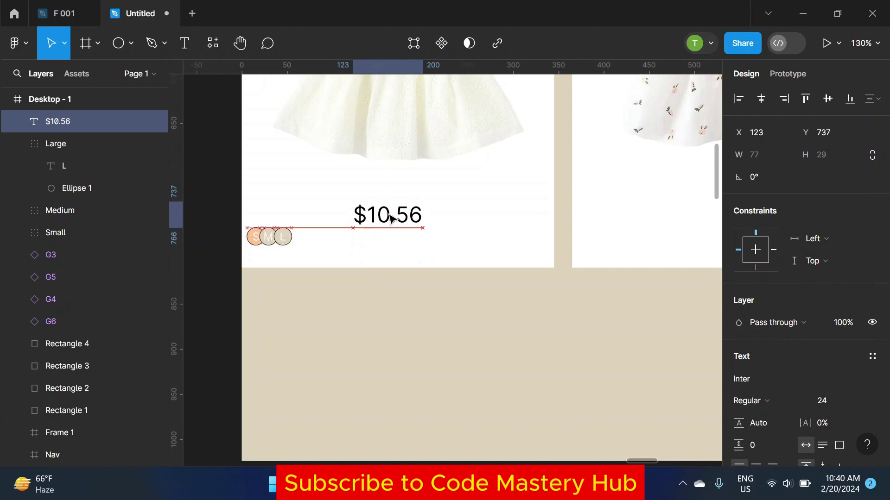
{"action": "left_click_drag", "start_coordinate": [498, 281], "coordinate": [476, 284]}
{"action": "key", "text": "Escape"}
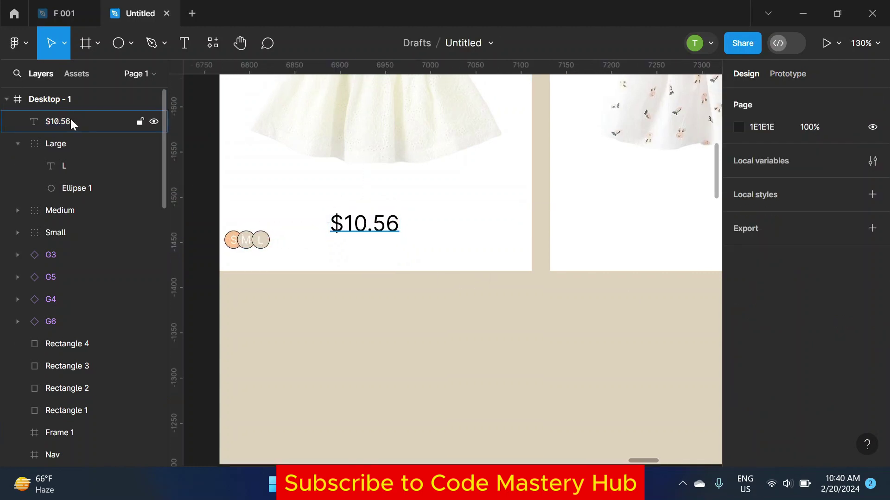
{"action": "left_click", "coordinate": [71, 121]}
{"action": "left_click", "coordinate": [205, 157]}
Step: Draw a button rectangle right of the price and round its corners into a pill
{"action": "left_click", "coordinate": [131, 43]}
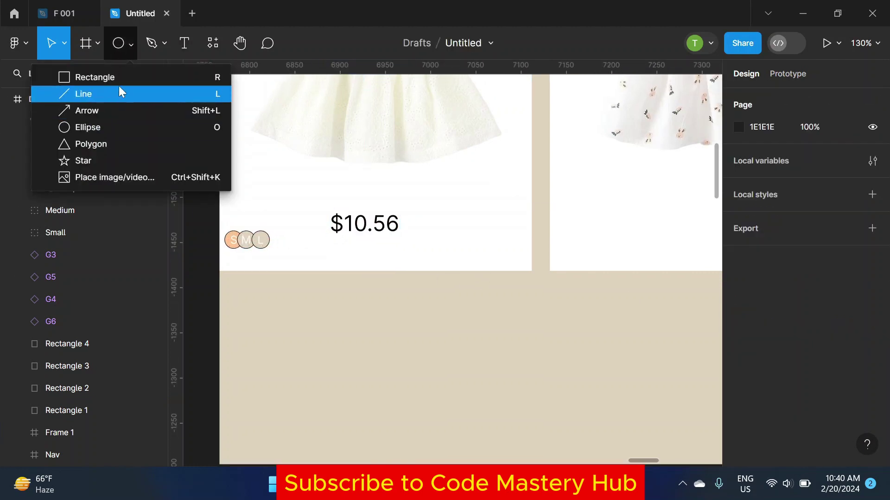
{"action": "left_click", "coordinate": [118, 77]}
{"action": "mouse_move", "coordinate": [435, 229]}
{"action": "left_mouse_down"}
{"action": "mouse_move", "coordinate": [503, 294]}
{"action": "mouse_move", "coordinate": [519, 260]}
{"action": "left_mouse_up"}
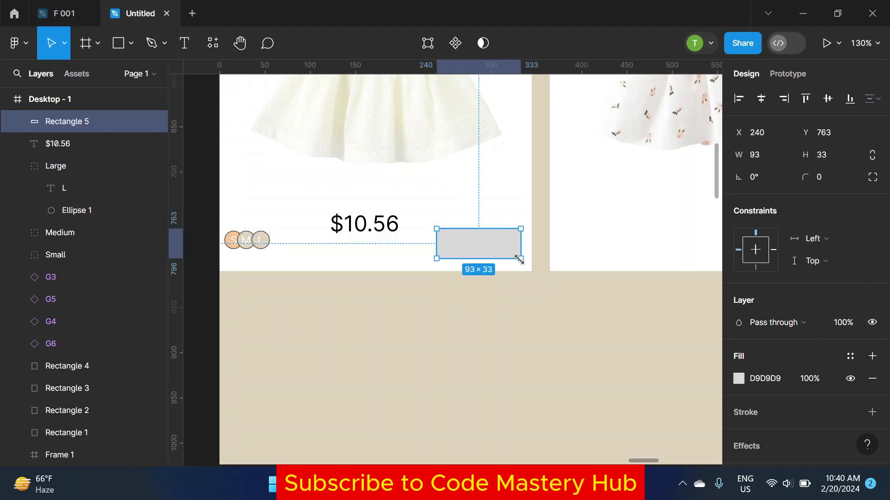
{"action": "scroll", "coordinate": [520, 259], "scroll_direction": "up", "scroll_amount": 3}
{"action": "scroll", "coordinate": [514, 256], "scroll_direction": "up", "scroll_amount": 2}
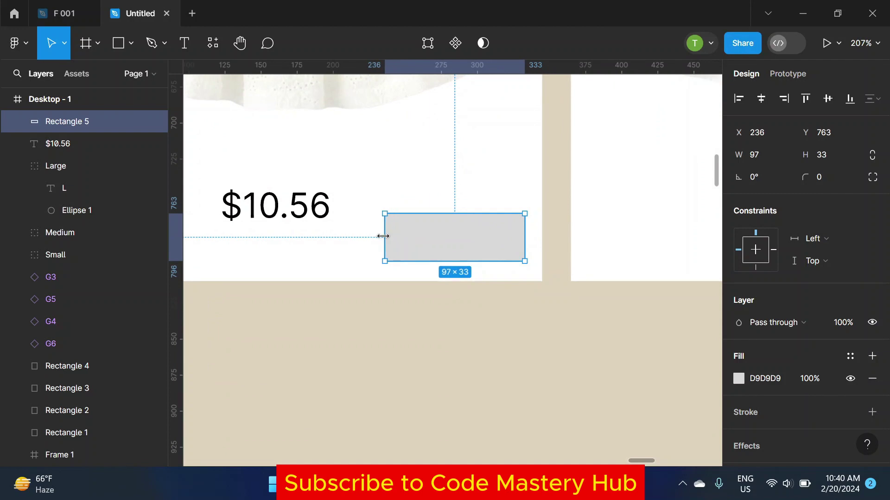
{"action": "scroll", "coordinate": [393, 235], "scroll_direction": "up", "scroll_amount": 5}
{"action": "scroll", "coordinate": [364, 211], "scroll_direction": "down", "scroll_amount": 3}
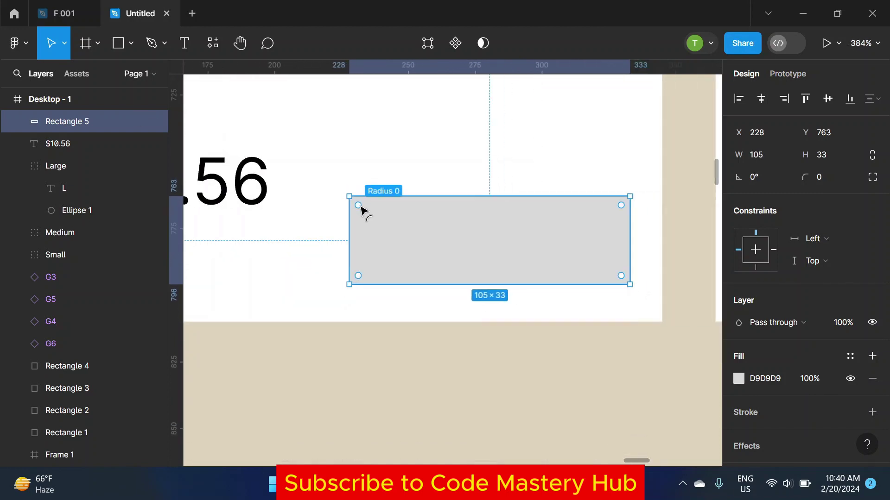
{"action": "left_click_drag", "start_coordinate": [362, 211], "coordinate": [401, 240]}
Step: Move the pill onto empty canvas and fill it beige
{"action": "scroll", "coordinate": [402, 244], "scroll_direction": "down", "scroll_amount": 3}
{"action": "scroll", "coordinate": [426, 241], "scroll_direction": "down", "scroll_amount": 2}
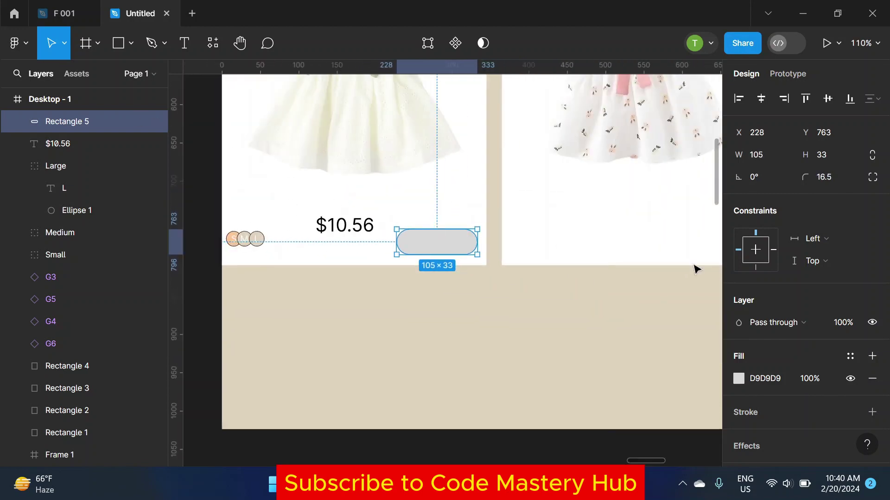
{"action": "scroll", "coordinate": [482, 231], "scroll_direction": "down", "scroll_amount": 3}
{"action": "left_click_drag", "start_coordinate": [464, 243], "coordinate": [260, 167]}
{"action": "scroll", "coordinate": [259, 167], "scroll_direction": "up", "scroll_amount": 5}
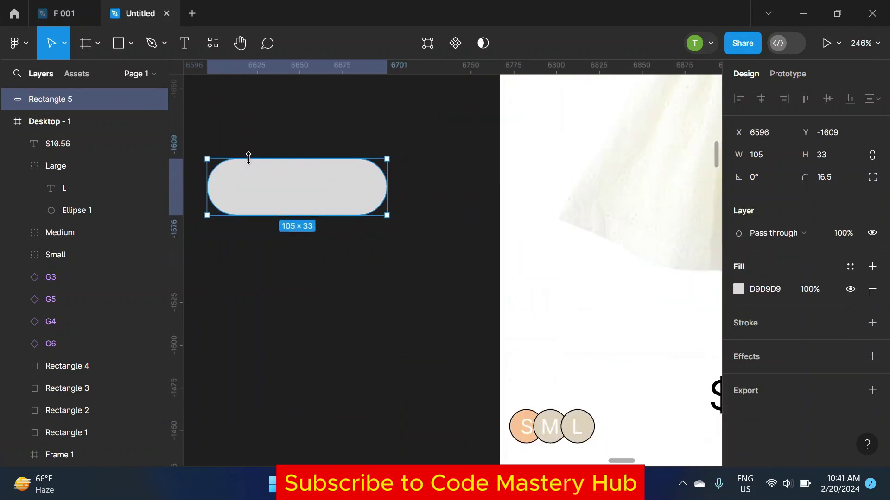
{"action": "scroll", "coordinate": [337, 218], "scroll_direction": "down", "scroll_amount": 3}
{"action": "left_click", "coordinate": [738, 289]}
{"action": "left_click", "coordinate": [593, 400]}
{"action": "left_click", "coordinate": [299, 103]}
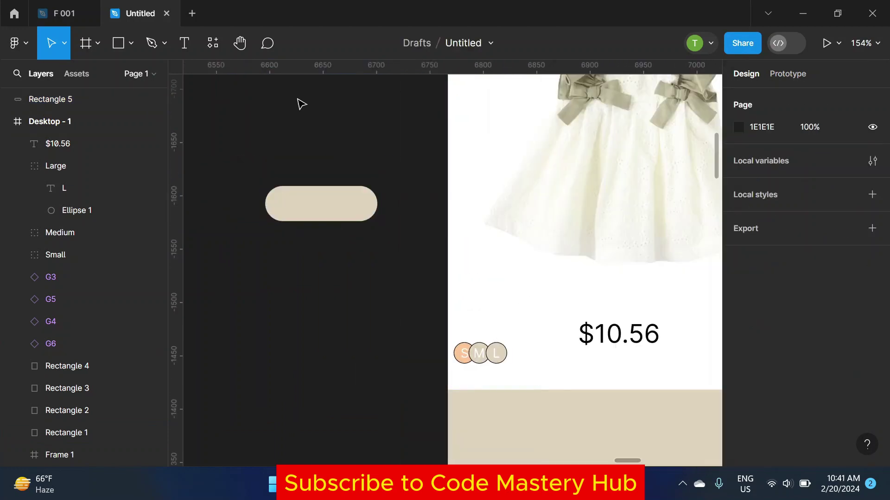
Step: Add an 'Order' text label centred inside the pill
{"action": "key", "text": "t"}
{"action": "scroll", "coordinate": [285, 207], "scroll_direction": "up", "scroll_amount": 5}
{"action": "left_click", "coordinate": [293, 199]}
{"action": "type", "text": "Or"}
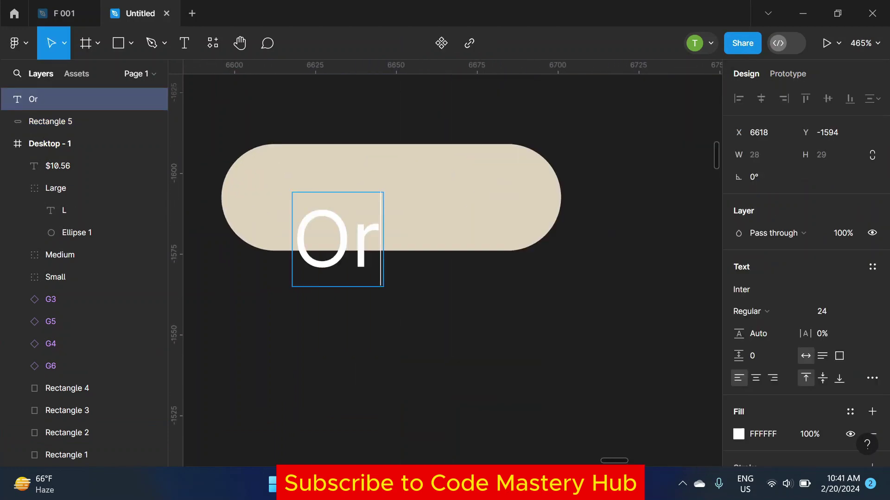
{"action": "type", "text": "der"}
{"action": "key", "text": "Escape"}
{"action": "left_click_drag", "start_coordinate": [397, 246], "coordinate": [398, 204]}
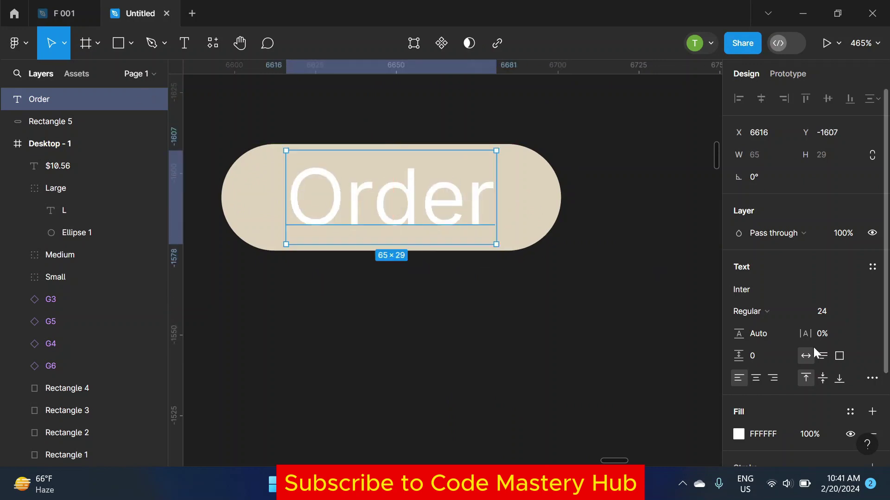
Step: Make the Order text a translucent grey by lowering its dark colour's opacity
{"action": "left_click", "coordinate": [740, 313]}
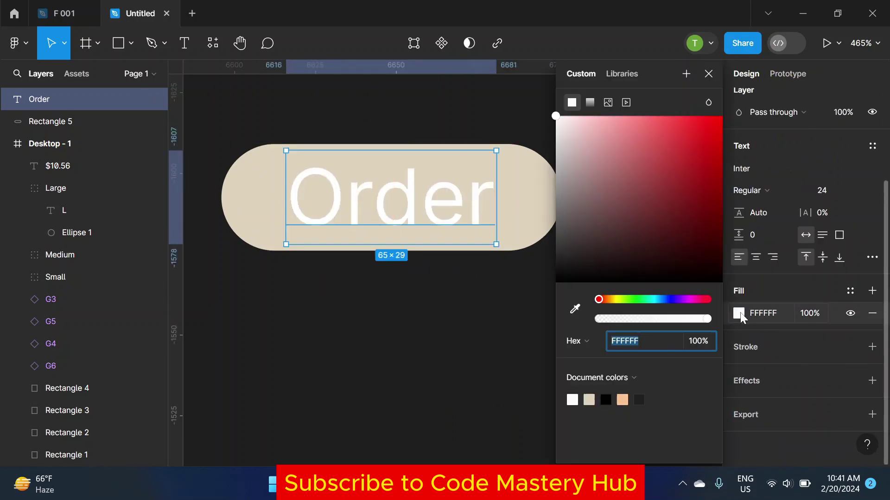
{"action": "left_click", "coordinate": [640, 398]}
{"action": "left_click_drag", "start_coordinate": [637, 319], "coordinate": [644, 321]}
{"action": "left_click", "coordinate": [709, 74]}
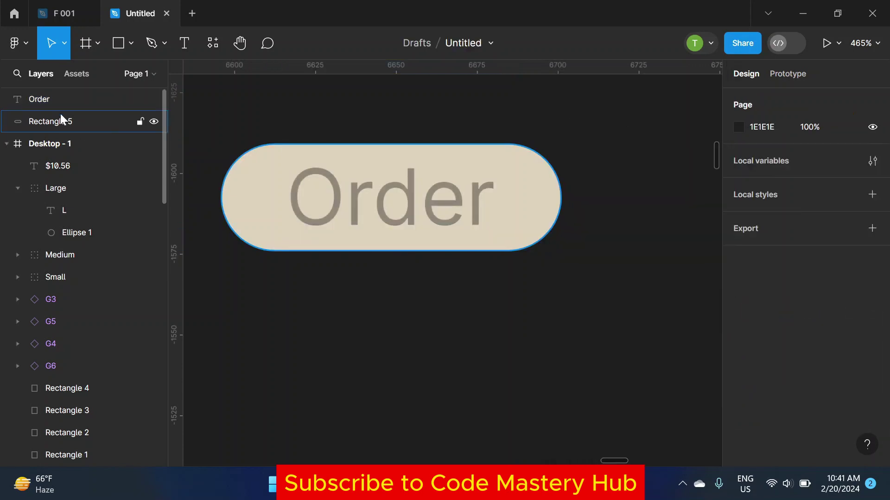
Step: Add a drop shadow to the pill shape, pushed further down beneath it
{"action": "left_click", "coordinate": [71, 121], "text": "shift"}
{"action": "right_click", "coordinate": [373, 153]}
{"action": "left_click", "coordinate": [374, 151]}
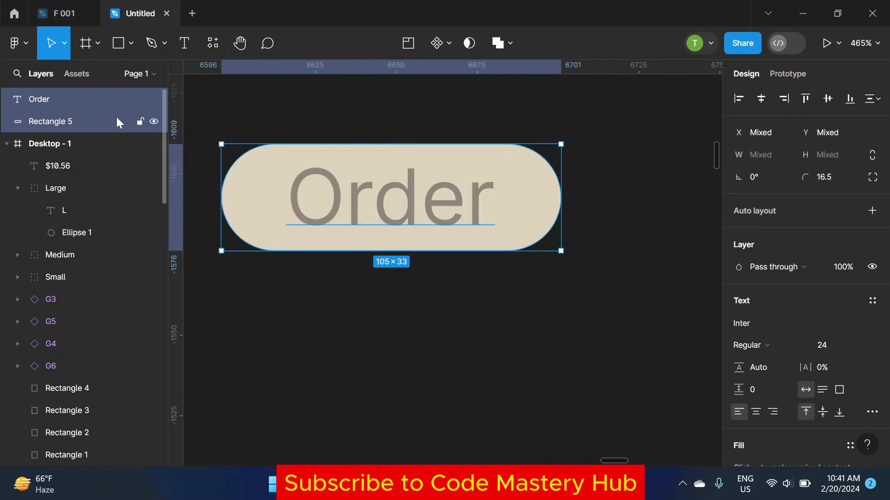
{"action": "left_click", "coordinate": [116, 119]}
{"action": "left_click", "coordinate": [872, 357]}
{"action": "left_click", "coordinate": [739, 383]}
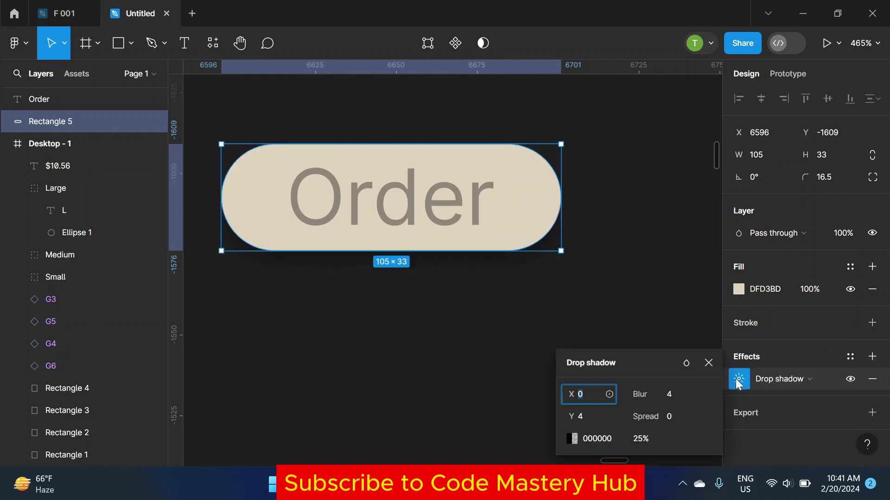
{"action": "left_click_drag", "start_coordinate": [576, 415], "coordinate": [576, 415]}
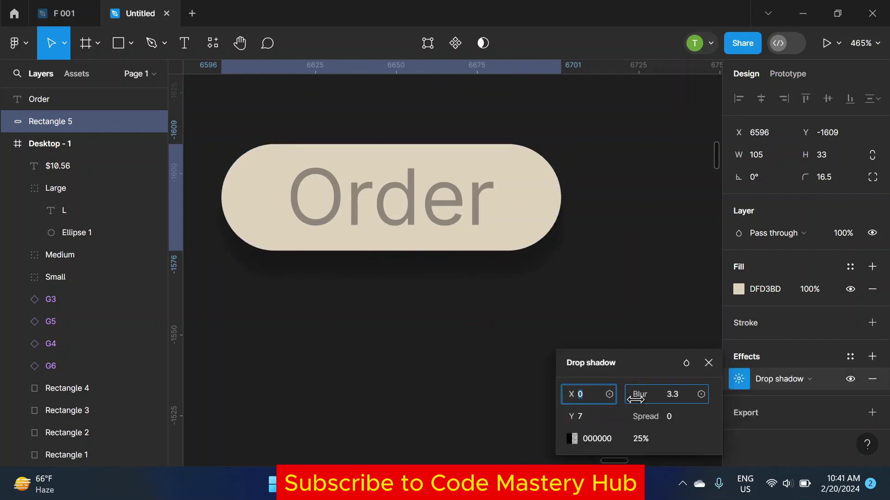
{"action": "left_click", "coordinate": [638, 439]}
Step: Move the Order text and pill onto the dress card, right of $10.56
{"action": "left_click", "coordinate": [660, 282]}
{"action": "scroll", "coordinate": [602, 296], "scroll_direction": "down", "scroll_amount": 5}
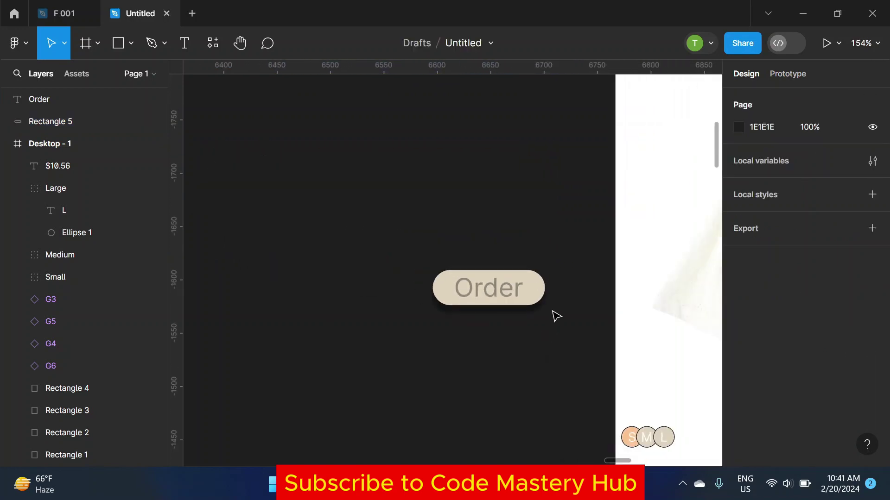
{"action": "scroll", "coordinate": [554, 316], "scroll_direction": "right", "scroll_amount": 3}
{"action": "left_click_drag", "start_coordinate": [294, 163], "coordinate": [419, 299]}
{"action": "left_click_drag", "start_coordinate": [393, 219], "coordinate": [595, 327]}
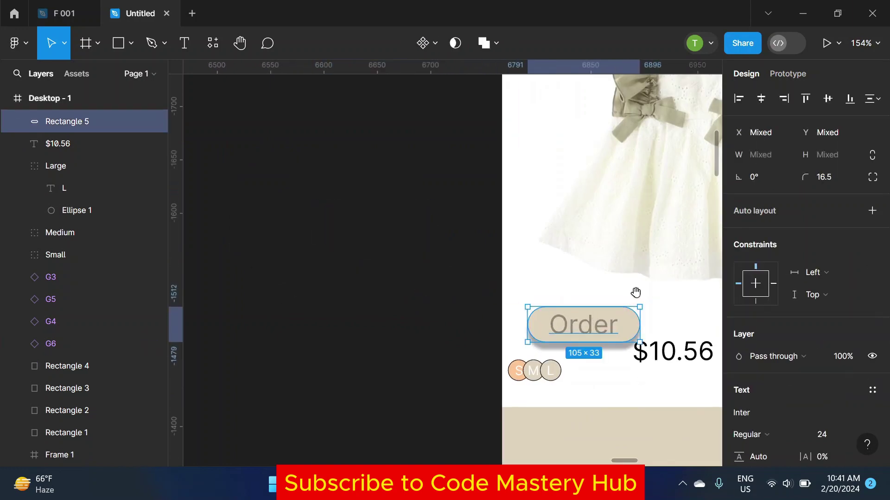
{"action": "scroll", "coordinate": [594, 328], "scroll_direction": "right", "scroll_amount": 5}
{"action": "left_click_drag", "start_coordinate": [345, 306], "coordinate": [562, 352]}
Step: Soften the pill's drop shadow to offset 4 and blur 2.8
{"action": "scroll", "coordinate": [848, 404], "scroll_direction": "down", "scroll_amount": 2}
{"action": "scroll", "coordinate": [775, 387], "scroll_direction": "down", "scroll_amount": 5}
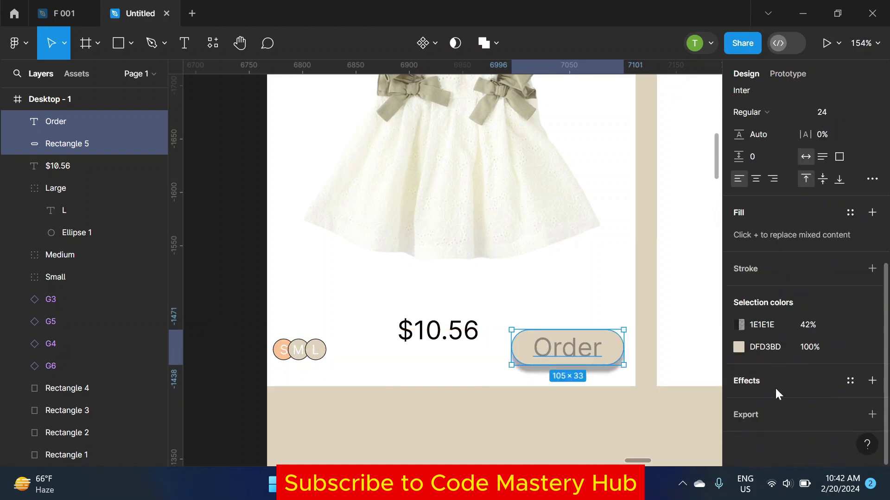
{"action": "left_click", "coordinate": [528, 357]}
{"action": "left_click", "coordinate": [739, 380]}
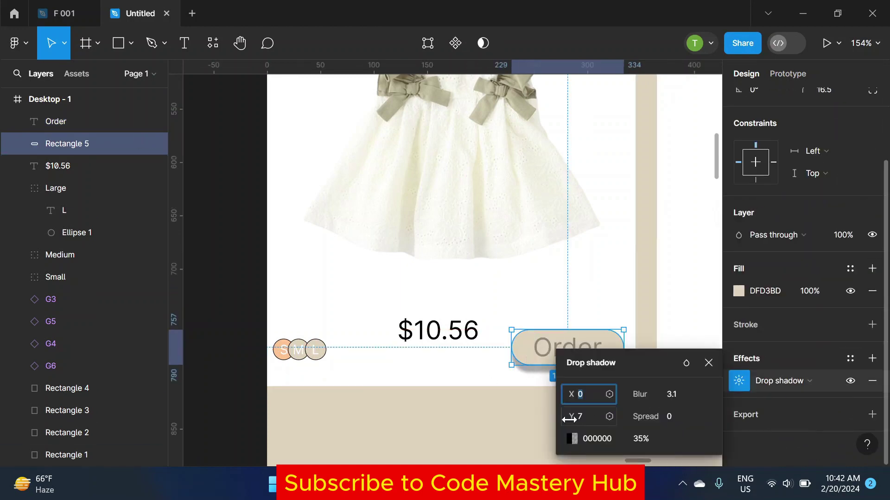
{"action": "left_click_drag", "start_coordinate": [589, 363], "coordinate": [641, 86]}
{"action": "left_click_drag", "start_coordinate": [612, 139], "coordinate": [614, 138]}
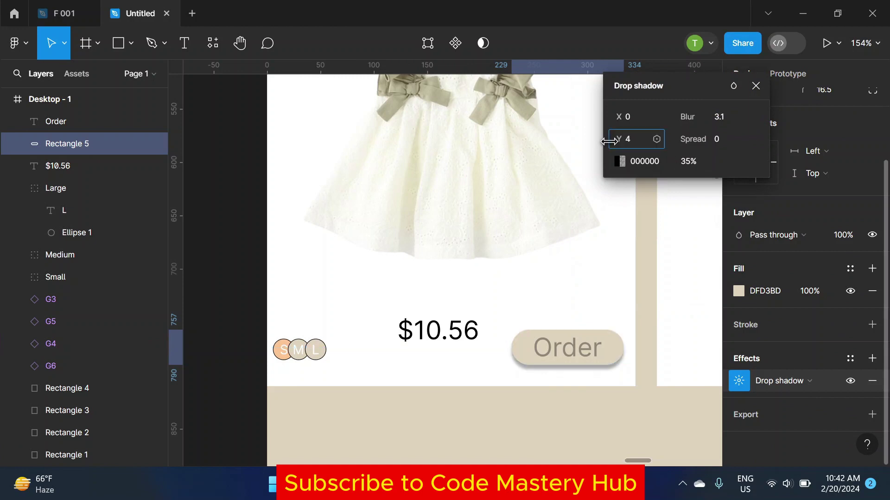
{"action": "left_click_drag", "start_coordinate": [707, 116], "coordinate": [700, 117]}
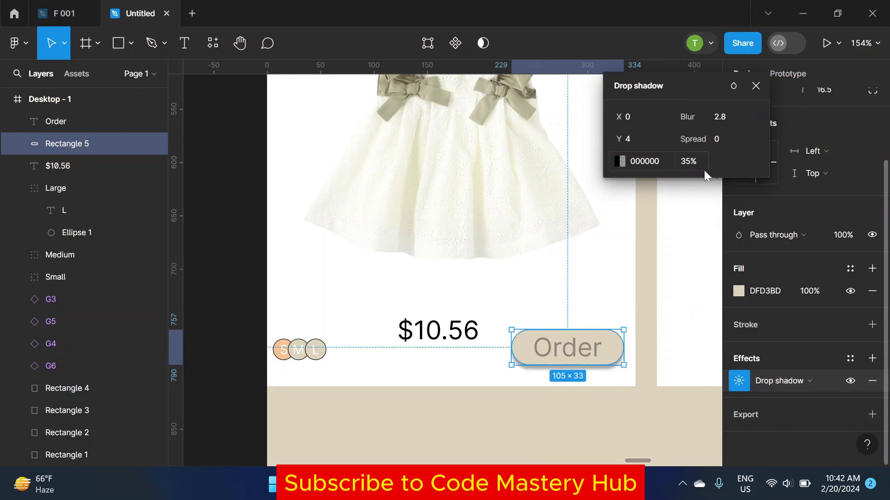
{"action": "key", "text": "Escape"}
Step: Group the Order text and pill and name the group 'Cta Order'
{"action": "scroll", "coordinate": [347, 229], "scroll_direction": "down", "scroll_amount": 5}
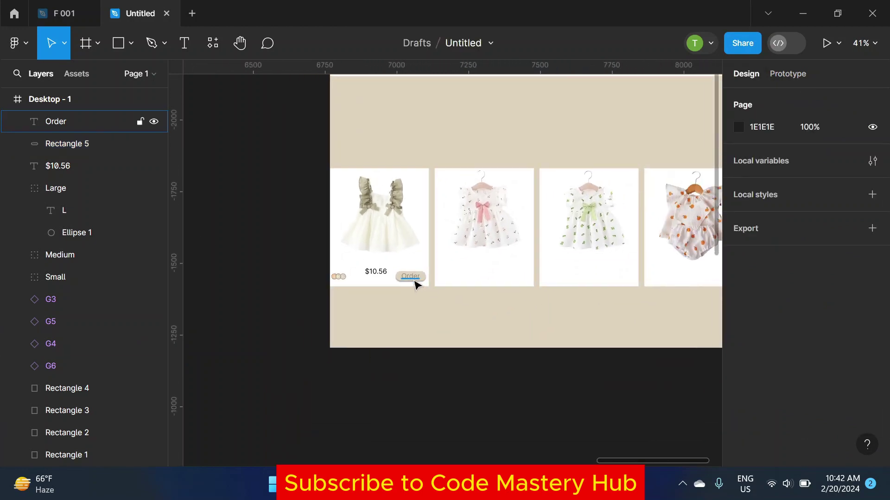
{"action": "scroll", "coordinate": [413, 278], "scroll_direction": "up", "scroll_amount": 5}
{"action": "left_click", "coordinate": [414, 278], "text": "shift"}
{"action": "right_click", "coordinate": [414, 278]}
{"action": "left_click", "coordinate": [427, 245]}
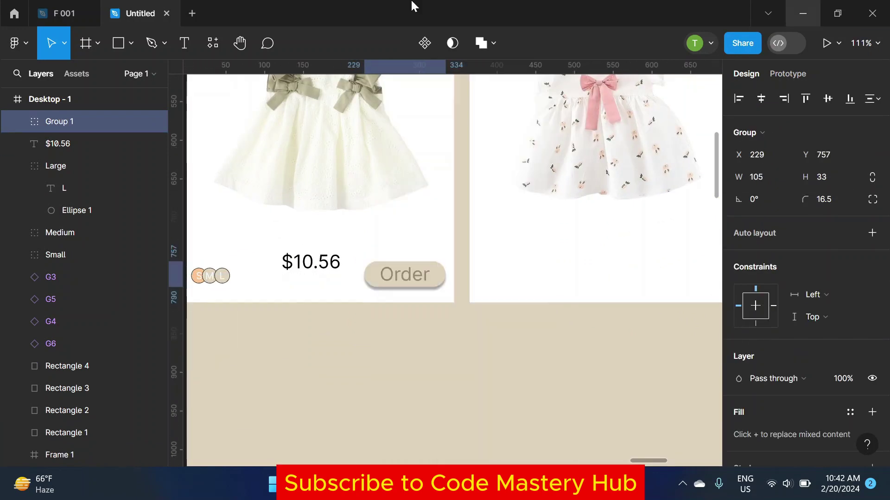
{"action": "double_click", "coordinate": [92, 122]}
{"action": "type", "text": "Cta"}
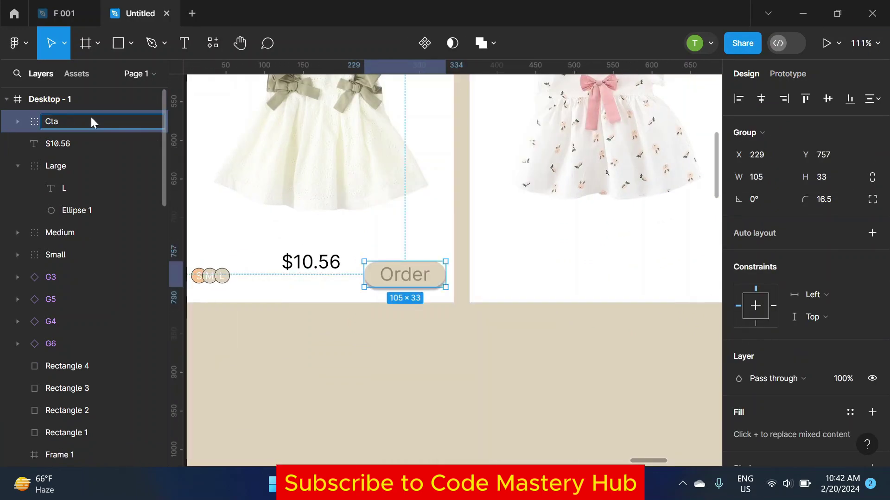
{"action": "type", "text": " Order"}
{"action": "scroll", "coordinate": [376, 284], "scroll_direction": "right", "scroll_amount": 3}
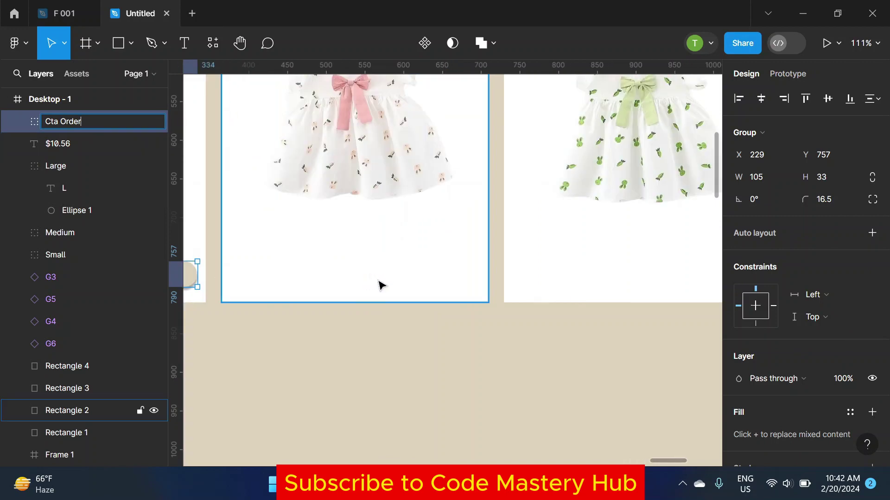
{"action": "scroll", "coordinate": [380, 284], "scroll_direction": "down", "scroll_amount": 5}
{"action": "left_click", "coordinate": [221, 229]}
Step: Move the Cta Order group out of the store frame
{"action": "left_click", "coordinate": [46, 121]}
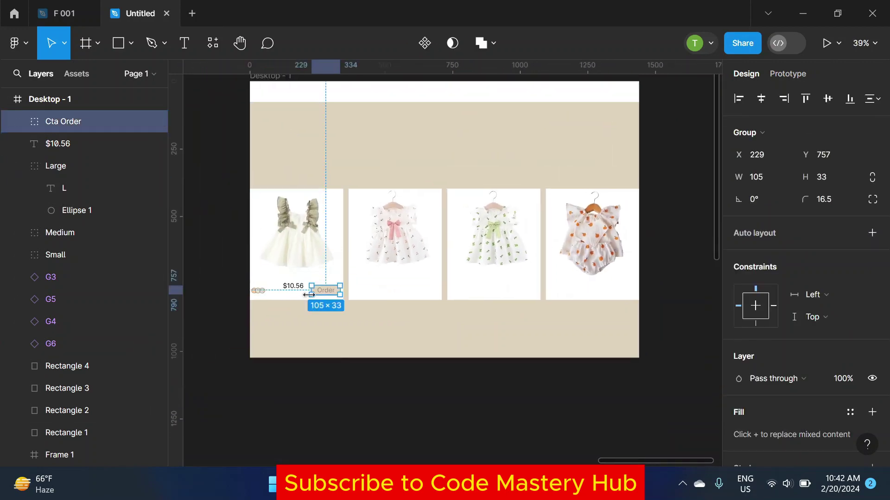
{"action": "left_click_drag", "start_coordinate": [326, 290], "coordinate": [218, 176]}
{"action": "scroll", "coordinate": [360, 192], "scroll_direction": "up", "scroll_amount": 5}
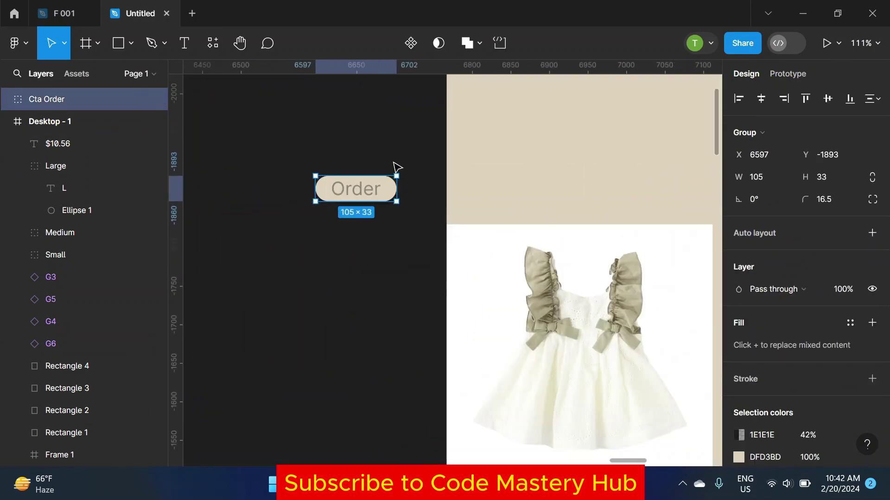
Step: Make Cta Order a component with two variants named 'hover' and 'inactive'
{"action": "left_click", "coordinate": [417, 51]}
{"action": "left_click", "coordinate": [835, 190]}
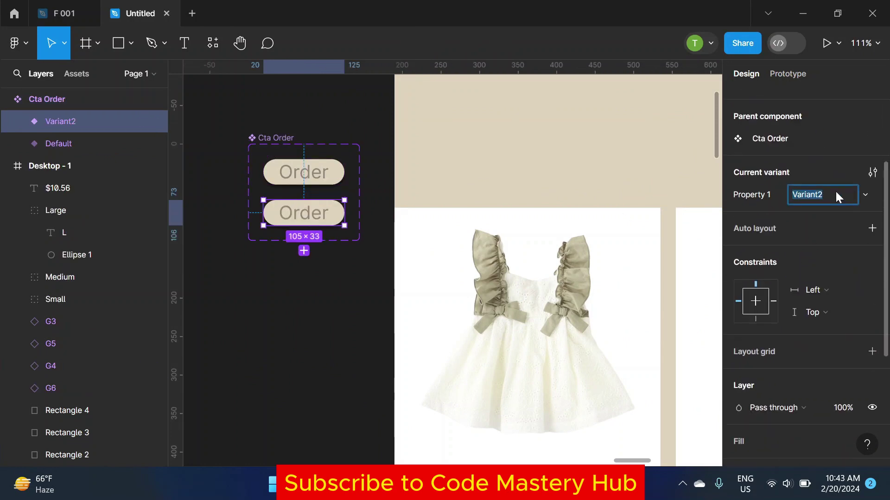
{"action": "type", "text": "hover"}
{"action": "key", "text": "Return"}
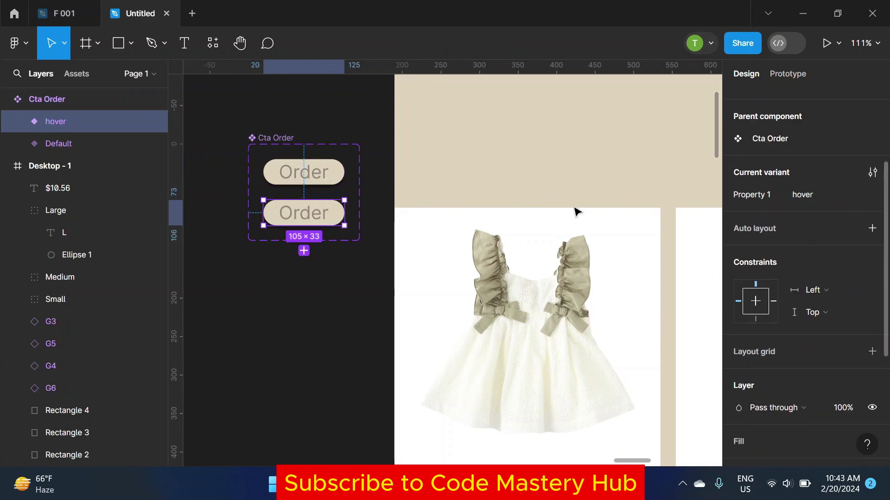
{"action": "key", "text": "Tab"}
{"action": "left_click", "coordinate": [828, 190]}
{"action": "type", "text": "inactive"}
{"action": "key", "text": "Return"}
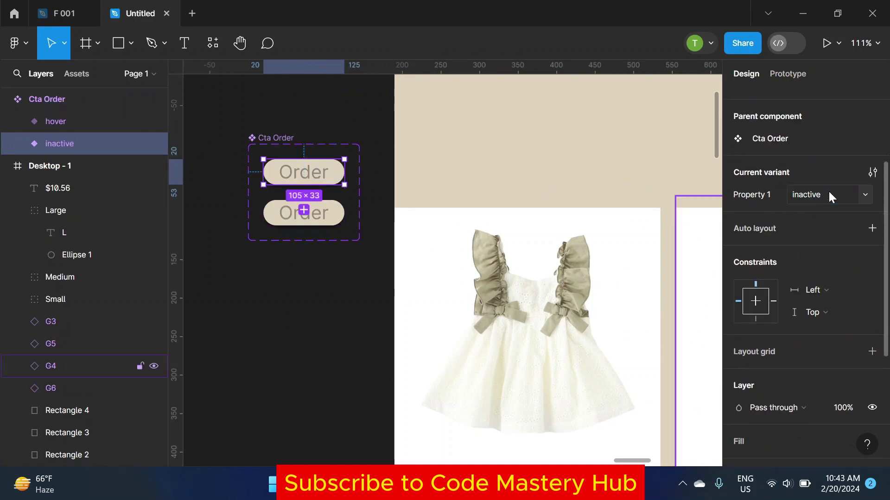
{"action": "key", "text": "Tab"}
Step: Give the hover variant an orange F9A558 fill and white text
{"action": "scroll", "coordinate": [825, 221], "scroll_direction": "down", "scroll_amount": 3}
{"action": "scroll", "coordinate": [825, 221], "scroll_direction": "down", "scroll_amount": 1}
{"action": "left_click", "coordinate": [738, 415]}
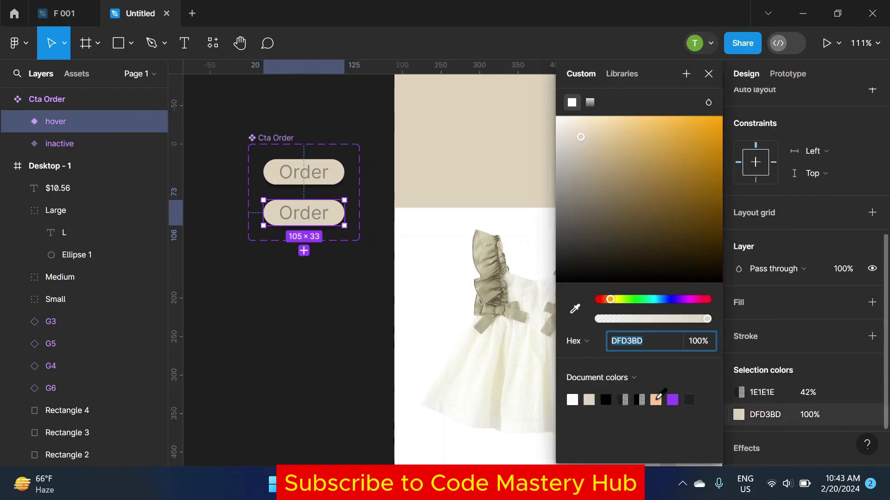
{"action": "left_click_drag", "start_coordinate": [670, 136], "coordinate": [672, 124]}
{"action": "left_click", "coordinate": [708, 73]}
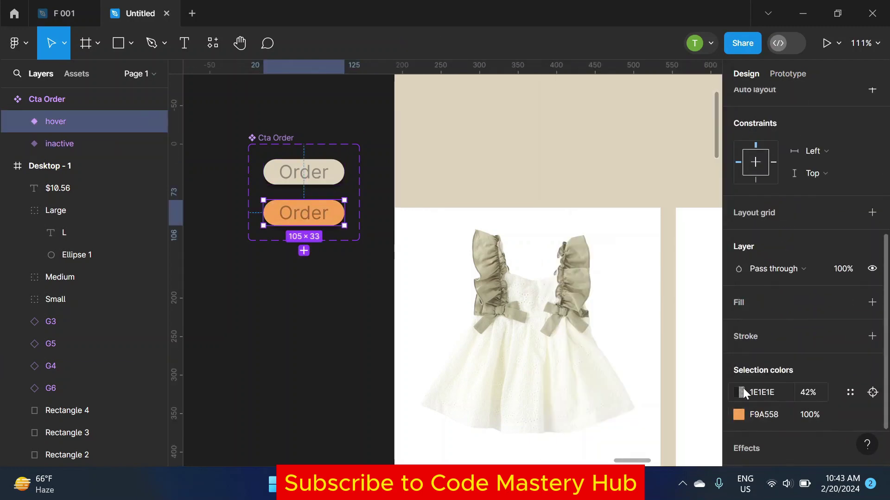
{"action": "left_click", "coordinate": [739, 393]}
{"action": "left_click", "coordinate": [571, 400]}
{"action": "left_click", "coordinate": [342, 312]}
Step: Add a While hovering prototype interaction changing the inactive variant to hover
{"action": "scroll", "coordinate": [334, 297], "scroll_direction": "down", "scroll_amount": 3}
{"action": "scroll", "coordinate": [305, 228], "scroll_direction": "up", "scroll_amount": 5}
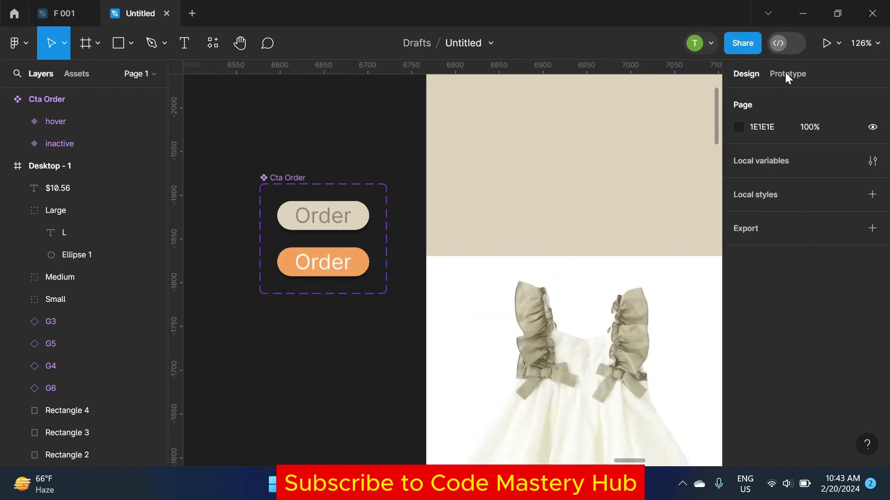
{"action": "left_click", "coordinate": [788, 74]}
{"action": "left_click", "coordinate": [310, 232]}
{"action": "left_click_drag", "start_coordinate": [308, 275], "coordinate": [307, 278]}
{"action": "left_click", "coordinate": [264, 292]}
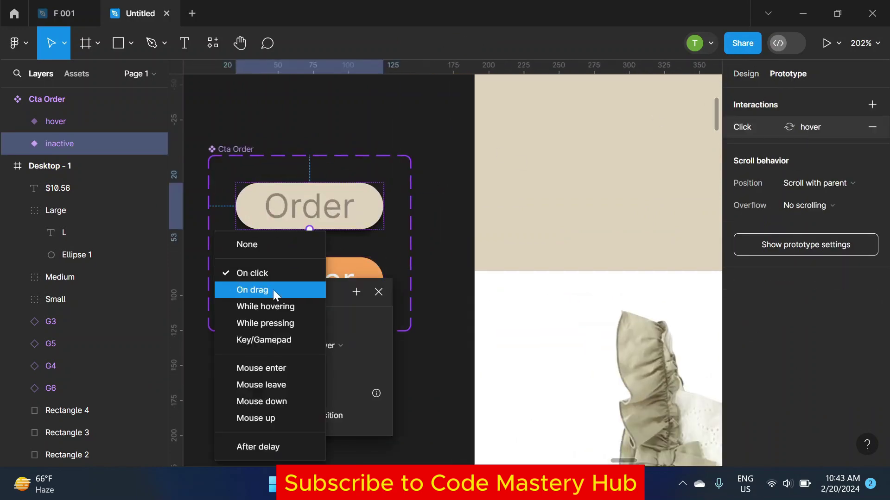
{"action": "left_click", "coordinate": [379, 116]}
{"action": "scroll", "coordinate": [371, 139], "scroll_direction": "down", "scroll_amount": 3}
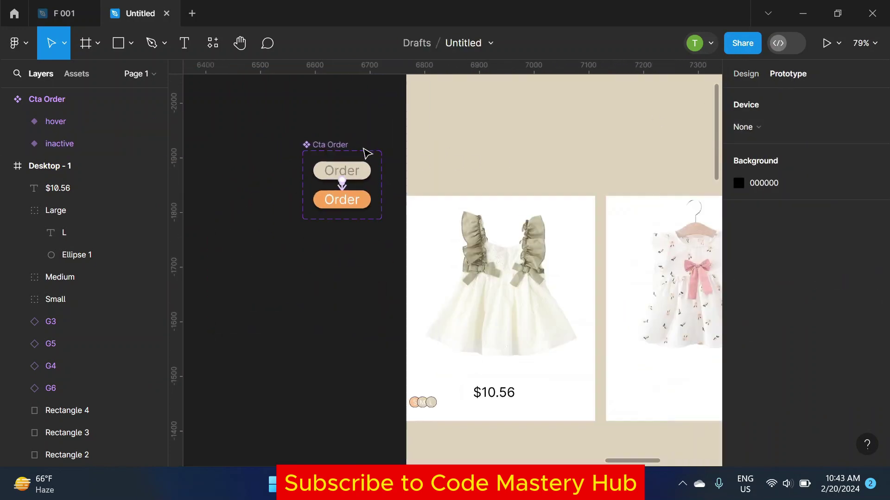
{"action": "scroll", "coordinate": [426, 155], "scroll_direction": "down", "scroll_amount": 2}
{"action": "scroll", "coordinate": [307, 178], "scroll_direction": "down", "scroll_amount": 2}
{"action": "left_click", "coordinate": [294, 86]}
{"action": "key", "text": "Escape"}
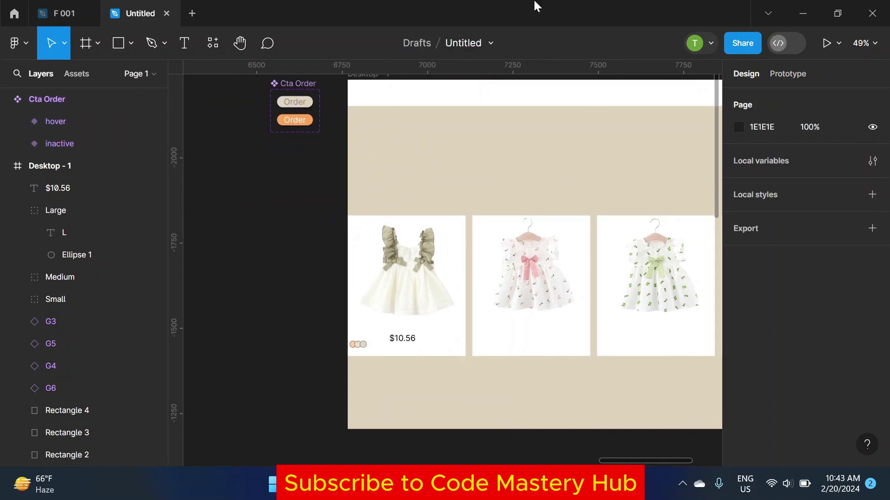
{"action": "scroll", "coordinate": [445, 315], "scroll_direction": "right", "scroll_amount": 3}
Step: Drag a Cta Order instance from local assets onto the first card, aligned right of $10.56
{"action": "scroll", "coordinate": [324, 222], "scroll_direction": "right", "scroll_amount": 1}
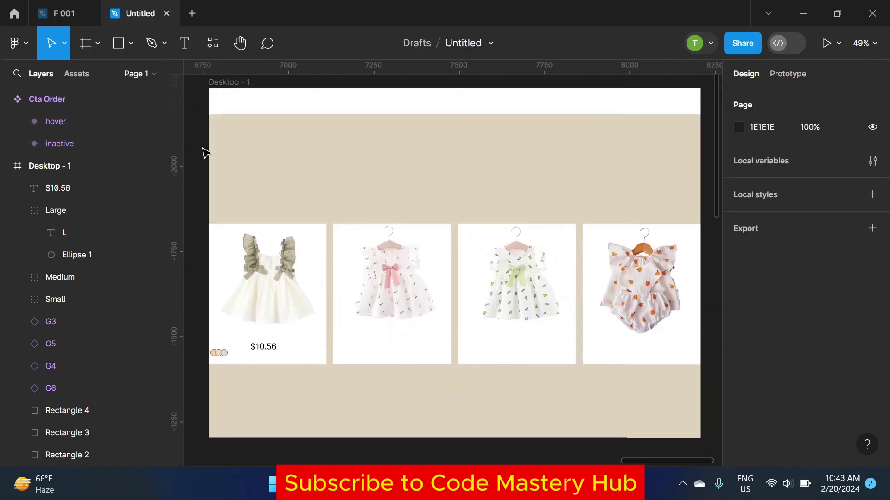
{"action": "left_click", "coordinate": [77, 73]}
{"action": "scroll", "coordinate": [104, 231], "scroll_direction": "down", "scroll_amount": 5}
{"action": "scroll", "coordinate": [97, 258], "scroll_direction": "up", "scroll_amount": 5}
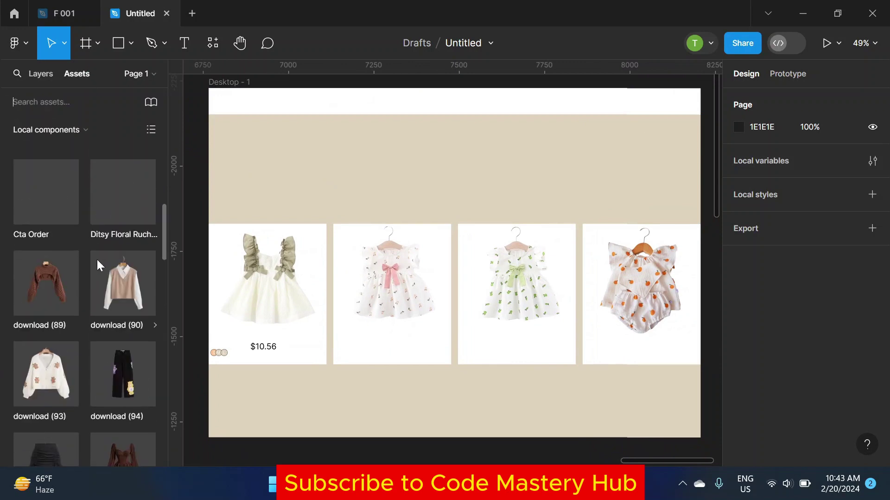
{"action": "scroll", "coordinate": [105, 307], "scroll_direction": "up", "scroll_amount": 3}
{"action": "scroll", "coordinate": [106, 307], "scroll_direction": "down", "scroll_amount": 2}
{"action": "left_click", "coordinate": [46, 247]}
{"action": "left_click_drag", "start_coordinate": [46, 247], "coordinate": [290, 359]}
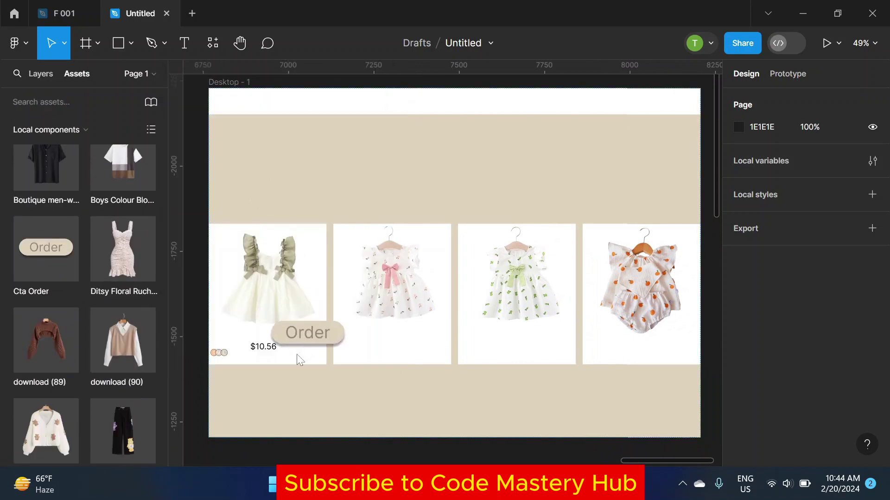
{"action": "scroll", "coordinate": [433, 347], "scroll_direction": "up", "scroll_amount": 1, "text": "ctrl"}
{"action": "scroll", "coordinate": [427, 359], "scroll_direction": "up", "scroll_amount": 2, "text": "ctrl"}
{"action": "scroll", "coordinate": [419, 370], "scroll_direction": "up", "scroll_amount": 2, "text": "ctrl"}
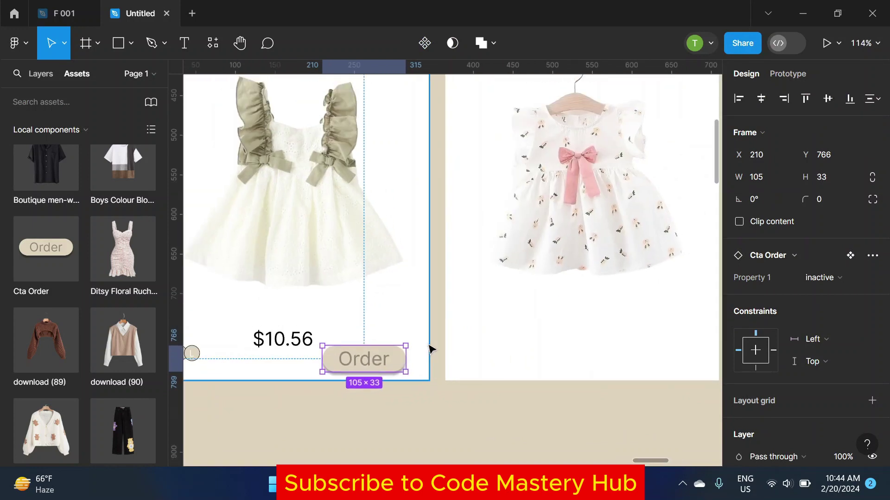
{"action": "left_click_drag", "start_coordinate": [418, 369], "coordinate": [434, 364]}
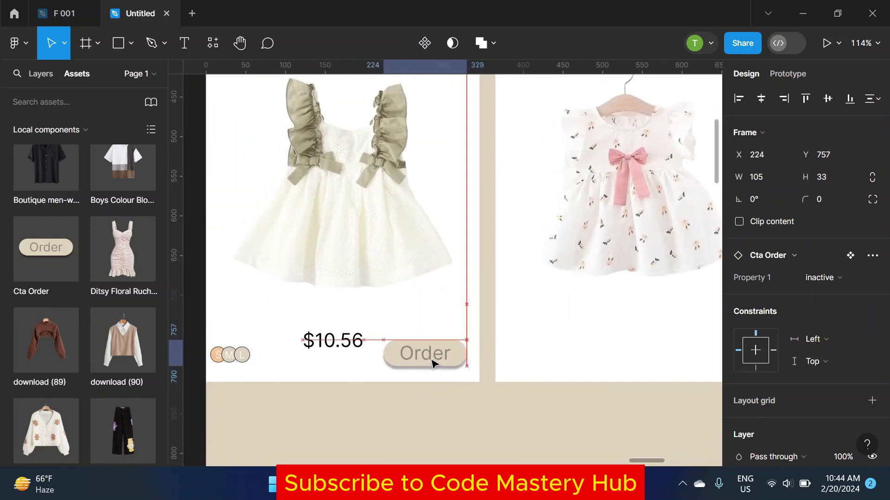
{"action": "left_click_drag", "start_coordinate": [435, 364], "coordinate": [439, 364]}
{"action": "scroll", "coordinate": [288, 322], "scroll_direction": "down", "scroll_amount": 5}
Step: Group the Small, Medium and Large size circle layers and name the group SIZES
{"action": "left_click", "coordinate": [288, 322]}
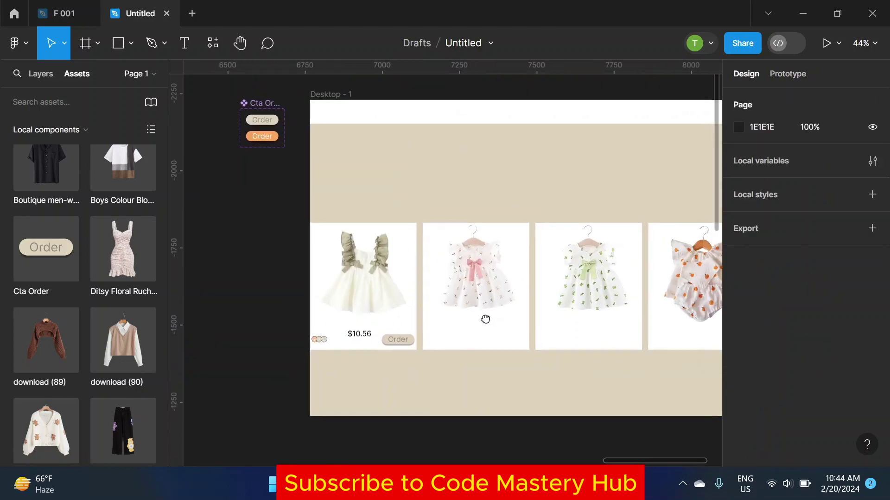
{"action": "scroll", "coordinate": [285, 331], "scroll_direction": "up", "scroll_amount": 5}
{"action": "scroll", "coordinate": [292, 332], "scroll_direction": "up", "scroll_amount": 3}
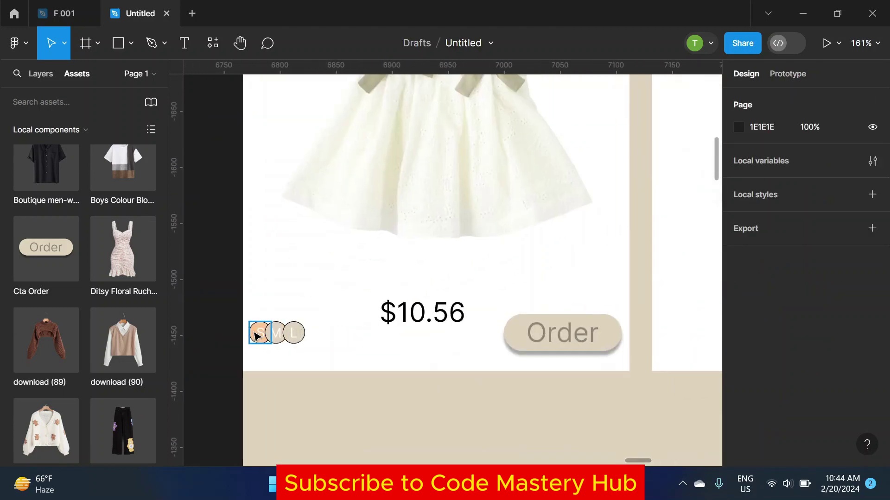
{"action": "key", "text": "alt+1"}
{"action": "left_click", "coordinate": [258, 340]}
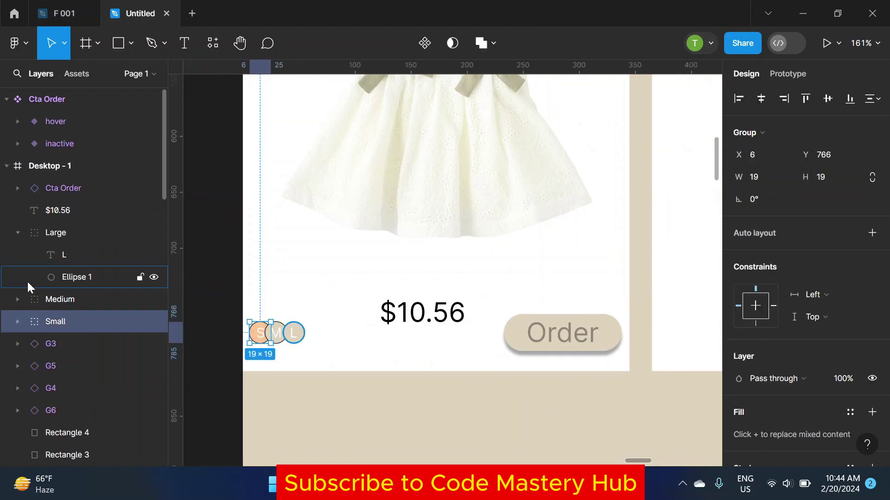
{"action": "left_click", "coordinate": [79, 234], "text": "shift"}
{"action": "right_click", "coordinate": [79, 237]}
{"action": "left_click", "coordinate": [108, 181]}
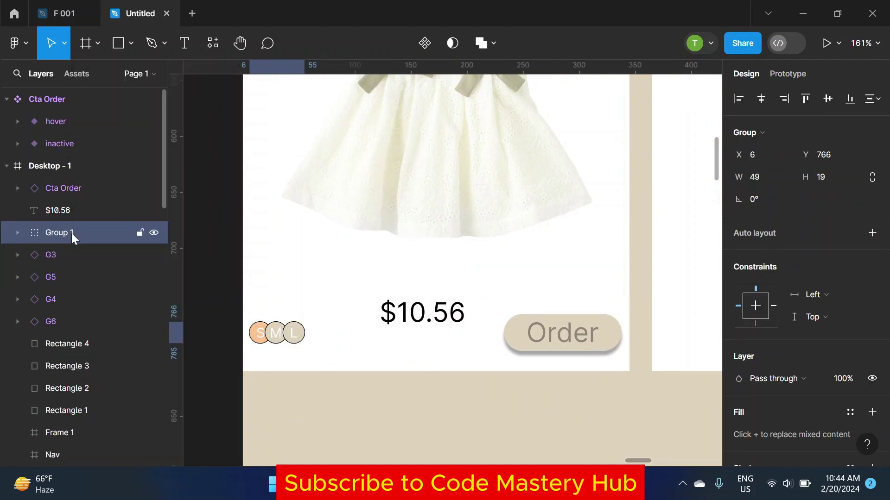
{"action": "type", "text": "SIZES"}
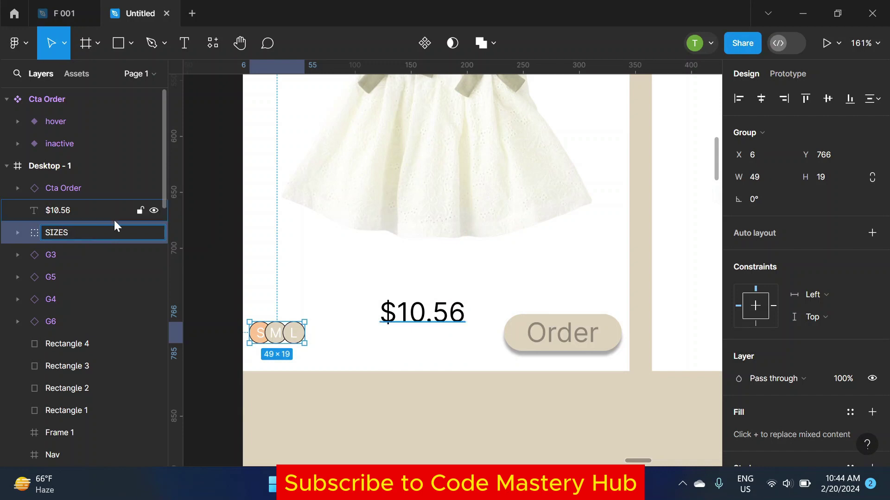
{"action": "left_click", "coordinate": [215, 232]}
Step: Select the first card's Order button together with the price and SIZES
{"action": "scroll", "coordinate": [7, 172], "scroll_direction": "down", "scroll_amount": 3}
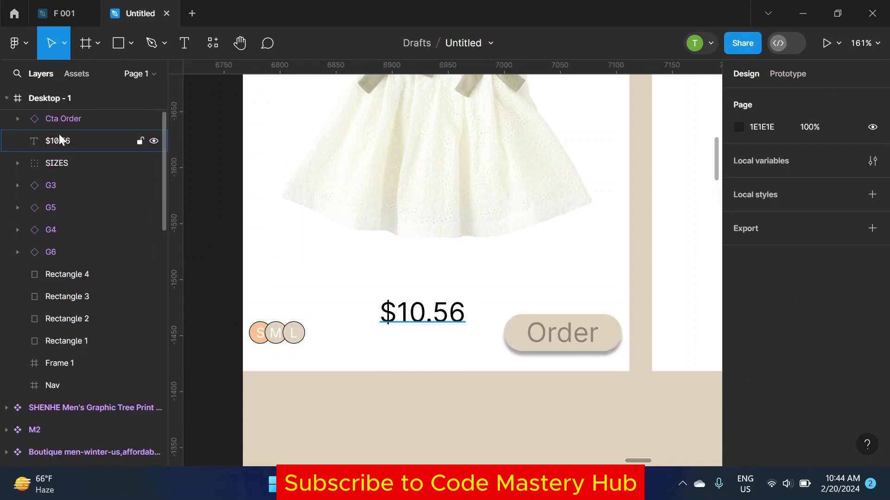
{"action": "left_click", "coordinate": [63, 119]}
{"action": "left_click", "coordinate": [56, 163], "text": "shift"}
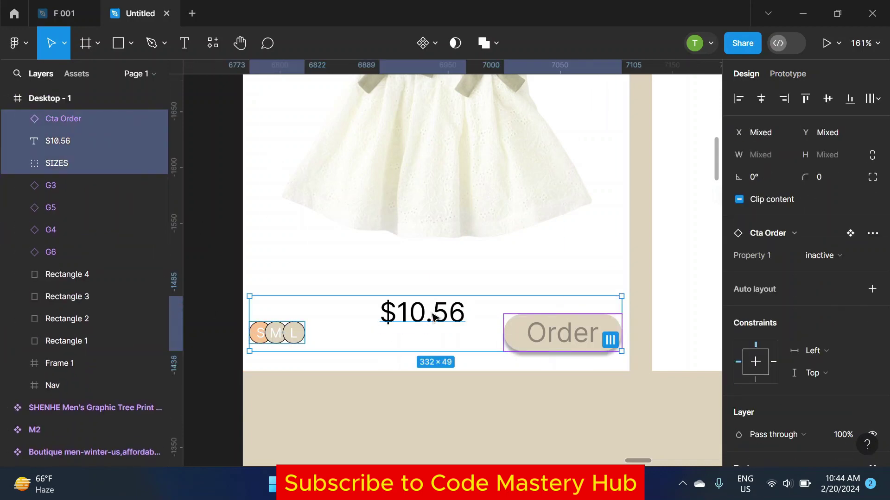
Step: Adjust the first card's sizes, $10.56 price and Order row, then copy it onto the second card
{"action": "scroll", "coordinate": [519, 315], "scroll_direction": "down", "scroll_amount": 5}
{"action": "scroll", "coordinate": [519, 315], "scroll_direction": "right", "scroll_amount": 2}
{"action": "scroll", "coordinate": [298, 334], "scroll_direction": "up", "scroll_amount": 5}
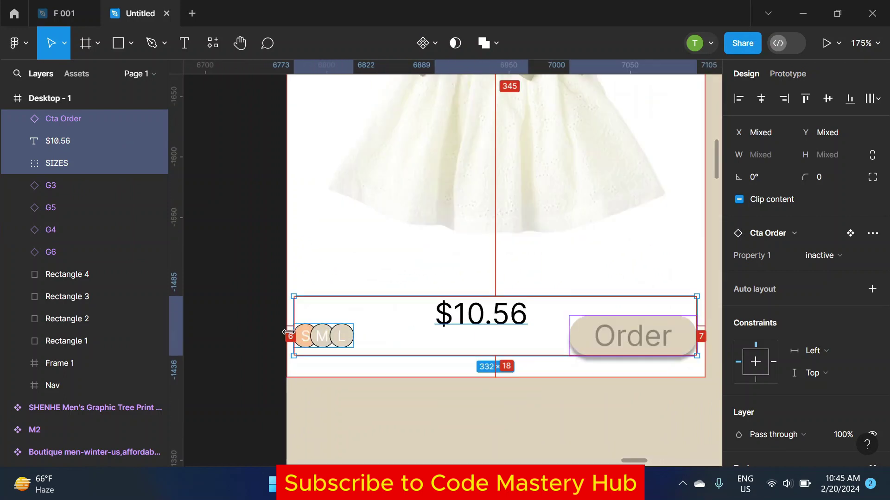
{"action": "scroll", "coordinate": [492, 348], "scroll_direction": "down", "scroll_amount": 5}
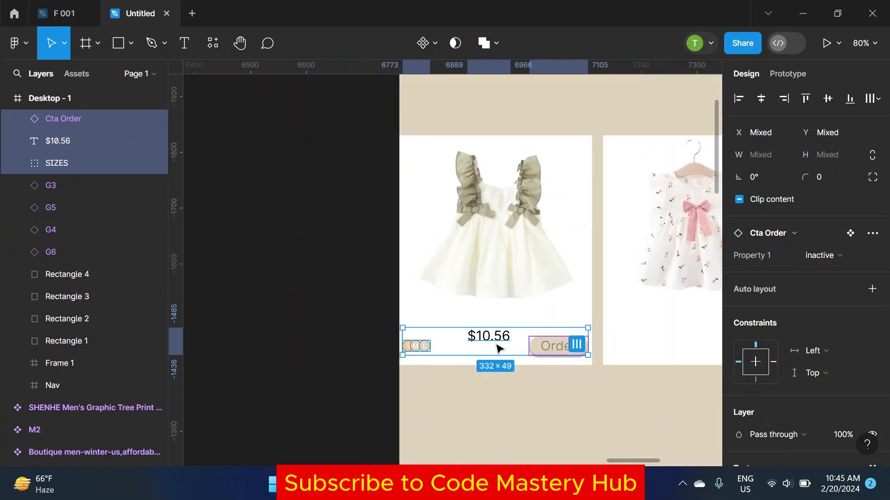
{"action": "left_click_drag", "start_coordinate": [499, 345], "coordinate": [496, 343]}
{"action": "scroll", "coordinate": [402, 340], "scroll_direction": "up", "scroll_amount": 3}
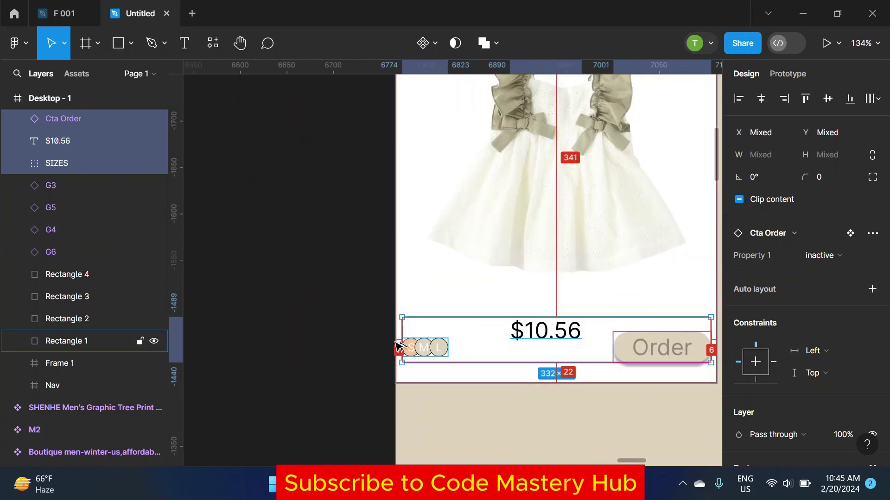
{"action": "scroll", "coordinate": [496, 348], "scroll_direction": "down", "scroll_amount": 3}
{"action": "scroll", "coordinate": [448, 314], "scroll_direction": "down", "scroll_amount": 3}
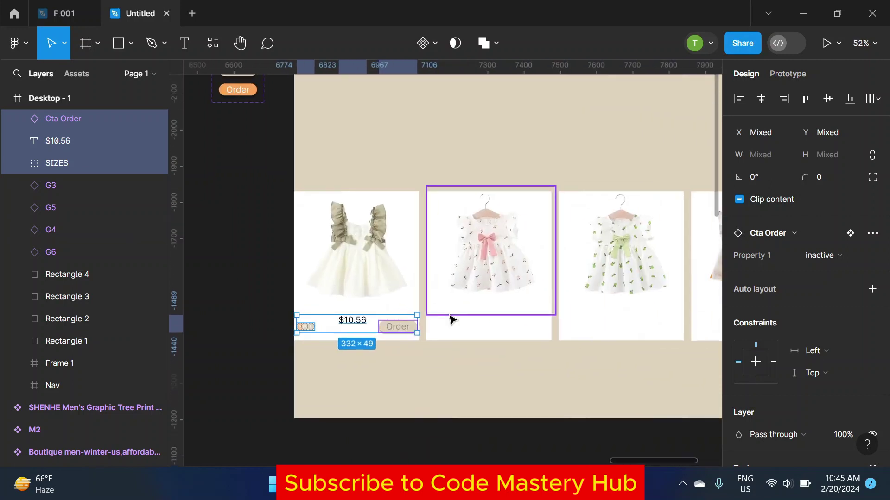
{"action": "scroll", "coordinate": [450, 319], "scroll_direction": "up", "scroll_amount": 2}
{"action": "left_click_drag", "start_coordinate": [394, 325], "coordinate": [562, 329]}
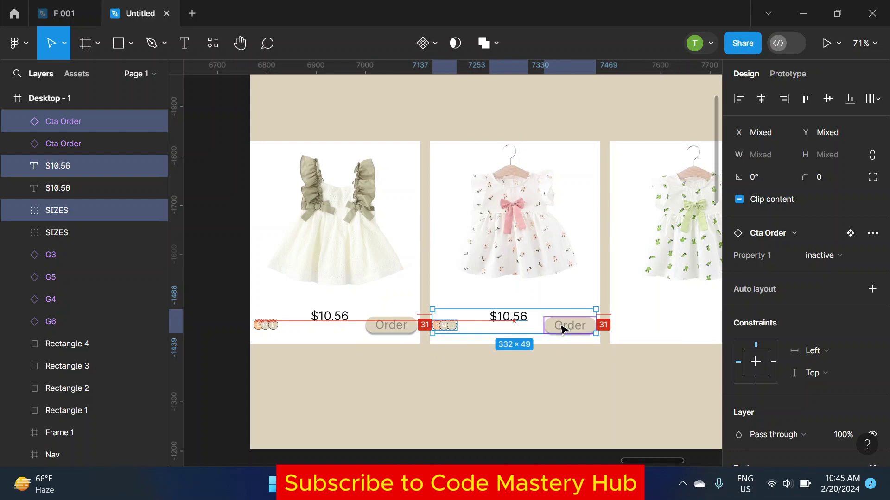
Step: Copy the second card's sizes, price and Order row onto the green-dress card and nudge it inside
{"action": "scroll", "coordinate": [427, 316], "scroll_direction": "up", "scroll_amount": 5}
{"action": "scroll", "coordinate": [437, 338], "scroll_direction": "up", "scroll_amount": 3}
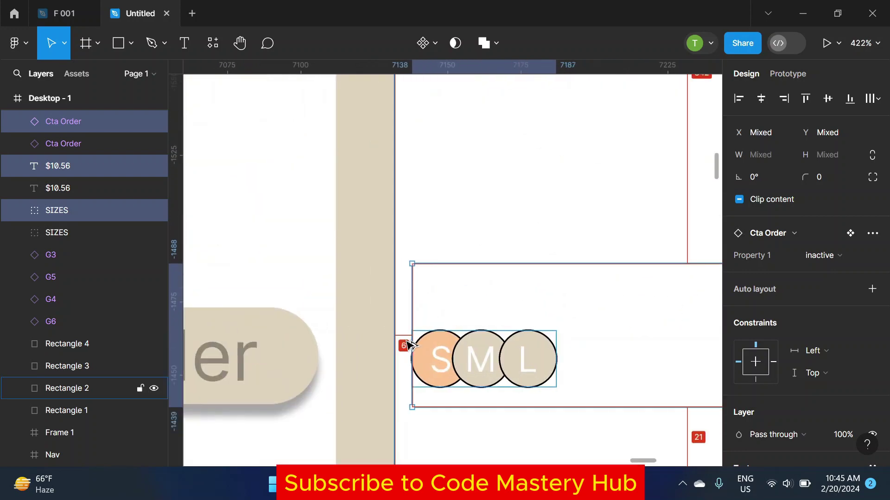
{"action": "scroll", "coordinate": [408, 342], "scroll_direction": "down", "scroll_amount": 5}
{"action": "scroll", "coordinate": [234, 304], "scroll_direction": "down", "scroll_amount": 5}
{"action": "left_click", "coordinate": [235, 303]}
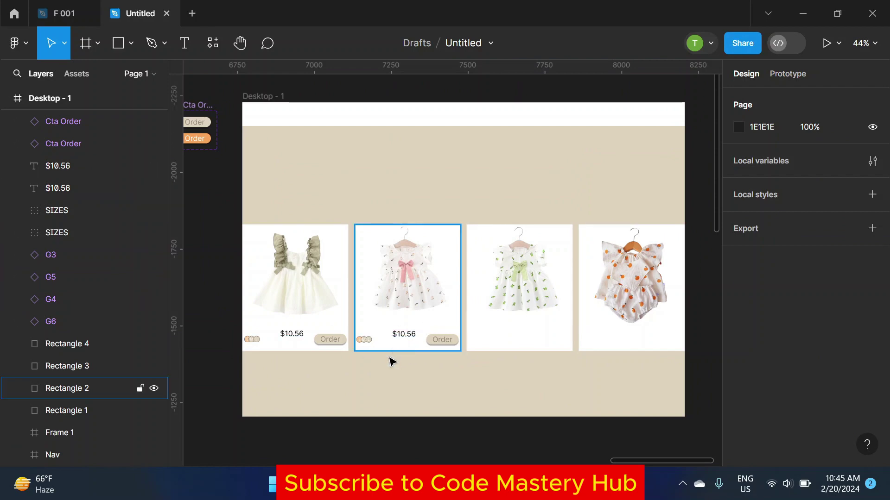
{"action": "scroll", "coordinate": [388, 358], "scroll_direction": "up", "scroll_amount": 3}
{"action": "left_click", "coordinate": [343, 325]}
{"action": "left_click", "coordinate": [427, 318], "text": "shift"}
{"action": "left_click", "coordinate": [496, 327], "text": "shift"}
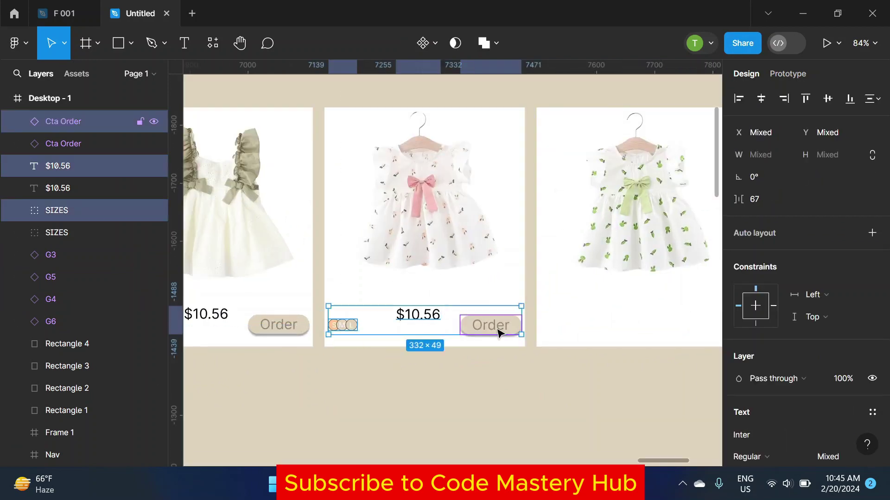
{"action": "scroll", "coordinate": [504, 325], "scroll_direction": "down", "scroll_amount": 1}
{"action": "scroll", "coordinate": [485, 334], "scroll_direction": "down", "scroll_amount": 2}
{"action": "scroll", "coordinate": [342, 330], "scroll_direction": "up", "scroll_amount": 3}
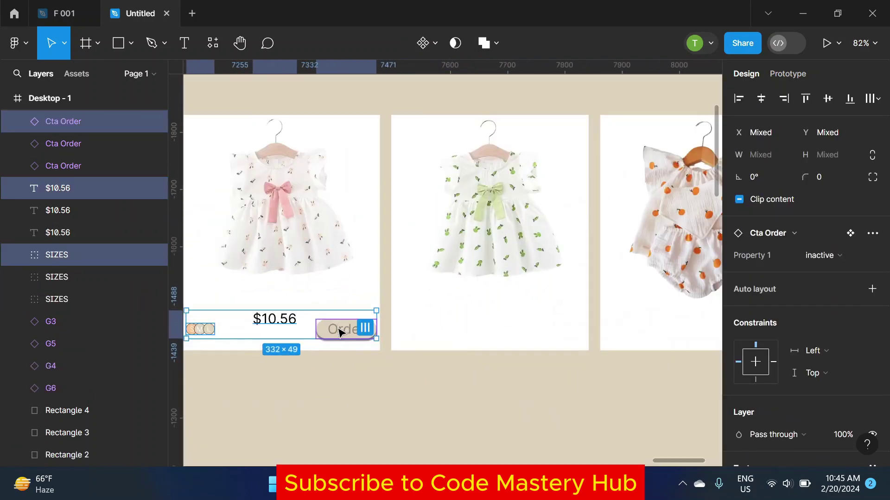
{"action": "left_click_drag", "start_coordinate": [342, 330], "coordinate": [547, 336]}
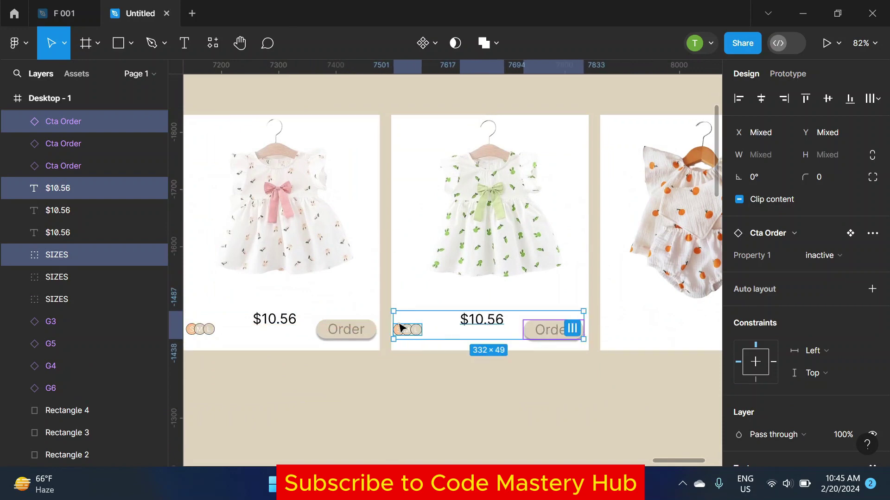
{"action": "scroll", "coordinate": [399, 329], "scroll_direction": "up", "scroll_amount": 3}
{"action": "left_click_drag", "start_coordinate": [424, 338], "coordinate": [445, 338]}
Step: Duplicate the row for the orange-dress card and check the green-dress row's spacing to the card edges
{"action": "scroll", "coordinate": [436, 337], "scroll_direction": "down", "scroll_amount": 2}
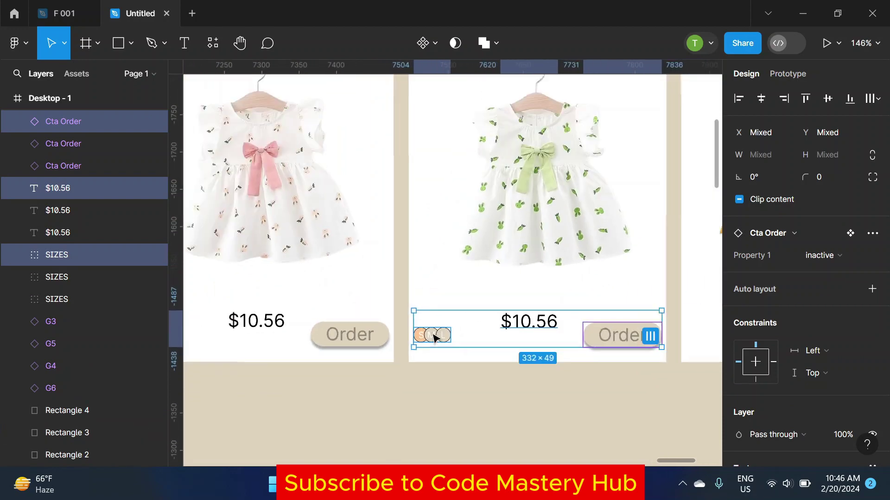
{"action": "scroll", "coordinate": [587, 393], "scroll_direction": "down", "scroll_amount": 3}
{"action": "key", "text": "ctrl+d"}
{"action": "scroll", "coordinate": [476, 348], "scroll_direction": "up", "scroll_amount": 2}
{"action": "scroll", "coordinate": [454, 356], "scroll_direction": "up", "scroll_amount": 3}
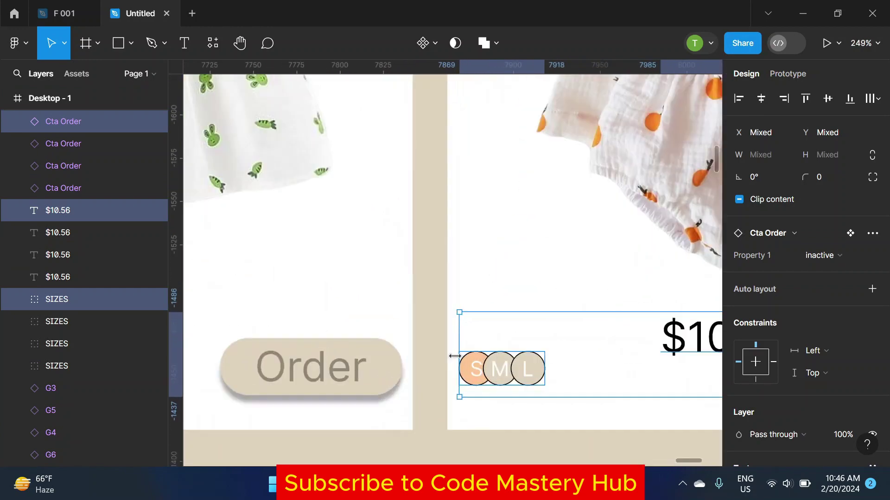
{"action": "key", "text": "alt"}
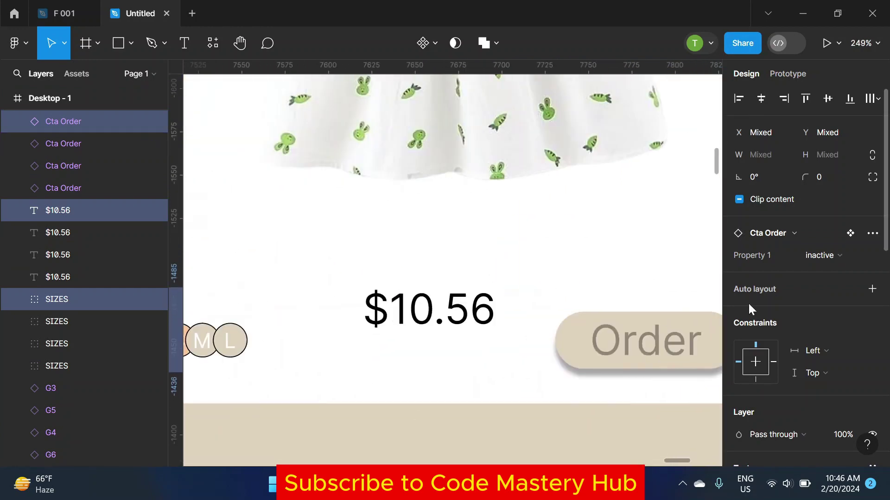
{"action": "left_click", "coordinate": [244, 341]}
{"action": "left_click", "coordinate": [438, 319], "text": "shift"}
{"action": "left_click", "coordinate": [596, 348], "text": "shift"}
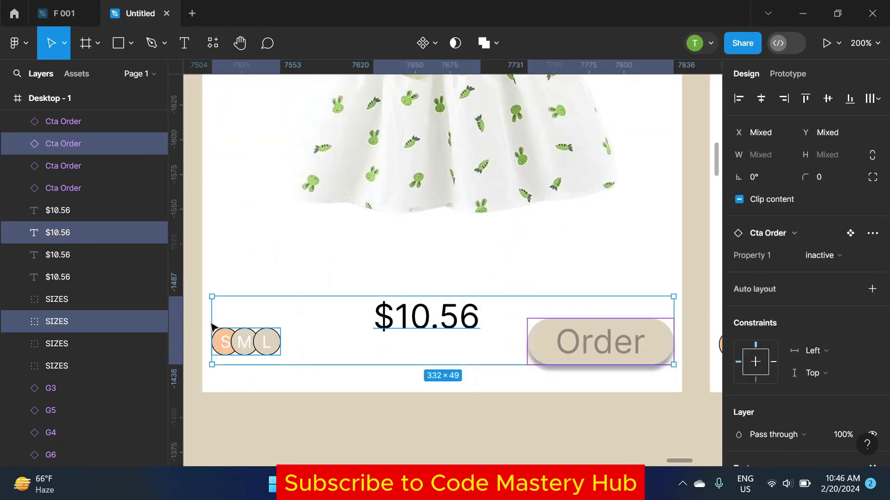
Step: Check the spacing of the pink-dress card's sizes, price and Order row within its card
{"action": "scroll", "coordinate": [418, 366], "scroll_direction": "down", "scroll_amount": 10, "text": "ctrl"}
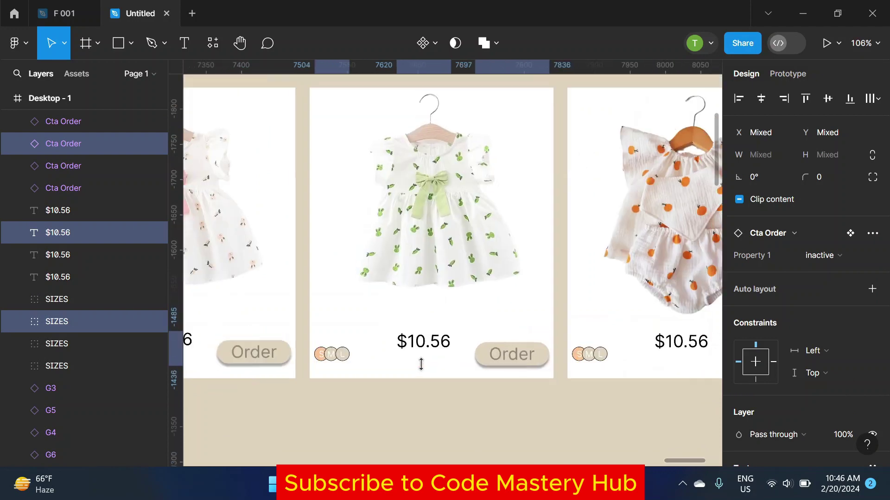
{"action": "left_click", "coordinate": [300, 364]}
{"action": "left_click", "coordinate": [253, 365], "text": "shift"}
{"action": "left_click", "coordinate": [217, 364], "text": "shift"}
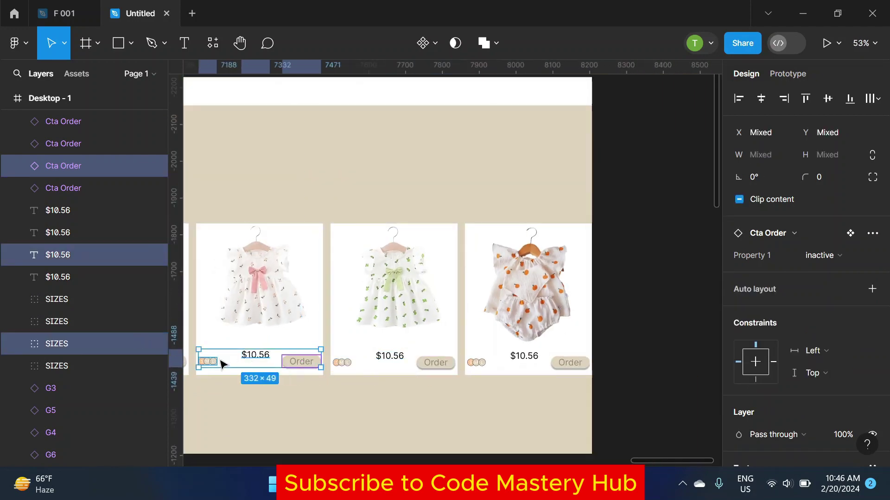
{"action": "key", "text": "alt"}
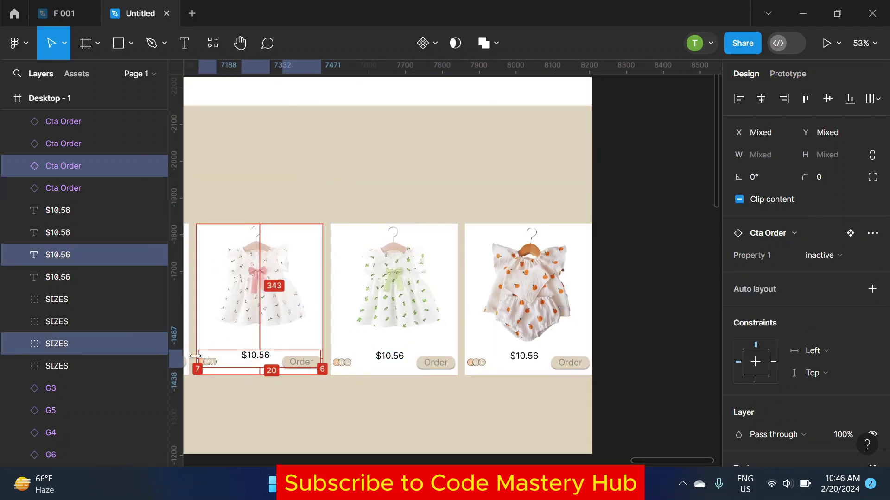
{"action": "scroll", "coordinate": [342, 338], "scroll_direction": "down", "scroll_amount": 2, "text": "ctrl"}
{"action": "scroll", "coordinate": [530, 322], "scroll_direction": "down", "scroll_amount": 1, "text": "ctrl"}
{"action": "left_click", "coordinate": [531, 322]}
Step: Nudge the first card's sizes, price and Order row down to match the other cards
{"action": "scroll", "coordinate": [423, 357], "scroll_direction": "left", "scroll_amount": 3}
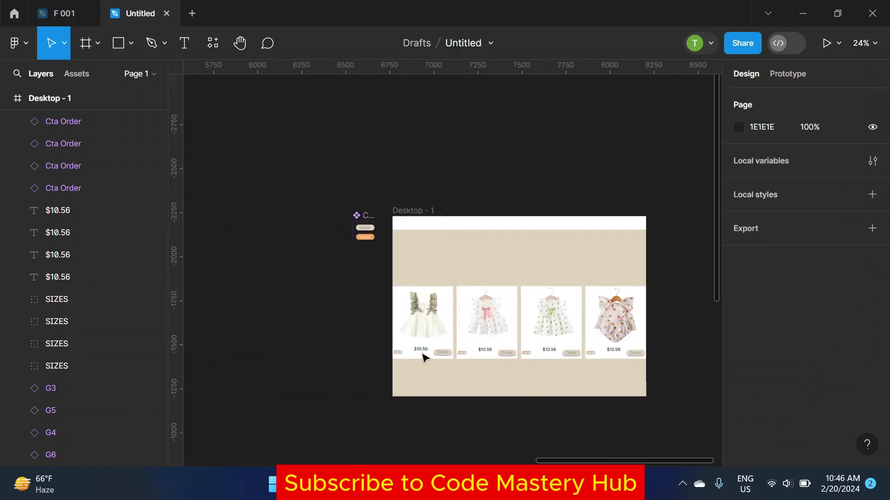
{"action": "scroll", "coordinate": [289, 345], "scroll_direction": "up", "scroll_amount": 3, "text": "ctrl"}
{"action": "left_click", "coordinate": [289, 345]}
{"action": "left_click", "coordinate": [363, 336], "text": "shift"}
{"action": "left_click", "coordinate": [422, 345], "text": "shift"}
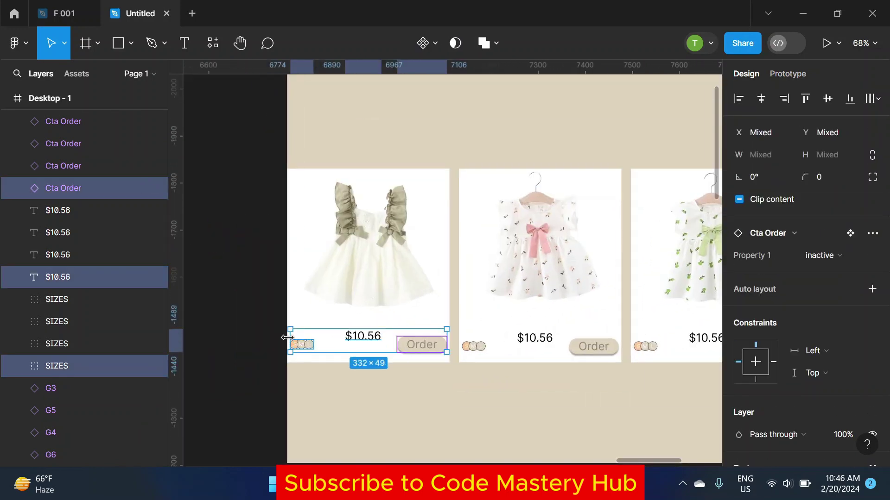
{"action": "key", "text": "alt"}
{"action": "key", "text": "Down"}
{"action": "key", "text": "Down"}
{"action": "left_click", "coordinate": [266, 338]}
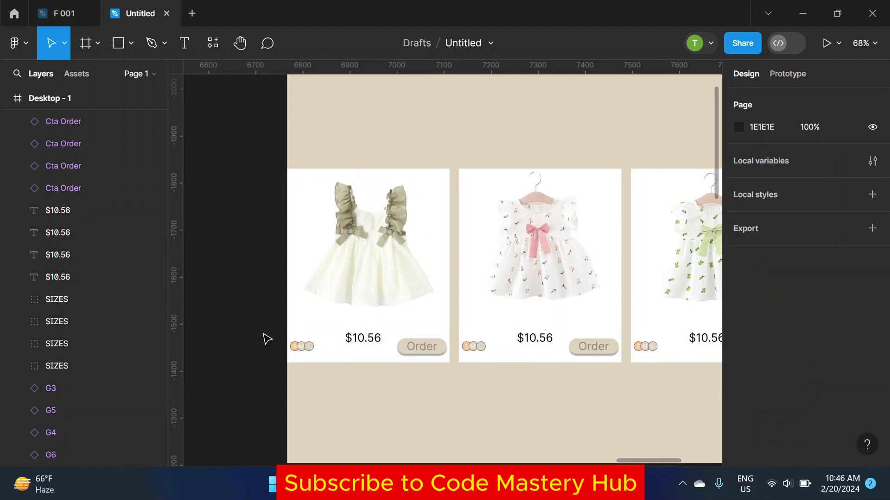
Step: Group the first card's background, dress image, price and Order button as Kid 1
{"action": "scroll", "coordinate": [610, 314], "scroll_direction": "down", "scroll_amount": 3}
{"action": "scroll", "coordinate": [263, 265], "scroll_direction": "up", "scroll_amount": 2}
{"action": "left_click", "coordinate": [263, 265]}
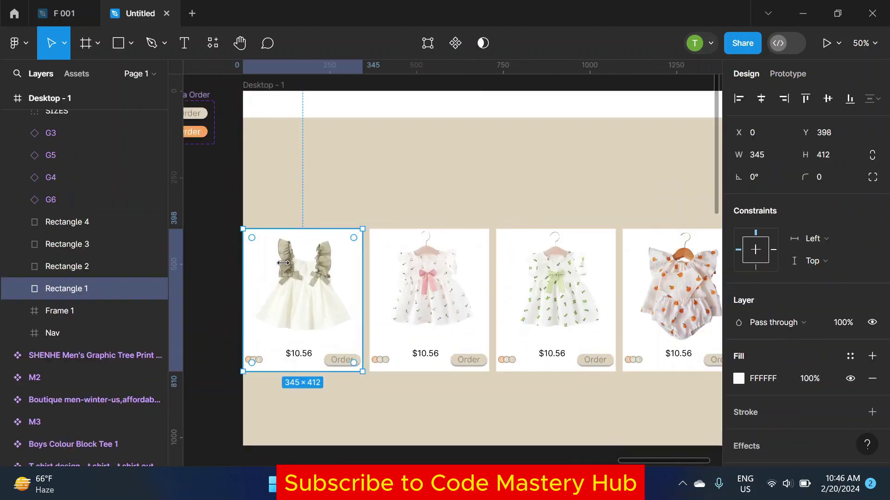
{"action": "left_click", "coordinate": [302, 276], "text": "shift"}
{"action": "left_click", "coordinate": [298, 353], "text": "shift"}
{"action": "left_click", "coordinate": [335, 359], "text": "shift"}
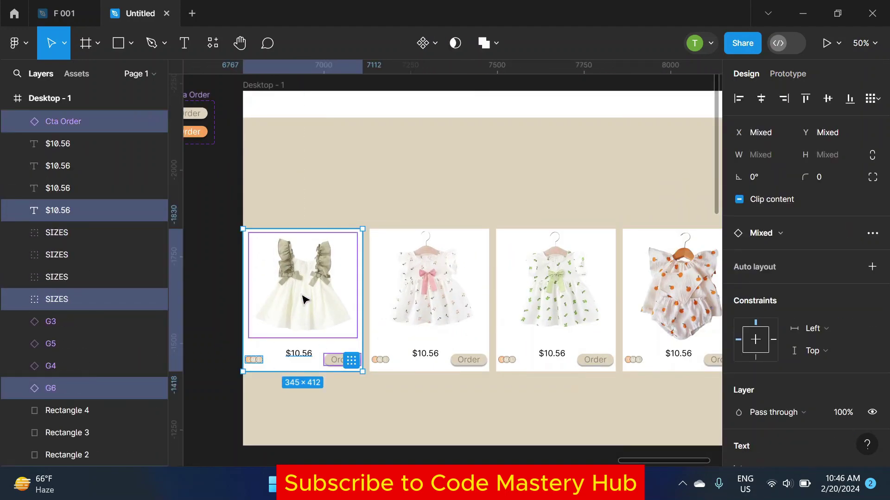
{"action": "right_click", "coordinate": [304, 302]}
{"action": "left_click", "coordinate": [332, 215]}
{"action": "type", "text": "K"}
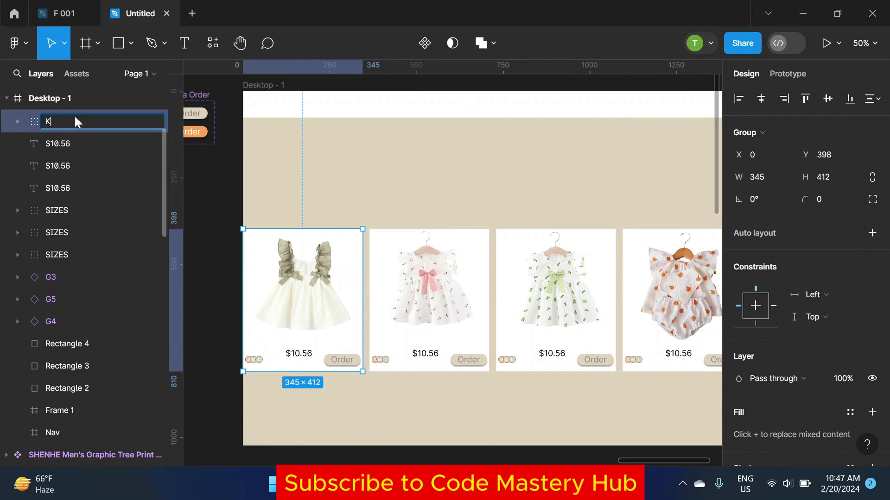
{"action": "type", "text": "id 1"}
{"action": "key", "text": "Return"}
Step: Group the pink-dress card's image, sizes, price and Order button as Kid 2
{"action": "left_click", "coordinate": [405, 253]}
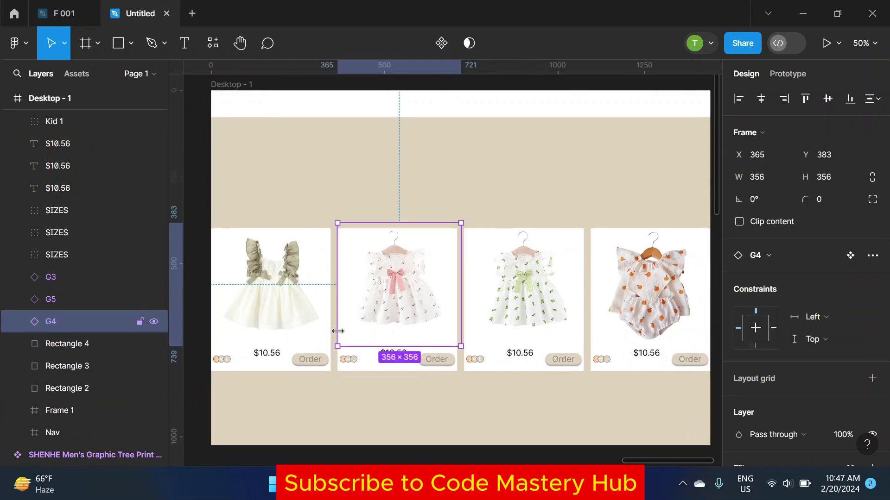
{"action": "left_click", "coordinate": [341, 334], "text": "shift"}
{"action": "left_click", "coordinate": [348, 359], "text": "shift"}
{"action": "left_click", "coordinate": [394, 353], "text": "shift"}
{"action": "left_click", "coordinate": [436, 360], "text": "shift"}
{"action": "right_click", "coordinate": [398, 324]}
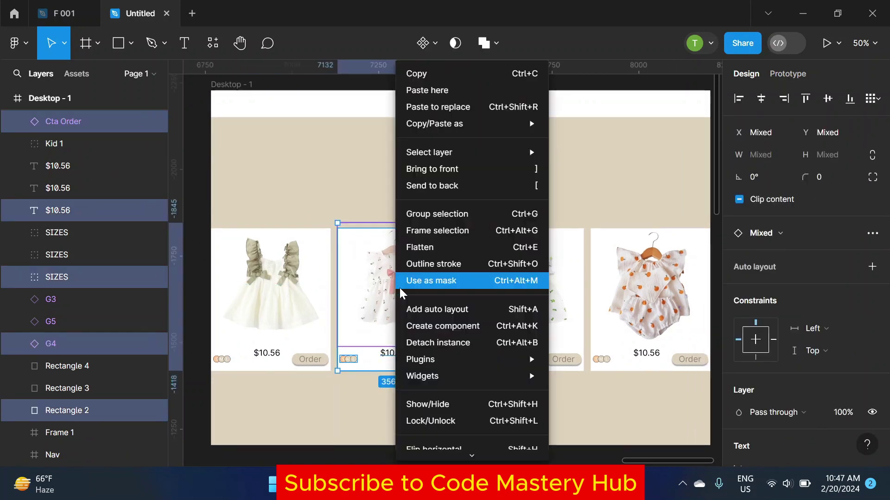
{"action": "left_click", "coordinate": [419, 213]}
{"action": "double_click", "coordinate": [84, 120]}
{"action": "type", "text": "Kid 2"}
{"action": "key", "text": "Return"}
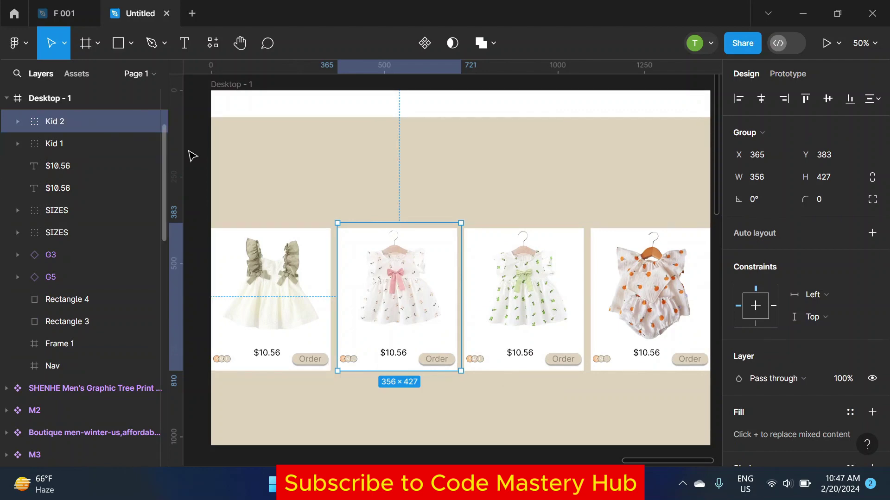
Step: Group the third card's G5 image, background, sizes and Order button as Kid 3
{"action": "left_click", "coordinate": [192, 156]}
{"action": "scroll", "coordinate": [278, 195], "scroll_direction": "right", "scroll_amount": 2}
{"action": "left_click", "coordinate": [384, 242]}
{"action": "left_click", "coordinate": [371, 333], "text": "shift"}
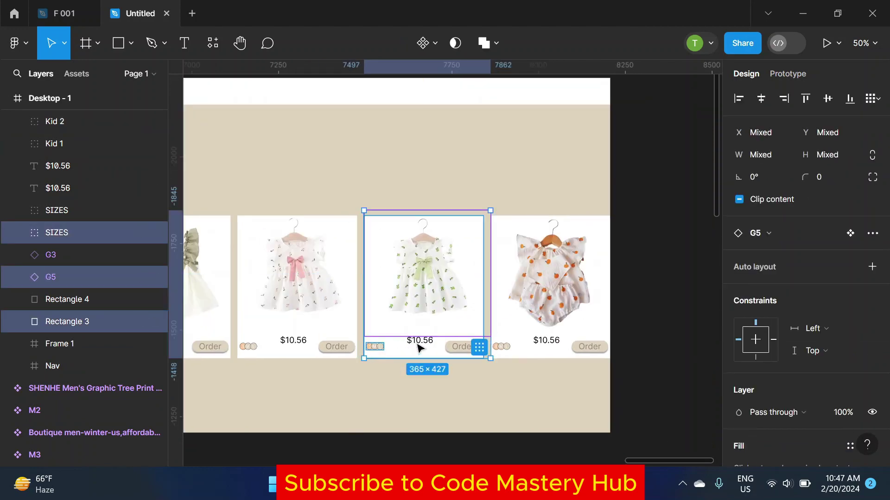
{"action": "left_click", "coordinate": [452, 347], "text": "shift"}
{"action": "right_click", "coordinate": [413, 345]}
{"action": "left_click", "coordinate": [433, 213]}
{"action": "double_click", "coordinate": [90, 121]}
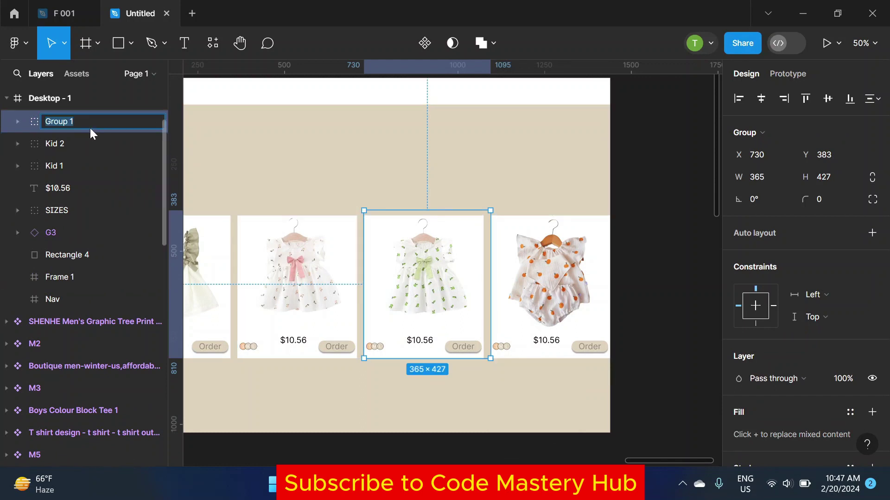
{"action": "type", "text": "Kid 3"}
{"action": "key", "text": "Return"}
{"action": "key", "text": "Escape"}
Step: Group the fourth card's G3 image, background and other parts as Kid 4, undoing an accidental grouping
{"action": "scroll", "coordinate": [505, 263], "scroll_direction": "down", "scroll_amount": 2, "text": "ctrl"}
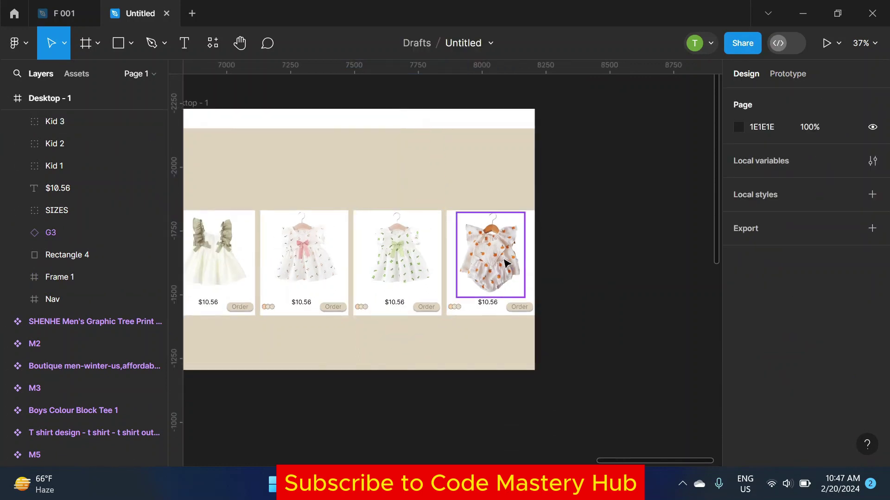
{"action": "scroll", "coordinate": [505, 263], "scroll_direction": "up", "scroll_amount": 5, "text": "ctrl"}
{"action": "left_click", "coordinate": [463, 259]}
{"action": "left_click", "coordinate": [576, 278], "text": "shift"}
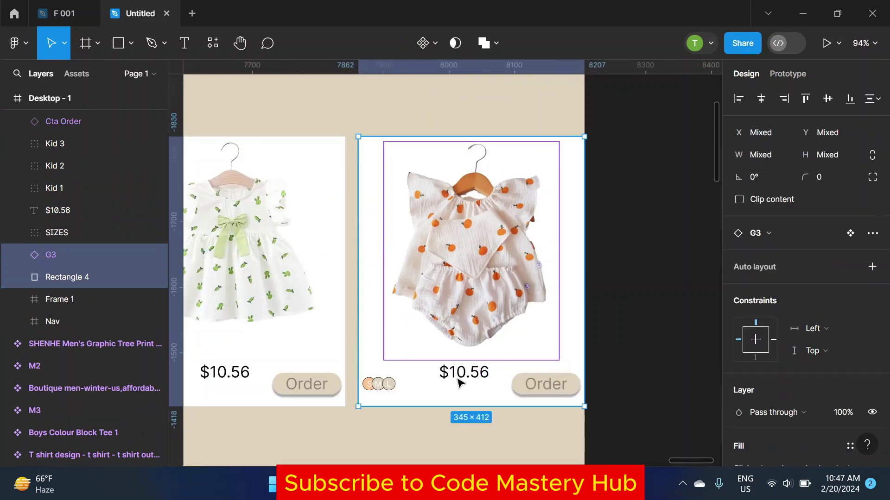
{"action": "scroll", "coordinate": [486, 364], "scroll_direction": "down", "scroll_amount": 3, "text": "ctrl"}
{"action": "right_click", "coordinate": [477, 234]}
{"action": "left_click", "coordinate": [491, 217]}
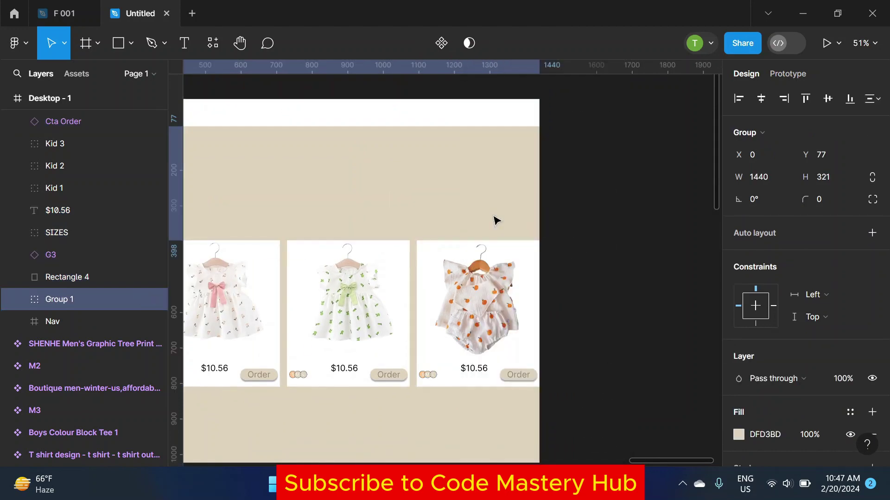
{"action": "left_click", "coordinate": [17, 299]}
{"action": "key", "text": "ctrl+shift+g"}
{"action": "left_click", "coordinate": [468, 310]}
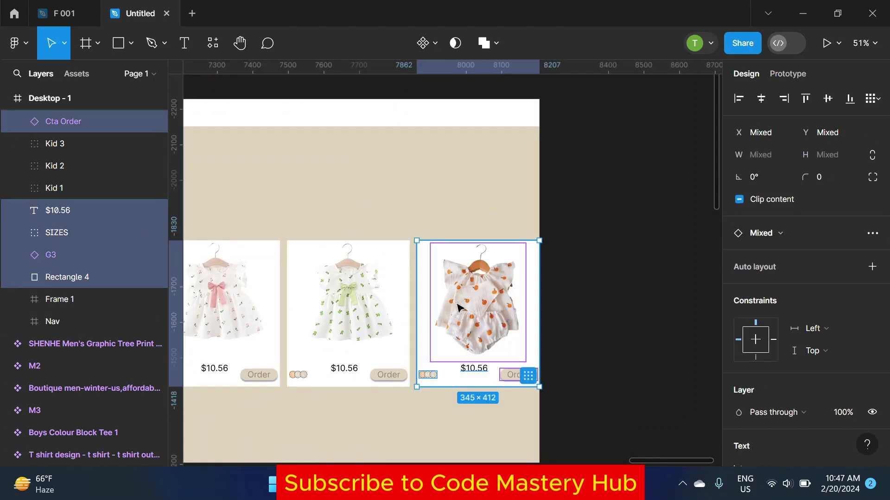
{"action": "right_click", "coordinate": [465, 308]}
{"action": "left_click", "coordinate": [507, 214]}
{"action": "double_click", "coordinate": [85, 120]}
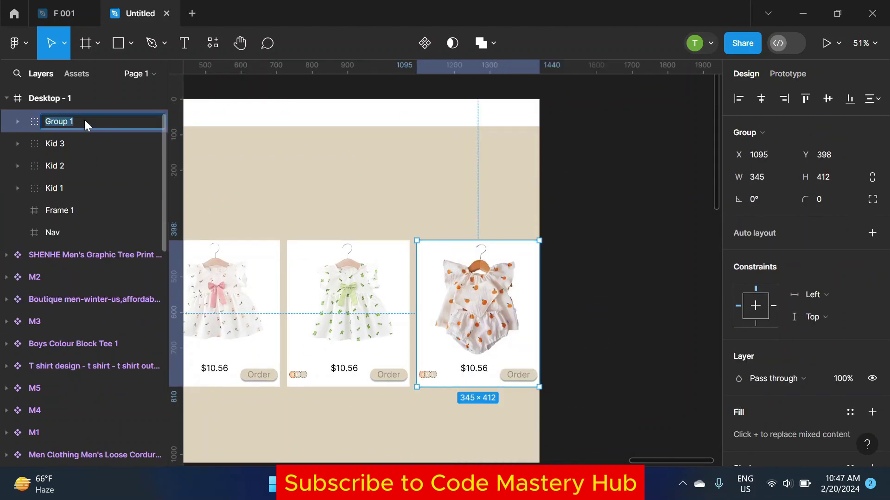
{"action": "type", "text": "Kid 4"}
{"action": "key", "text": "Return"}
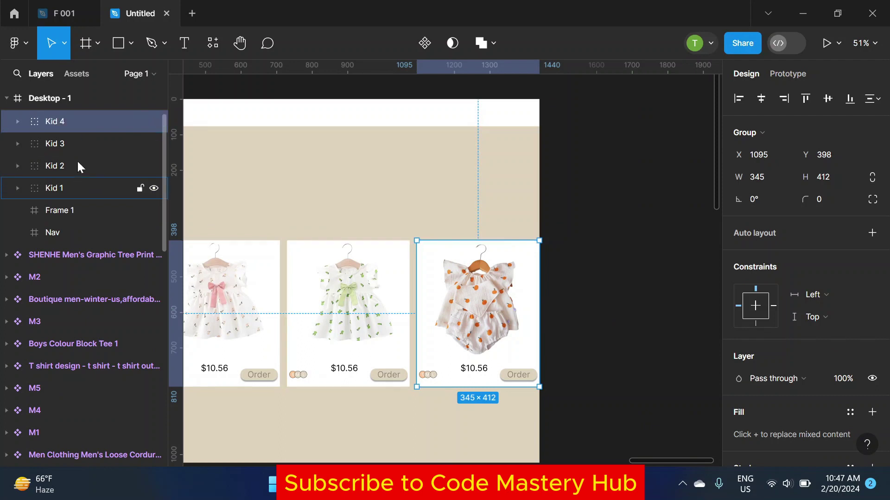
Step: Select all four product card groups, Kid 1 to Kid 4
{"action": "mouse_move", "coordinate": [585, 263]}
{"action": "left_mouse_down"}
{"action": "mouse_move", "coordinate": [600, 270]}
{"action": "mouse_move", "coordinate": [642, 252]}
{"action": "left_mouse_up"}
{"action": "scroll", "coordinate": [566, 278], "scroll_direction": "down", "scroll_amount": 2}
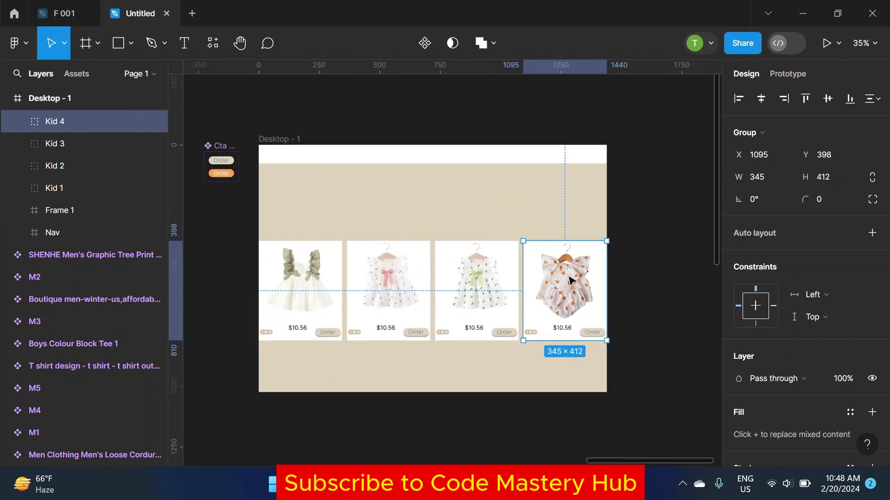
{"action": "left_click", "coordinate": [641, 251]}
{"action": "left_click", "coordinate": [271, 132]}
{"action": "left_click_drag", "start_coordinate": [242, 227], "coordinate": [541, 291]}
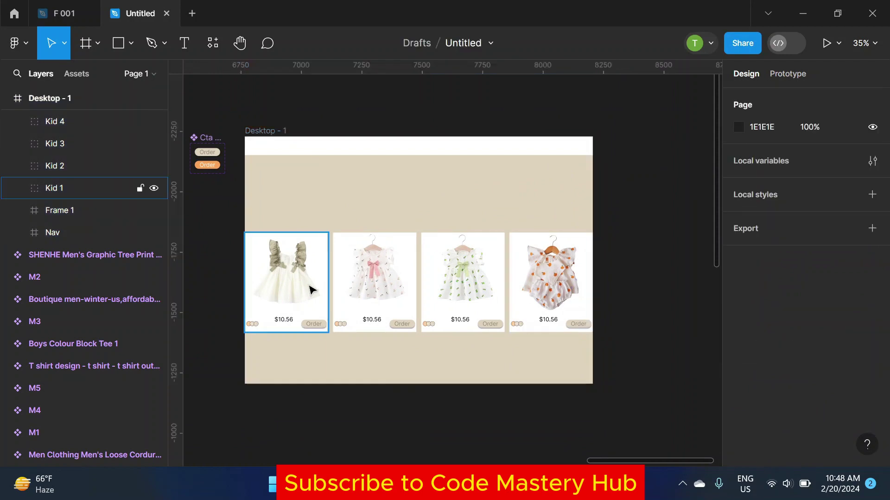
{"action": "left_click", "coordinate": [540, 290], "text": "shift"}
Step: Duplicate the four cards and place the copies as a second row inside Desktop - 1
{"action": "key", "text": "ctrl+d"}
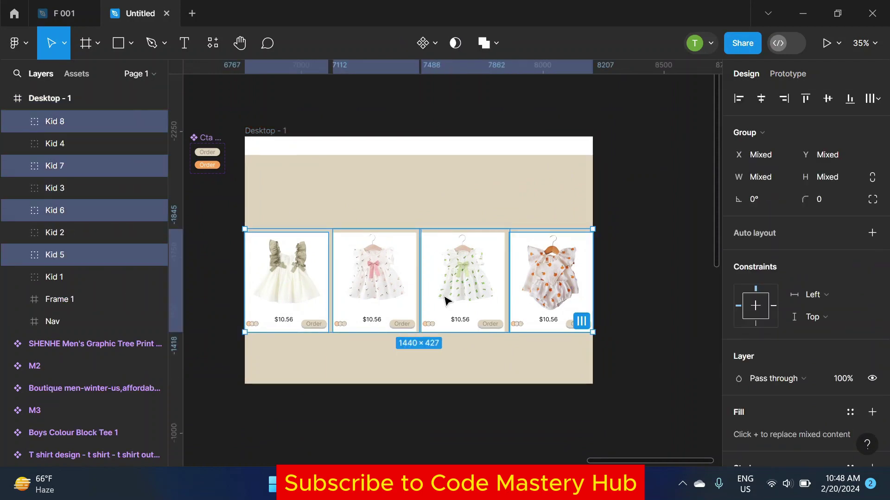
{"action": "scroll", "coordinate": [390, 290], "scroll_direction": "down", "scroll_amount": 1}
{"action": "left_click_drag", "start_coordinate": [383, 273], "coordinate": [381, 374]}
{"action": "left_click_drag", "start_coordinate": [49, 199], "coordinate": [51, 197]}
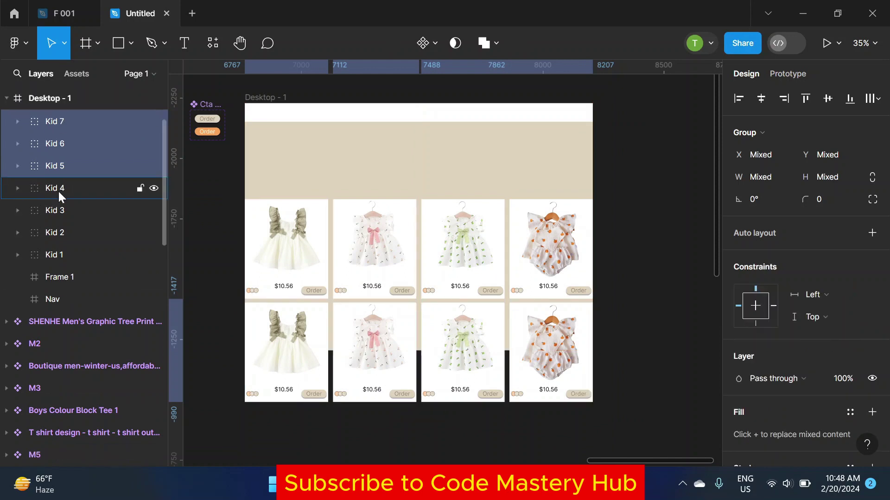
{"action": "scroll", "coordinate": [367, 296], "scroll_direction": "up", "scroll_amount": 1}
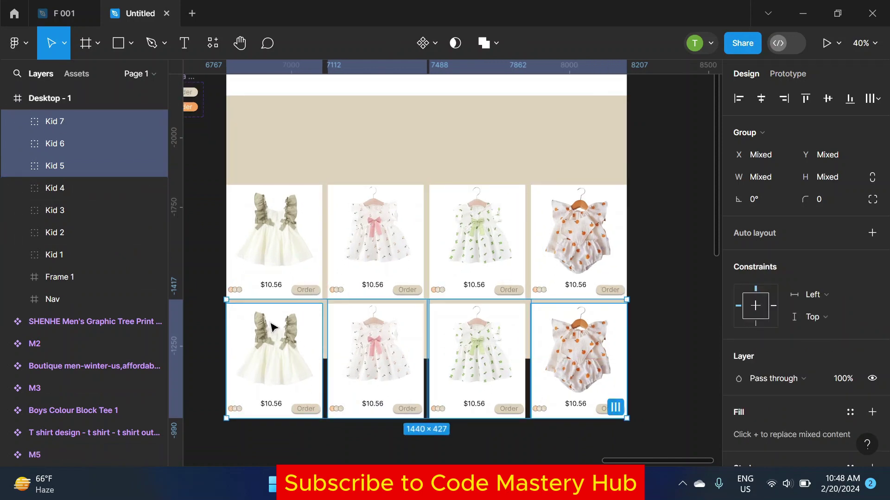
{"action": "left_click", "coordinate": [673, 308]}
{"action": "scroll", "coordinate": [673, 307], "scroll_direction": "down", "scroll_amount": 2}
Step: Replace the bottom-left card's dress image with the G 7 pink mushroom sweater component
{"action": "scroll", "coordinate": [653, 300], "scroll_direction": "right", "scroll_amount": 2}
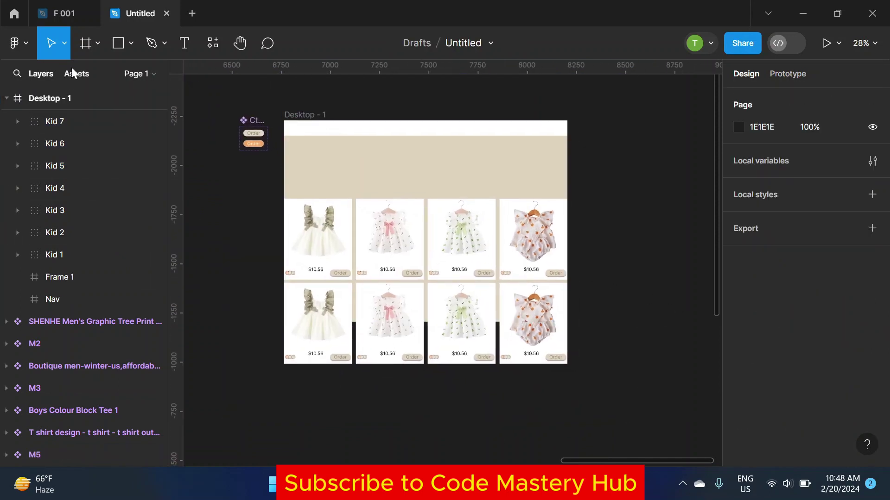
{"action": "left_click", "coordinate": [77, 74]}
{"action": "scroll", "coordinate": [115, 253], "scroll_direction": "down", "scroll_amount": 5}
{"action": "scroll", "coordinate": [116, 252], "scroll_direction": "down", "scroll_amount": 3}
{"action": "scroll", "coordinate": [394, 307], "scroll_direction": "up", "scroll_amount": 2}
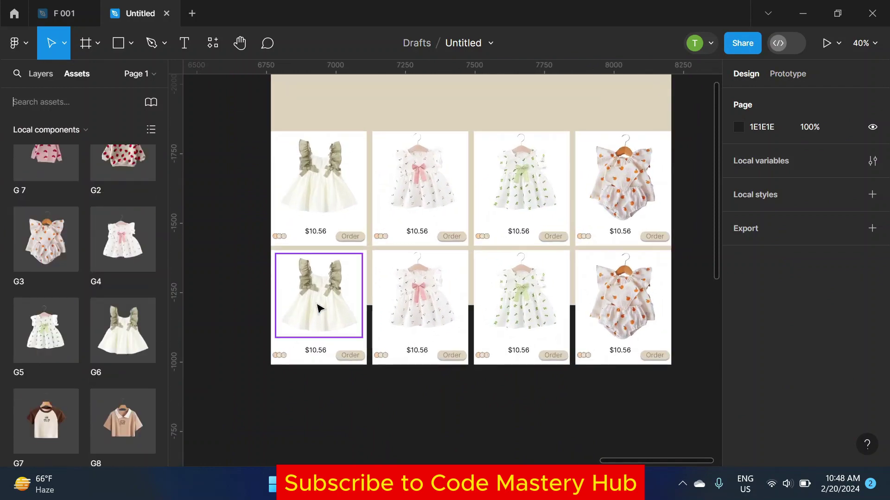
{"action": "left_click", "coordinate": [318, 307]}
{"action": "key", "text": "Delete"}
{"action": "scroll", "coordinate": [46, 168], "scroll_direction": "up", "scroll_amount": 2}
{"action": "left_click", "coordinate": [46, 219]}
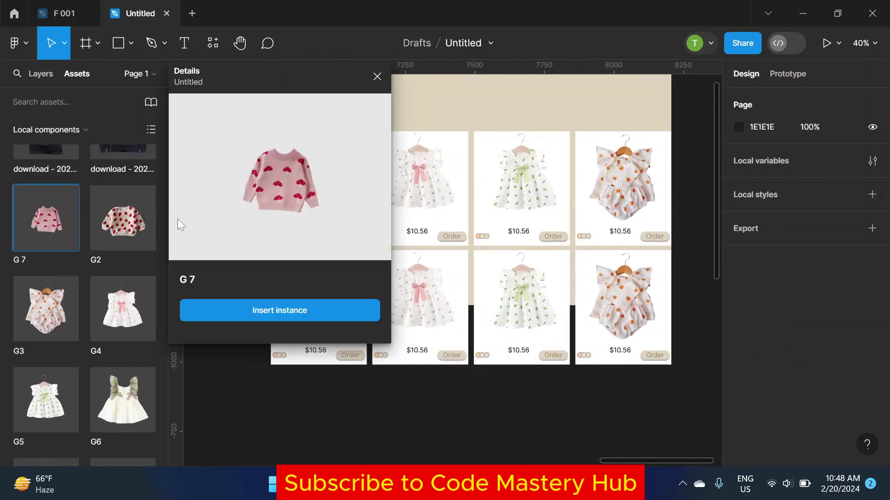
{"action": "left_click_drag", "start_coordinate": [177, 218], "coordinate": [329, 312]}
{"action": "scroll", "coordinate": [305, 303], "scroll_direction": "up", "scroll_amount": 2}
{"action": "scroll", "coordinate": [306, 302], "scroll_direction": "up", "scroll_amount": 3}
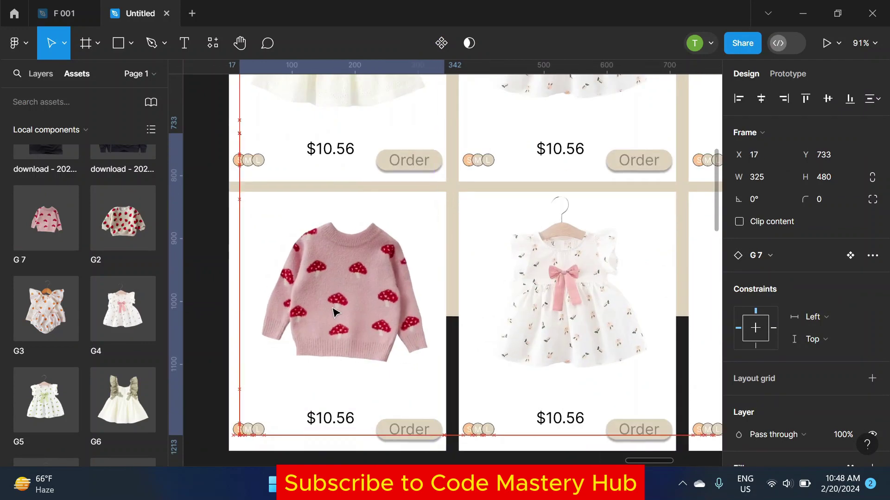
{"action": "key", "text": "Escape"}
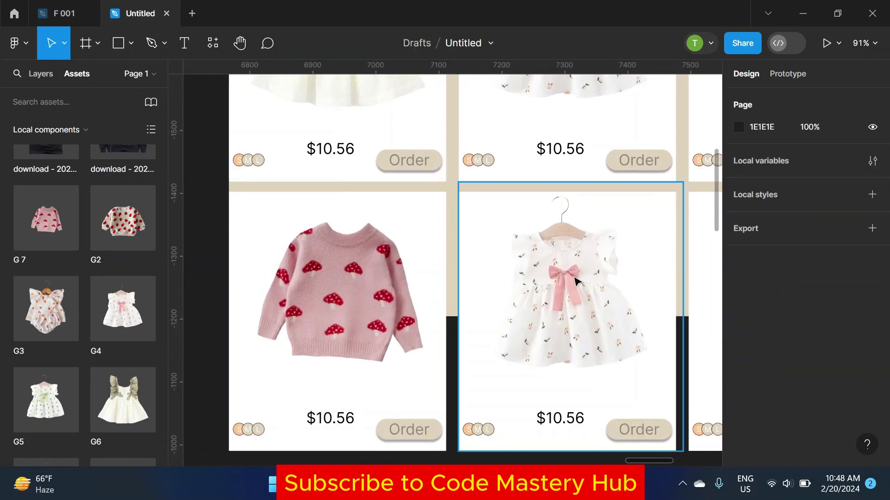
Step: Swap the second bottom card's dress for the G2 strawberry sweater
{"action": "left_click", "coordinate": [572, 283]}
{"action": "key", "text": "Delete"}
{"action": "left_click", "coordinate": [127, 232]}
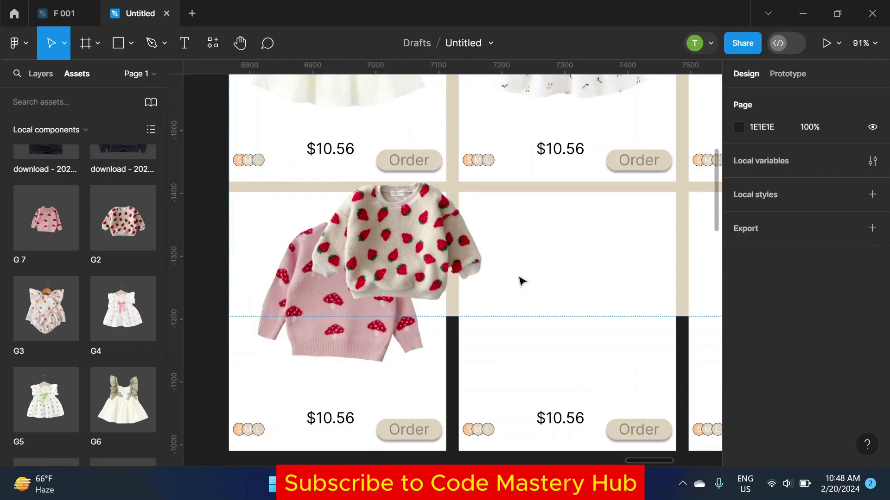
{"action": "left_click_drag", "start_coordinate": [362, 218], "coordinate": [563, 284]}
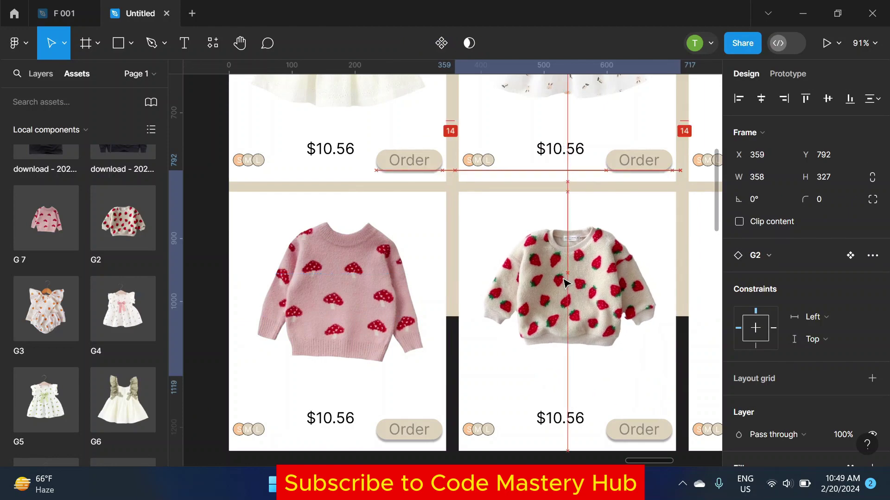
{"action": "scroll", "coordinate": [562, 284], "scroll_direction": "down", "scroll_amount": 3}
{"action": "left_click", "coordinate": [518, 422]}
{"action": "left_click_drag", "start_coordinate": [518, 423], "coordinate": [332, 409]}
Step: Replace the third bottom card's dress with the G7 brown-sleeved tee, aligned in its card
{"action": "left_click", "coordinate": [543, 276]}
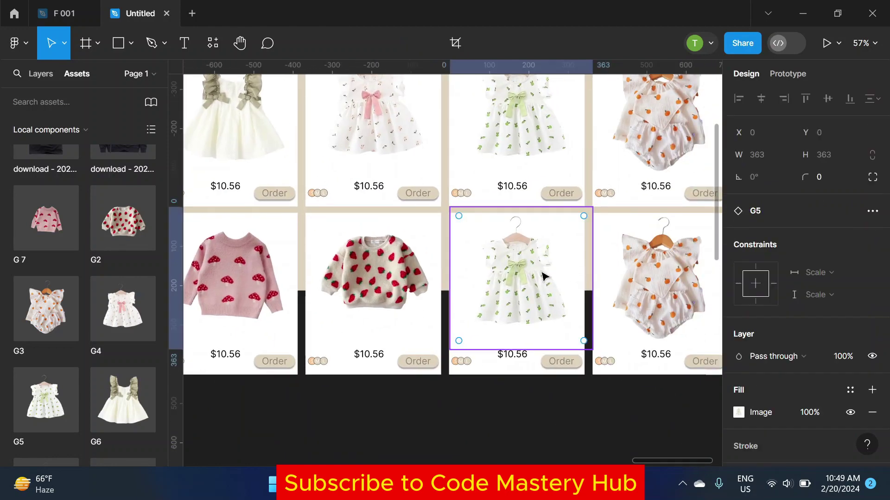
{"action": "key", "text": "Delete"}
{"action": "scroll", "coordinate": [90, 242], "scroll_direction": "down", "scroll_amount": 3}
{"action": "left_click_drag", "start_coordinate": [40, 355], "coordinate": [517, 287]}
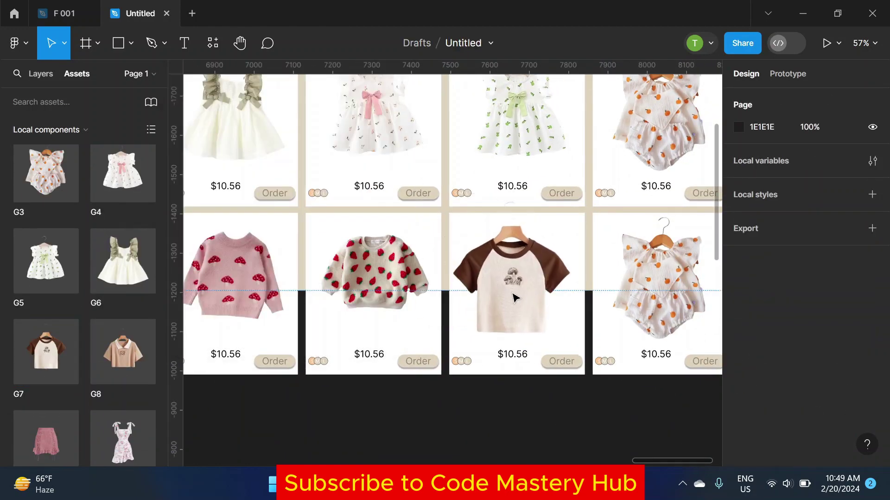
{"action": "scroll", "coordinate": [518, 291], "scroll_direction": "up", "scroll_amount": 2}
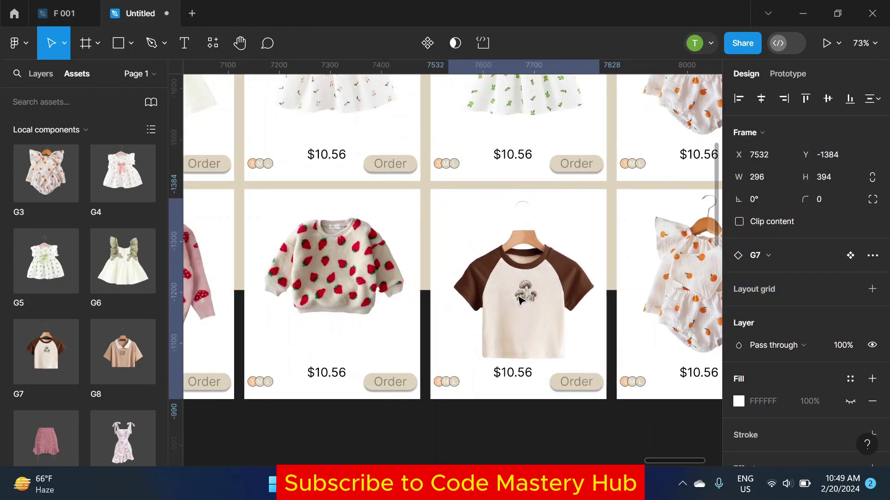
{"action": "left_click_drag", "start_coordinate": [518, 291], "coordinate": [516, 292]}
{"action": "scroll", "coordinate": [509, 297], "scroll_direction": "down", "scroll_amount": 2}
{"action": "scroll", "coordinate": [509, 297], "scroll_direction": "down", "scroll_amount": 2}
{"action": "left_click", "coordinate": [520, 396]}
Step: Replace the bottom-right romper image with the G8 polo tee
{"action": "scroll", "coordinate": [520, 292], "scroll_direction": "right", "scroll_amount": 2}
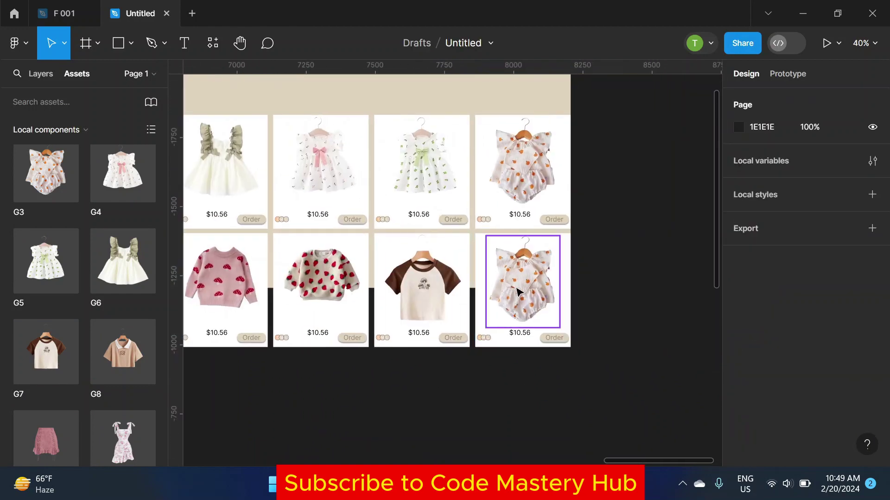
{"action": "left_click", "coordinate": [519, 292]}
{"action": "key", "text": "Delete"}
{"action": "left_click_drag", "start_coordinate": [119, 344], "coordinate": [524, 287]}
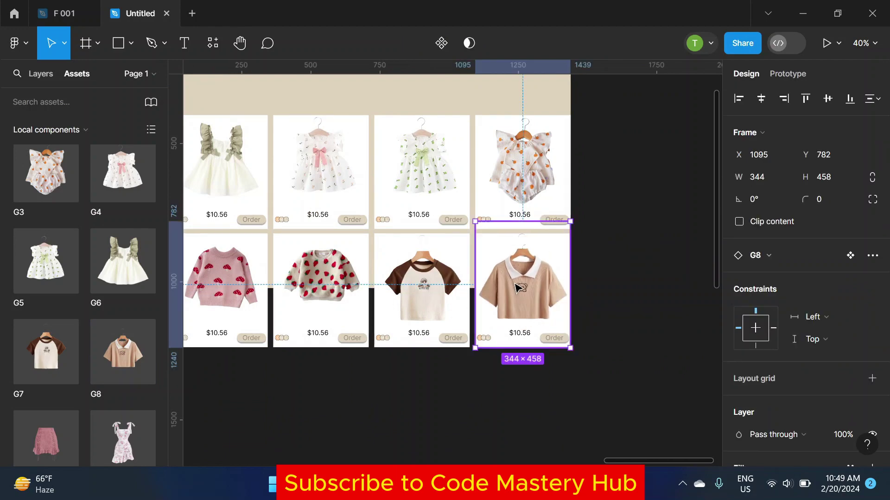
{"action": "scroll", "coordinate": [531, 291], "scroll_direction": "up", "scroll_amount": 5}
{"action": "scroll", "coordinate": [531, 290], "scroll_direction": "down", "scroll_amount": 5}
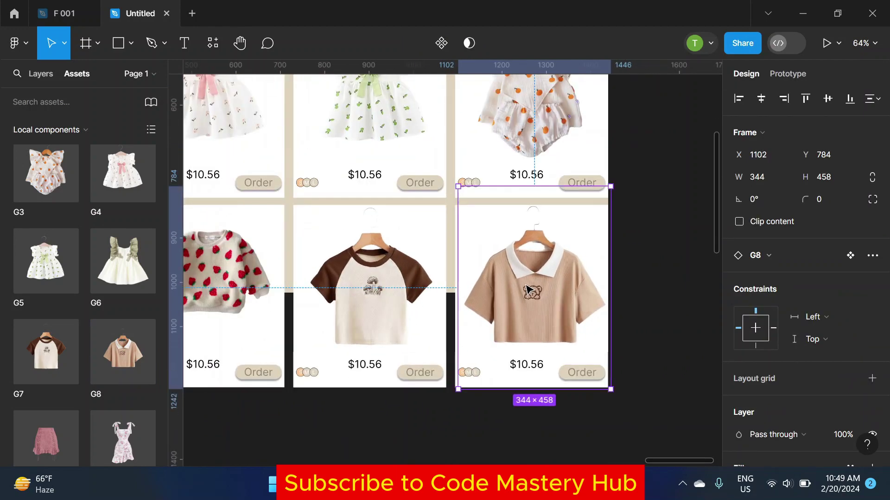
{"action": "left_click", "coordinate": [648, 242]}
{"action": "key", "text": "alt+1"}
Step: Make the Desktop - 1 frame clip its content and move the G7 tee into it
{"action": "left_click", "coordinate": [284, 84]}
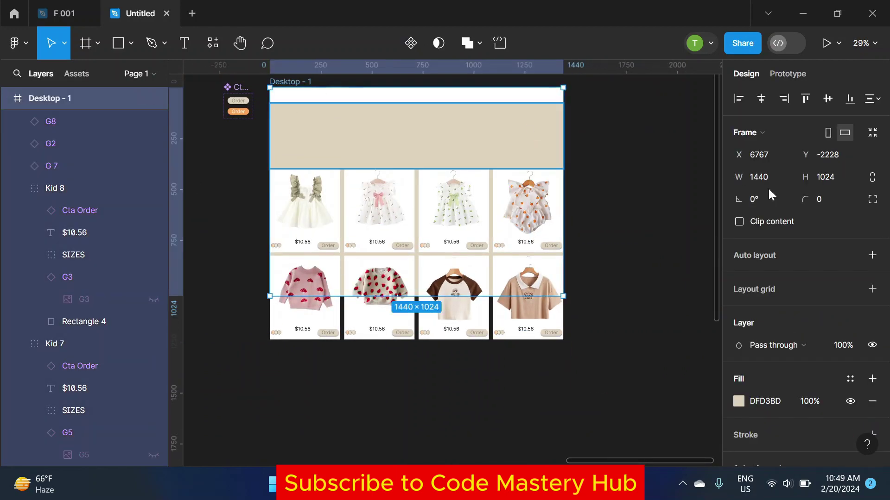
{"action": "left_click", "coordinate": [739, 222]}
{"action": "left_click", "coordinate": [462, 323]}
{"action": "mouse_move", "coordinate": [83, 98]}
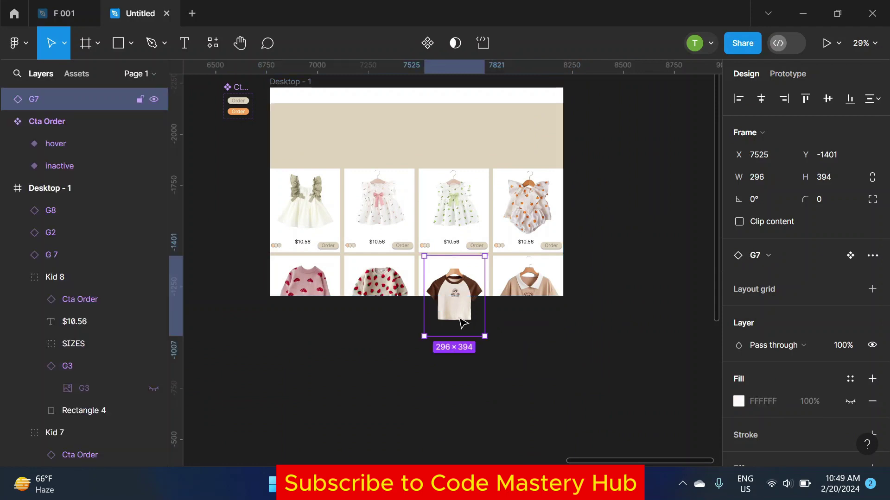
{"action": "mouse_move", "coordinate": [56, 98]}
{"action": "left_mouse_down"}
{"action": "mouse_move", "coordinate": [44, 255]}
{"action": "mouse_move", "coordinate": [36, 254]}
{"action": "left_mouse_up"}
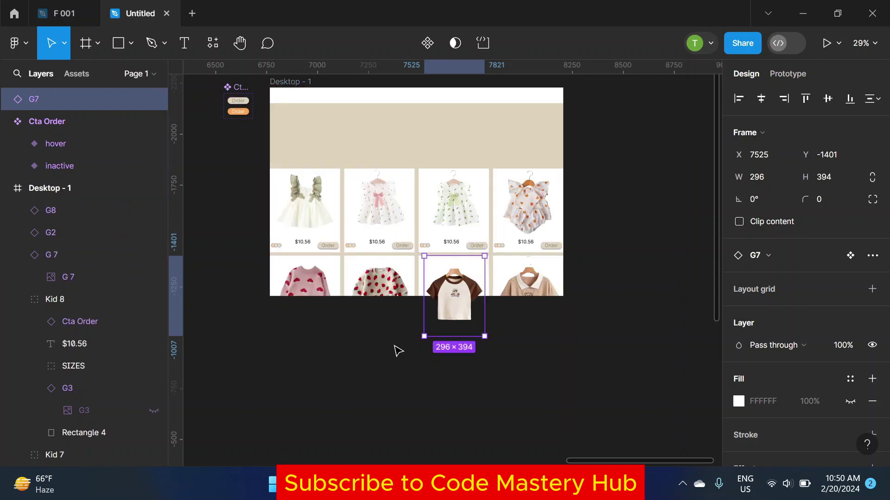
{"action": "left_click", "coordinate": [152, 277]}
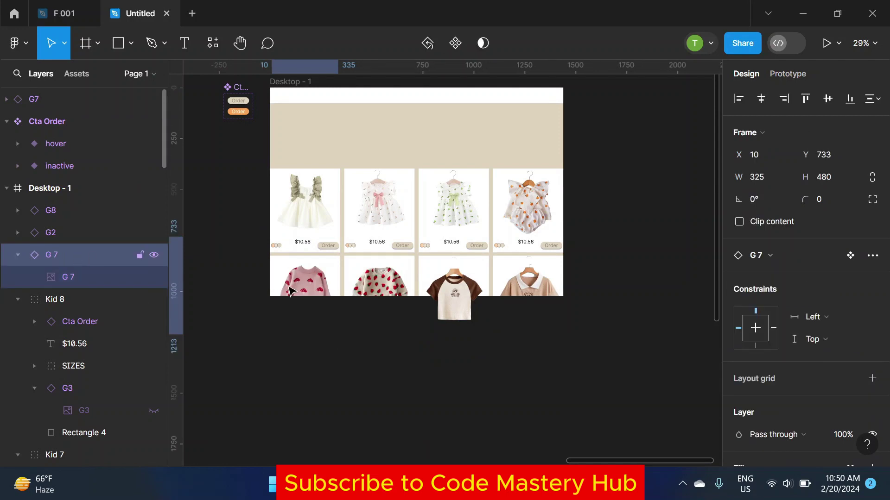
{"action": "left_click", "coordinate": [231, 192]}
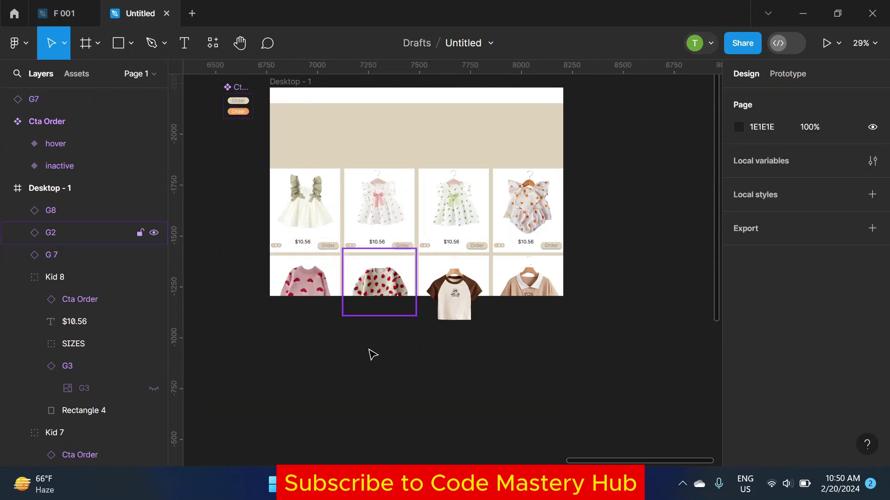
Step: Delete the old image from the tee card and nest the G7 tee inside Kid 7
{"action": "scroll", "coordinate": [464, 272], "scroll_direction": "up", "scroll_amount": 2}
{"action": "left_click", "coordinate": [463, 271], "text": "ctrl"}
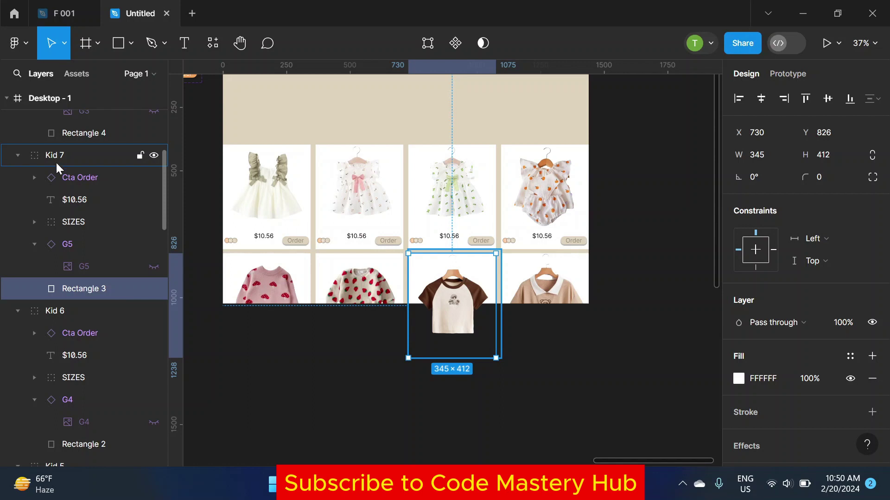
{"action": "left_click", "coordinate": [70, 242]}
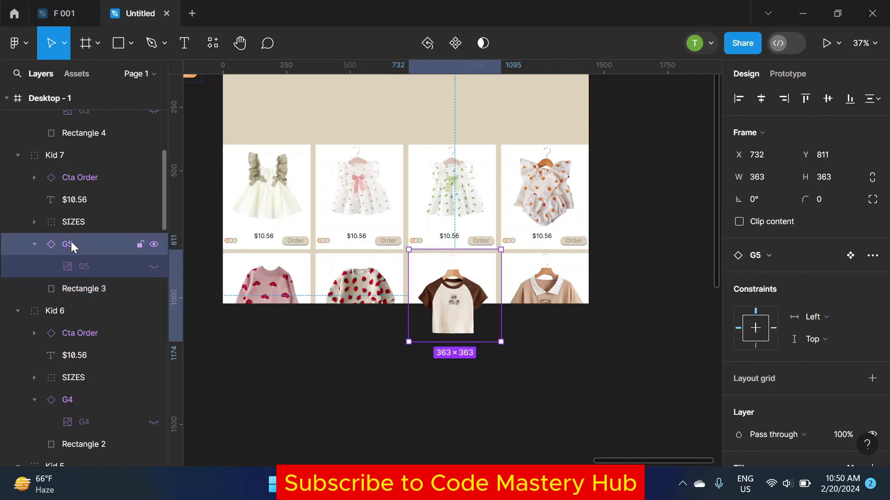
{"action": "key", "text": "Delete"}
{"action": "scroll", "coordinate": [72, 234], "scroll_direction": "up", "scroll_amount": 3}
{"action": "scroll", "coordinate": [67, 160], "scroll_direction": "up", "scroll_amount": 3}
{"action": "left_click", "coordinate": [65, 102]}
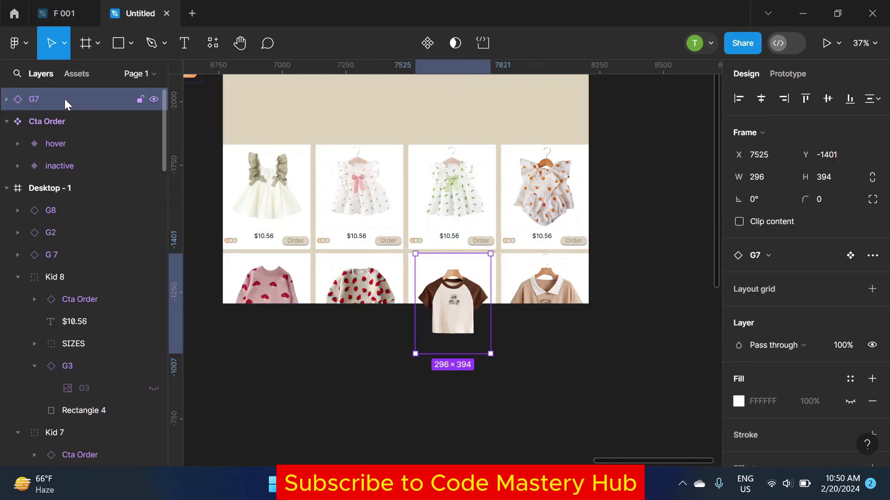
{"action": "scroll", "coordinate": [41, 403], "scroll_direction": "down", "scroll_amount": 1}
{"action": "scroll", "coordinate": [43, 440], "scroll_direction": "down", "scroll_amount": 3}
{"action": "left_click", "coordinate": [52, 441]}
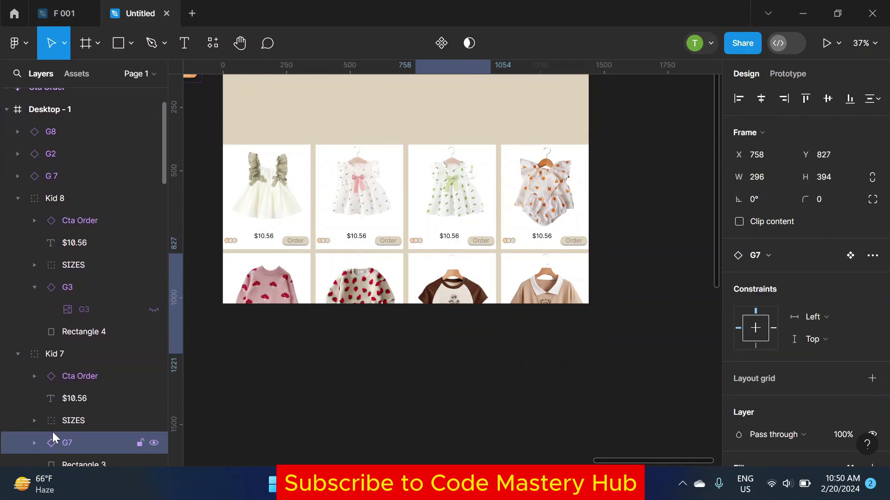
{"action": "left_click", "coordinate": [219, 396]}
{"action": "scroll", "coordinate": [219, 396], "scroll_direction": "down", "scroll_amount": 3}
Step: Select the four bottom-row product cards in the Desktop - 1 frame
{"action": "left_click", "coordinate": [397, 321]}
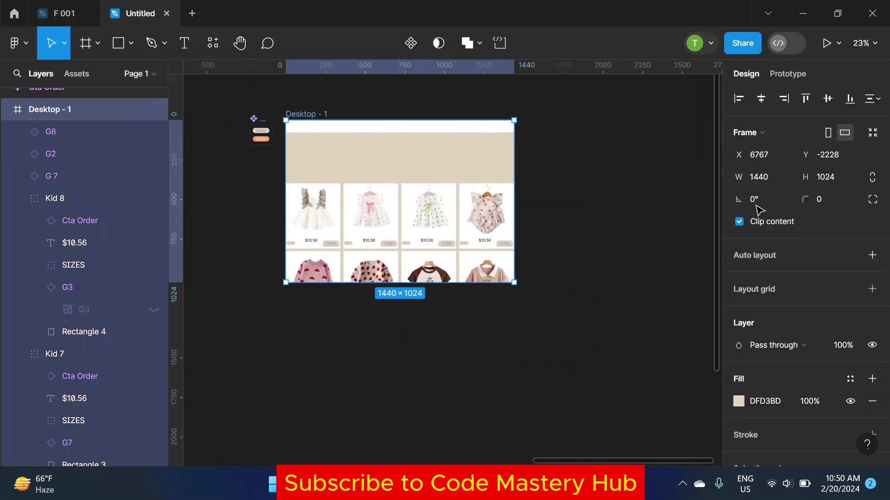
{"action": "left_click", "coordinate": [302, 319]}
{"action": "scroll", "coordinate": [298, 311], "scroll_direction": "up", "scroll_amount": 2}
{"action": "left_click", "coordinate": [301, 296]}
{"action": "left_click", "coordinate": [408, 297], "text": "shift"}
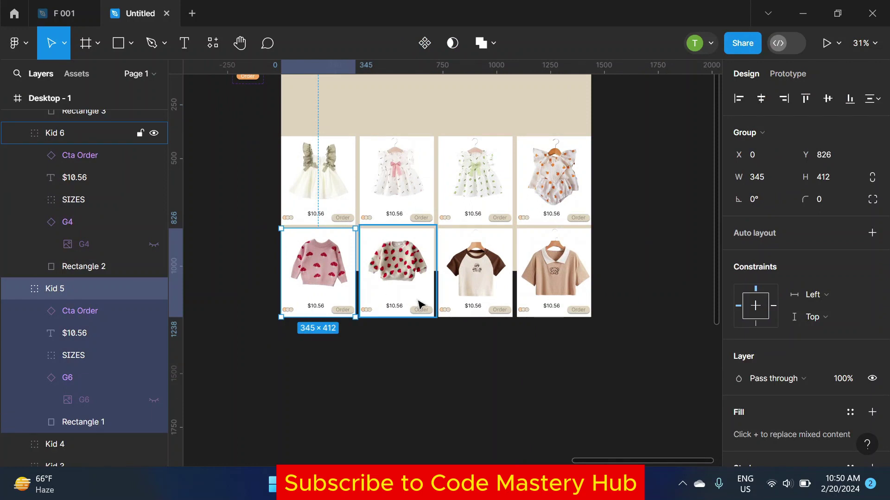
{"action": "left_click", "coordinate": [475, 297], "text": "shift"}
{"action": "left_click", "coordinate": [549, 302], "text": "shift"}
{"action": "left_click", "coordinate": [625, 293]}
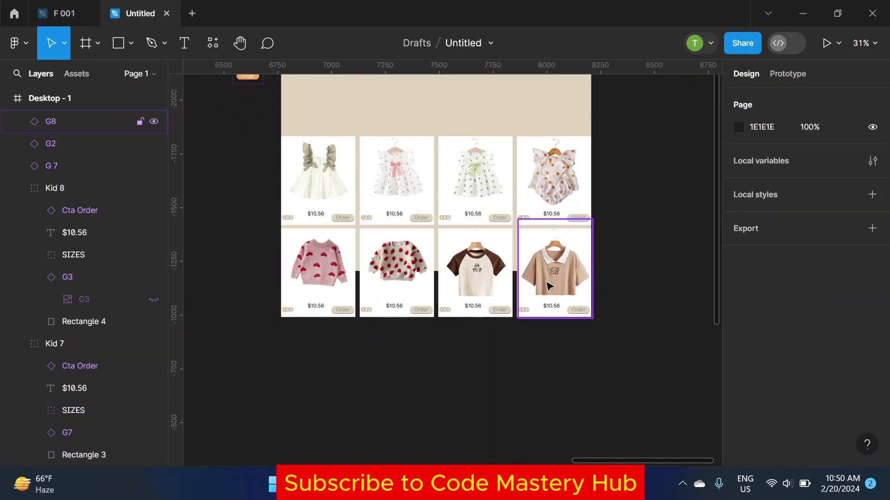
Step: Replace the G3 romper image inside Kid 8 with the G8 beige polo image
{"action": "left_click", "coordinate": [51, 122]}
{"action": "key", "text": "Escape"}
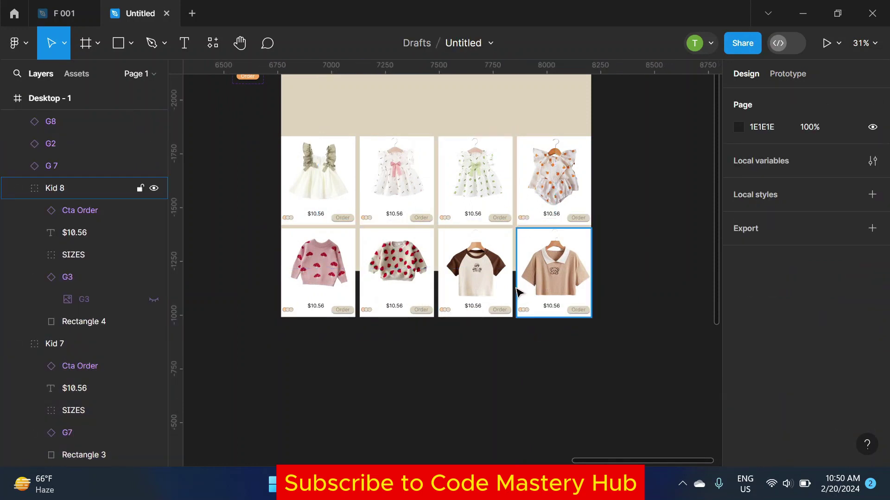
{"action": "left_click", "coordinate": [517, 288]}
{"action": "left_click", "coordinate": [70, 122]}
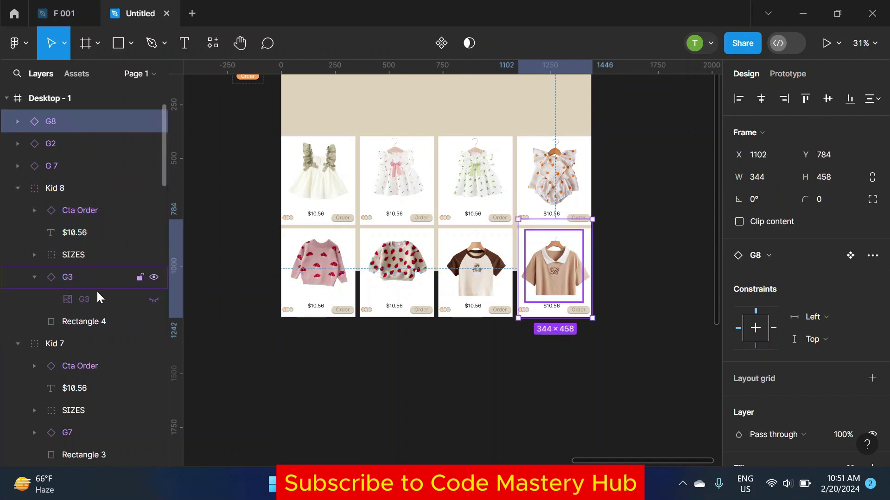
{"action": "left_click", "coordinate": [95, 278]}
{"action": "key", "text": "Delete"}
{"action": "left_click_drag", "start_coordinate": [72, 121], "coordinate": [67, 263]}
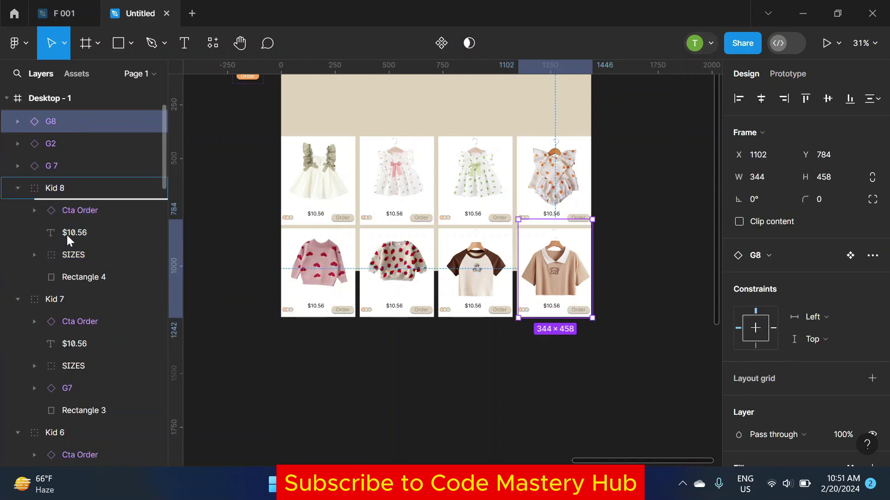
{"action": "left_click", "coordinate": [224, 254]}
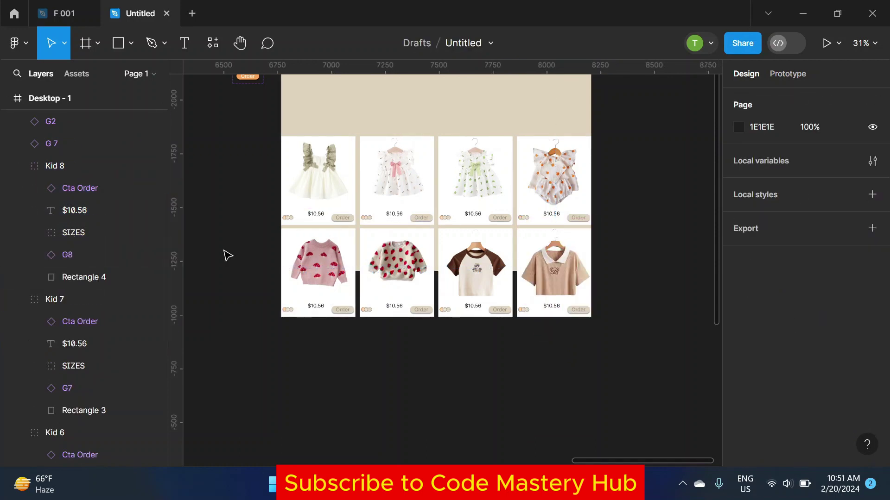
Step: Collapse the Kid 5–Kid 8 layers and select those four cards together
{"action": "left_click", "coordinate": [27, 166]}
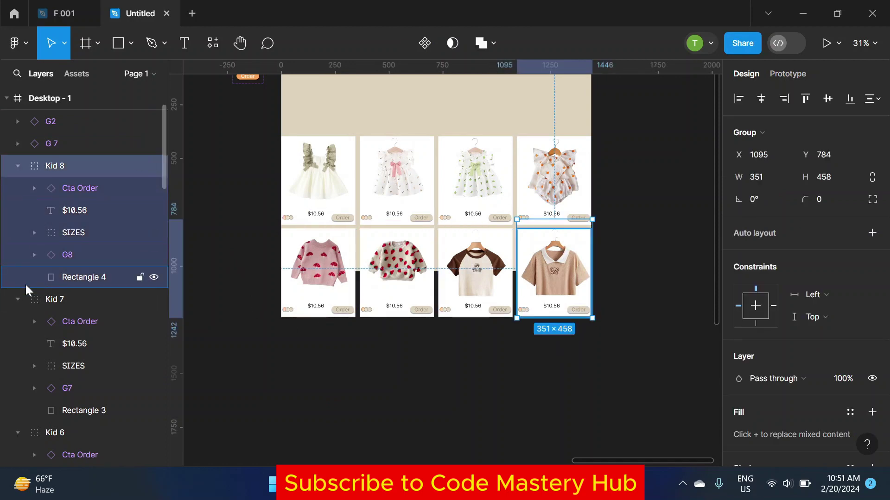
{"action": "left_click", "coordinate": [17, 166]}
{"action": "left_click", "coordinate": [17, 188]}
{"action": "left_click", "coordinate": [17, 210]}
{"action": "left_click", "coordinate": [17, 232]}
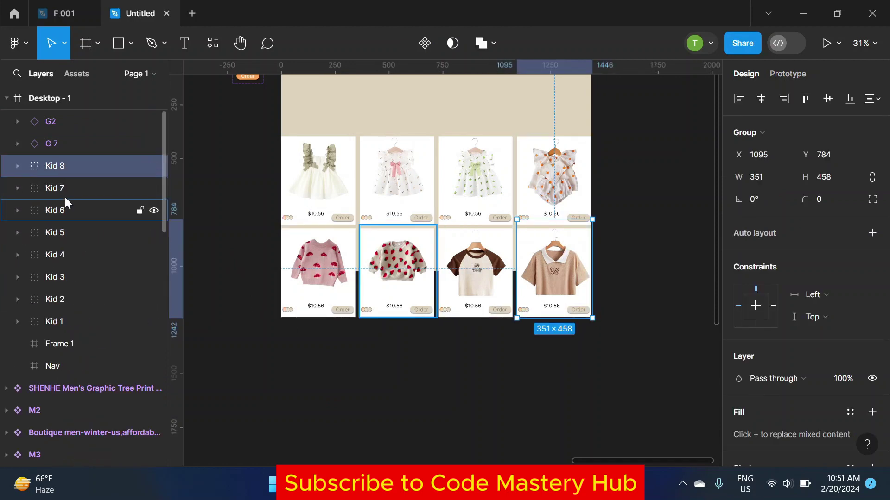
{"action": "left_click", "coordinate": [66, 236], "text": "shift"}
Step: Duplicate the four bottom-row cards into a third row inside Desktop - 1
{"action": "key", "text": "ctrl+d"}
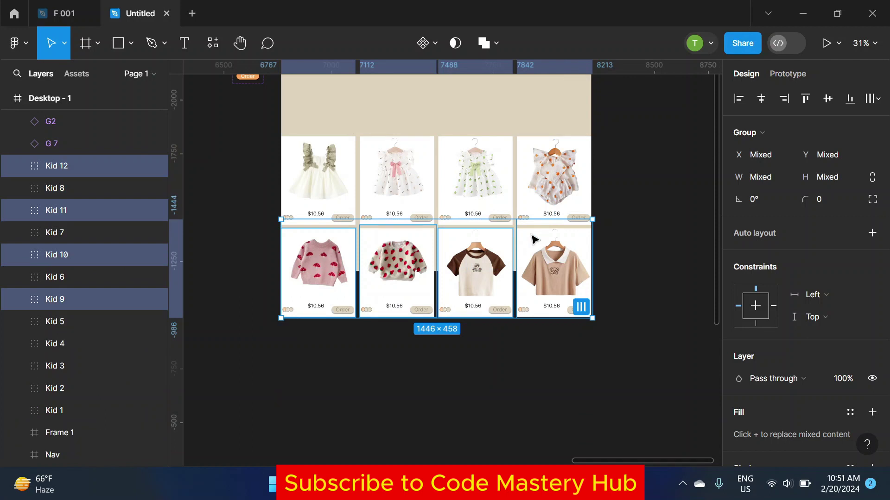
{"action": "mouse_move", "coordinate": [532, 238]}
{"action": "left_mouse_down"}
{"action": "mouse_move", "coordinate": [498, 288]}
{"action": "mouse_move", "coordinate": [499, 349]}
{"action": "left_mouse_up"}
{"action": "left_click_drag", "start_coordinate": [88, 249], "coordinate": [88, 249]}
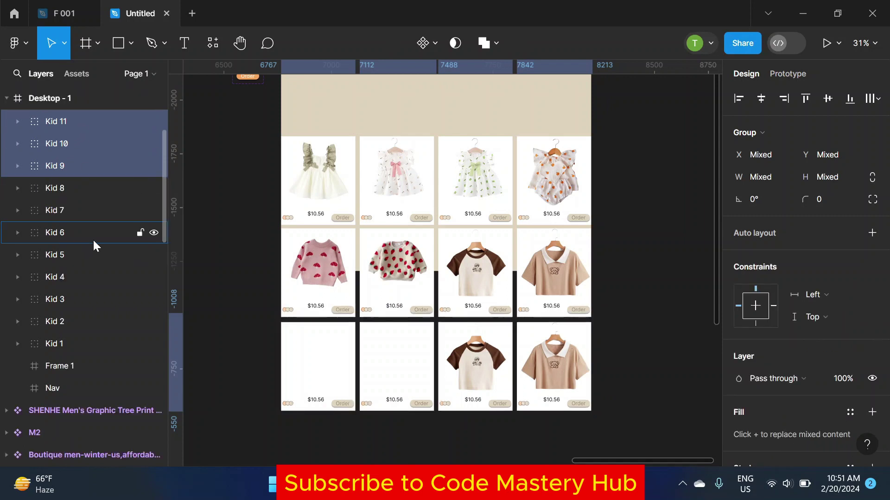
{"action": "left_click", "coordinate": [54, 188]}
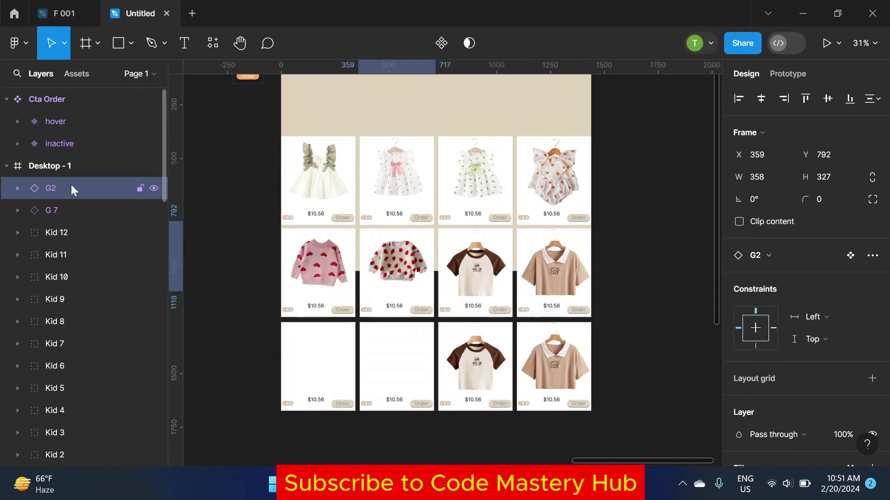
{"action": "left_click_drag", "start_coordinate": [151, 185], "coordinate": [68, 323]}
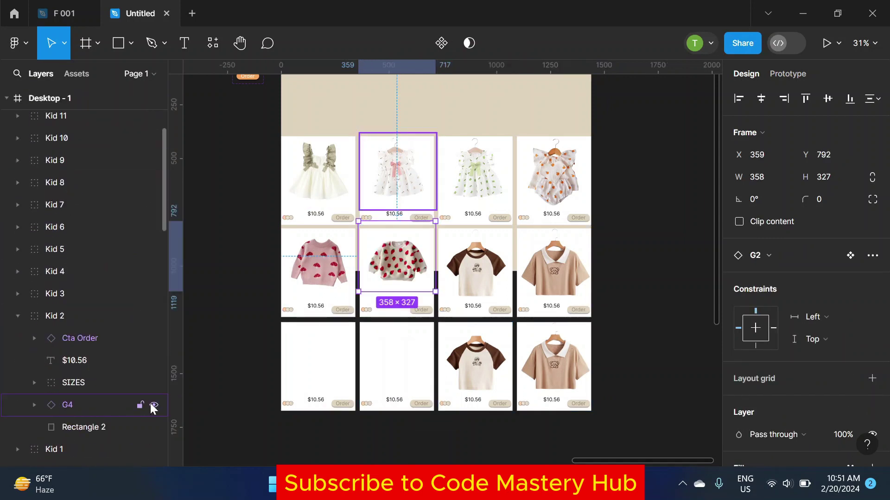
{"action": "left_click", "coordinate": [193, 304]}
Step: Replace the old G4 image inside Kid 6 with the G2 strawberry sweater
{"action": "scroll", "coordinate": [46, 274], "scroll_direction": "up", "scroll_amount": 3}
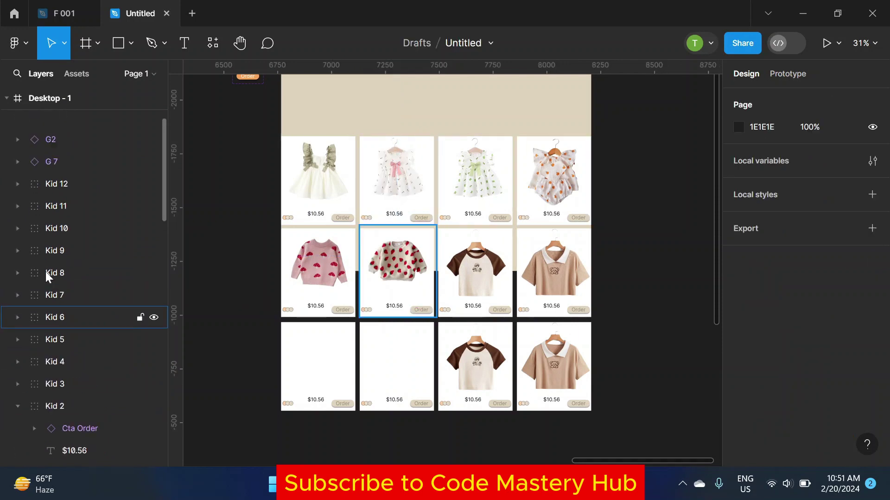
{"action": "left_click", "coordinate": [18, 297]}
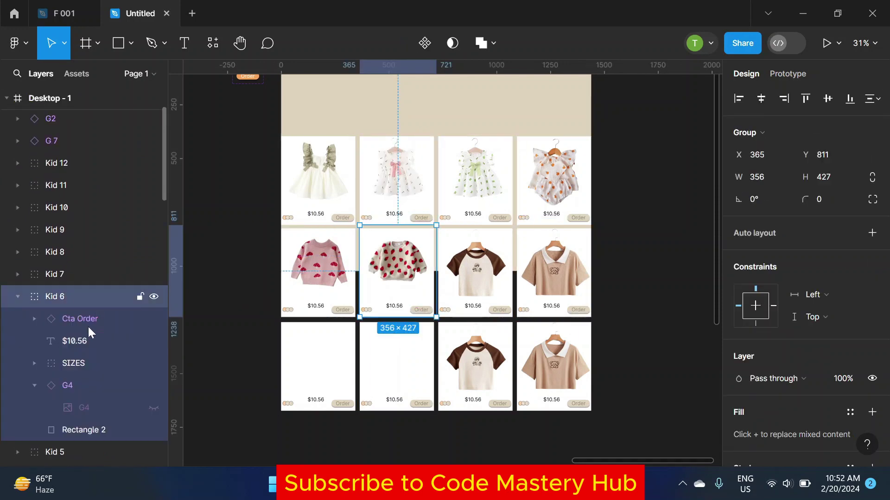
{"action": "left_click", "coordinate": [88, 386]}
{"action": "key", "text": "Delete"}
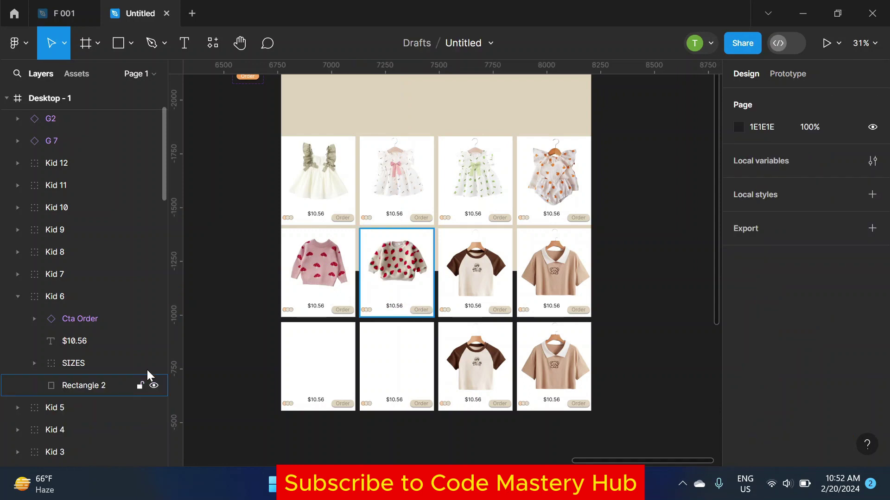
{"action": "left_click", "coordinate": [51, 119]}
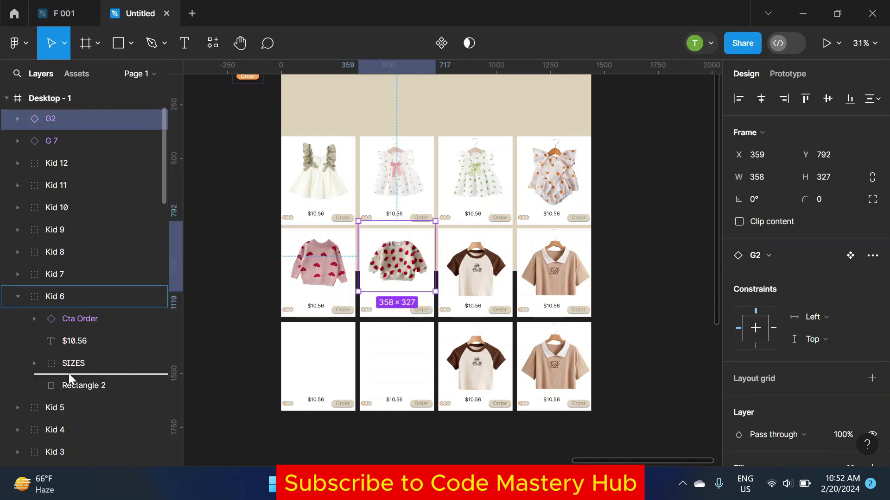
{"action": "left_click_drag", "start_coordinate": [69, 374], "coordinate": [69, 374]}
{"action": "left_click", "coordinate": [151, 274]}
{"action": "left_click", "coordinate": [153, 252]}
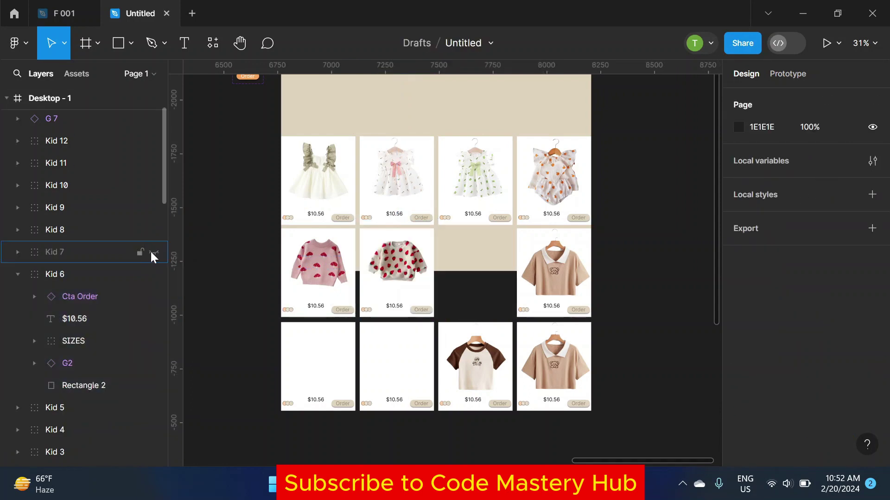
{"action": "left_click", "coordinate": [152, 229]}
{"action": "left_click", "coordinate": [32, 274]}
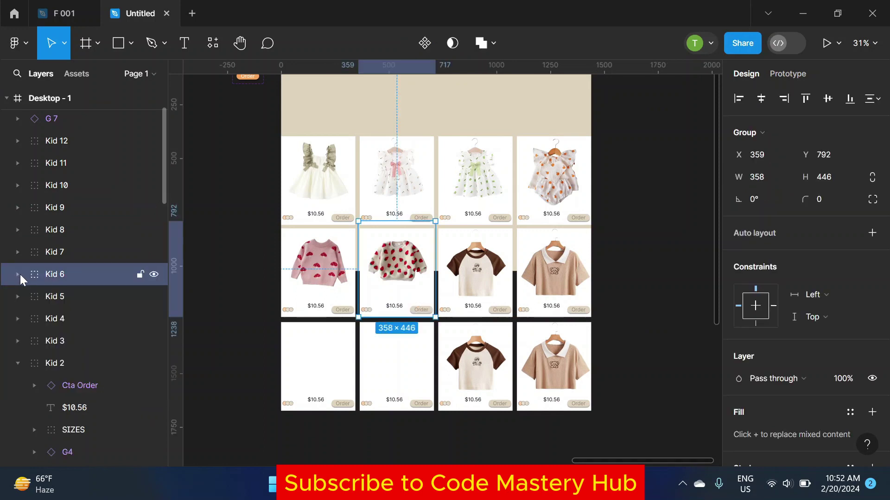
Step: Swap Kid 5's old G6 image for the G 7 pink sweater
{"action": "left_click", "coordinate": [153, 296]}
{"action": "left_click", "coordinate": [18, 296]}
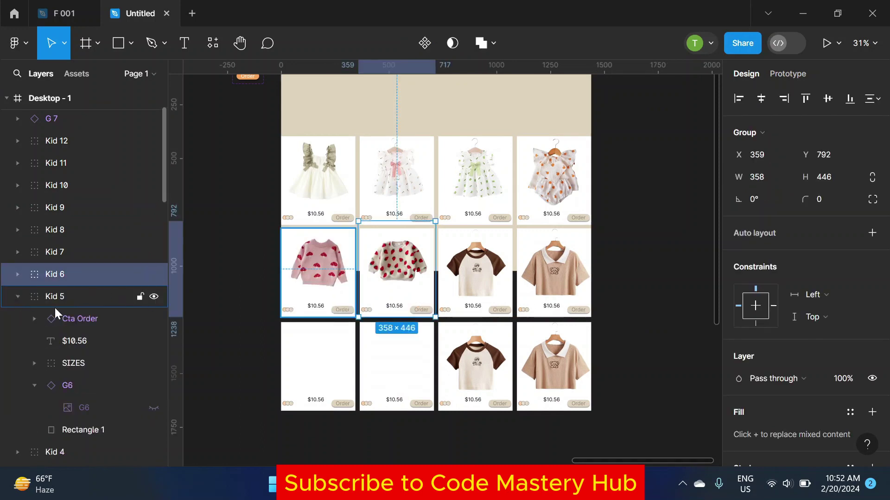
{"action": "left_click", "coordinate": [51, 382]}
{"action": "key", "text": "Delete"}
{"action": "scroll", "coordinate": [60, 280], "scroll_direction": "up", "scroll_amount": 2}
{"action": "mouse_move", "coordinate": [66, 188]}
{"action": "left_mouse_down"}
{"action": "mouse_move", "coordinate": [43, 430]}
{"action": "mouse_move", "coordinate": [51, 444]}
{"action": "left_mouse_up"}
{"action": "left_click", "coordinate": [151, 341]}
{"action": "left_click", "coordinate": [151, 341]}
{"action": "left_click", "coordinate": [218, 318]}
Step: Hide the G7 and G8 shirt images in the third and fourth bottom-row cards
{"action": "scroll", "coordinate": [169, 290], "scroll_direction": "down", "scroll_amount": 2}
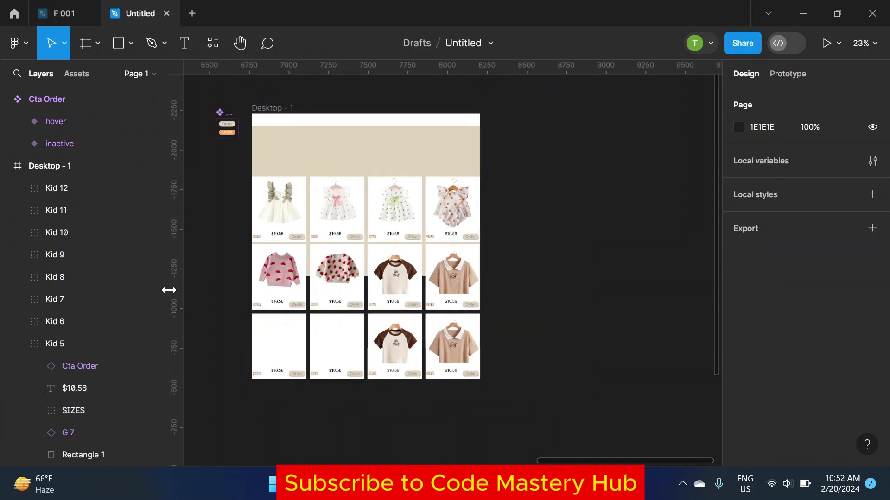
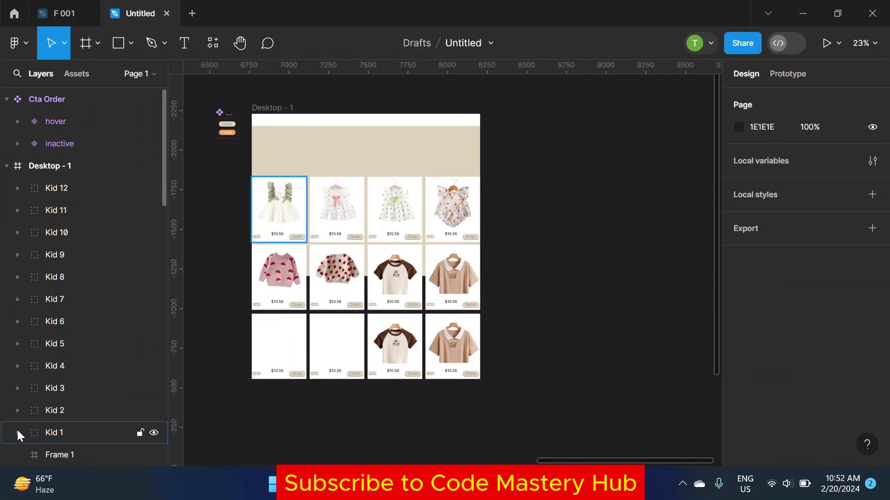
Step: Hide the G7 and G8 shirt images in the third and fourth bottom-row cards
{"action": "left_click", "coordinate": [17, 433]}
{"action": "scroll", "coordinate": [68, 251], "scroll_direction": "down", "scroll_amount": 1}
{"action": "scroll", "coordinate": [67, 251], "scroll_direction": "down", "scroll_amount": 2}
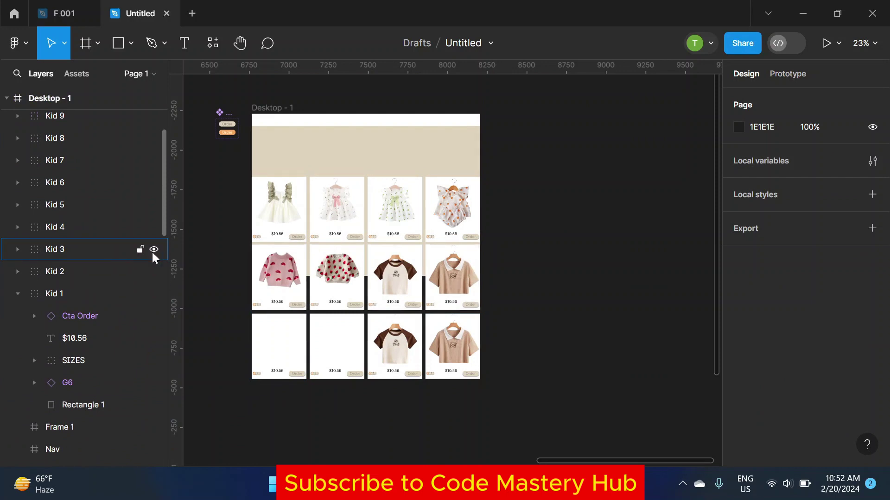
{"action": "left_click", "coordinate": [139, 226]}
{"action": "left_click", "coordinate": [206, 203]}
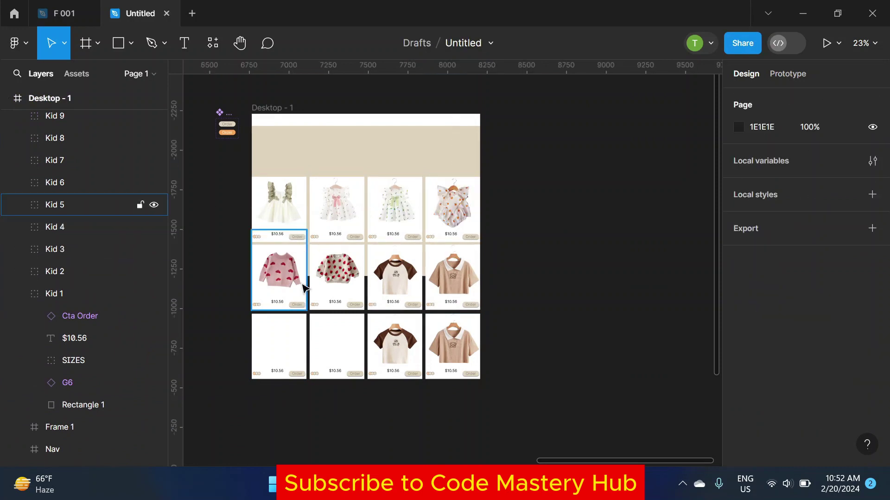
{"action": "left_click", "coordinate": [393, 354], "text": "ctrl"}
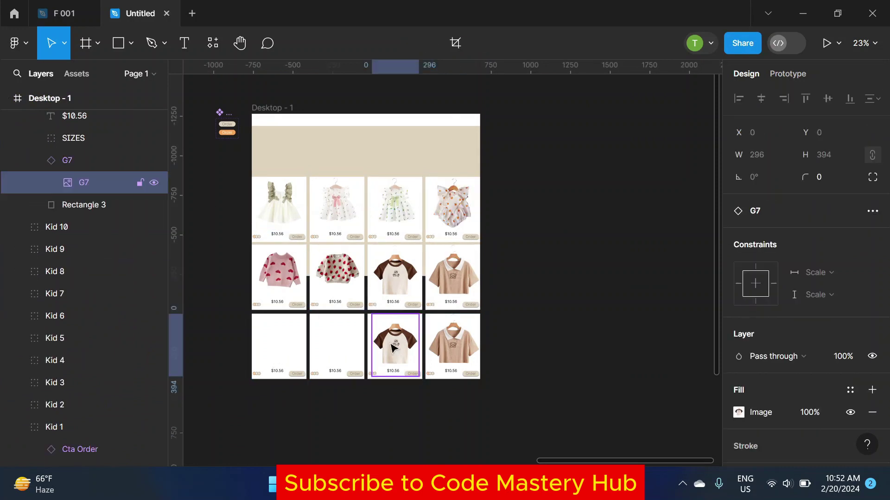
{"action": "key", "text": "ctrl+shift+h"}
{"action": "left_click", "coordinate": [448, 353], "text": "ctrl"}
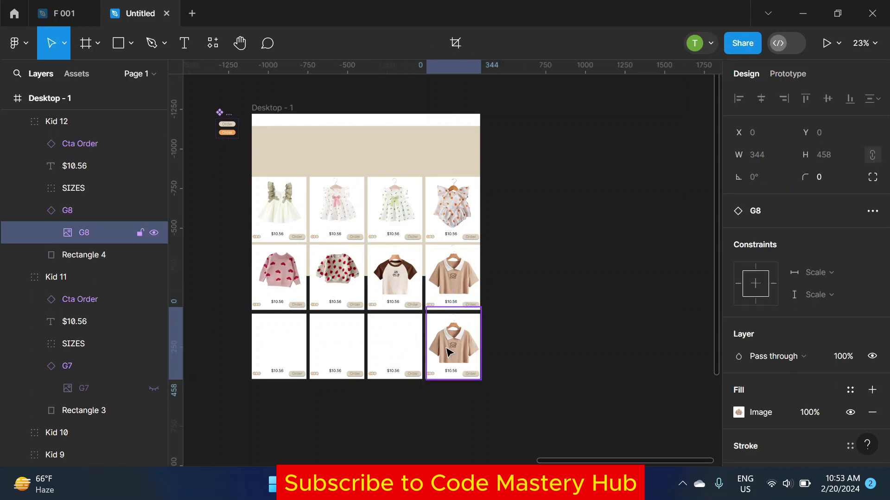
{"action": "key", "text": "ctrl+shift+h"}
{"action": "left_click", "coordinate": [273, 330]}
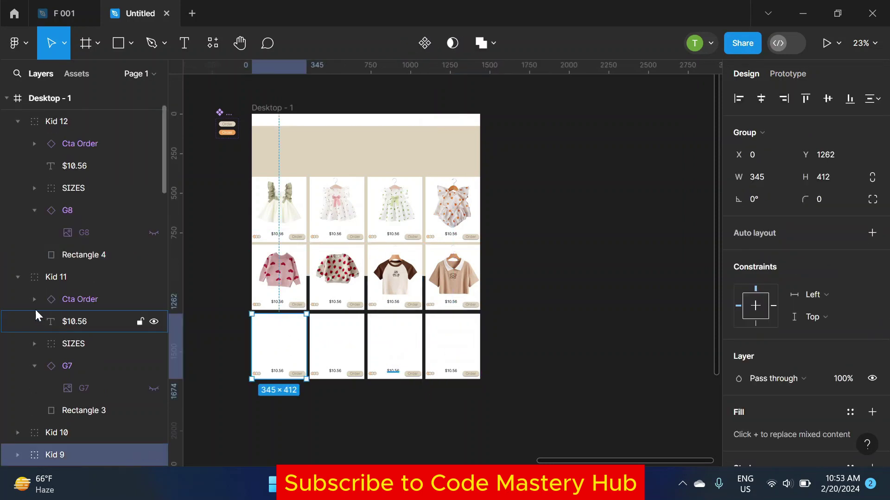
{"action": "left_click", "coordinate": [17, 277]}
Step: Place the B1 striped sweater set from Assets in the bottom-left card
{"action": "left_click", "coordinate": [18, 121]}
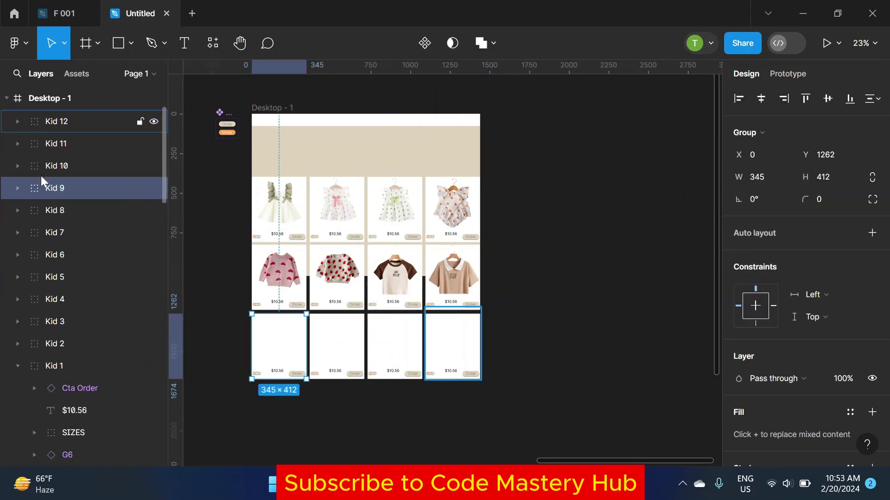
{"action": "left_click", "coordinate": [74, 74]}
{"action": "scroll", "coordinate": [76, 243], "scroll_direction": "down", "scroll_amount": 5}
{"action": "scroll", "coordinate": [77, 242], "scroll_direction": "down", "scroll_amount": 5}
{"action": "scroll", "coordinate": [69, 259], "scroll_direction": "up", "scroll_amount": 5}
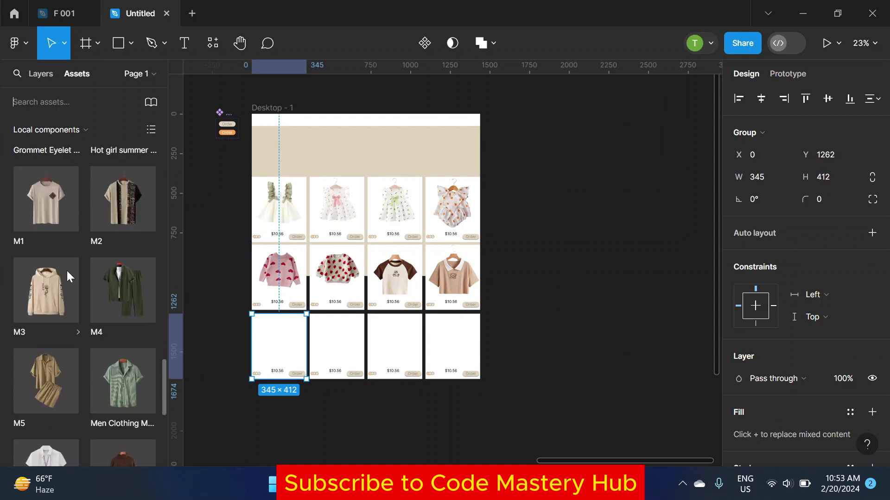
{"action": "scroll", "coordinate": [67, 271], "scroll_direction": "up", "scroll_amount": 5}
{"action": "scroll", "coordinate": [67, 270], "scroll_direction": "up", "scroll_amount": 5}
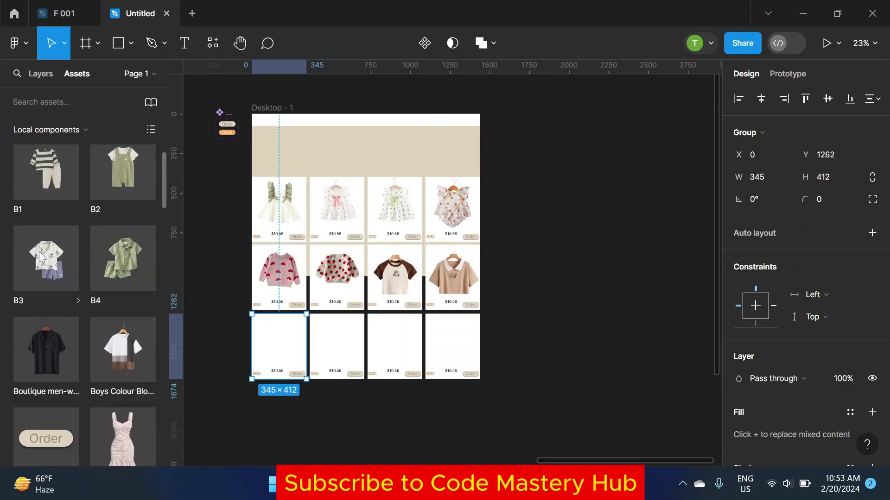
{"action": "left_click", "coordinate": [37, 176]}
{"action": "left_click", "coordinate": [260, 309]}
Step: Move B1 into the Kid 9 group and delete the old G6 image
{"action": "left_click", "coordinate": [41, 74]}
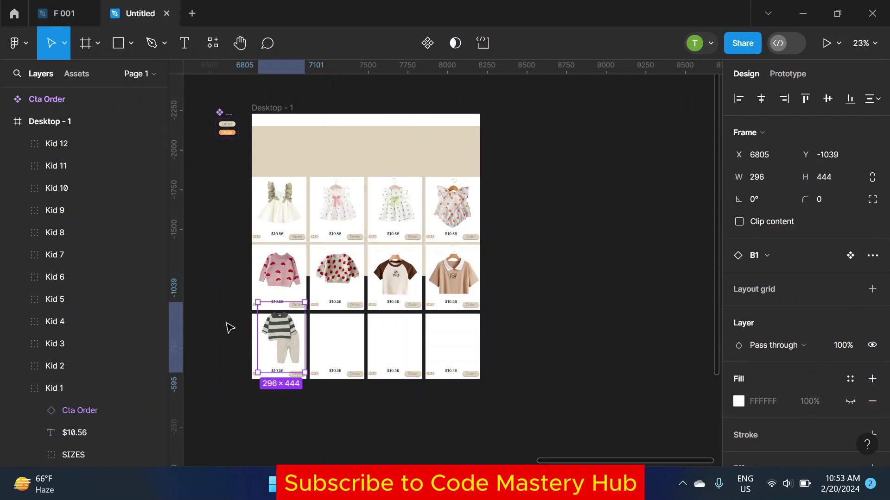
{"action": "scroll", "coordinate": [259, 329], "scroll_direction": "up", "scroll_amount": 2}
{"action": "scroll", "coordinate": [259, 328], "scroll_direction": "up", "scroll_amount": 3}
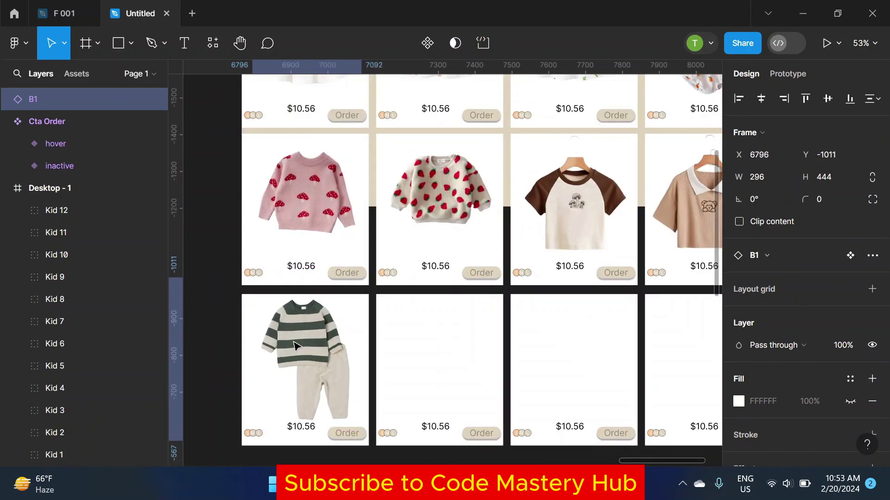
{"action": "left_click", "coordinate": [71, 278]}
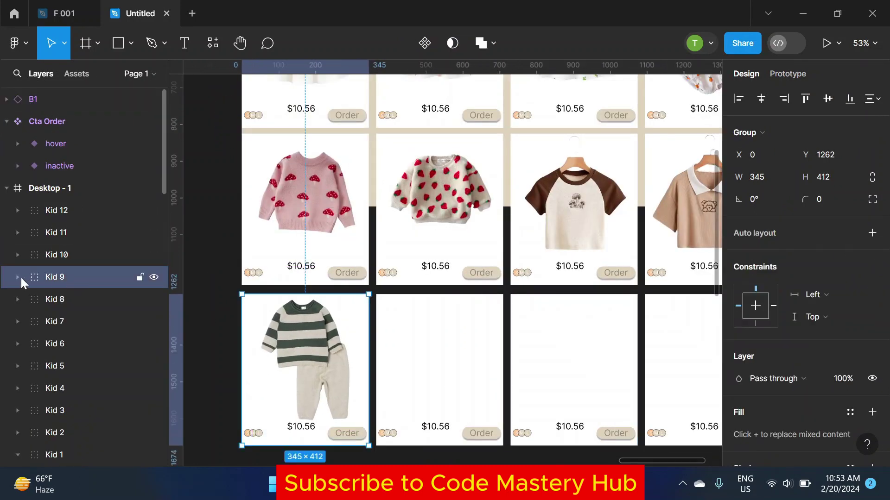
{"action": "left_click", "coordinate": [18, 277]}
{"action": "left_click_drag", "start_coordinate": [65, 99], "coordinate": [70, 352]}
{"action": "scroll", "coordinate": [68, 260], "scroll_direction": "down", "scroll_amount": 5}
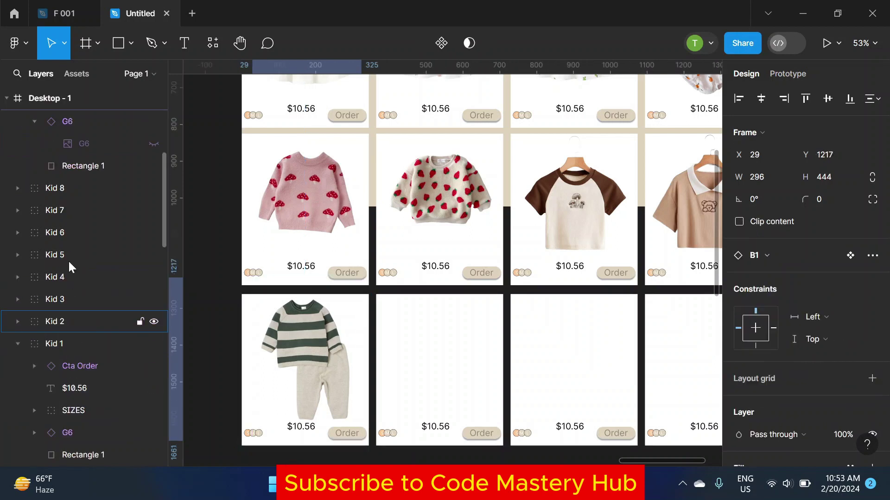
{"action": "scroll", "coordinate": [73, 376], "scroll_direction": "down", "scroll_amount": 2}
{"action": "scroll", "coordinate": [62, 327], "scroll_direction": "down", "scroll_amount": 3}
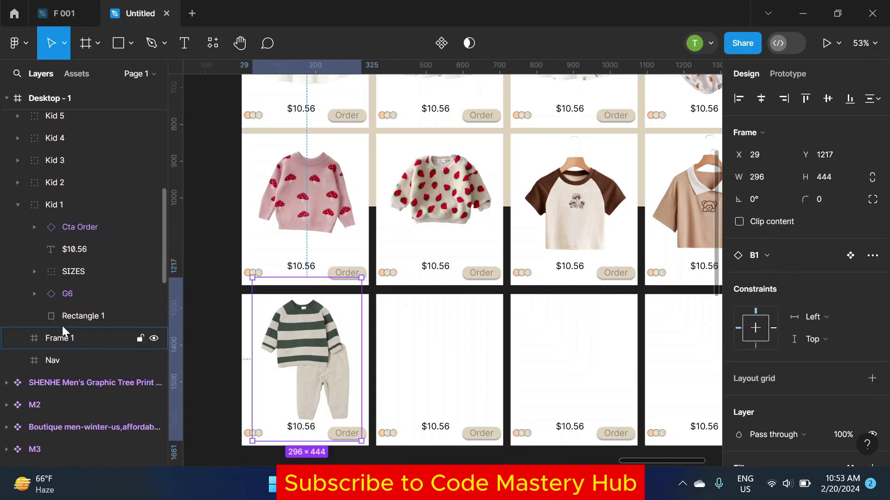
{"action": "left_click", "coordinate": [17, 204]}
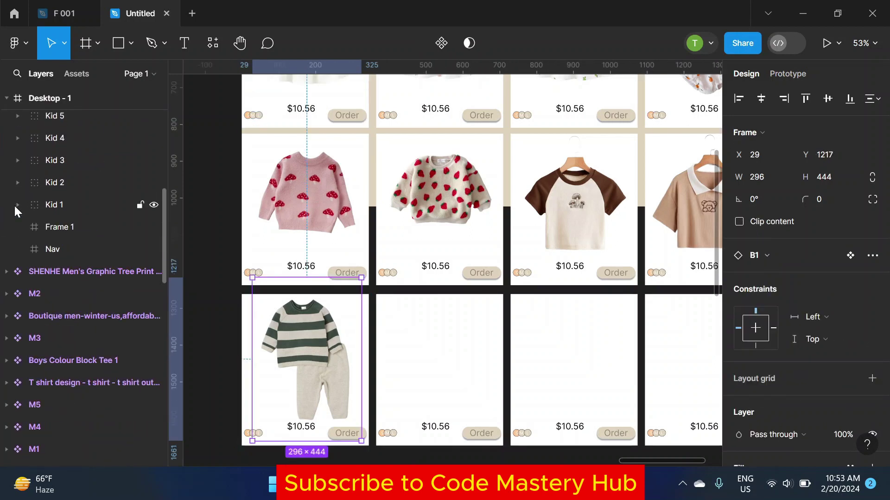
{"action": "scroll", "coordinate": [18, 205], "scroll_direction": "up", "scroll_amount": 5}
{"action": "left_click", "coordinate": [80, 193]}
{"action": "key", "text": "Delete"}
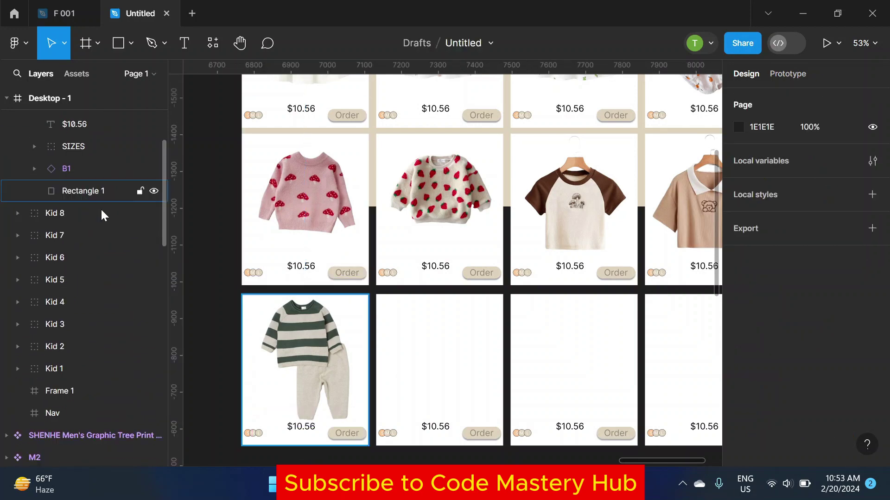
{"action": "scroll", "coordinate": [101, 208], "scroll_direction": "up", "scroll_amount": 5}
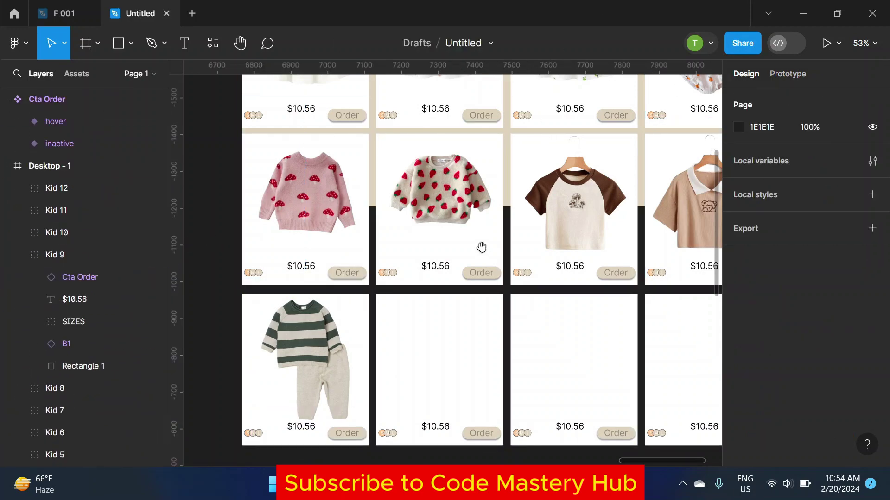
Step: Place the B2 green overalls in the second bottom card, nested in Kid 10
{"action": "left_click_drag", "start_coordinate": [482, 247], "coordinate": [379, 198]}
{"action": "left_click", "coordinate": [76, 74]}
{"action": "left_click", "coordinate": [123, 184]}
{"action": "left_click_drag", "start_coordinate": [326, 167], "coordinate": [326, 299]}
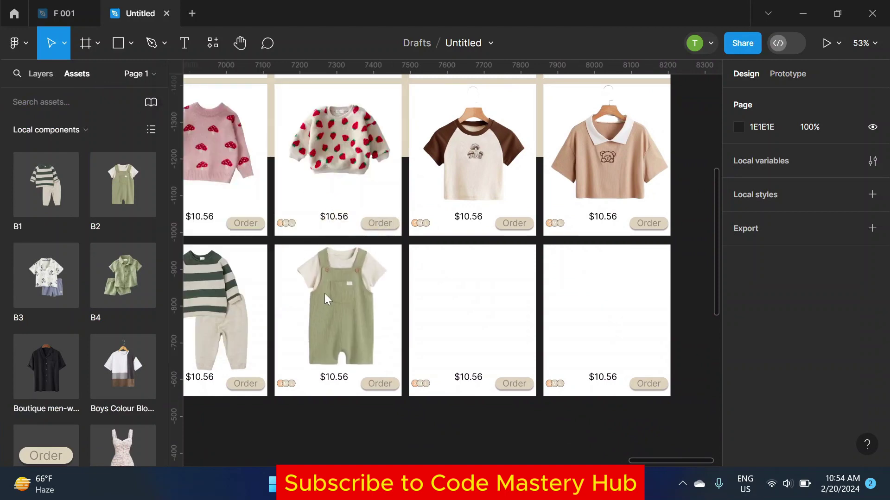
{"action": "left_click", "coordinate": [43, 76]}
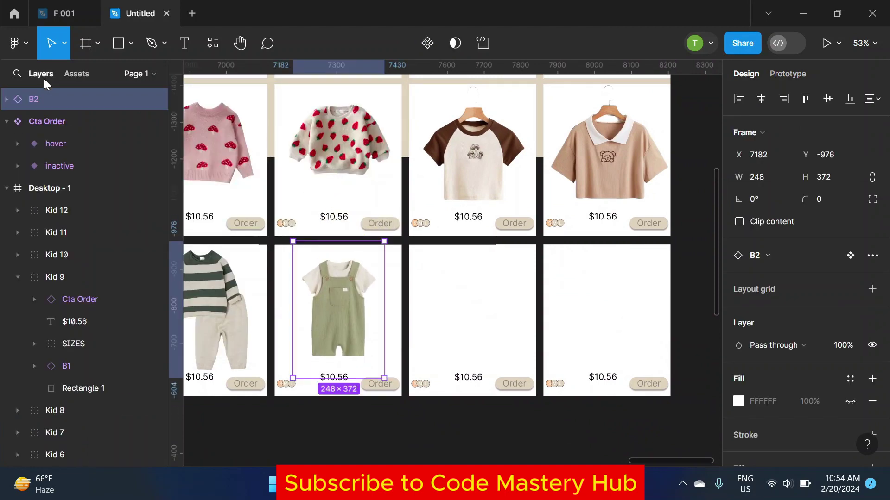
{"action": "mouse_move", "coordinate": [15, 278]}
{"action": "left_mouse_down"}
{"action": "mouse_move", "coordinate": [74, 309]}
{"action": "mouse_move", "coordinate": [74, 335]}
{"action": "left_mouse_up"}
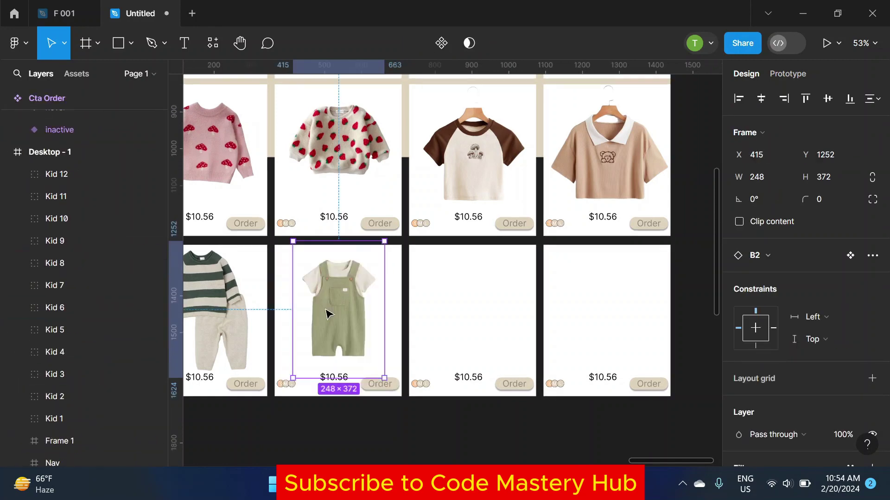
{"action": "left_click", "coordinate": [463, 436]}
Step: Place the B3 shirt-and-shorts set in the third card, nested below SIZES in Kid 11
{"action": "scroll", "coordinate": [435, 221], "scroll_direction": "down", "scroll_amount": 2}
{"action": "left_click", "coordinate": [77, 74]}
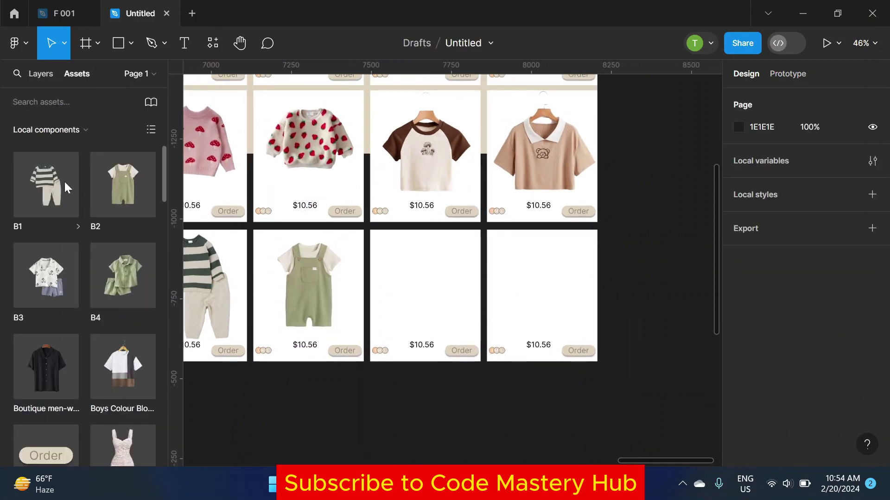
{"action": "left_click_drag", "start_coordinate": [65, 263], "coordinate": [435, 289]}
{"action": "scroll", "coordinate": [435, 290], "scroll_direction": "up", "scroll_amount": 2}
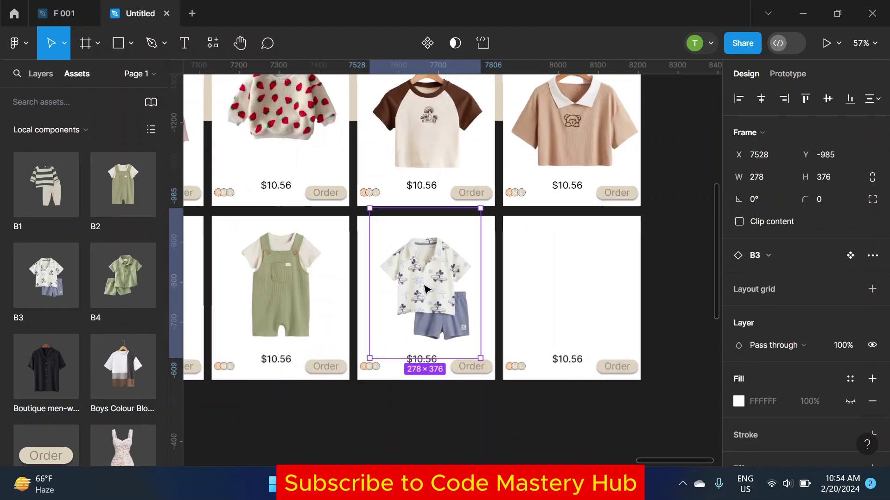
{"action": "left_click", "coordinate": [32, 74]}
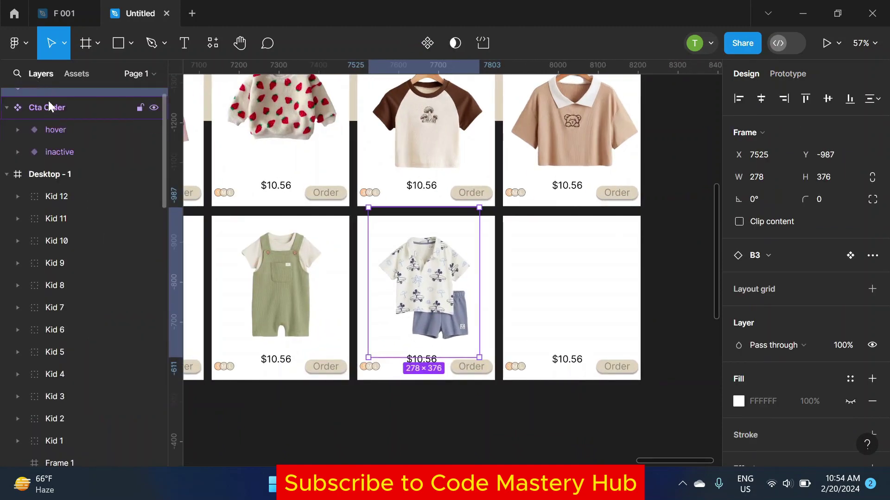
{"action": "left_click_drag", "start_coordinate": [56, 232], "coordinate": [54, 236]}
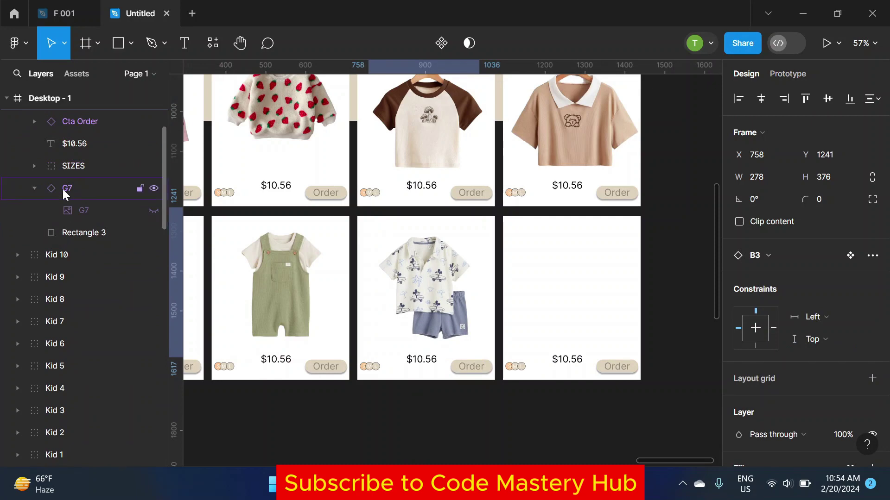
{"action": "key", "text": "Escape"}
{"action": "scroll", "coordinate": [69, 204], "scroll_direction": "up", "scroll_amount": 3}
{"action": "left_click", "coordinate": [57, 232]}
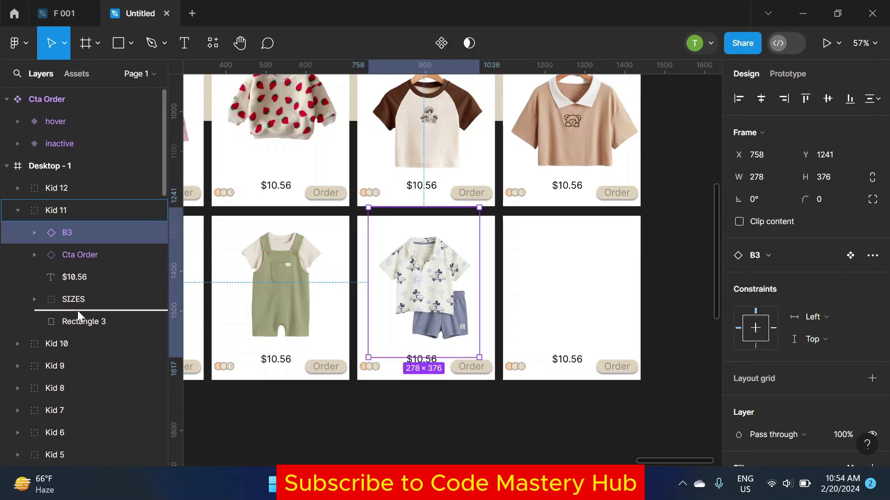
{"action": "left_click_drag", "start_coordinate": [57, 231], "coordinate": [65, 297]}
{"action": "key", "text": "Escape"}
Step: Place the B4 green outfit in the last card, delete the hidden G8, and nudge it left
{"action": "scroll", "coordinate": [370, 273], "scroll_direction": "right", "scroll_amount": 3}
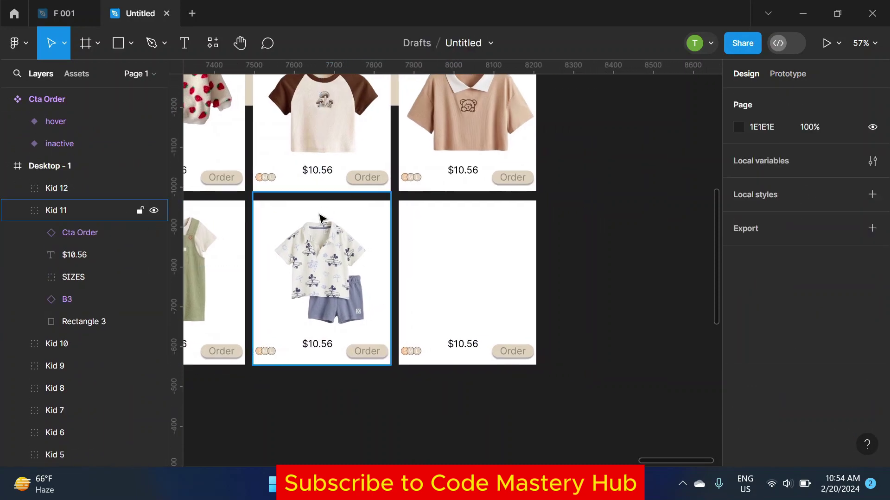
{"action": "left_click", "coordinate": [77, 74]}
{"action": "left_click_drag", "start_coordinate": [123, 276], "coordinate": [470, 278]}
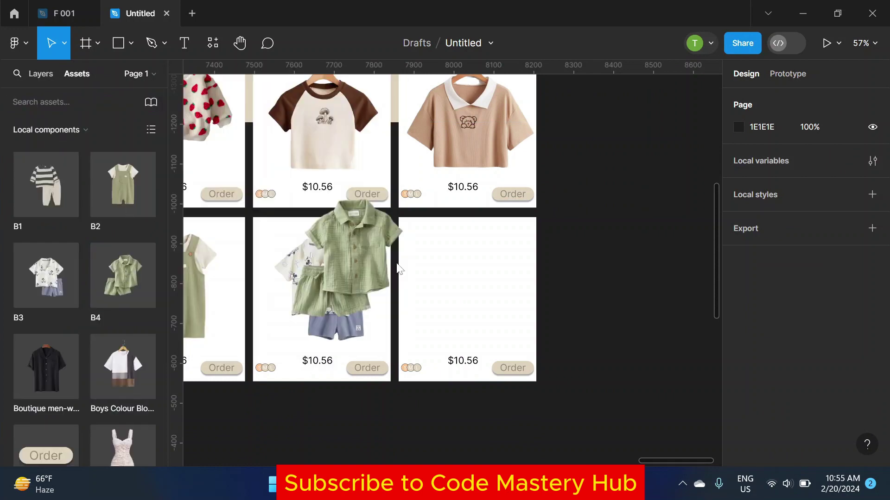
{"action": "left_click", "coordinate": [41, 73]}
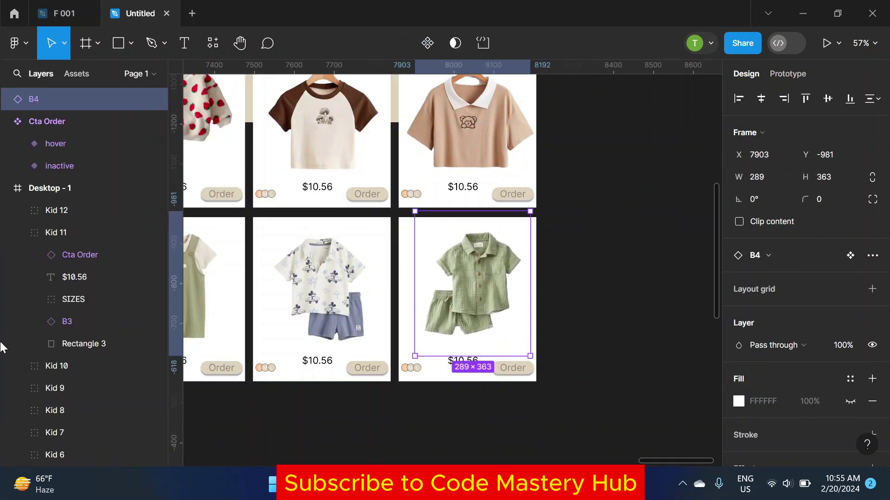
{"action": "left_click", "coordinate": [81, 300]}
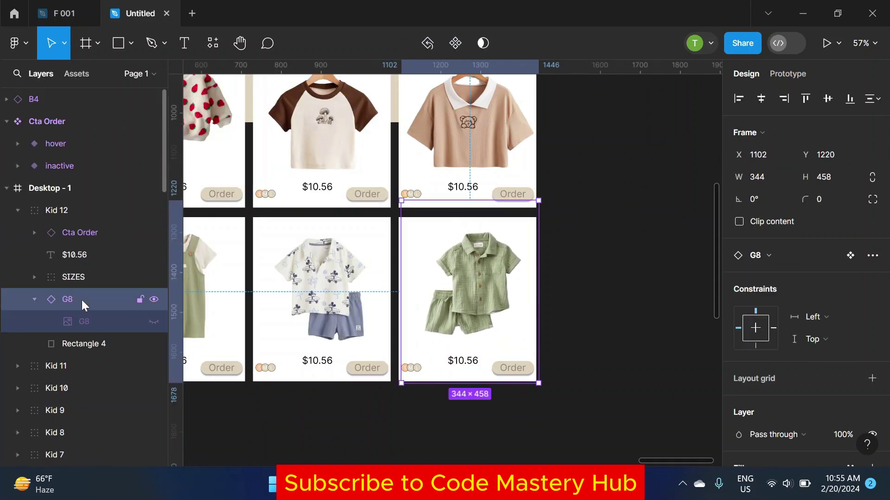
{"action": "key", "text": "Delete"}
{"action": "left_click_drag", "start_coordinate": [65, 99], "coordinate": [69, 287]}
{"action": "scroll", "coordinate": [75, 277], "scroll_direction": "down", "scroll_amount": 4}
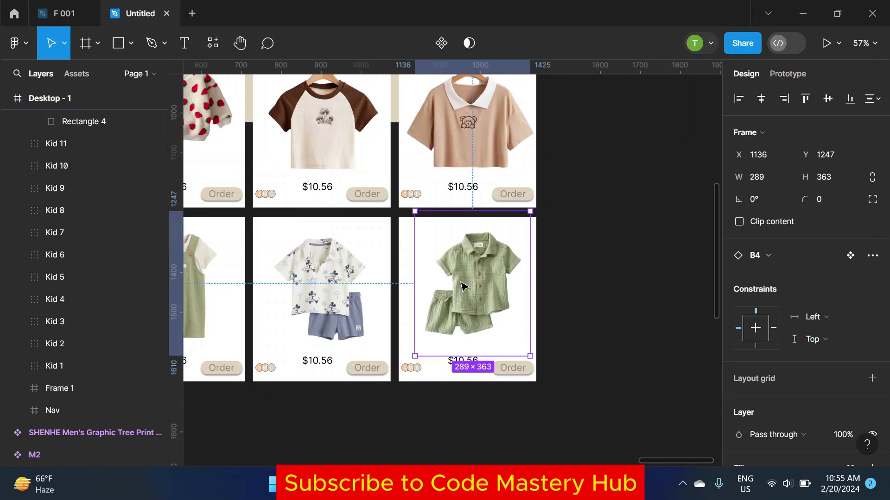
{"action": "left_click_drag", "start_coordinate": [454, 260], "coordinate": [449, 260]}
{"action": "key", "text": "Escape"}
{"action": "scroll", "coordinate": [35, 142], "scroll_direction": "up", "scroll_amount": 5}
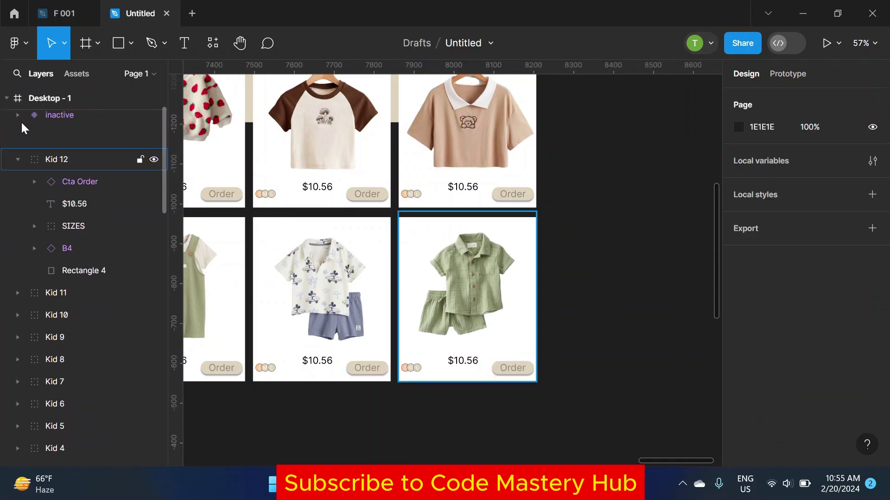
{"action": "scroll", "coordinate": [585, 191], "scroll_direction": "down", "scroll_amount": 5, "text": "ctrl"}
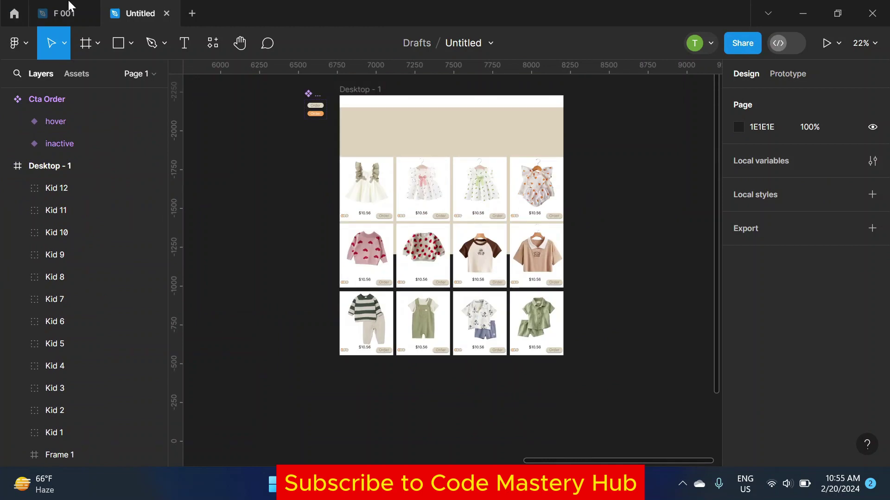
Step: Select the top-row cards Kid 1 through Kid 4
{"action": "left_click_drag", "start_coordinate": [609, 194], "coordinate": [531, 202]}
{"action": "scroll", "coordinate": [241, 172], "scroll_direction": "up", "scroll_amount": 1, "text": "ctrl"}
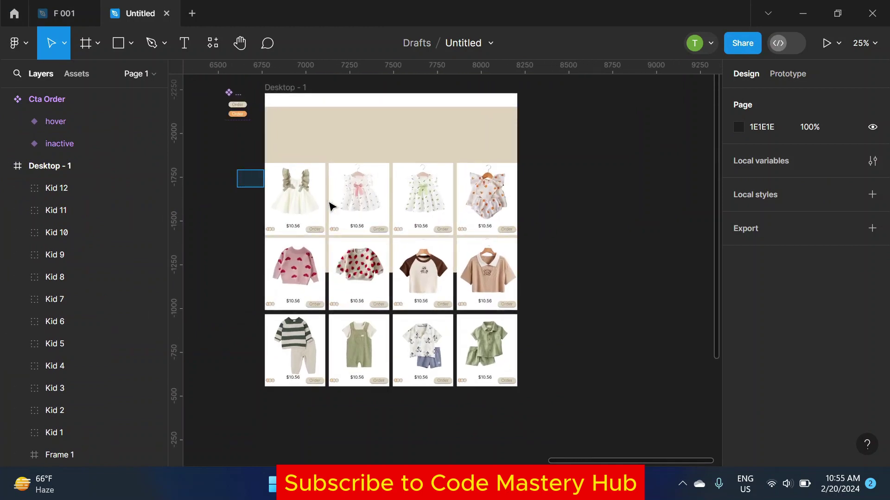
{"action": "left_click_drag", "start_coordinate": [330, 205], "coordinate": [545, 233]}
{"action": "left_click", "coordinate": [596, 200]}
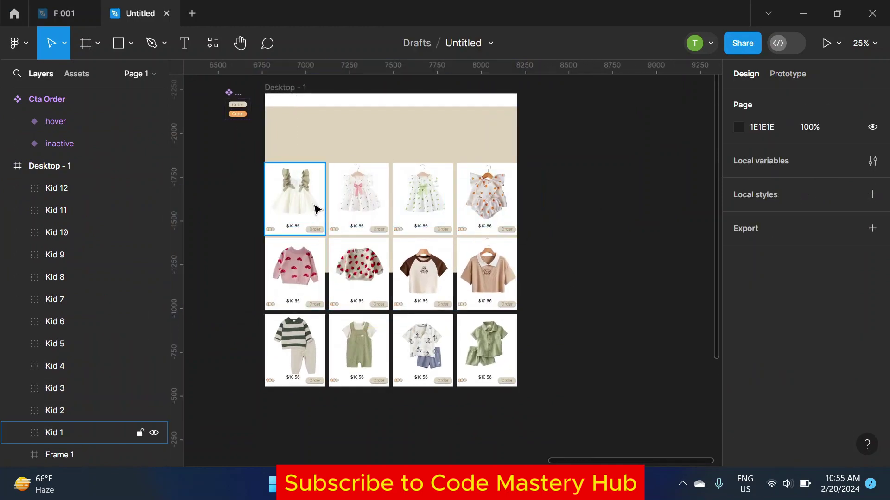
{"action": "left_click", "coordinate": [317, 203]}
{"action": "left_click", "coordinate": [377, 178], "text": "shift"}
{"action": "left_click", "coordinate": [422, 179], "text": "shift"}
{"action": "left_click", "coordinate": [512, 175], "text": "shift"}
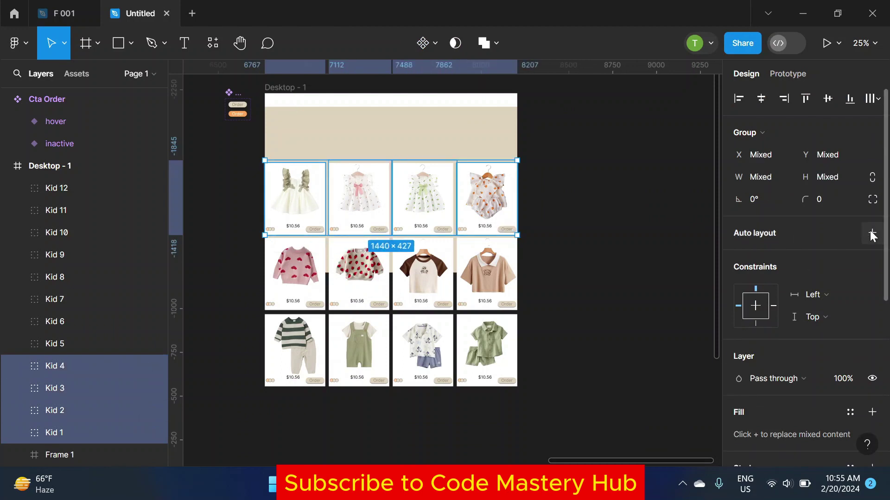
Step: Add Kid 5–12, wrap all twelve cards in auto layout, then undo it
{"action": "left_click", "coordinate": [282, 297], "text": "shift"}
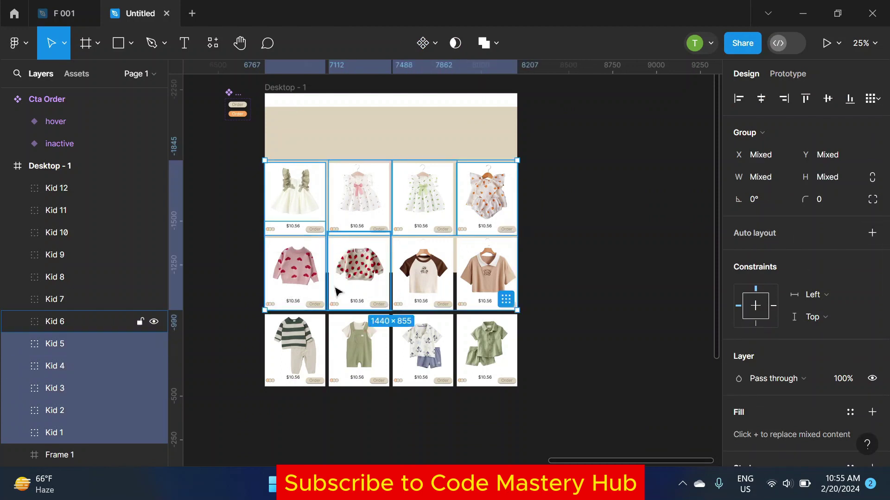
{"action": "left_click", "coordinate": [358, 283], "text": "shift"}
{"action": "left_click", "coordinate": [421, 285], "text": "shift"}
{"action": "left_click", "coordinate": [469, 298], "text": "shift"}
{"action": "left_click", "coordinate": [280, 369], "text": "shift"}
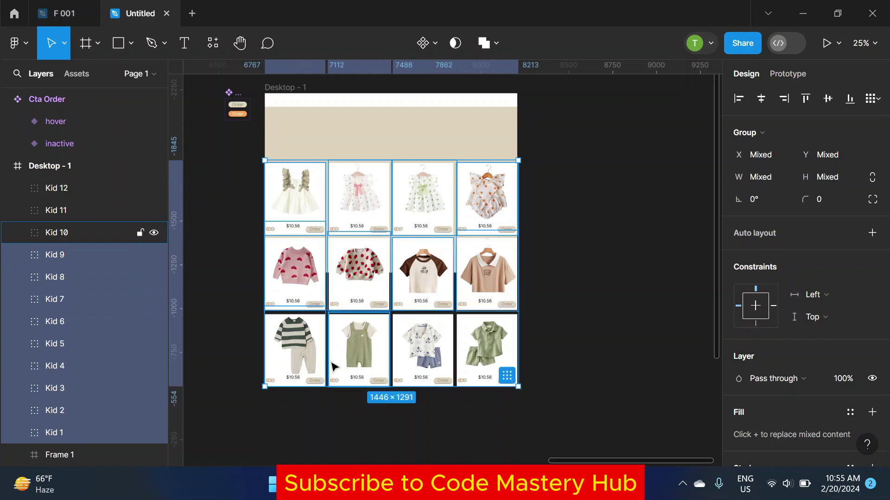
{"action": "left_click", "coordinate": [358, 353], "text": "shift"}
{"action": "left_click", "coordinate": [421, 353], "text": "shift"}
{"action": "left_click", "coordinate": [500, 354], "text": "shift"}
{"action": "left_click", "coordinate": [871, 233]}
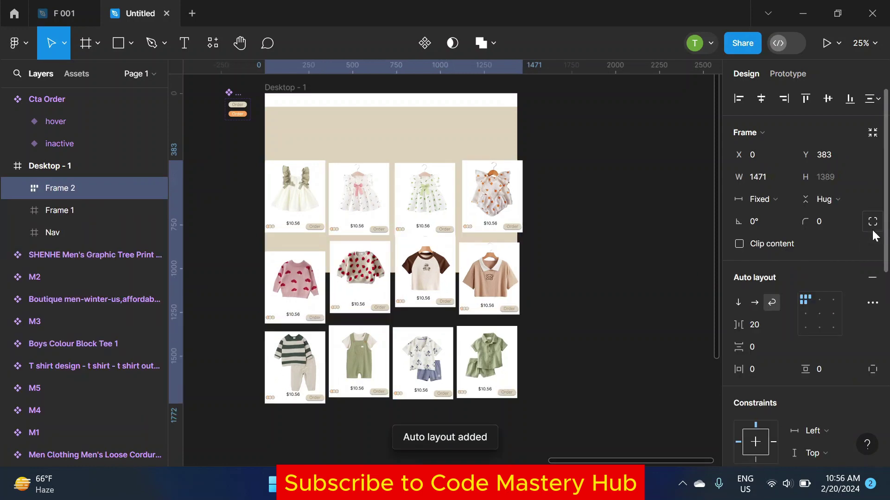
{"action": "left_click", "coordinate": [820, 300]}
{"action": "left_click", "coordinate": [805, 300]}
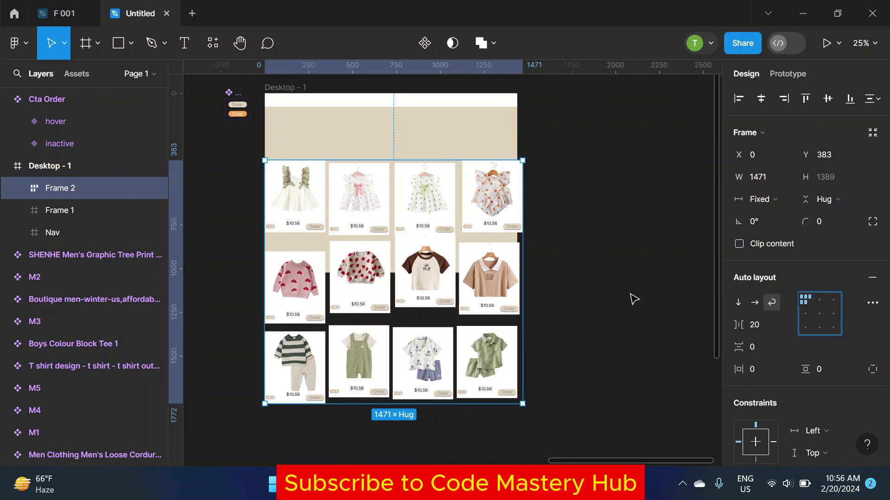
{"action": "key", "text": "ctrl+shift+g"}
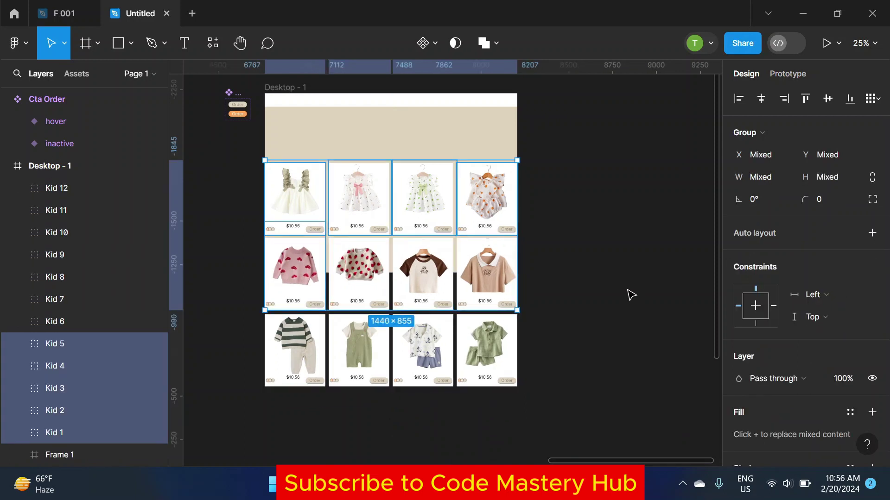
Step: Wrap just the top row of four cards in its own auto-layout frame
{"action": "left_click", "coordinate": [465, 227], "text": "shift"}
{"action": "left_click", "coordinate": [473, 224], "text": "shift"}
{"action": "left_click", "coordinate": [872, 233]}
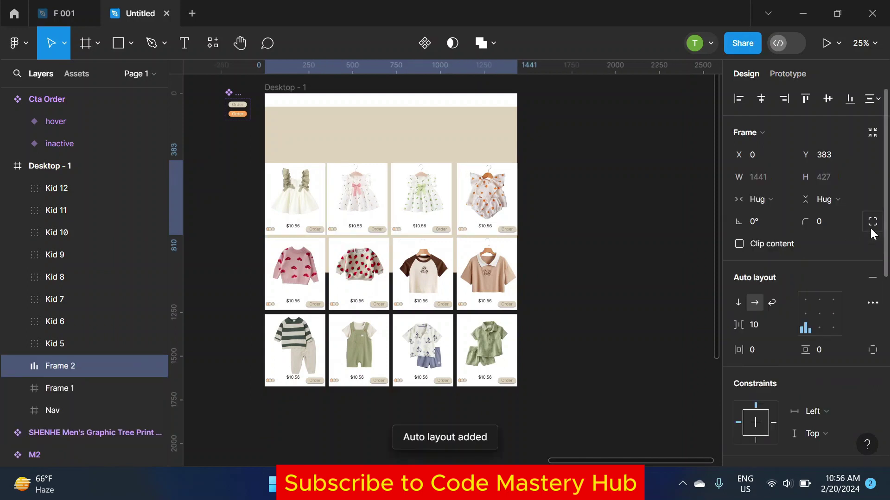
{"action": "left_click", "coordinate": [218, 283]}
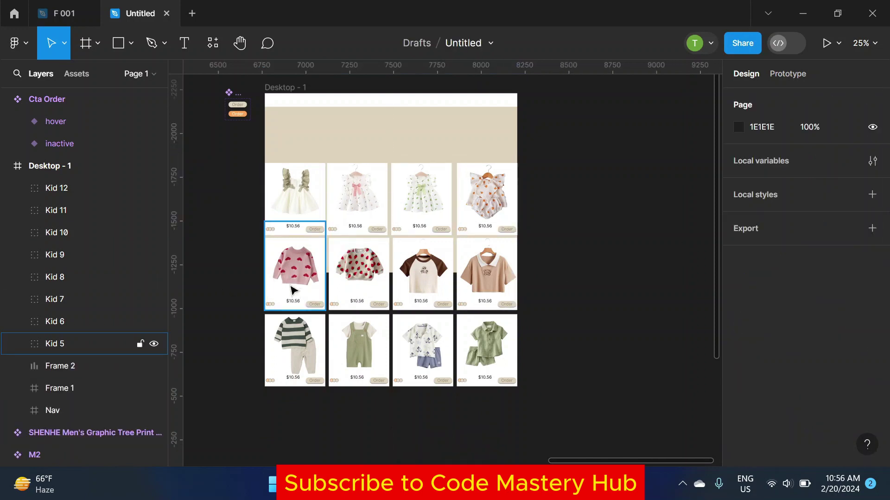
Step: Select the second-row cards Kid 5 through Kid 8
{"action": "left_click", "coordinate": [293, 291]}
{"action": "left_click", "coordinate": [343, 293], "text": "shift"}
{"action": "left_click", "coordinate": [407, 281], "text": "shift"}
{"action": "left_click", "coordinate": [468, 271], "text": "shift"}
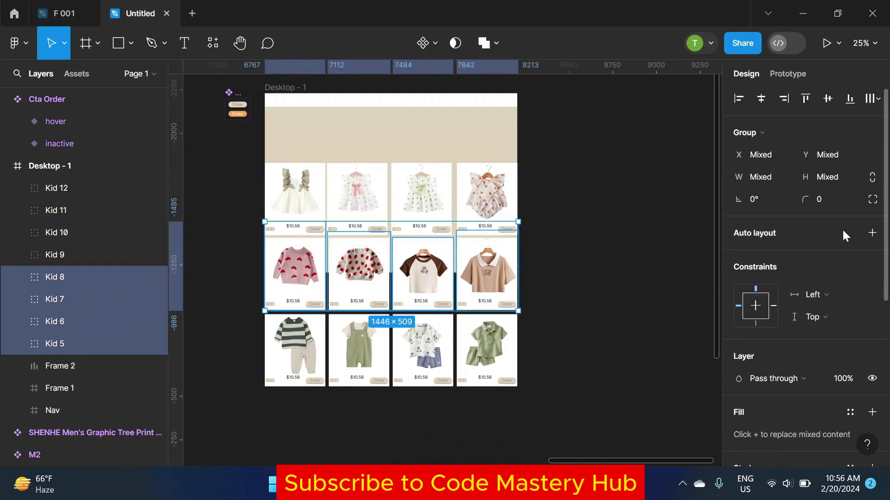
Step: Wrap Kid 5–8 in auto-layout Frame 3 and try vertical alignments on the top row
{"action": "left_click", "coordinate": [872, 233]}
{"action": "scroll", "coordinate": [320, 210], "scroll_direction": "up", "scroll_amount": 2}
{"action": "left_click", "coordinate": [318, 175]}
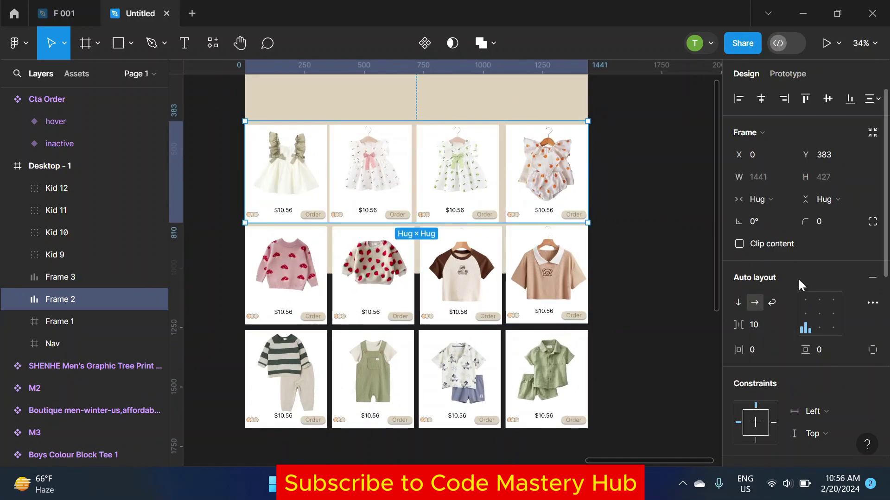
{"action": "left_click", "coordinate": [805, 314]}
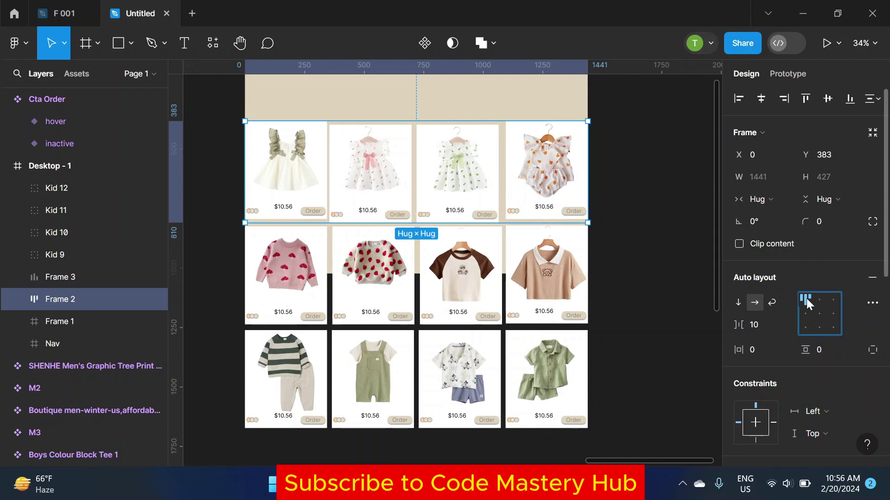
{"action": "left_click", "coordinate": [806, 298]}
{"action": "left_click", "coordinate": [805, 314]}
{"action": "left_click", "coordinate": [805, 329]}
{"action": "mouse_move", "coordinate": [757, 324]}
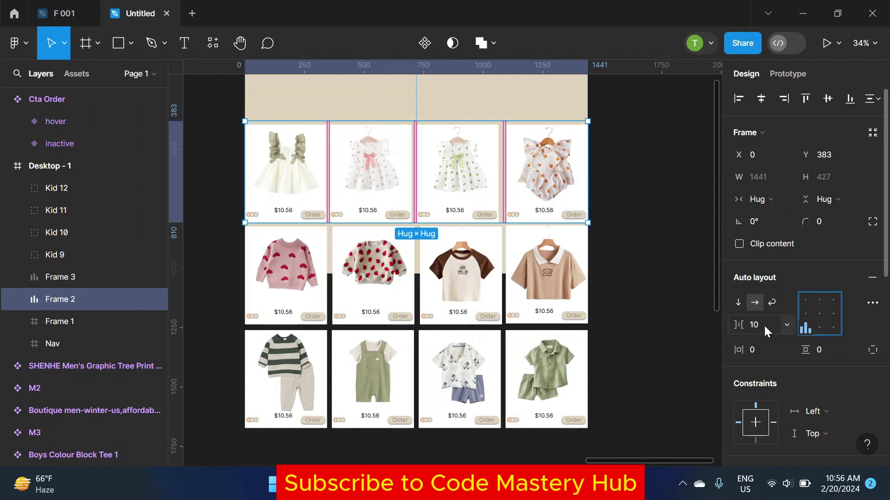
Step: Set the top-row frame's gap between cards to 20
{"action": "left_click", "coordinate": [675, 303]}
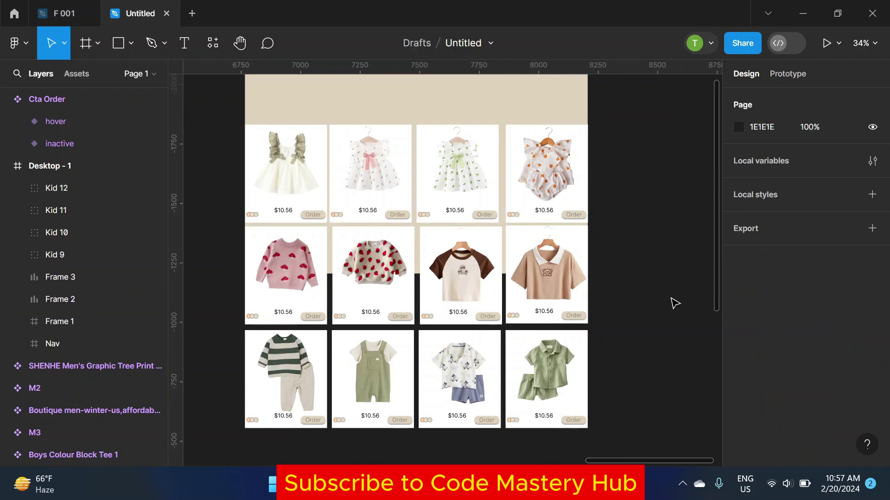
{"action": "key", "text": "ctrl+z"}
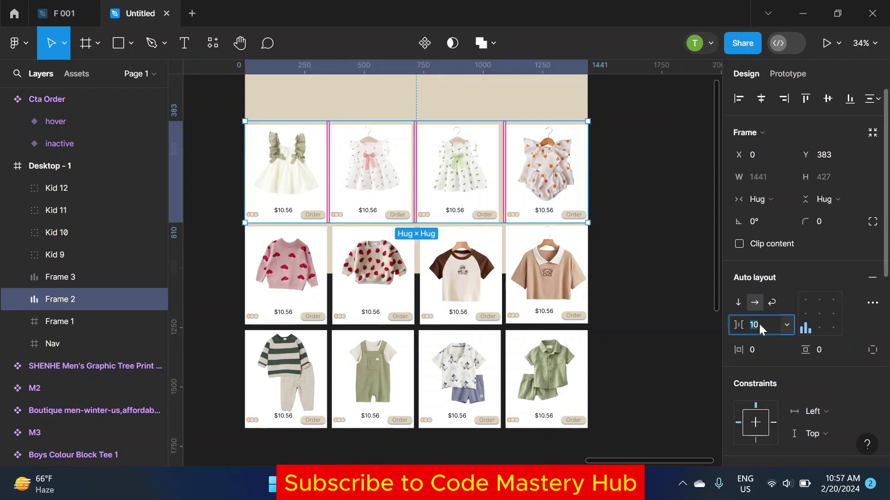
{"action": "type", "text": "20"}
{"action": "key", "text": "Return"}
{"action": "left_click", "coordinate": [661, 249]}
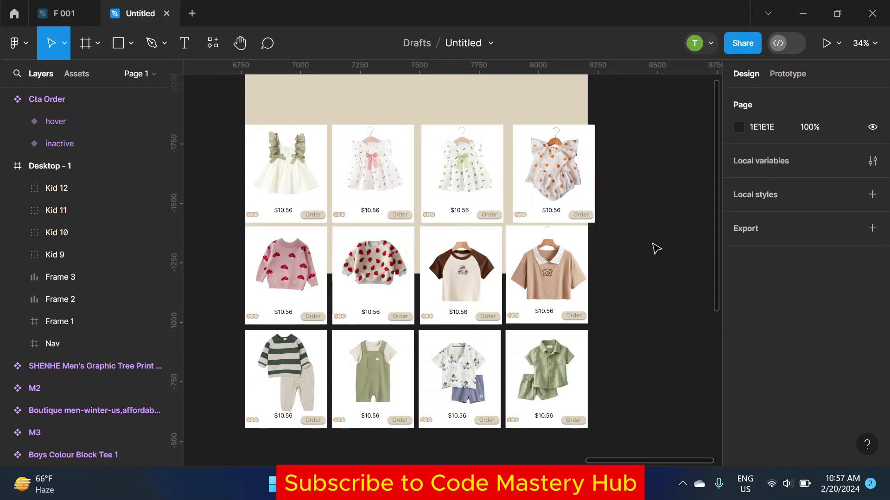
Step: Resize the third dress image's frame in the top row, then undo the resizing
{"action": "left_click", "coordinate": [507, 199], "text": "ctrl"}
{"action": "scroll", "coordinate": [506, 198], "scroll_direction": "up", "scroll_amount": 3}
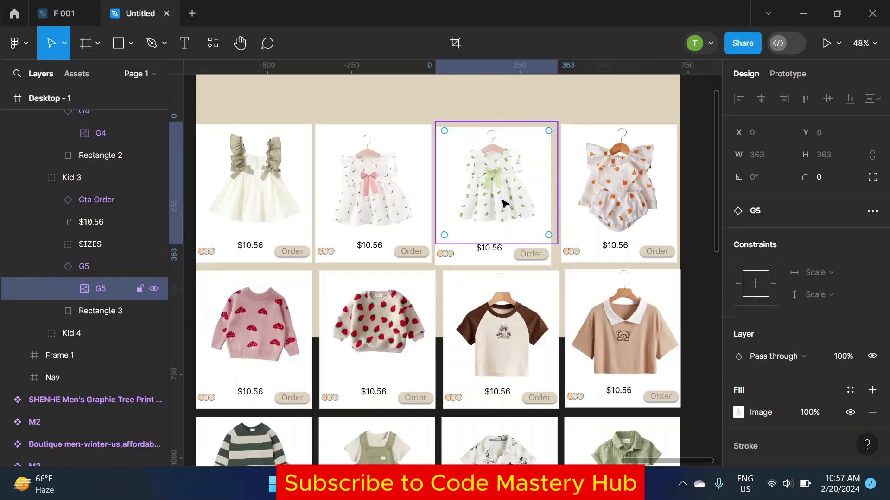
{"action": "scroll", "coordinate": [521, 179], "scroll_direction": "up", "scroll_amount": 3}
{"action": "scroll", "coordinate": [473, 169], "scroll_direction": "up", "scroll_amount": 2}
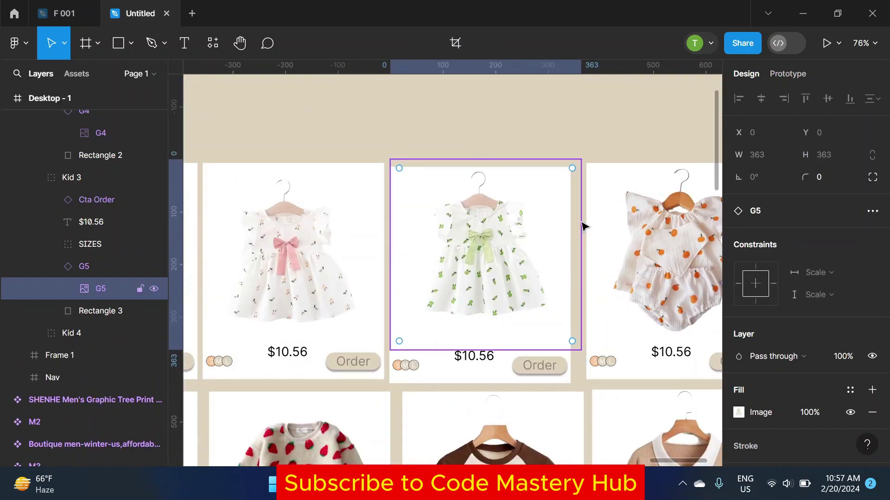
{"action": "key", "text": "shift+Return"}
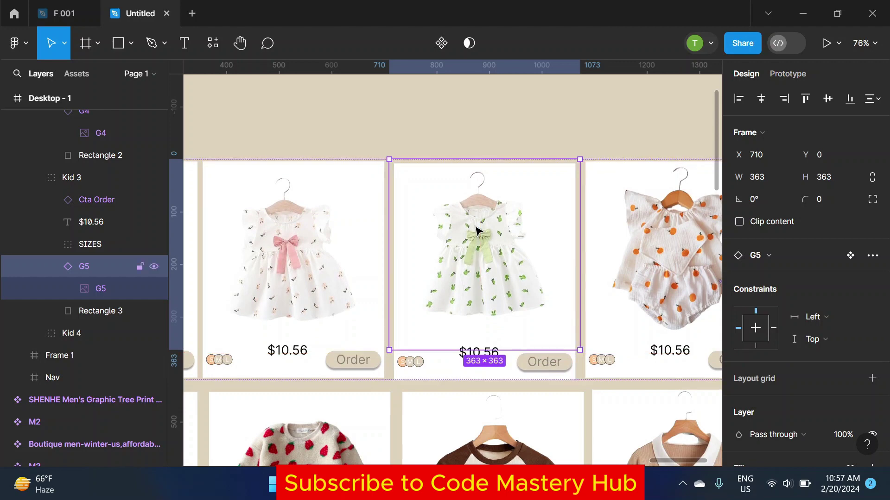
{"action": "left_click_drag", "start_coordinate": [477, 159], "coordinate": [478, 163]}
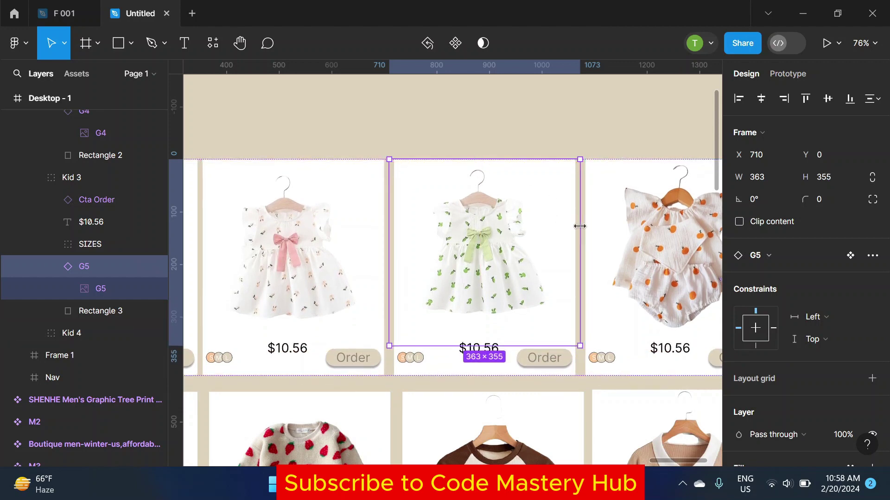
{"action": "left_click_drag", "start_coordinate": [580, 227], "coordinate": [571, 225]}
{"action": "left_click_drag", "start_coordinate": [390, 231], "coordinate": [397, 232]}
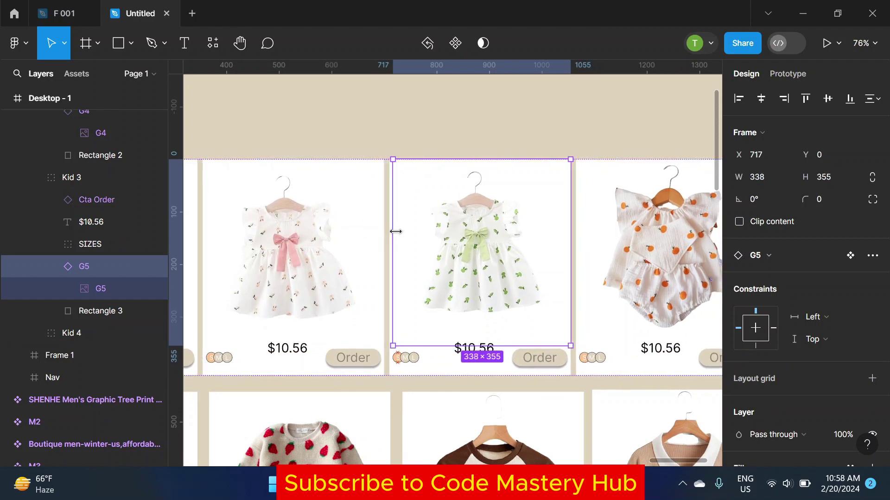
{"action": "key", "text": "ctrl+z"}
{"action": "scroll", "coordinate": [508, 220], "scroll_direction": "down", "scroll_amount": 2}
{"action": "key", "text": "Escape"}
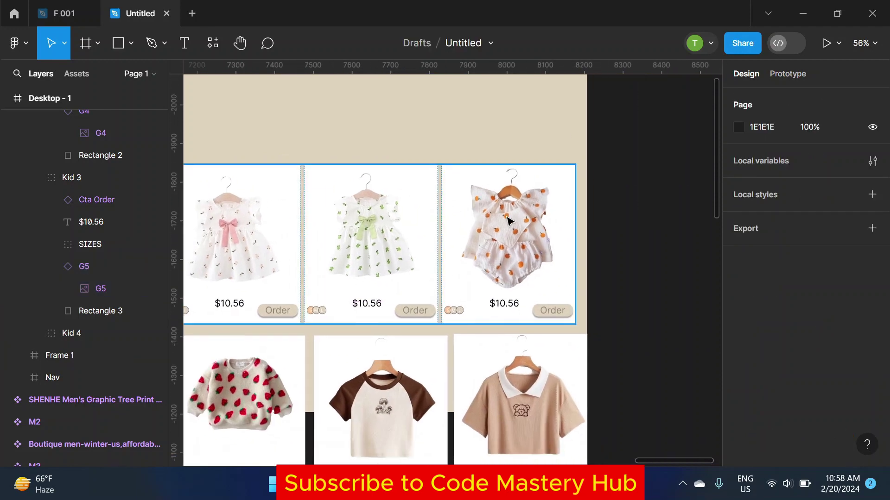
Step: Re-apply auto layout to the top row with a 20 gap between cards
{"action": "left_click", "coordinate": [508, 220]}
{"action": "scroll", "coordinate": [624, 206], "scroll_direction": "down", "scroll_amount": 1}
{"action": "scroll", "coordinate": [621, 214], "scroll_direction": "down", "scroll_amount": 3}
{"action": "left_click", "coordinate": [622, 214]}
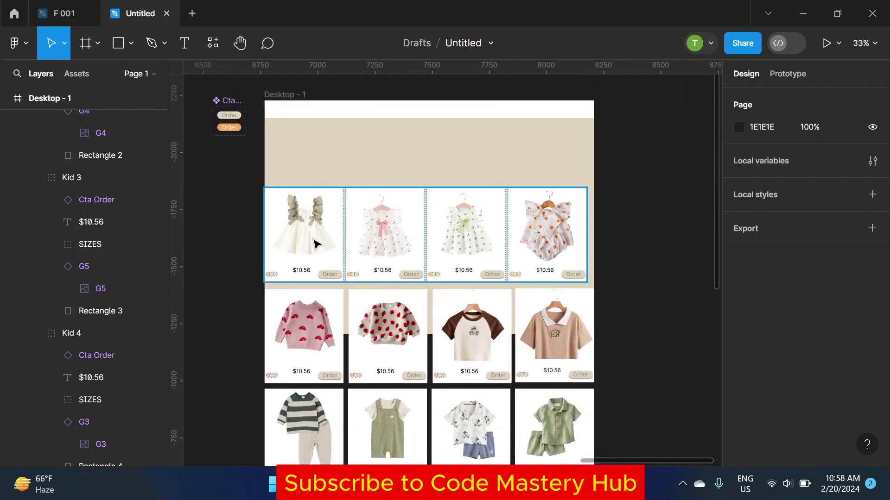
{"action": "key", "text": "shift+a"}
{"action": "left_click", "coordinate": [760, 326]}
{"action": "type", "text": "2"}
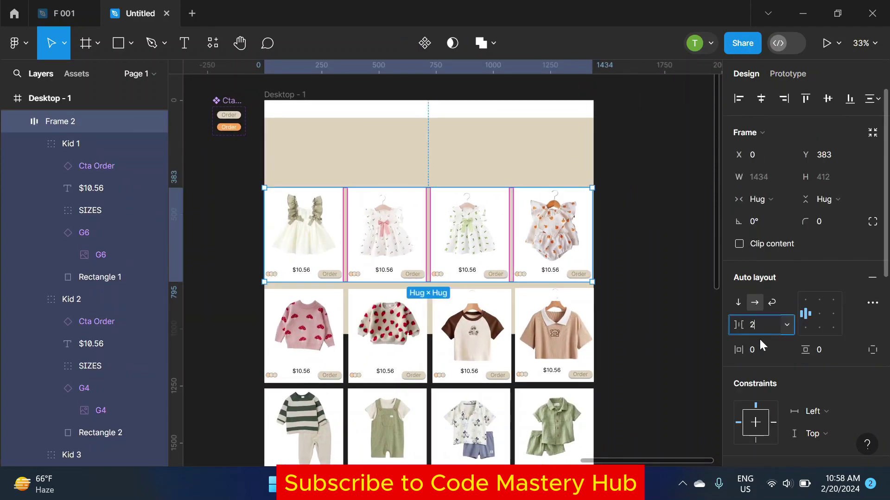
{"action": "type", "text": "0"}
{"action": "key", "text": "Return"}
{"action": "left_click", "coordinate": [661, 302]}
{"action": "left_click_drag", "start_coordinate": [662, 301], "coordinate": [293, 332]}
Step: Remove the second-row frame's auto layout and ungroup its cards
{"action": "key", "text": "shift+a"}
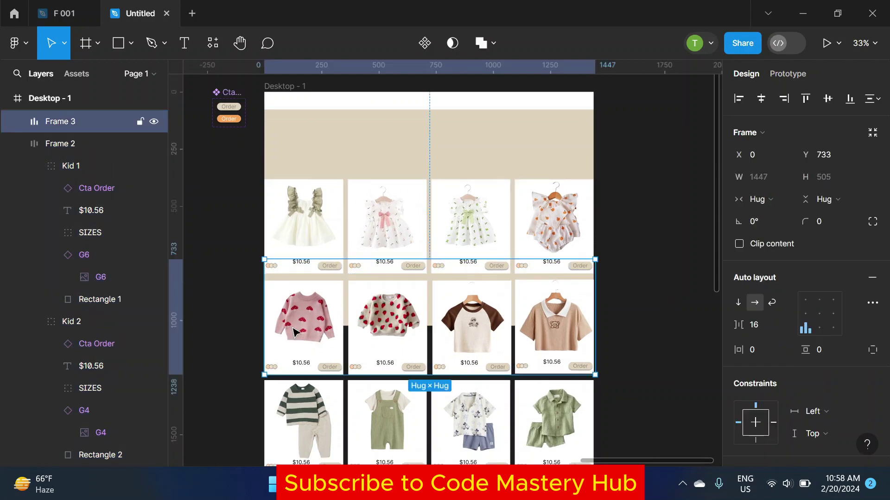
{"action": "left_click", "coordinate": [293, 331], "text": "ctrl"}
{"action": "scroll", "coordinate": [296, 324], "scroll_direction": "up", "scroll_amount": 3}
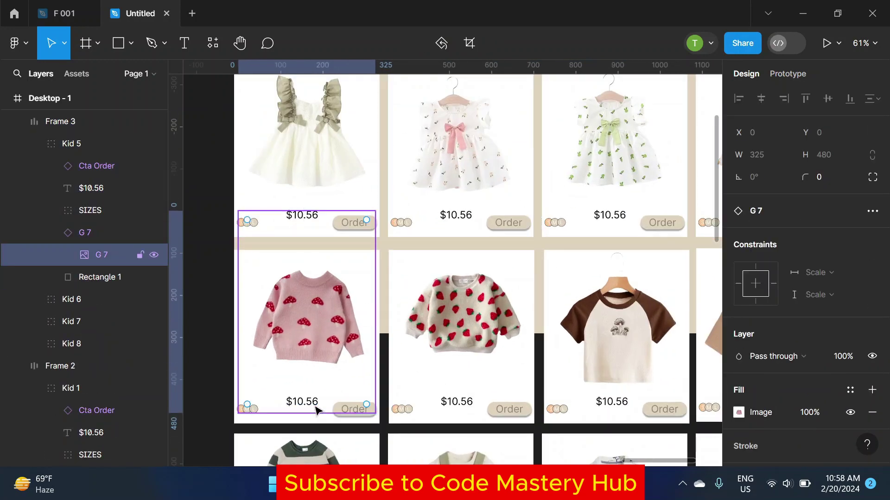
{"action": "key", "text": "Escape"}
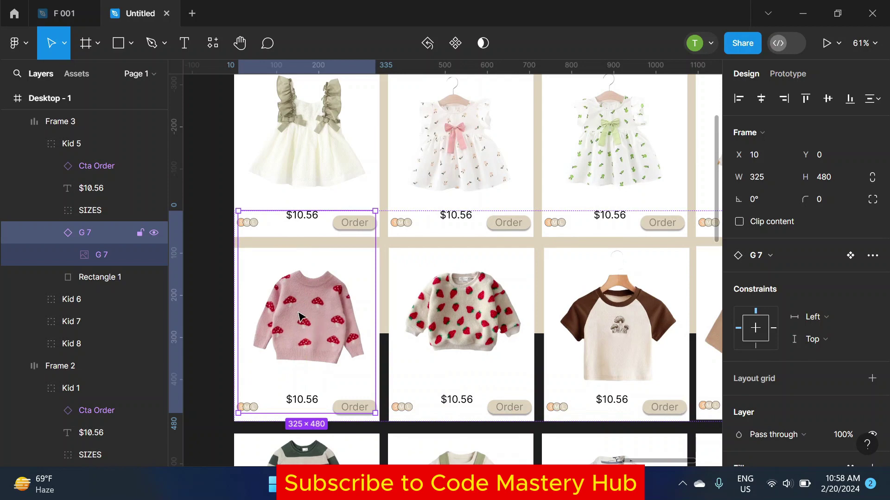
{"action": "scroll", "coordinate": [306, 250], "scroll_direction": "up", "scroll_amount": 1}
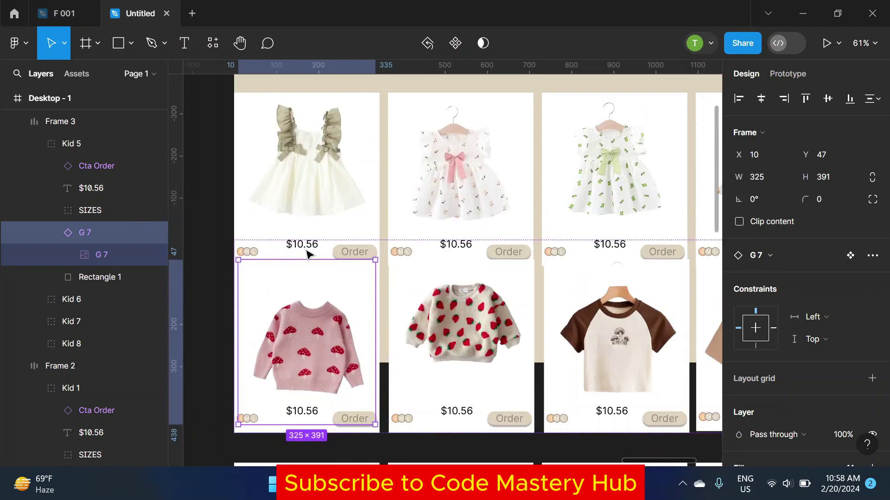
{"action": "left_click", "coordinate": [304, 299], "text": "ctrl"}
{"action": "left_click", "coordinate": [225, 301]}
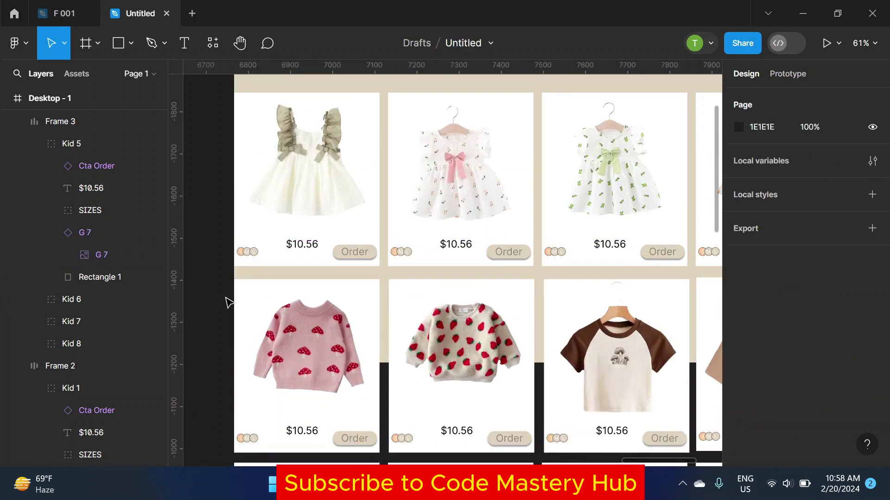
{"action": "left_click", "coordinate": [276, 309]}
{"action": "left_click", "coordinate": [872, 281]}
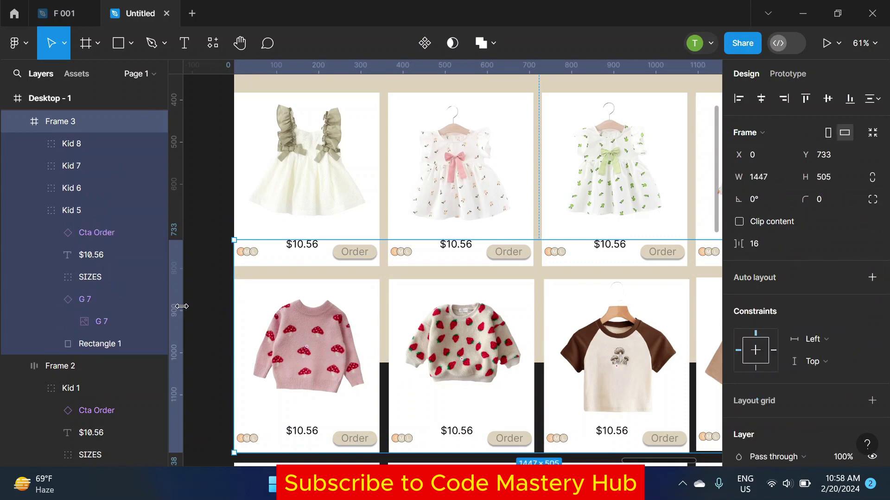
{"action": "right_click", "coordinate": [315, 332]}
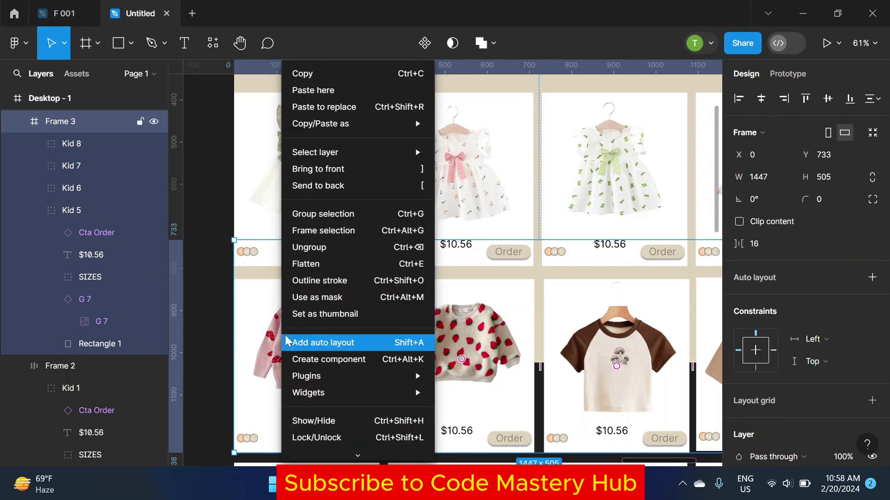
{"action": "left_click", "coordinate": [311, 247]}
Step: Shorten the pink sweater photo frame and align it inside its card
{"action": "left_click", "coordinate": [324, 334]}
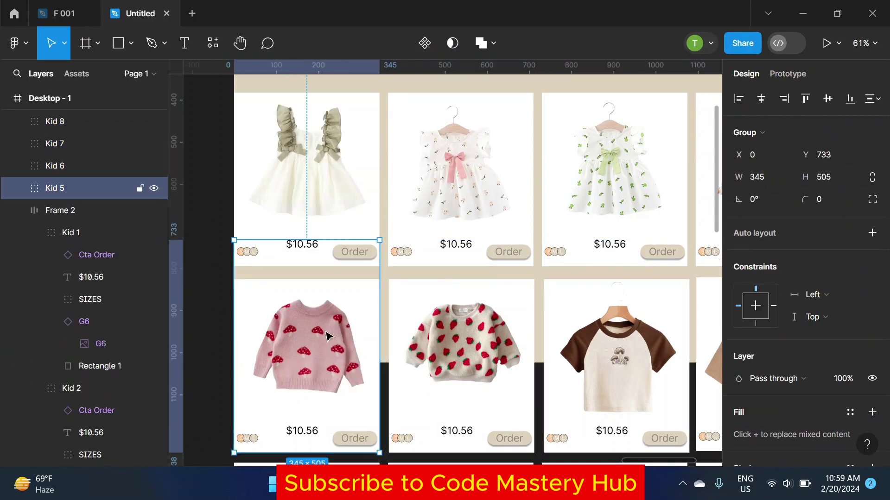
{"action": "double_click", "coordinate": [305, 245]}
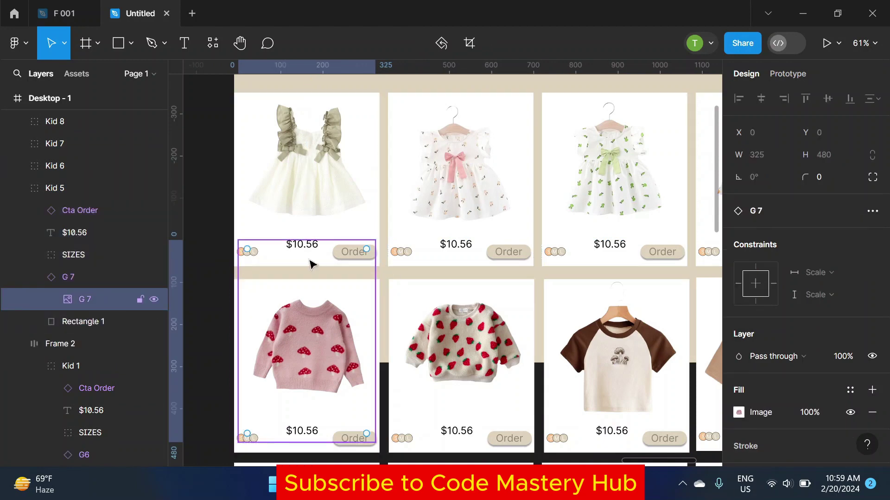
{"action": "key", "text": "Escape"}
{"action": "left_click_drag", "start_coordinate": [303, 271], "coordinate": [302, 283]}
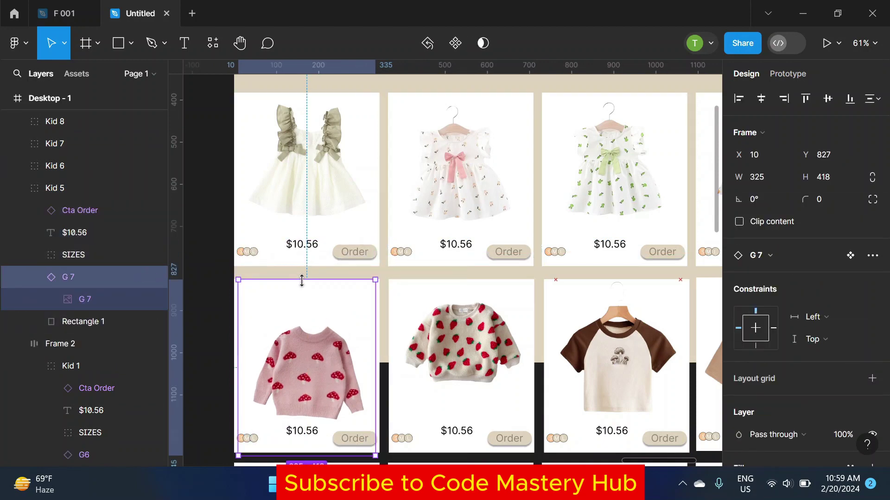
{"action": "scroll", "coordinate": [306, 303], "scroll_direction": "down", "scroll_amount": 1}
{"action": "scroll", "coordinate": [302, 408], "scroll_direction": "up", "scroll_amount": 3, "text": "ctrl"}
{"action": "left_click_drag", "start_coordinate": [315, 430], "coordinate": [315, 428]}
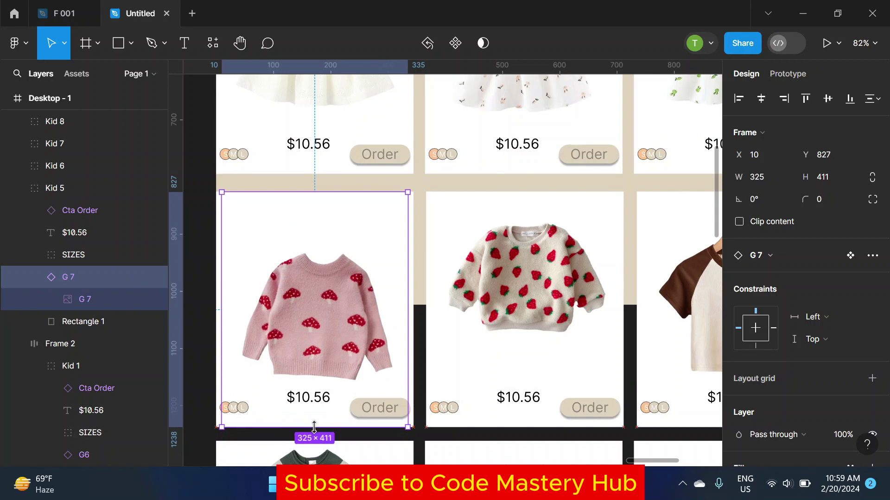
{"action": "left_click_drag", "start_coordinate": [314, 322], "coordinate": [313, 322]}
{"action": "scroll", "coordinate": [448, 311], "scroll_direction": "down", "scroll_amount": 3, "text": "ctrl"}
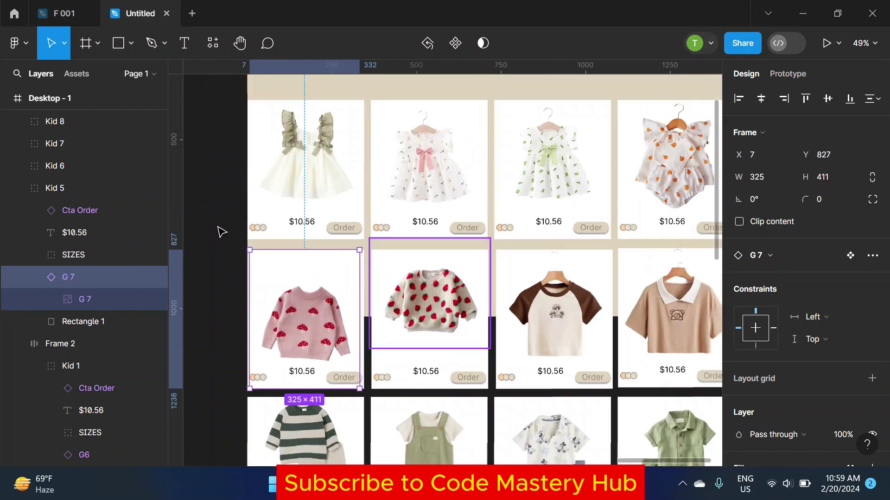
{"action": "scroll", "coordinate": [430, 307], "scroll_direction": "up", "scroll_amount": 1, "text": "ctrl"}
Step: Reposition, narrow and left-trim the strawberry sweater photo frame to align it
{"action": "double_click", "coordinate": [431, 307]}
{"action": "left_click_drag", "start_coordinate": [431, 302], "coordinate": [431, 309]}
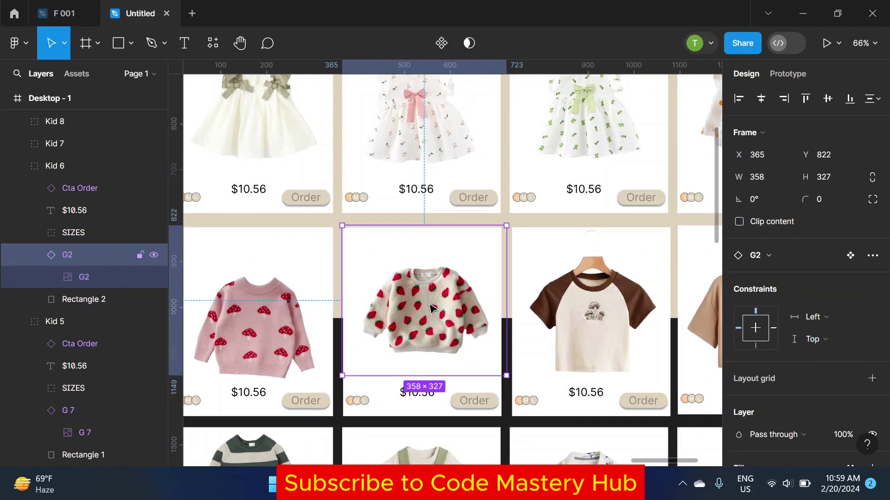
{"action": "left_click_drag", "start_coordinate": [501, 287], "coordinate": [498, 286]}
{"action": "scroll", "coordinate": [357, 294], "scroll_direction": "up", "scroll_amount": 3, "text": "ctrl"}
{"action": "scroll", "coordinate": [328, 292], "scroll_direction": "up", "scroll_amount": 3, "text": "ctrl"}
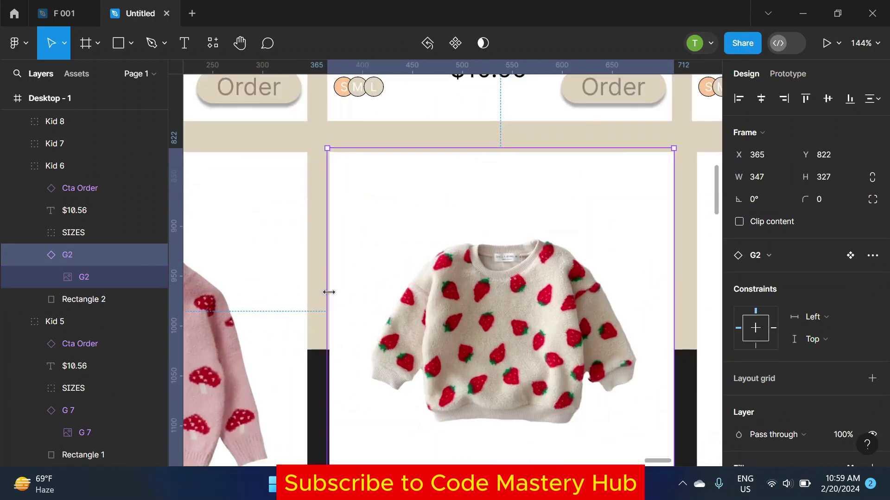
{"action": "left_click_drag", "start_coordinate": [328, 291], "coordinate": [333, 292]}
{"action": "scroll", "coordinate": [333, 292], "scroll_direction": "down", "scroll_amount": 3, "text": "ctrl"}
{"action": "scroll", "coordinate": [427, 188], "scroll_direction": "right", "scroll_amount": 1}
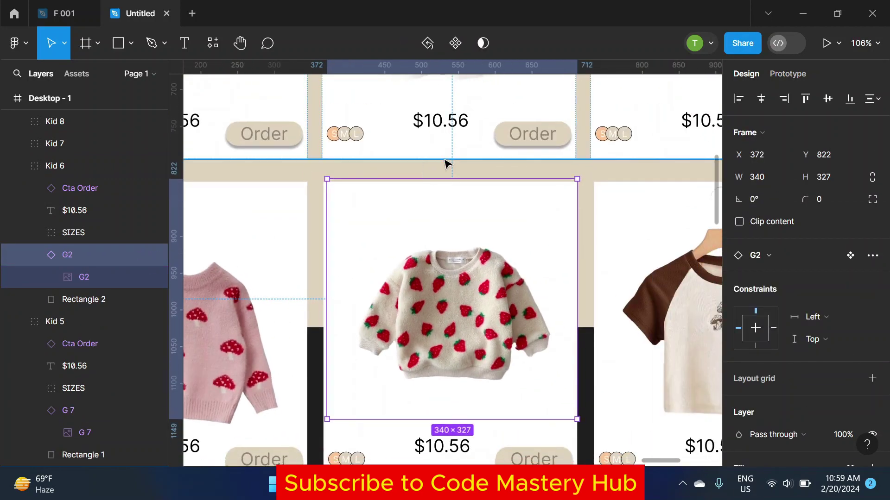
{"action": "left_click_drag", "start_coordinate": [447, 290], "coordinate": [446, 292]}
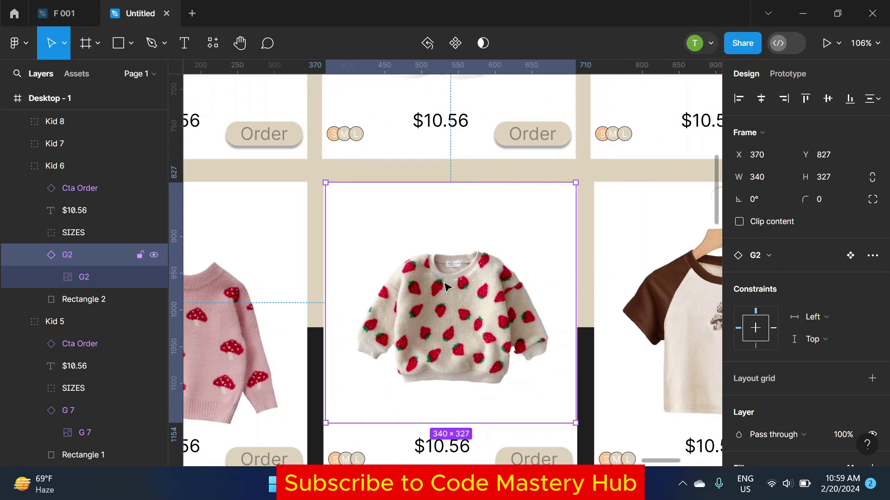
{"action": "scroll", "coordinate": [431, 271], "scroll_direction": "down", "scroll_amount": 2, "text": "ctrl"}
{"action": "scroll", "coordinate": [573, 271], "scroll_direction": "right", "scroll_amount": 3}
Step: Trim the bear shirt photo's top and bottom edges and align it in its card
{"action": "double_click", "coordinate": [474, 282]}
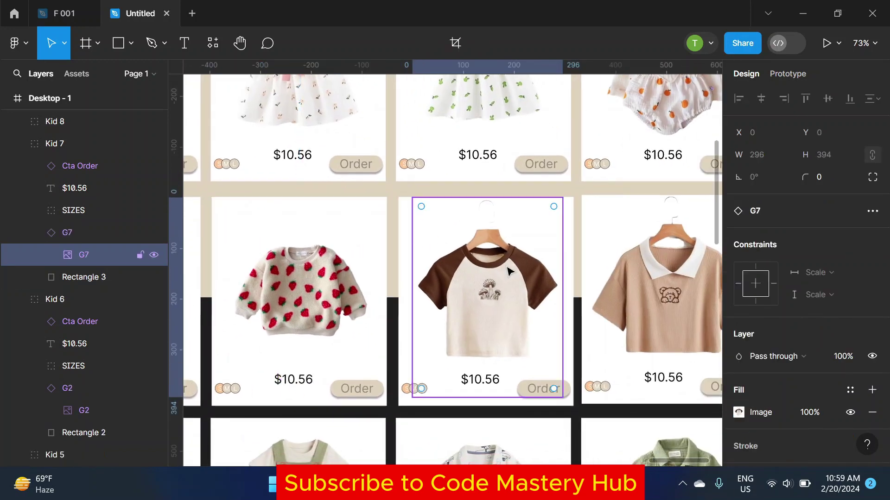
{"action": "left_click", "coordinate": [658, 272]}
{"action": "scroll", "coordinate": [658, 273], "scroll_direction": "right", "scroll_amount": 3}
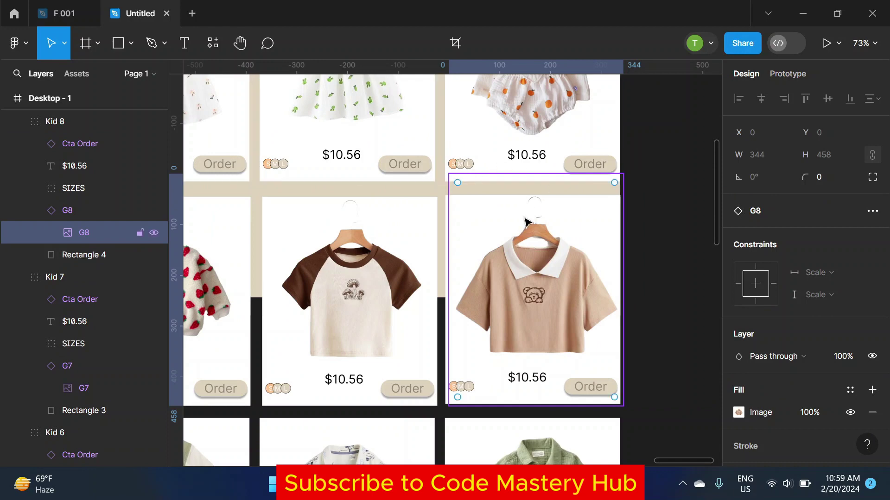
{"action": "scroll", "coordinate": [538, 185], "scroll_direction": "up", "scroll_amount": 1}
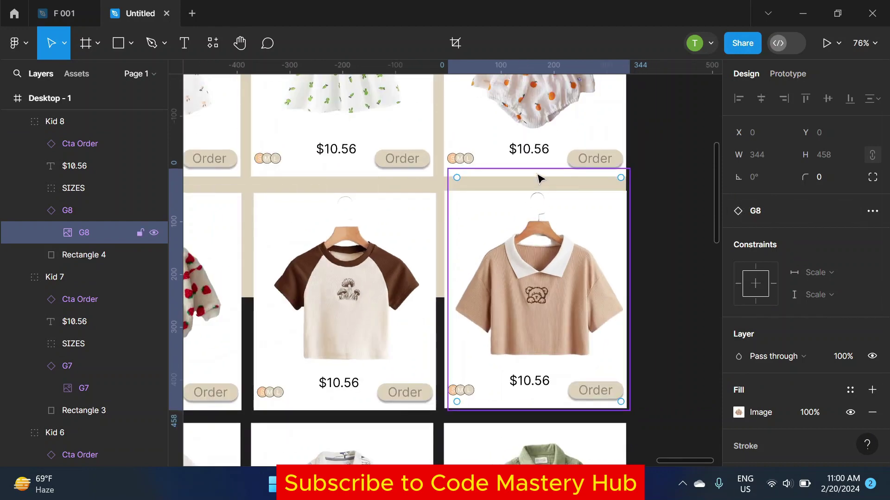
{"action": "scroll", "coordinate": [543, 174], "scroll_direction": "up", "scroll_amount": 5}
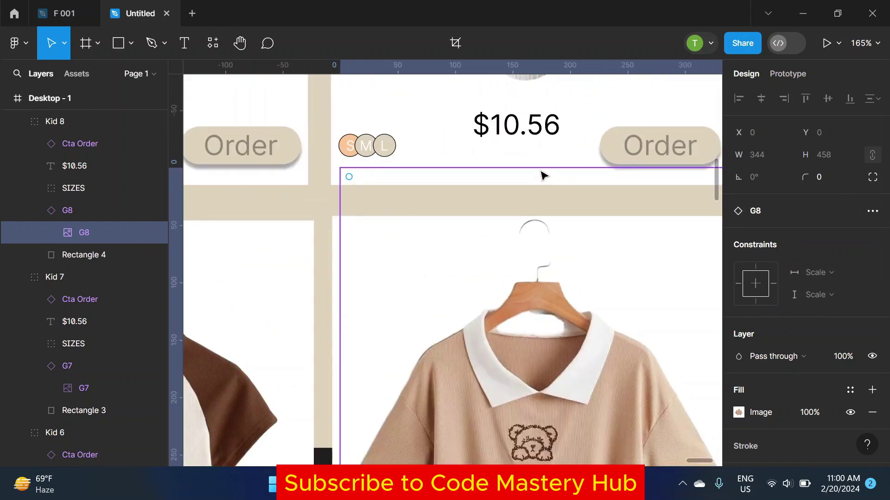
{"action": "scroll", "coordinate": [519, 188], "scroll_direction": "down", "scroll_amount": 3}
{"action": "scroll", "coordinate": [485, 200], "scroll_direction": "down", "scroll_amount": 2}
{"action": "scroll", "coordinate": [482, 185], "scroll_direction": "up", "scroll_amount": 4}
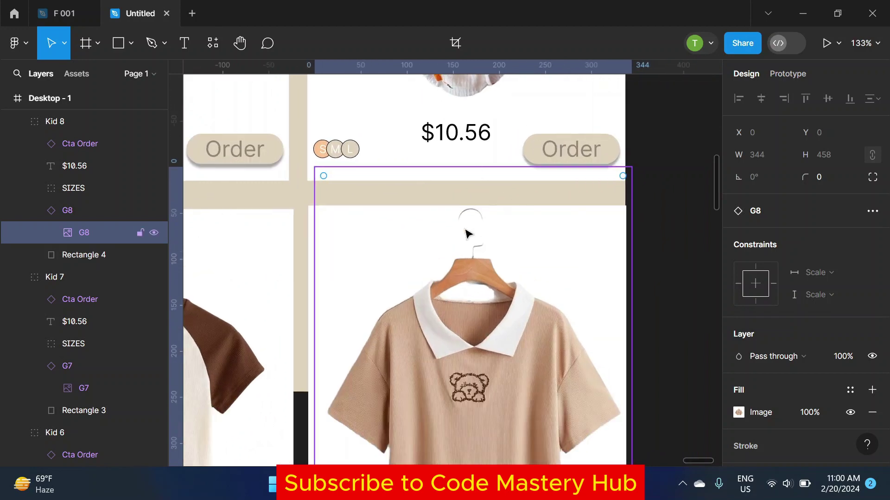
{"action": "left_click_drag", "start_coordinate": [467, 234], "coordinate": [467, 258]}
{"action": "left_click_drag", "start_coordinate": [469, 176], "coordinate": [467, 207]}
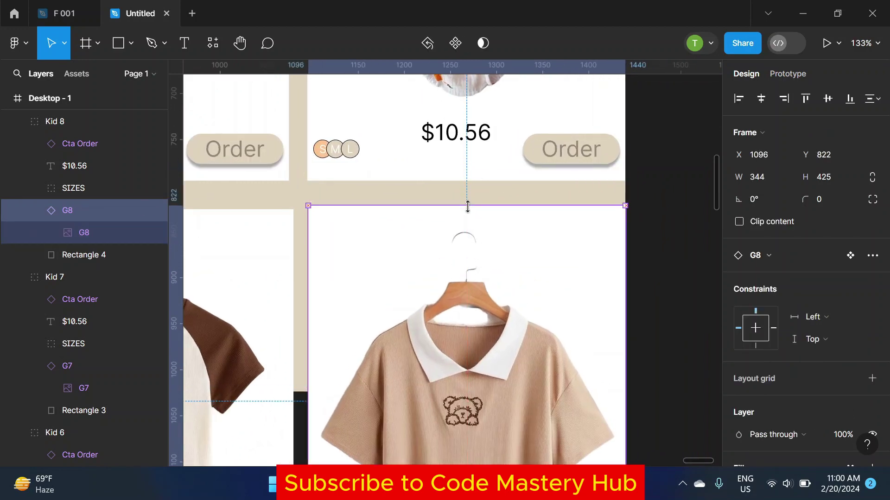
{"action": "scroll", "coordinate": [467, 206], "scroll_direction": "down", "scroll_amount": 3}
{"action": "left_click_drag", "start_coordinate": [458, 407], "coordinate": [459, 403]}
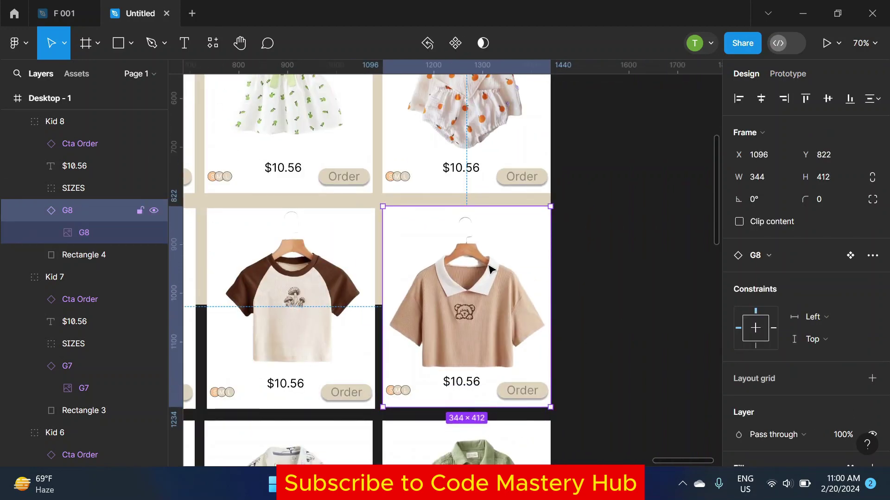
{"action": "left_click_drag", "start_coordinate": [490, 268], "coordinate": [459, 298]}
{"action": "left_click", "coordinate": [679, 298]}
{"action": "scroll", "coordinate": [612, 302], "scroll_direction": "down", "scroll_amount": 3}
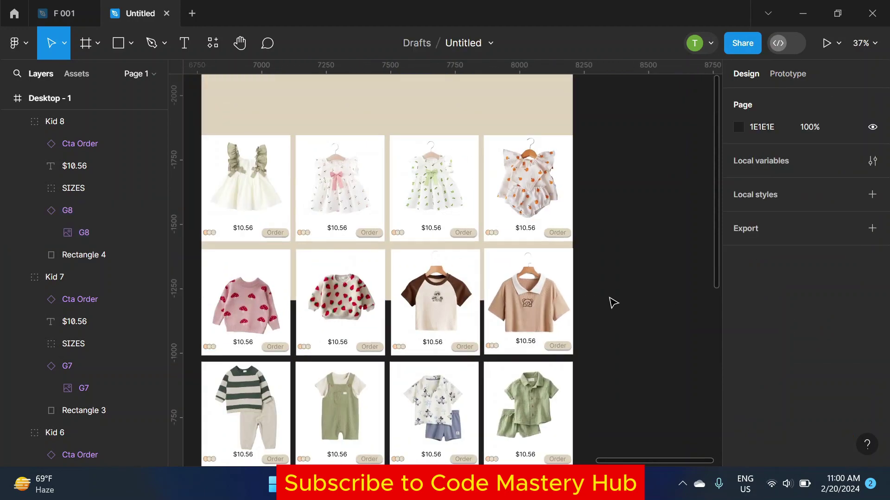
Step: Wrap the four second-row cards in an auto-layout frame
{"action": "left_click", "coordinate": [274, 280]}
{"action": "left_click", "coordinate": [341, 283], "text": "shift"}
{"action": "left_click", "coordinate": [436, 283], "text": "shift"}
{"action": "left_click", "coordinate": [501, 264], "text": "shift"}
{"action": "left_click", "coordinate": [872, 232]}
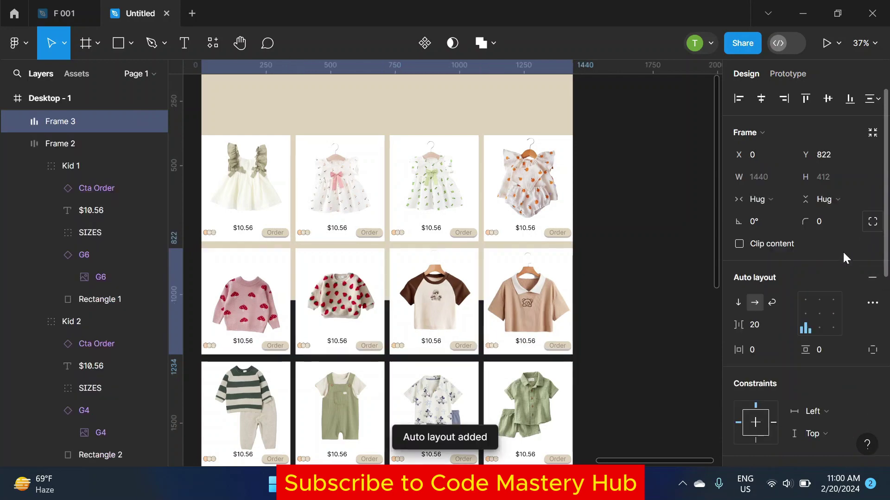
Step: Shorten the striped sweater (B1) photo frame toward 296×356
{"action": "left_click", "coordinate": [629, 282]}
{"action": "scroll", "coordinate": [575, 297], "scroll_direction": "down", "scroll_amount": 2}
{"action": "left_click", "coordinate": [258, 334], "text": "ctrl"}
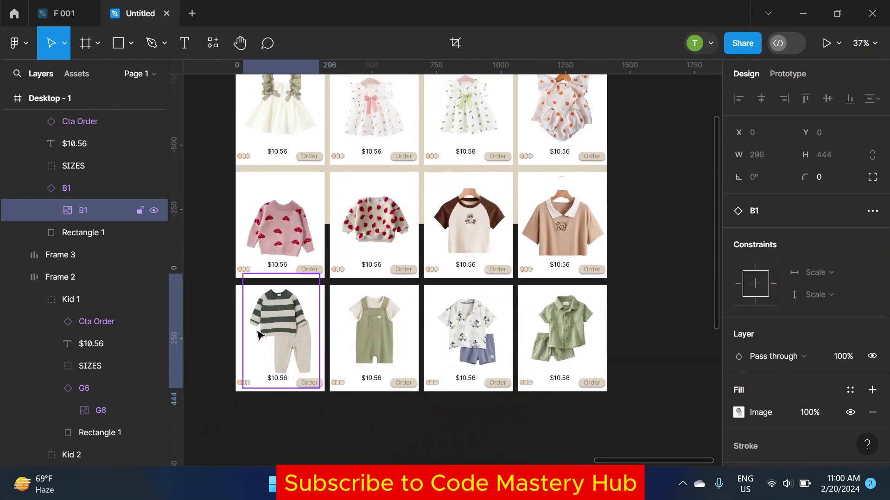
{"action": "scroll", "coordinate": [258, 334], "scroll_direction": "up", "scroll_amount": 3}
{"action": "key", "text": "shift+Return"}
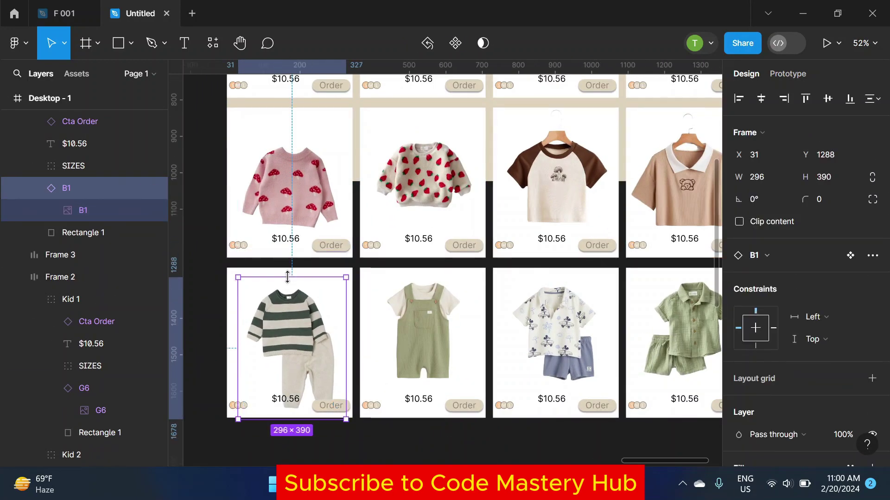
{"action": "left_click_drag", "start_coordinate": [289, 419], "coordinate": [290, 349]}
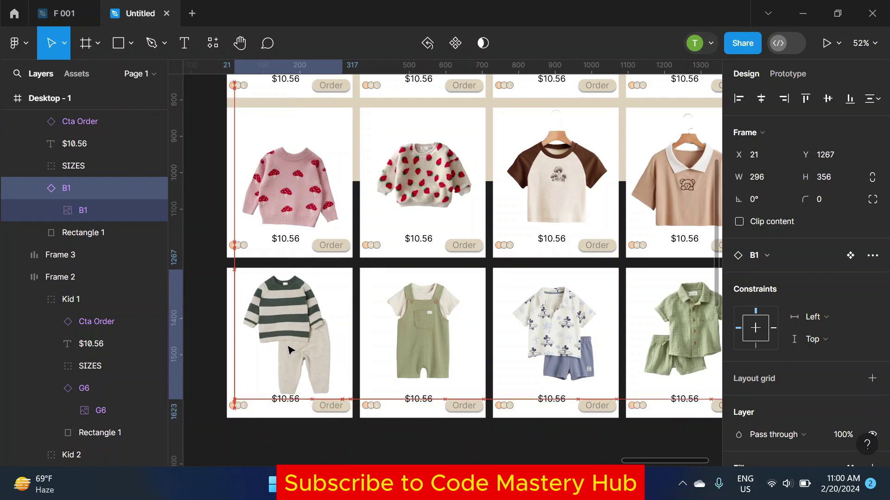
Step: Resize the printed shirt (B3) photo to 278×338 and align it in its card
{"action": "left_click", "coordinate": [427, 362]}
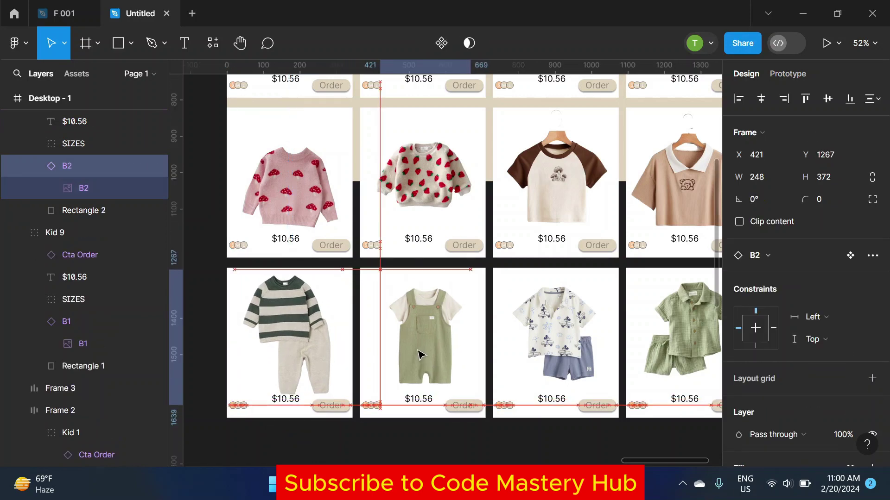
{"action": "scroll", "coordinate": [495, 350], "scroll_direction": "right", "scroll_amount": 2}
{"action": "left_click", "coordinate": [495, 350]}
{"action": "scroll", "coordinate": [486, 324], "scroll_direction": "up", "scroll_amount": 3}
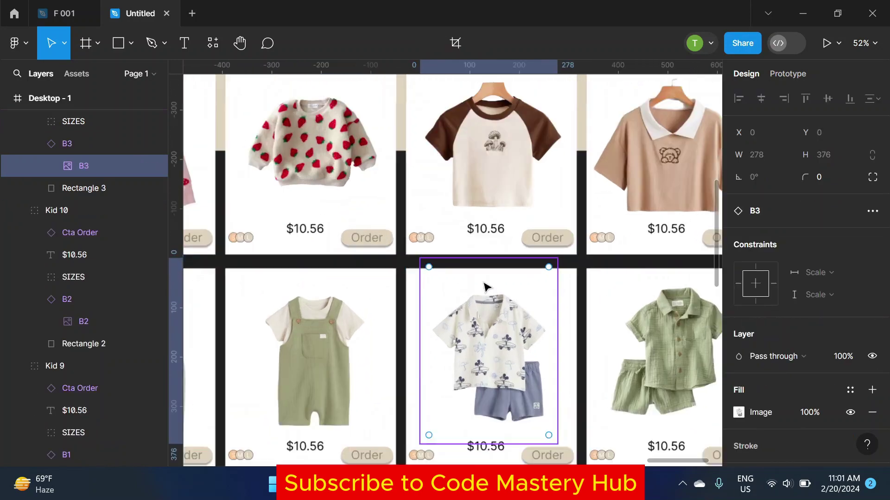
{"action": "left_click_drag", "start_coordinate": [487, 348], "coordinate": [500, 368]}
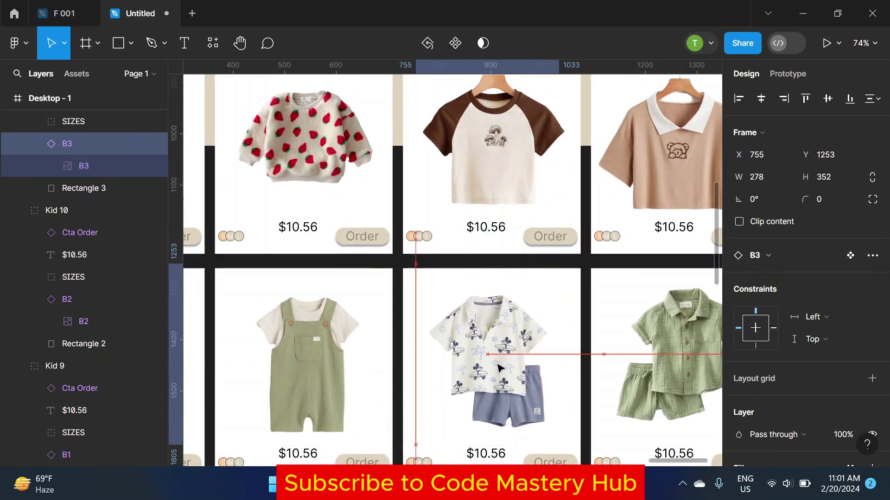
{"action": "scroll", "coordinate": [501, 368], "scroll_direction": "down", "scroll_amount": 3}
{"action": "left_click_drag", "start_coordinate": [500, 368], "coordinate": [562, 360]}
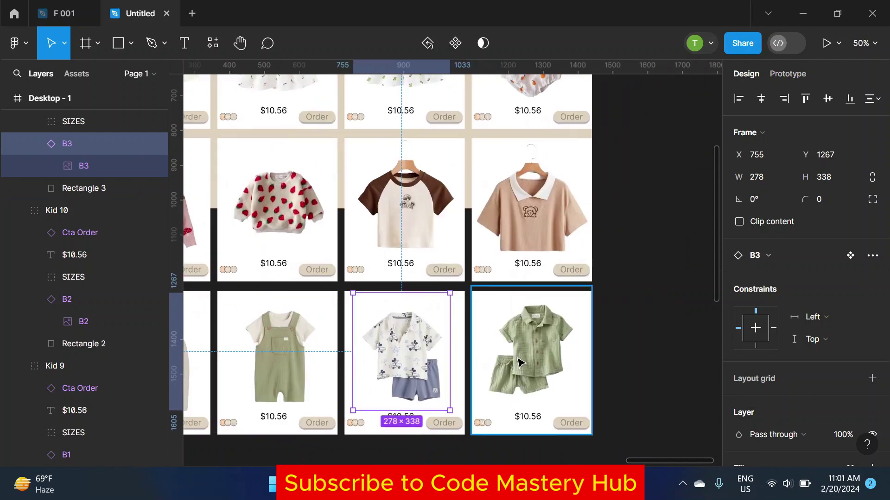
{"action": "key", "text": "Escape"}
{"action": "scroll", "coordinate": [329, 145], "scroll_direction": "up", "scroll_amount": 2}
{"action": "scroll", "coordinate": [532, 343], "scroll_direction": "down", "scroll_amount": 3}
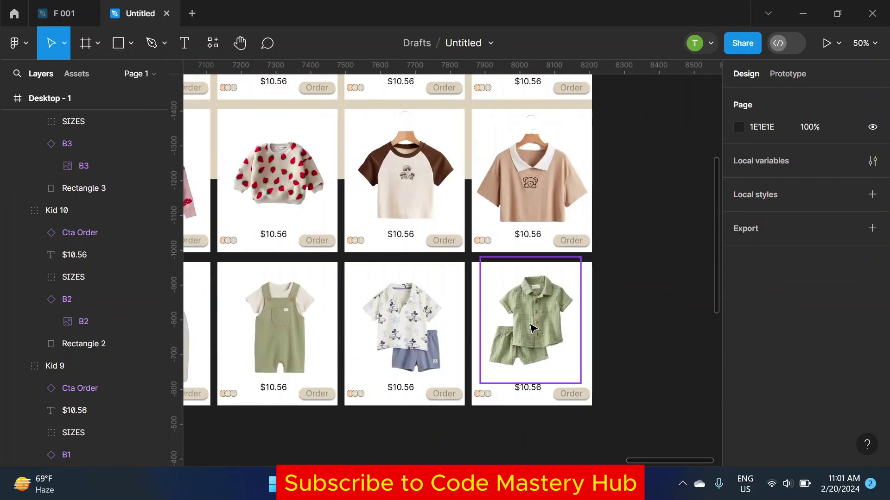
Step: Move and fit the green shirt-and-shorts (B4) photo to 289×363 within its card
{"action": "left_click", "coordinate": [532, 343]}
{"action": "scroll", "coordinate": [531, 343], "scroll_direction": "up", "scroll_amount": 3}
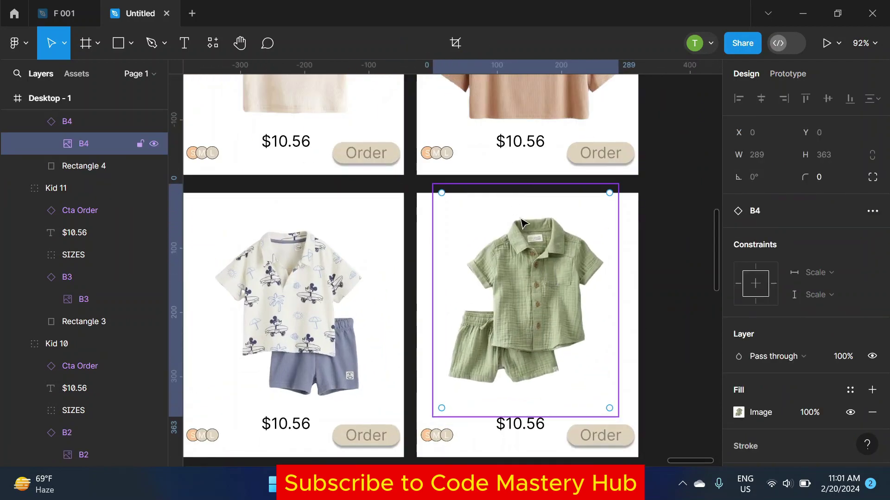
{"action": "left_click_drag", "start_coordinate": [497, 190], "coordinate": [525, 196]}
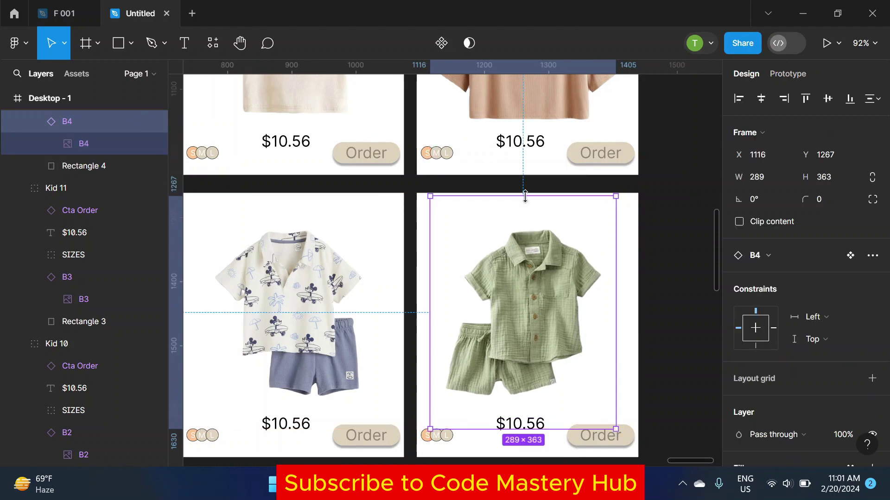
{"action": "scroll", "coordinate": [542, 281], "scroll_direction": "down", "scroll_amount": 4}
{"action": "scroll", "coordinate": [602, 252], "scroll_direction": "down", "scroll_amount": 2}
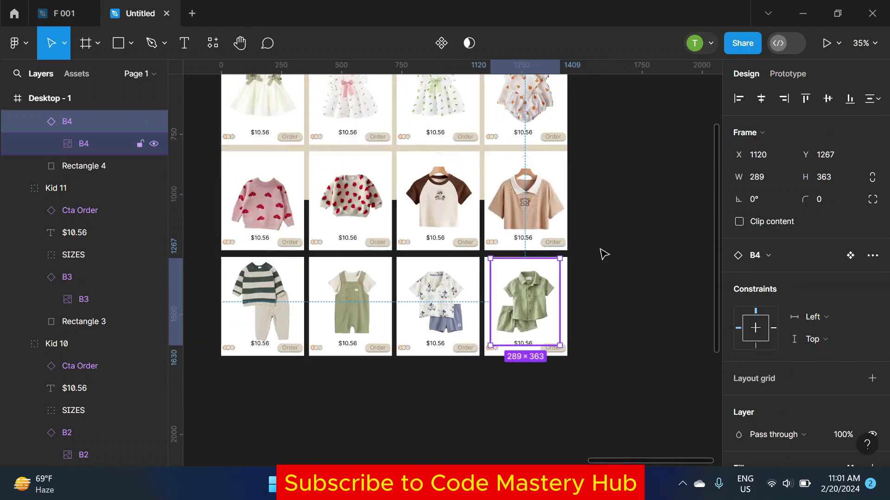
{"action": "left_click", "coordinate": [612, 280]}
{"action": "left_click_drag", "start_coordinate": [612, 280], "coordinate": [619, 309]}
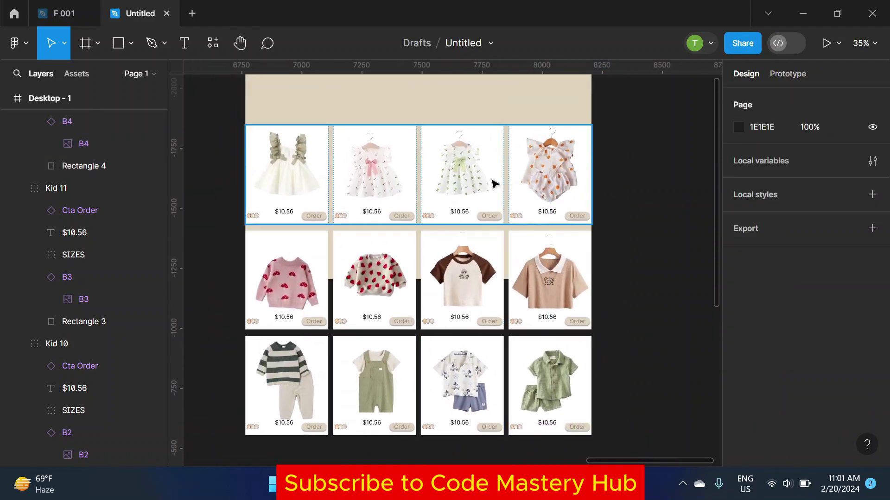
{"action": "scroll", "coordinate": [562, 199], "scroll_direction": "up", "scroll_amount": 3}
{"action": "scroll", "coordinate": [562, 199], "scroll_direction": "down", "scroll_amount": 3}
{"action": "scroll", "coordinate": [562, 199], "scroll_direction": "down", "scroll_amount": 2}
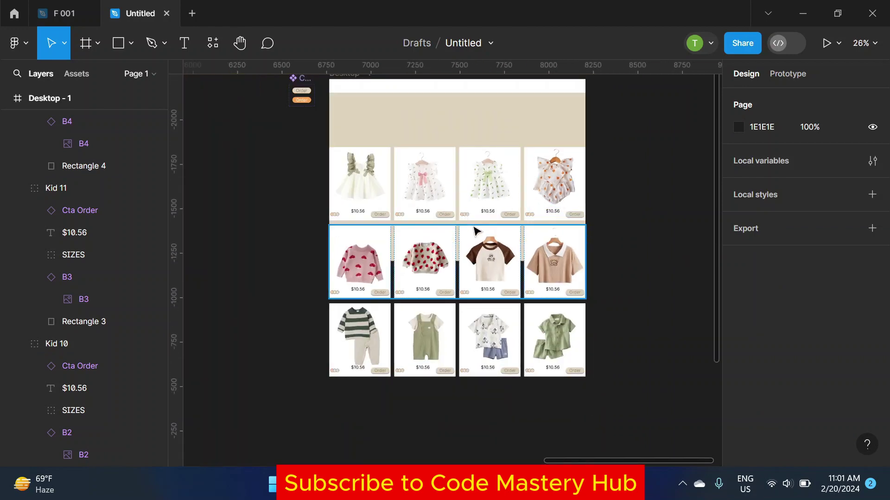
Step: Wrap the four bottom-row cards in an auto-layout frame
{"action": "left_click", "coordinate": [367, 361]}
{"action": "left_click", "coordinate": [424, 349], "text": "shift"}
{"action": "left_click", "coordinate": [489, 350], "text": "shift"}
{"action": "left_click", "coordinate": [558, 345], "text": "shift"}
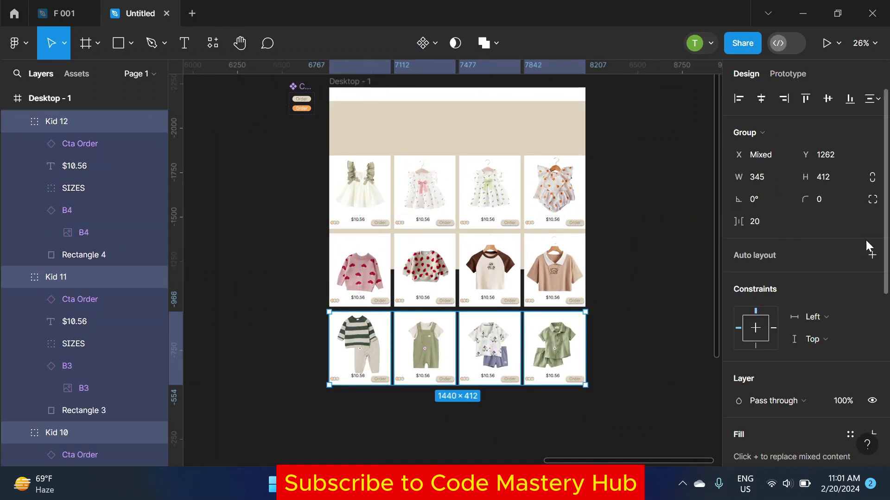
{"action": "left_click", "coordinate": [871, 254]}
{"action": "left_click", "coordinate": [689, 312]}
Step: Stack the three card rows in a vertical auto layout with a 20 gap
{"action": "scroll", "coordinate": [370, 220], "scroll_direction": "up", "scroll_amount": 1}
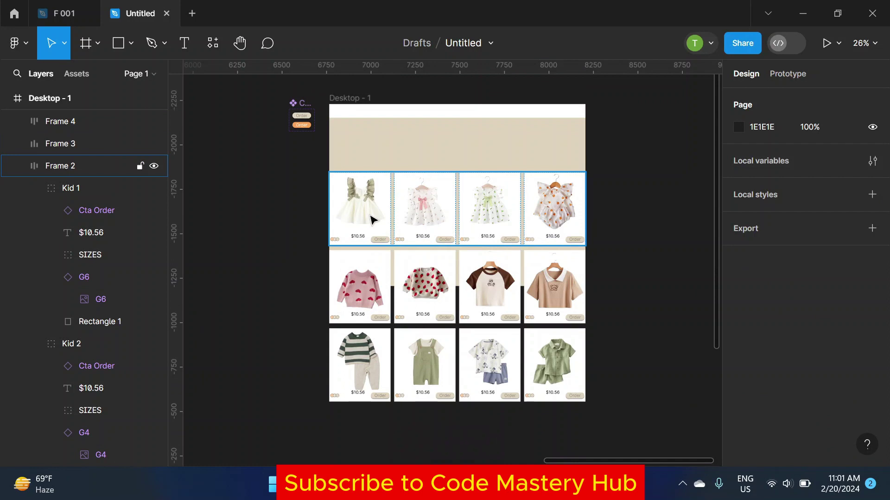
{"action": "left_click", "coordinate": [373, 220]}
{"action": "left_click", "coordinate": [362, 285], "text": "shift"}
{"action": "left_click", "coordinate": [348, 363], "text": "shift"}
{"action": "left_click", "coordinate": [872, 300]}
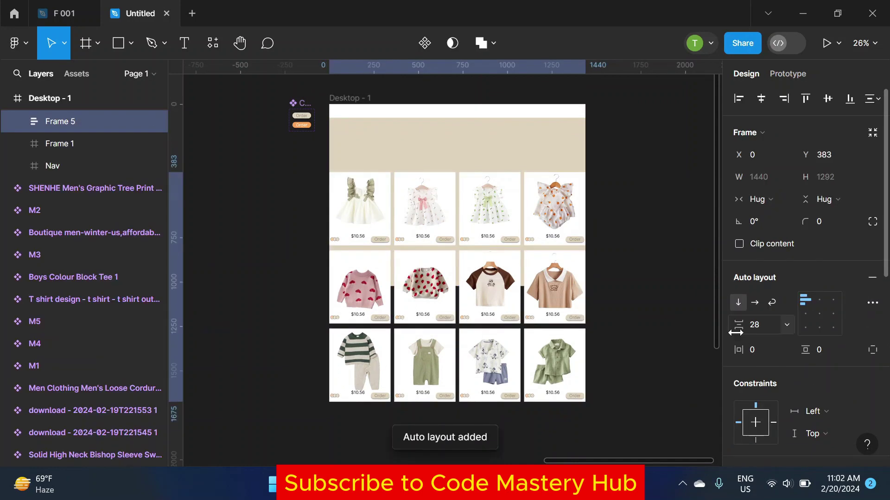
{"action": "mouse_move", "coordinate": [739, 325]}
{"action": "left_mouse_down"}
{"action": "mouse_move", "coordinate": [727, 338]}
{"action": "mouse_move", "coordinate": [699, 291]}
{"action": "left_mouse_up"}
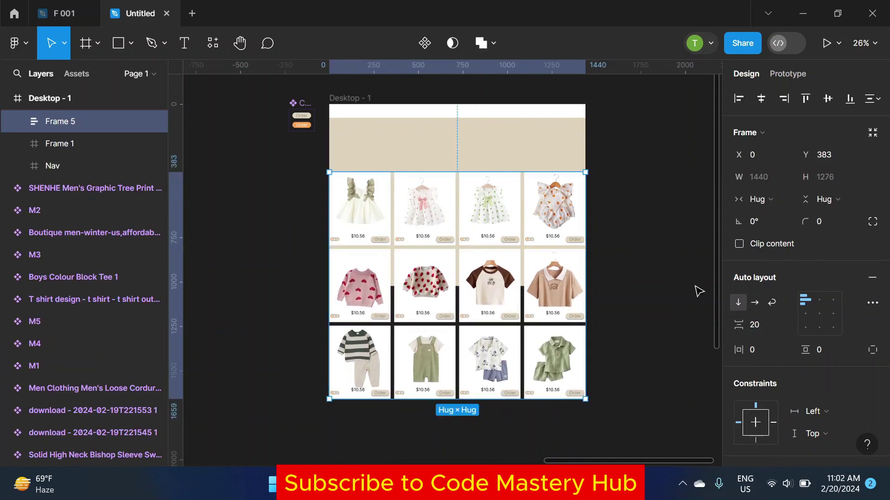
Step: Clip Desktop - 1 to 1440×1024 and set its prototype overflow scrolling
{"action": "left_click", "coordinate": [666, 271]}
{"action": "left_click", "coordinate": [355, 90]}
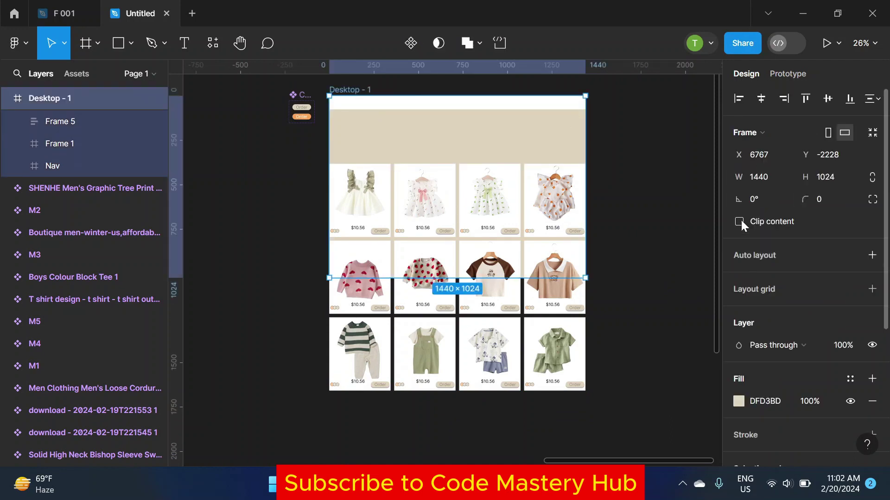
{"action": "left_click", "coordinate": [740, 221]}
{"action": "left_click", "coordinate": [788, 73]}
{"action": "left_click", "coordinate": [877, 195]}
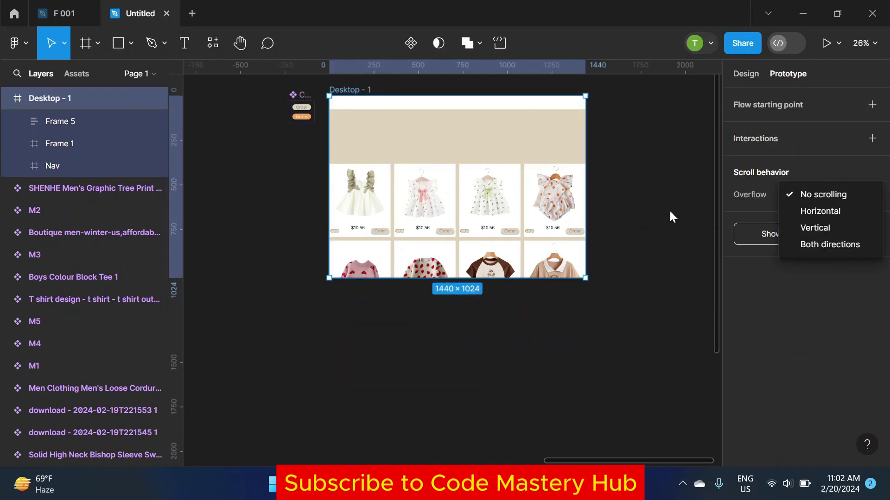
{"action": "left_click", "coordinate": [844, 228]}
{"action": "key", "text": "Escape"}
Step: Preview the prototype in Fill screen mode, scroll through the grid, then close it
{"action": "left_click", "coordinate": [827, 42]}
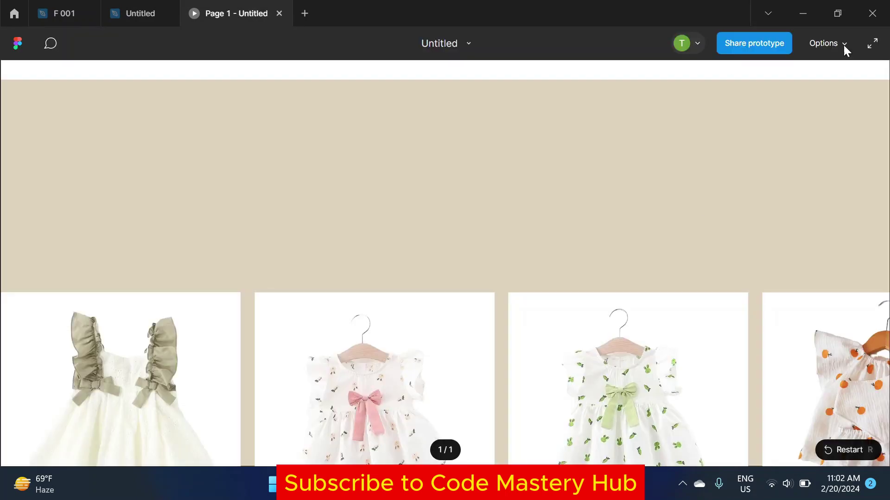
{"action": "left_click", "coordinate": [844, 44]}
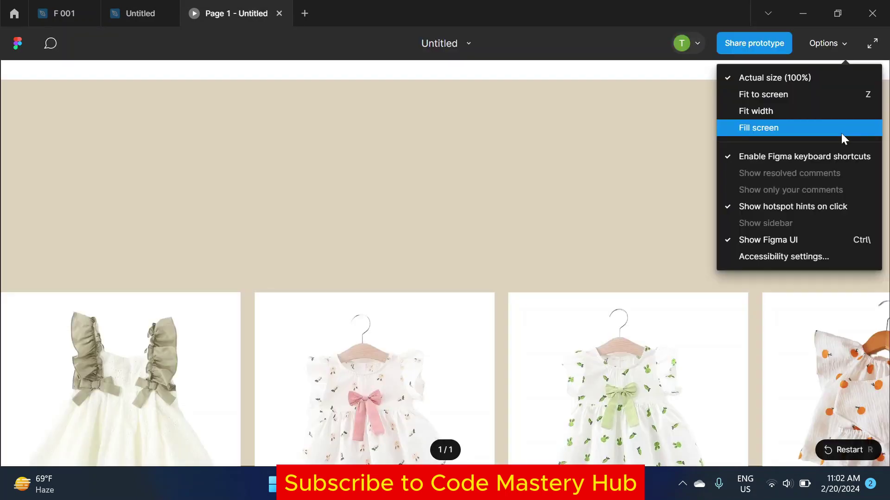
{"action": "left_click", "coordinate": [841, 135]}
{"action": "scroll", "coordinate": [661, 240], "scroll_direction": "down", "scroll_amount": 5}
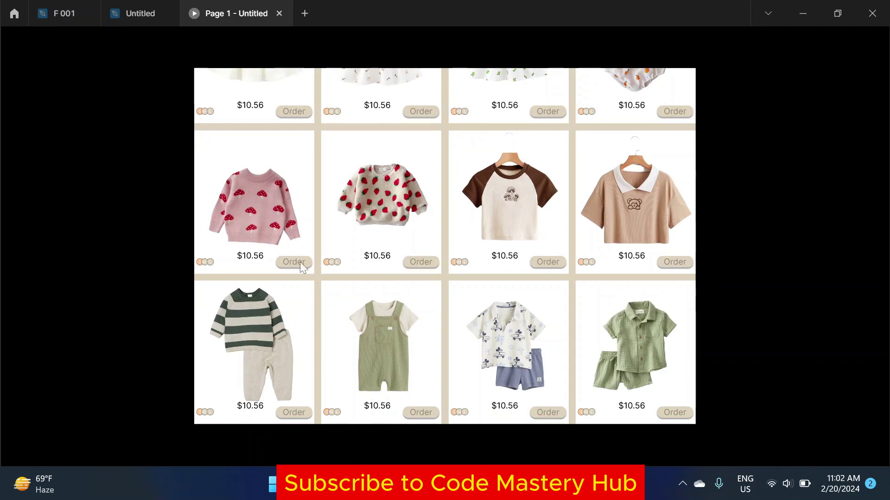
{"action": "scroll", "coordinate": [524, 257], "scroll_direction": "up", "scroll_amount": 5}
{"action": "scroll", "coordinate": [764, 216], "scroll_direction": "down", "scroll_amount": 3}
{"action": "scroll", "coordinate": [750, 202], "scroll_direction": "up", "scroll_amount": 3}
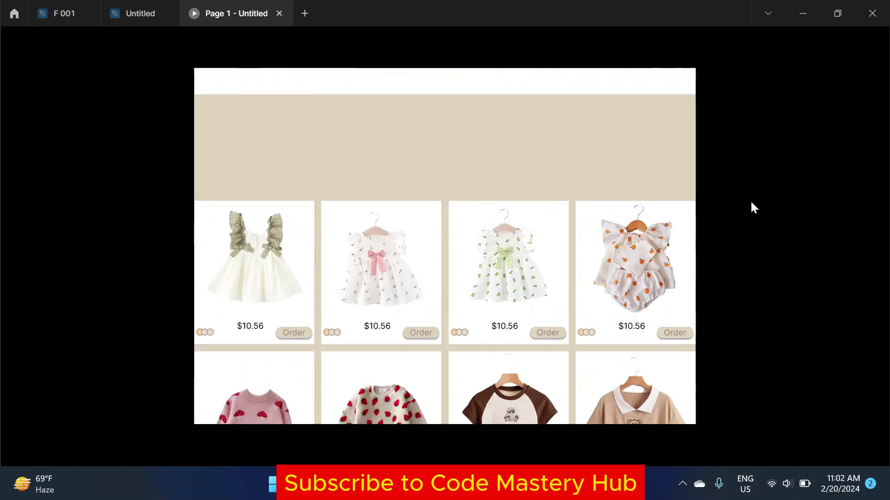
{"action": "scroll", "coordinate": [703, 263], "scroll_direction": "down", "scroll_amount": 2}
{"action": "scroll", "coordinate": [702, 262], "scroll_direction": "down", "scroll_amount": 3}
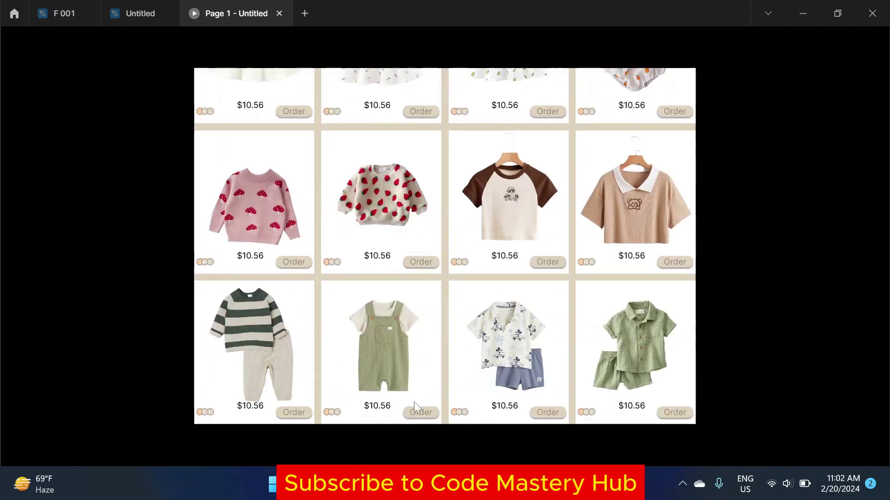
{"action": "scroll", "coordinate": [453, 271], "scroll_direction": "up", "scroll_amount": 5}
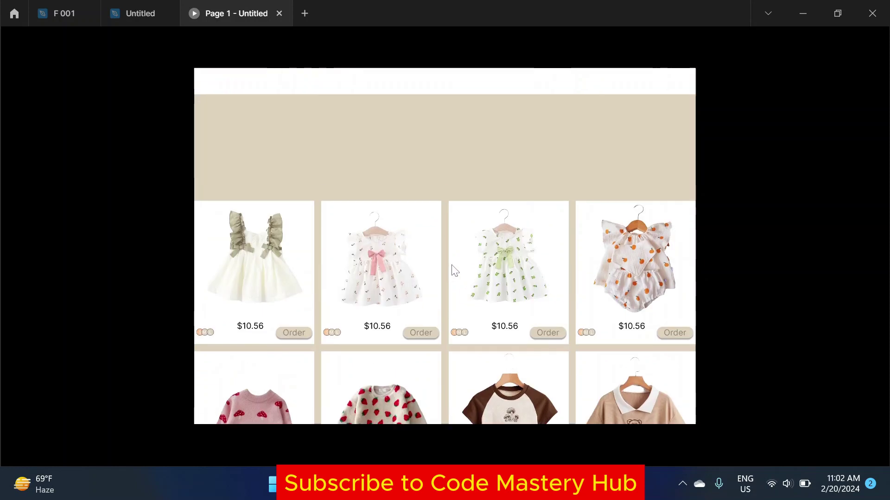
{"action": "left_click", "coordinate": [279, 14]}
Step: Turn off Clip content on Desktop - 1 so all three card rows show
{"action": "scroll", "coordinate": [345, 182], "scroll_direction": "down", "scroll_amount": 2}
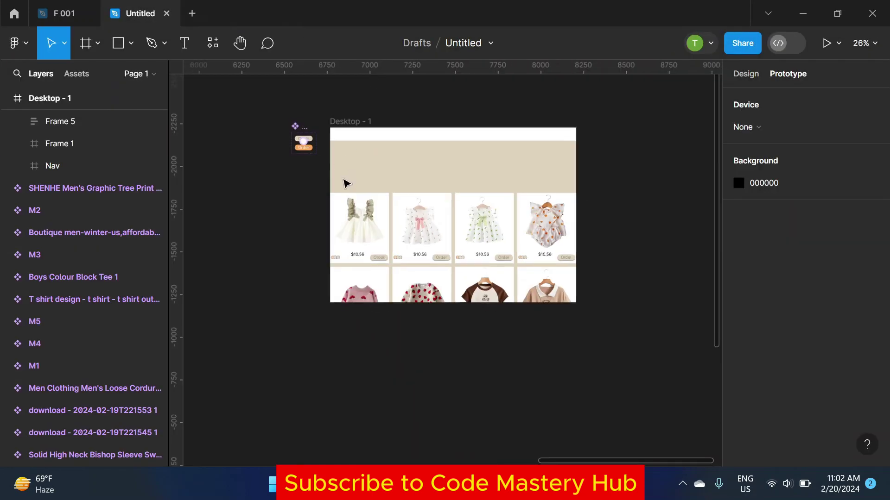
{"action": "left_click", "coordinate": [355, 134]}
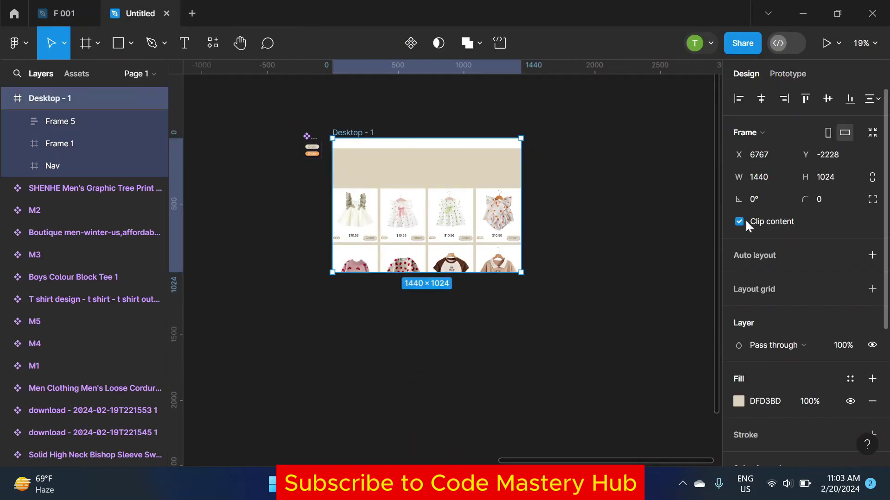
{"action": "left_click", "coordinate": [741, 221]}
{"action": "left_click", "coordinate": [578, 202]}
{"action": "scroll", "coordinate": [395, 246], "scroll_direction": "up", "scroll_amount": 2, "text": "ctrl"}
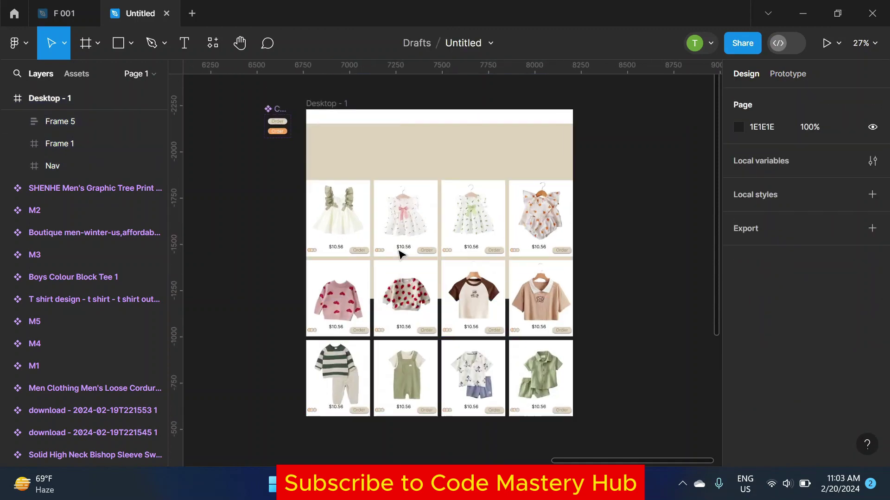
{"action": "left_click_drag", "start_coordinate": [437, 234], "coordinate": [425, 262]}
{"action": "scroll", "coordinate": [431, 187], "scroll_direction": "up", "scroll_amount": 2, "text": "ctrl"}
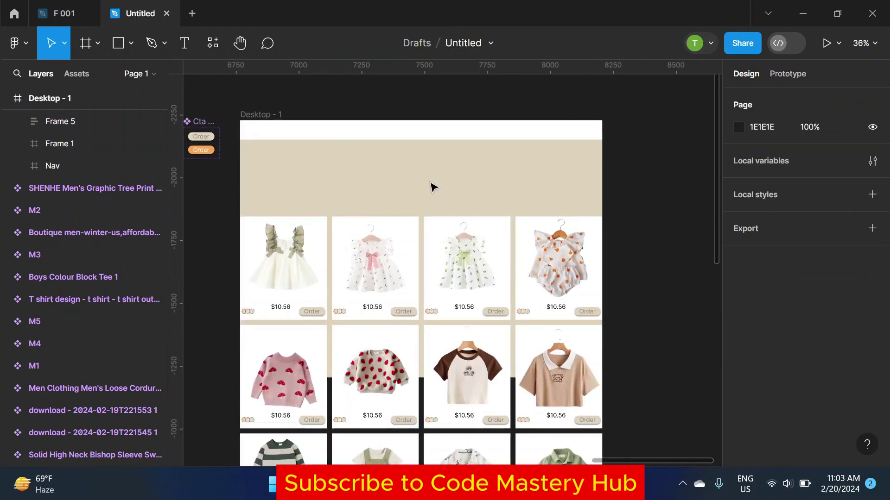
{"action": "scroll", "coordinate": [436, 187], "scroll_direction": "down", "scroll_amount": 1}
{"action": "scroll", "coordinate": [417, 310], "scroll_direction": "down", "scroll_amount": 5}
{"action": "scroll", "coordinate": [391, 281], "scroll_direction": "up", "scroll_amount": 1, "text": "ctrl"}
{"action": "scroll", "coordinate": [389, 282], "scroll_direction": "up", "scroll_amount": 2, "text": "ctrl"}
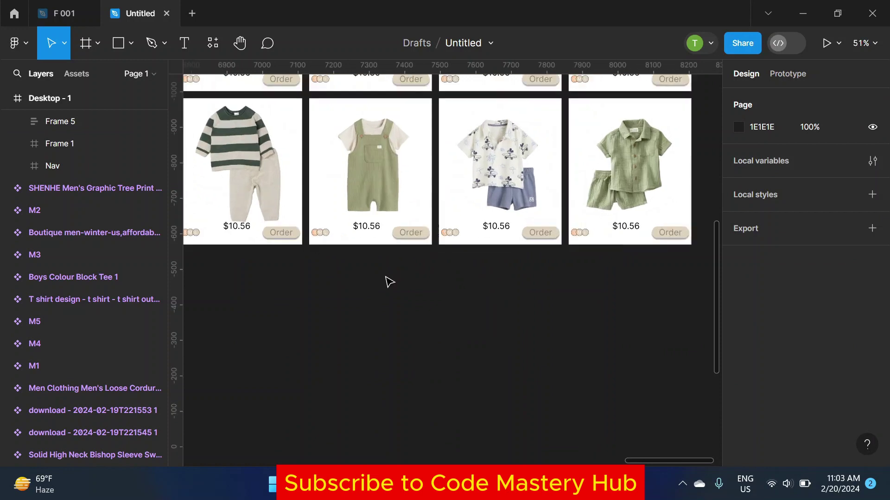
Step: Switch the shape tool to Ellipse
{"action": "left_click", "coordinate": [131, 42]}
{"action": "left_click", "coordinate": [95, 128]}
{"action": "scroll", "coordinate": [383, 254], "scroll_direction": "up", "scroll_amount": 5, "text": "ctrl"}
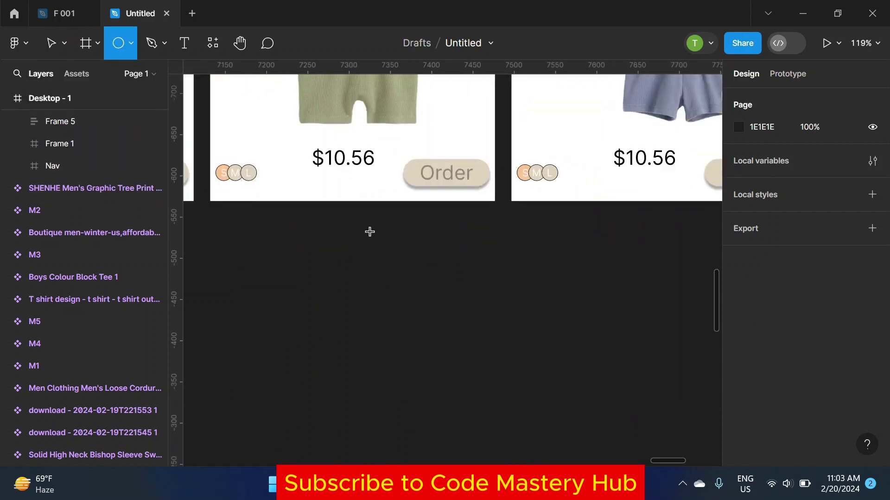
Step: Draw a small circle below the grid with peach FBC594 fill and duplicate it to the right
{"action": "left_click_drag", "start_coordinate": [370, 228], "coordinate": [379, 241]}
{"action": "scroll", "coordinate": [394, 251], "scroll_direction": "up", "scroll_amount": 5, "text": "ctrl"}
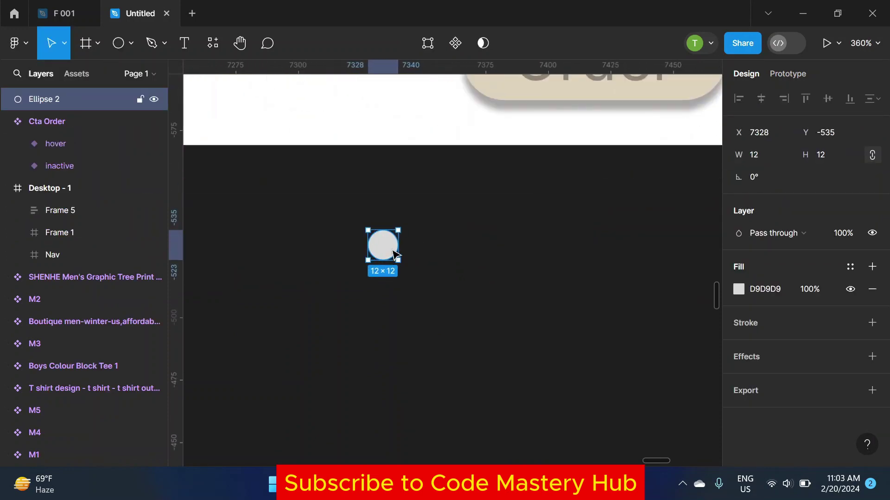
{"action": "left_click", "coordinate": [739, 291]}
{"action": "left_click", "coordinate": [656, 399]}
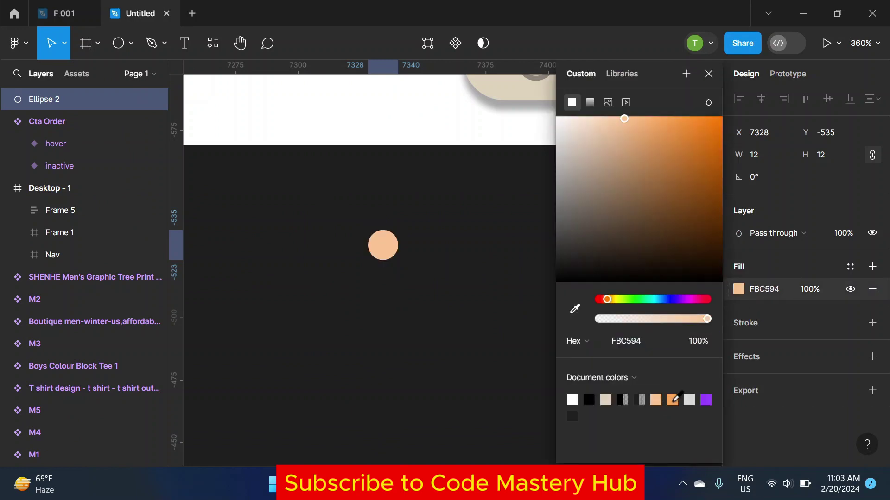
{"action": "left_click", "coordinate": [708, 73]}
{"action": "left_click_drag", "start_coordinate": [386, 249], "coordinate": [426, 248], "text": "alt"}
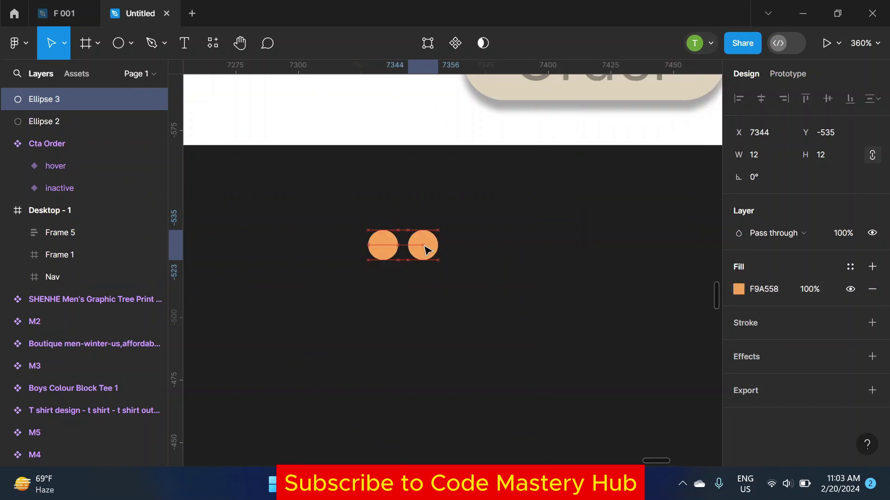
Step: Add the number '1' at font size 9, centred in the first circle
{"action": "left_click", "coordinate": [384, 252]}
{"action": "key", "text": "t"}
{"action": "type", "text": "1"}
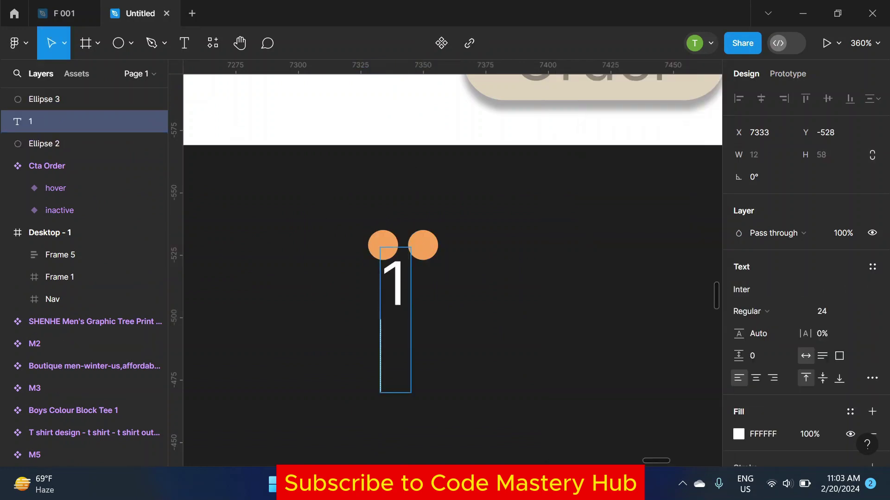
{"action": "left_click", "coordinate": [834, 311]}
{"action": "left_click", "coordinate": [839, 168]}
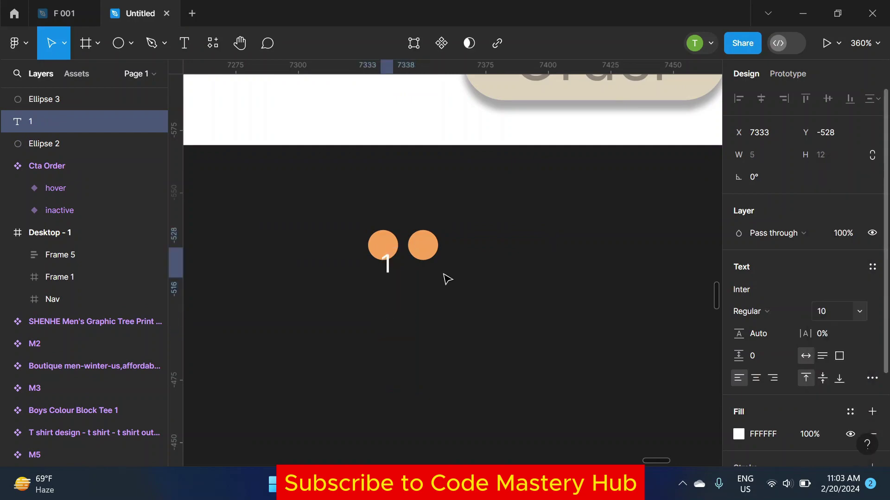
{"action": "left_click_drag", "start_coordinate": [391, 267], "coordinate": [388, 257]}
{"action": "scroll", "coordinate": [388, 257], "scroll_direction": "up", "scroll_amount": 5, "text": "ctrl"}
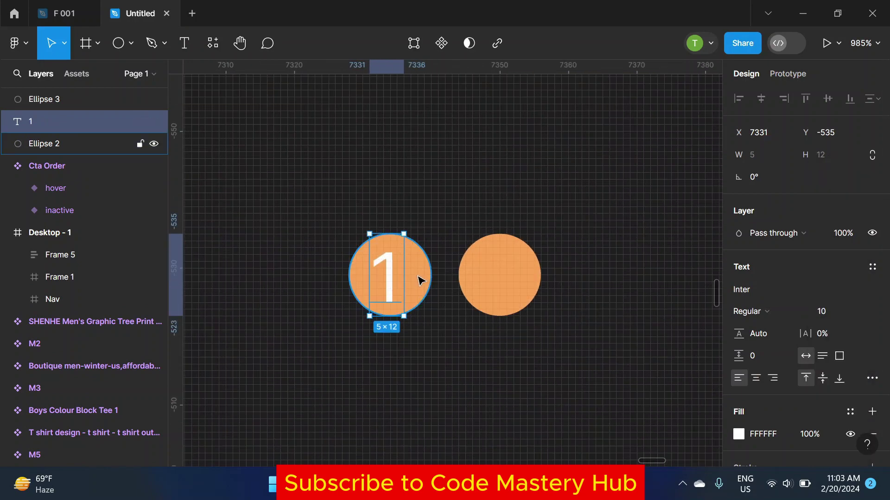
{"action": "left_click", "coordinate": [833, 310]}
{"action": "left_click", "coordinate": [621, 317]}
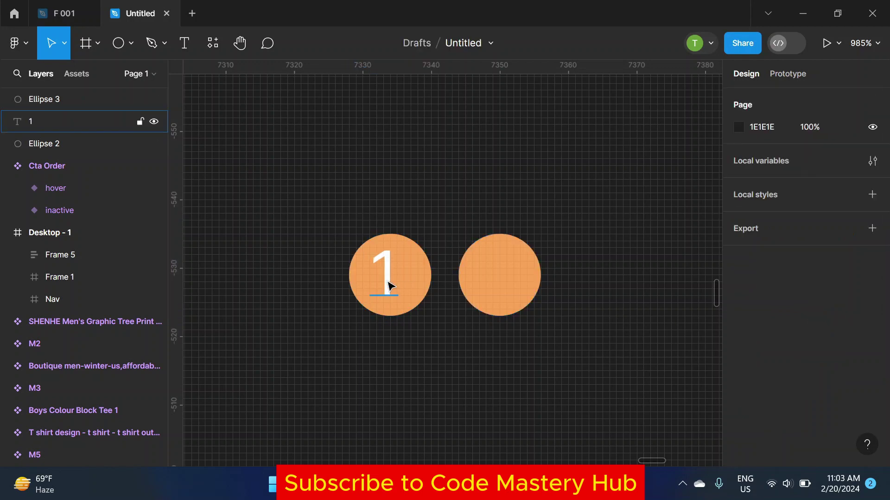
{"action": "left_click_drag", "start_coordinate": [387, 284], "coordinate": [494, 271]}
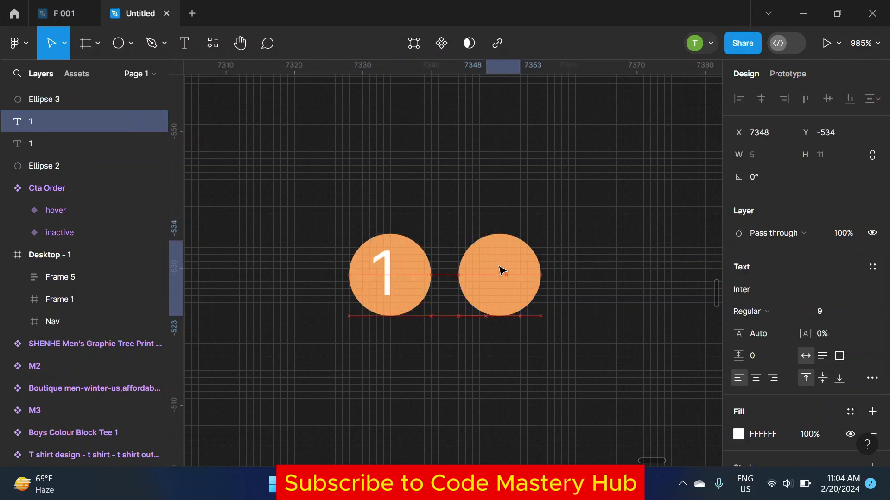
Step: Copy the number into the second circle and change it to '2'
{"action": "mouse_move", "coordinate": [54, 122]}
{"action": "left_mouse_down"}
{"action": "mouse_move", "coordinate": [50, 177]}
{"action": "mouse_move", "coordinate": [81, 88]}
{"action": "left_mouse_up"}
{"action": "left_click_drag", "start_coordinate": [504, 279], "coordinate": [505, 270]}
{"action": "double_click", "coordinate": [501, 275]}
{"action": "type", "text": "2"}
{"action": "key", "text": "Escape"}
Step: Group the first circle with its '1' and name the group 'select 1'
{"action": "left_click", "coordinate": [599, 248]}
{"action": "scroll", "coordinate": [593, 250], "scroll_direction": "down", "scroll_amount": 3, "text": "ctrl"}
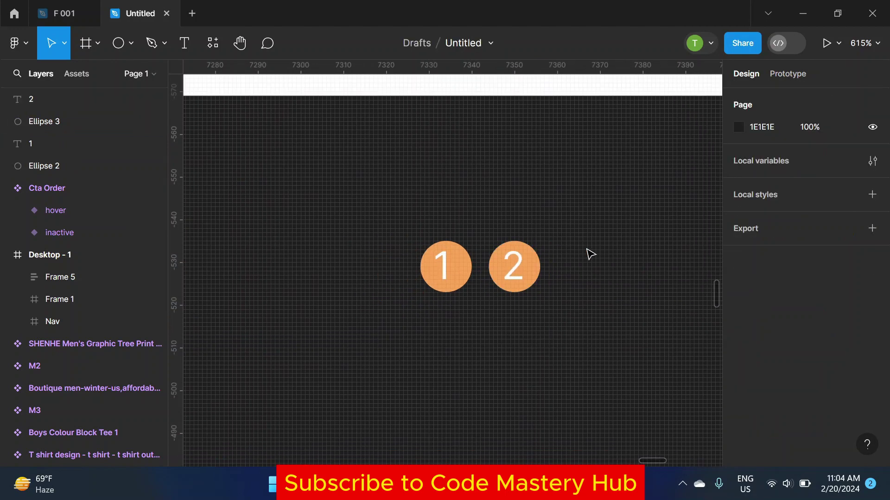
{"action": "scroll", "coordinate": [349, 234], "scroll_direction": "right", "scroll_amount": 2}
{"action": "left_click_drag", "start_coordinate": [350, 234], "coordinate": [373, 269]}
{"action": "right_click", "coordinate": [366, 264]}
{"action": "left_click", "coordinate": [398, 198]}
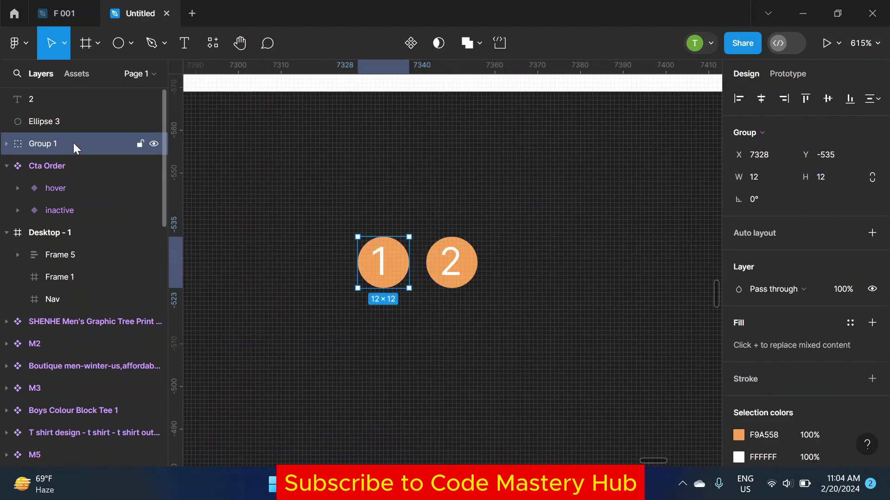
{"action": "double_click", "coordinate": [73, 142]}
{"action": "type", "text": "select 1"}
{"action": "key", "text": "Return"}
Step: Group the second circle with its '2' and name it 'Selct 2'
{"action": "left_click", "coordinate": [76, 99]}
{"action": "left_click", "coordinate": [77, 116], "text": "shift"}
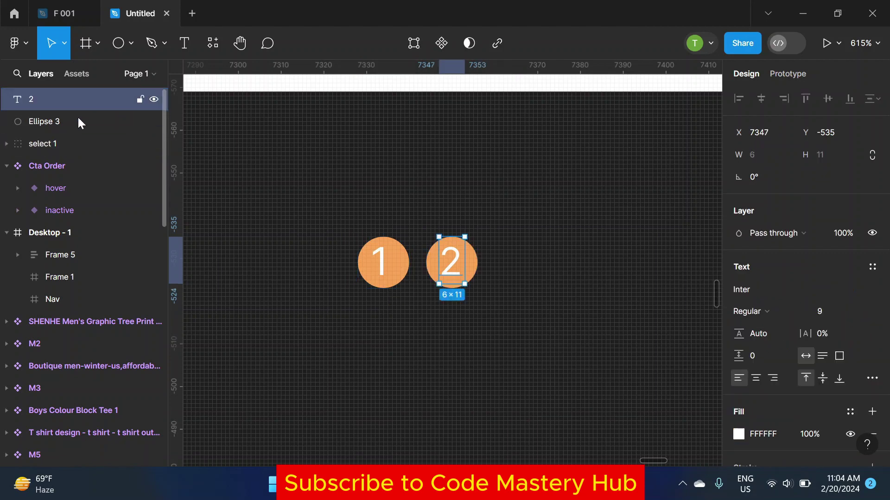
{"action": "right_click", "coordinate": [77, 118]}
{"action": "key", "text": "ctrl+g"}
{"action": "double_click", "coordinate": [58, 100]}
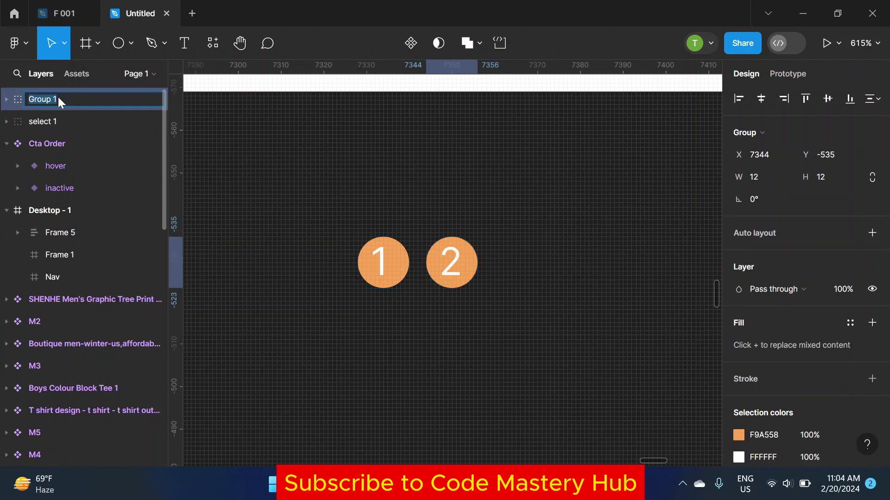
{"action": "type", "text": "Selct 2"}
{"action": "key", "text": "Return"}
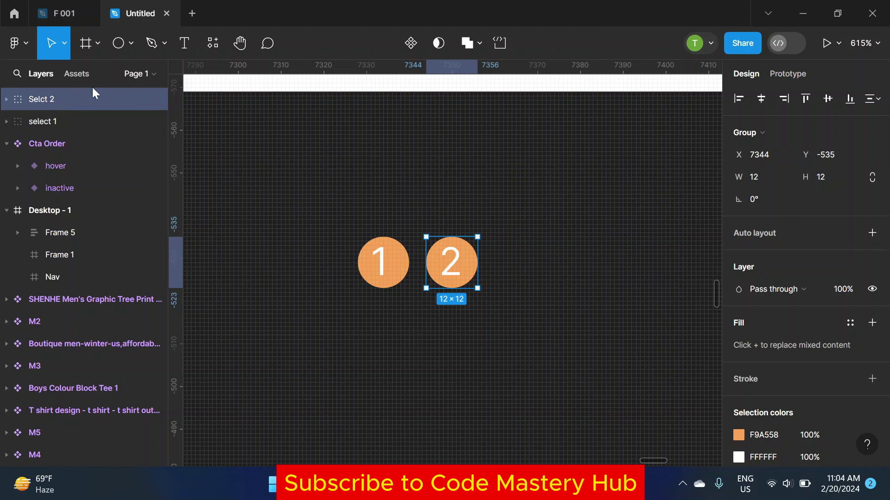
Step: Duplicate the second badge to its right and renumber the copy '3'
{"action": "key", "text": "ctrl+d"}
{"action": "left_click_drag", "start_coordinate": [452, 271], "coordinate": [515, 270]}
{"action": "double_click", "coordinate": [521, 268]}
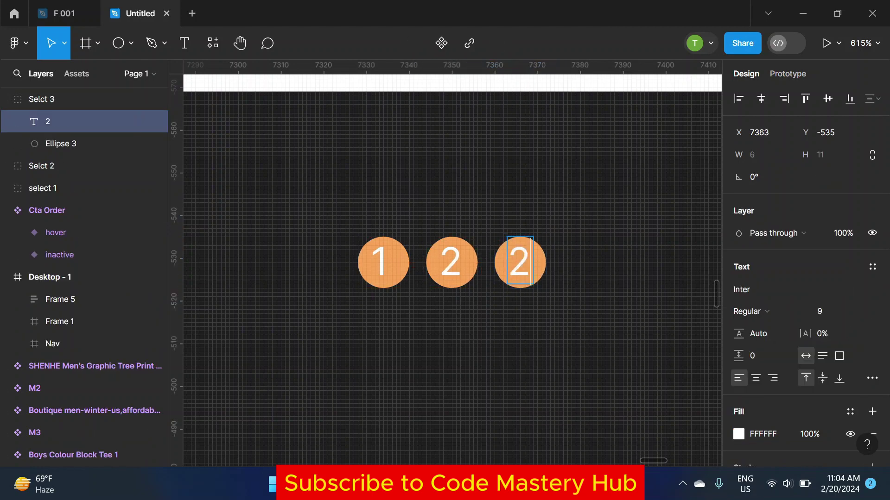
{"action": "type", "text": "3"}
{"action": "scroll", "coordinate": [522, 218], "scroll_direction": "right", "scroll_amount": 5}
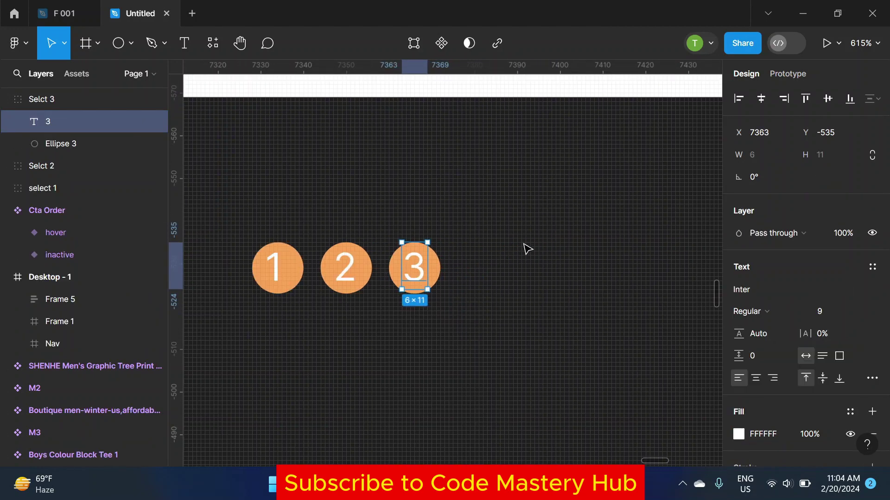
{"action": "left_click", "coordinate": [396, 238]}
{"action": "left_click", "coordinate": [119, 45]}
Step: Draw small dots after badge 3, duplicating them and darkening the fill to grey
{"action": "scroll", "coordinate": [480, 257], "scroll_direction": "up", "scroll_amount": 3}
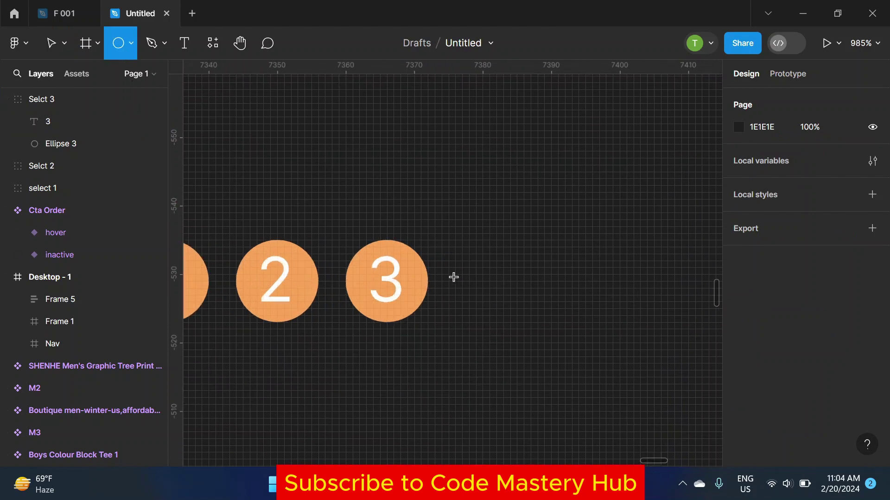
{"action": "mouse_move", "coordinate": [447, 272]}
{"action": "left_mouse_down"}
{"action": "mouse_move", "coordinate": [463, 292]}
{"action": "mouse_move", "coordinate": [489, 293]}
{"action": "left_mouse_up"}
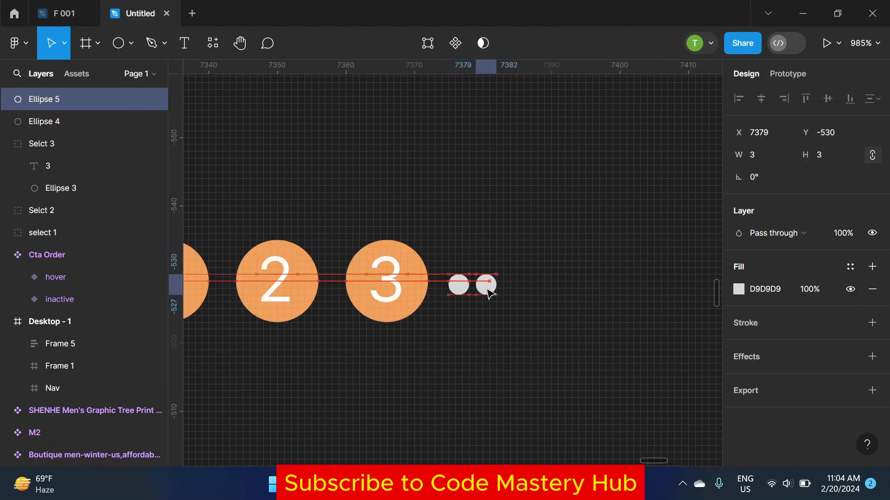
{"action": "key", "text": "ctrl+d"}
{"action": "left_click", "coordinate": [739, 289]}
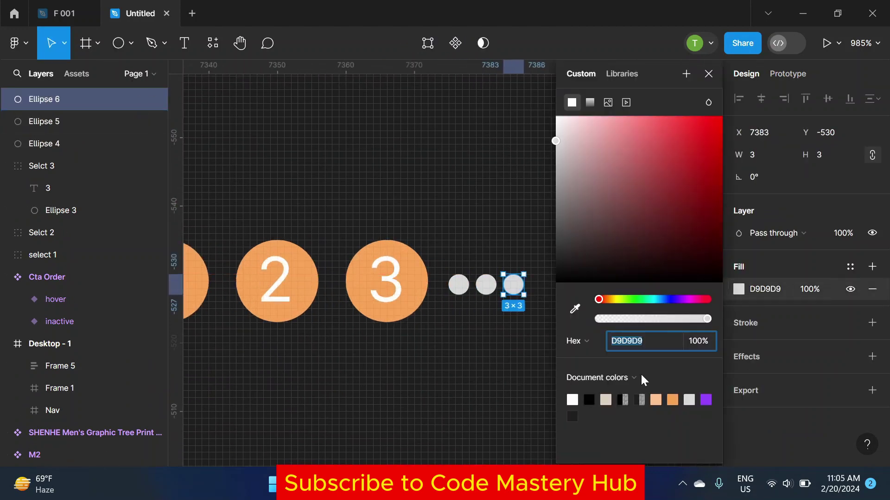
{"action": "left_click", "coordinate": [559, 183]}
Step: Set the middle and first dots' fill to grey 767474
{"action": "left_click", "coordinate": [531, 253]}
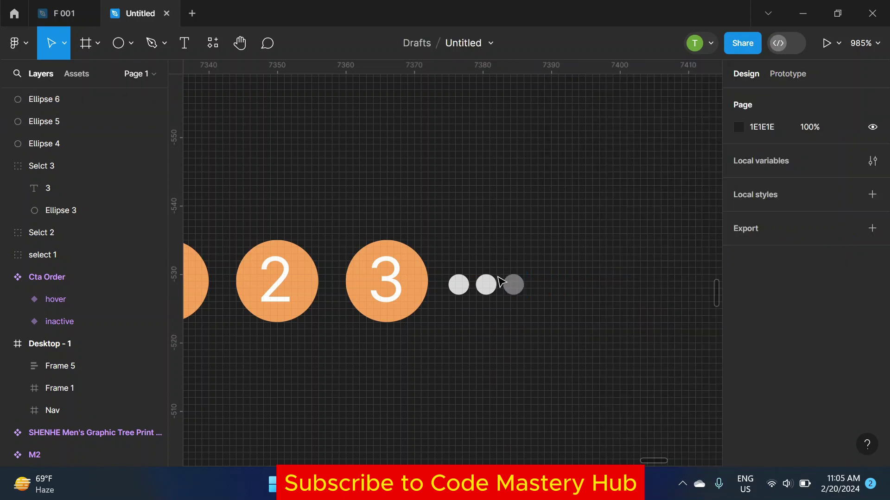
{"action": "left_click", "coordinate": [486, 284]}
{"action": "left_click", "coordinate": [739, 289]}
{"action": "left_click", "coordinate": [572, 416]}
{"action": "left_click", "coordinate": [467, 288]}
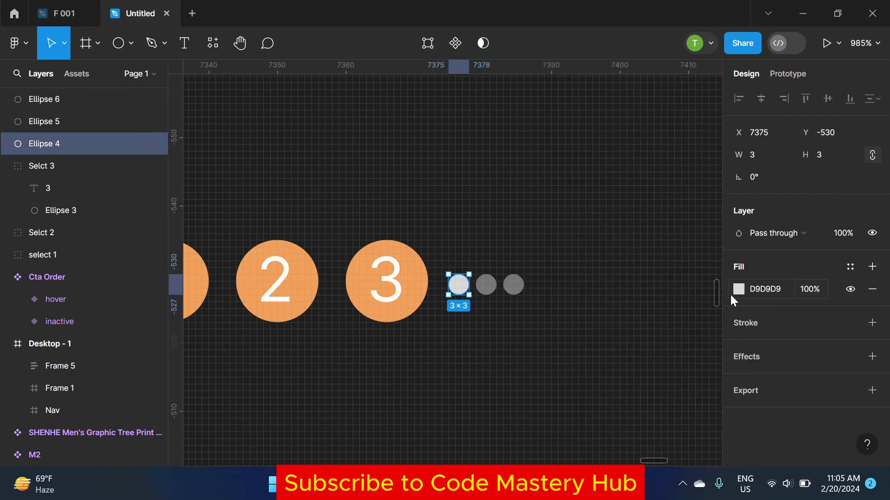
{"action": "left_click", "coordinate": [739, 289]}
{"action": "left_click", "coordinate": [572, 416]}
{"action": "left_click", "coordinate": [556, 295]}
Step: Group the three dots and name the group 'other select'
{"action": "left_click_drag", "start_coordinate": [570, 265], "coordinate": [447, 306]}
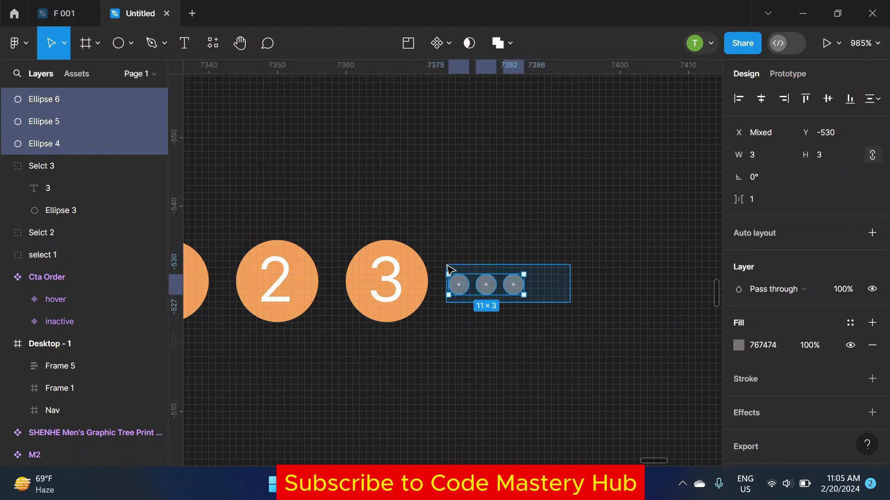
{"action": "right_click", "coordinate": [80, 120]}
{"action": "left_click", "coordinate": [117, 180]}
{"action": "double_click", "coordinate": [72, 100]}
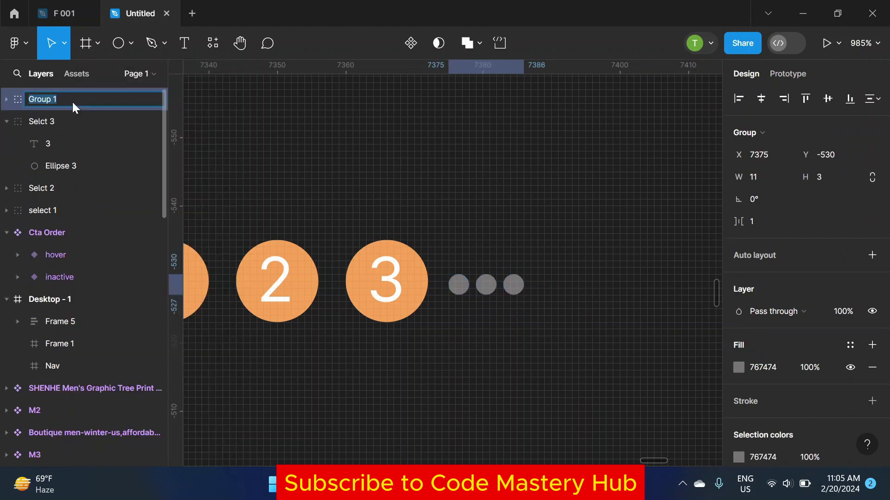
{"action": "type", "text": "other selest"}
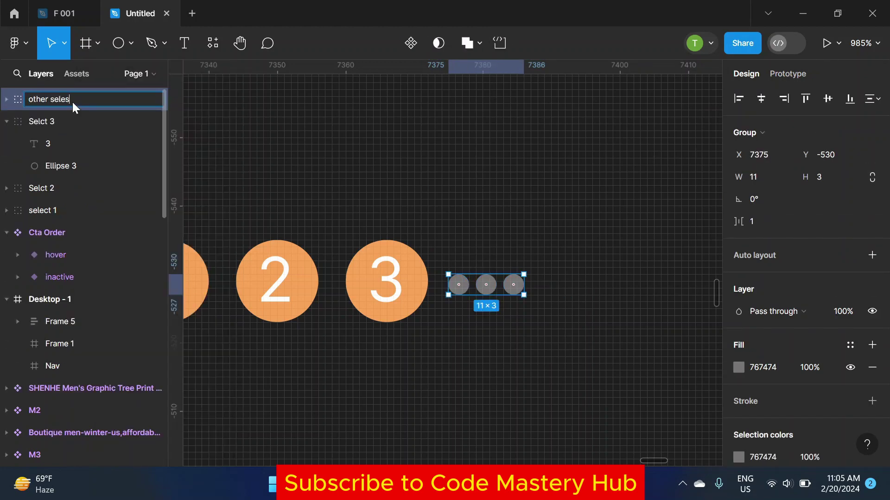
{"action": "key", "text": "Return"}
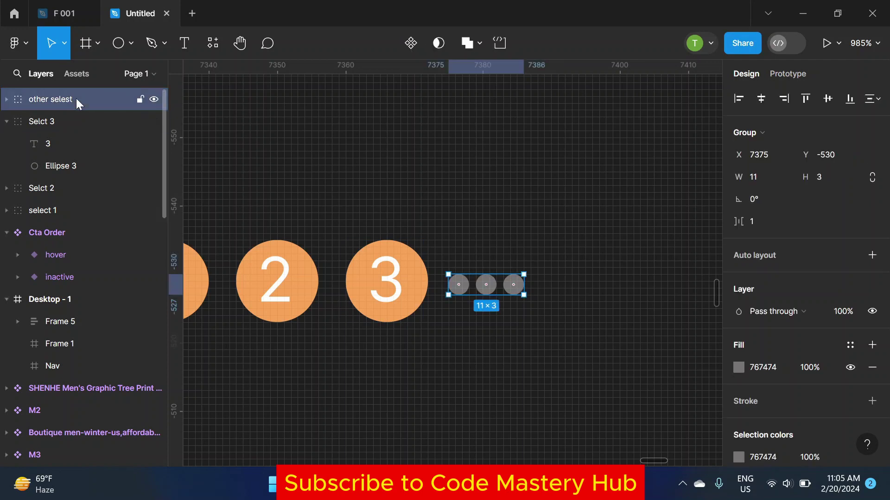
{"action": "double_click", "coordinate": [69, 100]}
{"action": "type", "text": "c"}
{"action": "key", "text": "Return"}
Step: Duplicate badge 3 past the dots, renumber it '23' and centre the text
{"action": "left_click", "coordinate": [381, 254]}
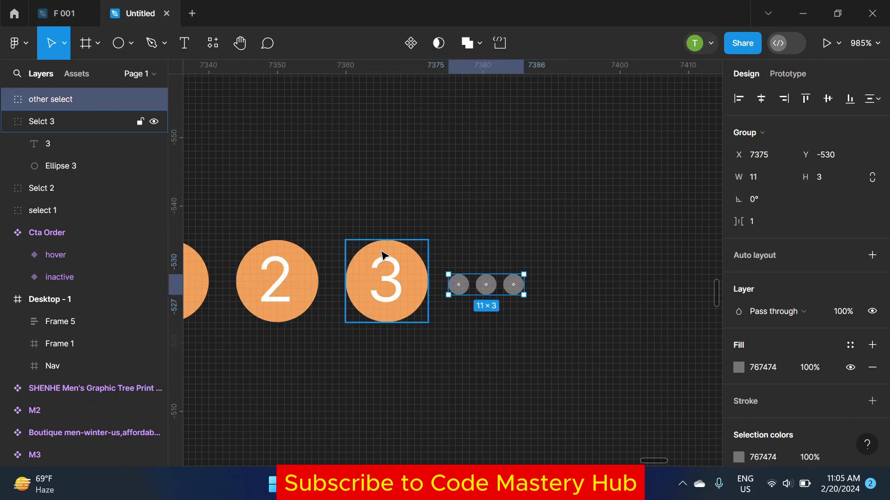
{"action": "key", "text": "ctrl+d"}
{"action": "left_click_drag", "start_coordinate": [383, 283], "coordinate": [589, 283]}
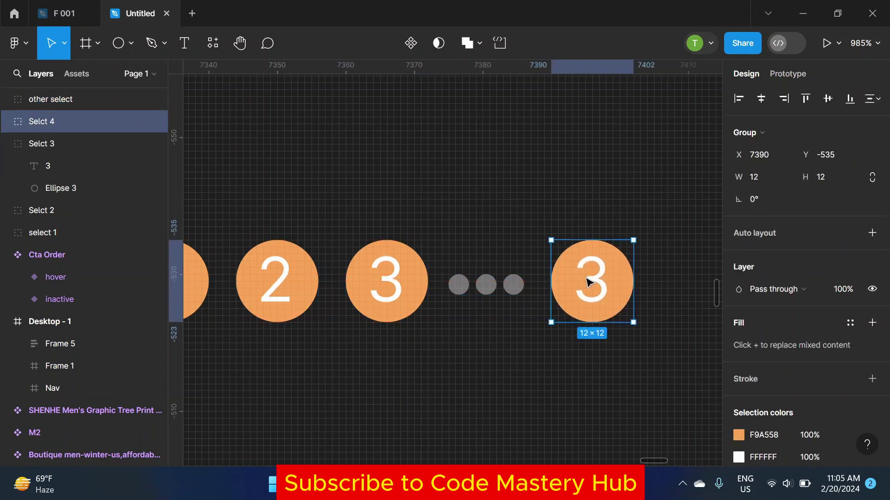
{"action": "double_click", "coordinate": [588, 283]}
{"action": "type", "text": "23"}
{"action": "key", "text": "Escape"}
{"action": "left_click_drag", "start_coordinate": [634, 302], "coordinate": [616, 304]}
Step: Set the '23' text to font size 8
{"action": "scroll", "coordinate": [603, 291], "scroll_direction": "up", "scroll_amount": 5}
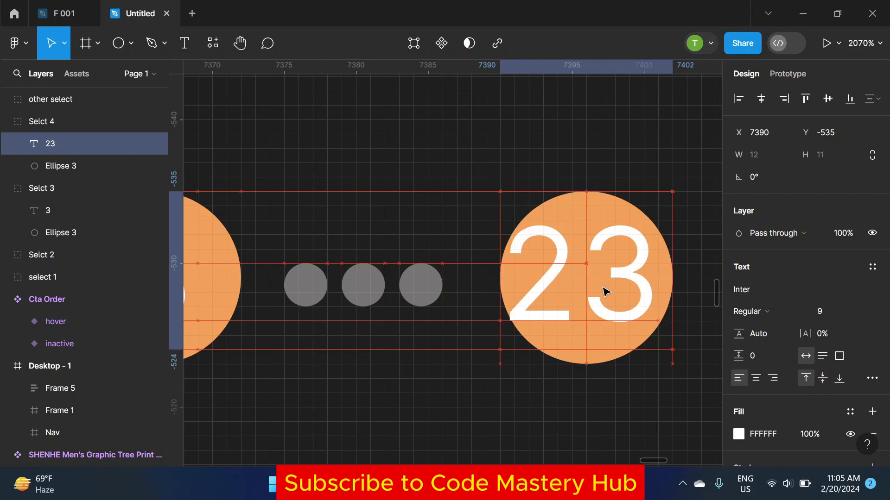
{"action": "left_click", "coordinate": [594, 163]}
{"action": "scroll", "coordinate": [593, 162], "scroll_direction": "down", "scroll_amount": 2}
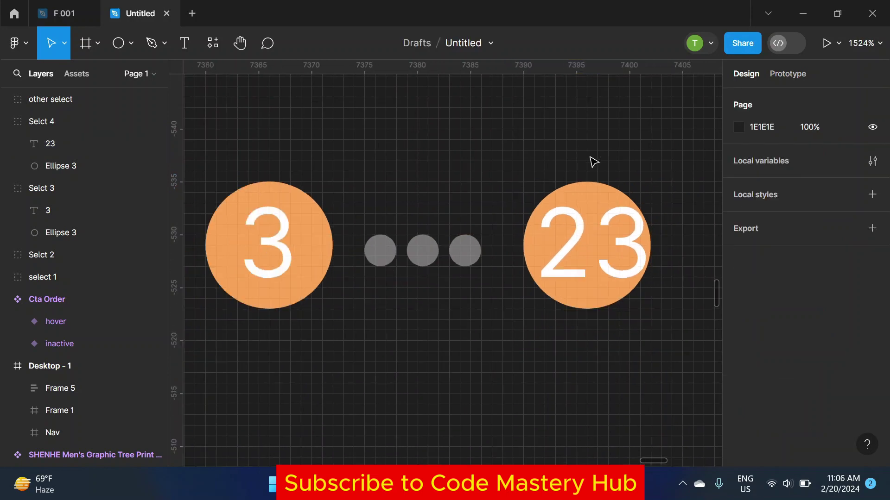
{"action": "scroll", "coordinate": [635, 250], "scroll_direction": "up", "scroll_amount": 2}
{"action": "left_click", "coordinate": [635, 249]}
{"action": "type", "text": "8"}
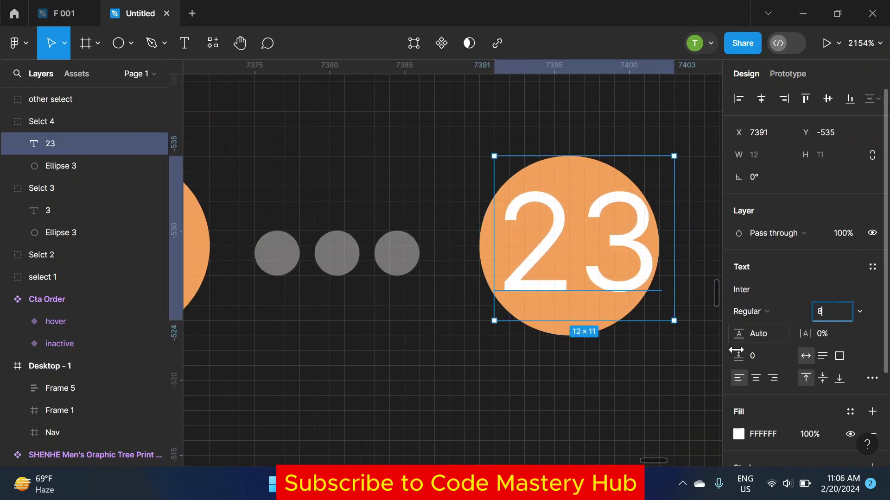
{"action": "type", "text": "7"}
{"action": "key", "text": "Return"}
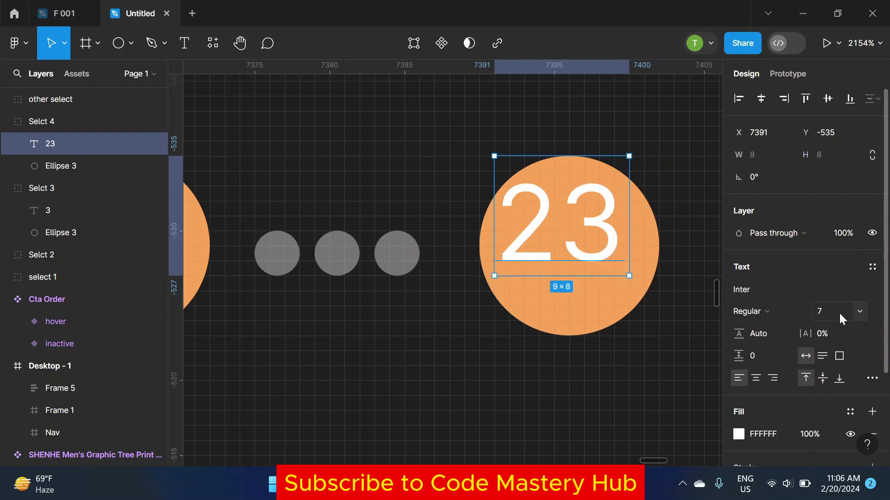
{"action": "type", "text": "8"}
{"action": "left_click", "coordinate": [593, 264]}
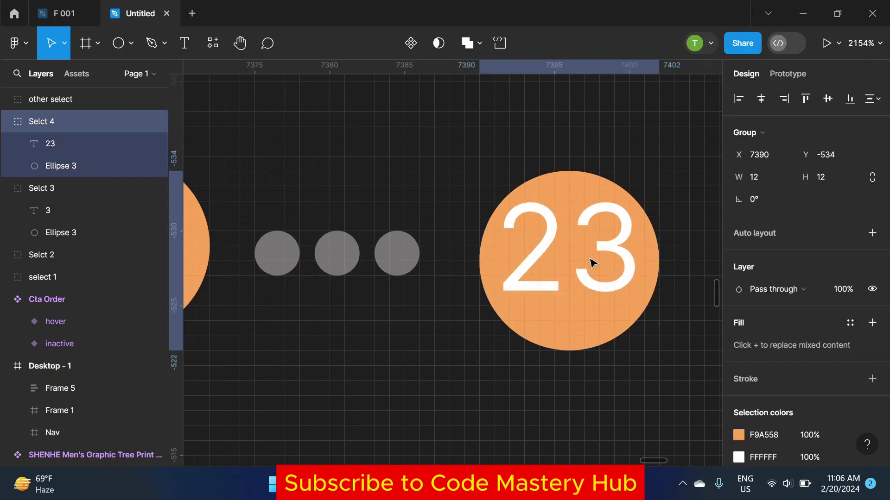
{"action": "double_click", "coordinate": [545, 256]}
Step: Set the '3' text in its circle to font size 8
{"action": "scroll", "coordinate": [544, 256], "scroll_direction": "down", "scroll_amount": 3}
{"action": "left_click", "coordinate": [466, 217]}
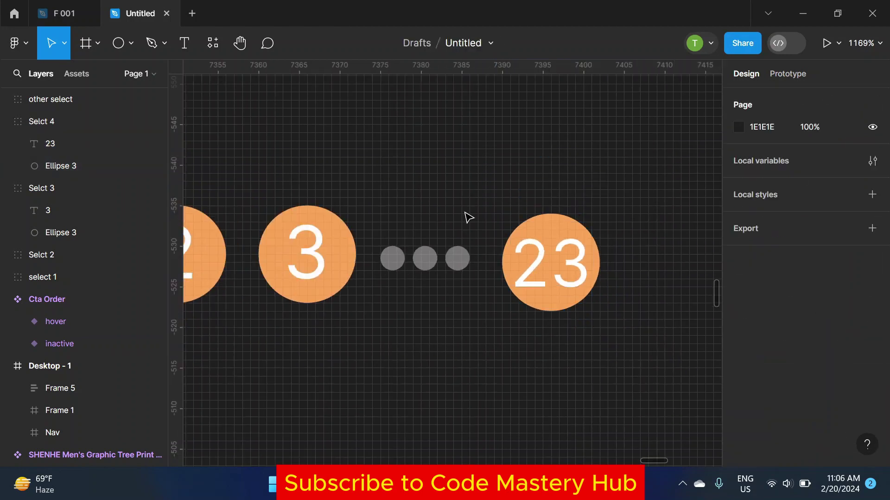
{"action": "scroll", "coordinate": [453, 216], "scroll_direction": "left", "scroll_amount": 3}
{"action": "left_click", "coordinate": [416, 235]}
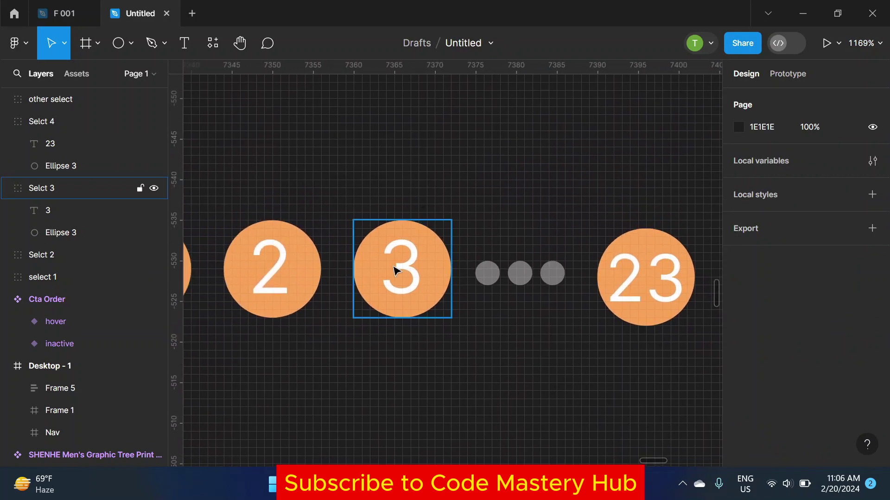
{"action": "scroll", "coordinate": [396, 270], "scroll_direction": "up", "scroll_amount": 3}
{"action": "scroll", "coordinate": [395, 268], "scroll_direction": "up", "scroll_amount": 2}
{"action": "double_click", "coordinate": [409, 268]}
{"action": "left_click", "coordinate": [822, 312]}
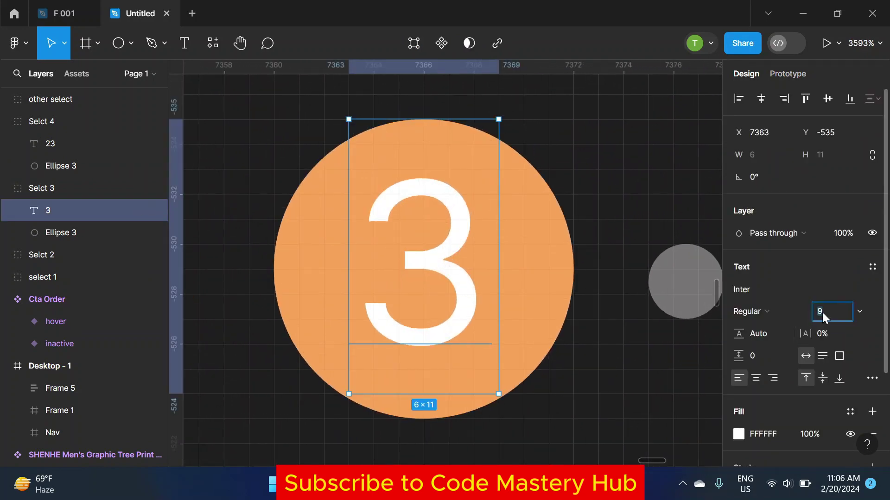
{"action": "type", "text": "8"}
{"action": "key", "text": "Escape"}
{"action": "scroll", "coordinate": [404, 258], "scroll_direction": "down", "scroll_amount": 3}
{"action": "double_click", "coordinate": [409, 257]}
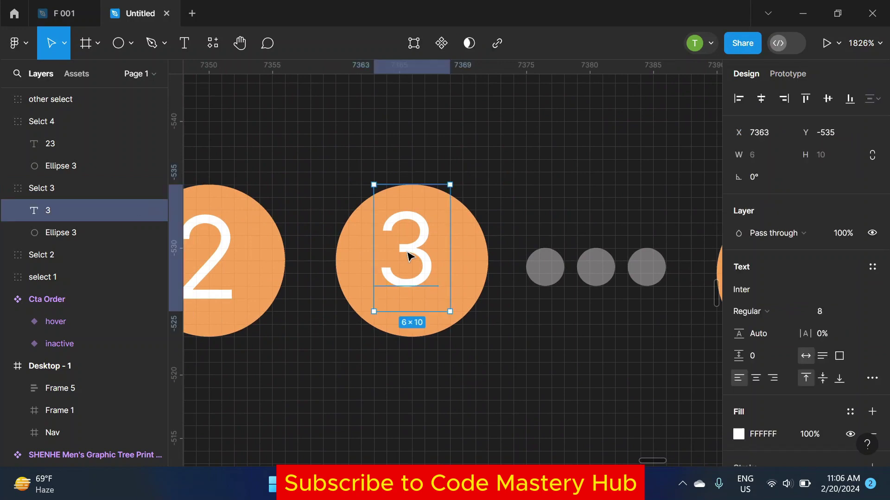
{"action": "left_click", "coordinate": [441, 171]}
Step: Set the '2' text to font size 8 and re-centre it in its circle
{"action": "scroll", "coordinate": [586, 181], "scroll_direction": "left", "scroll_amount": 5}
{"action": "scroll", "coordinate": [442, 234], "scroll_direction": "right", "scroll_amount": 1}
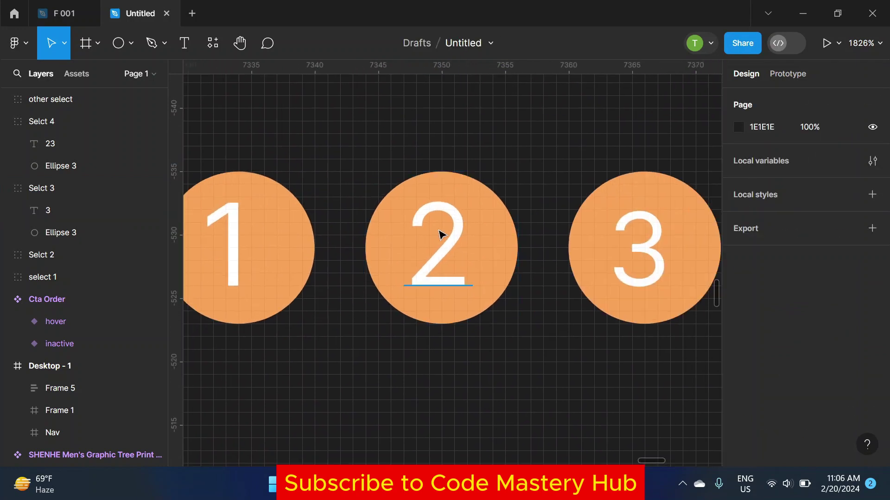
{"action": "double_click", "coordinate": [442, 234]}
{"action": "type", "text": "8"}
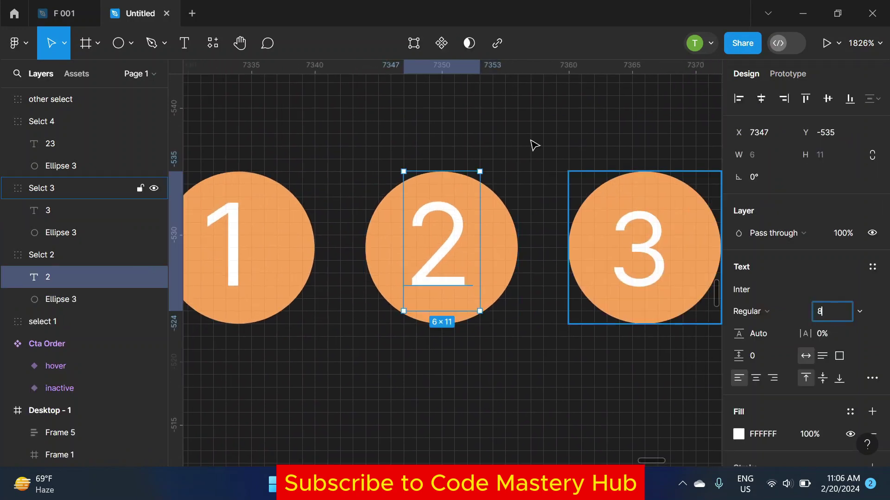
{"action": "left_click", "coordinate": [441, 252]}
{"action": "double_click", "coordinate": [441, 252]}
{"action": "left_click_drag", "start_coordinate": [441, 253], "coordinate": [442, 263]}
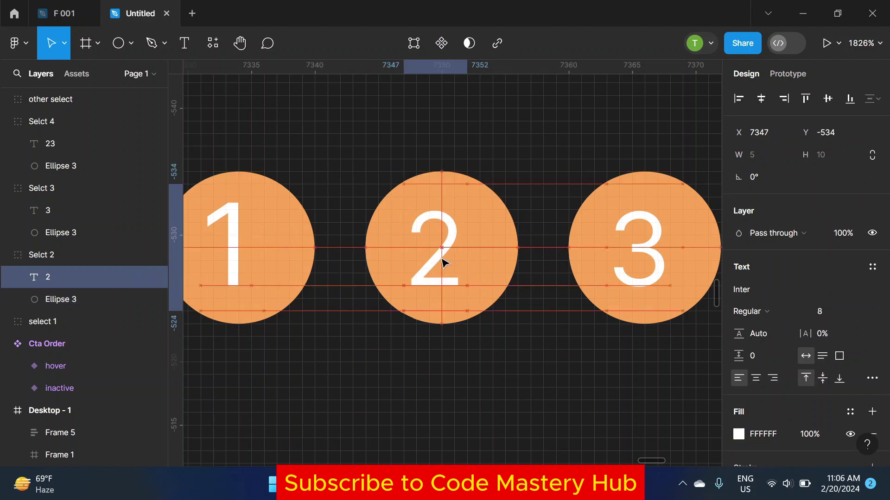
Step: Set the '1' text to font size 8 and re-centre it in its circle
{"action": "double_click", "coordinate": [234, 223]}
{"action": "type", "text": "8"}
{"action": "left_click", "coordinate": [542, 296]}
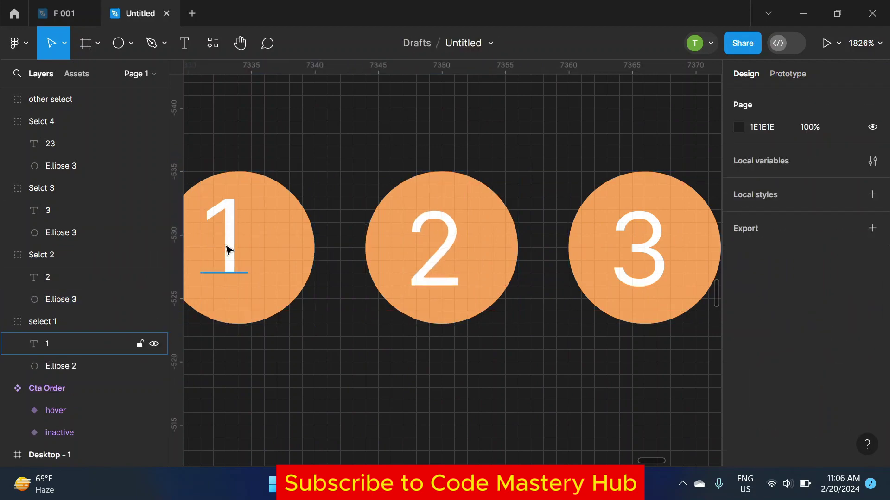
{"action": "left_click_drag", "start_coordinate": [227, 251], "coordinate": [238, 252]}
{"action": "key", "text": "Escape"}
{"action": "scroll", "coordinate": [308, 174], "scroll_direction": "down", "scroll_amount": 5}
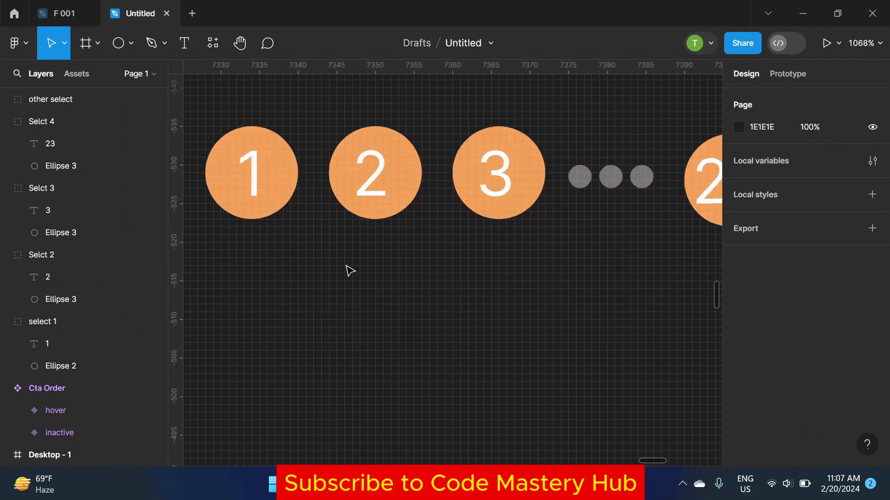
{"action": "scroll", "coordinate": [350, 271], "scroll_direction": "down", "scroll_amount": 5}
Step: Group all numbered circles and dots as 'SELECTED NO.'
{"action": "left_click_drag", "start_coordinate": [229, 175], "coordinate": [549, 221]}
{"action": "right_click", "coordinate": [440, 197]}
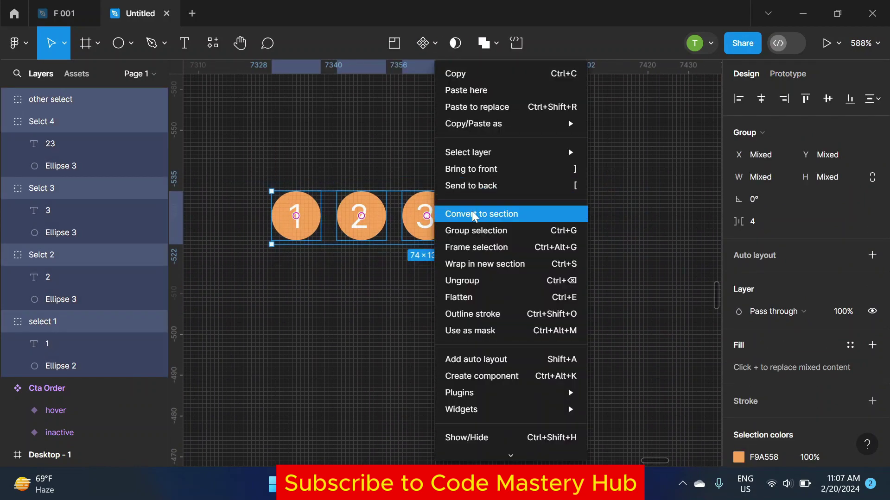
{"action": "left_click", "coordinate": [476, 230]}
{"action": "type", "text": "SELECTIO NO"}
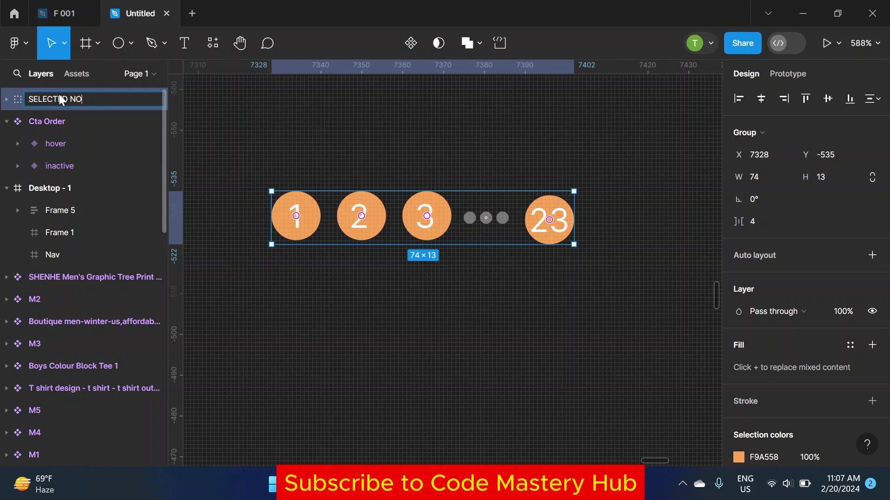
{"action": "type", "text": "."}
{"action": "left_click", "coordinate": [268, 167]}
{"action": "scroll", "coordinate": [312, 250], "scroll_direction": "down", "scroll_amount": 5}
{"action": "scroll", "coordinate": [312, 250], "scroll_direction": "down", "scroll_amount": 3}
Step: Move the SELECTED NO. group into Desktop - 1, centred below the card grid
{"action": "left_click", "coordinate": [34, 190]}
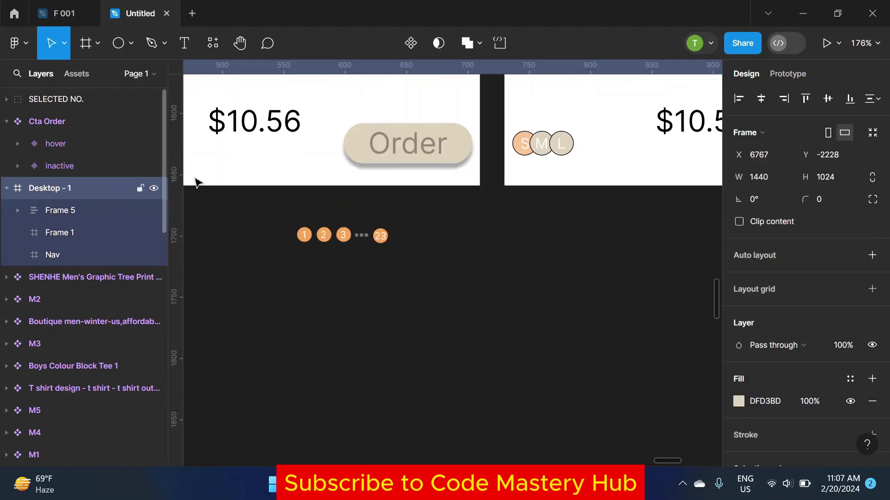
{"action": "left_click", "coordinate": [37, 98]}
{"action": "left_click_drag", "start_coordinate": [60, 96], "coordinate": [54, 197]}
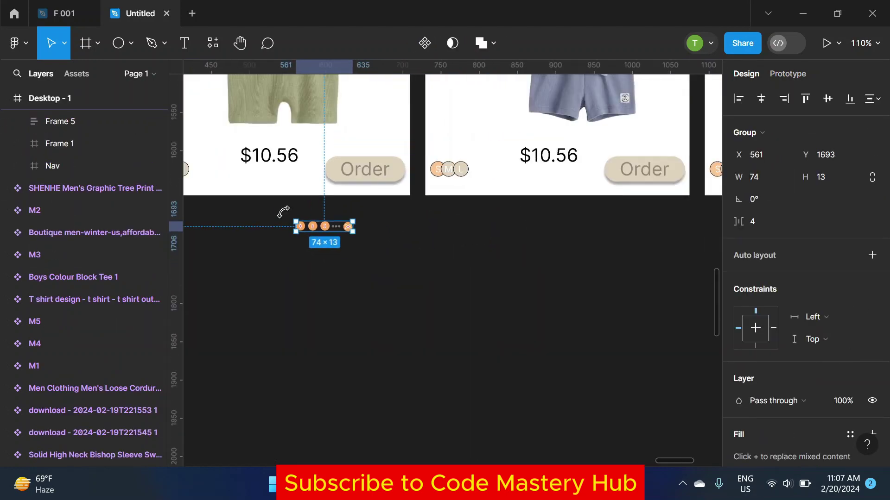
{"action": "scroll", "coordinate": [442, 276], "scroll_direction": "down", "scroll_amount": 3}
{"action": "scroll", "coordinate": [431, 280], "scroll_direction": "down", "scroll_amount": 3}
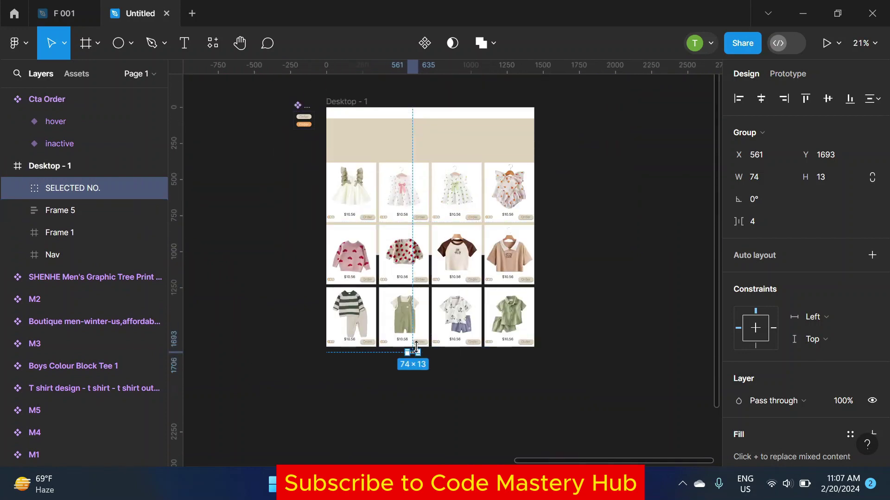
{"action": "left_click_drag", "start_coordinate": [422, 357], "coordinate": [430, 360]}
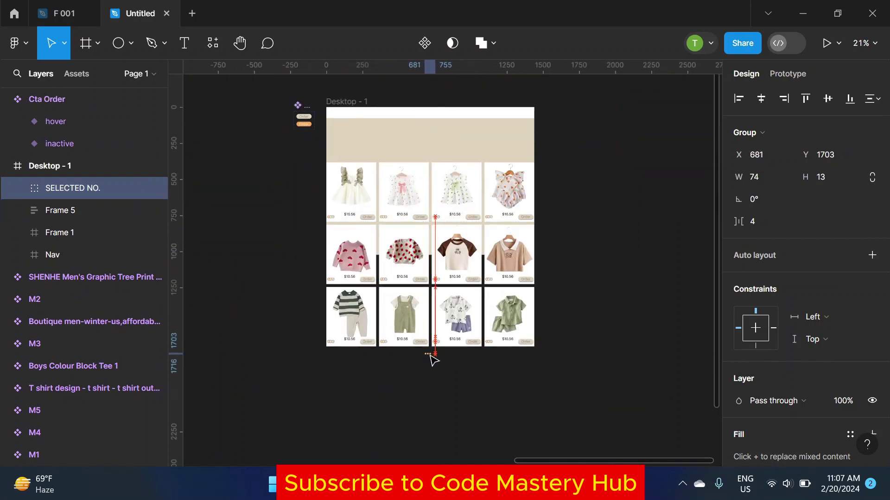
{"action": "left_click", "coordinate": [543, 350]}
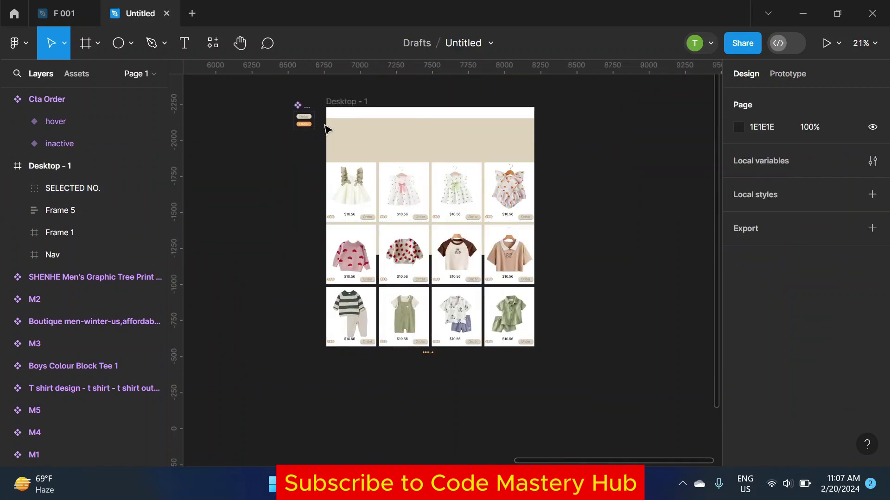
{"action": "left_click", "coordinate": [327, 127]}
Step: Preview the prototype fitted to screen, scroll the grid, then return to the editor
{"action": "left_click", "coordinate": [826, 45]}
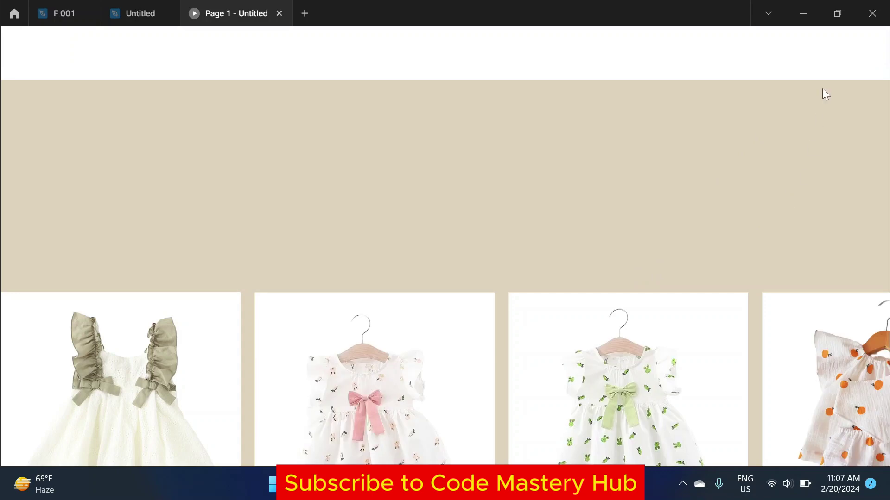
{"action": "left_click", "coordinate": [843, 43]}
{"action": "left_click", "coordinate": [795, 126]}
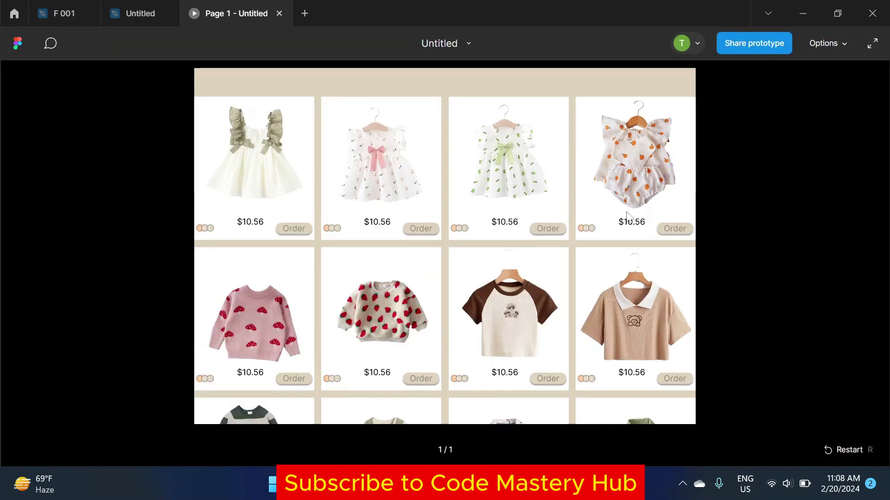
{"action": "scroll", "coordinate": [661, 202], "scroll_direction": "down", "scroll_amount": 3}
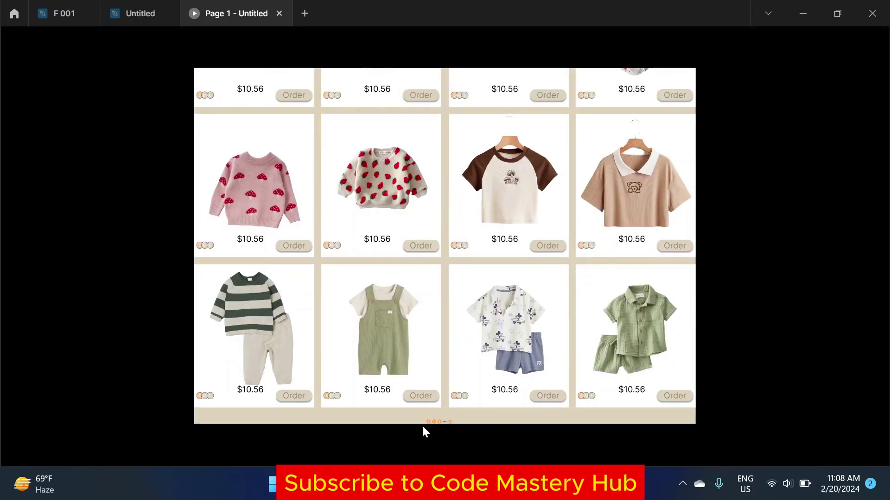
{"action": "left_click", "coordinate": [144, 14]}
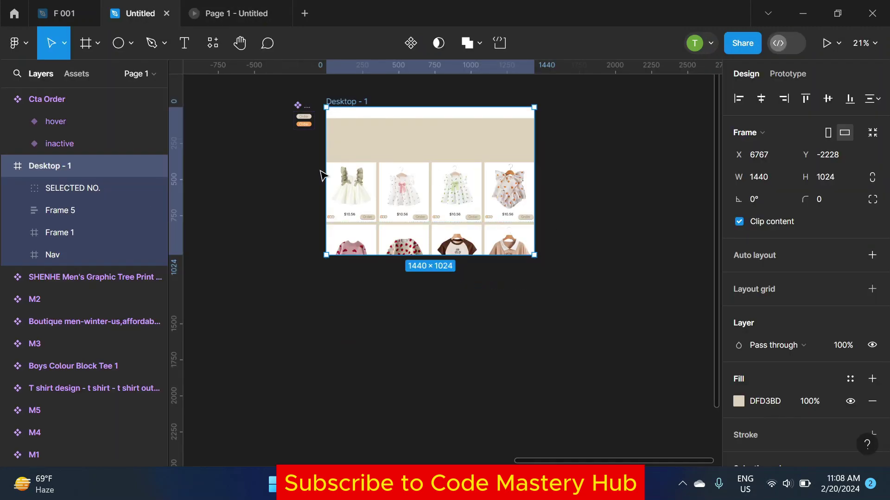
Step: Turn off Clip content and select pagination circles 2, 3 and 23
{"action": "left_click", "coordinate": [739, 222]}
{"action": "left_click", "coordinate": [450, 365]}
{"action": "scroll", "coordinate": [433, 359], "scroll_direction": "up", "scroll_amount": 5}
{"action": "scroll", "coordinate": [440, 356], "scroll_direction": "up", "scroll_amount": 5}
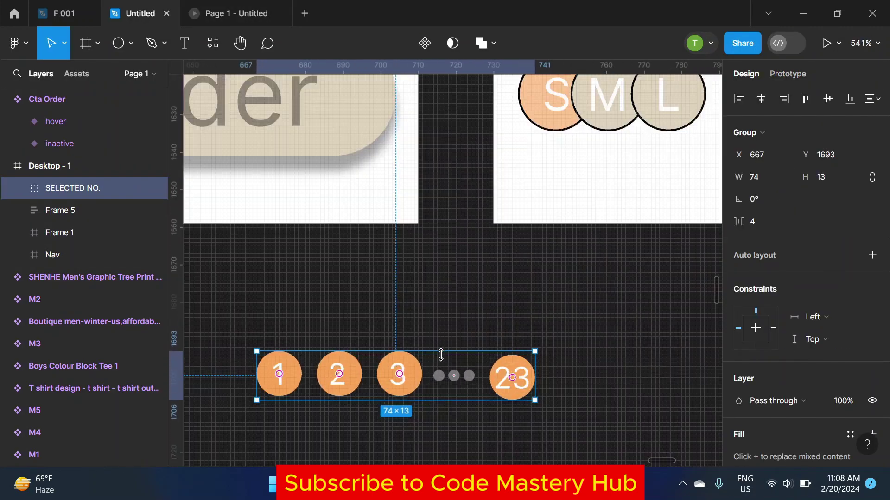
{"action": "left_click", "coordinate": [357, 375], "text": "ctrl"}
{"action": "left_click", "coordinate": [398, 374], "text": "shift"}
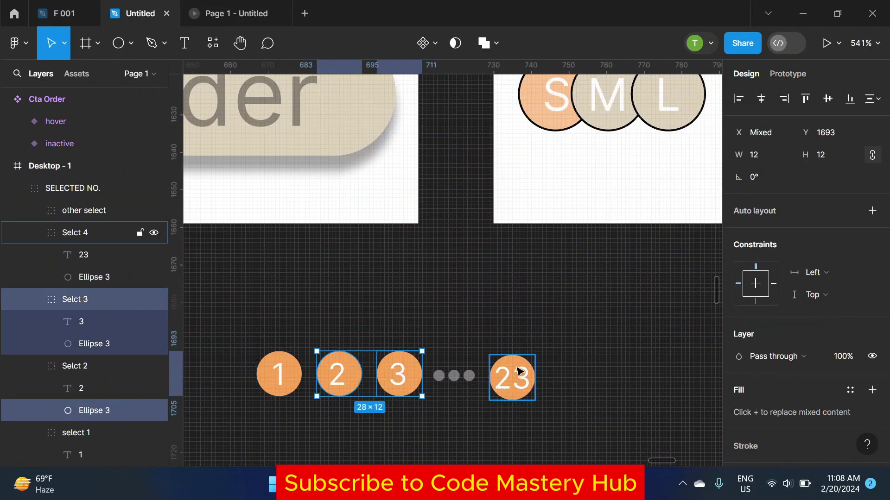
{"action": "left_click", "coordinate": [512, 378], "text": "shift"}
{"action": "scroll", "coordinate": [824, 333], "scroll_direction": "down", "scroll_amount": 4}
Step: Recolour the selected circles grey, undoing an accidental pagination group resize
{"action": "left_click", "coordinate": [739, 324]}
{"action": "left_click", "coordinate": [606, 400]}
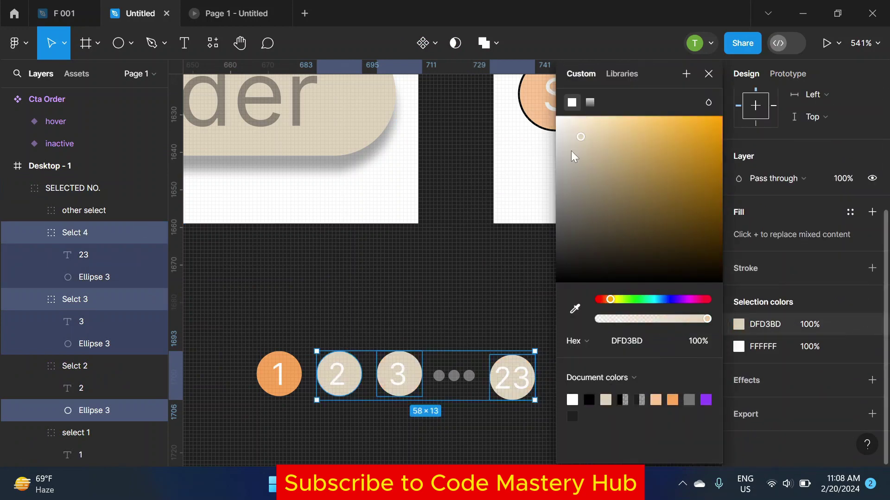
{"action": "left_click_drag", "start_coordinate": [574, 157], "coordinate": [557, 190]}
{"action": "left_click", "coordinate": [487, 276]}
{"action": "scroll", "coordinate": [486, 278], "scroll_direction": "down", "scroll_amount": 3}
{"action": "mouse_move", "coordinate": [439, 301]}
{"action": "left_mouse_down"}
{"action": "mouse_move", "coordinate": [535, 370]}
{"action": "mouse_move", "coordinate": [524, 360]}
{"action": "left_mouse_up"}
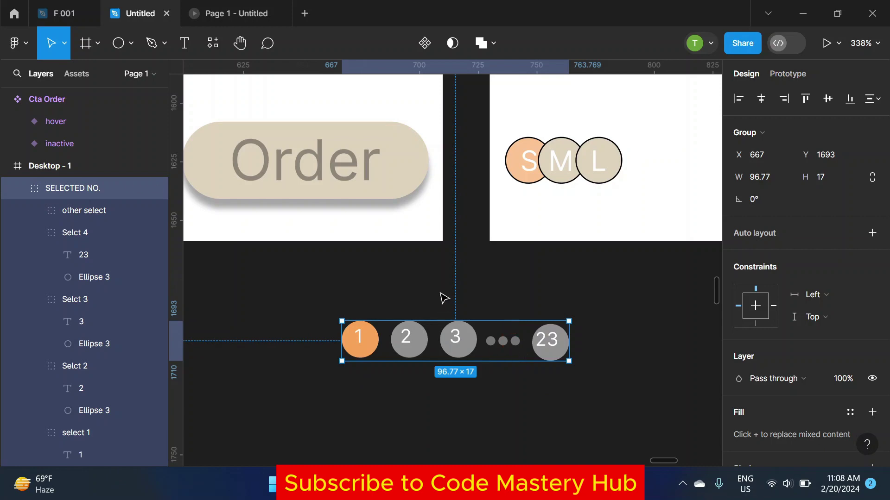
{"action": "key", "text": "ctrl+z"}
{"action": "scroll", "coordinate": [504, 291], "scroll_direction": "down", "scroll_amount": 5}
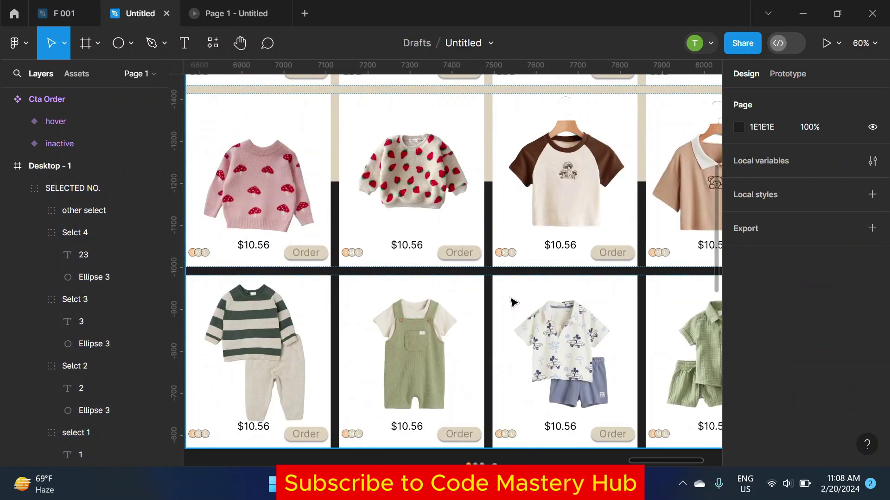
Step: Preview the prototype, close it, and re-enable Clip content on Desktop - 1
{"action": "key", "text": "ctrl+alt+Return"}
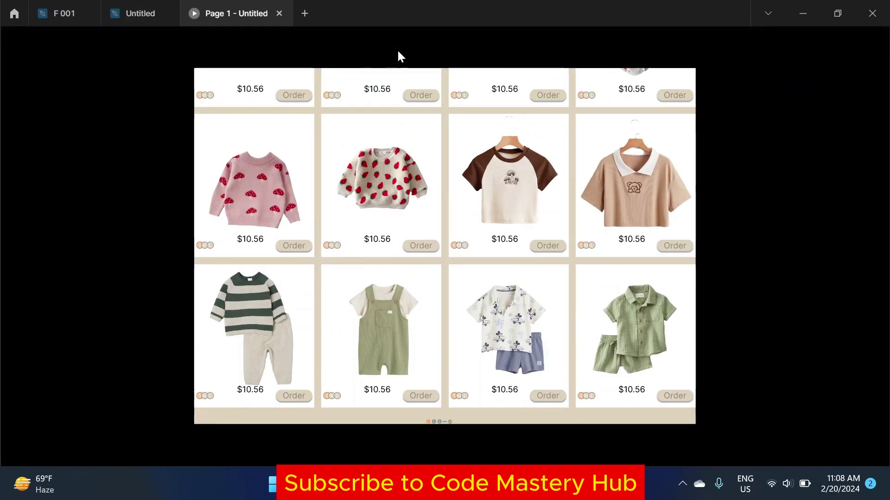
{"action": "scroll", "coordinate": [326, 207], "scroll_direction": "up", "scroll_amount": 5}
{"action": "left_click", "coordinate": [280, 13]}
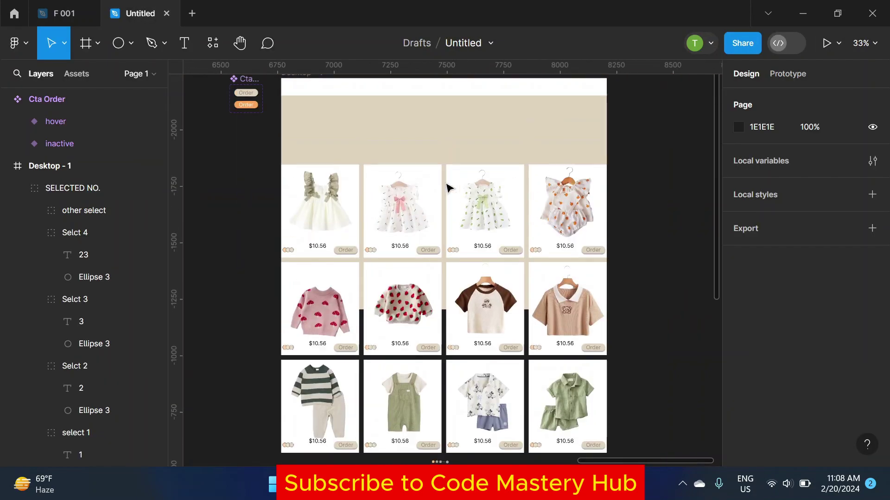
{"action": "left_click", "coordinate": [741, 224]}
{"action": "left_click", "coordinate": [657, 139]}
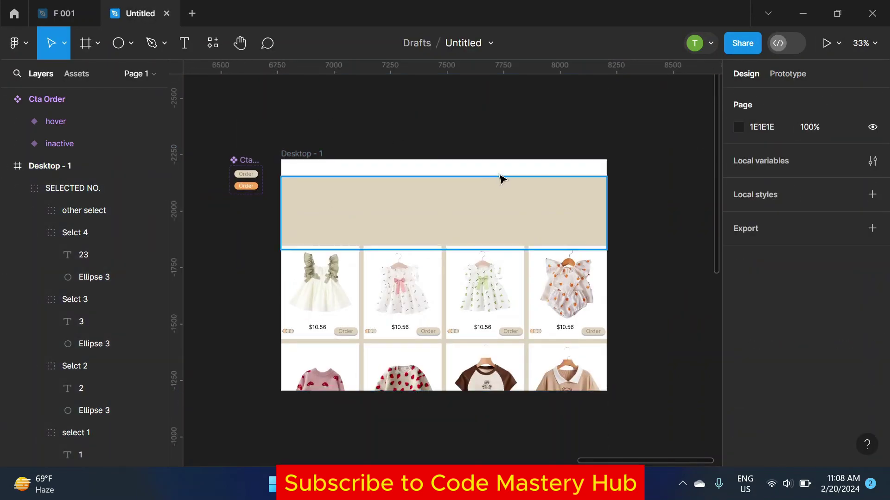
Step: Show the Assets list scrolled to the G3–G8 dress components
{"action": "left_click", "coordinate": [69, 73]}
{"action": "scroll", "coordinate": [102, 218], "scroll_direction": "down", "scroll_amount": 5}
{"action": "scroll", "coordinate": [101, 223], "scroll_direction": "down", "scroll_amount": 5}
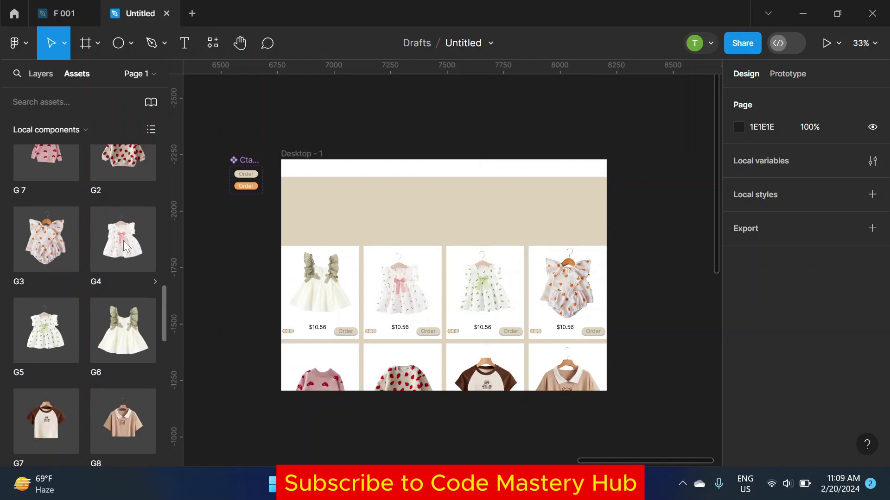
Step: Place the G4 pink-bow dress at 295 px on the banner's right side
{"action": "scroll", "coordinate": [123, 241], "scroll_direction": "up", "scroll_amount": 2}
{"action": "scroll", "coordinate": [124, 235], "scroll_direction": "down", "scroll_amount": 2}
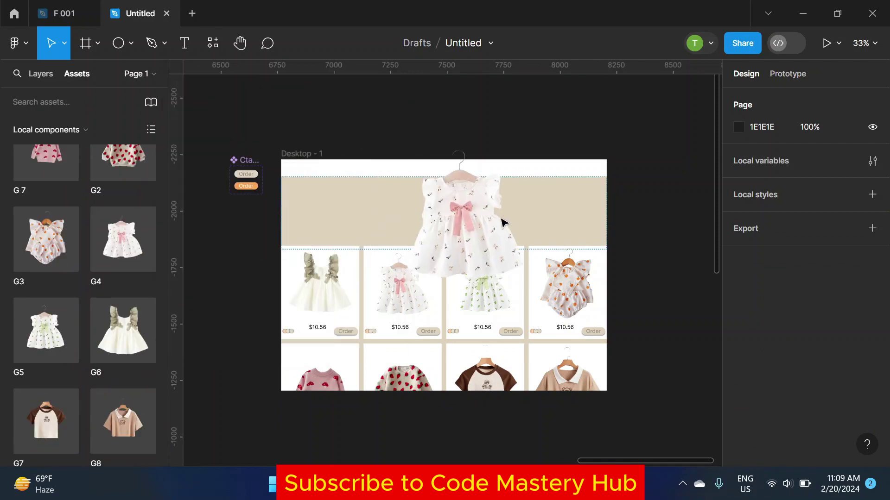
{"action": "left_click_drag", "start_coordinate": [121, 230], "coordinate": [562, 219]}
{"action": "scroll", "coordinate": [561, 220], "scroll_direction": "up", "scroll_amount": 5}
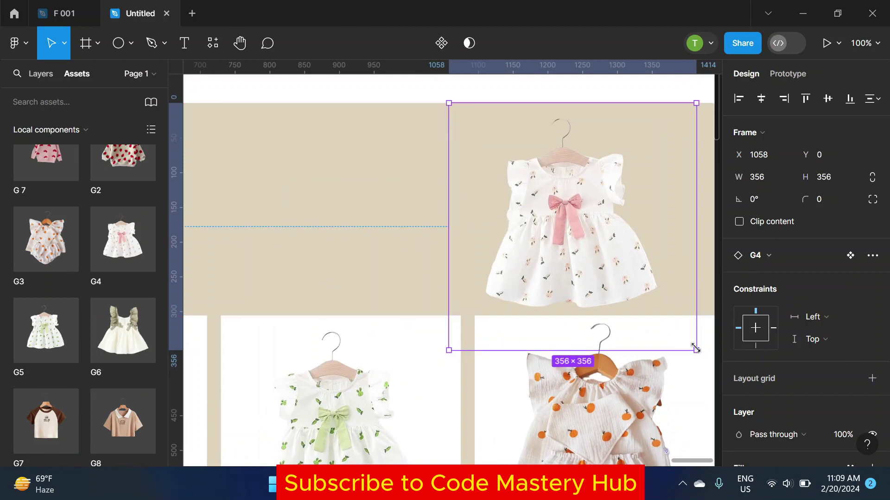
{"action": "left_click_drag", "start_coordinate": [696, 353], "coordinate": [654, 310]}
{"action": "left_click_drag", "start_coordinate": [539, 221], "coordinate": [535, 228]}
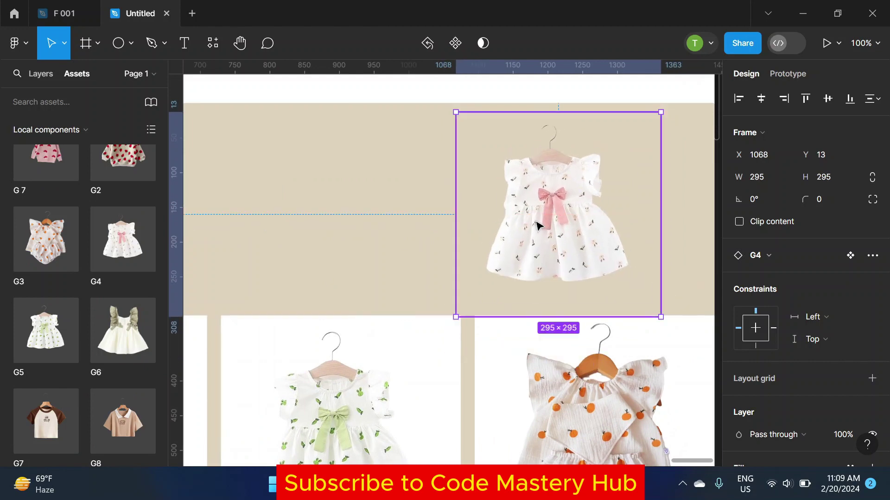
{"action": "scroll", "coordinate": [533, 231], "scroll_direction": "down", "scroll_amount": 3}
{"action": "scroll", "coordinate": [533, 231], "scroll_direction": "down", "scroll_amount": 1}
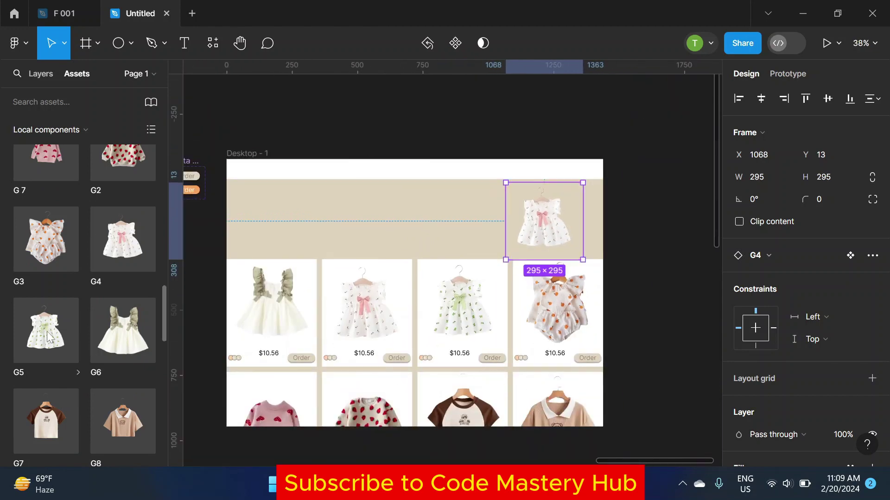
Step: Add the G5 green-bow dress at about 304 px, overlapping G4 in the banner
{"action": "mouse_move", "coordinate": [49, 337]}
{"action": "left_mouse_down"}
{"action": "mouse_move", "coordinate": [533, 252]}
{"action": "mouse_move", "coordinate": [542, 242]}
{"action": "left_mouse_up"}
{"action": "scroll", "coordinate": [542, 242], "scroll_direction": "up", "scroll_amount": 3}
{"action": "left_click_drag", "start_coordinate": [546, 341], "coordinate": [546, 292]}
{"action": "mouse_move", "coordinate": [485, 192]}
{"action": "left_mouse_down"}
{"action": "mouse_move", "coordinate": [562, 204]}
{"action": "mouse_move", "coordinate": [537, 200]}
{"action": "left_mouse_up"}
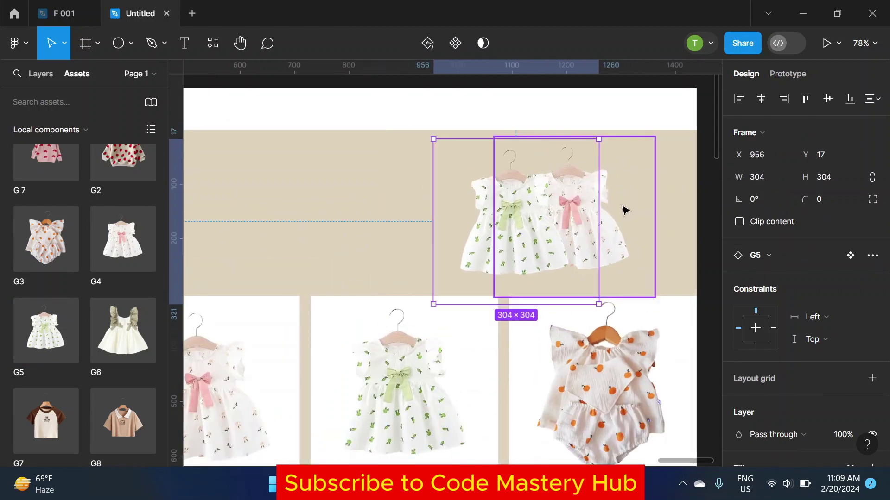
{"action": "left_click_drag", "start_coordinate": [622, 210], "coordinate": [560, 232]}
{"action": "left_click", "coordinate": [558, 230]}
{"action": "left_click_drag", "start_coordinate": [497, 214], "coordinate": [542, 222]}
{"action": "left_click_drag", "start_coordinate": [655, 263], "coordinate": [641, 251]}
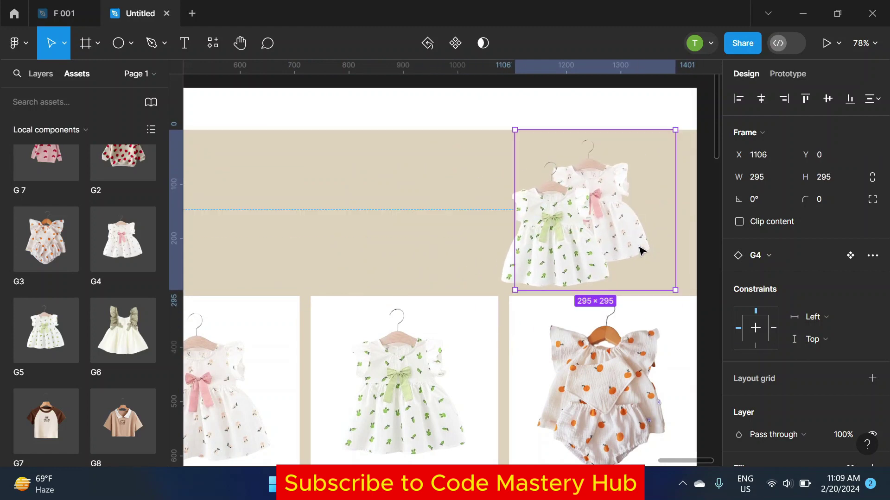
{"action": "left_click_drag", "start_coordinate": [503, 254], "coordinate": [526, 258]}
{"action": "scroll", "coordinate": [526, 258], "scroll_direction": "down", "scroll_amount": 5}
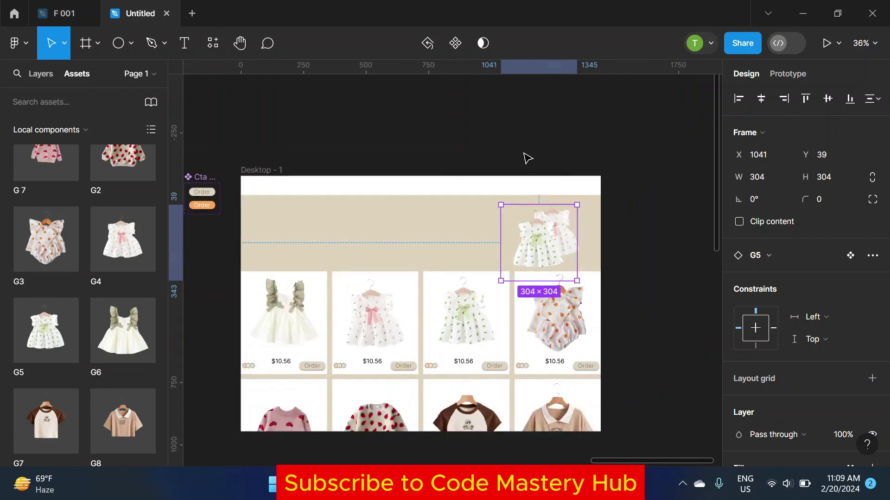
{"action": "left_click", "coordinate": [526, 159]}
{"action": "scroll", "coordinate": [438, 205], "scroll_direction": "up", "scroll_amount": 1}
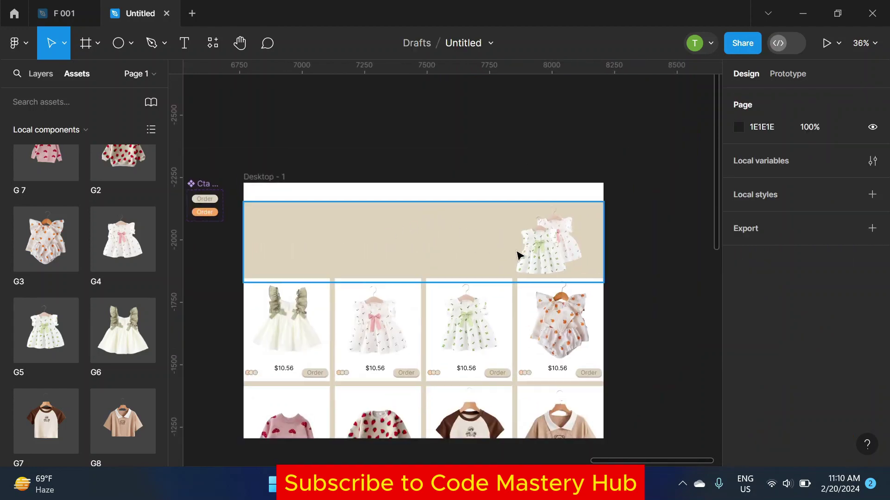
Step: Draw an unfilled ellipse over the dresses with a 2 px white outside stroke
{"action": "key", "text": "o"}
{"action": "scroll", "coordinate": [545, 260], "scroll_direction": "up", "scroll_amount": 5, "text": "ctrl"}
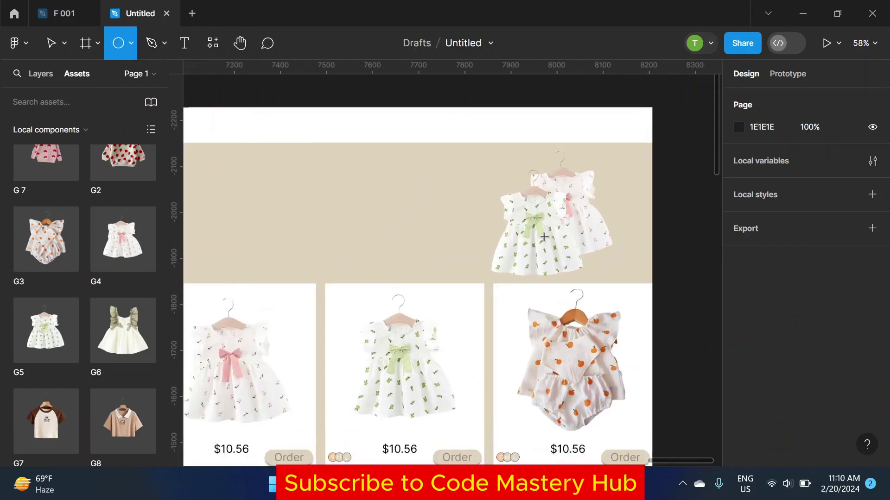
{"action": "left_click_drag", "start_coordinate": [403, 118], "coordinate": [696, 239]}
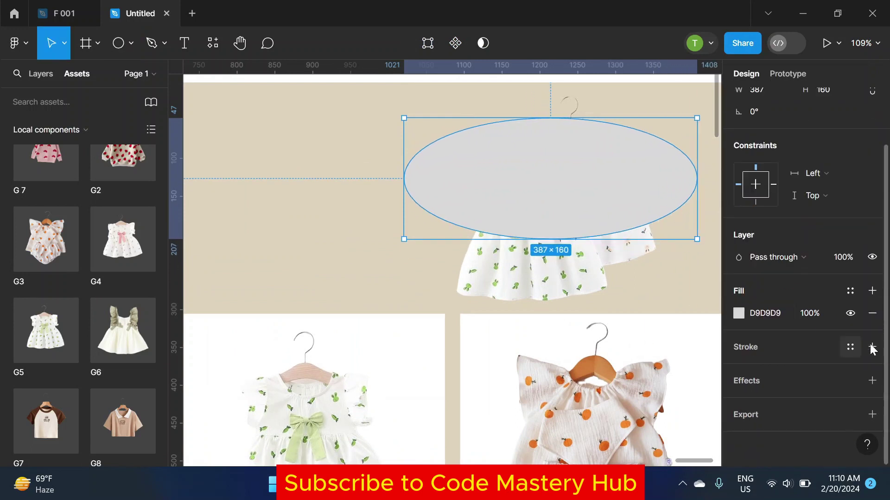
{"action": "left_click", "coordinate": [872, 346]}
{"action": "left_click", "coordinate": [851, 313]}
{"action": "left_click", "coordinate": [747, 391]}
{"action": "left_click", "coordinate": [764, 411]}
{"action": "left_click", "coordinate": [738, 369]}
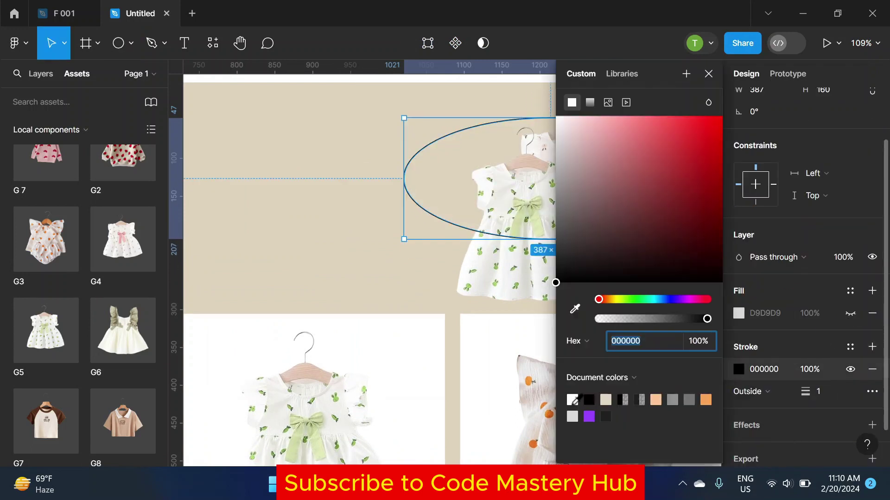
{"action": "left_click", "coordinate": [572, 399]}
{"action": "left_click_drag", "start_coordinate": [800, 389], "coordinate": [805, 389]}
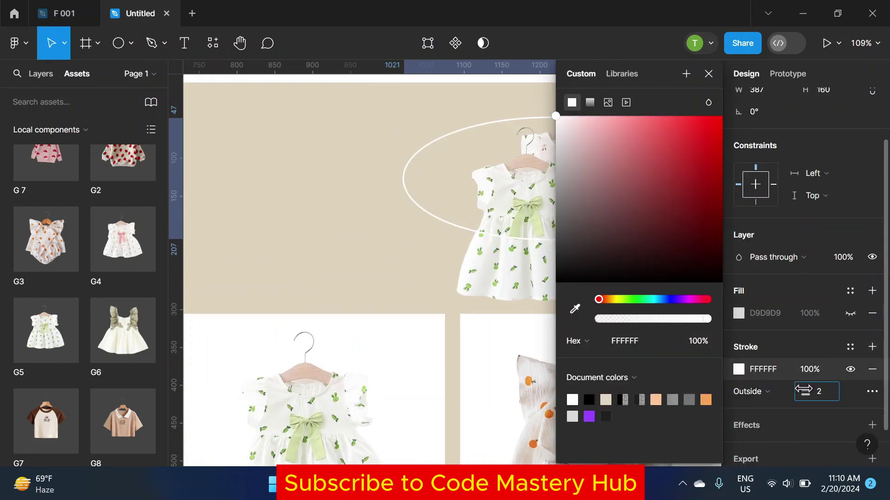
{"action": "left_click", "coordinate": [709, 74]}
Step: Tilt the ellipse about -29°, send it behind the dresses, and add a 31° copy
{"action": "left_click", "coordinate": [41, 73]}
{"action": "scroll", "coordinate": [477, 240], "scroll_direction": "down", "scroll_amount": 2}
{"action": "left_click_drag", "start_coordinate": [667, 242], "coordinate": [623, 294]}
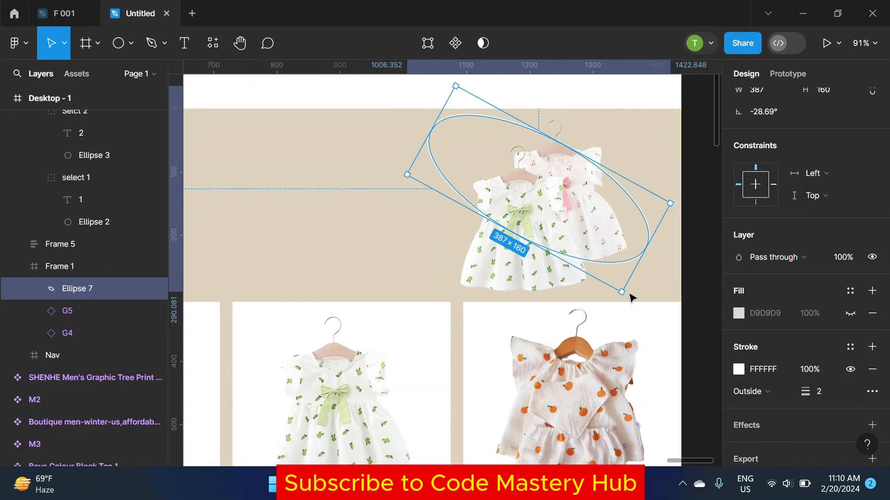
{"action": "left_click_drag", "start_coordinate": [69, 290], "coordinate": [69, 347]}
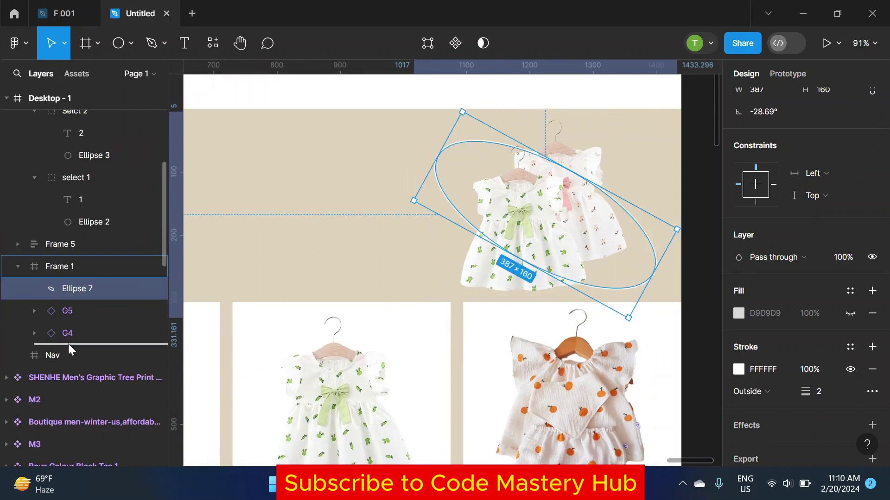
{"action": "left_click", "coordinate": [140, 289]}
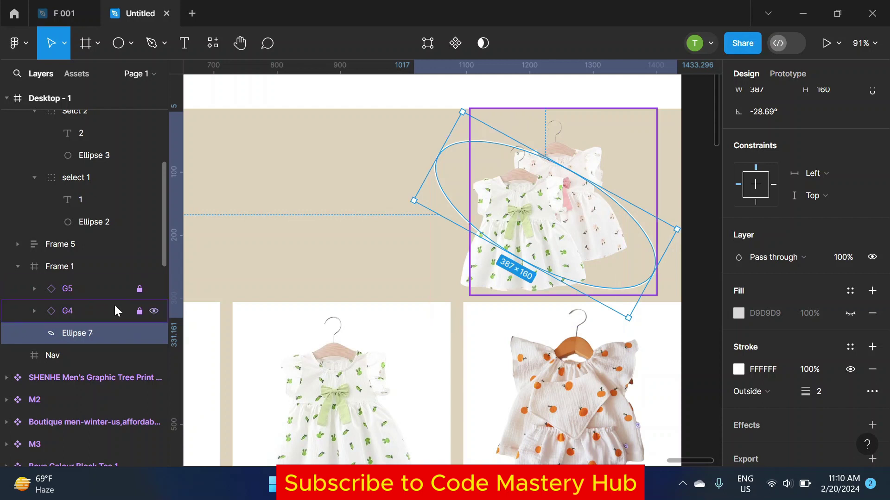
{"action": "key", "text": "ctrl+d"}
{"action": "left_click_drag", "start_coordinate": [682, 228], "coordinate": [602, 132]}
{"action": "left_click", "coordinate": [697, 167]}
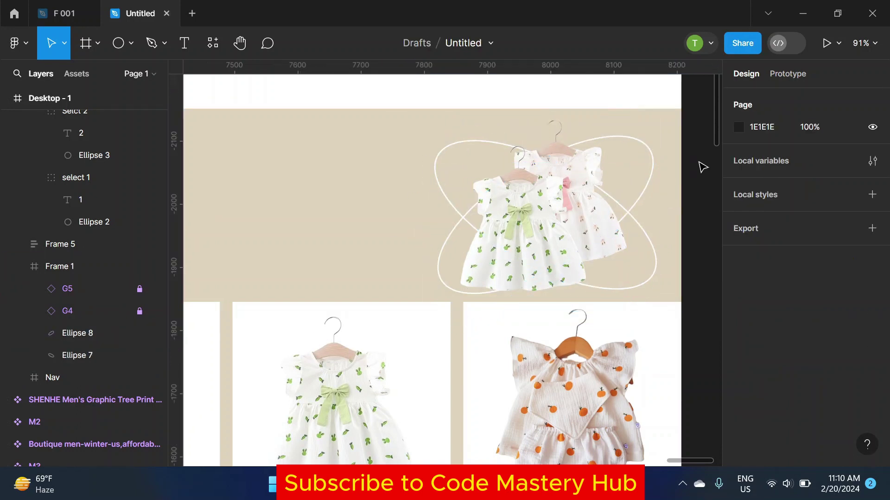
Step: Draw a small square in the hero banner left of the dresses
{"action": "left_click", "coordinate": [131, 43]}
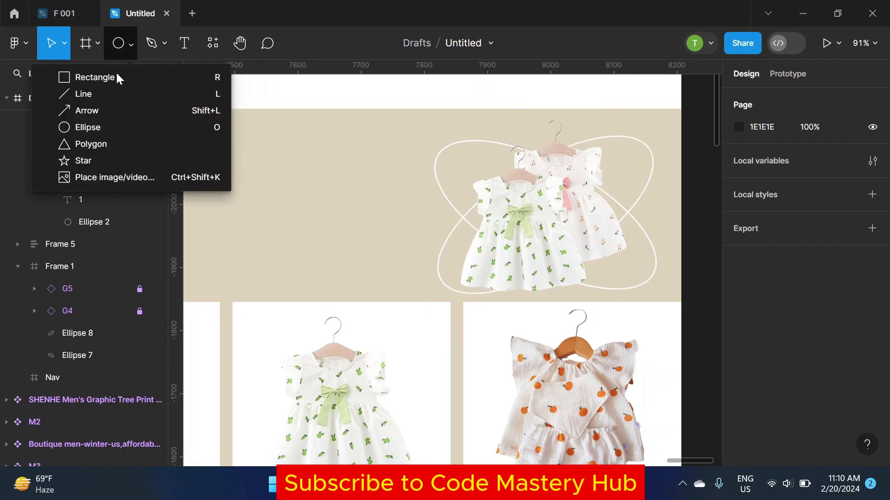
{"action": "left_click", "coordinate": [95, 78]}
{"action": "left_click_drag", "start_coordinate": [391, 165], "coordinate": [422, 197]}
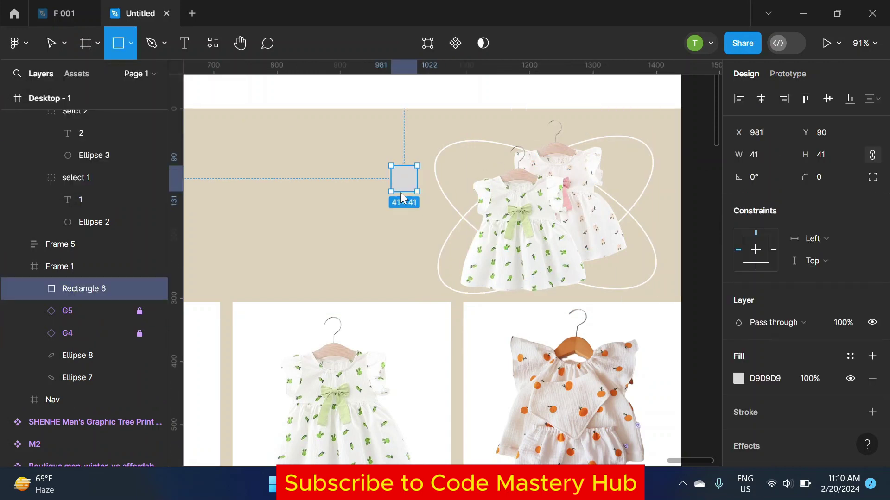
{"action": "double_click", "coordinate": [406, 178]}
{"action": "scroll", "coordinate": [406, 173], "scroll_direction": "up", "scroll_amount": 4}
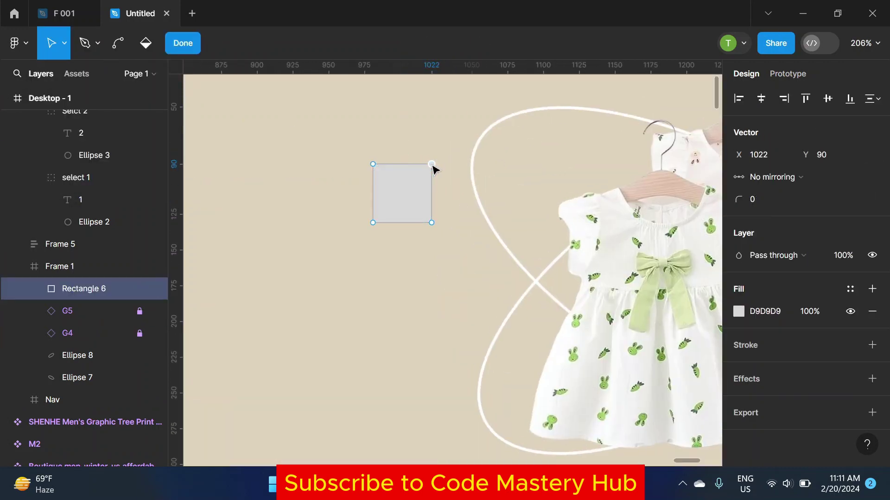
{"action": "key", "text": "ctrl+z"}
{"action": "key", "text": "Escape"}
Step: Remove the square's fill and give it a white FFFFFF outline
{"action": "left_click", "coordinate": [850, 379]}
{"action": "scroll", "coordinate": [788, 408], "scroll_direction": "down", "scroll_amount": 1}
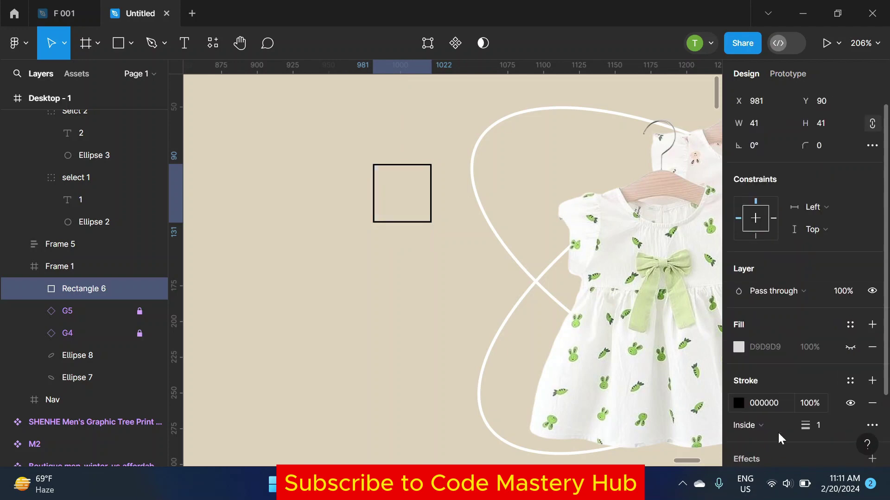
{"action": "scroll", "coordinate": [777, 432], "scroll_direction": "down", "scroll_amount": 2}
{"action": "left_click", "coordinate": [738, 325]}
{"action": "left_click_drag", "start_coordinate": [566, 231], "coordinate": [556, 116]}
{"action": "key", "text": "Escape"}
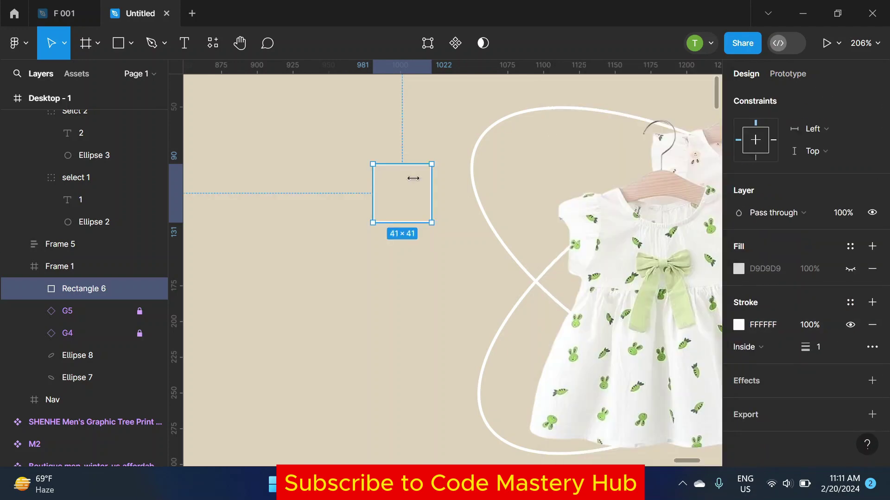
Step: Skew the square's corners outward and rotate it 45° into a diamond
{"action": "double_click", "coordinate": [435, 167]}
{"action": "scroll", "coordinate": [443, 160], "scroll_direction": "up", "scroll_amount": 5}
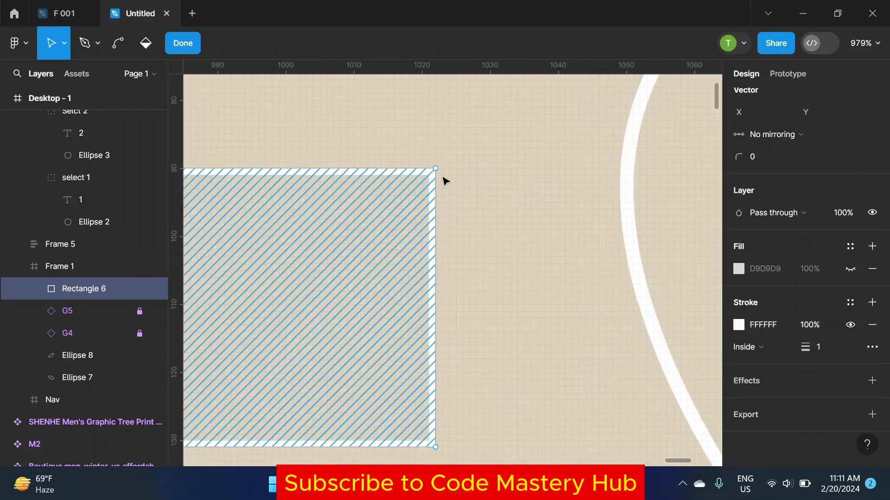
{"action": "left_click_drag", "start_coordinate": [436, 170], "coordinate": [478, 130]}
{"action": "scroll", "coordinate": [512, 163], "scroll_direction": "down", "scroll_amount": 3}
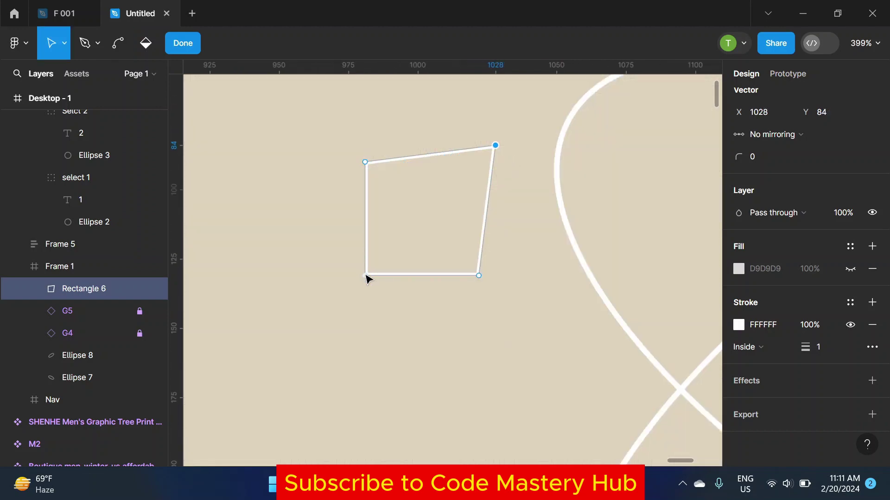
{"action": "left_click_drag", "start_coordinate": [365, 276], "coordinate": [350, 292]}
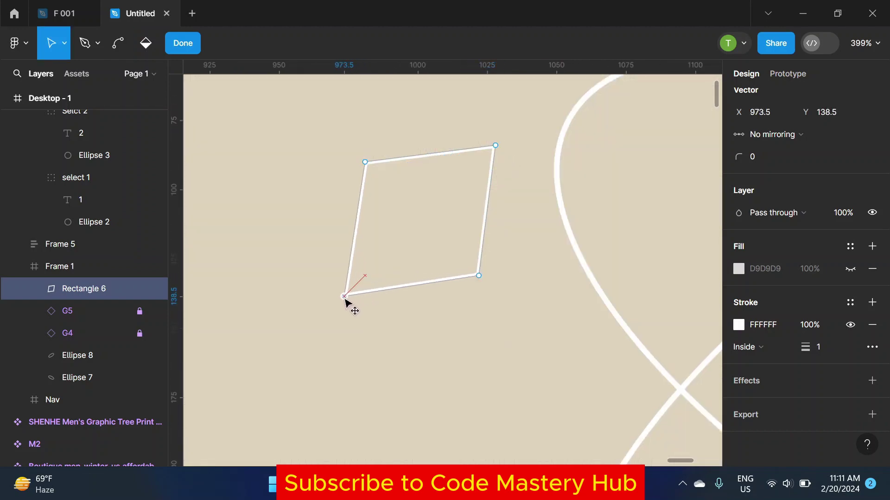
{"action": "key", "text": "Escape"}
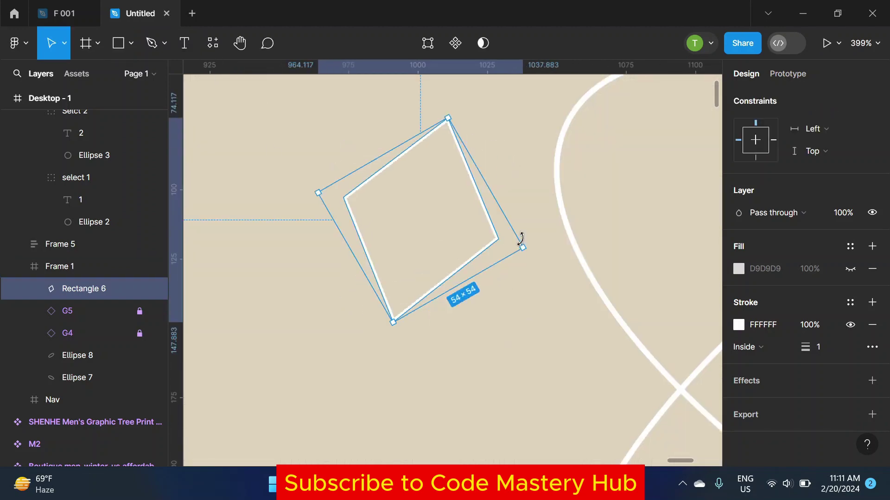
{"action": "left_click_drag", "start_coordinate": [501, 301], "coordinate": [520, 224]}
{"action": "scroll", "coordinate": [474, 242], "scroll_direction": "down", "scroll_amount": 3}
{"action": "scroll", "coordinate": [469, 139], "scroll_direction": "down", "scroll_amount": 3}
Step: Shrink the diamond sparkle to about 25.59 px
{"action": "left_click", "coordinate": [468, 126]}
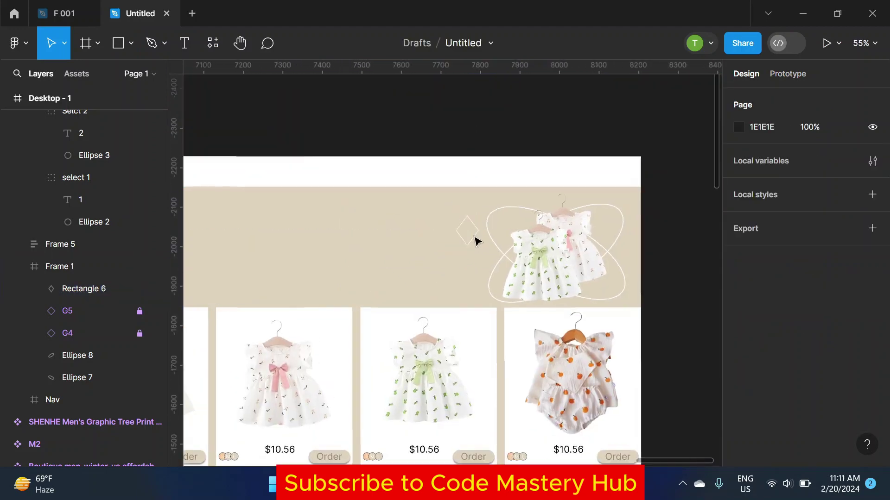
{"action": "left_click", "coordinate": [476, 240]}
{"action": "scroll", "coordinate": [477, 238], "scroll_direction": "up", "scroll_amount": 5}
{"action": "left_click_drag", "start_coordinate": [497, 225], "coordinate": [455, 226]}
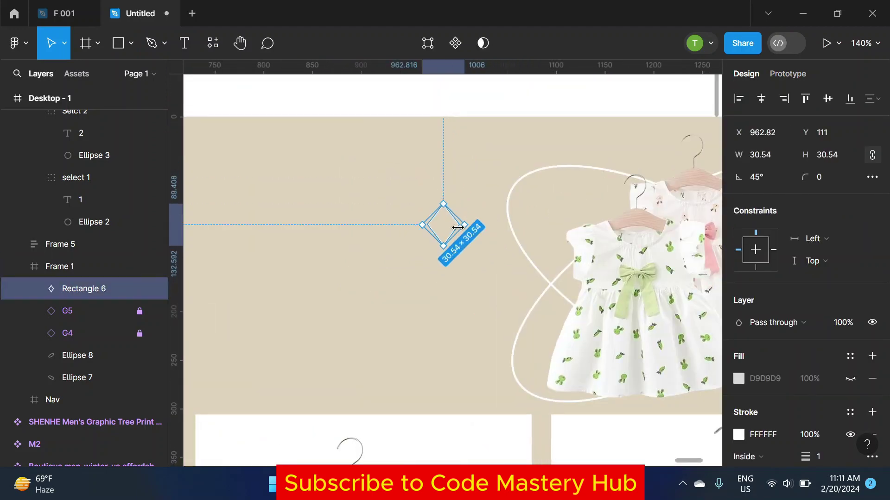
{"action": "left_click", "coordinate": [475, 292]}
{"action": "scroll", "coordinate": [475, 292], "scroll_direction": "up", "scroll_amount": 2}
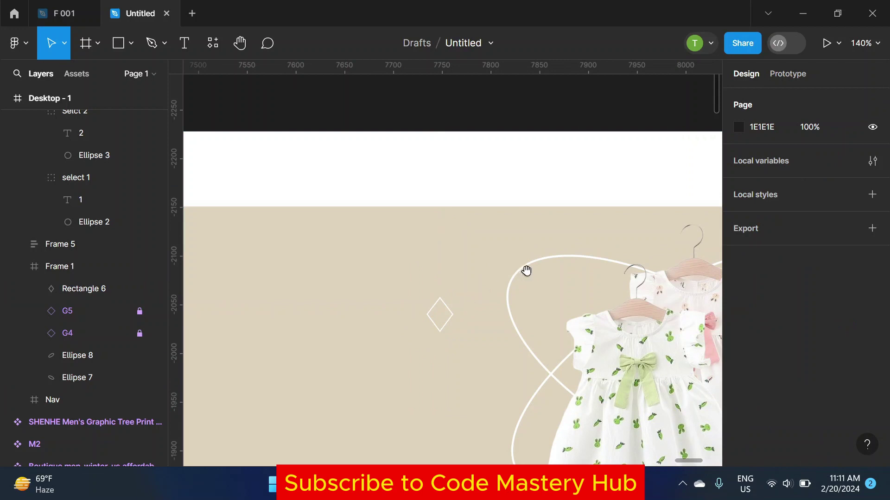
{"action": "scroll", "coordinate": [526, 270], "scroll_direction": "down", "scroll_amount": 2}
{"action": "scroll", "coordinate": [310, 251], "scroll_direction": "right", "scroll_amount": 4}
Step: Copy the diamond lower right at about 17 px, plus another copy near the top hanger
{"action": "left_click_drag", "start_coordinate": [258, 233], "coordinate": [639, 360], "text": "alt"}
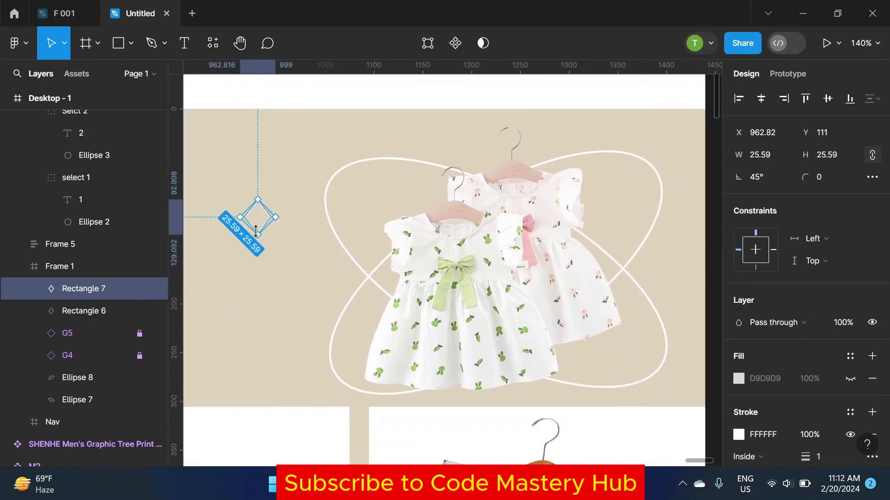
{"action": "scroll", "coordinate": [637, 357], "scroll_direction": "up", "scroll_amount": 3}
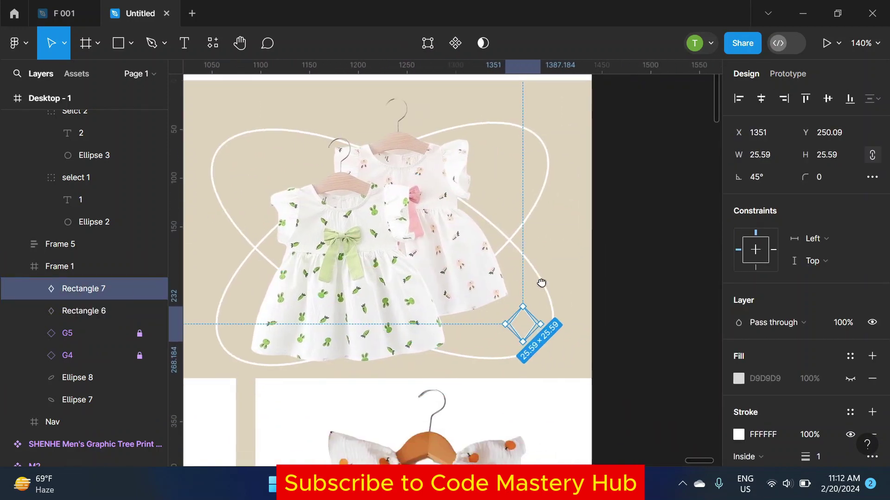
{"action": "scroll", "coordinate": [541, 284], "scroll_direction": "up", "scroll_amount": 3}
{"action": "scroll", "coordinate": [526, 324], "scroll_direction": "up", "scroll_amount": 4}
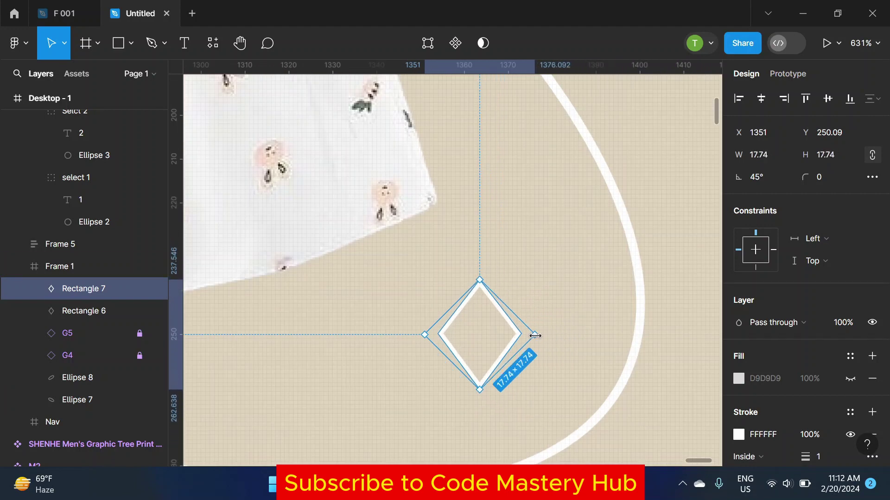
{"action": "left_click_drag", "start_coordinate": [585, 333], "coordinate": [531, 328]}
{"action": "scroll", "coordinate": [464, 328], "scroll_direction": "down", "scroll_amount": 6}
{"action": "scroll", "coordinate": [495, 295], "scroll_direction": "down", "scroll_amount": 3}
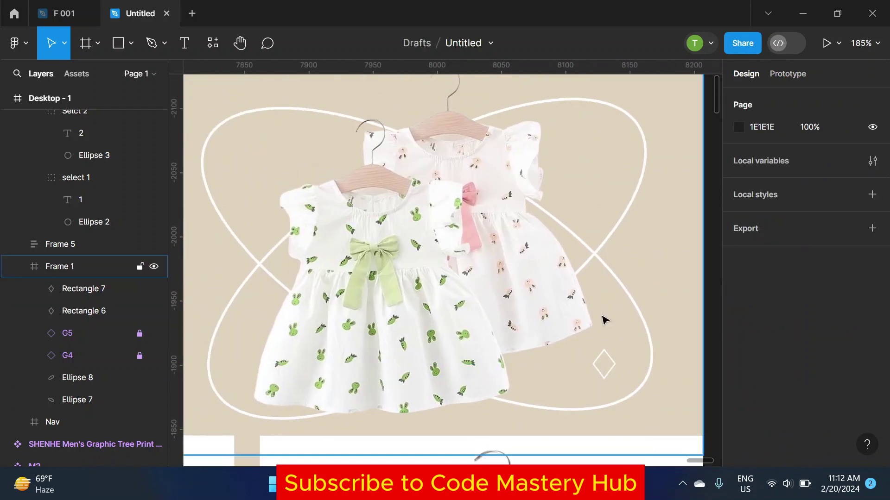
{"action": "left_click", "coordinate": [604, 363]}
{"action": "left_click_drag", "start_coordinate": [604, 363], "coordinate": [602, 368], "text": "alt"}
{"action": "left_click_drag", "start_coordinate": [561, 288], "coordinate": [445, 175]}
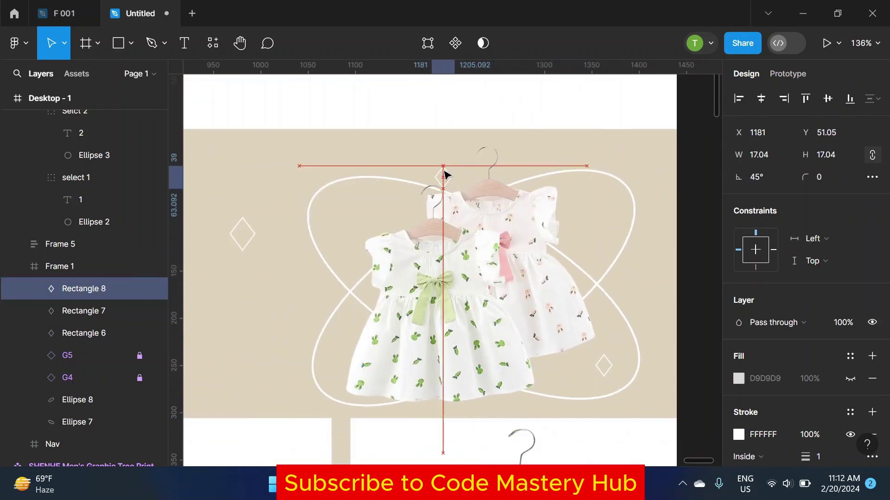
Step: Copy the left diamond, move it to the banner's top right, and make it tiny
{"action": "left_click", "coordinate": [249, 250]}
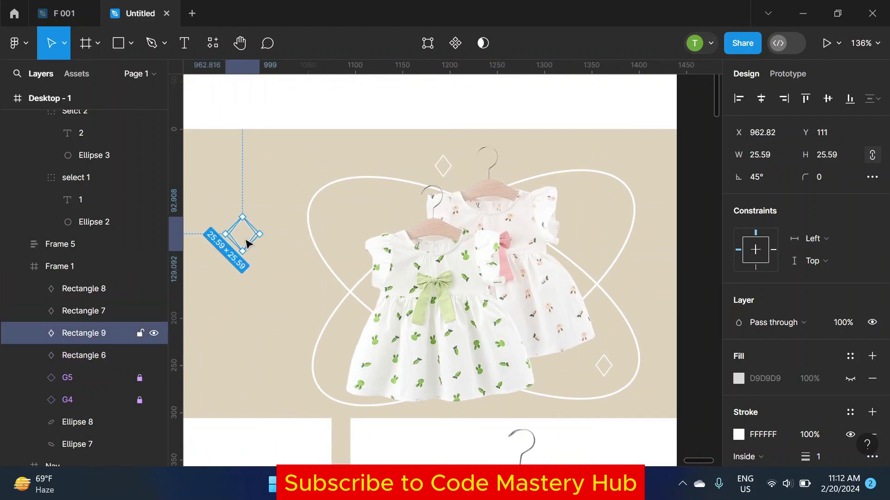
{"action": "left_click_drag", "start_coordinate": [249, 250], "coordinate": [288, 367]}
{"action": "mouse_move", "coordinate": [254, 234]}
{"action": "left_mouse_down"}
{"action": "mouse_move", "coordinate": [667, 230]}
{"action": "mouse_move", "coordinate": [648, 188]}
{"action": "mouse_move", "coordinate": [360, 227]}
{"action": "left_mouse_up"}
{"action": "scroll", "coordinate": [648, 187], "scroll_direction": "down", "scroll_amount": 2}
{"action": "scroll", "coordinate": [359, 227], "scroll_direction": "up", "scroll_amount": 5}
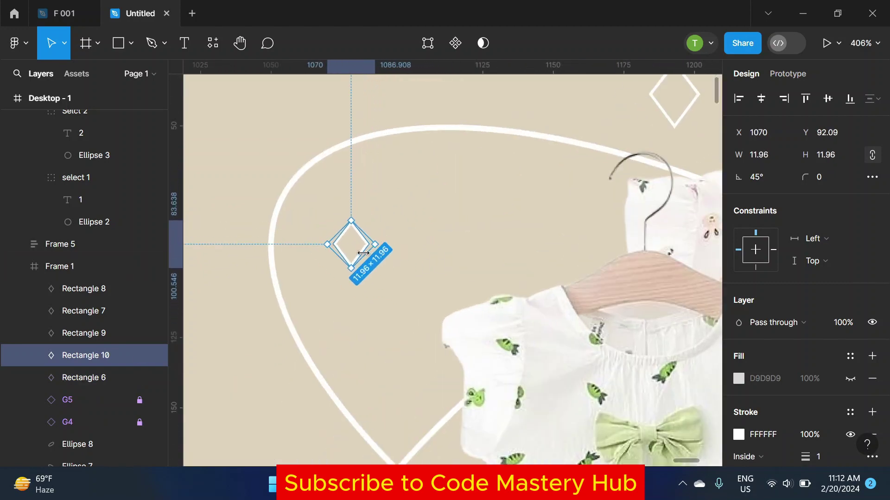
{"action": "left_click_drag", "start_coordinate": [431, 245], "coordinate": [358, 244]}
{"action": "left_click", "coordinate": [300, 218]}
{"action": "scroll", "coordinate": [412, 254], "scroll_direction": "down", "scroll_amount": 5}
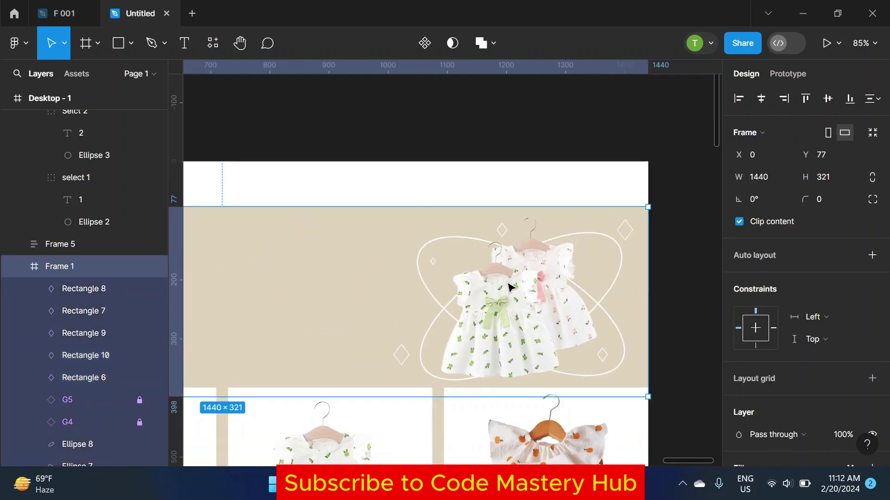
{"action": "left_click_drag", "start_coordinate": [527, 268], "coordinate": [499, 195]}
{"action": "scroll", "coordinate": [502, 200], "scroll_direction": "down", "scroll_amount": 5}
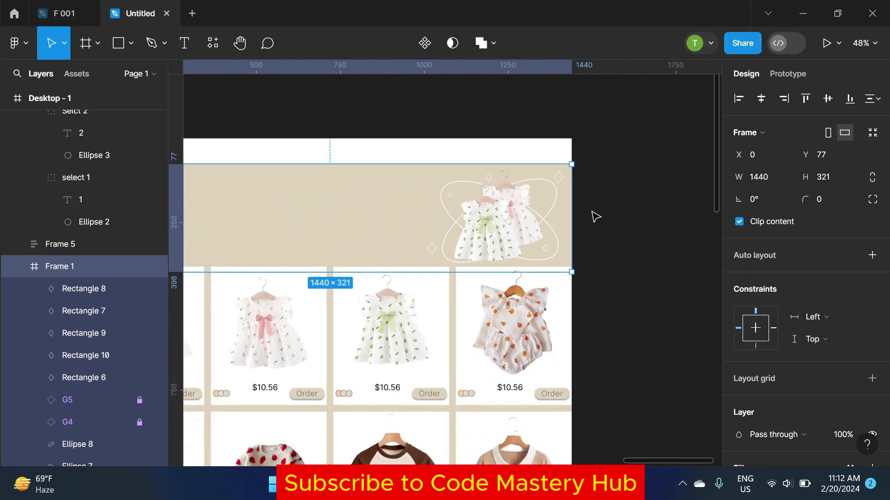
{"action": "left_click", "coordinate": [667, 224]}
Step: Group Rectangles 6–10 and Ellipses 7–8 into one layer group
{"action": "left_click", "coordinate": [100, 300]}
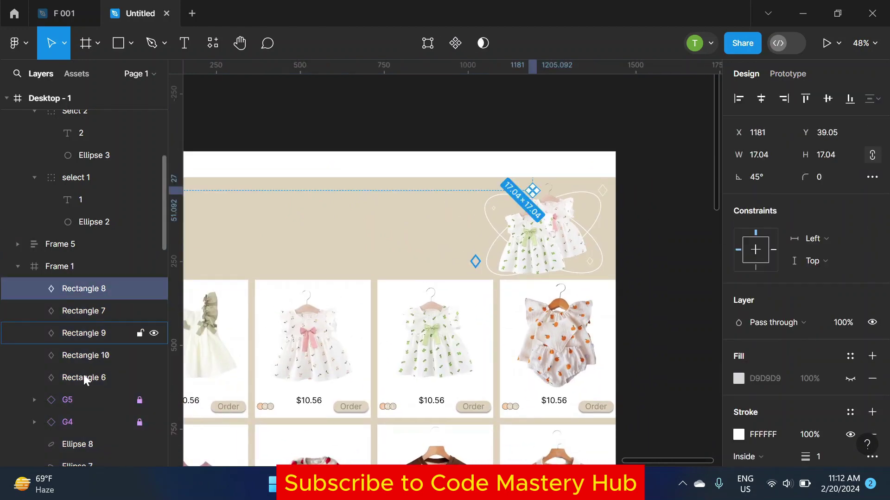
{"action": "scroll", "coordinate": [83, 375], "scroll_direction": "down", "scroll_amount": 3}
{"action": "left_click", "coordinate": [72, 373]}
{"action": "left_click", "coordinate": [72, 394], "text": "shift"}
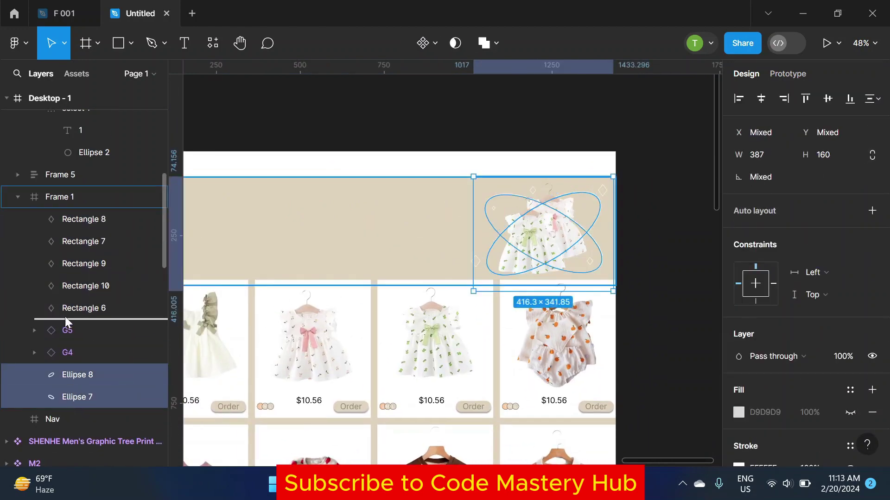
{"action": "left_click", "coordinate": [96, 219], "text": "shift"}
{"action": "right_click", "coordinate": [97, 220]}
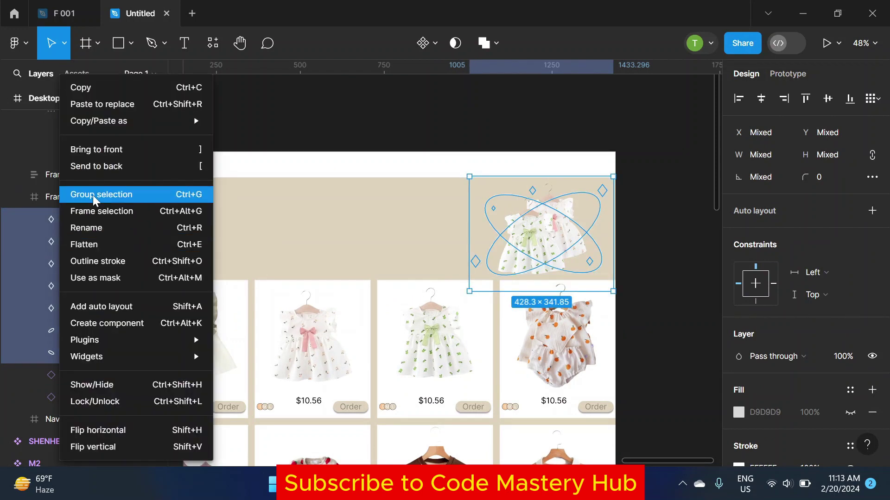
{"action": "left_click", "coordinate": [93, 195]}
Step: Rename the group Decoration and move it below the dress layers
{"action": "double_click", "coordinate": [97, 219]}
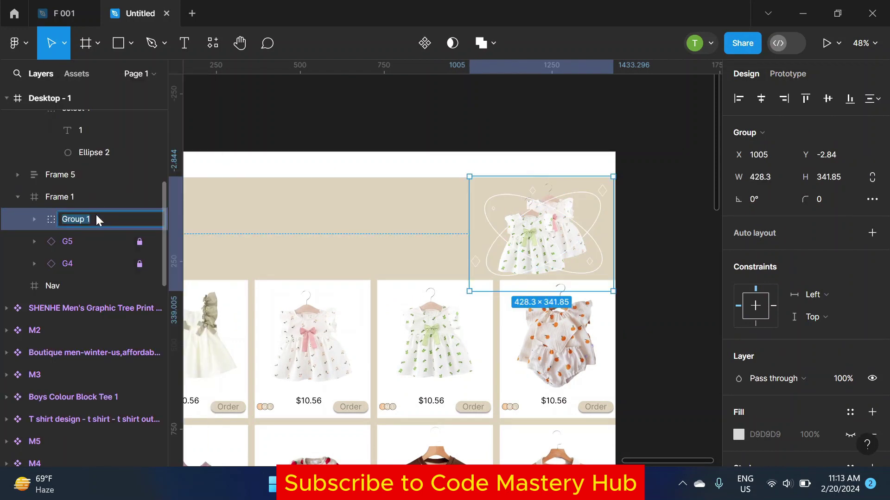
{"action": "type", "text": "Decoratio"}
{"action": "key", "text": "Return"}
{"action": "left_click", "coordinate": [90, 209]}
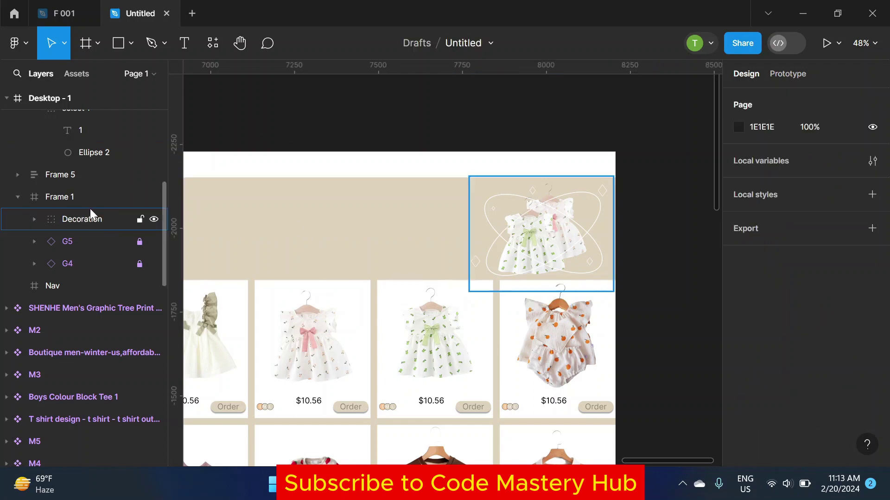
{"action": "left_click_drag", "start_coordinate": [94, 219], "coordinate": [91, 268]}
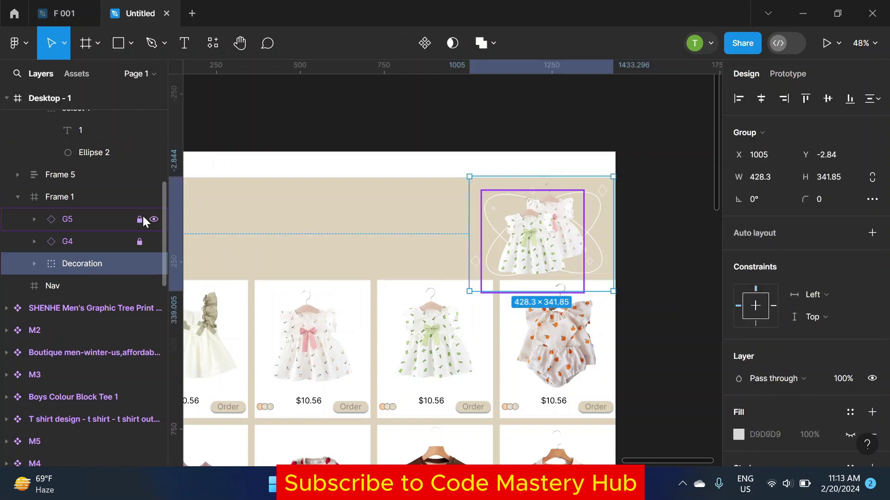
{"action": "left_click", "coordinate": [272, 117]}
{"action": "scroll", "coordinate": [533, 147], "scroll_direction": "left", "scroll_amount": 3}
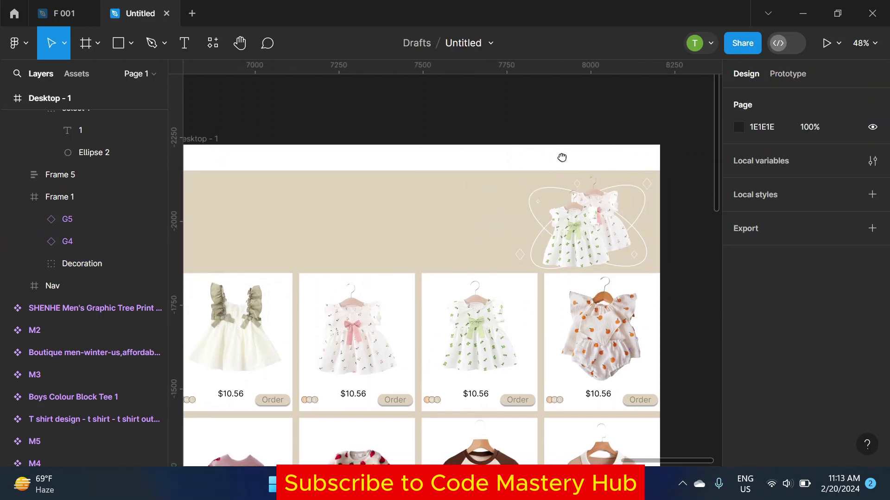
Step: Add a new text box in the banner for the 'Discover Smiles in Styles' heading
{"action": "left_click", "coordinate": [186, 53]}
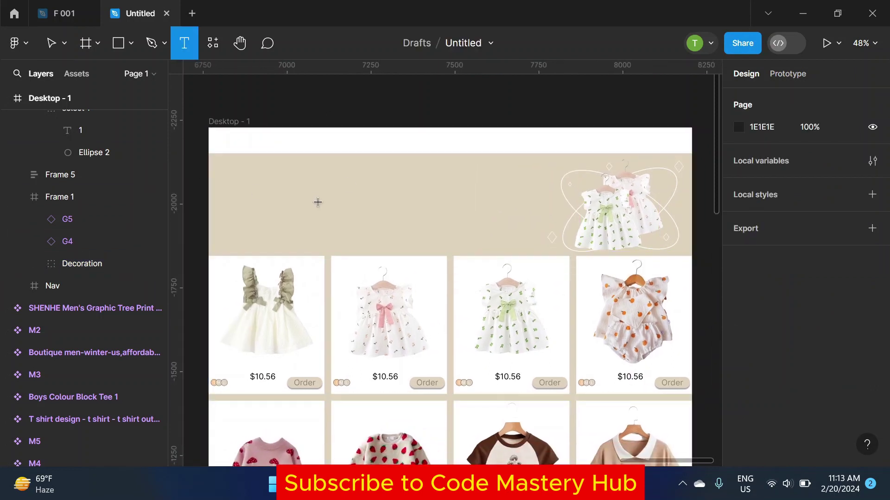
{"action": "left_click", "coordinate": [243, 179]}
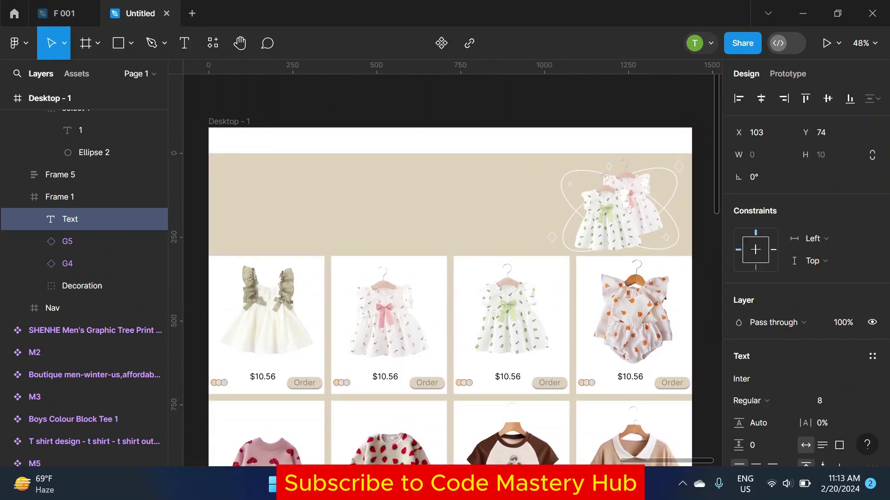
{"action": "type", "text": "Discover Smiles in Styles"}
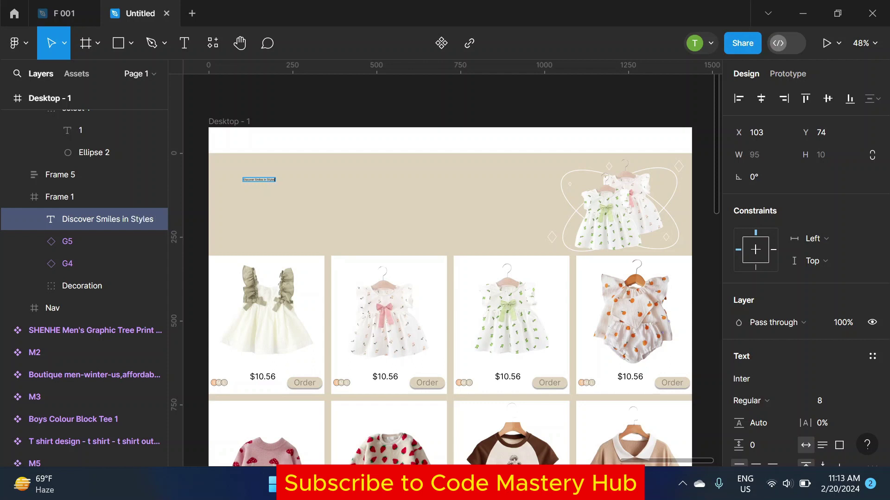
{"action": "key", "text": "Escape"}
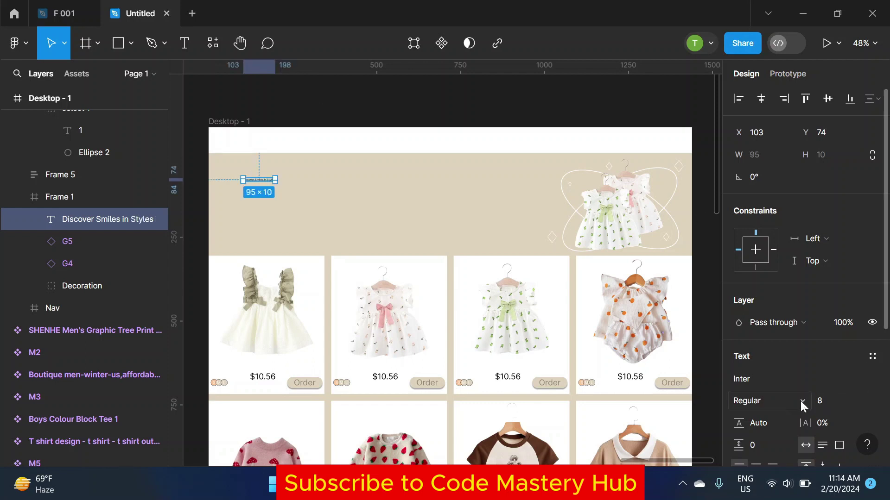
Step: Set the heading to font size 80 and drag it to the banner's top-left
{"action": "left_click", "coordinate": [861, 401]}
{"action": "left_click", "coordinate": [838, 396]}
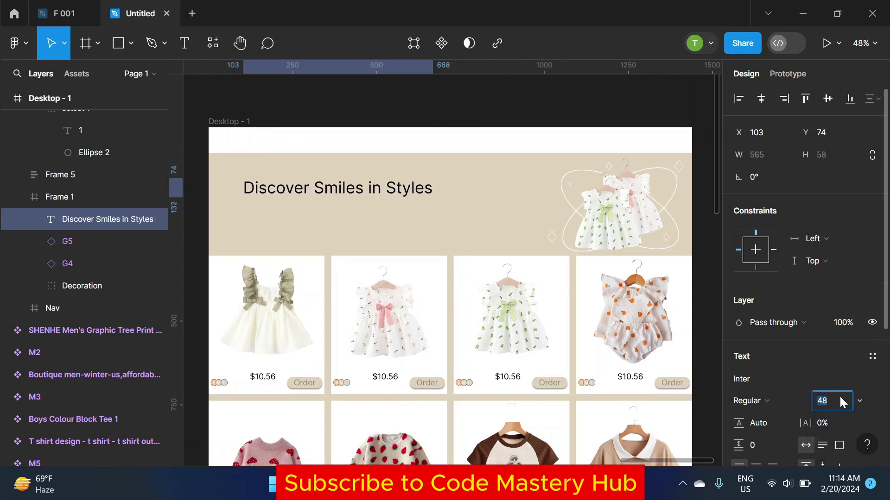
{"action": "type", "text": "55"}
{"action": "key", "text": "Return"}
{"action": "left_click", "coordinate": [860, 401]}
{"action": "left_click", "coordinate": [850, 410]}
{"action": "left_click", "coordinate": [861, 401]}
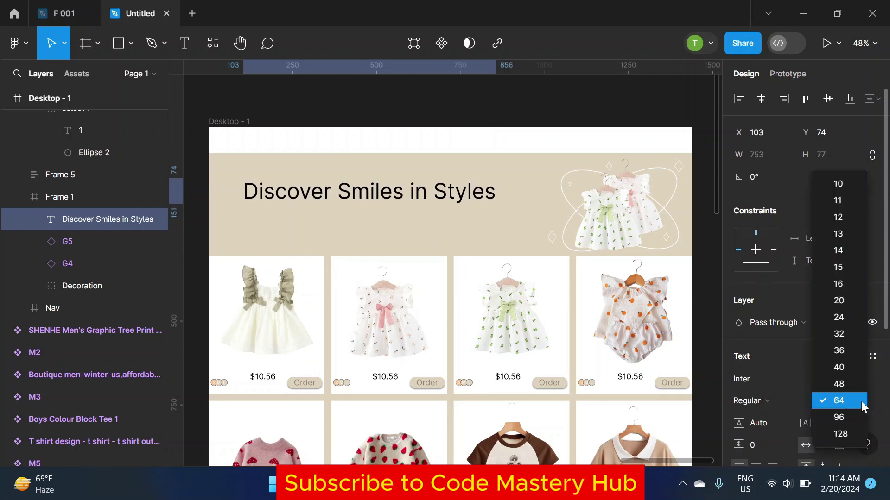
{"action": "left_click", "coordinate": [832, 402]}
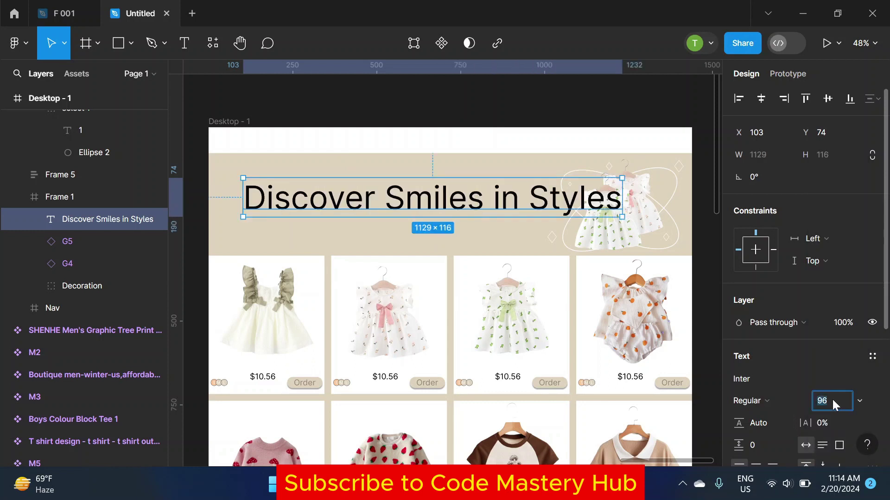
{"action": "type", "text": "80"}
{"action": "key", "text": "Return"}
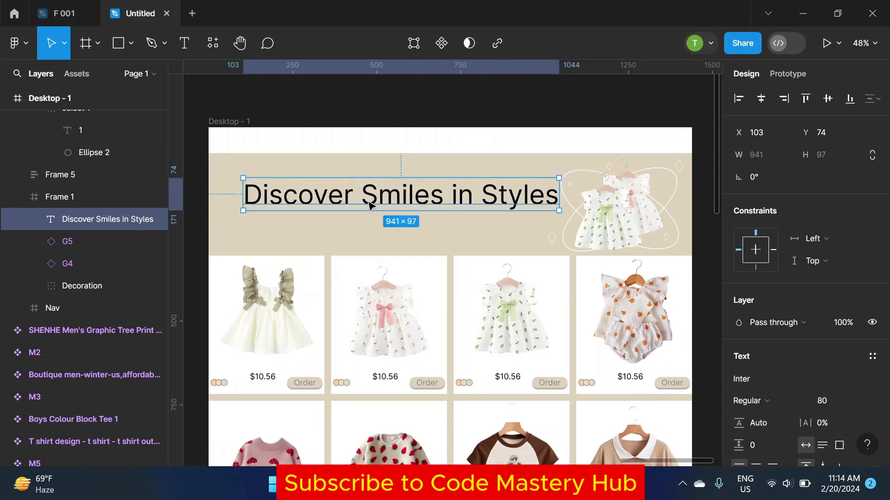
{"action": "left_click_drag", "start_coordinate": [388, 208], "coordinate": [359, 200]}
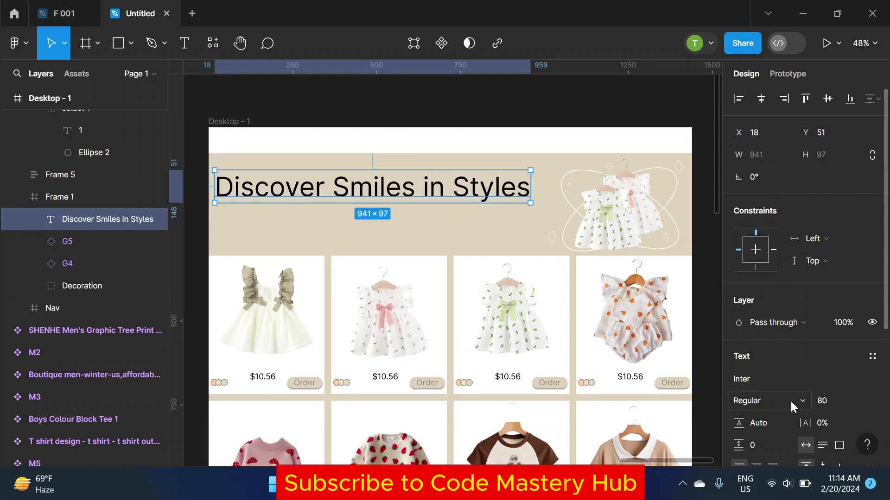
{"action": "scroll", "coordinate": [783, 352], "scroll_direction": "down", "scroll_amount": 3}
Step: Try white and a document colour as the heading fill, settling on white
{"action": "left_click", "coordinate": [739, 385]}
{"action": "left_click", "coordinate": [572, 400]}
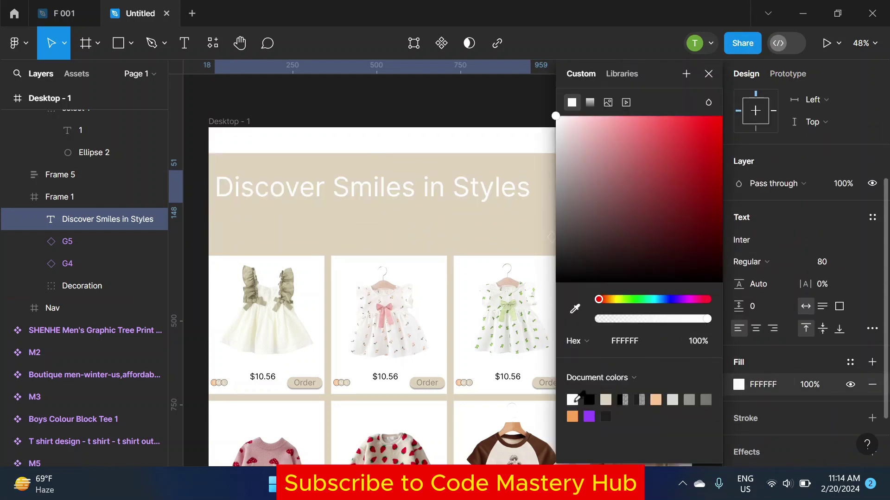
{"action": "left_click", "coordinate": [573, 416]}
{"action": "left_click", "coordinate": [572, 399]}
{"action": "left_click", "coordinate": [708, 73]}
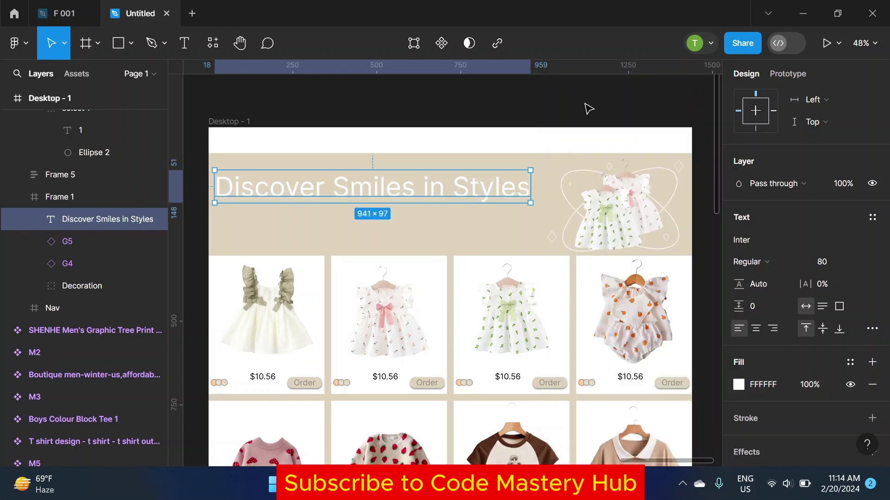
{"action": "left_click", "coordinate": [588, 109]}
{"action": "scroll", "coordinate": [477, 254], "scroll_direction": "down", "scroll_amount": 2, "text": "ctrl"}
{"action": "scroll", "coordinate": [475, 261], "scroll_direction": "down", "scroll_amount": 2, "text": "ctrl"}
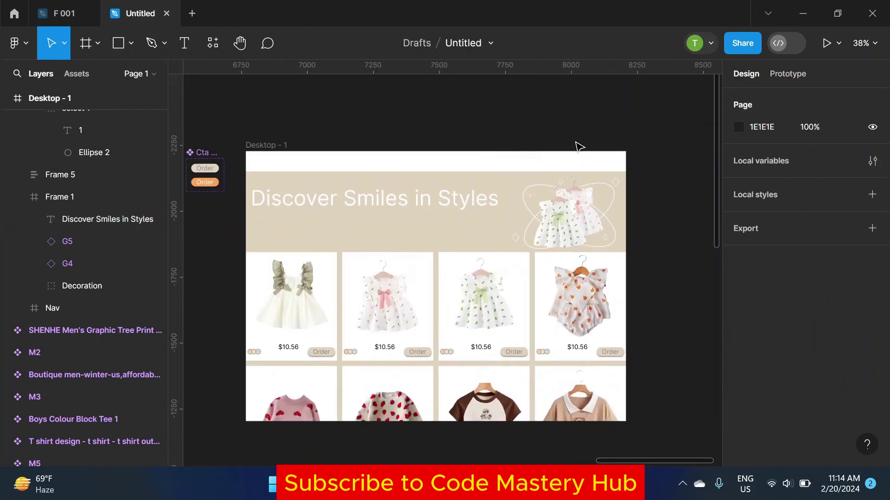
{"action": "left_click", "coordinate": [314, 205]}
{"action": "scroll", "coordinate": [806, 278], "scroll_direction": "down", "scroll_amount": 3}
Step: Switch the heading fill to a linear gradient with both stops black (000000)
{"action": "left_click", "coordinate": [739, 384]}
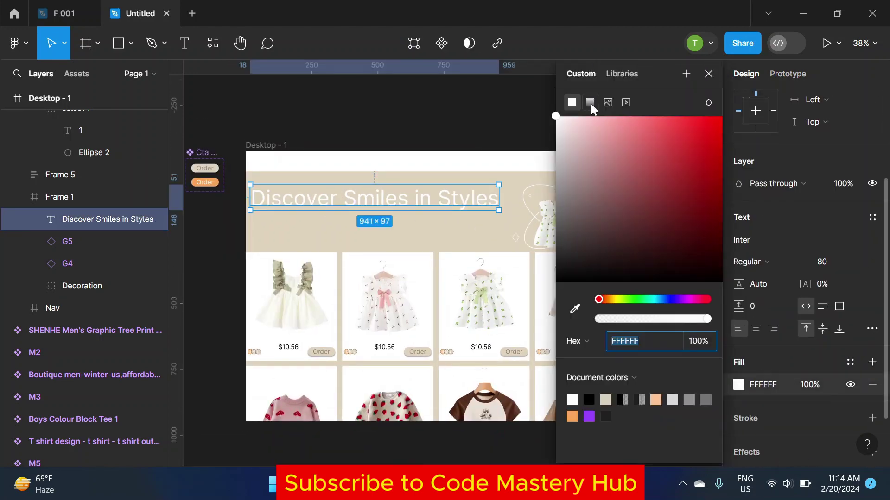
{"action": "left_click", "coordinate": [590, 102]}
{"action": "type", "text": "000000"}
{"action": "key", "text": "Return"}
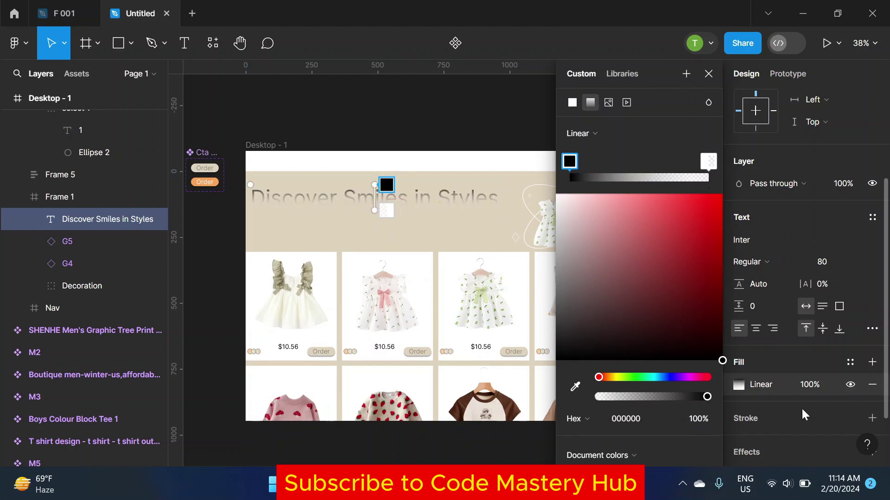
{"action": "scroll", "coordinate": [375, 186], "scroll_direction": "up", "scroll_amount": 3, "text": "ctrl"}
{"action": "left_click", "coordinate": [708, 161]}
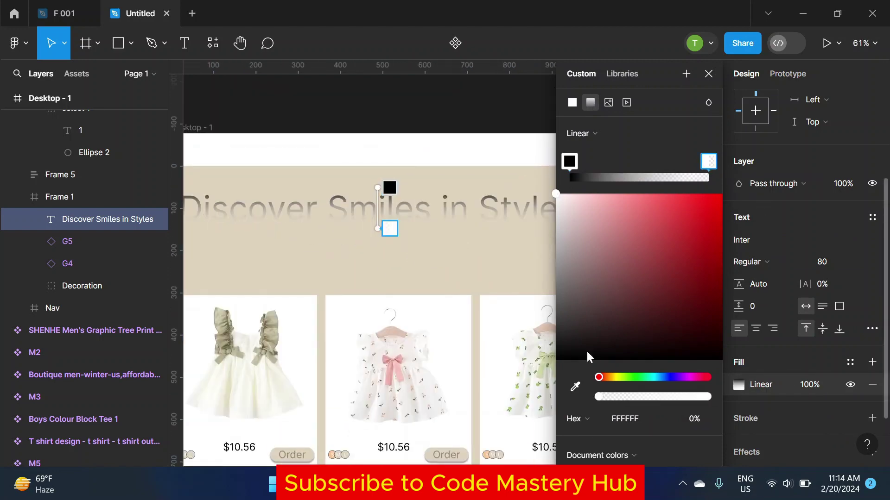
{"action": "left_click", "coordinate": [557, 359]}
{"action": "scroll", "coordinate": [485, 120], "scroll_direction": "down", "scroll_amount": 5, "text": "ctrl"}
{"action": "scroll", "coordinate": [378, 152], "scroll_direction": "up", "scroll_amount": 3, "text": "ctrl"}
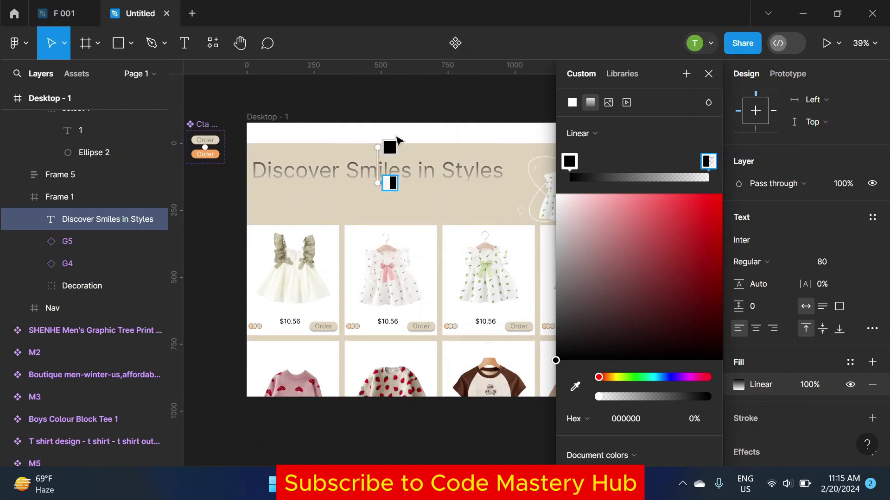
{"action": "left_click", "coordinate": [482, 172]}
{"action": "scroll", "coordinate": [791, 276], "scroll_direction": "down", "scroll_amount": 4}
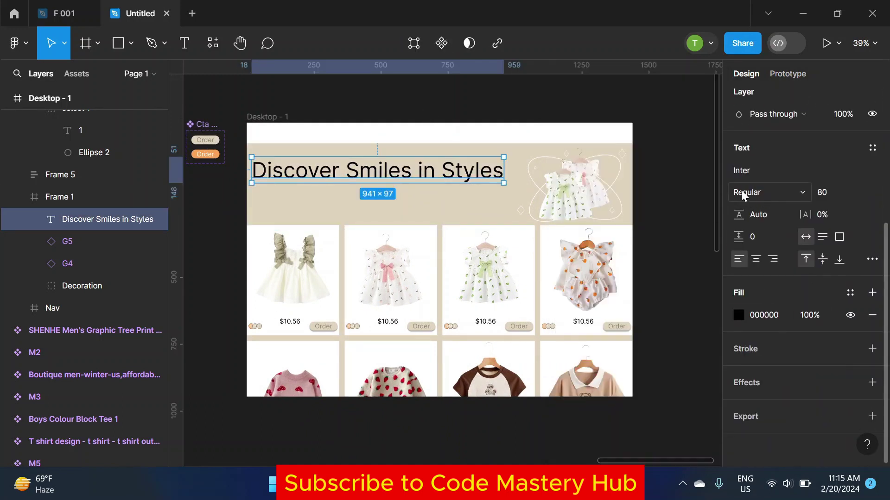
{"action": "scroll", "coordinate": [741, 190], "scroll_direction": "up", "scroll_amount": 2}
Step: Set the heading font to Jura at size 85
{"action": "left_click", "coordinate": [757, 240]}
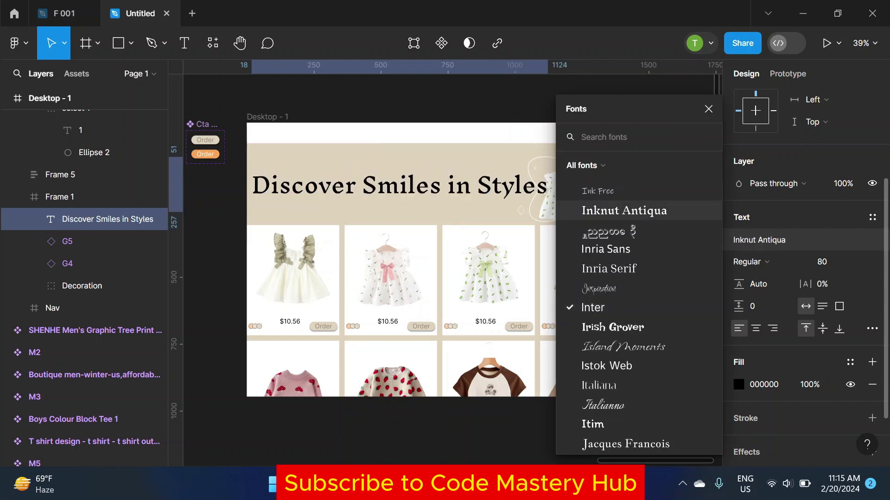
{"action": "type", "text": "Jur"}
{"action": "left_click", "coordinate": [594, 161]}
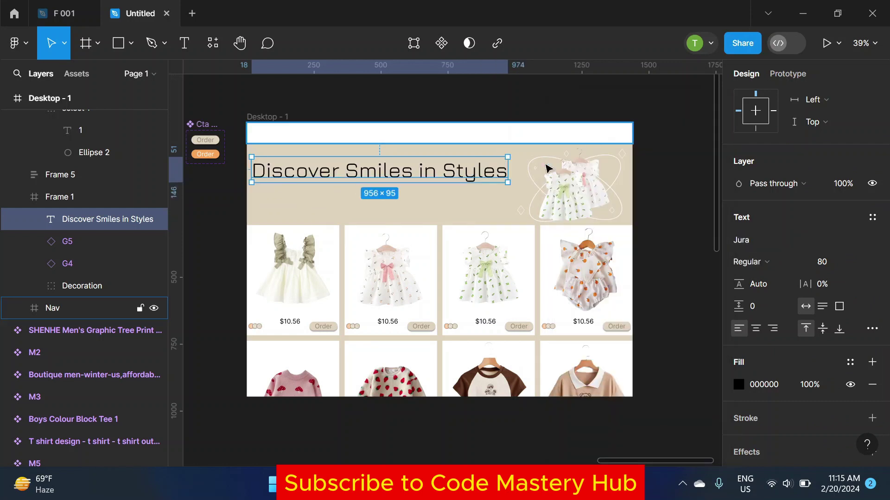
{"action": "key", "text": "Escape"}
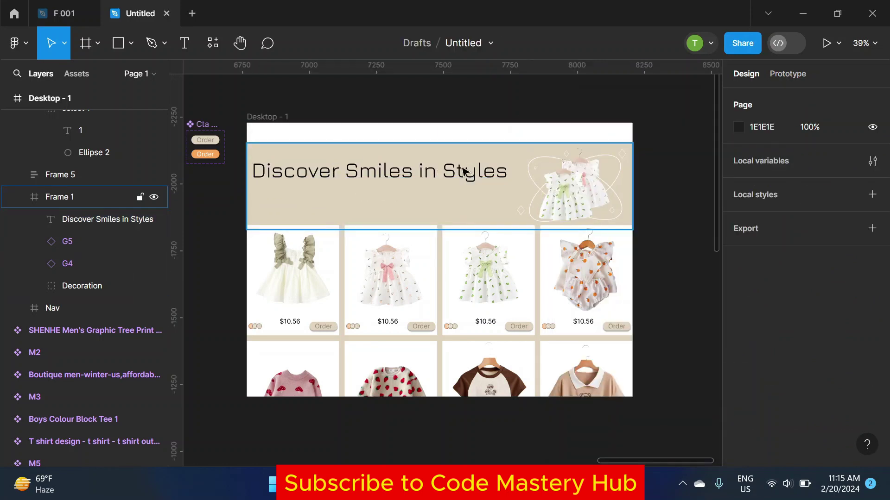
{"action": "left_click", "coordinate": [465, 171]}
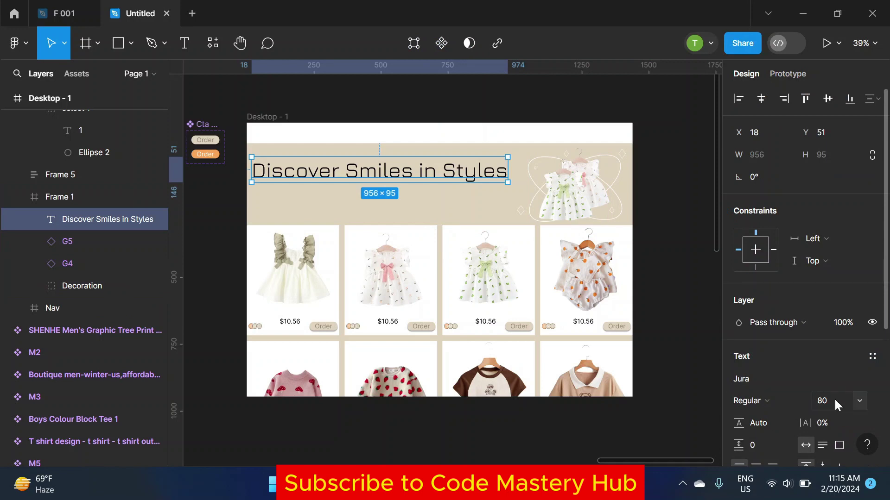
{"action": "left_click", "coordinate": [834, 398]}
{"action": "type", "text": "85"}
{"action": "key", "text": "Return"}
Step: Add the subtitle 'Embrace the sweet side of Fashion for All Ages and Tastes.' at size 24
{"action": "key", "text": "t"}
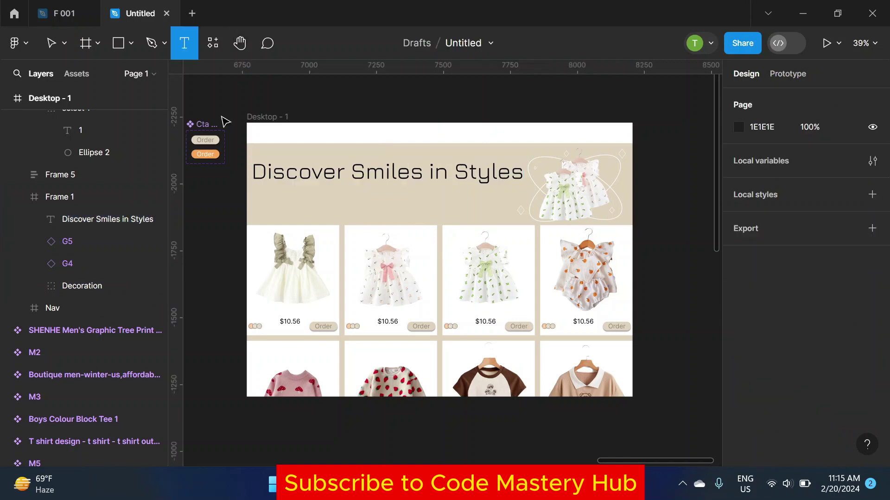
{"action": "left_click", "coordinate": [258, 203]}
{"action": "type", "text": "E"}
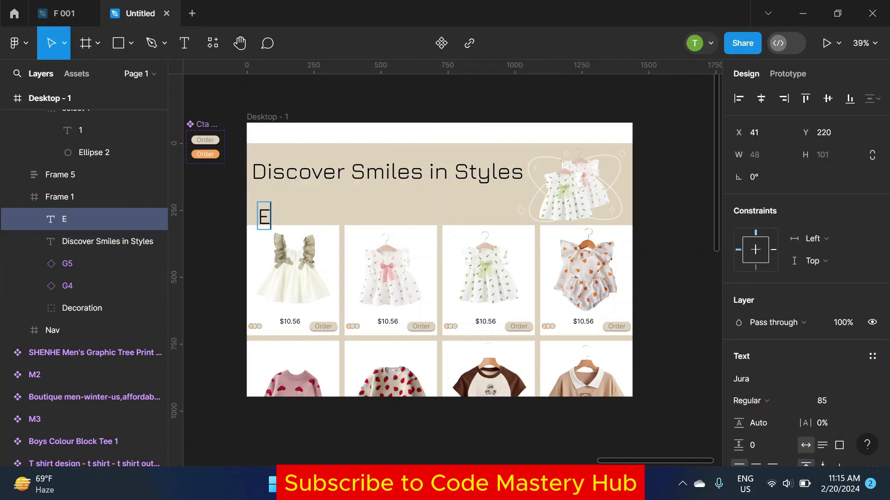
{"action": "type", "text": "mbrace the"}
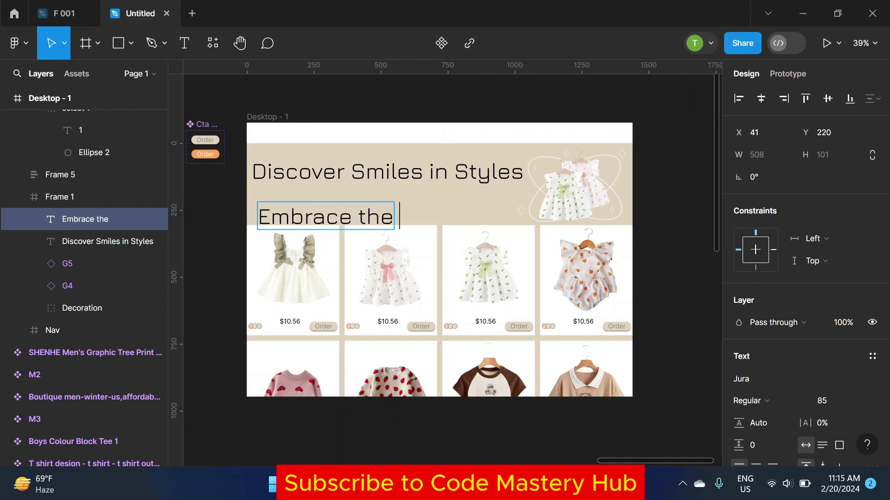
{"action": "type", "text": "sweet"}
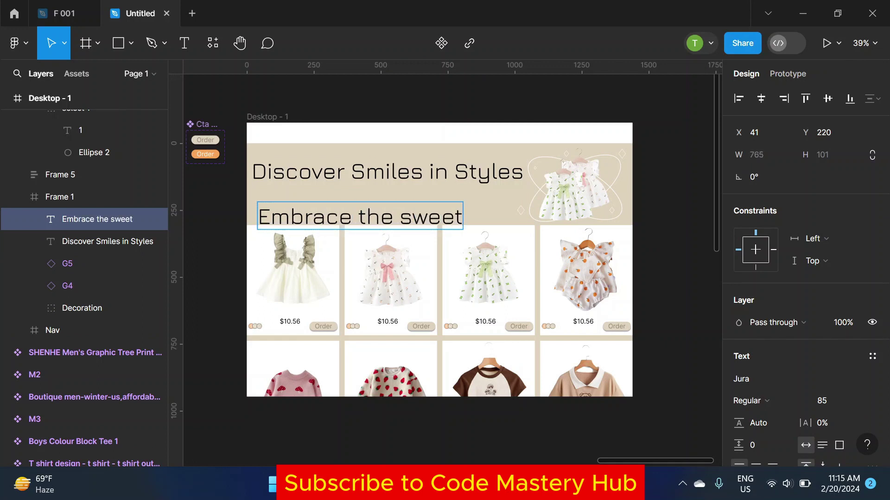
{"action": "type", "text": " side of"}
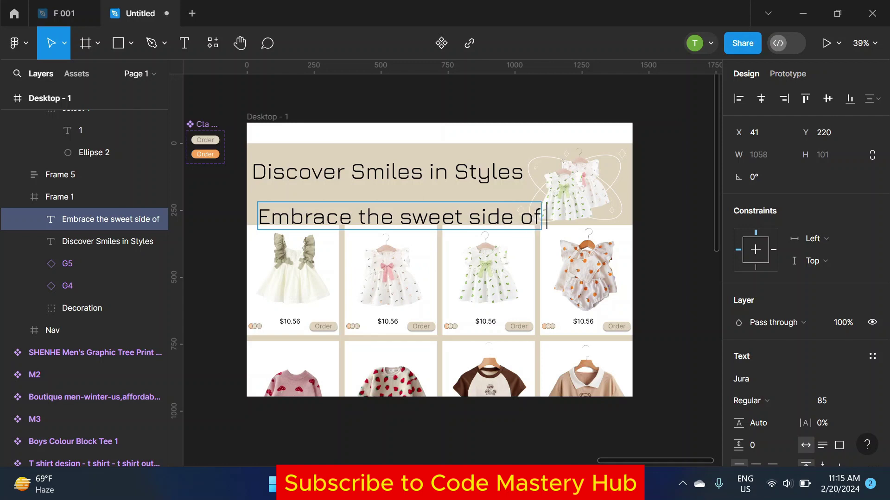
{"action": "type", "text": " Fashion"}
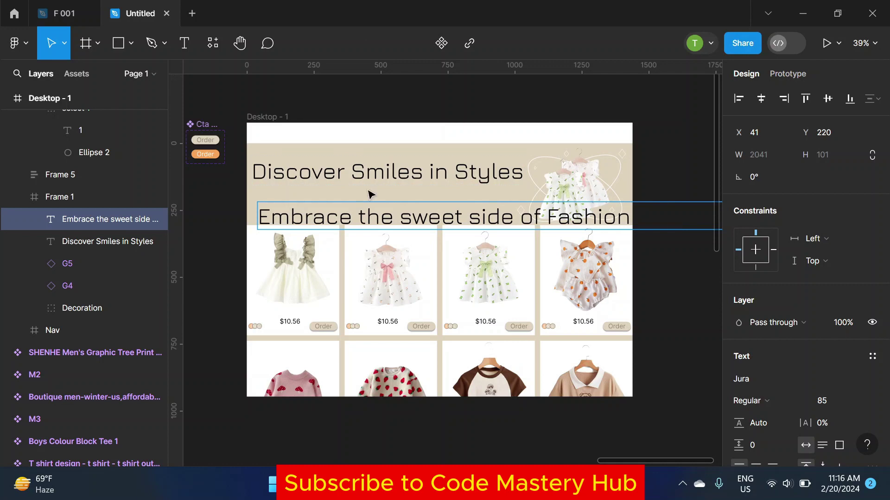
{"action": "scroll", "coordinate": [366, 195], "scroll_direction": "down", "scroll_amount": 5, "text": "ctrl"}
{"action": "left_click", "coordinate": [845, 401]}
{"action": "type", "text": "24"}
{"action": "key", "text": "Return"}
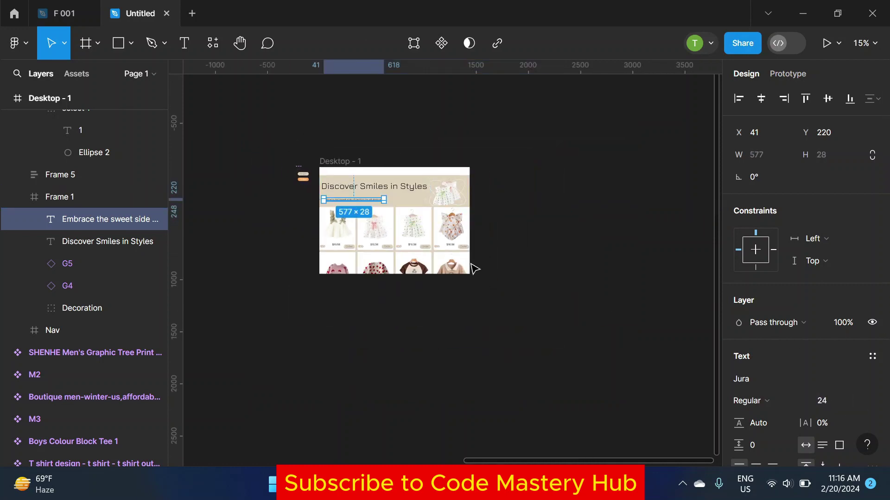
{"action": "scroll", "coordinate": [375, 199], "scroll_direction": "up", "scroll_amount": 5, "text": "ctrl"}
{"action": "scroll", "coordinate": [354, 185], "scroll_direction": "up", "scroll_amount": 3, "text": "ctrl"}
{"action": "scroll", "coordinate": [355, 198], "scroll_direction": "up", "scroll_amount": 2, "text": "ctrl"}
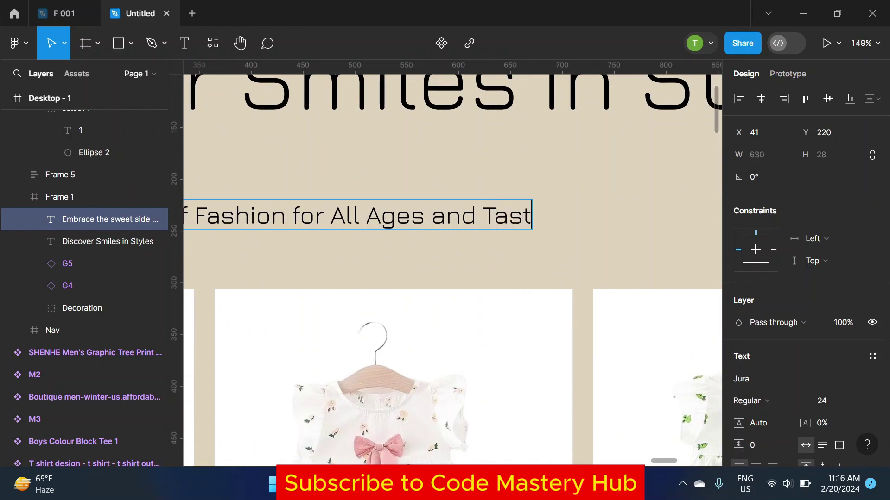
{"action": "type", "text": "es."}
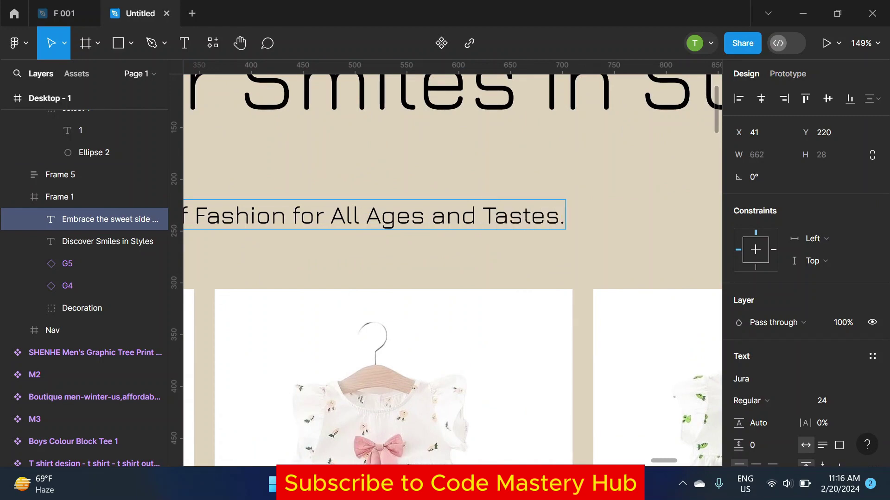
{"action": "key", "text": "Escape"}
Step: Place the subtitle just below the heading, left-aligned, and start a text box for the 30% label
{"action": "scroll", "coordinate": [371, 213], "scroll_direction": "down", "scroll_amount": 3, "text": "ctrl"}
{"action": "scroll", "coordinate": [370, 213], "scroll_direction": "down", "scroll_amount": 2, "text": "ctrl"}
{"action": "left_click_drag", "start_coordinate": [367, 215], "coordinate": [361, 203]}
{"action": "key", "text": "Escape"}
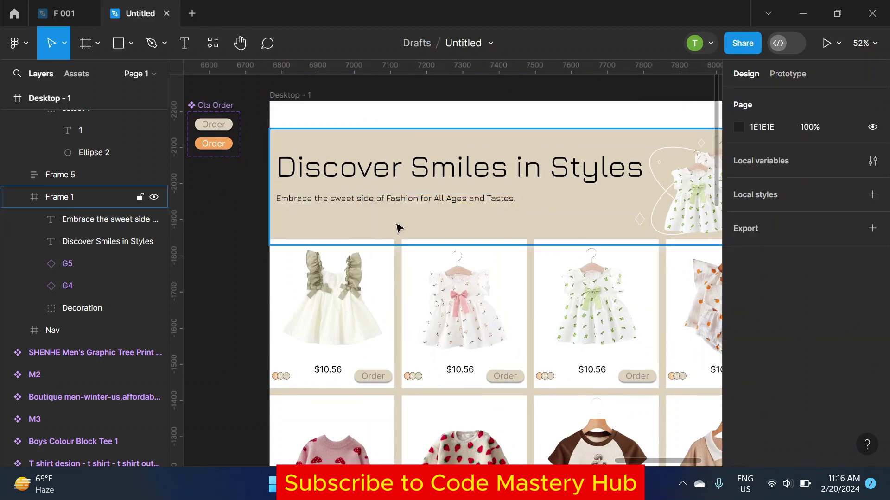
{"action": "scroll", "coordinate": [399, 227], "scroll_direction": "down", "scroll_amount": 2, "text": "ctrl"}
{"action": "scroll", "coordinate": [533, 231], "scroll_direction": "right", "scroll_amount": 1}
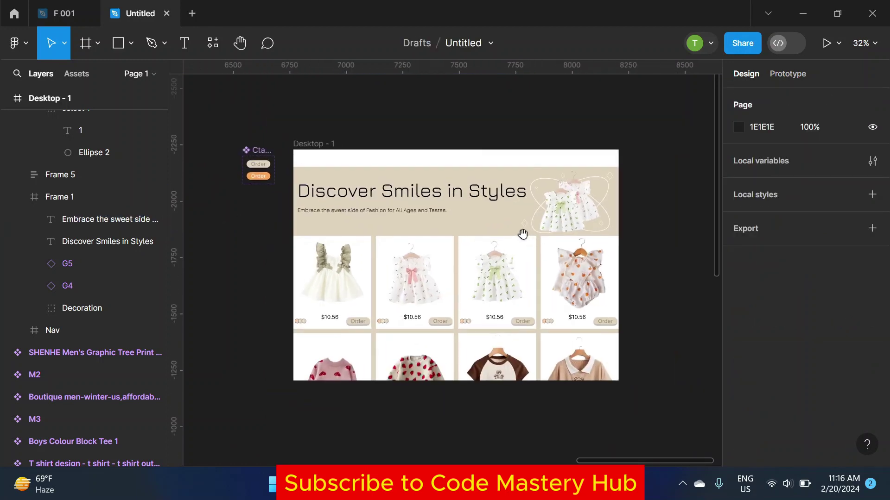
{"action": "scroll", "coordinate": [323, 222], "scroll_direction": "up", "scroll_amount": 2, "text": "ctrl"}
{"action": "scroll", "coordinate": [323, 222], "scroll_direction": "up", "scroll_amount": 1, "text": "ctrl"}
{"action": "key", "text": "t"}
{"action": "left_click", "coordinate": [316, 217]}
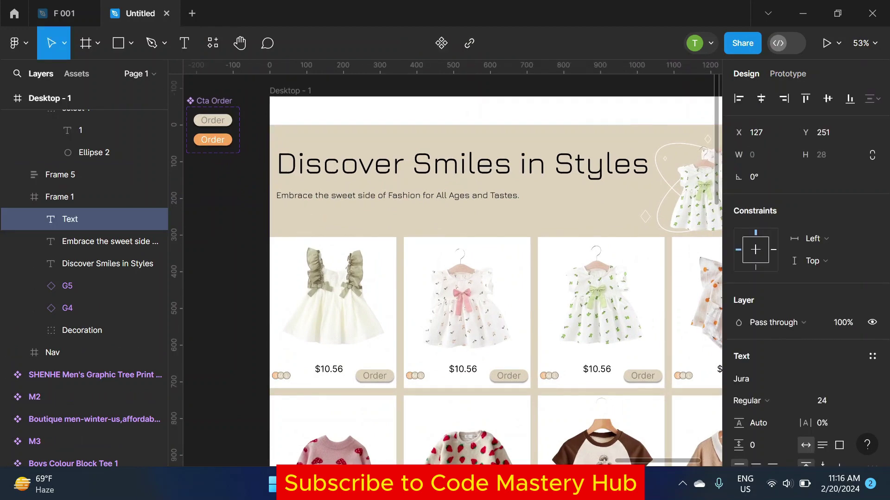
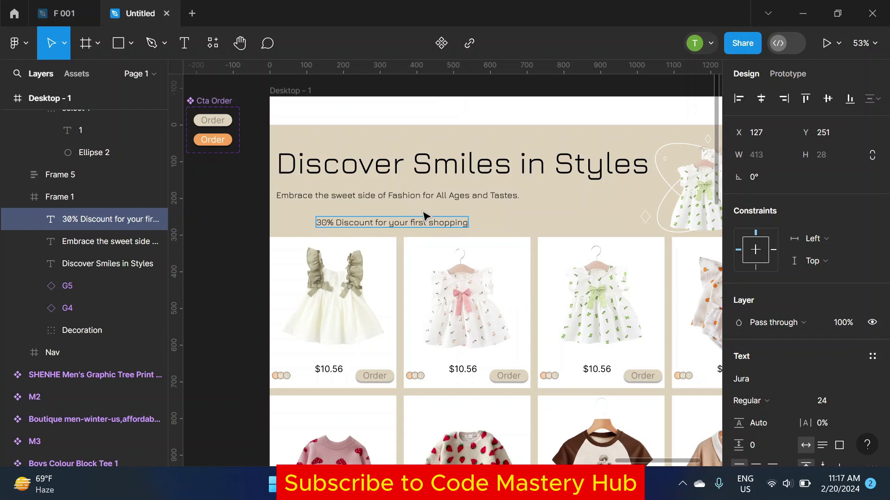
Step: Set the discount text to size 15 and move it below the hero subtitle
{"action": "key", "text": "Escape"}
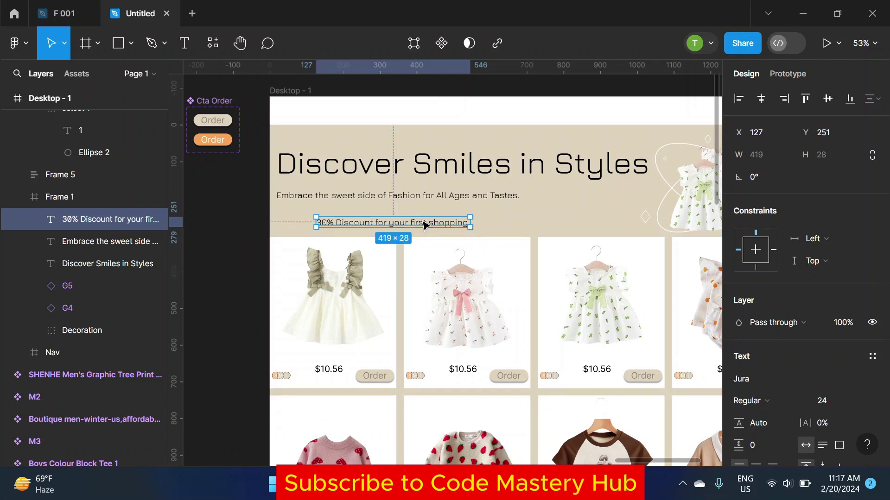
{"action": "left_click", "coordinate": [840, 402]}
{"action": "type", "text": "15"}
{"action": "key", "text": "Return"}
{"action": "scroll", "coordinate": [354, 219], "scroll_direction": "up", "scroll_amount": 3}
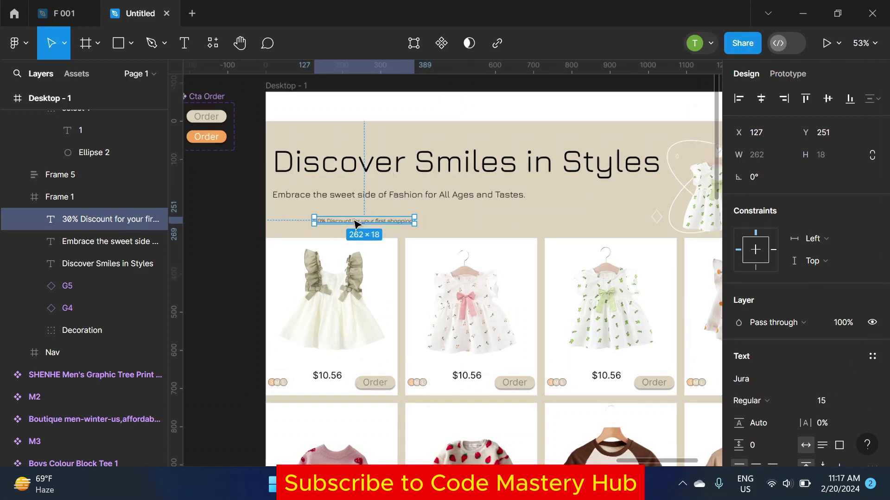
{"action": "mouse_move", "coordinate": [360, 225]}
{"action": "left_mouse_down"}
{"action": "mouse_move", "coordinate": [414, 211]}
{"action": "mouse_move", "coordinate": [399, 207]}
{"action": "mouse_move", "coordinate": [634, 234]}
{"action": "left_mouse_up"}
{"action": "scroll", "coordinate": [385, 209], "scroll_direction": "down", "scroll_amount": 2}
{"action": "scroll", "coordinate": [385, 209], "scroll_direction": "down", "scroll_amount": 3}
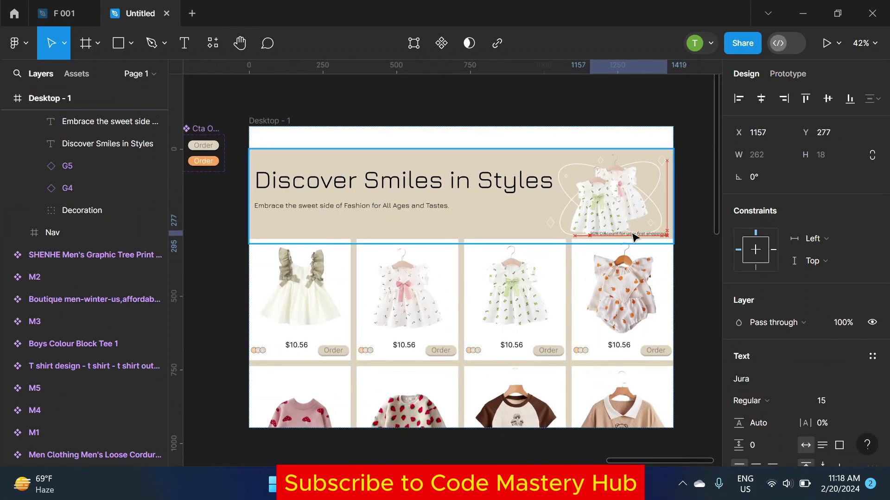
{"action": "scroll", "coordinate": [634, 234], "scroll_direction": "up", "scroll_amount": 5}
{"action": "left_click_drag", "start_coordinate": [505, 305], "coordinate": [399, 297]}
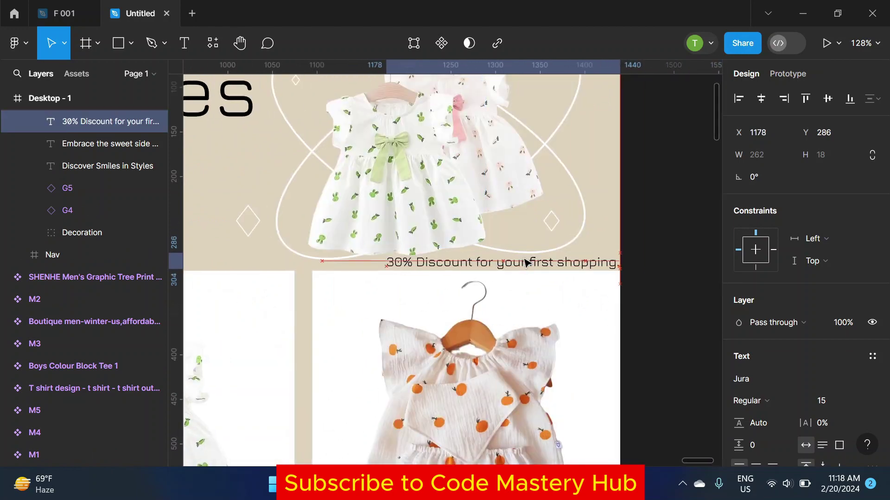
{"action": "left_click", "coordinate": [680, 234]}
Step: Delete the 30% discount text from the hero banner
{"action": "scroll", "coordinate": [693, 249], "scroll_direction": "down", "scroll_amount": 4}
{"action": "left_click", "coordinate": [636, 249]}
{"action": "key", "text": "Delete"}
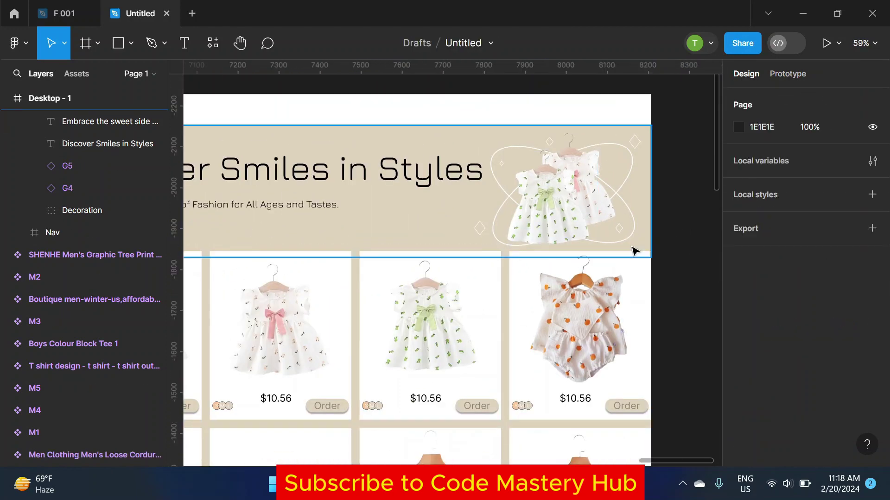
{"action": "scroll", "coordinate": [635, 252], "scroll_direction": "down", "scroll_amount": 3}
{"action": "scroll", "coordinate": [370, 239], "scroll_direction": "left", "scroll_amount": 1}
Step: Drag a Cta Order component from Assets into the hero banner
{"action": "left_click", "coordinate": [76, 74]}
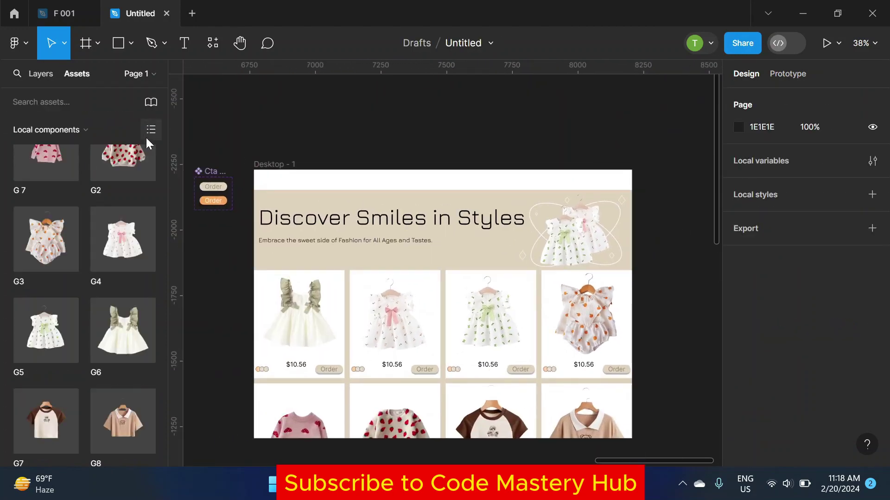
{"action": "scroll", "coordinate": [96, 232], "scroll_direction": "down", "scroll_amount": 10}
{"action": "scroll", "coordinate": [96, 233], "scroll_direction": "down", "scroll_amount": 5}
{"action": "mouse_move", "coordinate": [38, 305]}
{"action": "left_mouse_down"}
{"action": "mouse_move", "coordinate": [371, 287]}
{"action": "mouse_move", "coordinate": [349, 263]}
{"action": "left_mouse_up"}
{"action": "scroll", "coordinate": [349, 263], "scroll_direction": "up", "scroll_amount": 2}
{"action": "scroll", "coordinate": [345, 265], "scroll_direction": "up", "scroll_amount": 3}
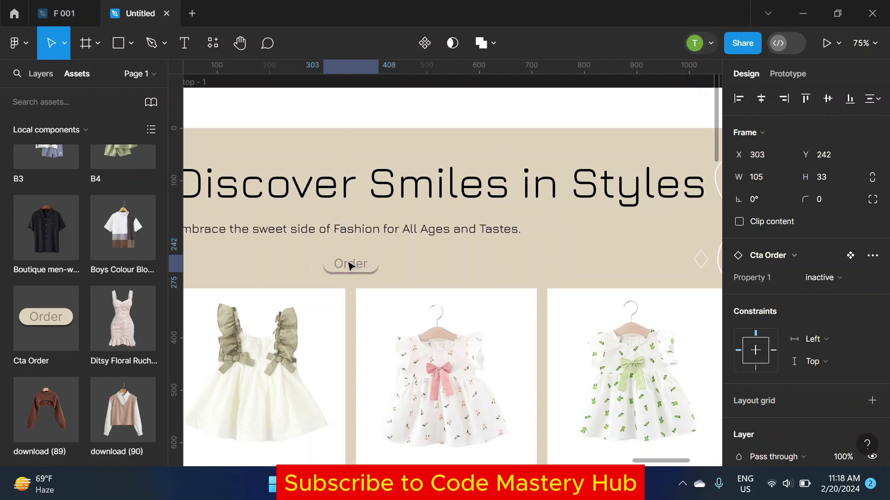
{"action": "scroll", "coordinate": [349, 263], "scroll_direction": "down", "scroll_amount": 3}
Step: Delete the Cta Order button from the hero banner
{"action": "left_click", "coordinate": [238, 248]}
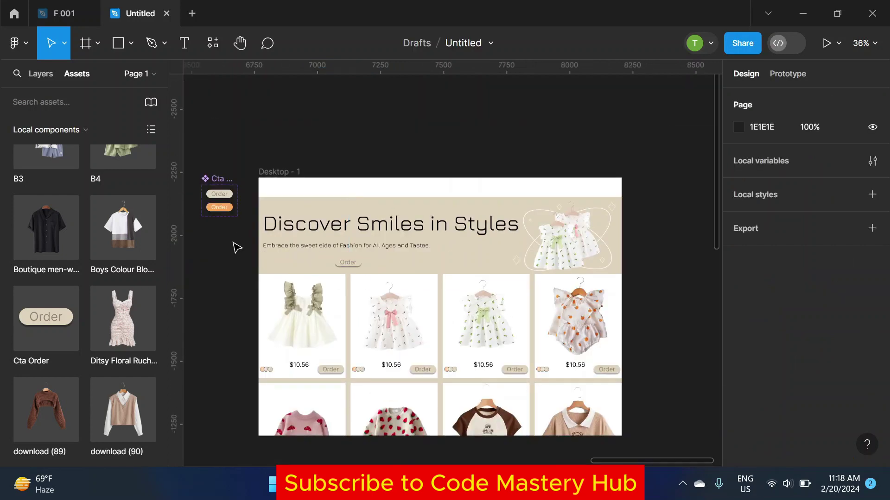
{"action": "scroll", "coordinate": [347, 265], "scroll_direction": "up", "scroll_amount": 1}
{"action": "scroll", "coordinate": [349, 265], "scroll_direction": "up", "scroll_amount": 1}
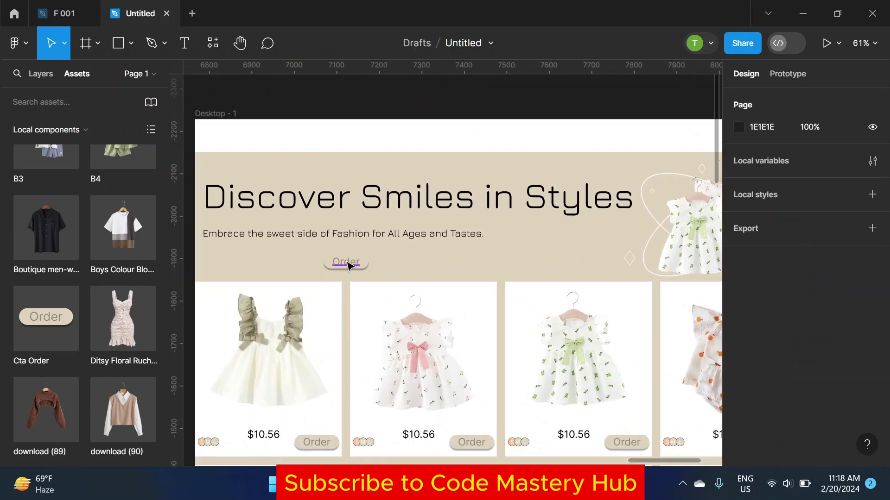
{"action": "left_click", "coordinate": [348, 265]}
{"action": "double_click", "coordinate": [347, 265]}
{"action": "key", "text": "Escape"}
{"action": "left_click", "coordinate": [348, 265], "text": "ctrl"}
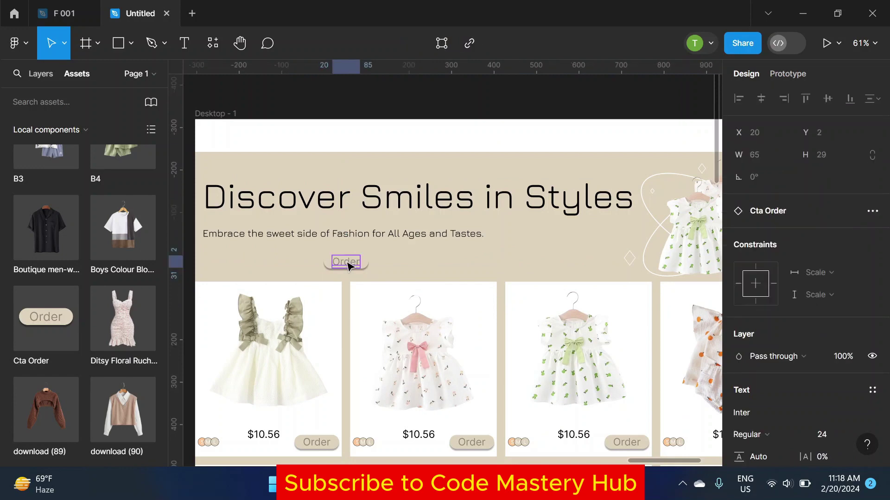
{"action": "key", "text": "Delete"}
{"action": "scroll", "coordinate": [368, 264], "scroll_direction": "down", "scroll_amount": 3}
Step: Draw a 193×48 rectangle below the hero subtitle with 24 corner radius as a pill
{"action": "key", "text": "r"}
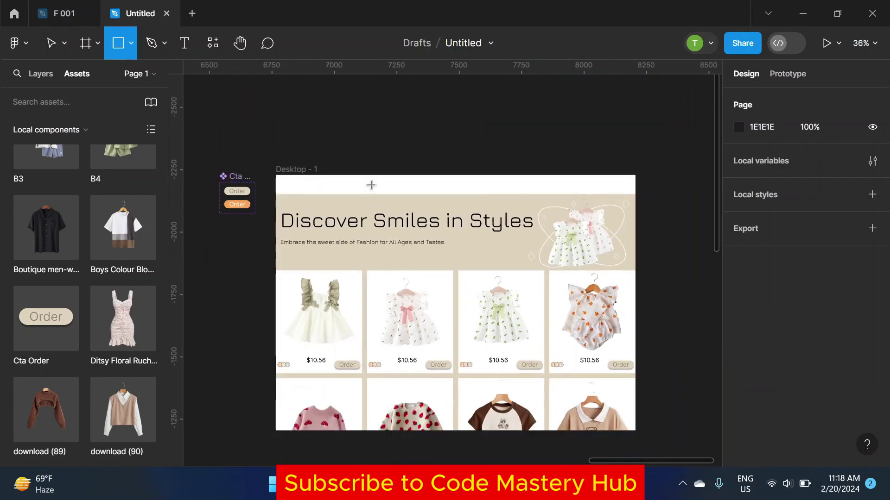
{"action": "scroll", "coordinate": [370, 185], "scroll_direction": "up", "scroll_amount": 1}
{"action": "scroll", "coordinate": [369, 175], "scroll_direction": "up", "scroll_amount": 1}
{"action": "left_click_drag", "start_coordinate": [320, 164], "coordinate": [465, 200]}
{"action": "scroll", "coordinate": [338, 179], "scroll_direction": "up", "scroll_amount": 2}
{"action": "scroll", "coordinate": [317, 168], "scroll_direction": "up", "scroll_amount": 2}
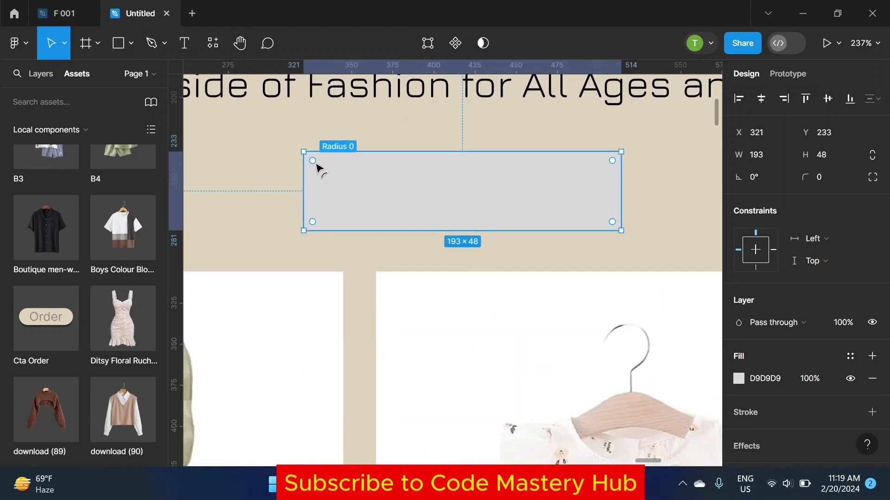
{"action": "left_click_drag", "start_coordinate": [317, 168], "coordinate": [360, 187]}
{"action": "scroll", "coordinate": [354, 189], "scroll_direction": "down", "scroll_amount": 5}
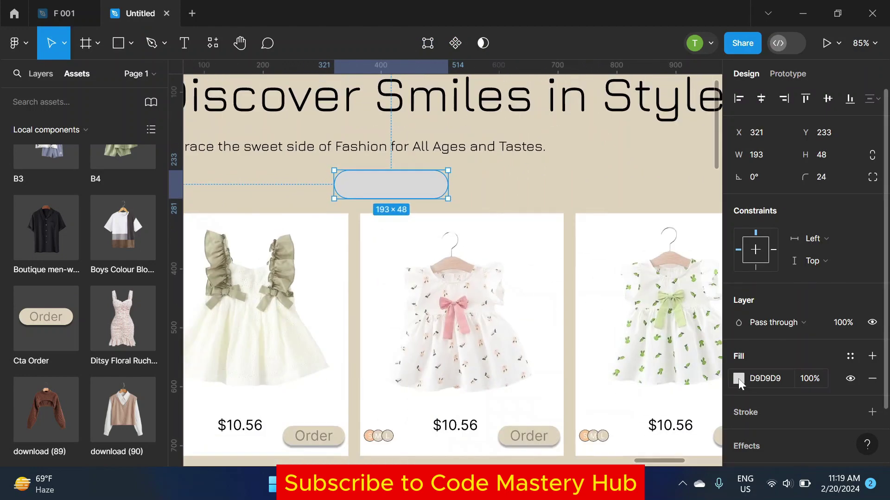
Step: Fill the pill with peach colour F2C398
{"action": "left_click", "coordinate": [739, 379]}
{"action": "left_click", "coordinate": [655, 398]}
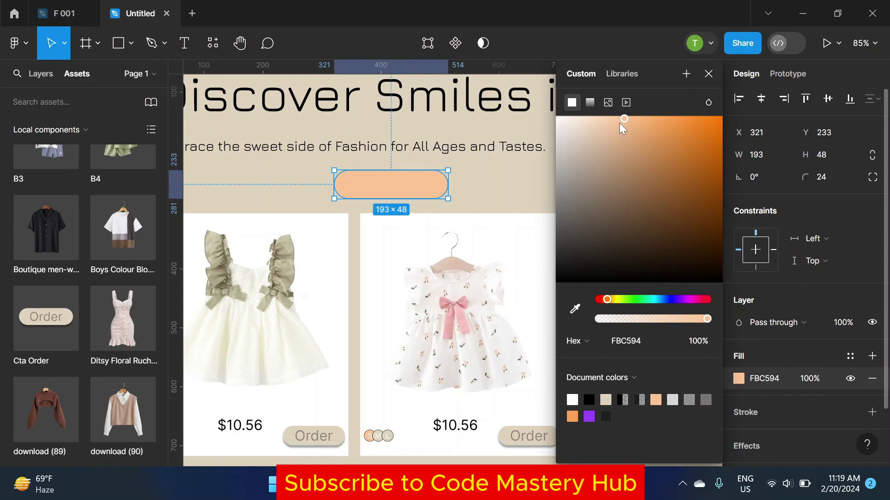
{"action": "left_click_drag", "start_coordinate": [620, 124], "coordinate": [618, 131]}
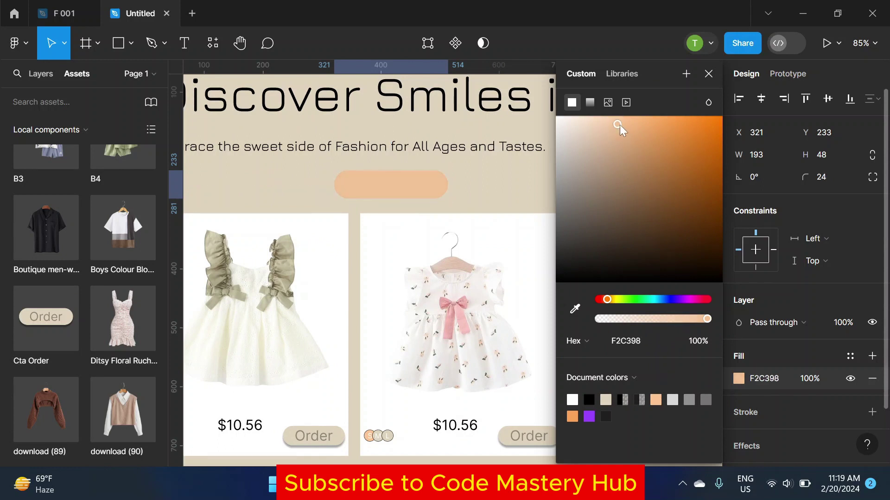
{"action": "left_click", "coordinate": [708, 74]}
Step: Add an 'Order Now' label inside the peach pill
{"action": "key", "text": "t"}
{"action": "left_click", "coordinate": [355, 186]}
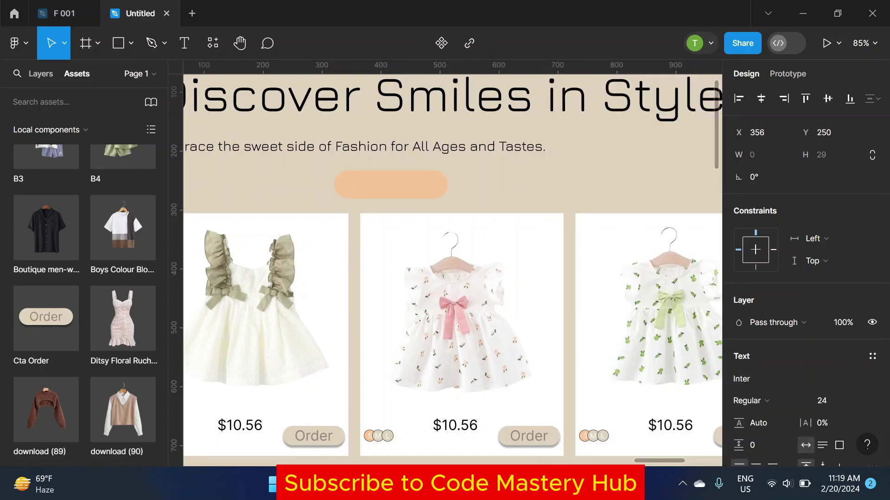
{"action": "type", "text": "Order Now"}
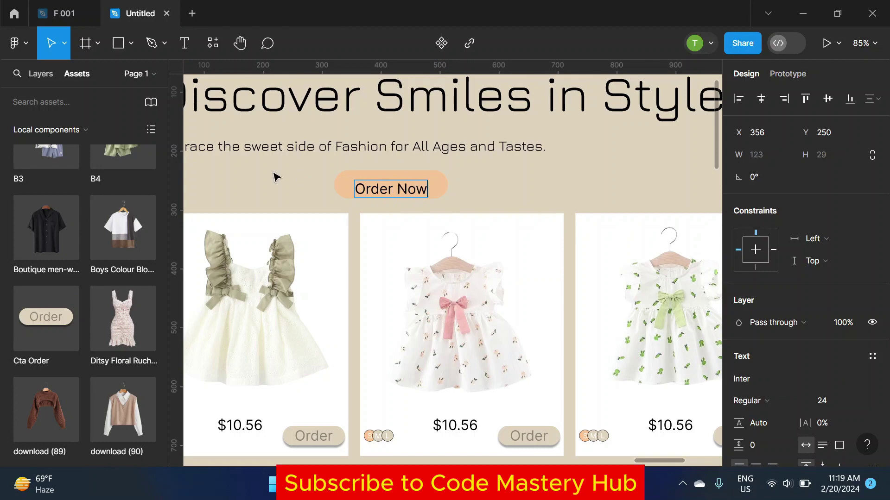
{"action": "key", "text": "Escape"}
{"action": "scroll", "coordinate": [378, 185], "scroll_direction": "up", "scroll_amount": 3, "text": "ctrl"}
{"action": "left_click_drag", "start_coordinate": [394, 192], "coordinate": [394, 186]}
Step: Set the Order Now text to size 28 and centre it in the pill
{"action": "left_click", "coordinate": [831, 403]}
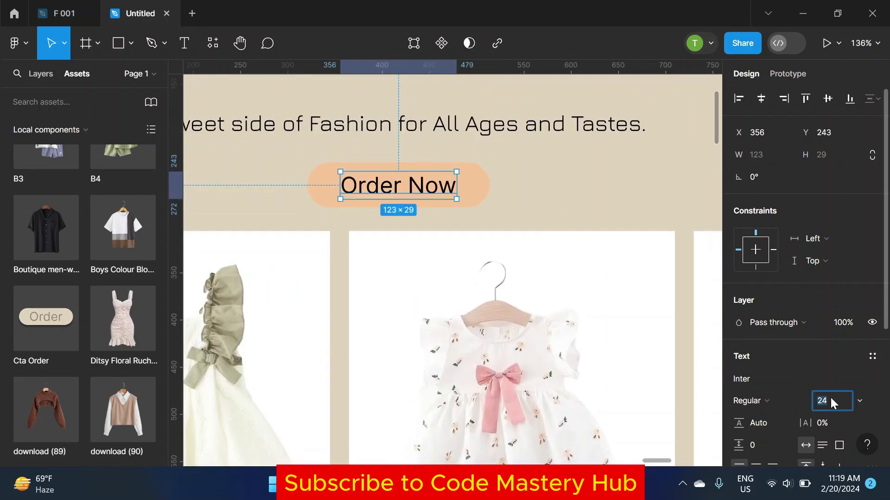
{"action": "type", "text": "18"}
{"action": "key", "text": "Return"}
{"action": "type", "text": "28"}
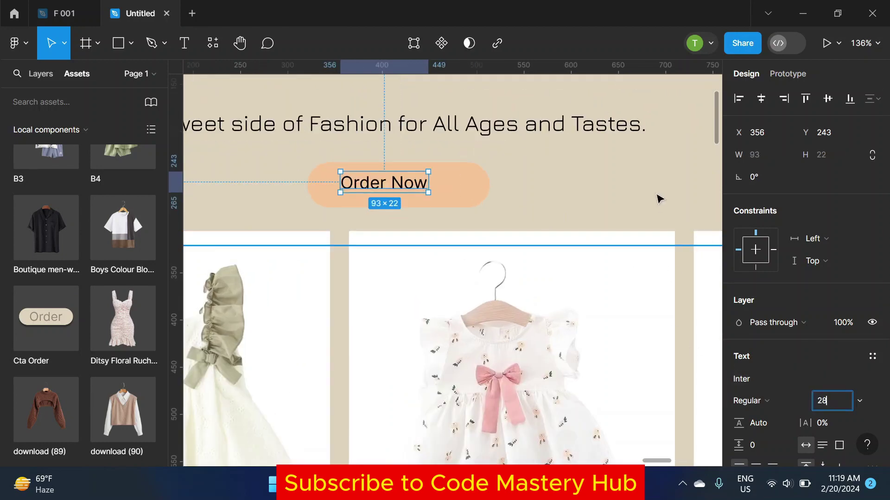
{"action": "left_click", "coordinate": [360, 191]}
{"action": "left_click_drag", "start_coordinate": [398, 195], "coordinate": [391, 193]}
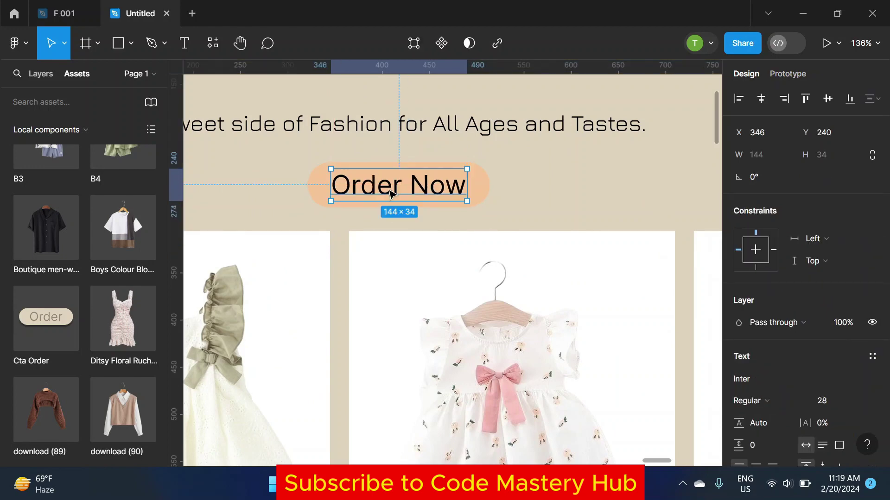
Step: Fade the Order Now text fill to 62% opacity and select it with the pill
{"action": "scroll", "coordinate": [811, 398], "scroll_direction": "down", "scroll_amount": 3}
{"action": "left_click", "coordinate": [738, 385]}
{"action": "left_click_drag", "start_coordinate": [637, 319], "coordinate": [666, 319]}
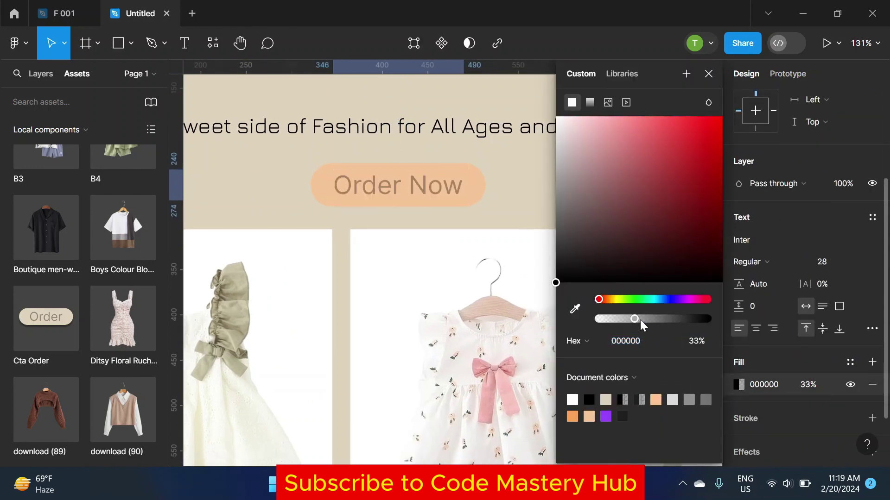
{"action": "key", "text": "Escape"}
{"action": "left_click", "coordinate": [479, 184], "text": "shift"}
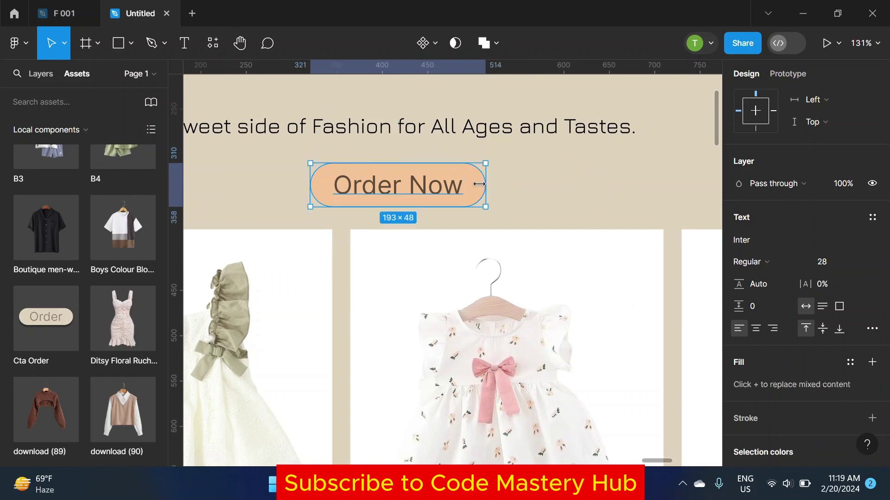
Step: Group the text and pill as 'CTA' and make it a component with variants
{"action": "right_click", "coordinate": [397, 193]}
{"action": "left_click", "coordinate": [435, 212]}
{"action": "left_click", "coordinate": [40, 73]}
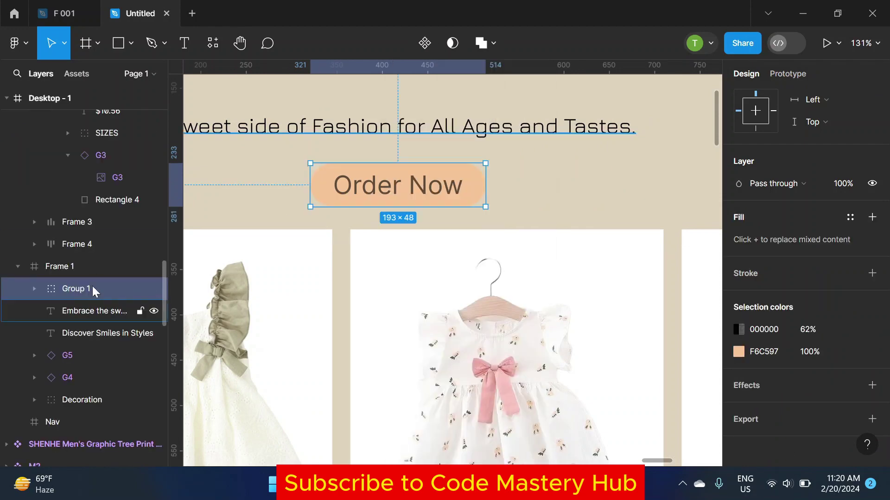
{"action": "double_click", "coordinate": [92, 288]}
{"action": "type", "text": "CTA"}
{"action": "key", "text": "Return"}
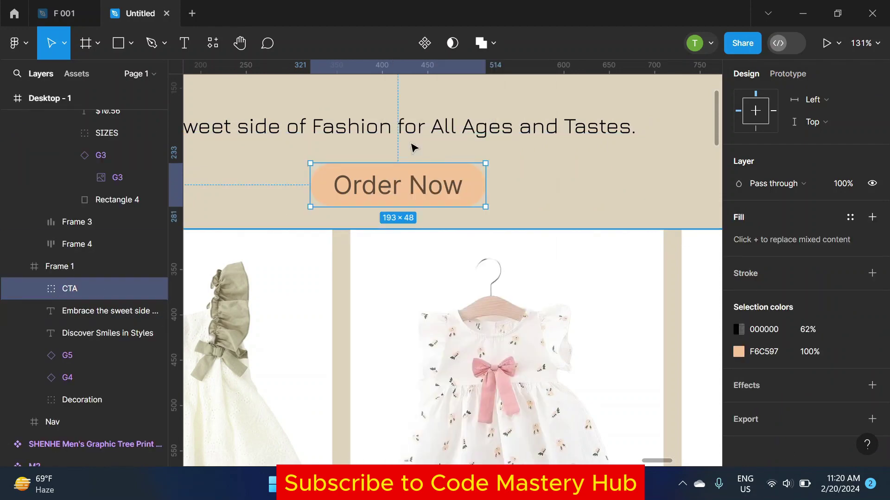
{"action": "left_click", "coordinate": [425, 43]}
{"action": "scroll", "coordinate": [387, 191], "scroll_direction": "down", "scroll_amount": 5}
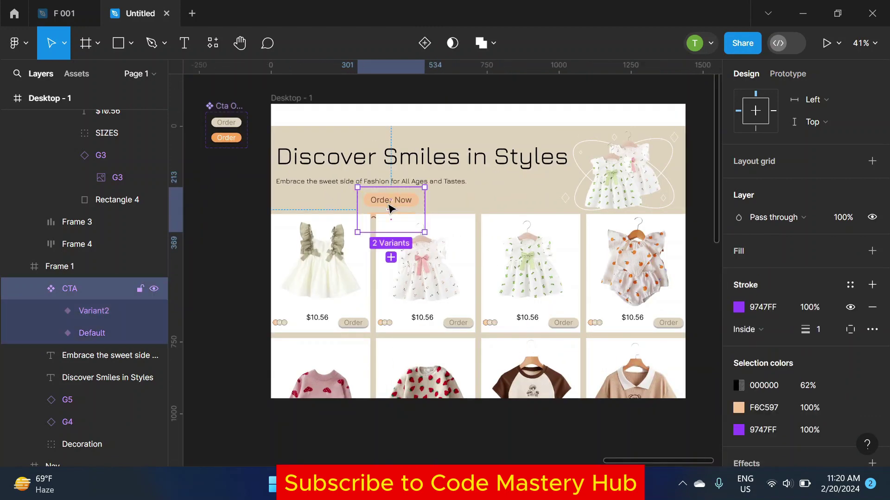
{"action": "left_click_drag", "start_coordinate": [389, 199], "coordinate": [224, 173]}
{"action": "scroll", "coordinate": [206, 182], "scroll_direction": "up", "scroll_amount": 5}
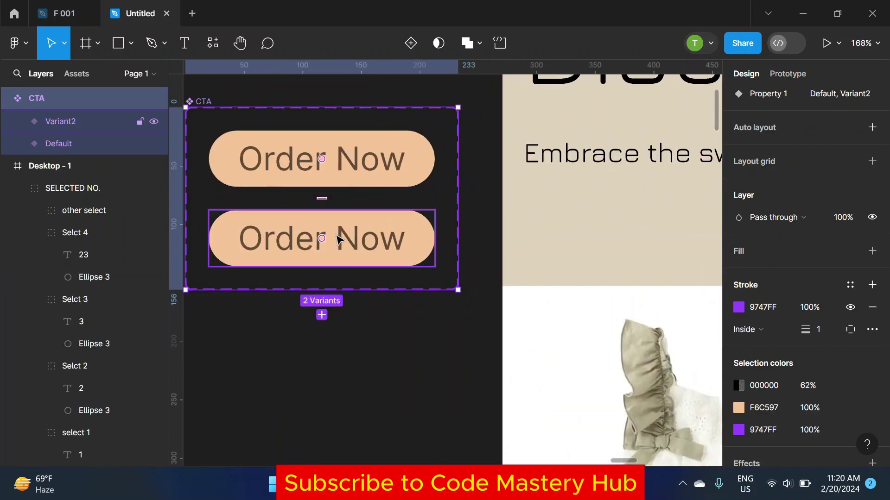
Step: Name the two Order Now variants 'hover' and 'inactive'
{"action": "left_click", "coordinate": [61, 121]}
{"action": "left_click", "coordinate": [836, 288]}
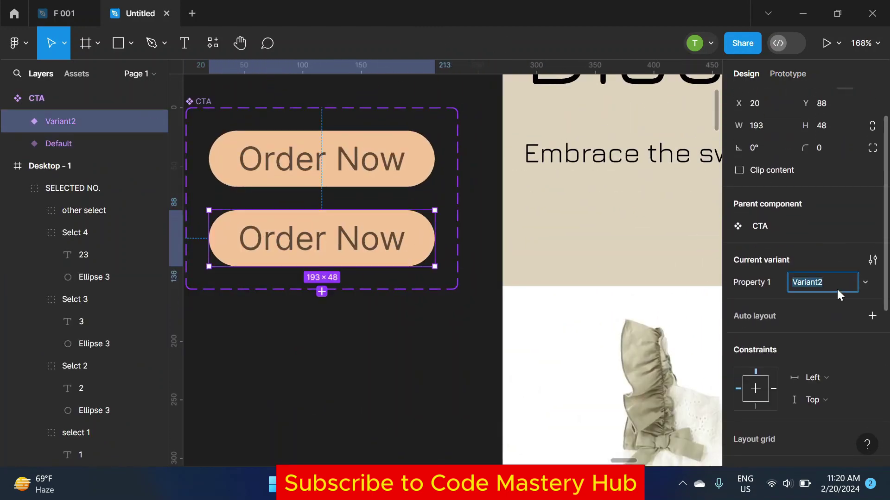
{"action": "type", "text": "hover"}
{"action": "key", "text": "Return"}
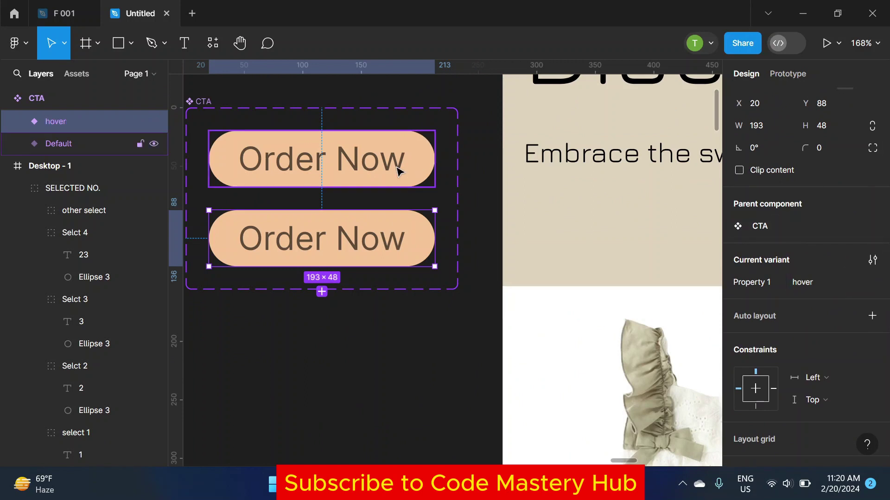
{"action": "left_click", "coordinate": [398, 169]}
{"action": "left_click", "coordinate": [825, 279]}
{"action": "type", "text": "inactive"}
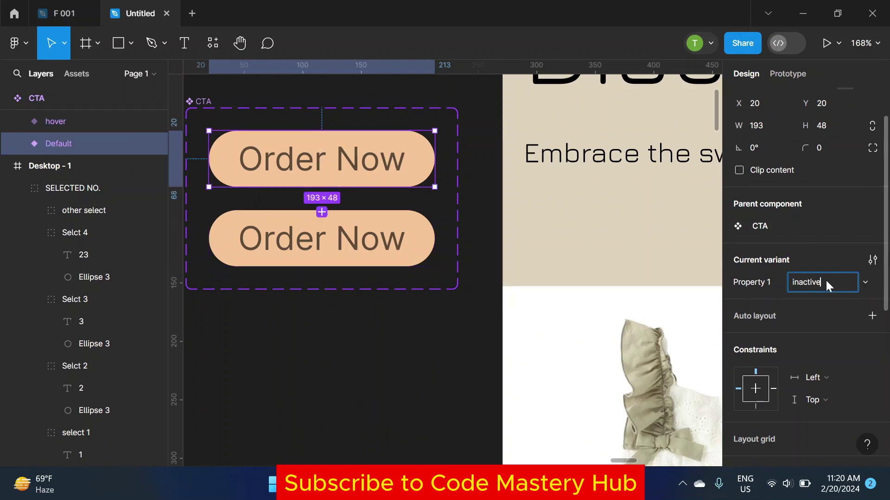
{"action": "key", "text": "Return"}
Step: Give the hover variant an orange F9A558 fill and FFF4F4 text
{"action": "left_click", "coordinate": [419, 257]}
{"action": "left_click", "coordinate": [574, 415]}
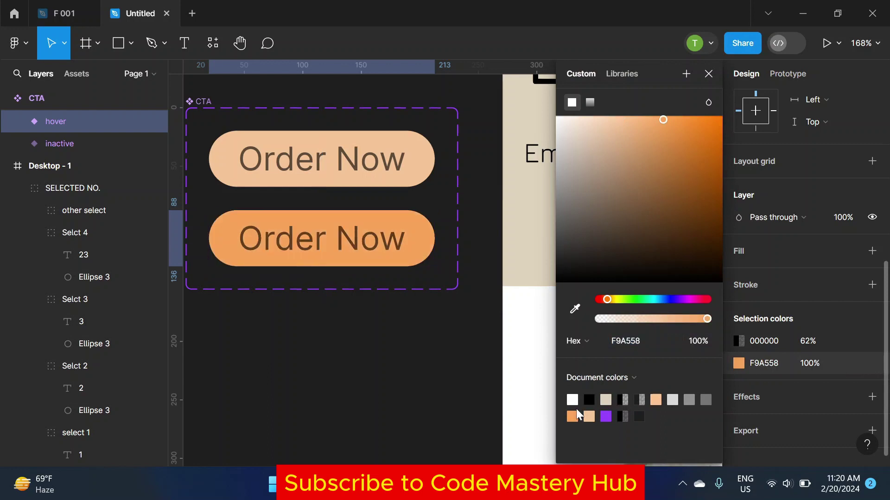
{"action": "left_click", "coordinate": [708, 74]}
{"action": "double_click", "coordinate": [360, 244]}
{"action": "left_click", "coordinate": [736, 314]}
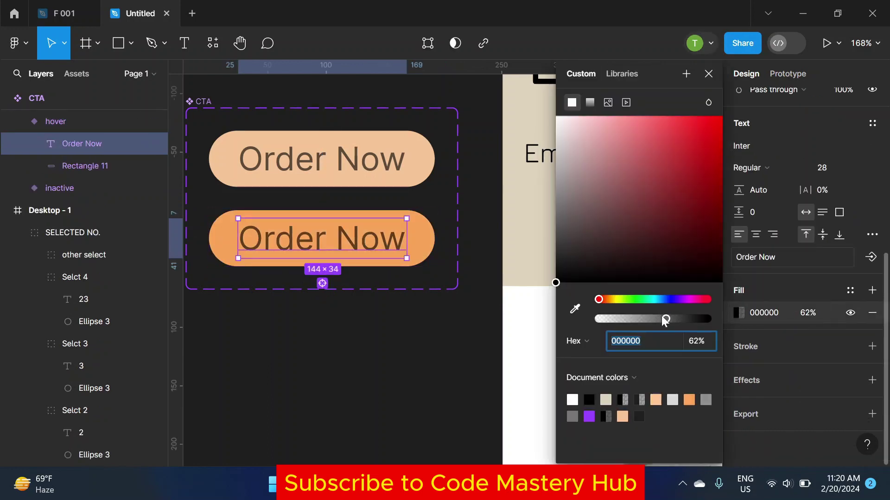
{"action": "left_click", "coordinate": [563, 116]}
Step: Link the inactive variant to the hover variant with a While hovering trigger
{"action": "left_click", "coordinate": [708, 74]}
{"action": "left_click", "coordinate": [322, 238]}
{"action": "left_click", "coordinate": [788, 74]}
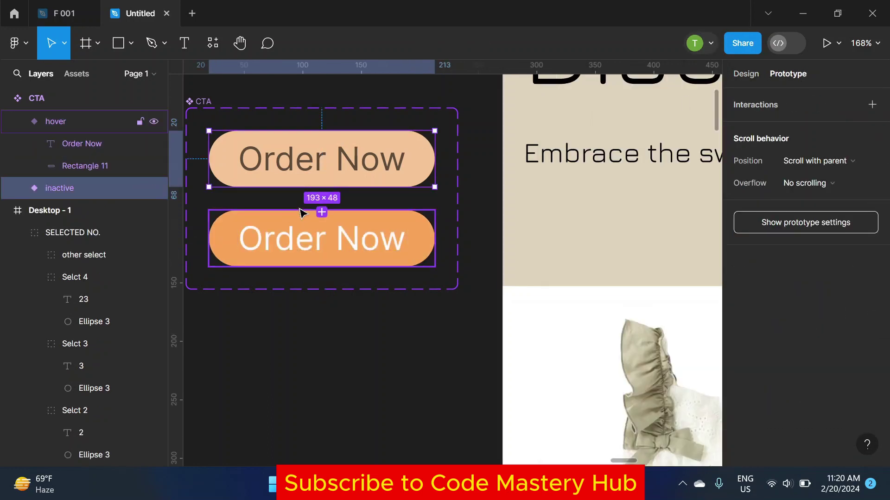
{"action": "left_click_drag", "start_coordinate": [435, 238], "coordinate": [321, 187]}
{"action": "left_click", "coordinate": [283, 246]}
{"action": "left_click", "coordinate": [294, 277]}
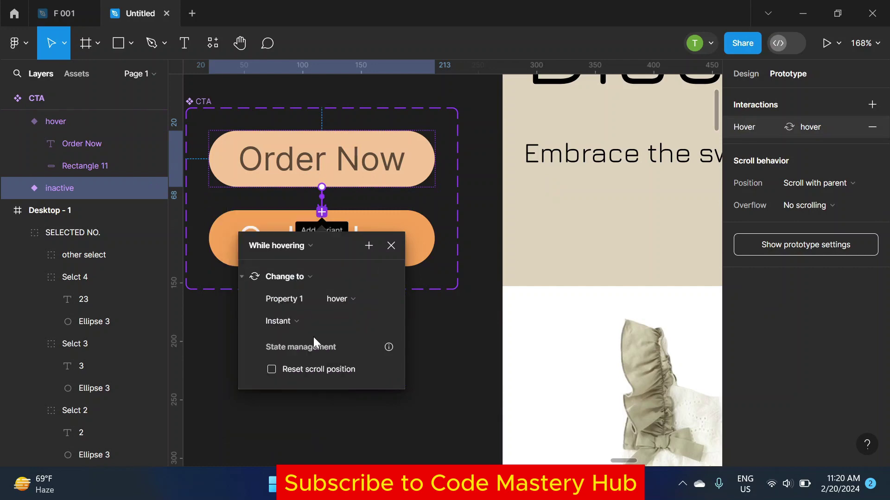
{"action": "left_click", "coordinate": [354, 370]}
{"action": "scroll", "coordinate": [354, 371], "scroll_direction": "down", "scroll_amount": 5}
{"action": "scroll", "coordinate": [501, 185], "scroll_direction": "right", "scroll_amount": 3}
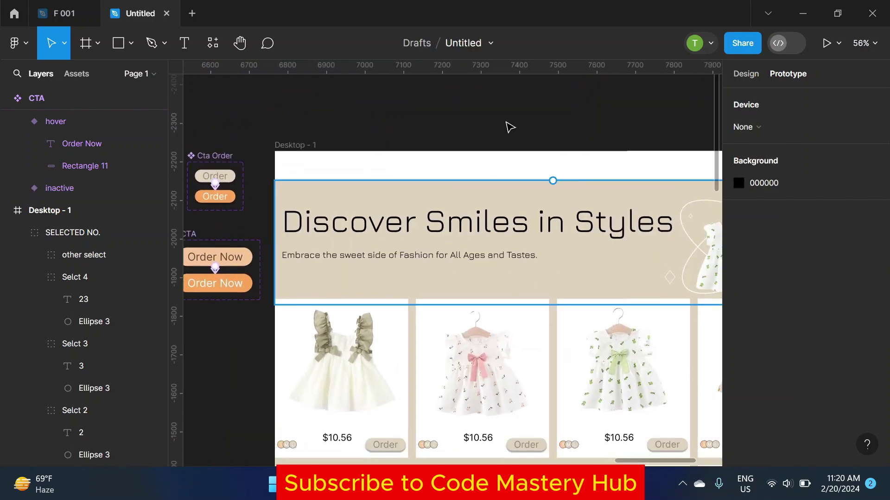
Step: Place the CTA Order Now component from Assets under the hero tagline
{"action": "left_click", "coordinate": [74, 73]}
{"action": "mouse_move", "coordinate": [55, 323]}
{"action": "left_mouse_down"}
{"action": "mouse_move", "coordinate": [461, 289]}
{"action": "mouse_move", "coordinate": [410, 292]}
{"action": "left_mouse_up"}
{"action": "scroll", "coordinate": [461, 290], "scroll_direction": "up", "scroll_amount": 2}
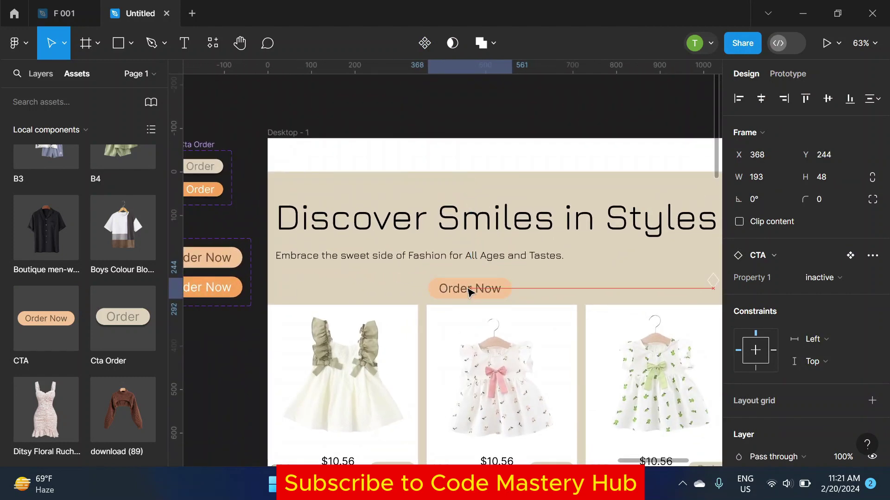
{"action": "scroll", "coordinate": [410, 292], "scroll_direction": "down", "scroll_amount": 5}
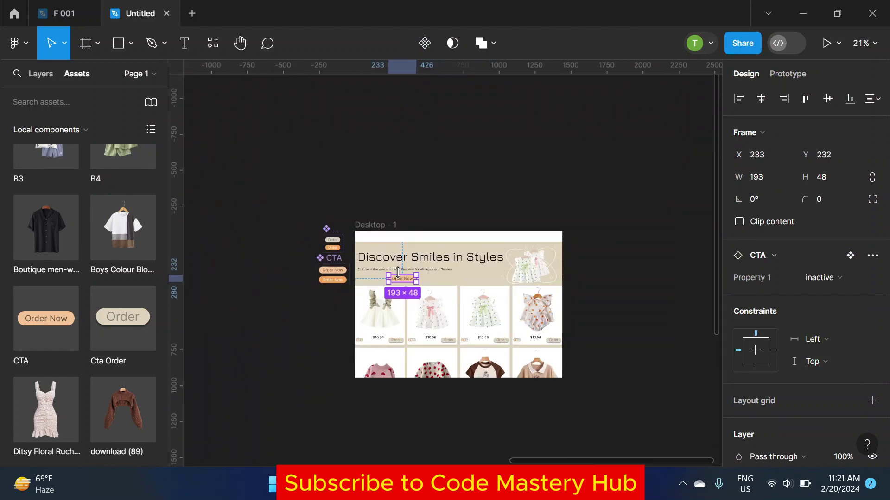
{"action": "left_click", "coordinate": [333, 157]}
Step: Preview the prototype fitted to the screen, then return to the design file
{"action": "left_click", "coordinate": [826, 44]}
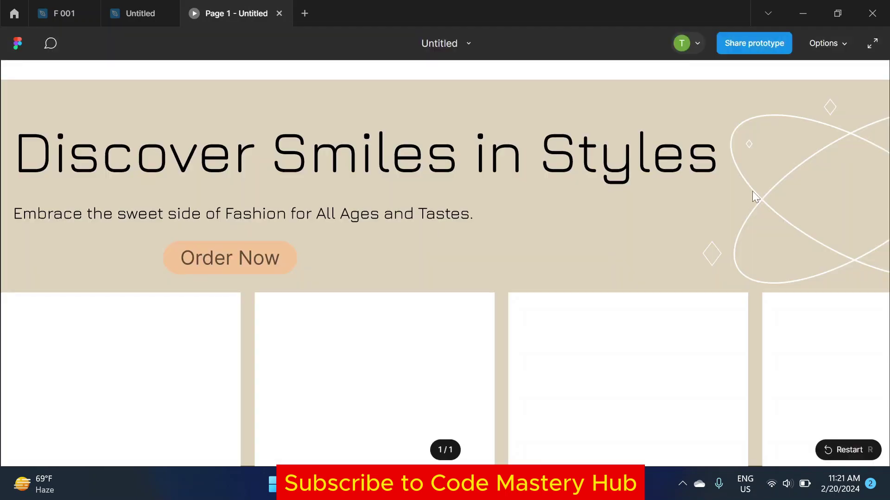
{"action": "left_click", "coordinate": [827, 43]}
{"action": "left_click", "coordinate": [760, 93]}
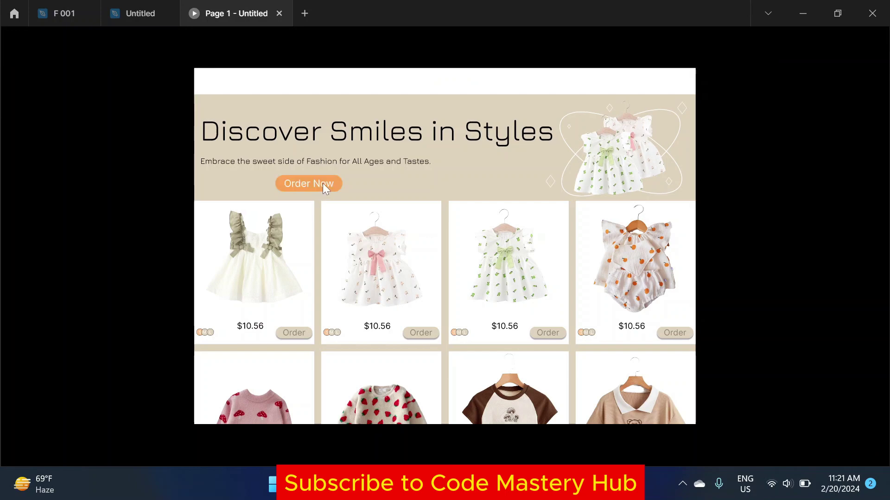
{"action": "scroll", "coordinate": [686, 209], "scroll_direction": "down", "scroll_amount": 3}
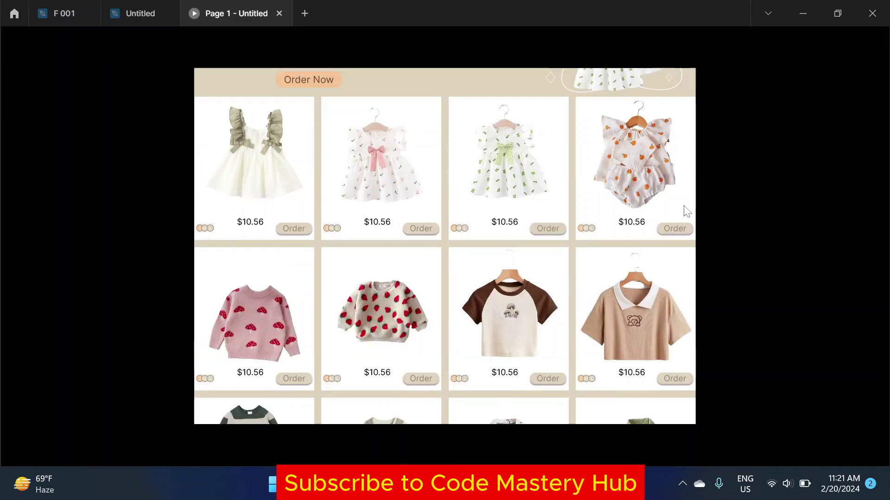
{"action": "scroll", "coordinate": [686, 208], "scroll_direction": "down", "scroll_amount": 2}
{"action": "scroll", "coordinate": [685, 209], "scroll_direction": "up", "scroll_amount": 5}
{"action": "left_click", "coordinate": [139, 13]}
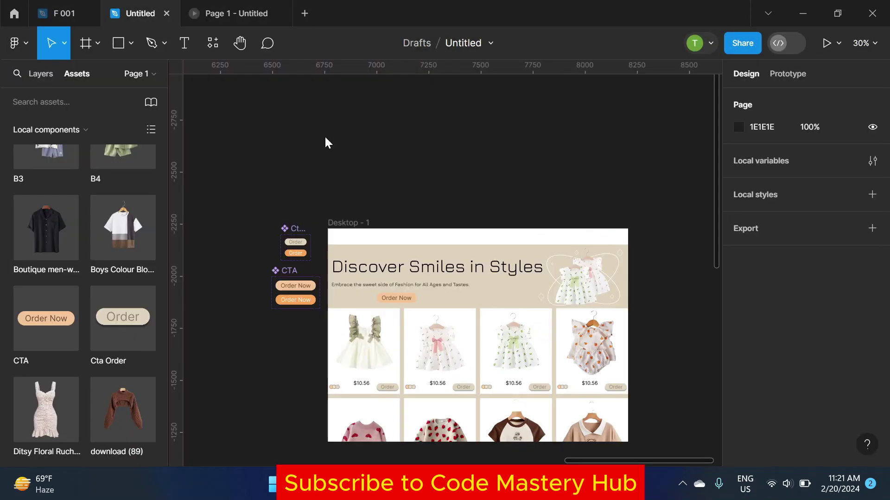
Step: Start a new text box at the header's top-left
{"action": "left_click", "coordinate": [184, 43]}
{"action": "scroll", "coordinate": [354, 218], "scroll_direction": "up", "scroll_amount": 3}
{"action": "scroll", "coordinate": [349, 221], "scroll_direction": "up", "scroll_amount": 3}
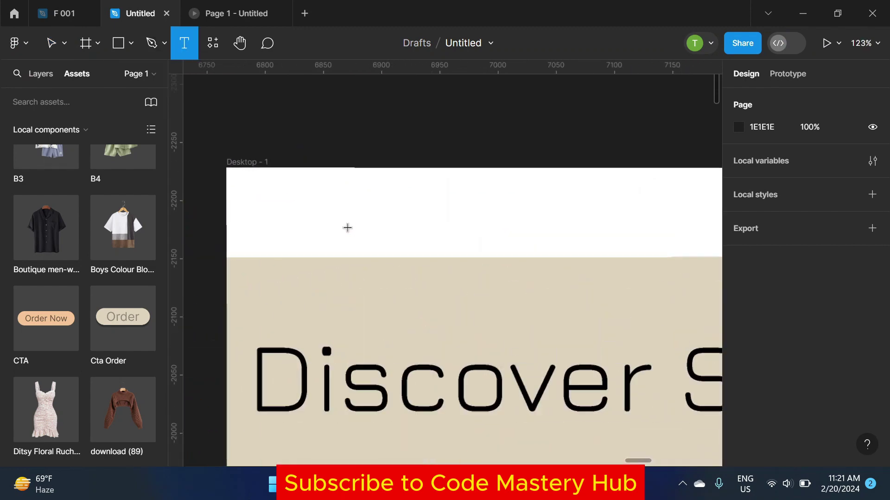
{"action": "scroll", "coordinate": [348, 226], "scroll_direction": "up", "scroll_amount": 2}
{"action": "left_click", "coordinate": [245, 202]}
{"action": "type", "text": "K Fashion"}
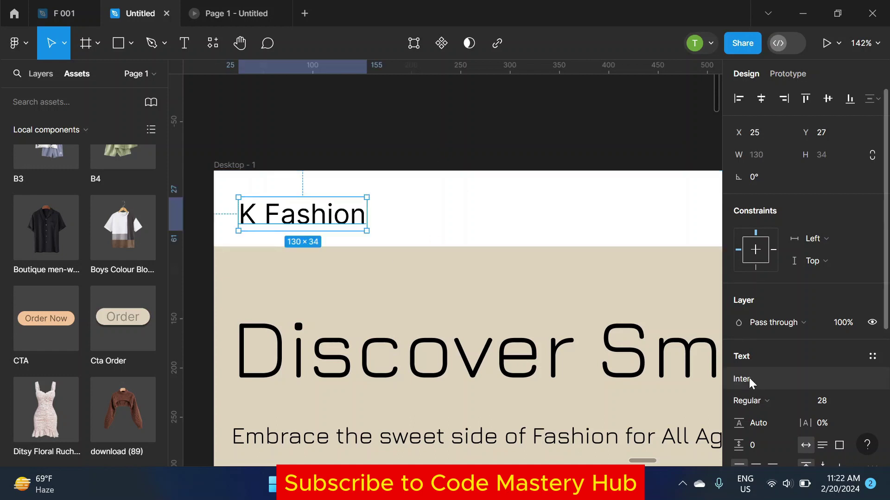
Step: Set the K Fashion text to Jura Light at size 40
{"action": "left_click", "coordinate": [746, 378]}
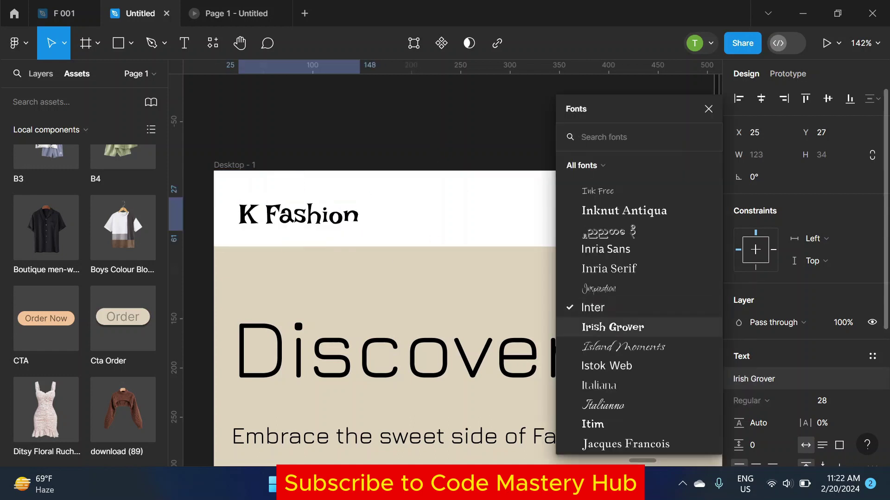
{"action": "type", "text": "jura"}
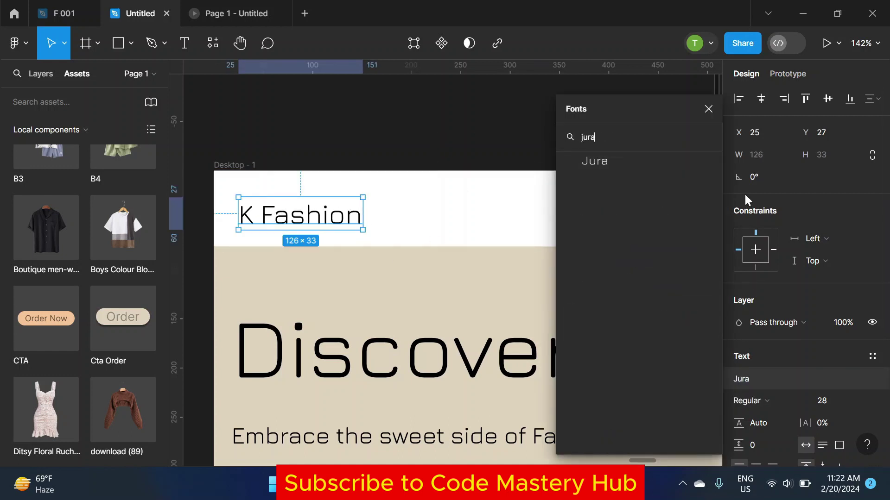
{"action": "key", "text": "Return"}
{"action": "left_click", "coordinate": [826, 407]}
{"action": "type", "text": "40"}
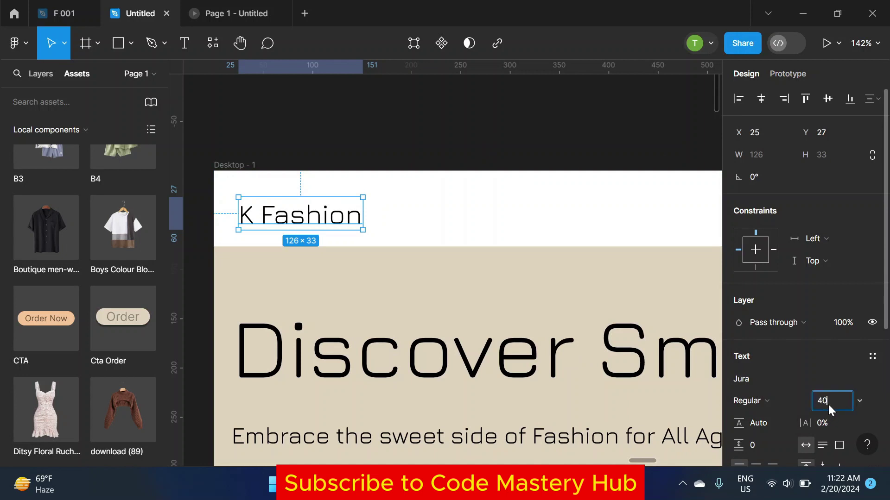
{"action": "key", "text": "Return"}
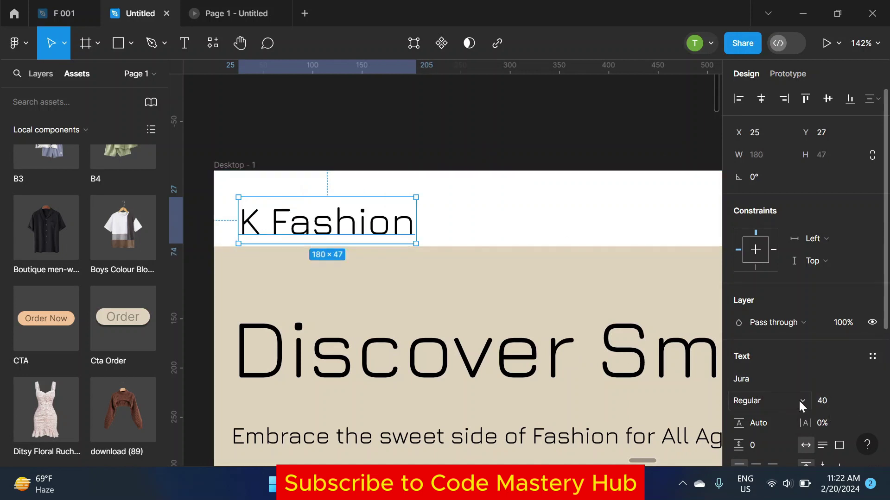
{"action": "left_click", "coordinate": [800, 402]}
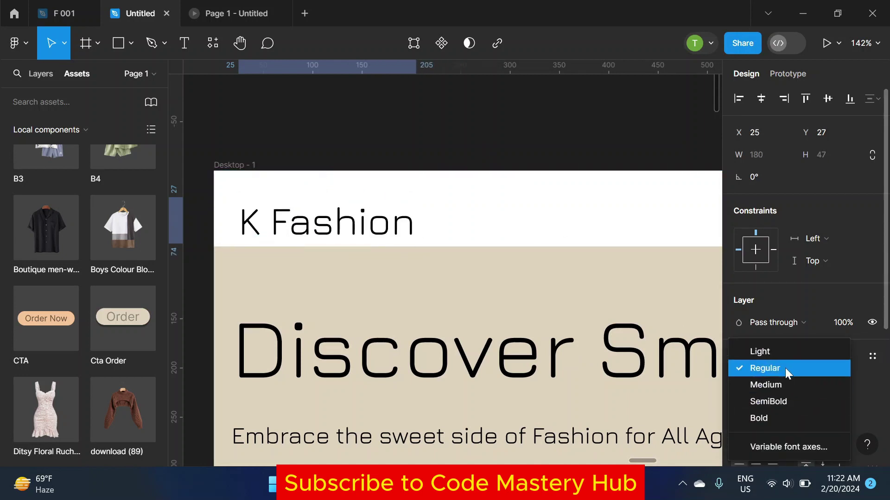
{"action": "left_click", "coordinate": [784, 353]}
Step: Move K Fashion into the header's top-left corner
{"action": "scroll", "coordinate": [413, 330], "scroll_direction": "down", "scroll_amount": 5, "text": "ctrl"}
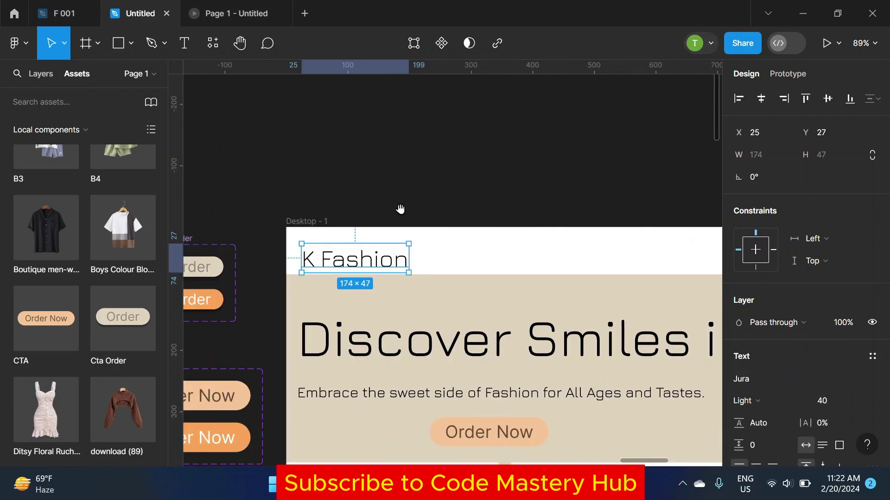
{"action": "scroll", "coordinate": [352, 222], "scroll_direction": "down", "scroll_amount": 1}
{"action": "left_click_drag", "start_coordinate": [306, 232], "coordinate": [302, 228]}
{"action": "scroll", "coordinate": [306, 222], "scroll_direction": "down", "scroll_amount": 4, "text": "ctrl"}
{"action": "key", "text": "Escape"}
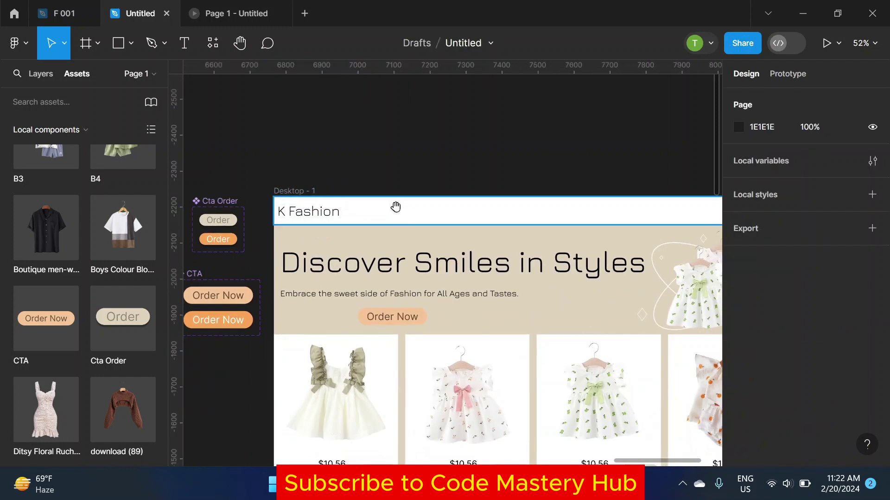
{"action": "left_click_drag", "start_coordinate": [395, 206], "coordinate": [346, 210]}
Step: Add a size 20 regular-weight 'Home' label in the header, aligned with the logo
{"action": "key", "text": "t"}
{"action": "left_click", "coordinate": [317, 220]}
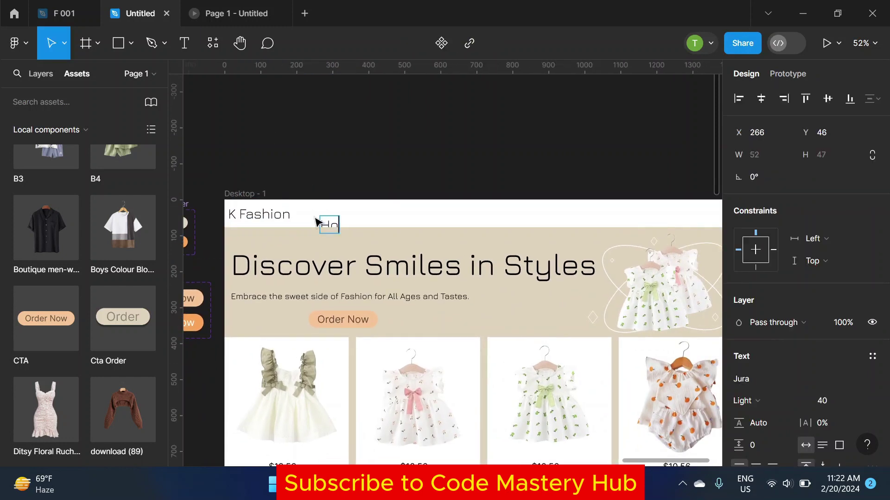
{"action": "key", "text": "Escape"}
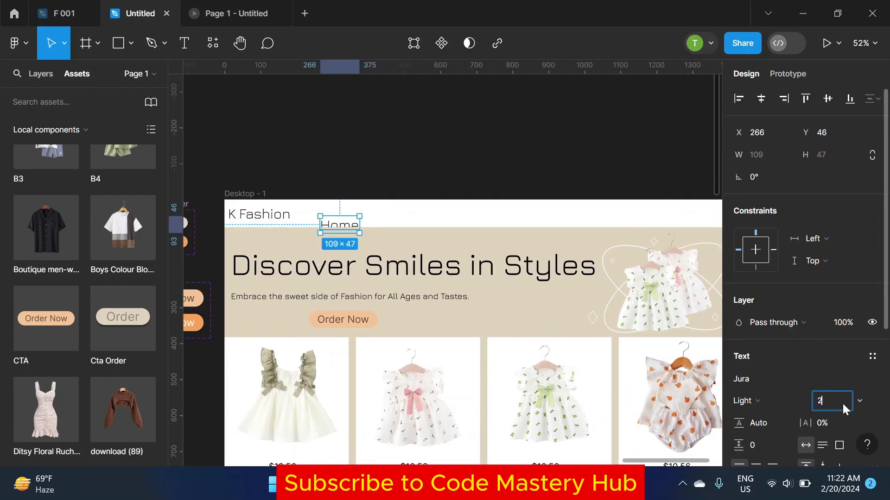
{"action": "type", "text": "0"}
{"action": "key", "text": "Return"}
{"action": "scroll", "coordinate": [335, 223], "scroll_direction": "up", "scroll_amount": 5, "text": "ctrl"}
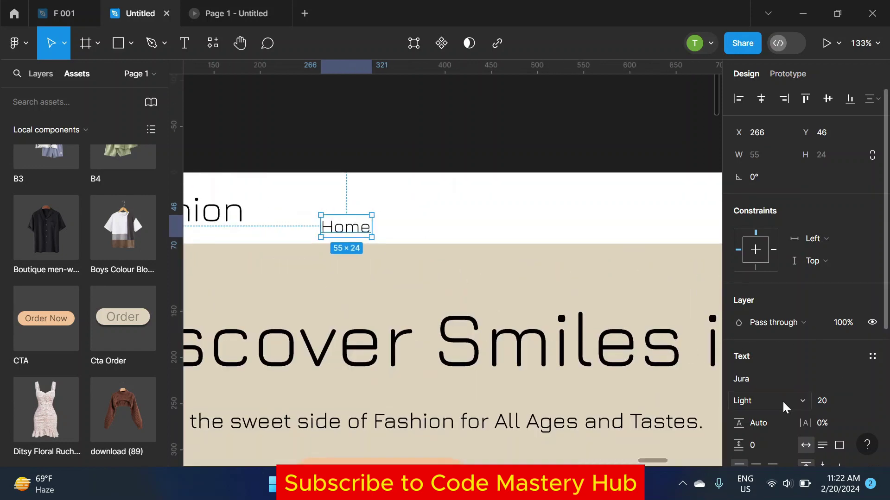
{"action": "left_click", "coordinate": [746, 401]}
{"action": "left_click", "coordinate": [789, 371]}
{"action": "left_click_drag", "start_coordinate": [346, 227], "coordinate": [344, 211]}
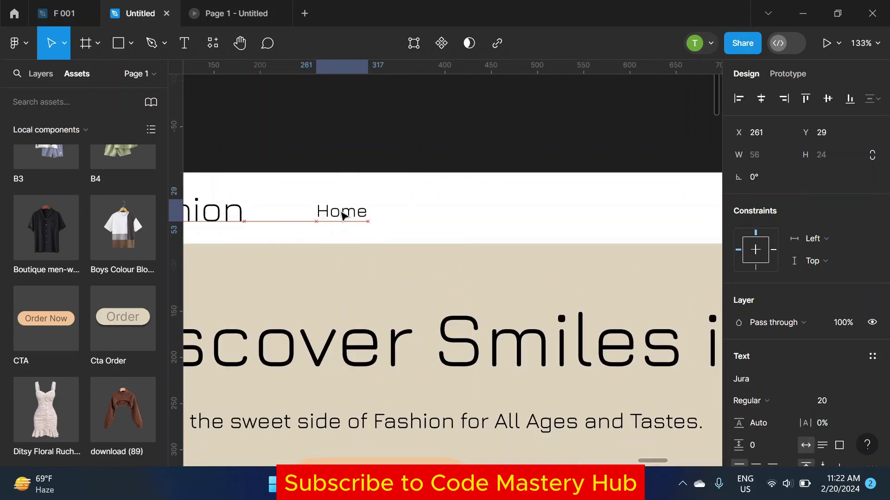
Step: Change the Home label's font to Inter Light
{"action": "left_click", "coordinate": [770, 376]}
{"action": "type", "text": "inter"}
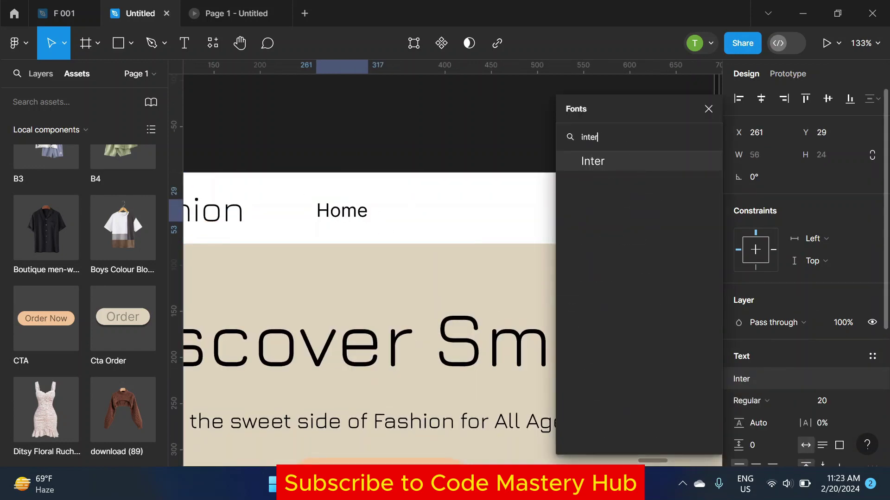
{"action": "key", "text": "Return"}
{"action": "left_click", "coordinate": [747, 401]}
{"action": "left_click", "coordinate": [825, 156]}
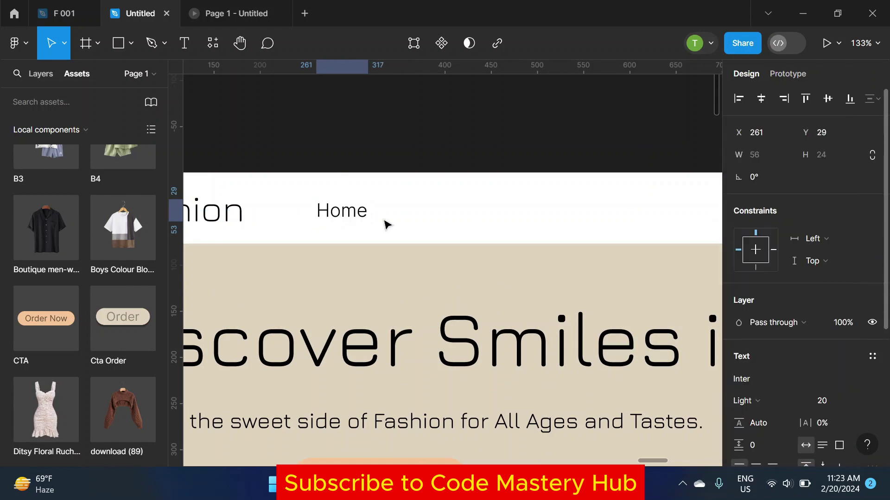
{"action": "scroll", "coordinate": [362, 214], "scroll_direction": "down", "scroll_amount": 5, "text": "ctrl"}
Step: Make the K Fashion logo text regular weight
{"action": "left_click", "coordinate": [264, 212]}
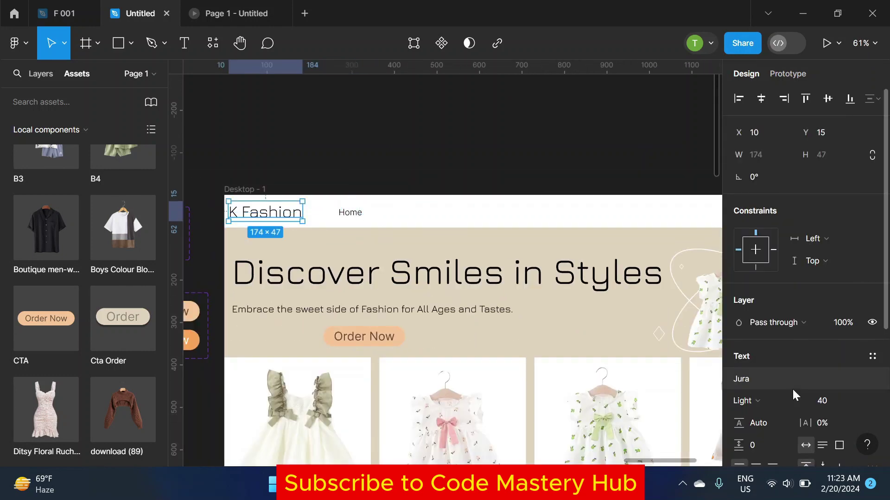
{"action": "left_click", "coordinate": [791, 394]}
{"action": "left_click", "coordinate": [765, 366]}
{"action": "scroll", "coordinate": [343, 211], "scroll_direction": "up", "scroll_amount": 2, "text": "ctrl"}
Step: Duplicate the Home label to the right as 'Kids' and 'Women' links
{"action": "left_click", "coordinate": [350, 210]}
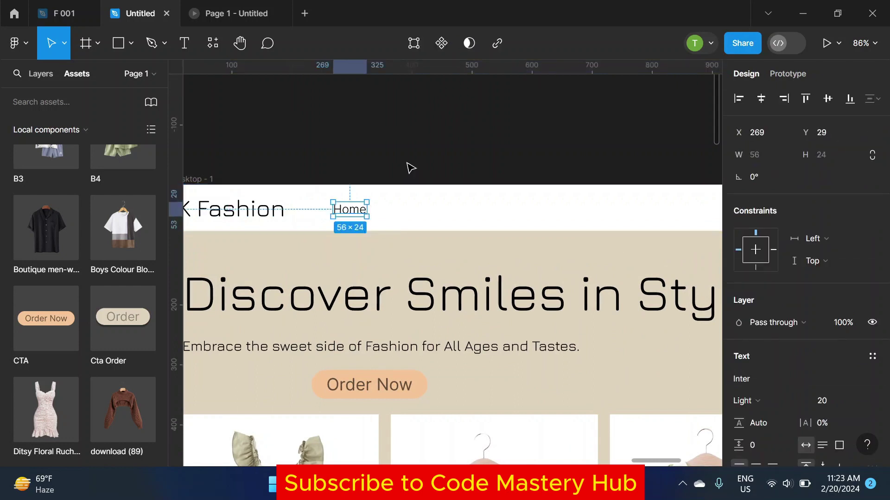
{"action": "left_click_drag", "start_coordinate": [353, 217], "coordinate": [402, 219], "text": "alt"}
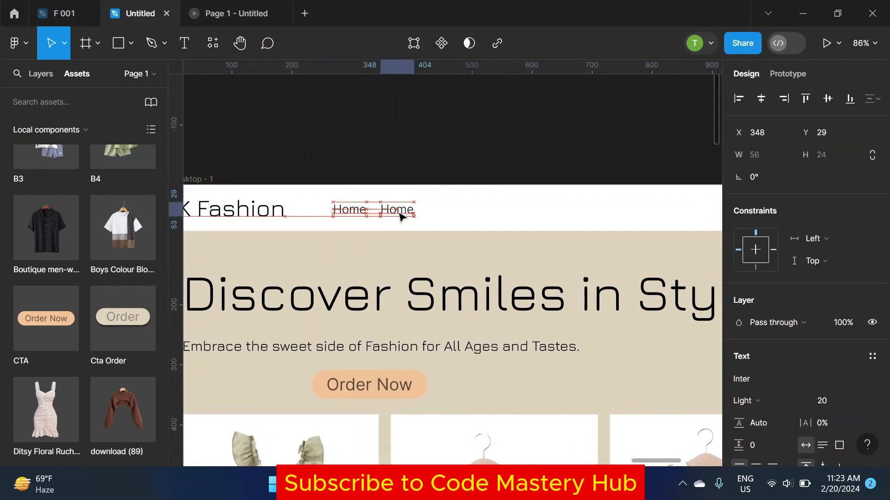
{"action": "double_click", "coordinate": [398, 214]}
{"action": "type", "text": "Kid"}
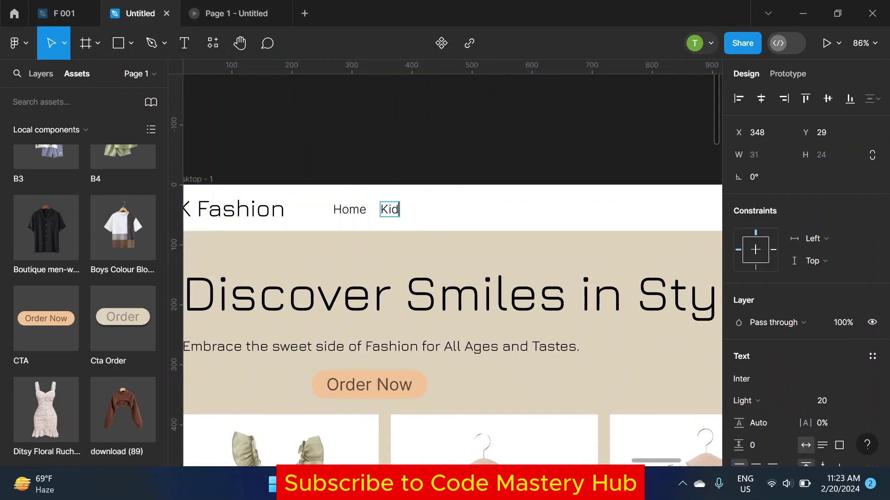
{"action": "type", "text": "s"}
{"action": "key", "text": "Escape"}
{"action": "left_click_drag", "start_coordinate": [393, 214], "coordinate": [430, 214], "text": "alt"}
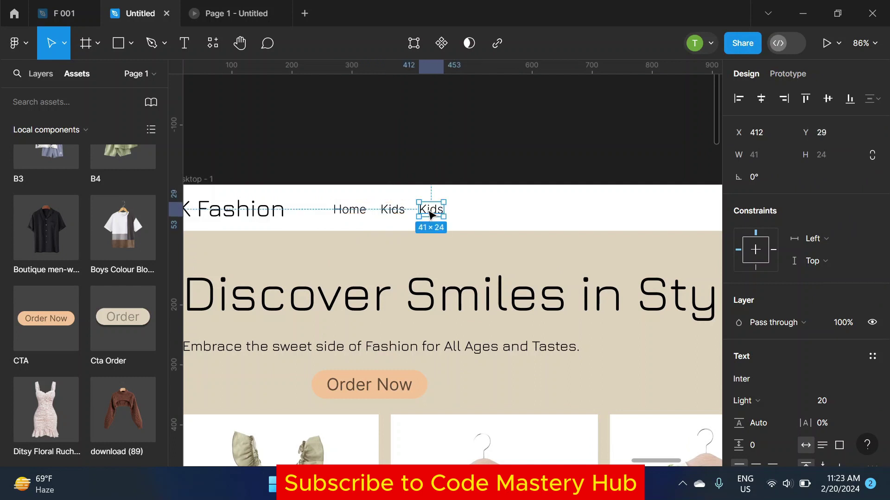
{"action": "double_click", "coordinate": [430, 214]}
{"action": "type", "text": "Womens"}
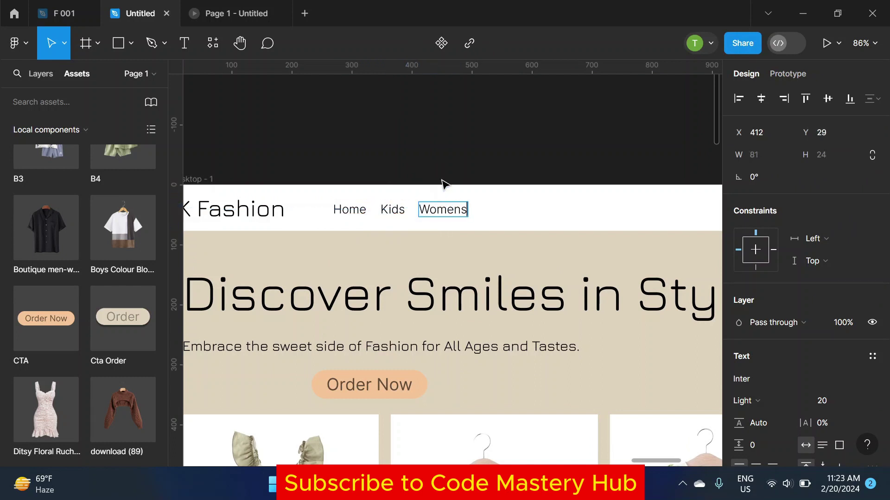
{"action": "key", "text": "BackSpace"}
{"action": "key", "text": "Escape"}
Step: Add 'Men' and 'Contact' links as further copies along the header
{"action": "scroll", "coordinate": [489, 175], "scroll_direction": "right", "scroll_amount": 2}
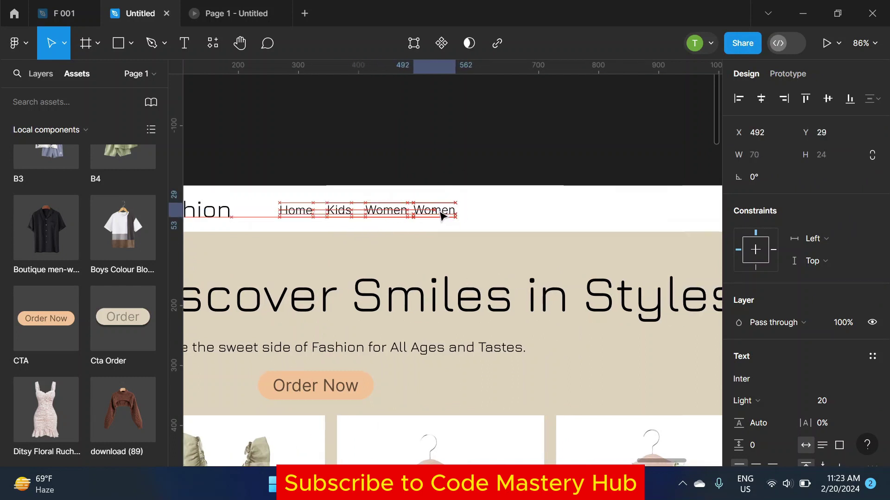
{"action": "left_click_drag", "start_coordinate": [387, 210], "coordinate": [487, 211], "text": "alt"}
{"action": "double_click", "coordinate": [441, 210]}
{"action": "key", "text": "Escape"}
{"action": "type", "text": "Contact"}
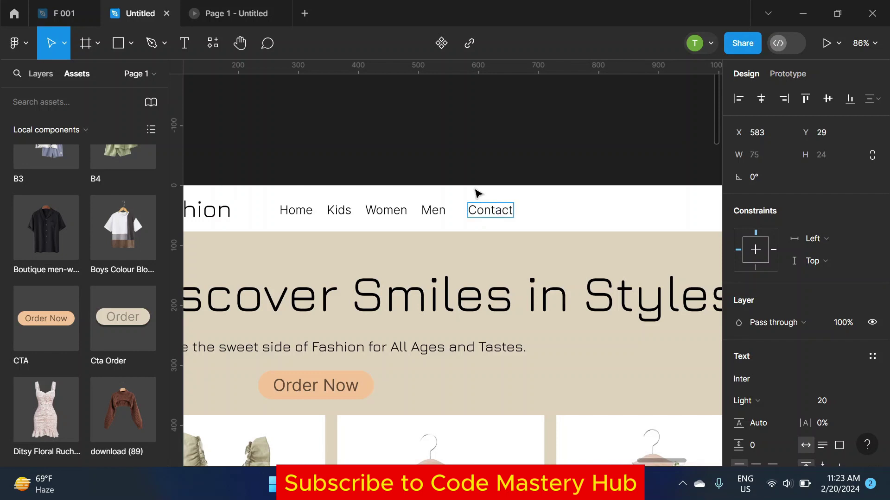
{"action": "key", "text": "Escape"}
{"action": "scroll", "coordinate": [387, 241], "scroll_direction": "down", "scroll_amount": 3}
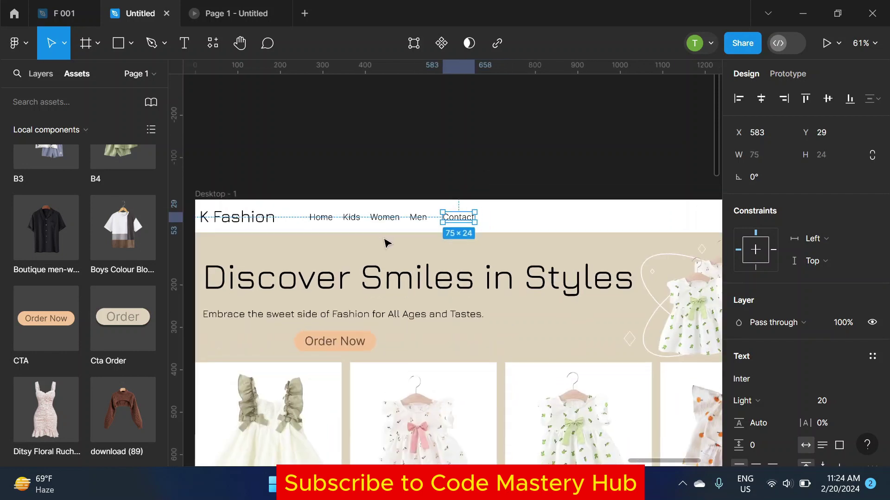
{"action": "scroll", "coordinate": [441, 235], "scroll_direction": "up", "scroll_amount": 3}
Step: Select all five nav links: Home, Kids, Women, Men and Contact
{"action": "left_click", "coordinate": [272, 211]}
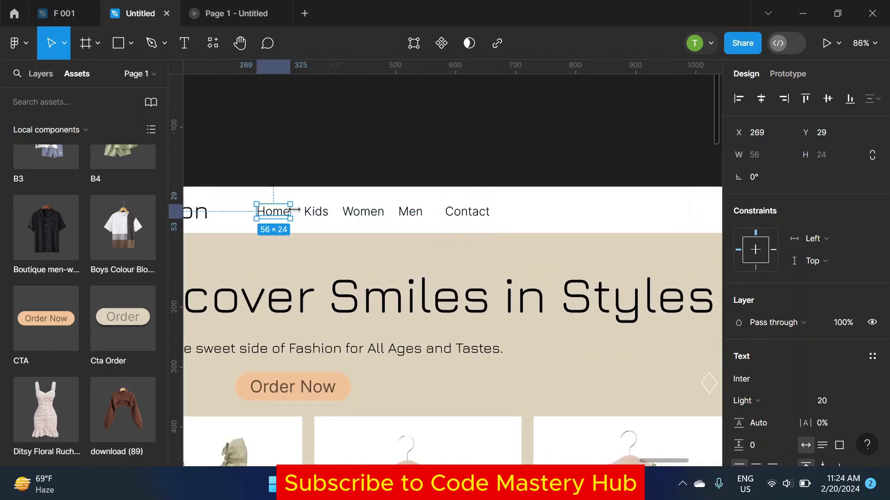
{"action": "left_click", "coordinate": [316, 211], "text": "shift"}
{"action": "left_click", "coordinate": [363, 212], "text": "shift"}
{"action": "left_click", "coordinate": [411, 211], "text": "shift"}
{"action": "left_click", "coordinate": [465, 212], "text": "shift"}
Step: Move the five nav links above the page frame and make Home a component
{"action": "left_click_drag", "start_coordinate": [363, 212], "coordinate": [366, 216]}
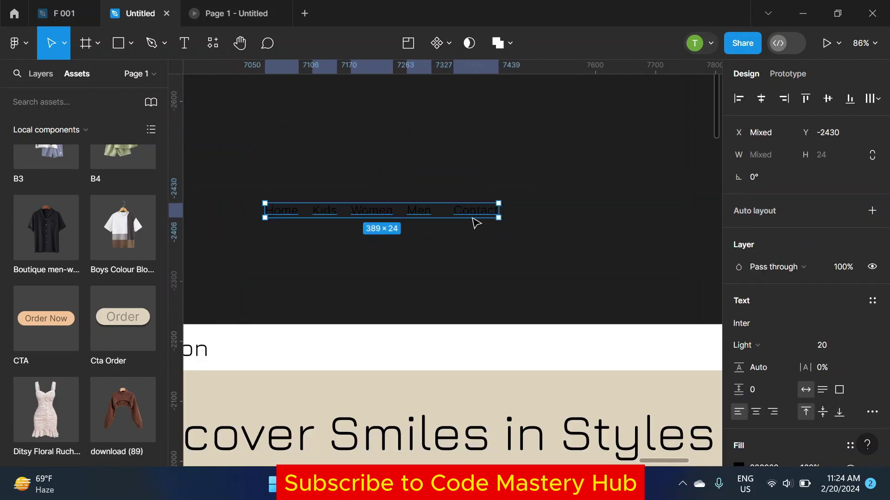
{"action": "left_click", "coordinate": [282, 211]}
{"action": "left_click", "coordinate": [437, 44]}
Step: Set the canvas background to the page's beige, sampled from the design
{"action": "left_click", "coordinate": [609, 197]}
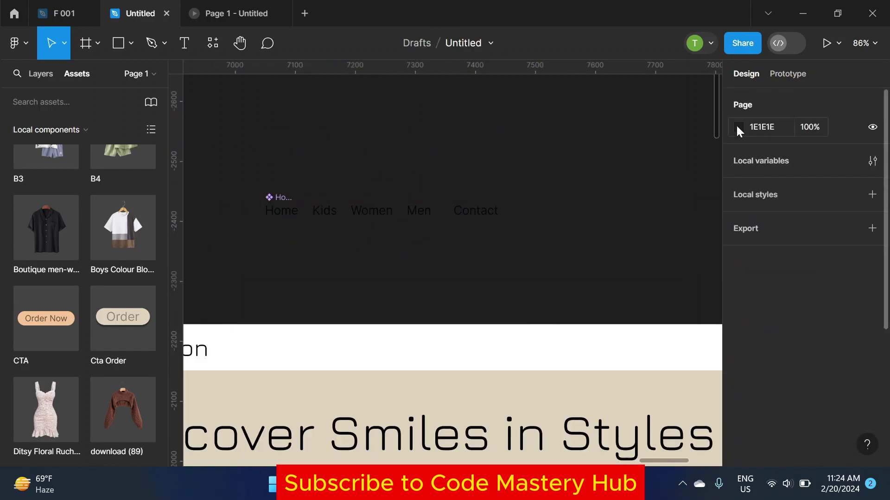
{"action": "left_click", "coordinate": [739, 127]}
{"action": "left_click_drag", "start_coordinate": [578, 204], "coordinate": [556, 211]}
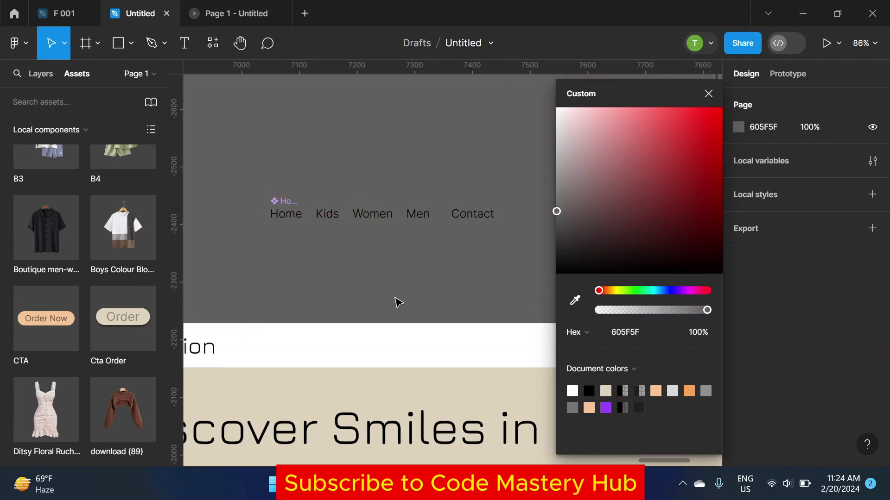
{"action": "scroll", "coordinate": [398, 301], "scroll_direction": "down", "scroll_amount": 5}
{"action": "key", "text": "i"}
{"action": "left_click", "coordinate": [478, 289]}
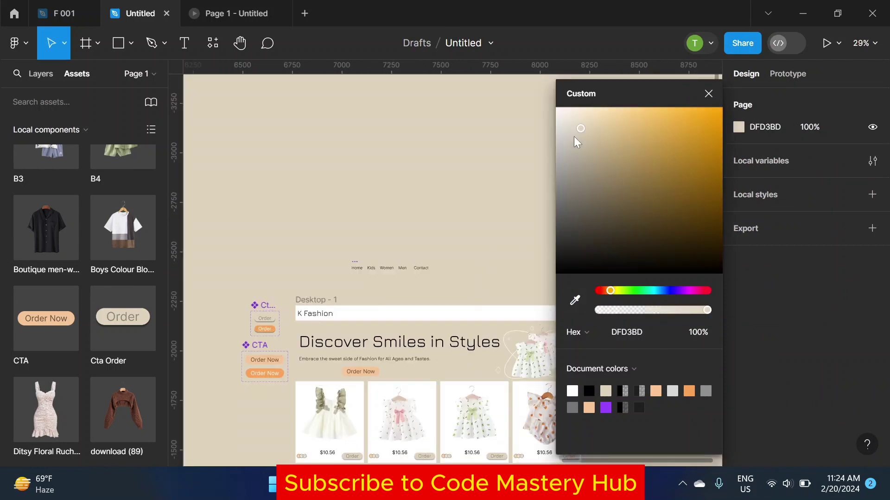
{"action": "left_click_drag", "start_coordinate": [579, 136], "coordinate": [580, 159]}
{"action": "left_click", "coordinate": [471, 199]}
{"action": "scroll", "coordinate": [372, 277], "scroll_direction": "down", "scroll_amount": 2}
{"action": "scroll", "coordinate": [357, 212], "scroll_direction": "up", "scroll_amount": 5}
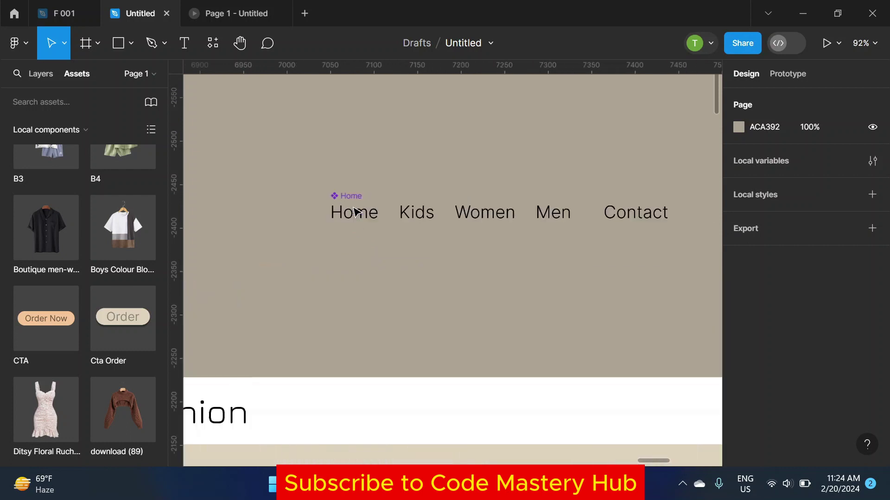
Step: Add a second Home variant and name the variants inactive and hover
{"action": "left_click", "coordinate": [348, 206]}
{"action": "left_click", "coordinate": [355, 250]}
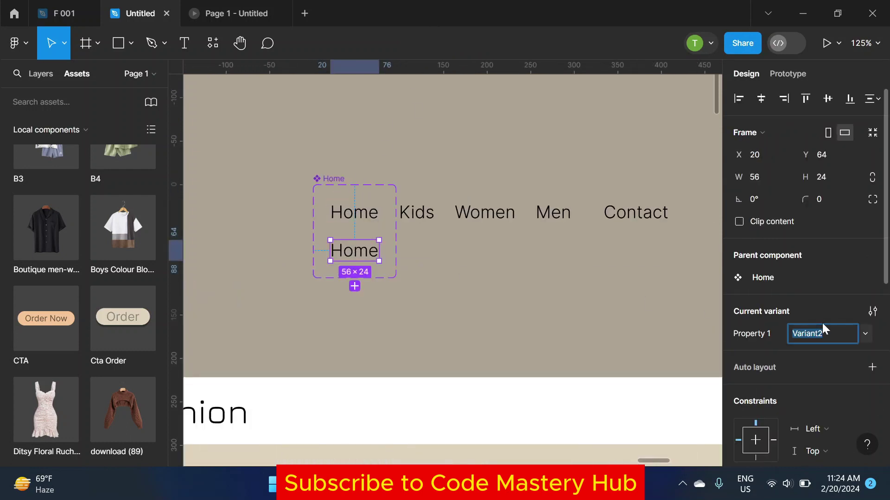
{"action": "type", "text": "er"}
{"action": "key", "text": "Return"}
{"action": "key", "text": "Tab"}
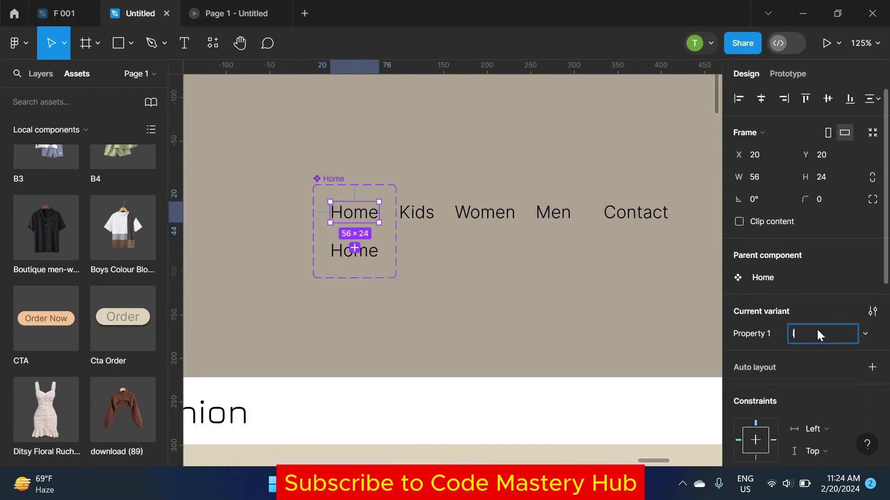
{"action": "type", "text": "ive"}
{"action": "key", "text": "Return"}
{"action": "key", "text": "Tab"}
{"action": "scroll", "coordinate": [832, 371], "scroll_direction": "down", "scroll_amount": 5}
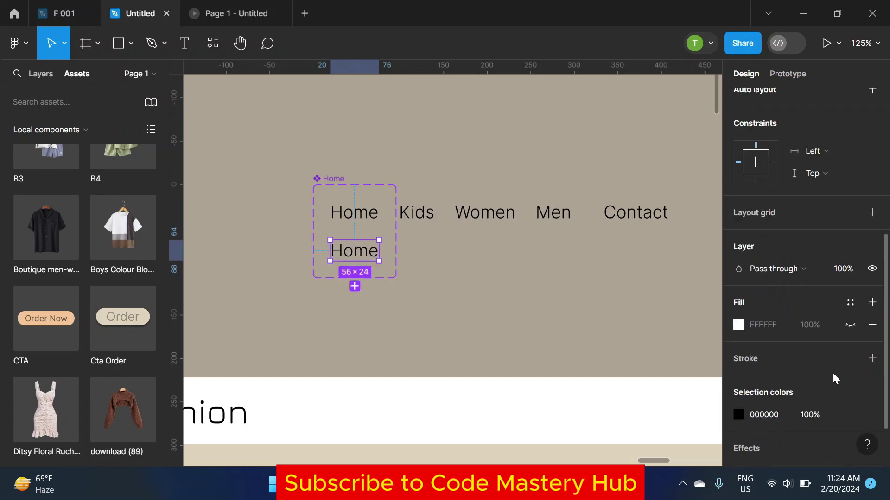
Step: Colour the hover Home variant's text a deep orange
{"action": "left_click", "coordinate": [738, 325]}
{"action": "left_click", "coordinate": [739, 414]}
{"action": "left_click", "coordinate": [689, 400]}
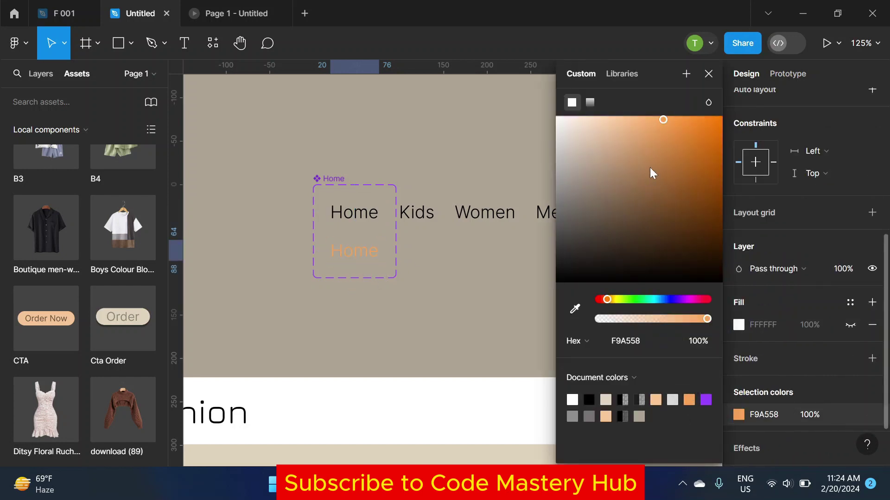
{"action": "left_click_drag", "start_coordinate": [716, 130], "coordinate": [722, 116]}
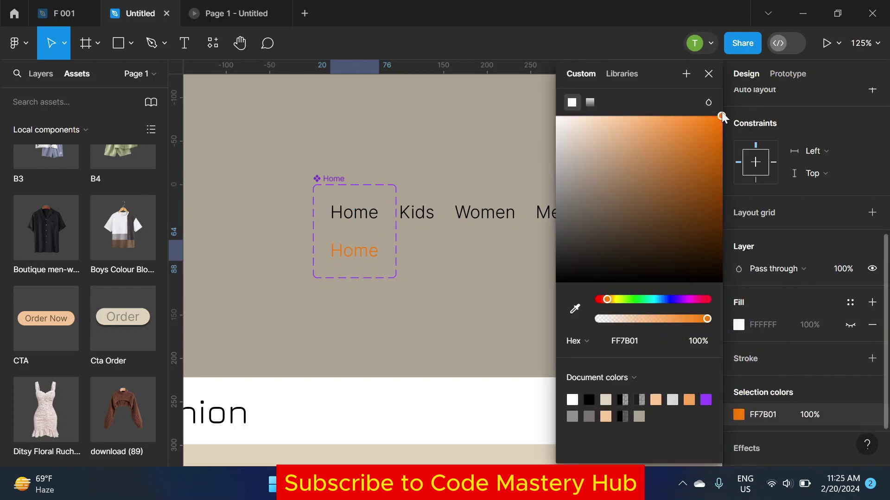
{"action": "left_click", "coordinate": [708, 74]}
Step: Link the inactive Home to its hover variant with a While hovering interaction
{"action": "left_click", "coordinate": [355, 213]}
{"action": "left_click", "coordinate": [790, 75]}
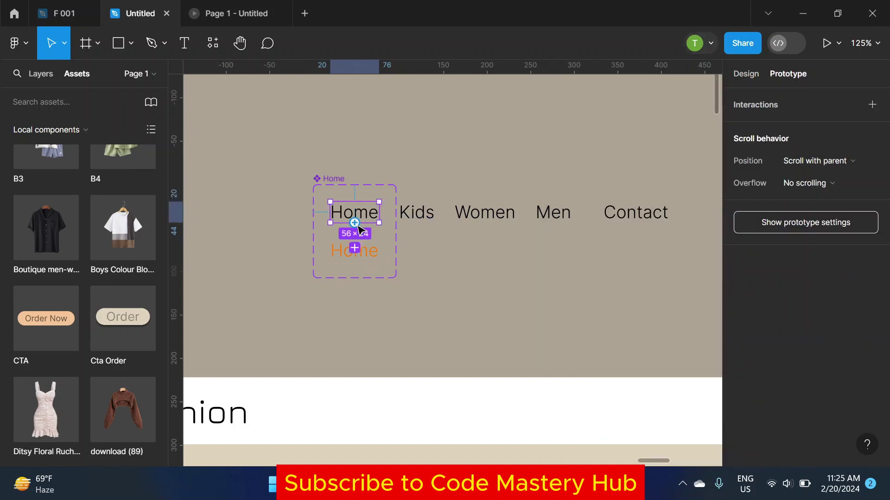
{"action": "left_click_drag", "start_coordinate": [358, 226], "coordinate": [354, 253]}
{"action": "left_click", "coordinate": [319, 274]}
{"action": "left_click", "coordinate": [325, 307]}
{"action": "left_click", "coordinate": [423, 275]}
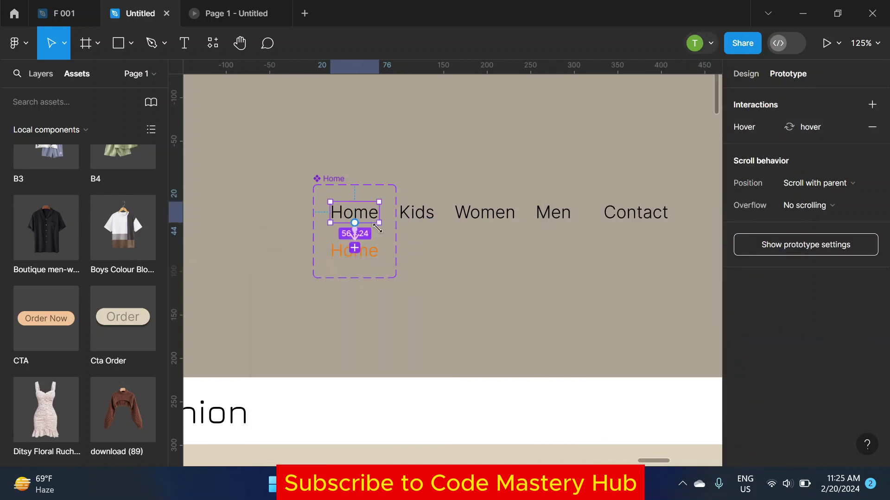
{"action": "left_click", "coordinate": [745, 74]}
Step: Make Kids a component set with Inactive and hover variants
{"action": "scroll", "coordinate": [292, 186], "scroll_direction": "right", "scroll_amount": 3}
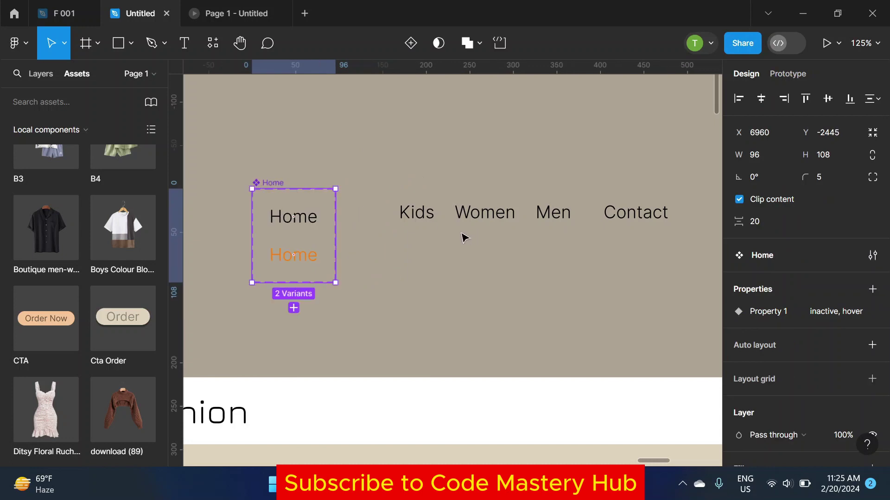
{"action": "left_click", "coordinate": [413, 212]}
{"action": "left_click", "coordinate": [413, 41]}
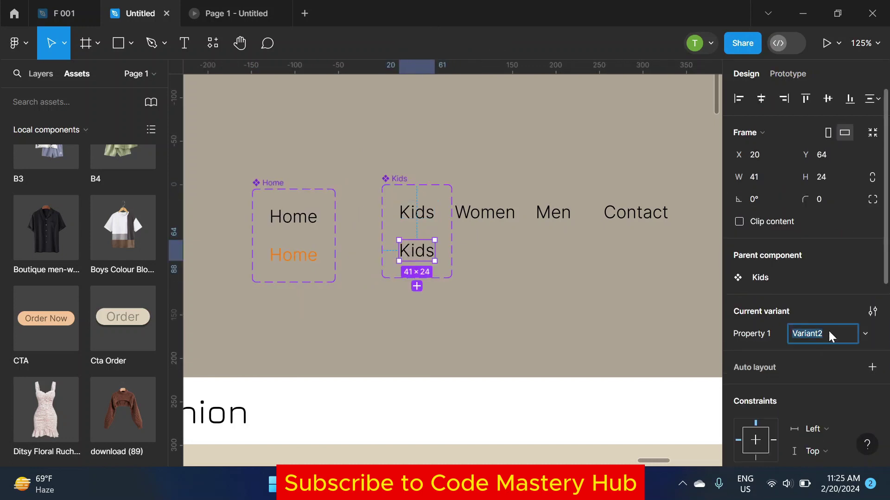
{"action": "type", "text": "hover"}
{"action": "key", "text": "Return"}
{"action": "key", "text": "shift+Tab"}
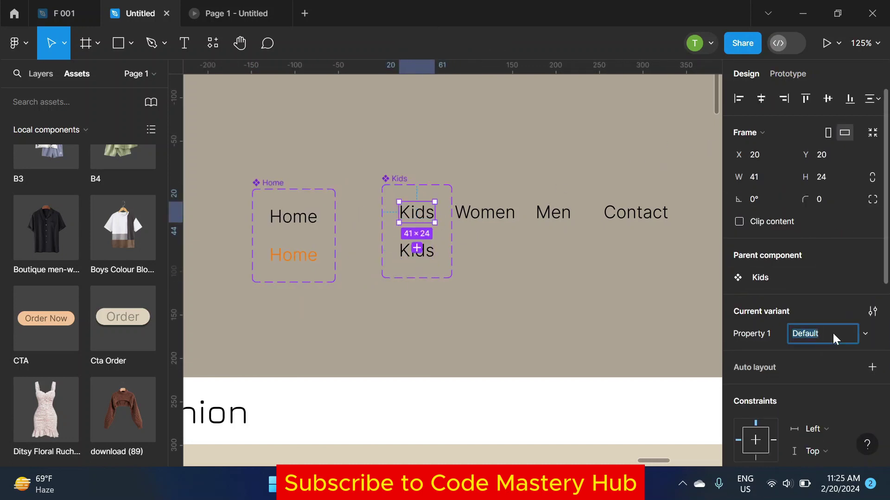
{"action": "type", "text": "Inactive"}
{"action": "key", "text": "Return"}
{"action": "key", "text": "Tab"}
Step: Colour hover Kids FF7B01 and link inactive Kids to it while hovering
{"action": "scroll", "coordinate": [772, 393], "scroll_direction": "down", "scroll_amount": 5}
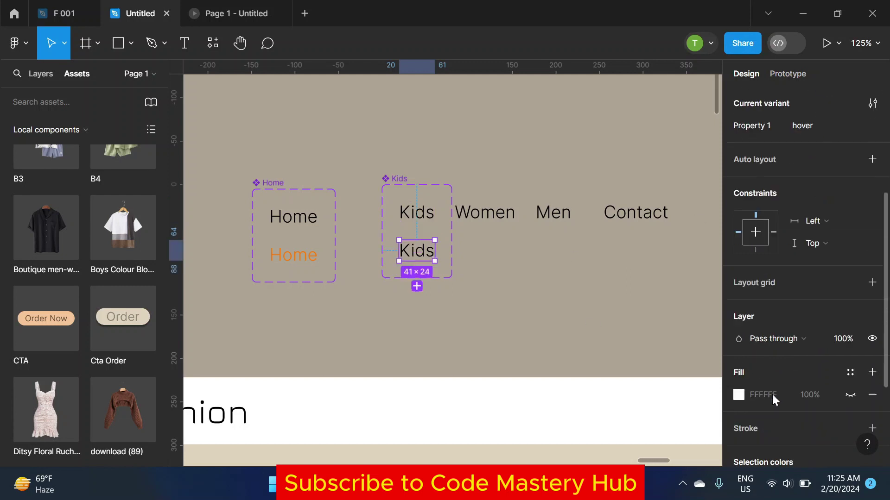
{"action": "scroll", "coordinate": [771, 393], "scroll_direction": "down", "scroll_amount": 3}
{"action": "left_click", "coordinate": [739, 345]}
{"action": "left_click", "coordinate": [654, 399]}
{"action": "left_click", "coordinate": [393, 227]}
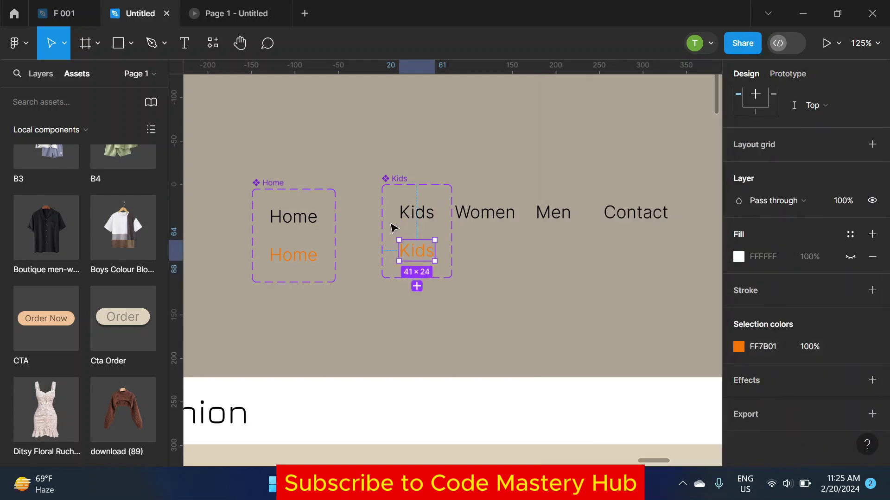
{"action": "left_click", "coordinate": [408, 214]}
{"action": "left_click", "coordinate": [790, 74]}
{"action": "left_click_drag", "start_coordinate": [436, 212], "coordinate": [417, 250]}
{"action": "left_click", "coordinate": [366, 273]}
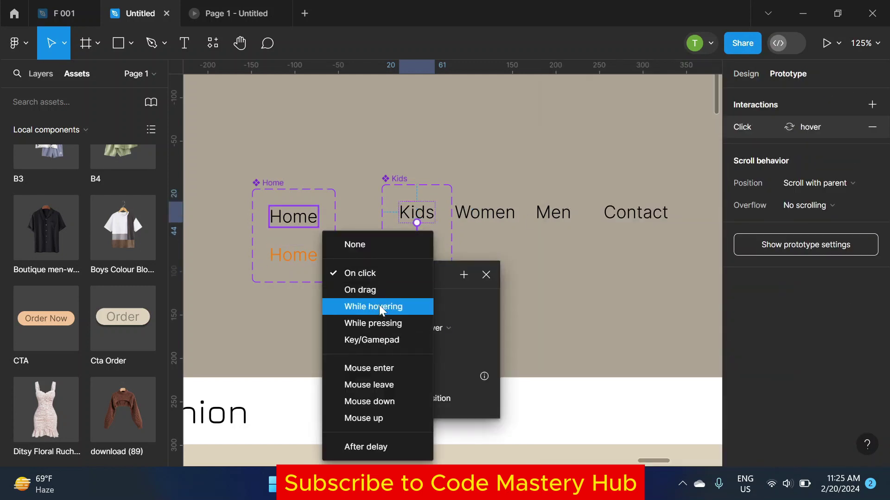
{"action": "left_click", "coordinate": [380, 307]}
{"action": "left_click", "coordinate": [566, 282]}
Step: Reposition Women, Men and Contact, make Women a component, name its default variant inactive
{"action": "scroll", "coordinate": [566, 282], "scroll_direction": "right", "scroll_amount": 3}
{"action": "left_click_drag", "start_coordinate": [532, 231], "coordinate": [597, 227]}
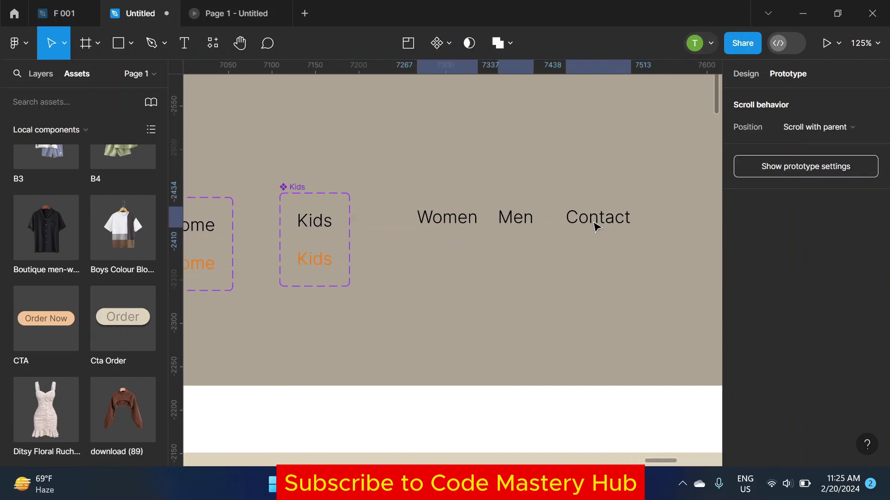
{"action": "left_click", "coordinate": [440, 223]}
{"action": "left_click_drag", "start_coordinate": [441, 223], "coordinate": [417, 223]}
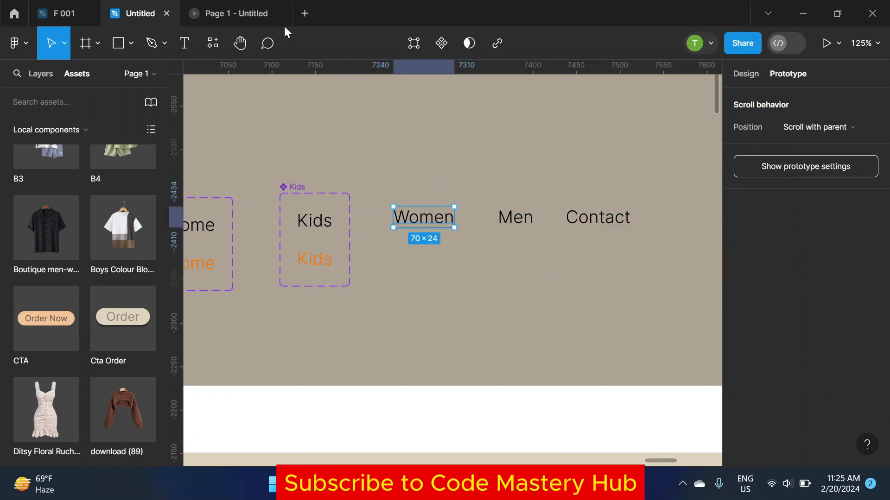
{"action": "left_click", "coordinate": [441, 43]}
{"action": "left_click", "coordinate": [746, 74]}
{"action": "left_click", "coordinate": [826, 327]}
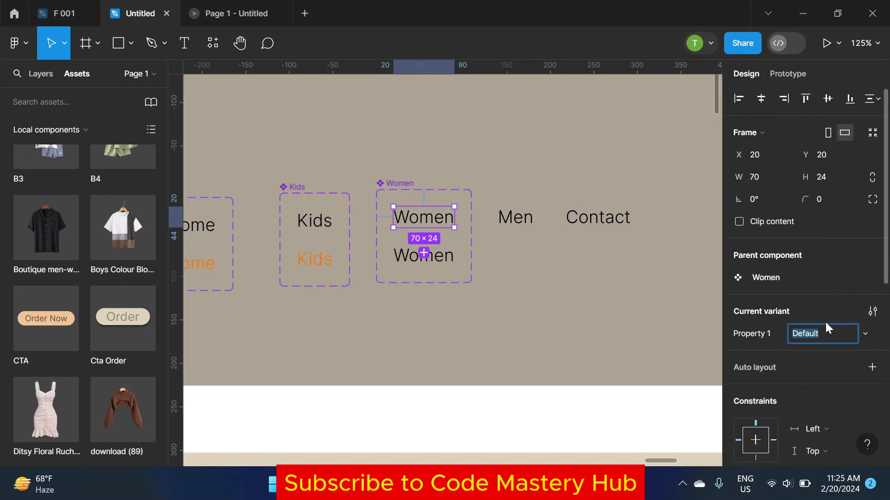
{"action": "type", "text": "ina"}
{"action": "type", "text": "e"}
{"action": "key", "text": "Return"}
{"action": "key", "text": "Tab"}
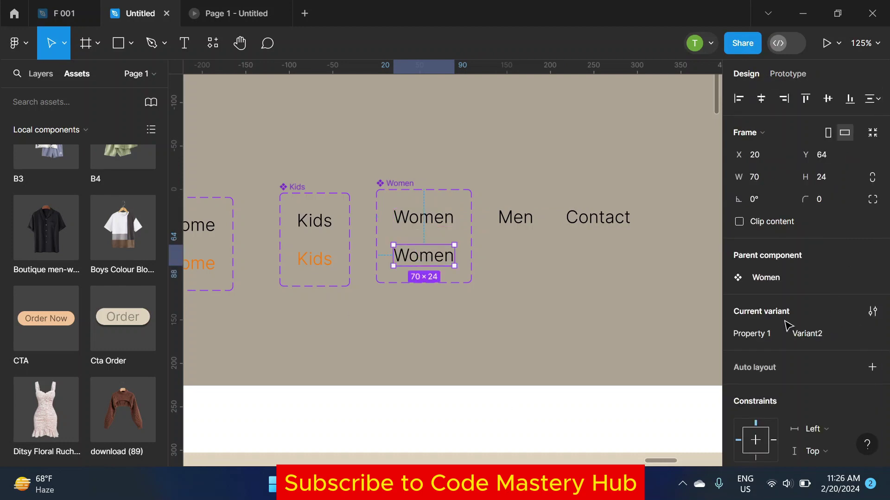
Step: Name the second Women variant hover, colour it orange, and link it while hovering
{"action": "left_click", "coordinate": [833, 330]}
{"action": "type", "text": "hover"}
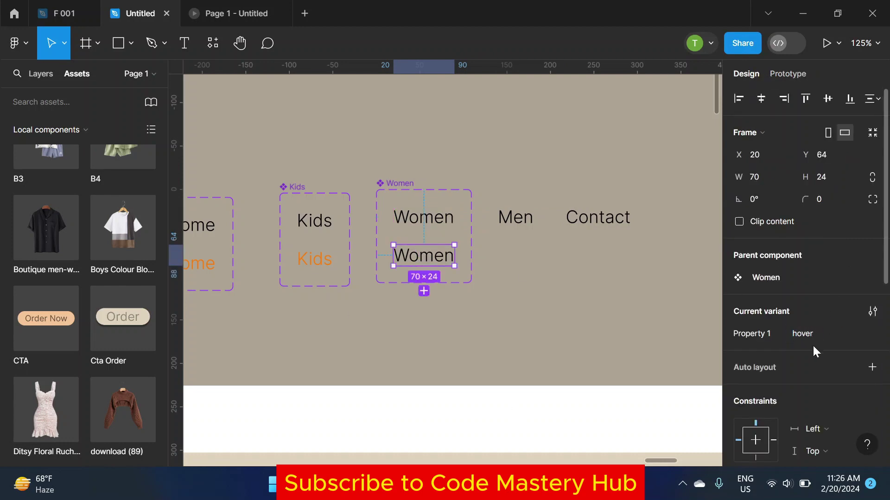
{"action": "scroll", "coordinate": [788, 380], "scroll_direction": "down", "scroll_amount": 5}
{"action": "left_click", "coordinate": [738, 348]}
{"action": "left_click", "coordinate": [606, 417]}
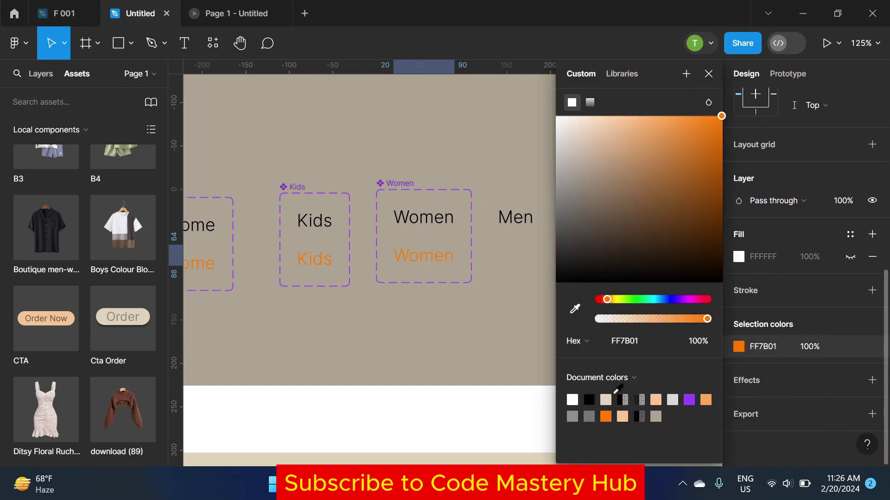
{"action": "left_click", "coordinate": [709, 73]}
{"action": "left_click", "coordinate": [788, 73]}
{"action": "left_click", "coordinate": [423, 217]}
{"action": "left_click_drag", "start_coordinate": [423, 252], "coordinate": [424, 259]}
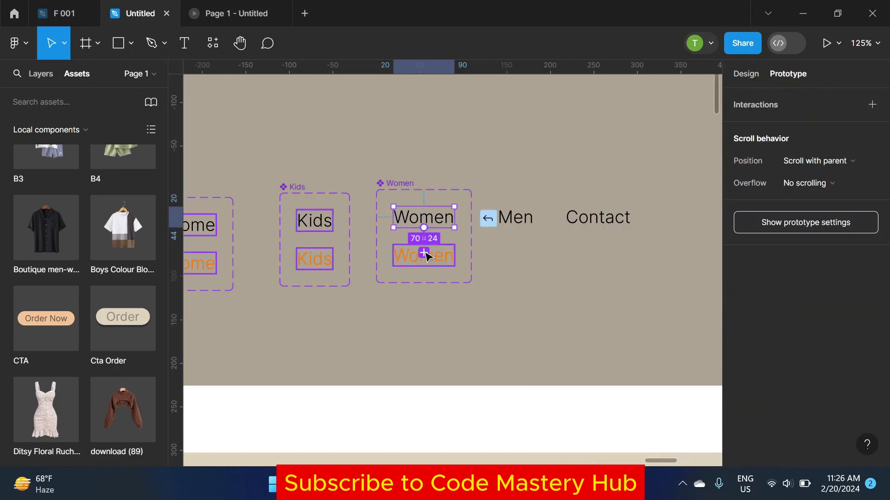
{"action": "left_click", "coordinate": [377, 279]}
{"action": "left_click", "coordinate": [385, 306]}
{"action": "left_click", "coordinate": [617, 264]}
Step: Make Men a component set with Inactive and hover variants
{"action": "scroll", "coordinate": [522, 272], "scroll_direction": "right", "scroll_amount": 2}
{"action": "left_click", "coordinate": [454, 226]}
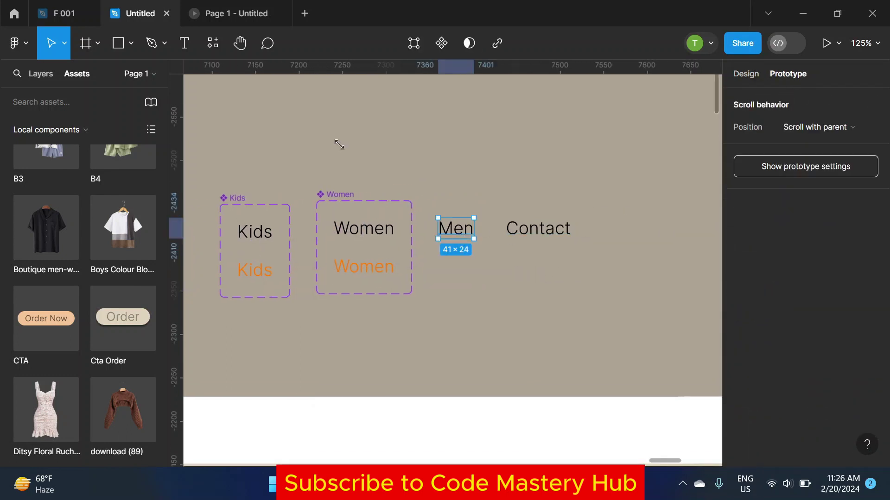
{"action": "left_click", "coordinate": [430, 44]}
{"action": "left_click", "coordinate": [745, 73]}
{"action": "left_click", "coordinate": [824, 333]}
{"action": "type", "text": "h"}
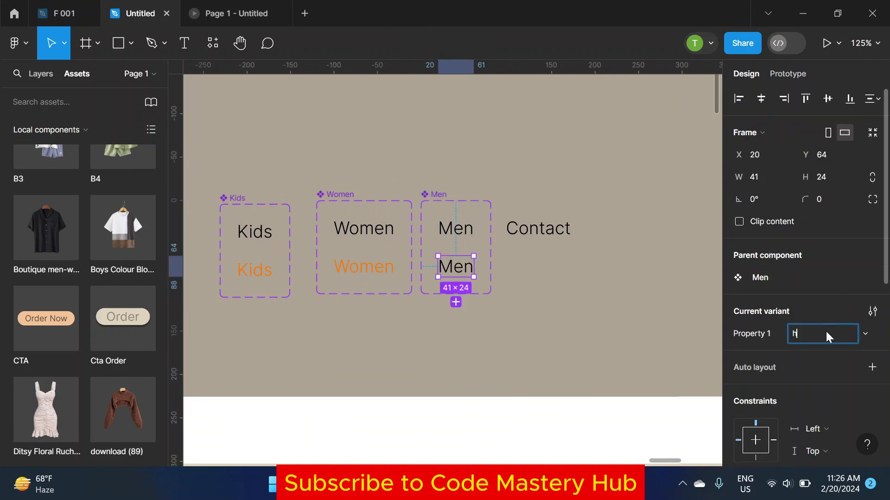
{"action": "type", "text": "er"}
{"action": "key", "text": "Return"}
{"action": "key", "text": "shift+Tab"}
{"action": "left_click", "coordinate": [834, 332]}
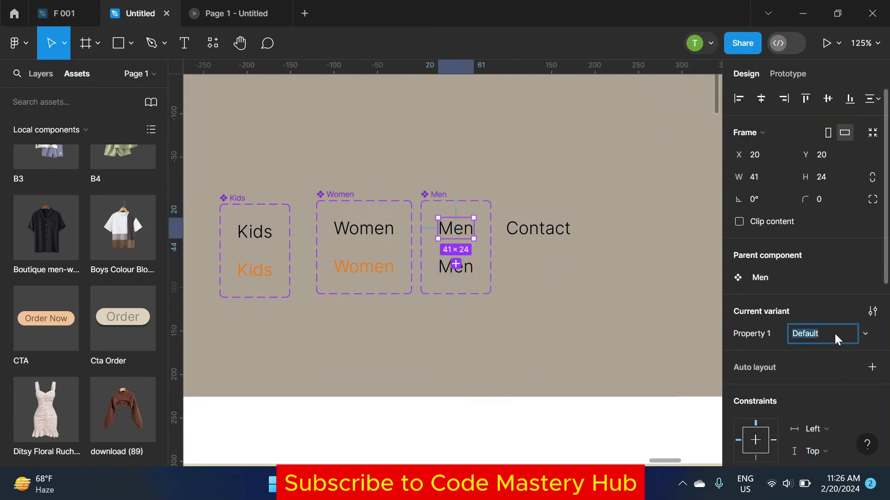
{"action": "type", "text": "inactive"}
{"action": "key", "text": "Return"}
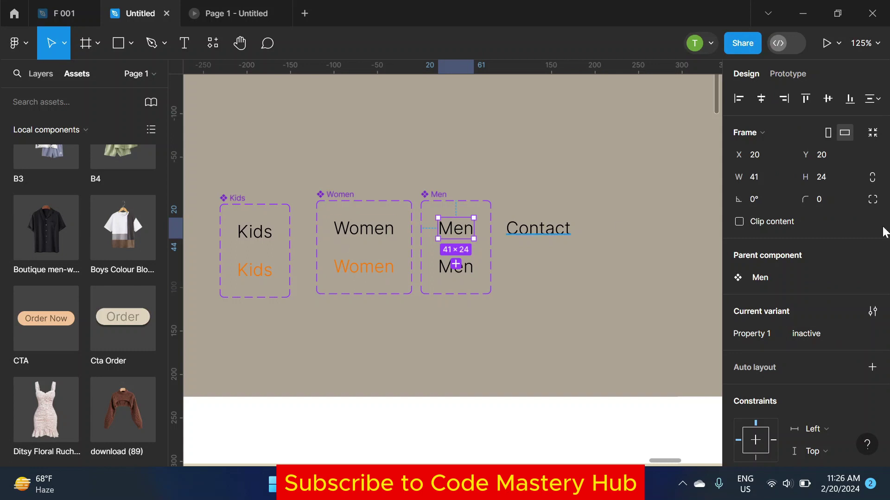
{"action": "left_click", "coordinate": [456, 264]}
{"action": "key", "text": "ctrl+z"}
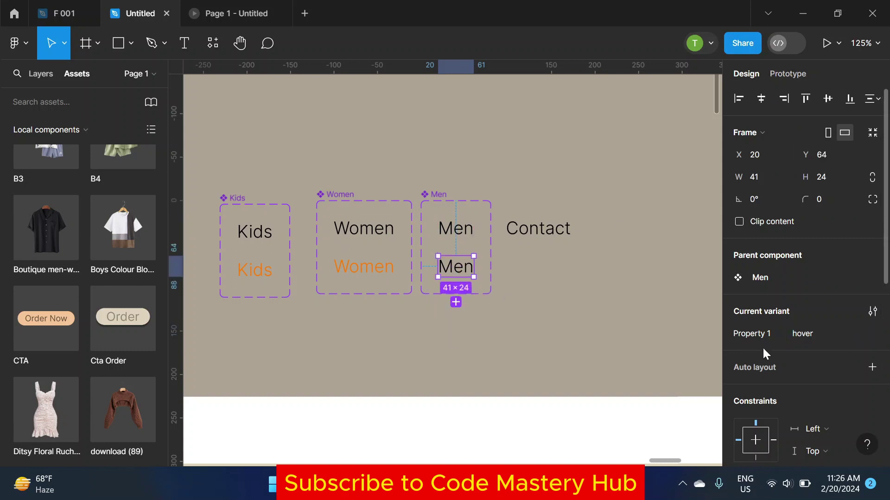
Step: Colour hover Men orange and link inactive Men to it while hovering
{"action": "scroll", "coordinate": [763, 347], "scroll_direction": "down", "scroll_amount": 5}
{"action": "left_click", "coordinate": [738, 346]}
{"action": "left_click", "coordinate": [705, 399]}
{"action": "left_click", "coordinate": [708, 73]}
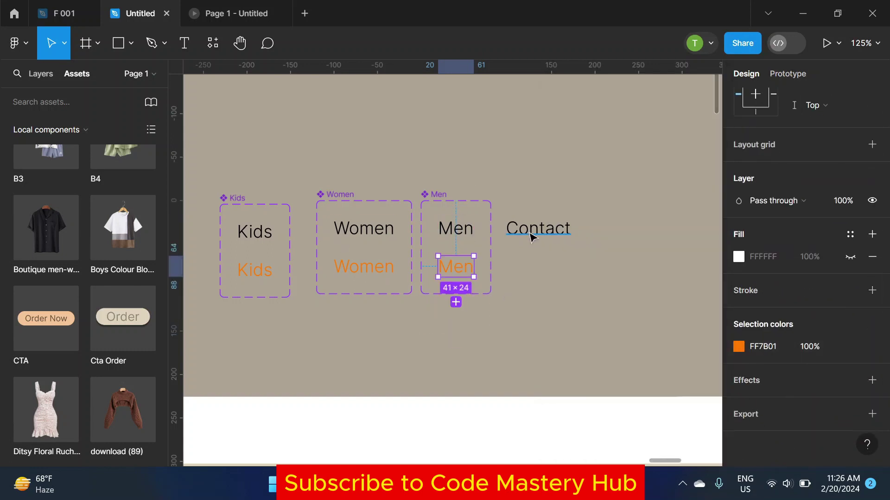
{"action": "left_click", "coordinate": [456, 228]}
{"action": "left_click", "coordinate": [788, 73]}
{"action": "scroll", "coordinate": [461, 239], "scroll_direction": "up", "scroll_amount": 2}
{"action": "left_click_drag", "start_coordinate": [461, 239], "coordinate": [455, 273]}
{"action": "left_click", "coordinate": [408, 295]}
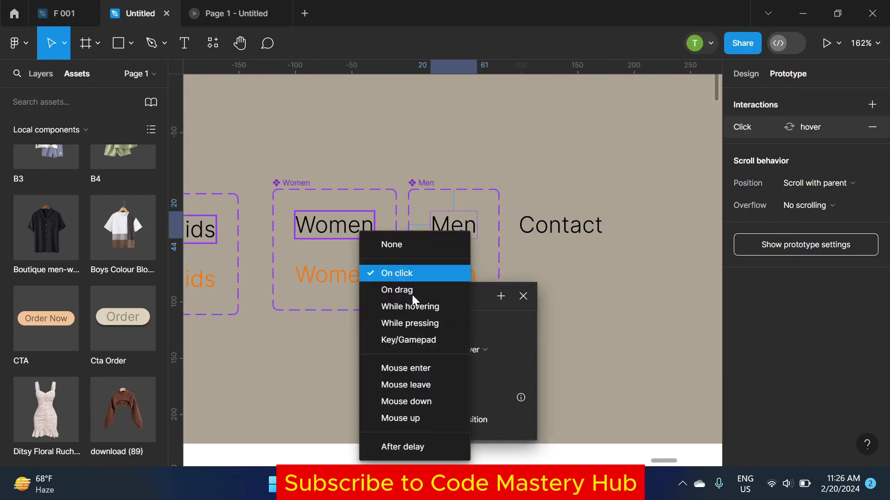
{"action": "left_click", "coordinate": [579, 278]}
Step: Make Contact a component set with inactive and hover variants
{"action": "scroll", "coordinate": [579, 278], "scroll_direction": "right", "scroll_amount": 3}
{"action": "left_click", "coordinate": [460, 234]}
{"action": "left_click", "coordinate": [441, 43]}
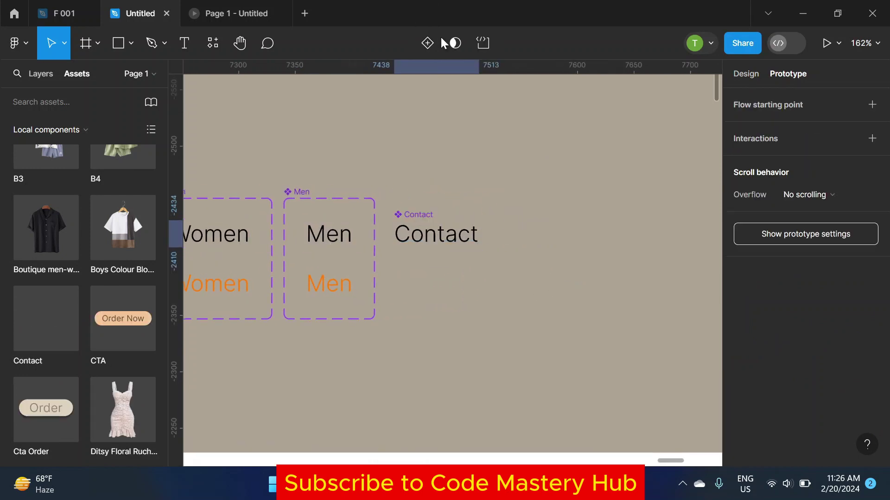
{"action": "left_click", "coordinate": [459, 234]}
{"action": "left_click", "coordinate": [465, 293]}
{"action": "left_click", "coordinate": [746, 73]}
{"action": "left_click", "coordinate": [839, 335]}
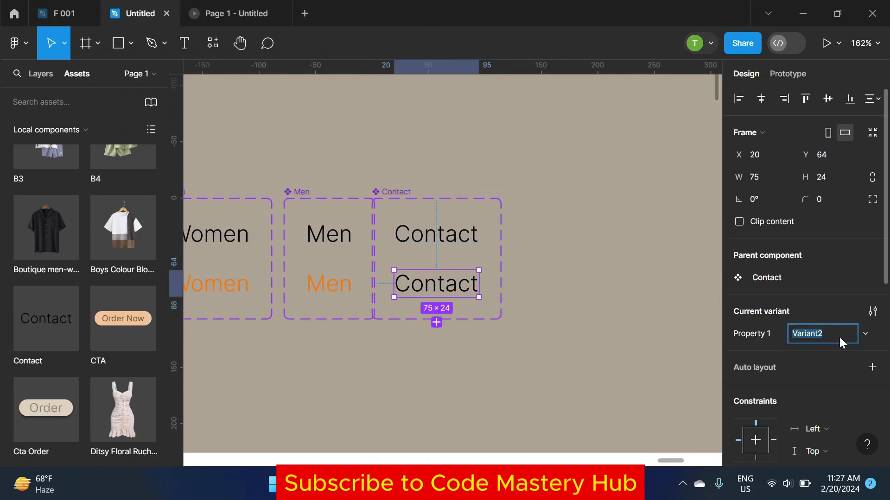
{"action": "type", "text": "hover"}
{"action": "key", "text": "Return"}
{"action": "left_click", "coordinate": [482, 239]}
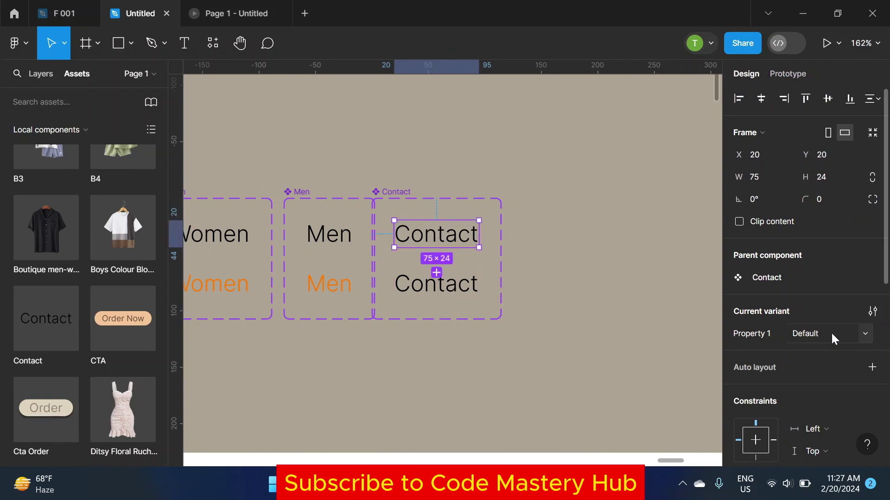
{"action": "left_click", "coordinate": [830, 332]}
{"action": "type", "text": "inactive"}
{"action": "key", "text": "Return"}
Step: Colour hover Contact orange and link inactive Contact to it while hovering
{"action": "left_click", "coordinate": [438, 285]}
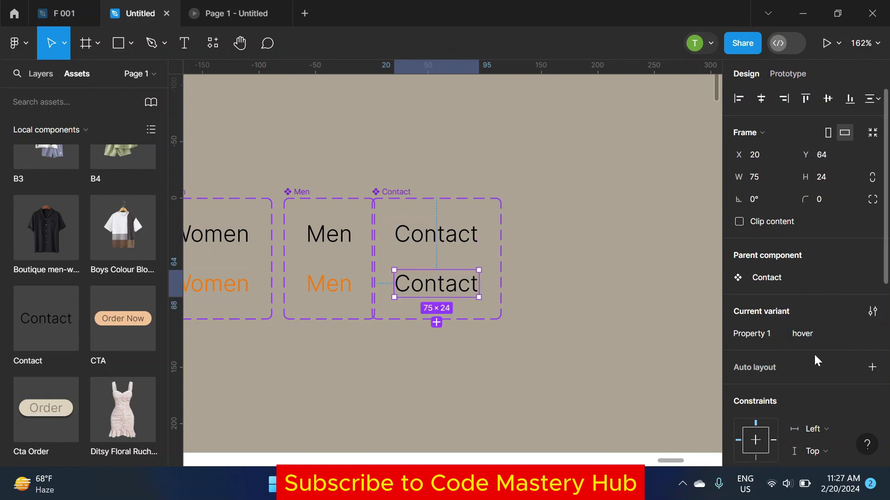
{"action": "scroll", "coordinate": [849, 352], "scroll_direction": "down", "scroll_amount": 5}
{"action": "left_click", "coordinate": [739, 414]}
{"action": "left_click", "coordinate": [582, 399]}
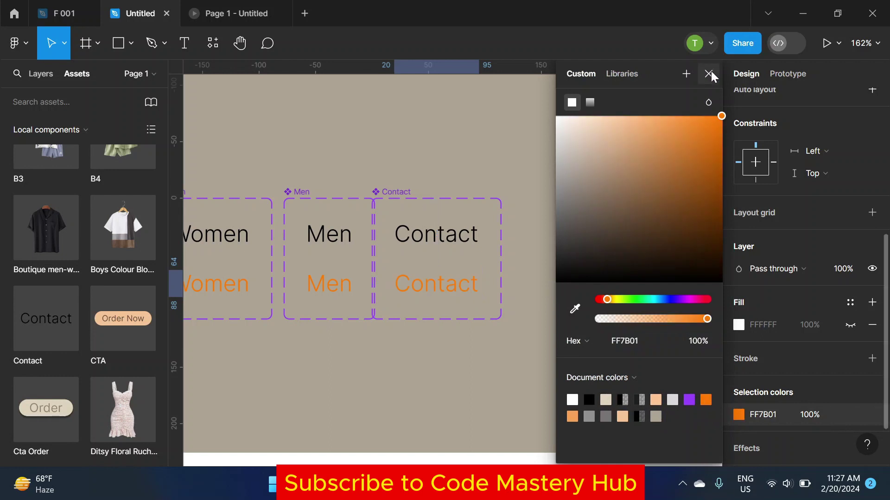
{"action": "left_click", "coordinate": [708, 73]}
{"action": "left_click", "coordinate": [433, 237]}
{"action": "left_click", "coordinate": [786, 74]}
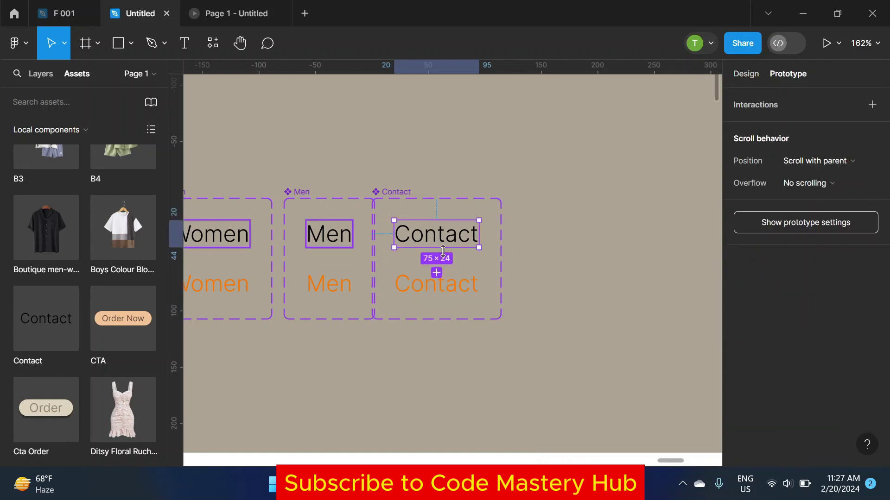
{"action": "left_click_drag", "start_coordinate": [443, 251], "coordinate": [435, 284]}
{"action": "left_click", "coordinate": [389, 306]}
{"action": "left_click", "coordinate": [587, 265]}
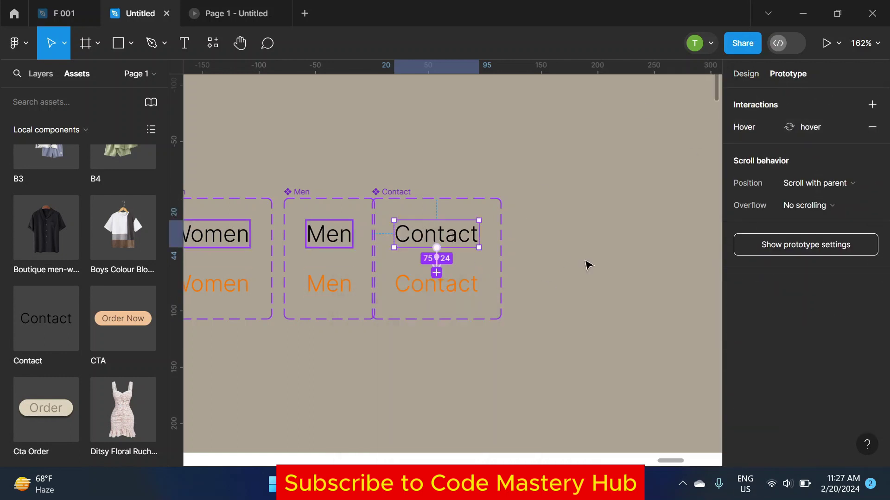
{"action": "scroll", "coordinate": [568, 258], "scroll_direction": "down", "scroll_amount": 2}
{"action": "scroll", "coordinate": [401, 260], "scroll_direction": "right", "scroll_amount": 3}
Step: Import the f7:menu icon onto the canvas with the Iconify plugin
{"action": "left_click", "coordinate": [213, 43]}
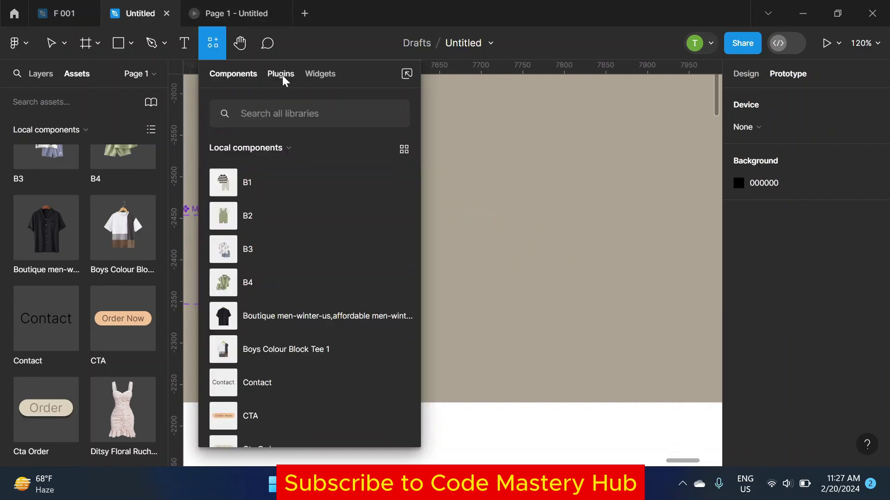
{"action": "left_click", "coordinate": [282, 75]}
{"action": "left_click", "coordinate": [539, 197]}
{"action": "left_click", "coordinate": [746, 75]}
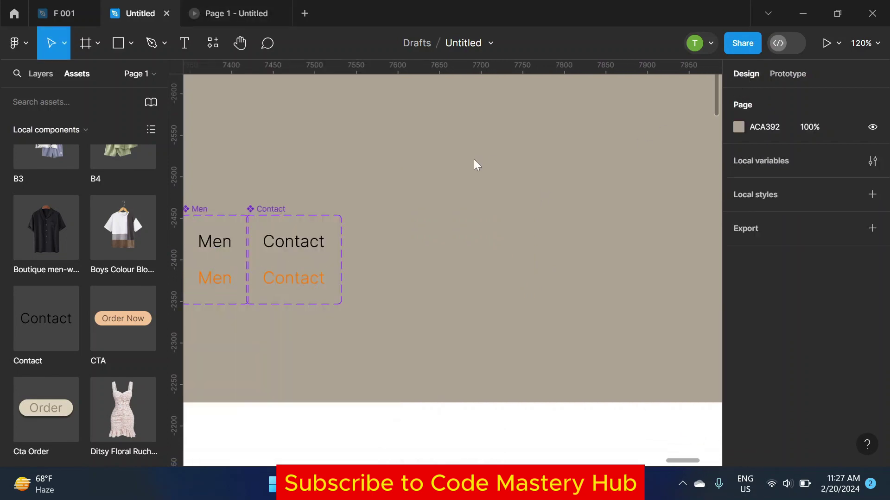
{"action": "key", "text": "ctrl+alt+p"}
{"action": "scroll", "coordinate": [649, 278], "scroll_direction": "down", "scroll_amount": 5}
{"action": "left_click", "coordinate": [718, 302]}
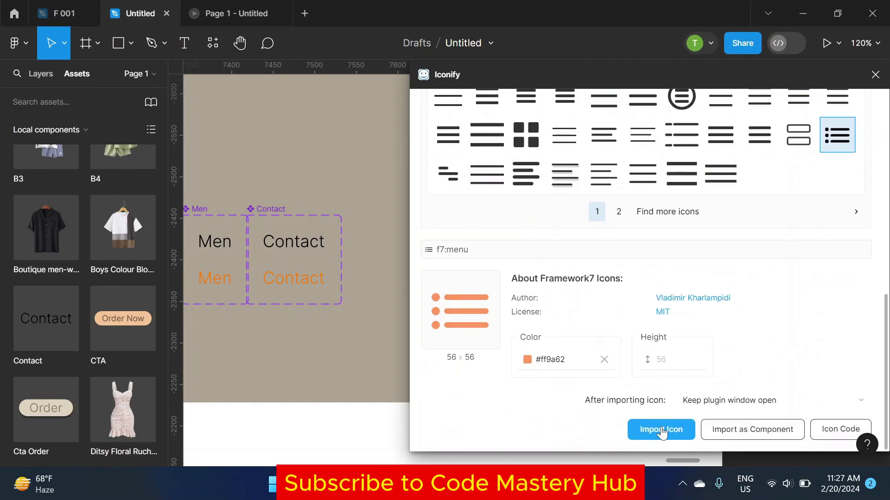
{"action": "left_click", "coordinate": [663, 428]}
Step: Search Iconify for 'search' and import the gg:search magnifier icon
{"action": "scroll", "coordinate": [658, 394], "scroll_direction": "up", "scroll_amount": 3}
{"action": "double_click", "coordinate": [448, 194]}
{"action": "type", "text": "search"}
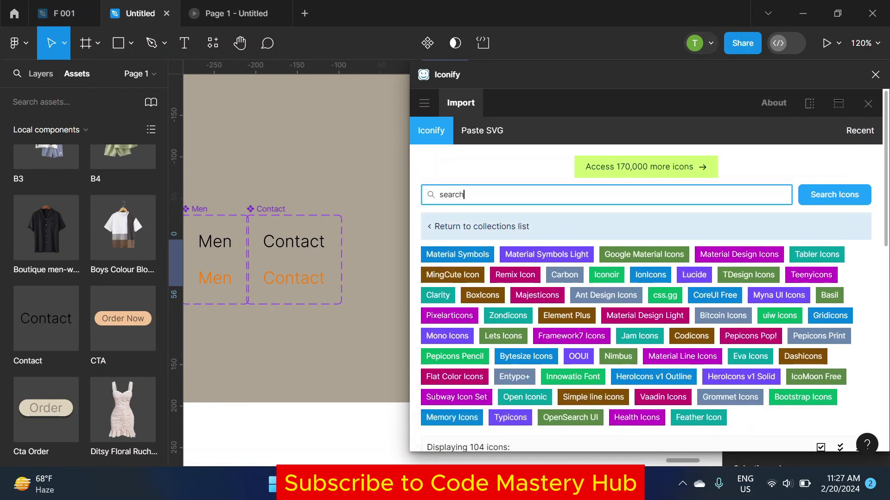
{"action": "key", "text": "Return"}
{"action": "scroll", "coordinate": [752, 304], "scroll_direction": "down", "scroll_amount": 5}
{"action": "scroll", "coordinate": [752, 304], "scroll_direction": "down", "scroll_amount": 2}
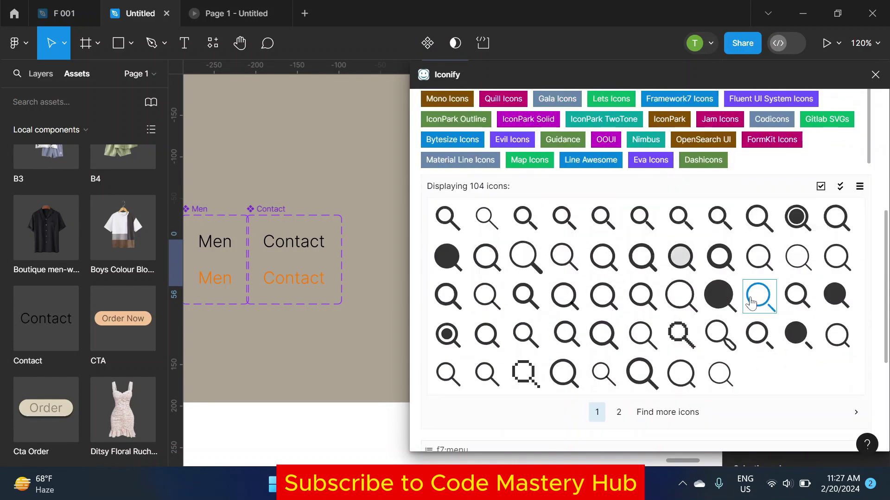
{"action": "left_click", "coordinate": [647, 372]}
{"action": "left_click", "coordinate": [658, 433]}
{"action": "left_click", "coordinate": [874, 75]}
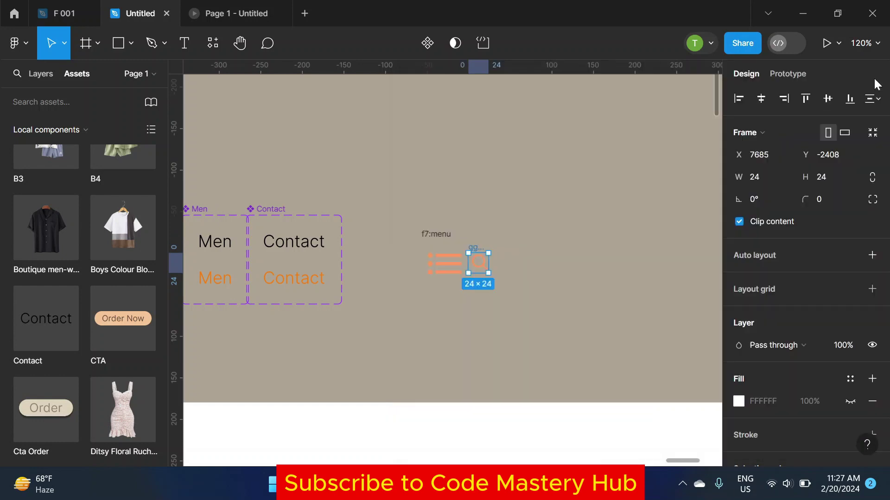
Step: Move the search icon beside the menu icon
{"action": "left_click", "coordinate": [444, 262]}
{"action": "scroll", "coordinate": [445, 262], "scroll_direction": "up", "scroll_amount": 3}
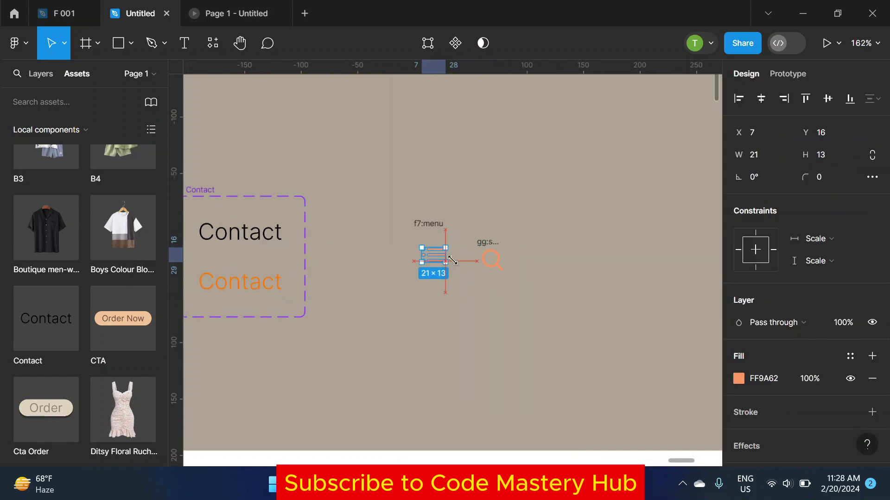
{"action": "left_click", "coordinate": [468, 262]}
{"action": "mouse_move", "coordinate": [516, 282]}
{"action": "left_mouse_down"}
{"action": "mouse_move", "coordinate": [471, 249]}
{"action": "mouse_move", "coordinate": [566, 280]}
{"action": "mouse_move", "coordinate": [496, 266]}
{"action": "left_mouse_up"}
{"action": "left_click", "coordinate": [472, 249]}
{"action": "left_click_drag", "start_coordinate": [413, 229], "coordinate": [445, 264]}
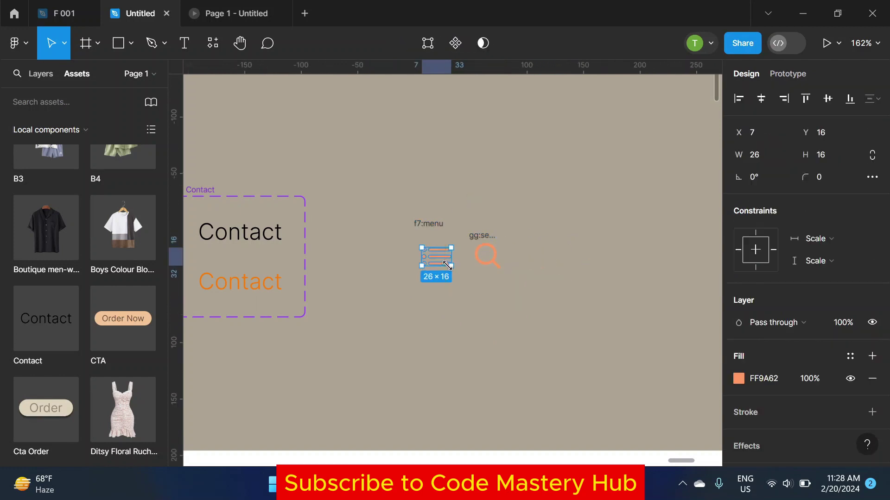
Step: Set the fills of both the menu and search icons to black
{"action": "left_click", "coordinate": [739, 378]}
{"action": "left_click", "coordinate": [588, 399]}
{"action": "left_click", "coordinate": [487, 255]}
{"action": "left_click", "coordinate": [738, 379]}
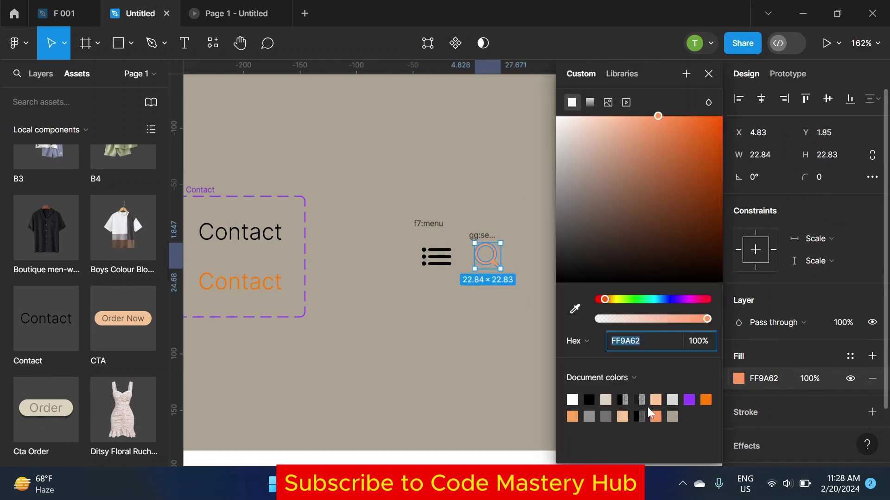
{"action": "left_click", "coordinate": [588, 400]}
{"action": "left_click", "coordinate": [435, 256]}
Step: Select the menu icon frame and undo the last four changes
{"action": "left_click", "coordinate": [443, 47]}
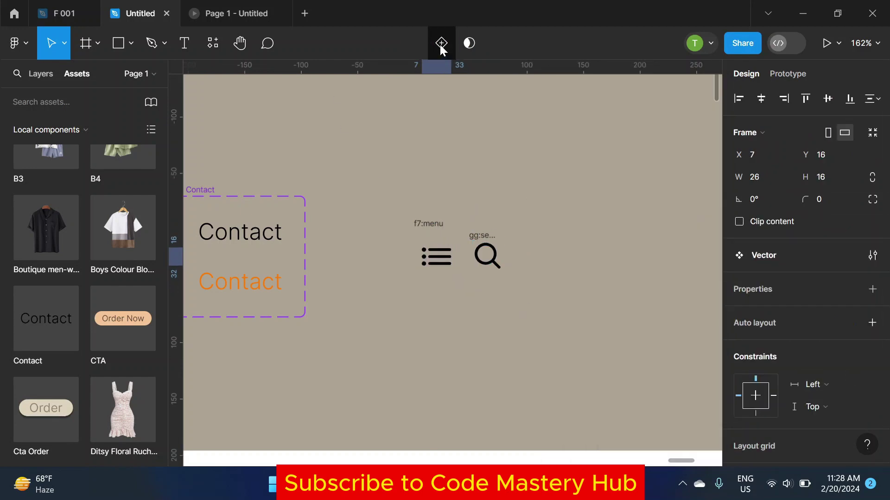
{"action": "key", "text": "ctrl+z"}
{"action": "key", "text": "ctrl+z"}
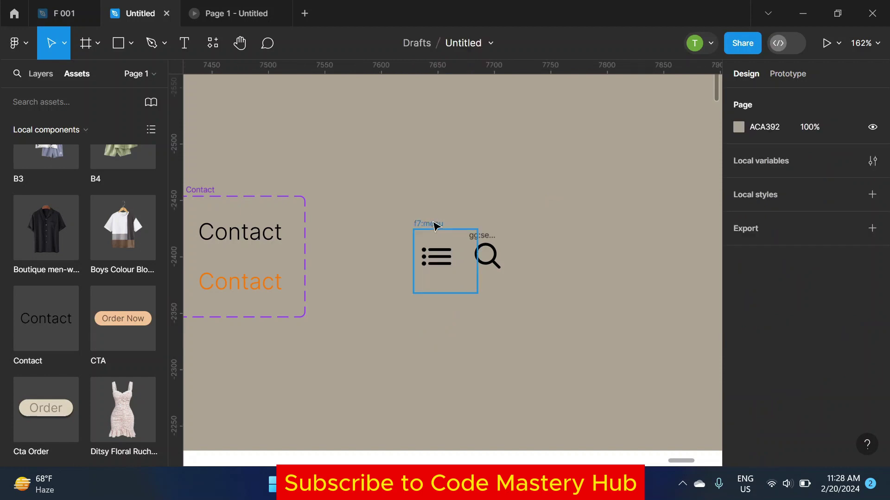
{"action": "key", "text": "ctrl+z"}
{"action": "key", "text": "ctrl+z"}
{"action": "key", "text": "ctrl+z"}
{"action": "key", "text": "ctrl+z"}
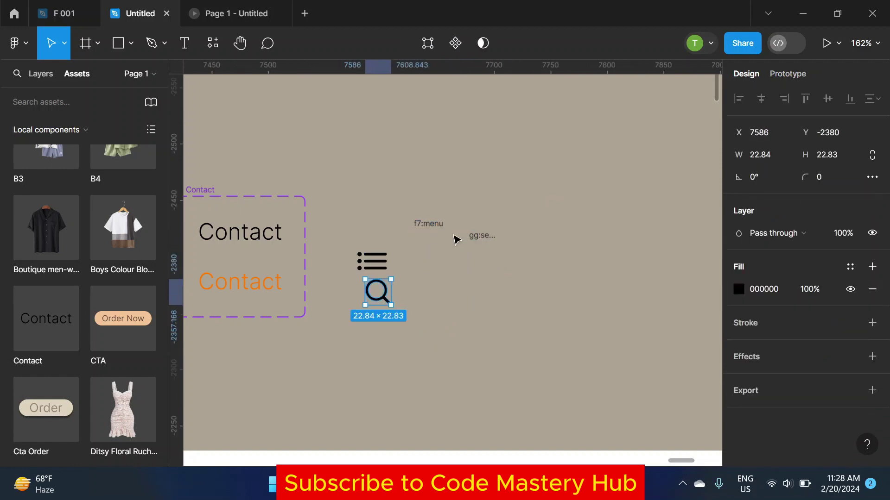
{"action": "key", "text": "ctrl+z"}
{"action": "key", "text": "ctrl+z"}
{"action": "key", "text": "ctrl+z"}
{"action": "key", "text": "ctrl+z"}
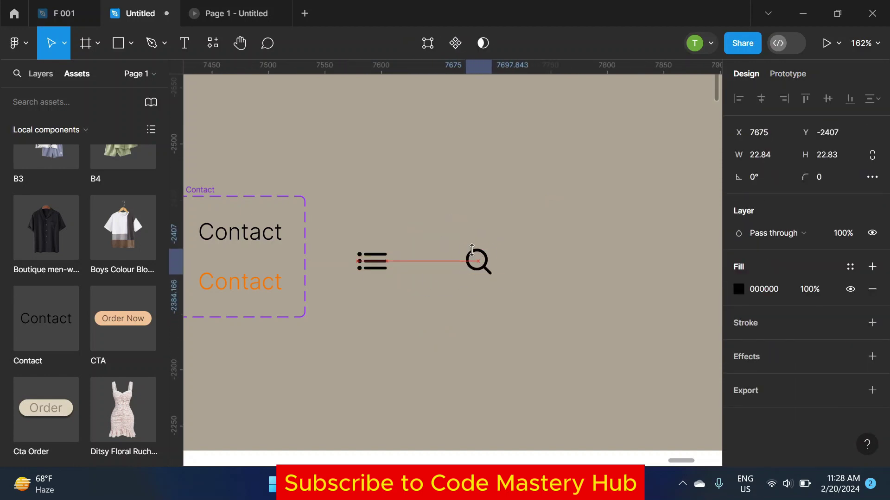
{"action": "key", "text": "ctrl+z"}
{"action": "key", "text": "ctrl+z"}
Step: Give the menu icon a 'hover' variant coloured orange FF7B01
{"action": "left_click", "coordinate": [429, 43]}
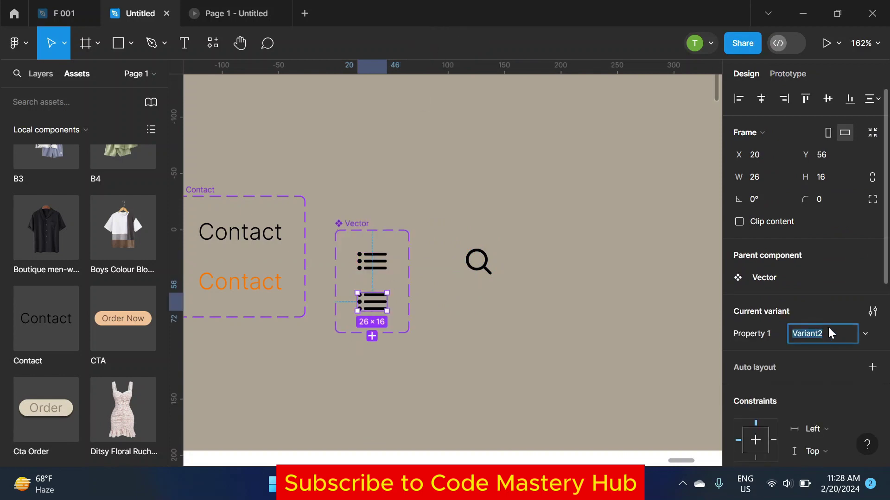
{"action": "type", "text": "hover"}
{"action": "key", "text": "Return"}
{"action": "scroll", "coordinate": [807, 278], "scroll_direction": "down", "scroll_amount": 10}
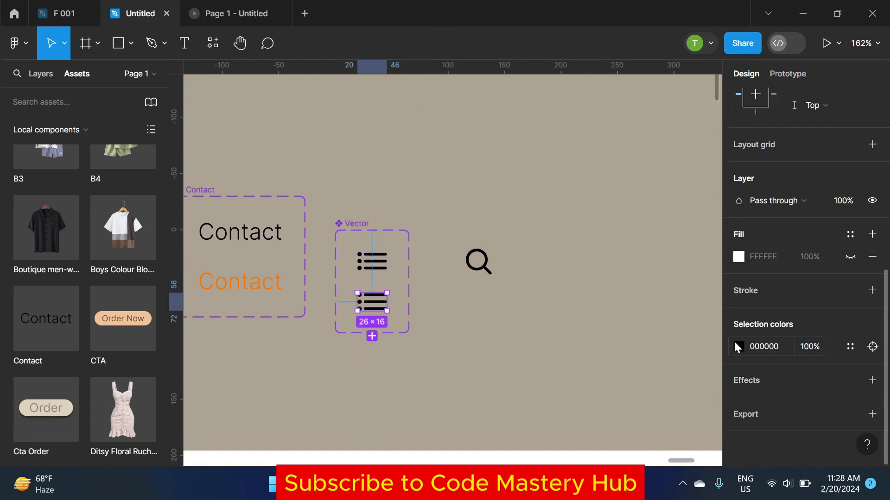
{"action": "left_click", "coordinate": [738, 346]}
{"action": "left_click", "coordinate": [706, 400]}
Step: Make the search icon a component set with a second variant
{"action": "left_click", "coordinate": [477, 261]}
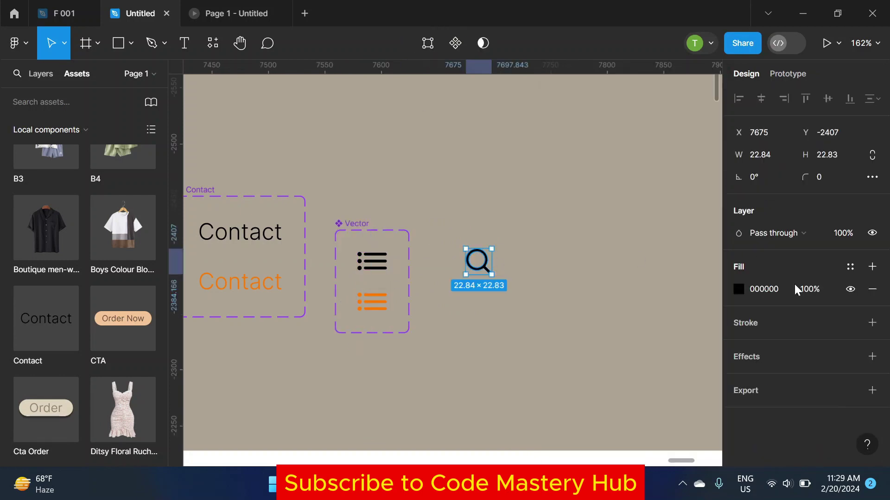
{"action": "left_click", "coordinate": [455, 42]}
{"action": "left_click", "coordinate": [427, 43]}
{"action": "type", "text": "hover"}
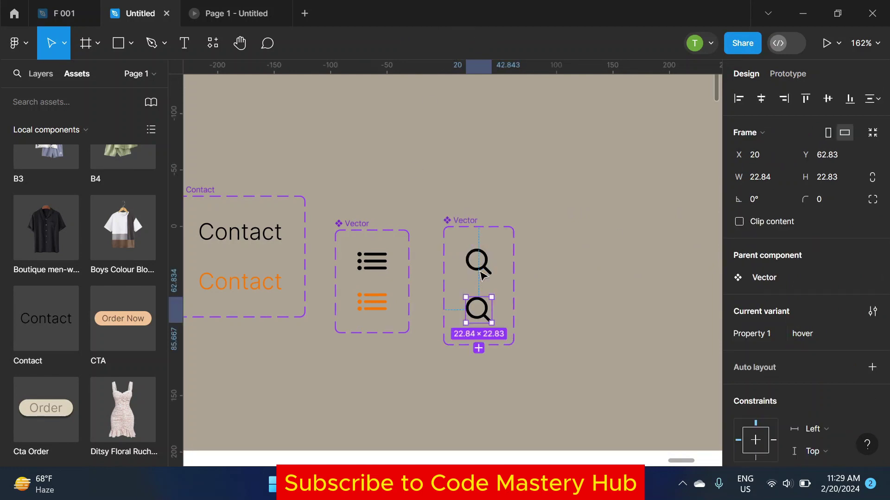
{"action": "left_click", "coordinate": [481, 273]}
{"action": "type", "text": "inactive"}
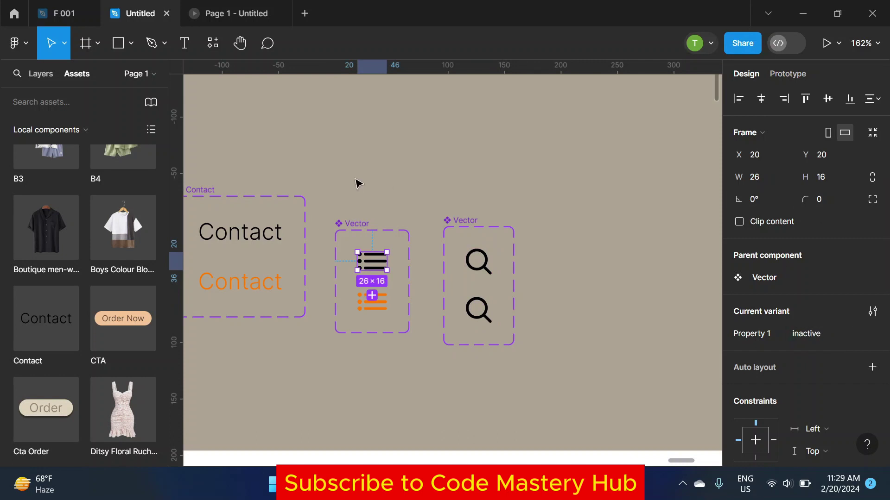
{"action": "left_click", "coordinate": [420, 255]}
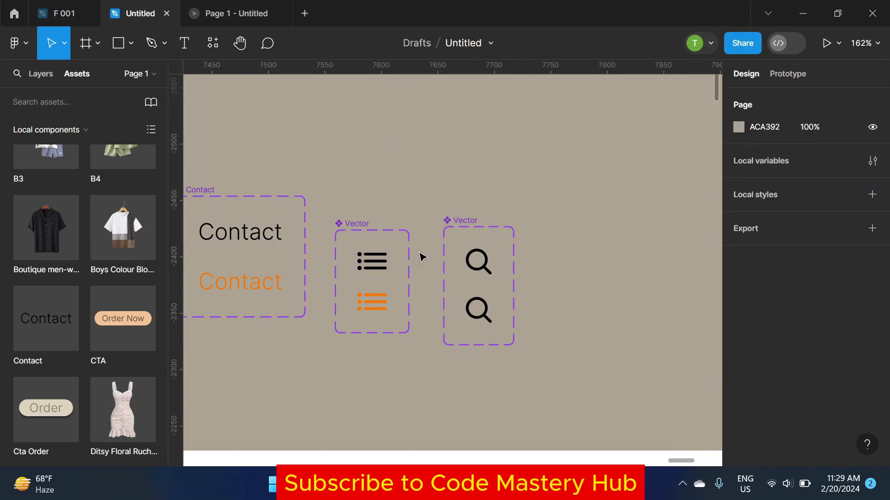
Step: Link the list and search icons to their hover variants with While hovering interactions
{"action": "left_click", "coordinate": [372, 261]}
{"action": "left_click", "coordinate": [788, 74]}
{"action": "left_click_drag", "start_coordinate": [372, 273], "coordinate": [372, 297]}
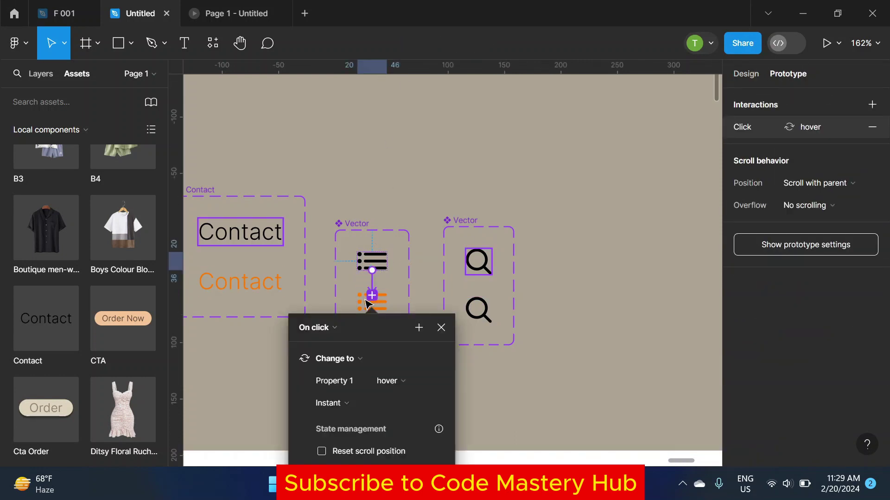
{"action": "left_click", "coordinate": [319, 327]}
{"action": "left_click", "coordinate": [328, 306]}
{"action": "left_click", "coordinate": [478, 261]}
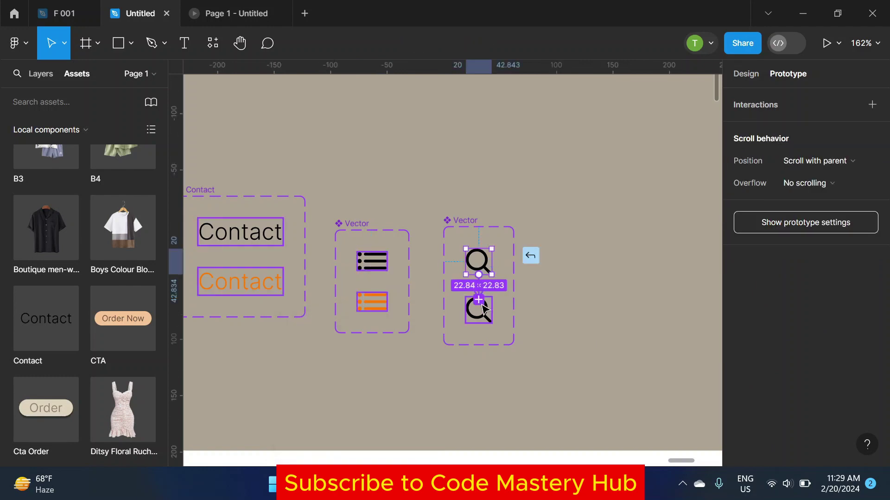
{"action": "left_click_drag", "start_coordinate": [492, 262], "coordinate": [479, 310]}
{"action": "left_click", "coordinate": [433, 333]}
{"action": "left_click", "coordinate": [474, 306]}
{"action": "left_click", "coordinate": [580, 292]}
Step: Place a Home nav instance in the Desktop - 1 header
{"action": "scroll", "coordinate": [579, 291], "scroll_direction": "down", "scroll_amount": 5, "text": "ctrl"}
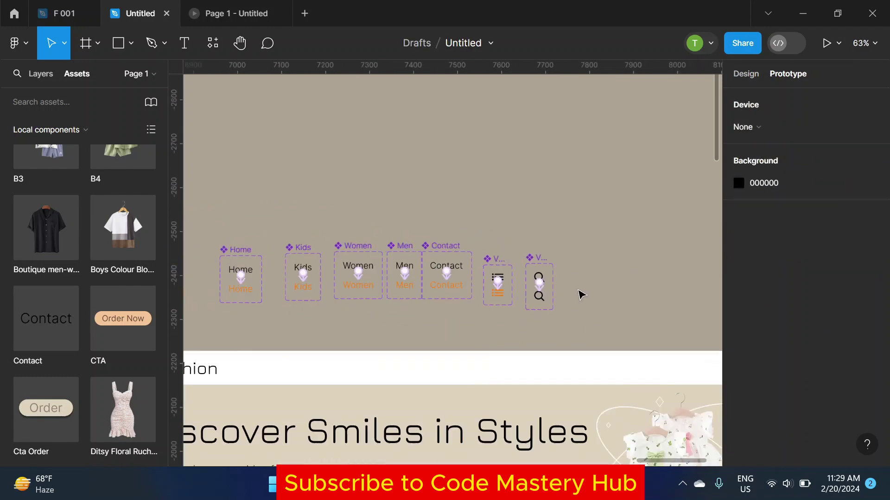
{"action": "scroll", "coordinate": [473, 147], "scroll_direction": "down", "scroll_amount": 3, "text": "ctrl"}
{"action": "scroll", "coordinate": [79, 208], "scroll_direction": "up", "scroll_amount": 1}
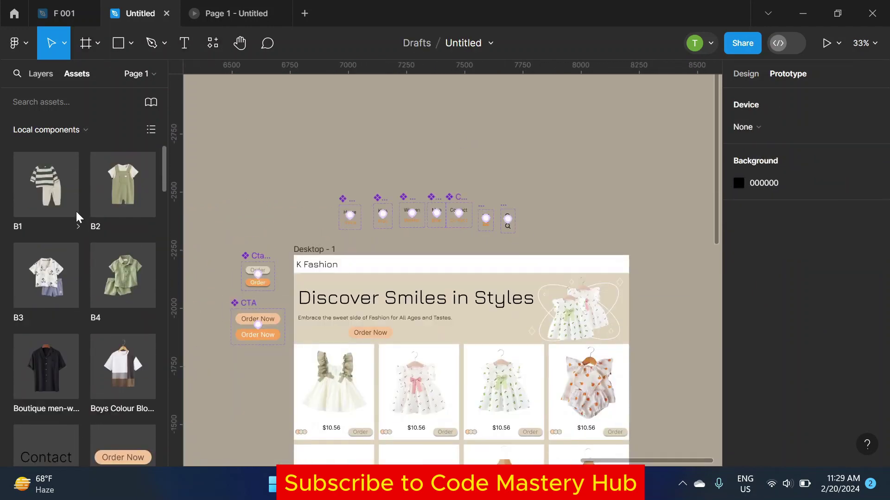
{"action": "scroll", "coordinate": [76, 213], "scroll_direction": "down", "scroll_amount": 5}
{"action": "scroll", "coordinate": [76, 212], "scroll_direction": "down", "scroll_amount": 5}
{"action": "scroll", "coordinate": [77, 212], "scroll_direction": "down", "scroll_amount": 5}
{"action": "scroll", "coordinate": [77, 211], "scroll_direction": "up", "scroll_amount": 5}
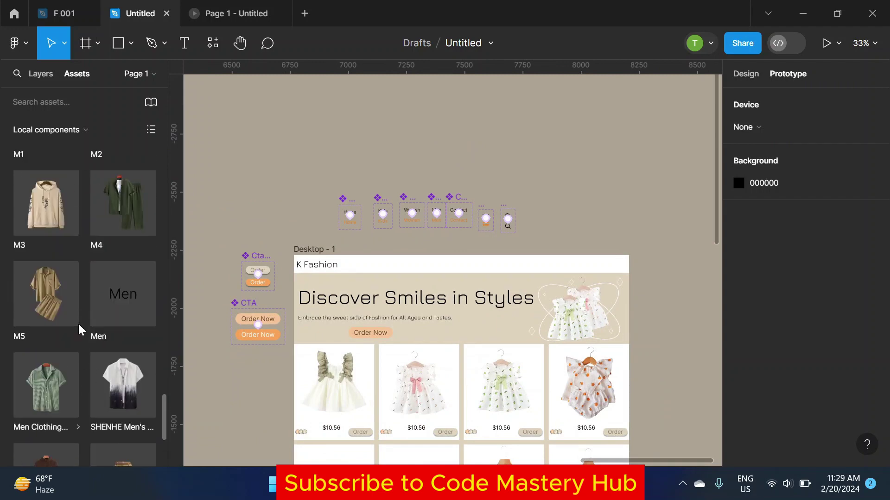
{"action": "scroll", "coordinate": [78, 323], "scroll_direction": "up", "scroll_amount": 4}
{"action": "left_click", "coordinate": [147, 303]}
{"action": "left_click_drag", "start_coordinate": [148, 309], "coordinate": [371, 269]}
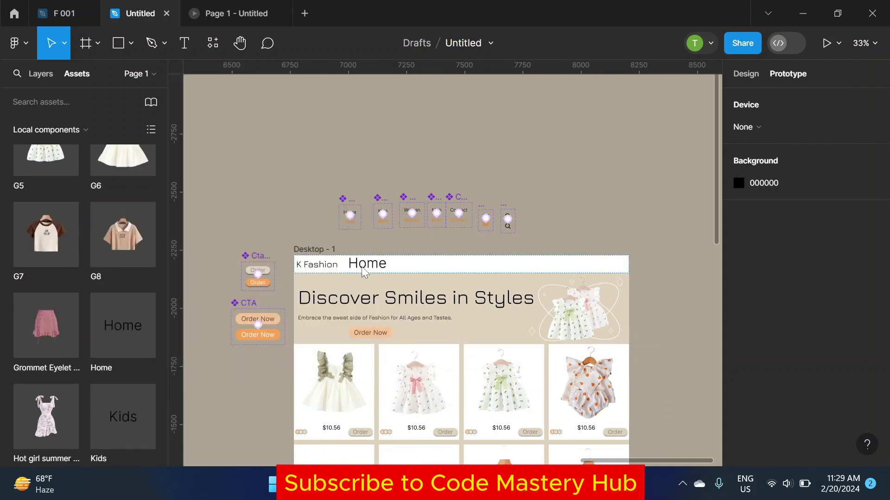
Step: Add Kids and Women instances after Home, spaced evenly
{"action": "scroll", "coordinate": [345, 263], "scroll_direction": "up", "scroll_amount": 5}
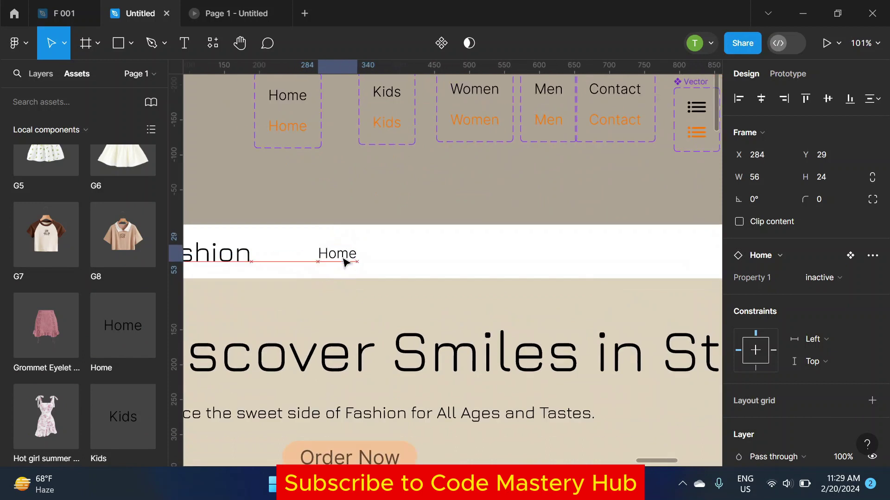
{"action": "left_click", "coordinate": [135, 406]}
{"action": "mouse_move", "coordinate": [296, 192]}
{"action": "left_mouse_down"}
{"action": "mouse_move", "coordinate": [416, 254]}
{"action": "mouse_move", "coordinate": [390, 261]}
{"action": "left_mouse_up"}
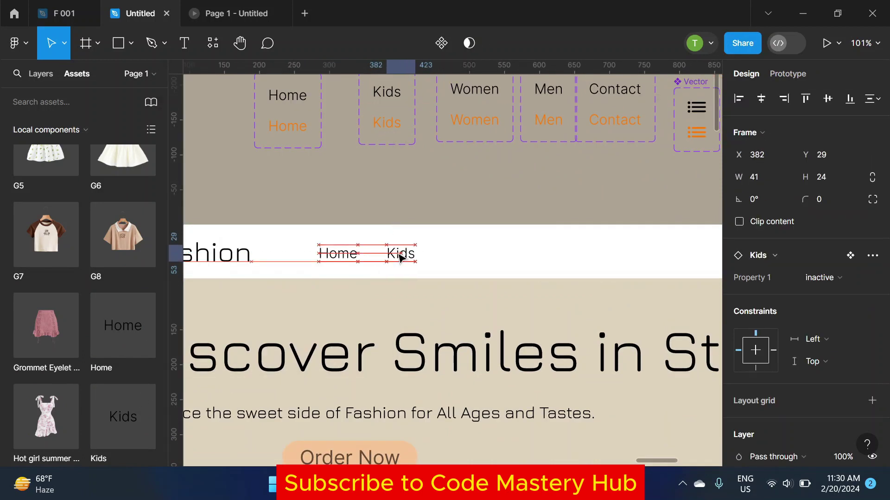
{"action": "scroll", "coordinate": [83, 316], "scroll_direction": "down", "scroll_amount": 5}
{"action": "scroll", "coordinate": [123, 234], "scroll_direction": "down", "scroll_amount": 5}
{"action": "left_click", "coordinate": [45, 380]}
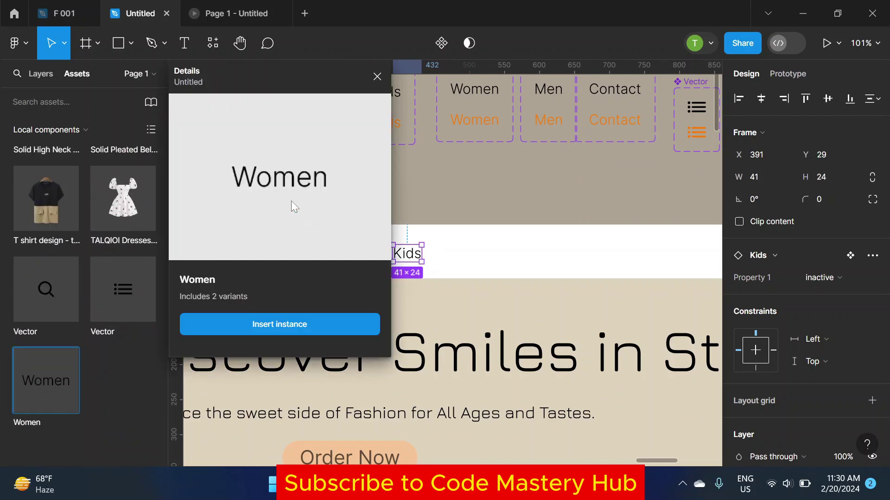
{"action": "left_click_drag", "start_coordinate": [292, 205], "coordinate": [532, 250]}
{"action": "scroll", "coordinate": [471, 258], "scroll_direction": "up", "scroll_amount": 5}
{"action": "left_click_drag", "start_coordinate": [470, 258], "coordinate": [485, 258]}
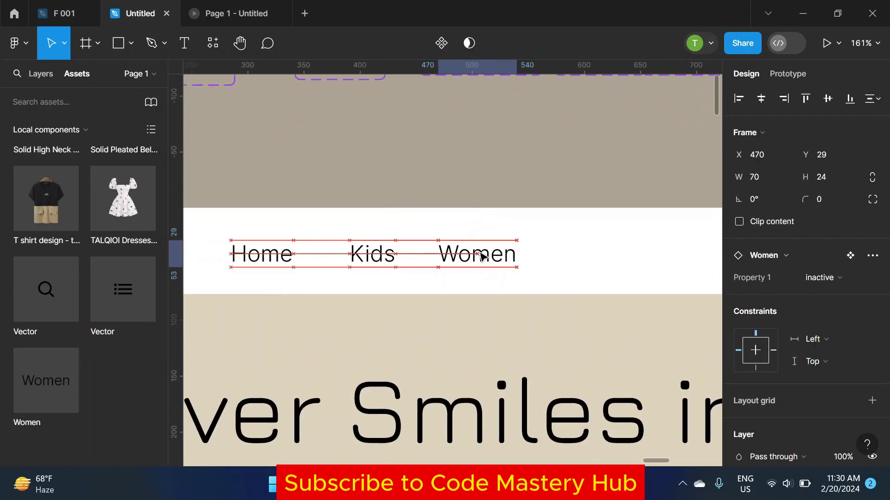
Step: Add Men and Contact instances to finish the header row
{"action": "scroll", "coordinate": [125, 274], "scroll_direction": "up", "scroll_amount": 5}
{"action": "left_click", "coordinate": [123, 273]}
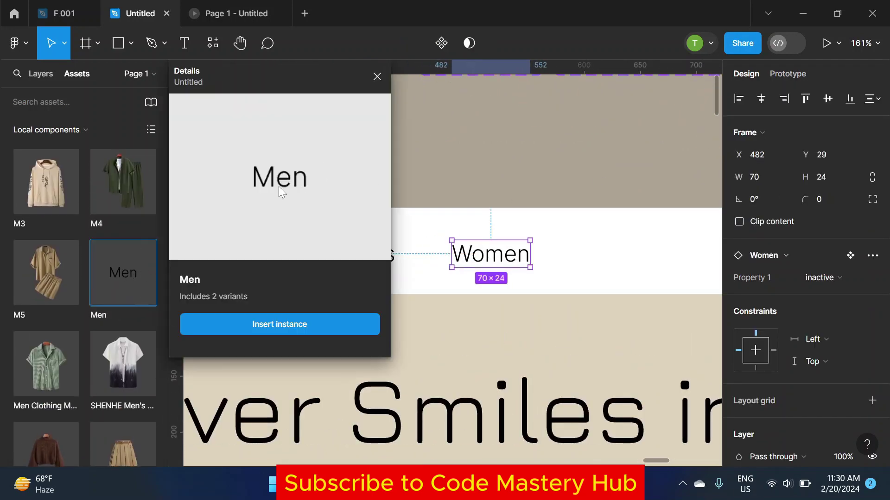
{"action": "left_click_drag", "start_coordinate": [283, 190], "coordinate": [619, 261]}
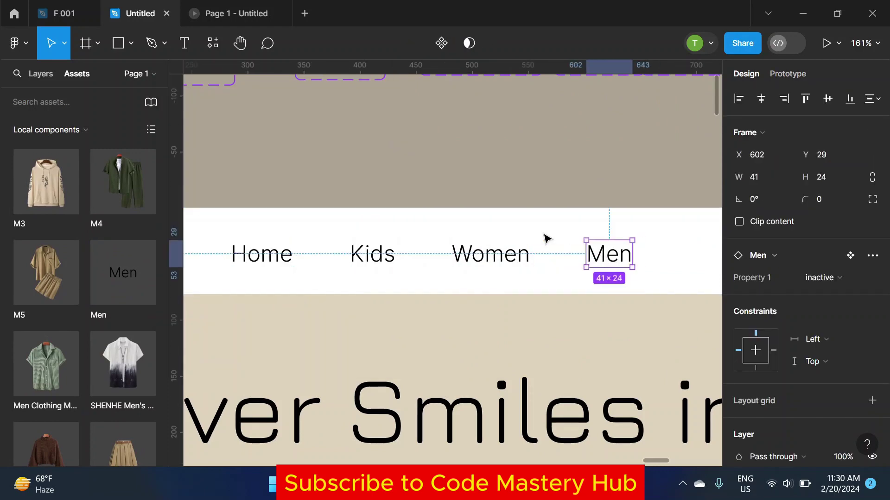
{"action": "scroll", "coordinate": [547, 238], "scroll_direction": "down", "scroll_amount": 3}
{"action": "scroll", "coordinate": [102, 292], "scroll_direction": "down", "scroll_amount": 5}
{"action": "scroll", "coordinate": [102, 293], "scroll_direction": "up", "scroll_amount": 10}
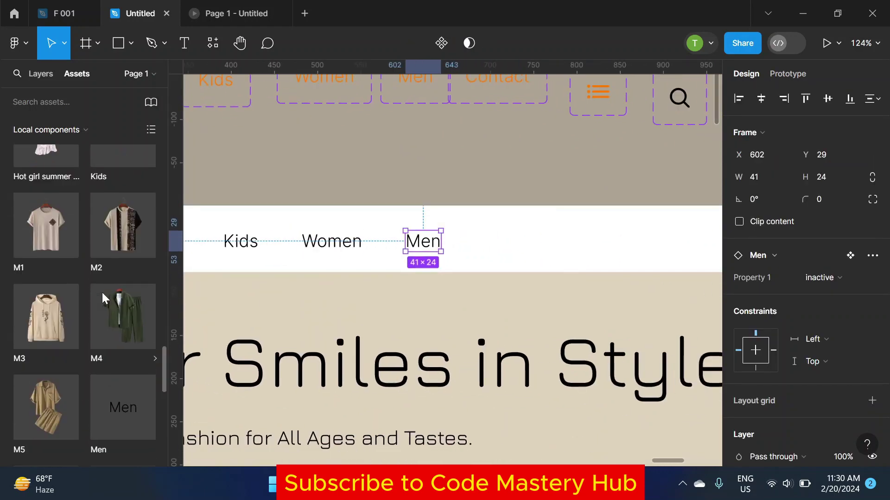
{"action": "scroll", "coordinate": [103, 291], "scroll_direction": "up", "scroll_amount": 5}
{"action": "scroll", "coordinate": [103, 293], "scroll_direction": "up", "scroll_amount": 5}
{"action": "scroll", "coordinate": [104, 288], "scroll_direction": "up", "scroll_amount": 5}
{"action": "scroll", "coordinate": [105, 289], "scroll_direction": "down", "scroll_amount": 3}
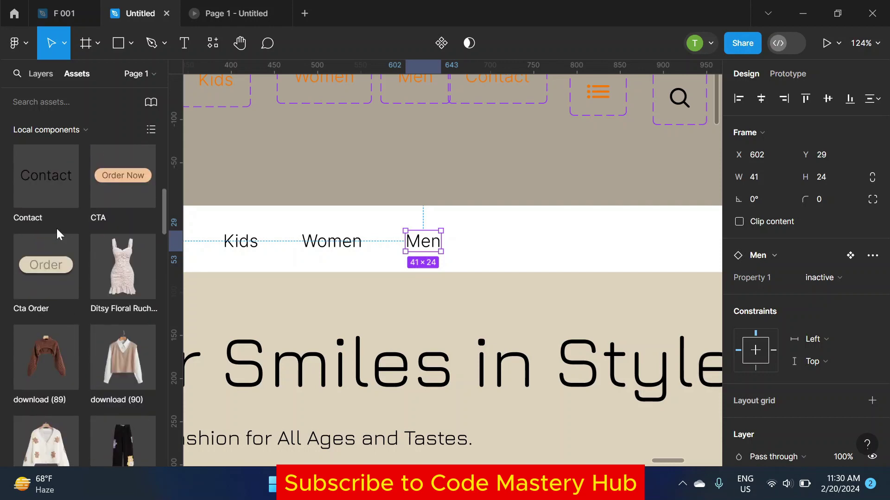
{"action": "left_click", "coordinate": [51, 190]}
{"action": "left_click_drag", "start_coordinate": [272, 200], "coordinate": [515, 243]}
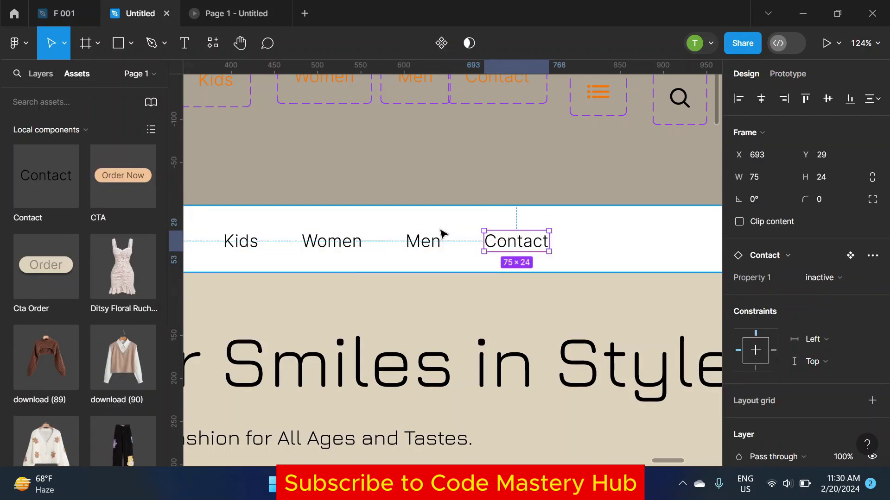
{"action": "left_click", "coordinate": [533, 200]}
{"action": "key", "text": "shift+0"}
Step: Place search and list icon instances in the header right of the Contact link
{"action": "scroll", "coordinate": [421, 195], "scroll_direction": "right", "scroll_amount": 2}
{"action": "scroll", "coordinate": [459, 207], "scroll_direction": "right", "scroll_amount": 2}
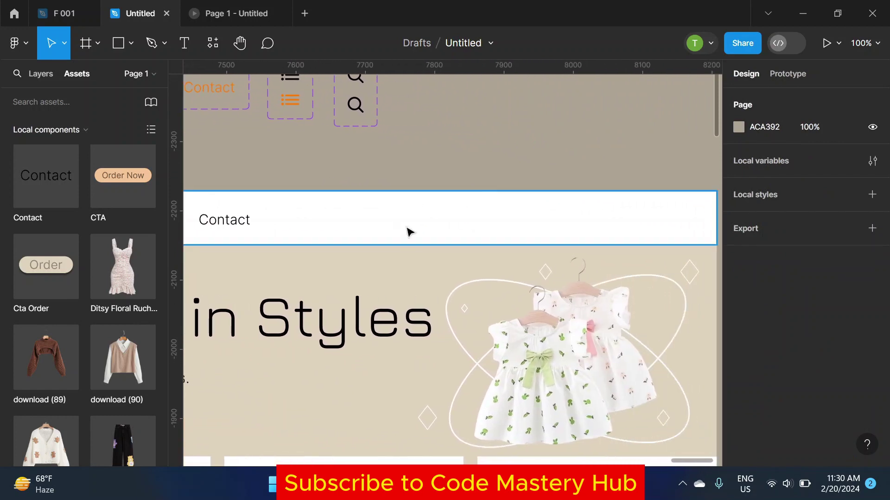
{"action": "scroll", "coordinate": [58, 277], "scroll_direction": "down", "scroll_amount": 5}
{"action": "scroll", "coordinate": [57, 294], "scroll_direction": "down", "scroll_amount": 5}
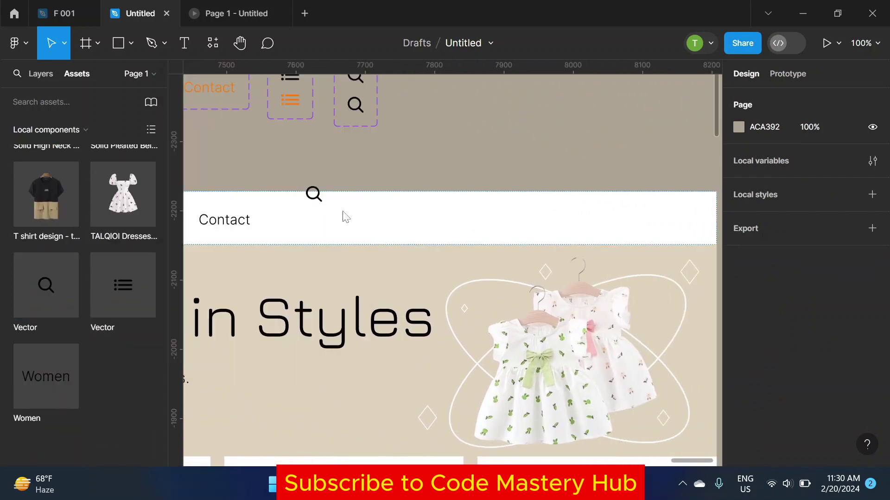
{"action": "left_click_drag", "start_coordinate": [46, 285], "coordinate": [370, 227]}
{"action": "left_click", "coordinate": [123, 285]}
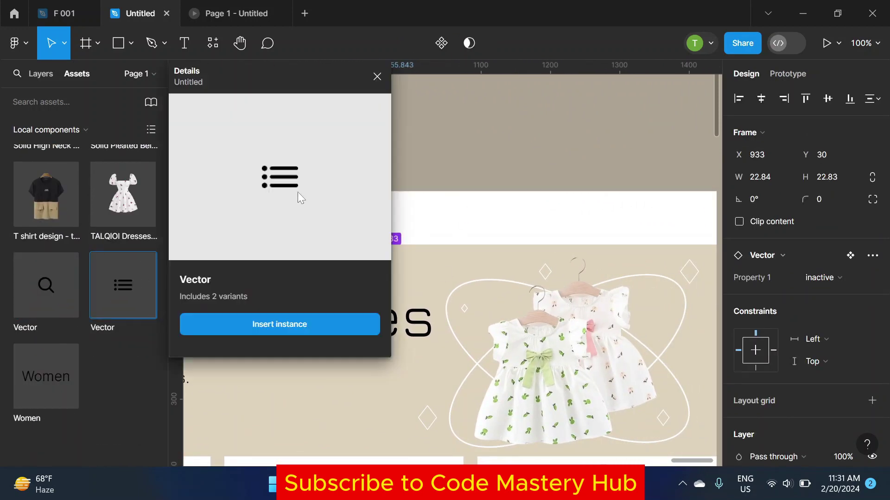
{"action": "left_click_drag", "start_coordinate": [298, 197], "coordinate": [475, 237]}
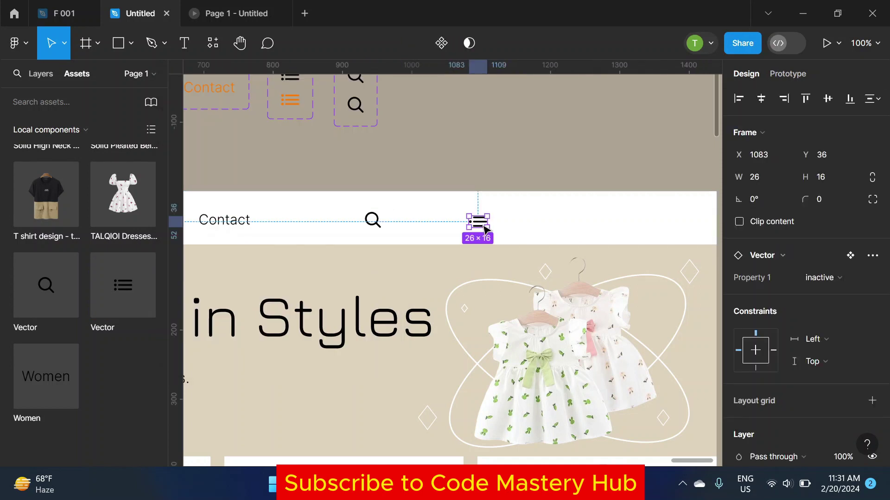
{"action": "left_click", "coordinate": [505, 160]}
Step: Draw a 42×42 circle at the right end of the header
{"action": "left_click_drag", "start_coordinate": [505, 160], "coordinate": [364, 159]}
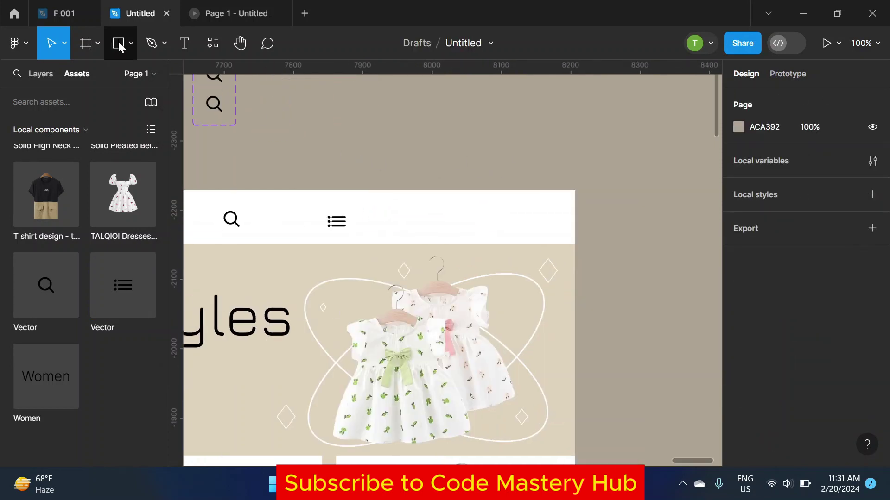
{"action": "left_click", "coordinate": [131, 42]}
{"action": "left_click", "coordinate": [124, 124]}
{"action": "mouse_move", "coordinate": [486, 203]}
{"action": "left_mouse_down"}
{"action": "mouse_move", "coordinate": [519, 234]}
{"action": "mouse_move", "coordinate": [504, 228]}
{"action": "left_mouse_up"}
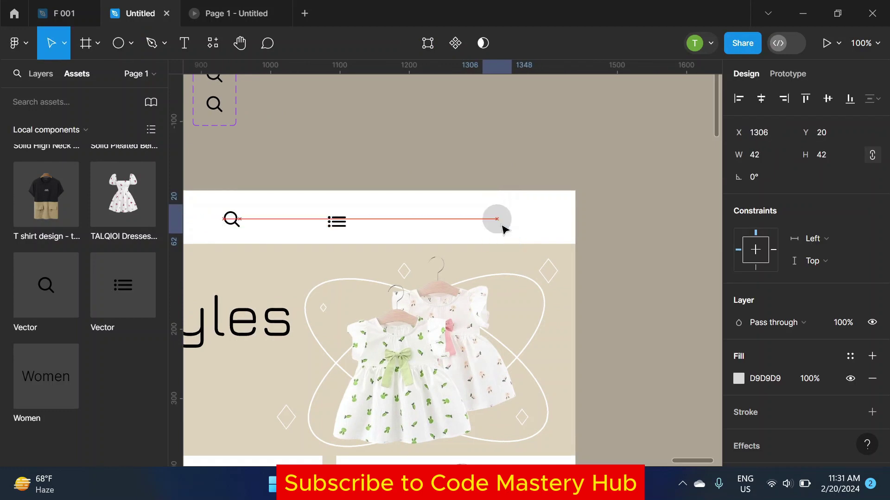
Step: Fill the circle with a 'portrait' photo from the Unsplash plugin
{"action": "left_click", "coordinate": [213, 43]}
{"action": "left_click", "coordinate": [253, 285]}
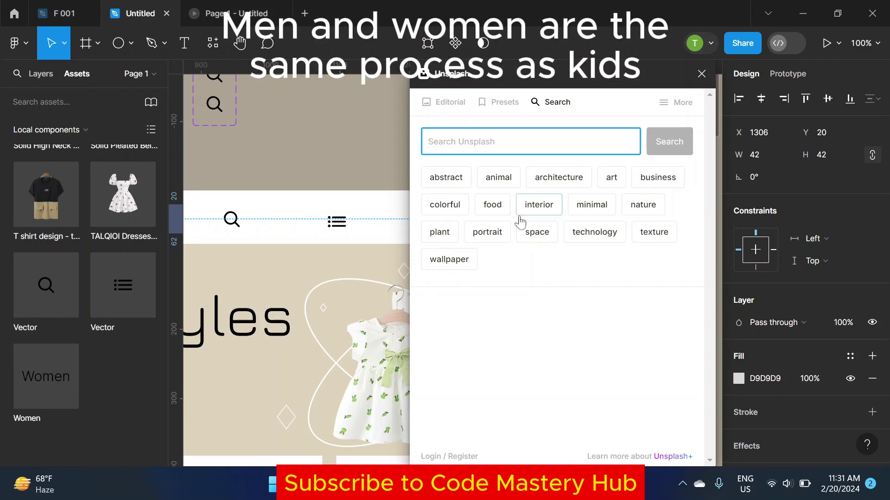
{"action": "left_click", "coordinate": [495, 230]}
{"action": "scroll", "coordinate": [498, 230], "scroll_direction": "down", "scroll_amount": 3}
{"action": "scroll", "coordinate": [615, 250], "scroll_direction": "down", "scroll_amount": 3}
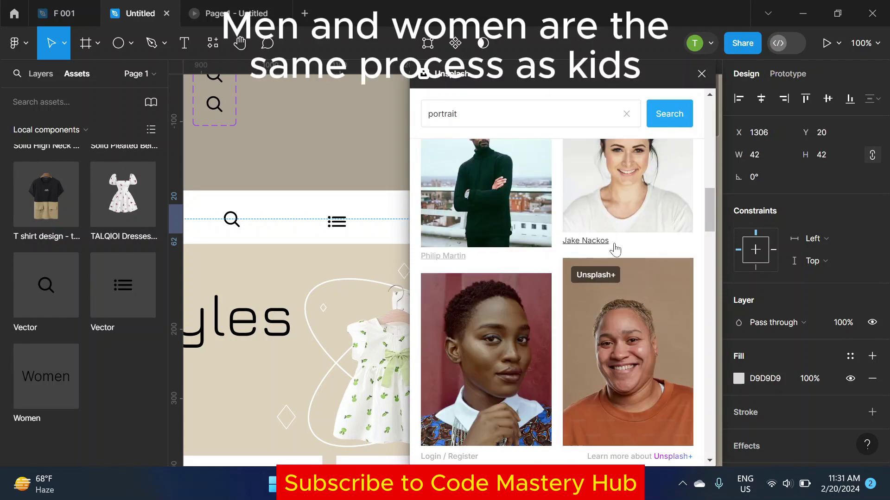
{"action": "scroll", "coordinate": [615, 250], "scroll_direction": "down", "scroll_amount": 3}
{"action": "scroll", "coordinate": [615, 245], "scroll_direction": "down", "scroll_amount": 3}
{"action": "scroll", "coordinate": [615, 246], "scroll_direction": "down", "scroll_amount": 3}
{"action": "scroll", "coordinate": [615, 246], "scroll_direction": "down", "scroll_amount": 3}
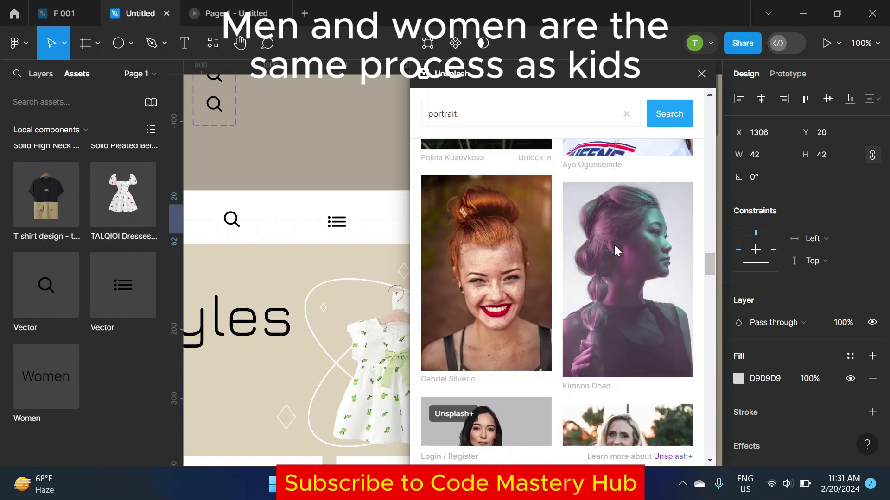
{"action": "scroll", "coordinate": [613, 250], "scroll_direction": "down", "scroll_amount": 3}
{"action": "scroll", "coordinate": [613, 250], "scroll_direction": "down", "scroll_amount": 3}
{"action": "scroll", "coordinate": [669, 260], "scroll_direction": "down", "scroll_amount": 3}
{"action": "scroll", "coordinate": [669, 261], "scroll_direction": "down", "scroll_amount": 3}
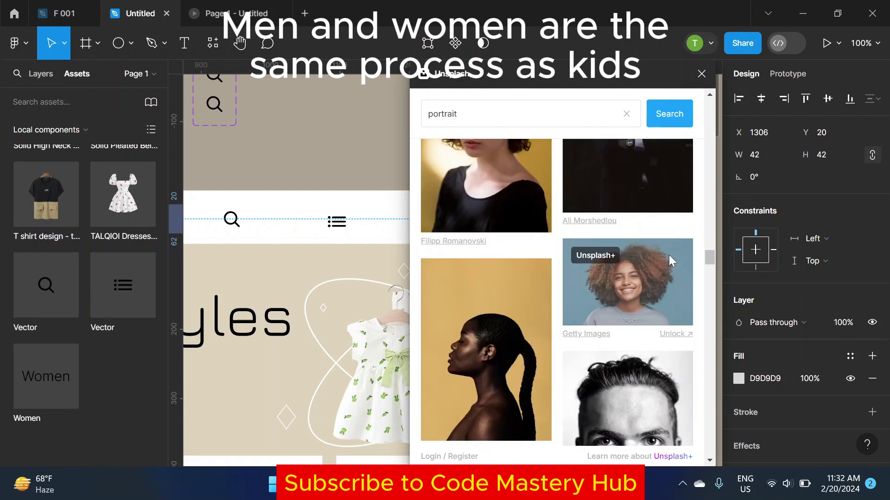
{"action": "scroll", "coordinate": [669, 256], "scroll_direction": "down", "scroll_amount": 3}
{"action": "scroll", "coordinate": [669, 255], "scroll_direction": "down", "scroll_amount": 3}
{"action": "scroll", "coordinate": [669, 257], "scroll_direction": "down", "scroll_amount": 3}
{"action": "scroll", "coordinate": [669, 258], "scroll_direction": "down", "scroll_amount": 3}
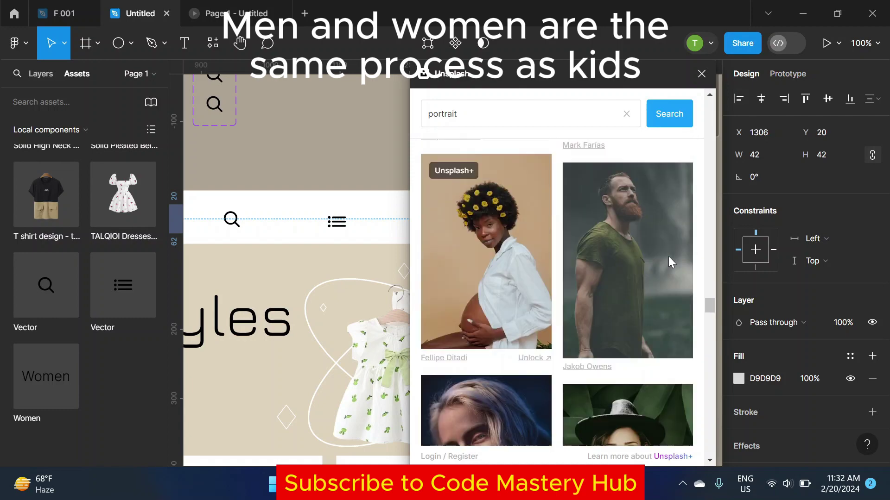
{"action": "scroll", "coordinate": [667, 258], "scroll_direction": "down", "scroll_amount": 3}
{"action": "scroll", "coordinate": [667, 257], "scroll_direction": "down", "scroll_amount": 3}
{"action": "scroll", "coordinate": [666, 258], "scroll_direction": "down", "scroll_amount": 3}
{"action": "scroll", "coordinate": [666, 257], "scroll_direction": "down", "scroll_amount": 3}
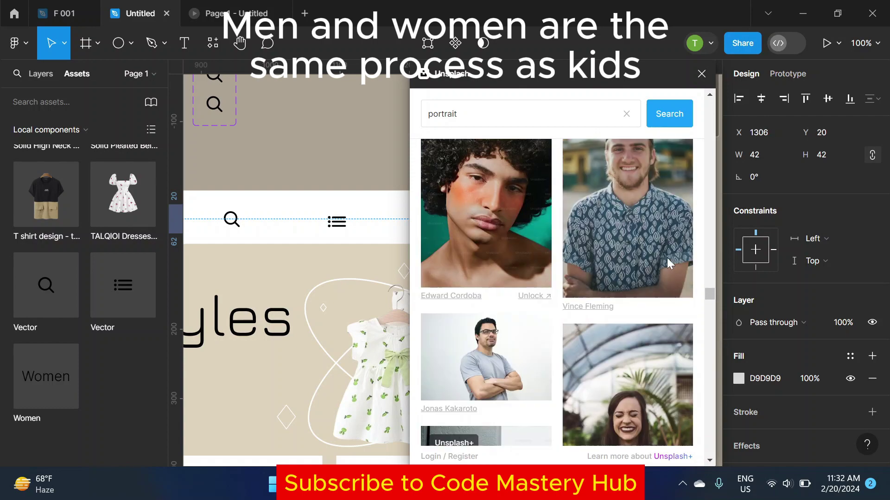
{"action": "scroll", "coordinate": [666, 258], "scroll_direction": "down", "scroll_amount": 3}
{"action": "scroll", "coordinate": [666, 258], "scroll_direction": "down", "scroll_amount": 3}
{"action": "scroll", "coordinate": [666, 258], "scroll_direction": "down", "scroll_amount": 3}
{"action": "scroll", "coordinate": [666, 258], "scroll_direction": "down", "scroll_amount": 3}
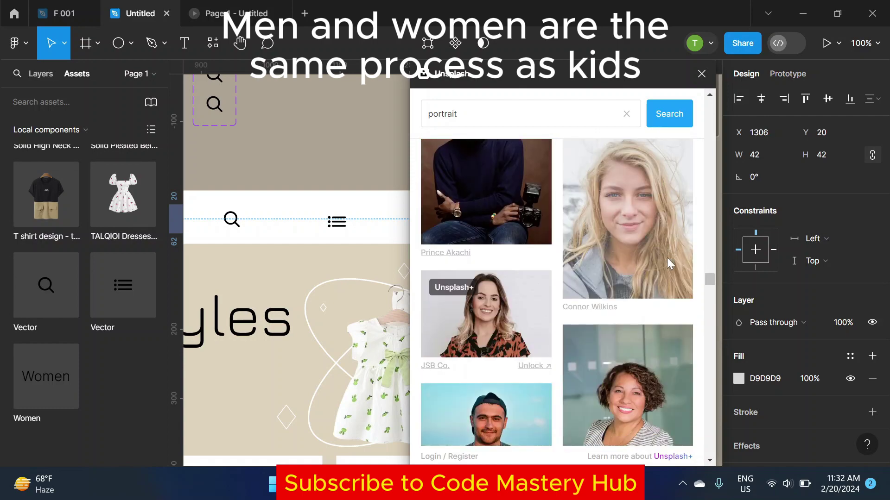
{"action": "scroll", "coordinate": [666, 257], "scroll_direction": "down", "scroll_amount": 3}
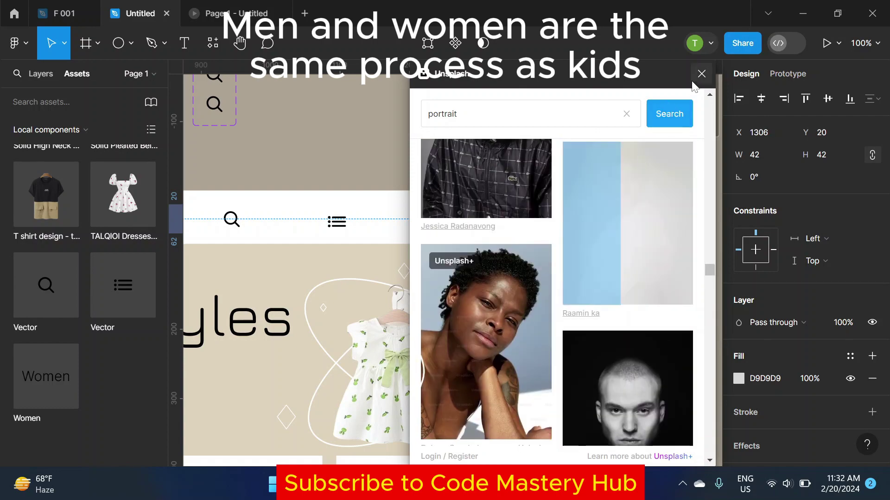
{"action": "left_click", "coordinate": [701, 74]}
Step: Give the avatar photo circle a drop shadow with Y offset 3 and 35% opacity
{"action": "scroll", "coordinate": [521, 224], "scroll_direction": "up", "scroll_amount": 5}
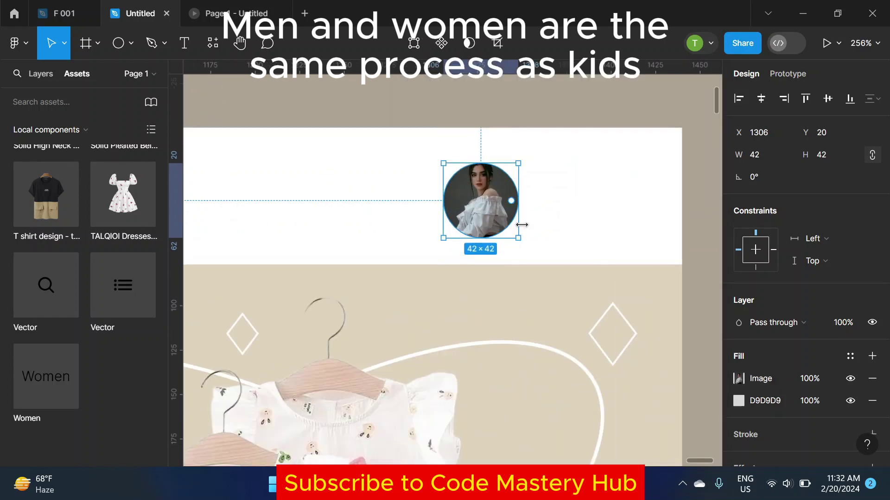
{"action": "left_click", "coordinate": [522, 225]}
{"action": "left_click", "coordinate": [482, 204]}
{"action": "scroll", "coordinate": [806, 278], "scroll_direction": "down", "scroll_amount": 3}
{"action": "left_click", "coordinate": [872, 305]}
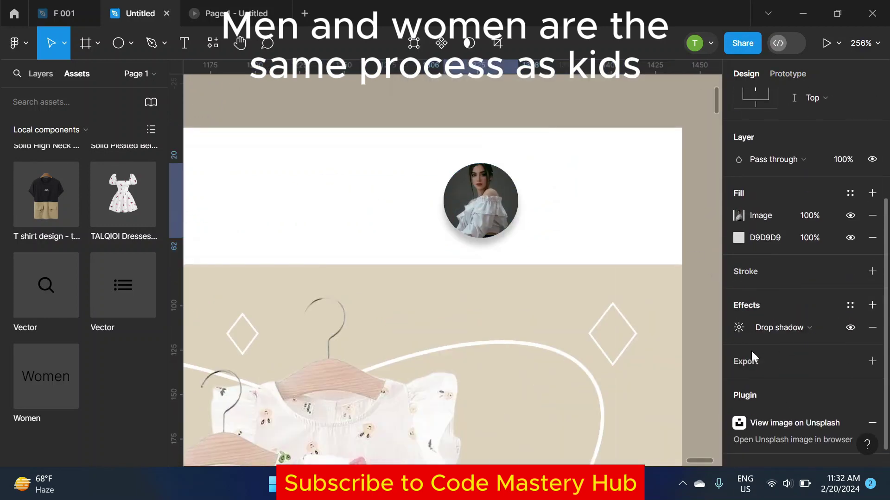
{"action": "left_click", "coordinate": [739, 327]}
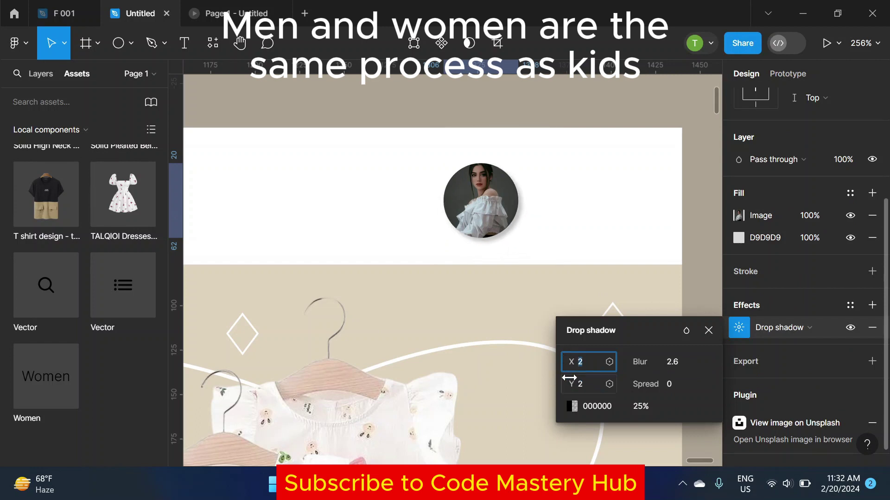
{"action": "left_click", "coordinate": [579, 383]}
{"action": "type", "text": "3"}
{"action": "left_click", "coordinate": [631, 407]}
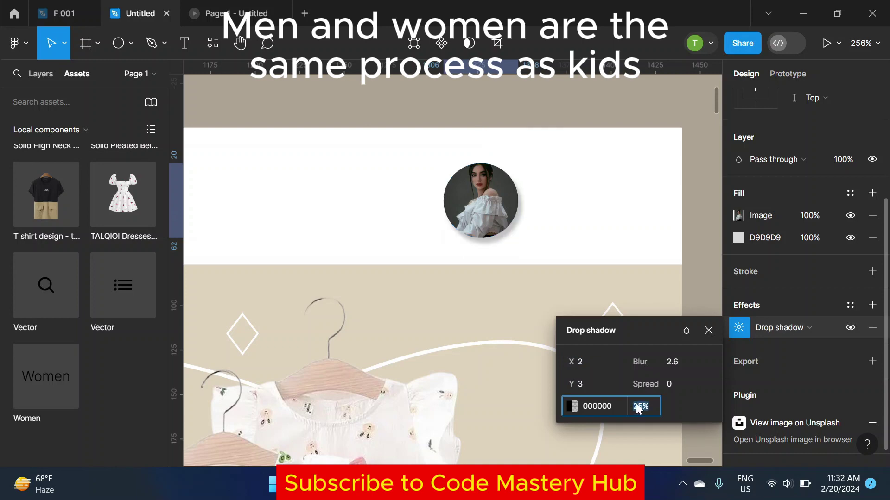
{"action": "type", "text": "35"}
{"action": "scroll", "coordinate": [580, 240], "scroll_direction": "down", "scroll_amount": 3}
{"action": "left_click", "coordinate": [586, 121]}
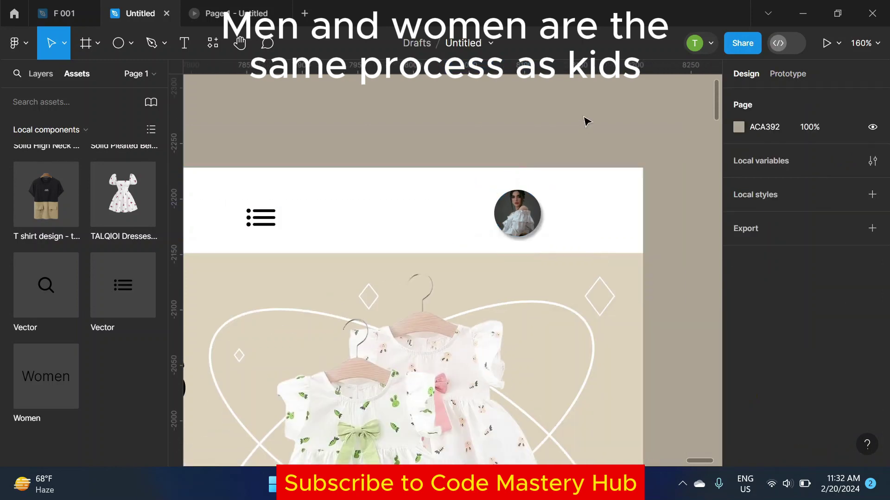
Step: Move the header's menu icon right toward the avatar
{"action": "scroll", "coordinate": [581, 224], "scroll_direction": "down", "scroll_amount": 5}
{"action": "scroll", "coordinate": [576, 222], "scroll_direction": "up", "scroll_amount": 5}
{"action": "left_click", "coordinate": [566, 215]}
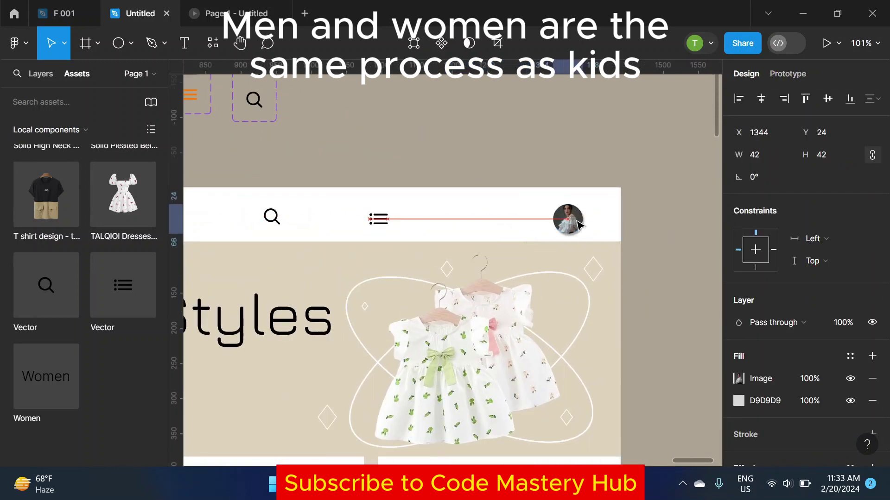
{"action": "left_click", "coordinate": [379, 222]}
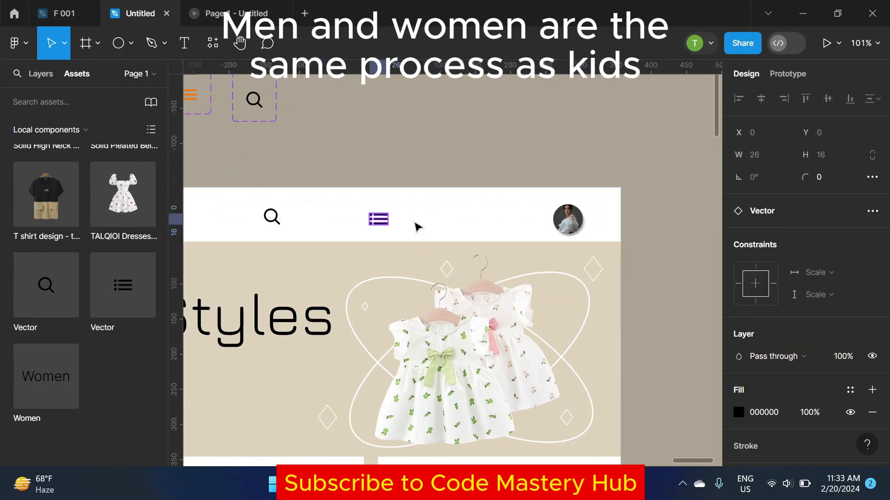
{"action": "left_click_drag", "start_coordinate": [379, 221], "coordinate": [436, 225]}
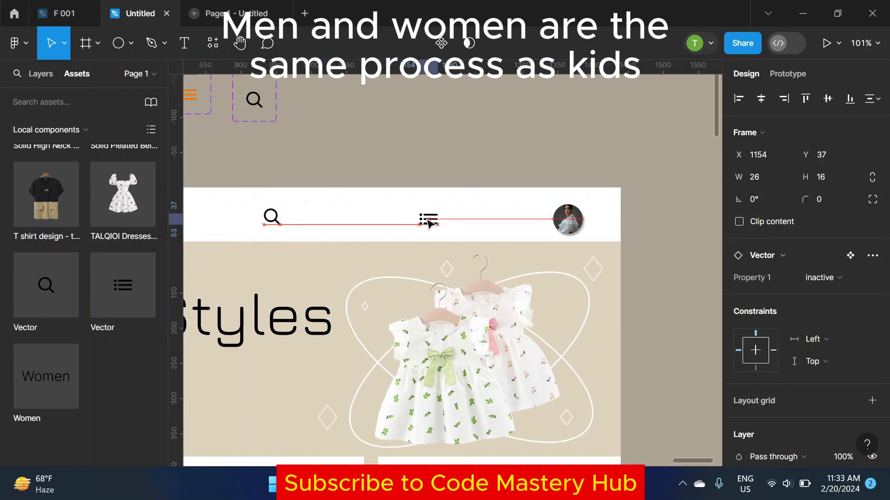
{"action": "scroll", "coordinate": [562, 183], "scroll_direction": "down", "scroll_amount": 10}
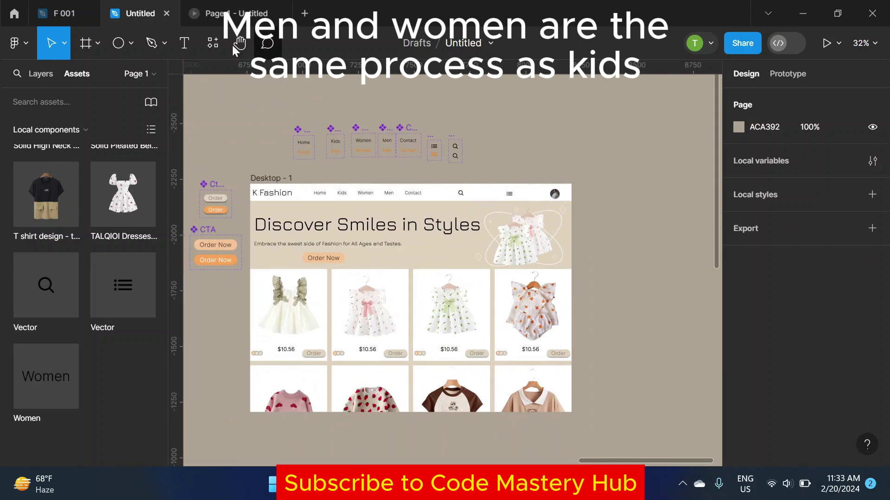
Step: Preview the K Fashion page in presentation, then inspect the search icon's hover interaction
{"action": "key", "text": "ctrl+alt+Return"}
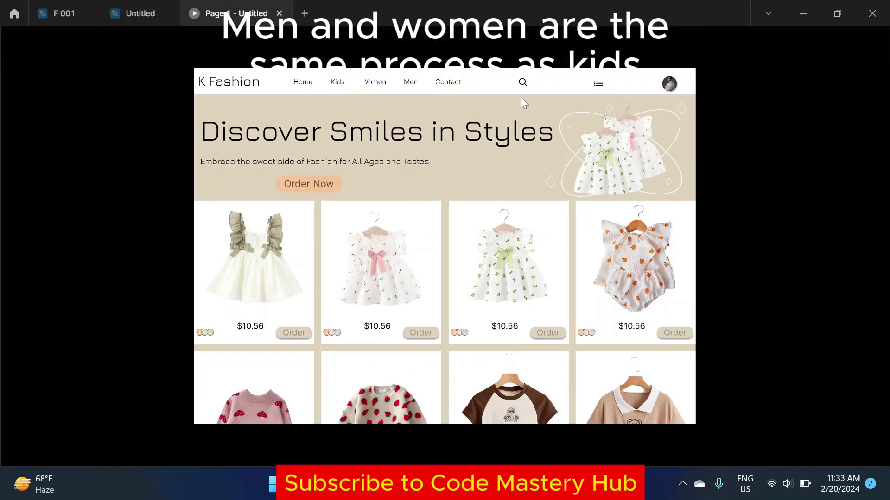
{"action": "left_click", "coordinate": [147, 18]}
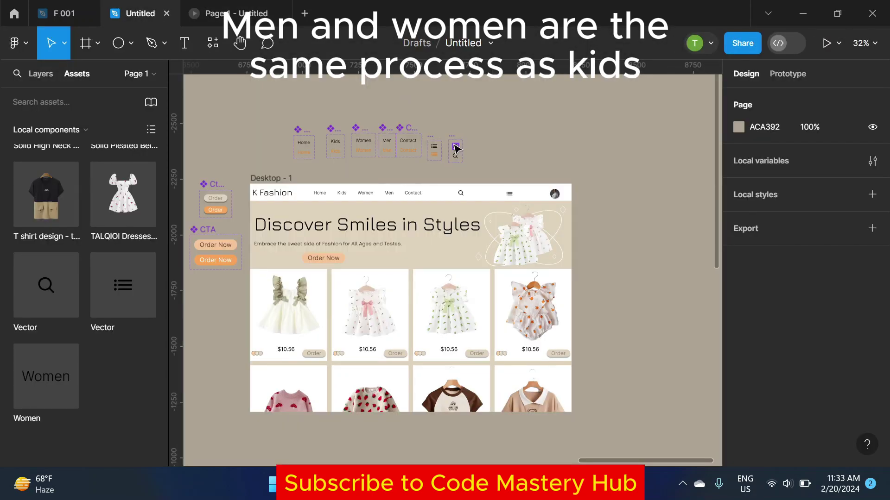
{"action": "left_click", "coordinate": [466, 166]}
{"action": "scroll", "coordinate": [472, 172], "scroll_direction": "up", "scroll_amount": 5}
{"action": "left_click", "coordinate": [809, 74]}
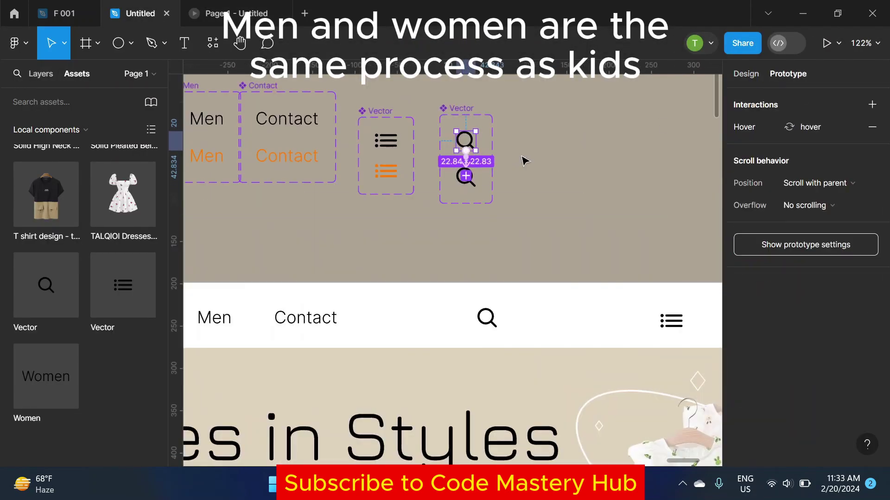
{"action": "left_click", "coordinate": [746, 74]}
Step: Color the lower search icon variant orange FF7B01 and preview the design again
{"action": "scroll", "coordinate": [477, 178], "scroll_direction": "up", "scroll_amount": 3}
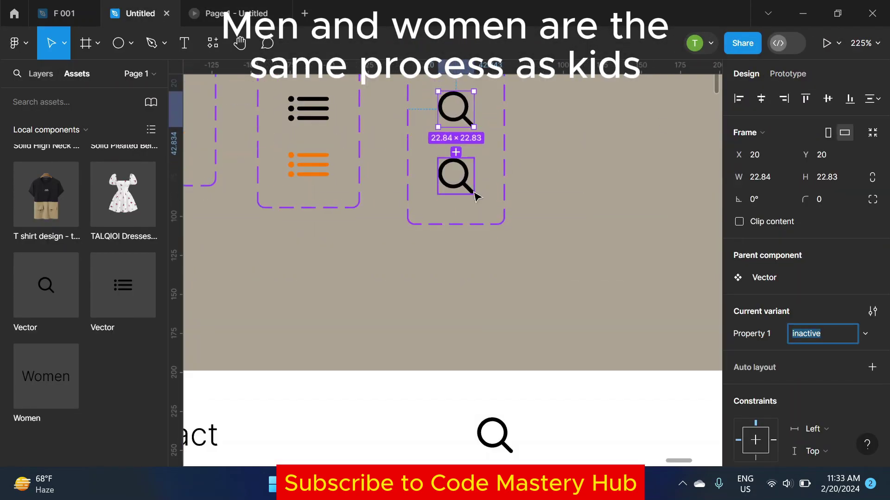
{"action": "left_click", "coordinate": [455, 176]}
{"action": "left_click", "coordinate": [738, 346]}
{"action": "left_click", "coordinate": [712, 394]}
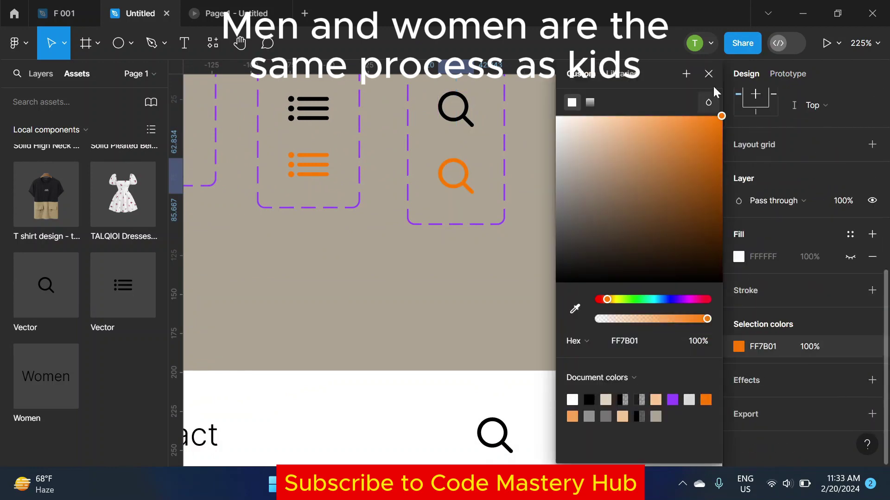
{"action": "key", "text": "Escape"}
{"action": "scroll", "coordinate": [517, 294], "scroll_direction": "down", "scroll_amount": 5}
{"action": "key", "text": "ctrl+alt+Return"}
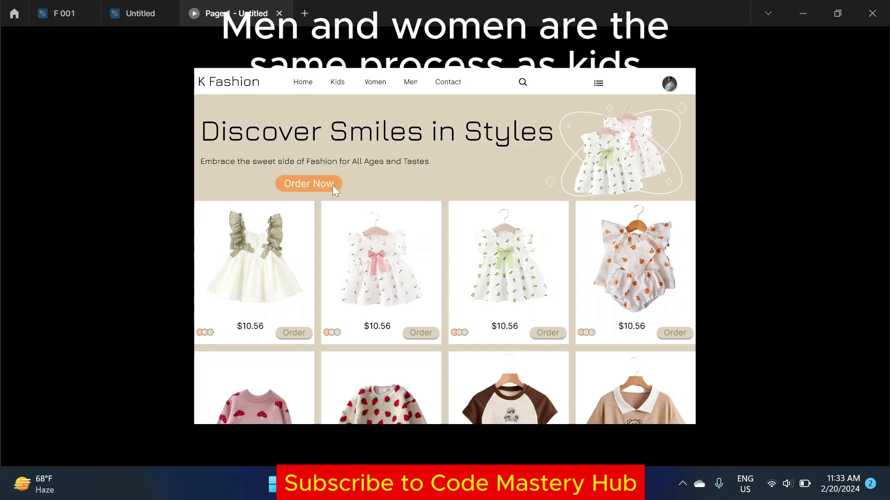
{"action": "scroll", "coordinate": [644, 193], "scroll_direction": "down", "scroll_amount": 5}
{"action": "scroll", "coordinate": [644, 193], "scroll_direction": "up", "scroll_amount": 5}
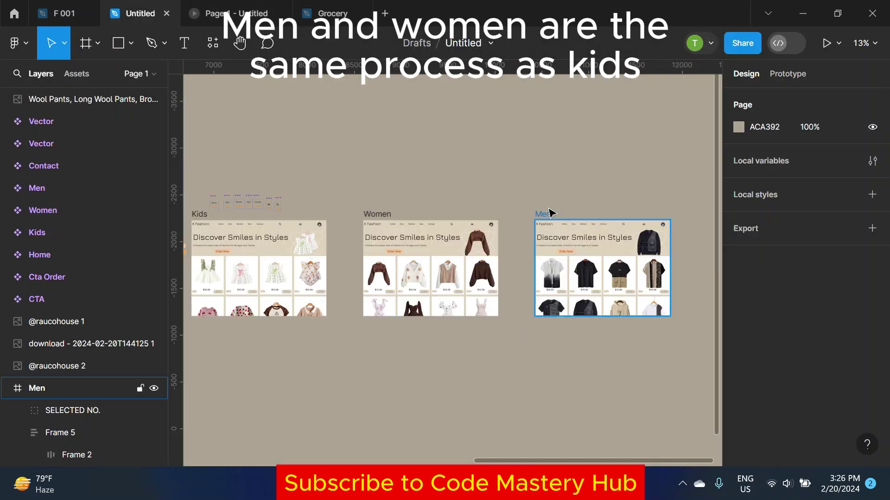
Step: Duplicate the Men frame as Men 1 below Women and delete its hero and product grid
{"action": "left_click", "coordinate": [598, 278]}
{"action": "key", "text": "ctrl+d"}
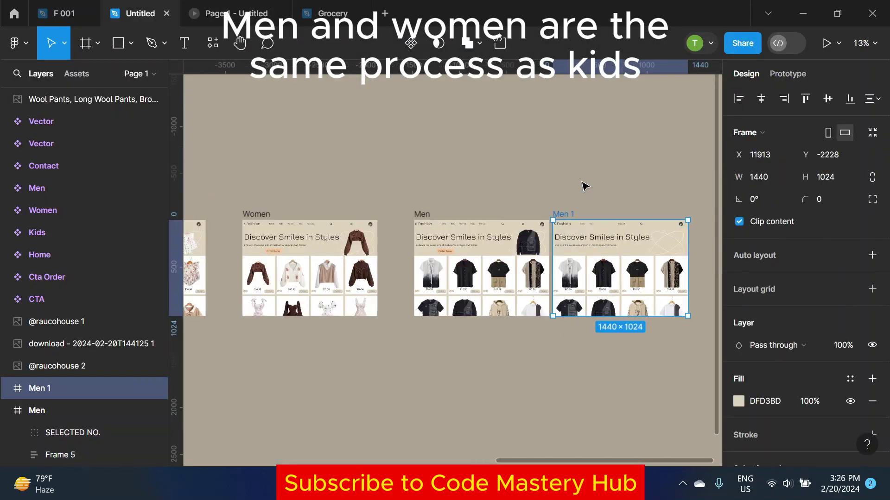
{"action": "scroll", "coordinate": [526, 301], "scroll_direction": "down", "scroll_amount": 3}
{"action": "left_click_drag", "start_coordinate": [582, 255], "coordinate": [418, 318]}
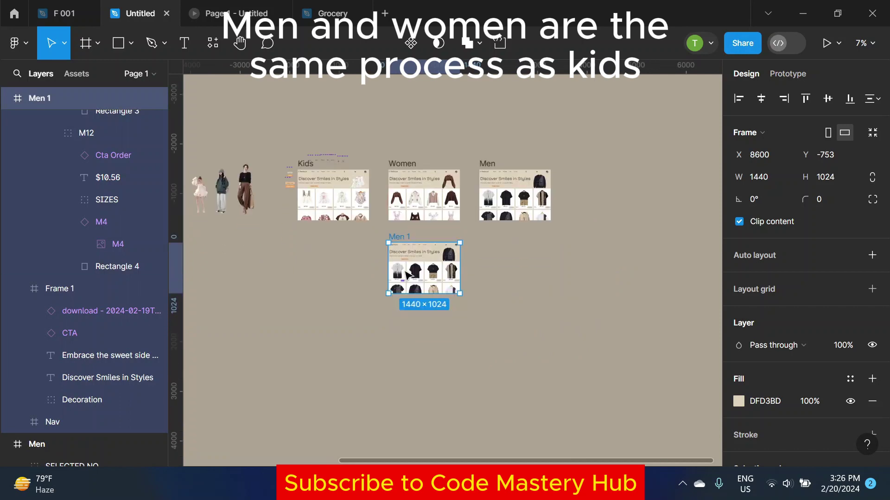
{"action": "scroll", "coordinate": [407, 325], "scroll_direction": "up", "scroll_amount": 5}
{"action": "left_click", "coordinate": [348, 227]}
{"action": "left_click_drag", "start_coordinate": [349, 227], "coordinate": [571, 415]}
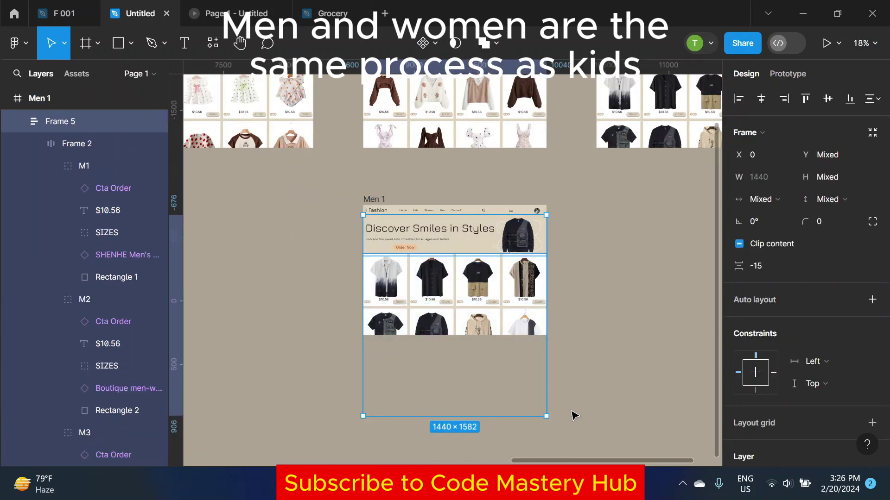
{"action": "key", "text": "Delete"}
Step: Add a 'Contact Now' heading at size 50 under the Women link, discarding a stray rectangle
{"action": "scroll", "coordinate": [427, 250], "scroll_direction": "up", "scroll_amount": 3}
{"action": "key", "text": "t"}
{"action": "left_click", "coordinate": [454, 213]}
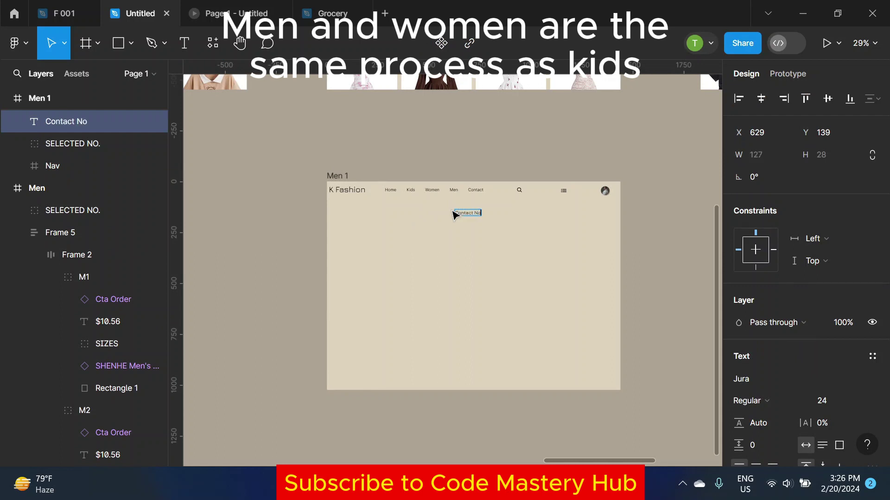
{"action": "key", "text": "Escape"}
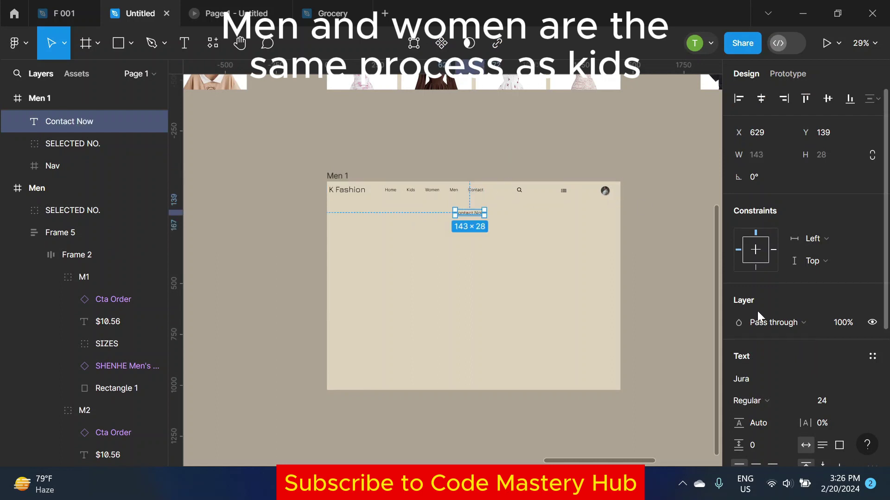
{"action": "type", "text": "50"}
{"action": "key", "text": "Return"}
{"action": "left_click", "coordinate": [427, 135]}
{"action": "scroll", "coordinate": [477, 222], "scroll_direction": "up", "scroll_amount": 2}
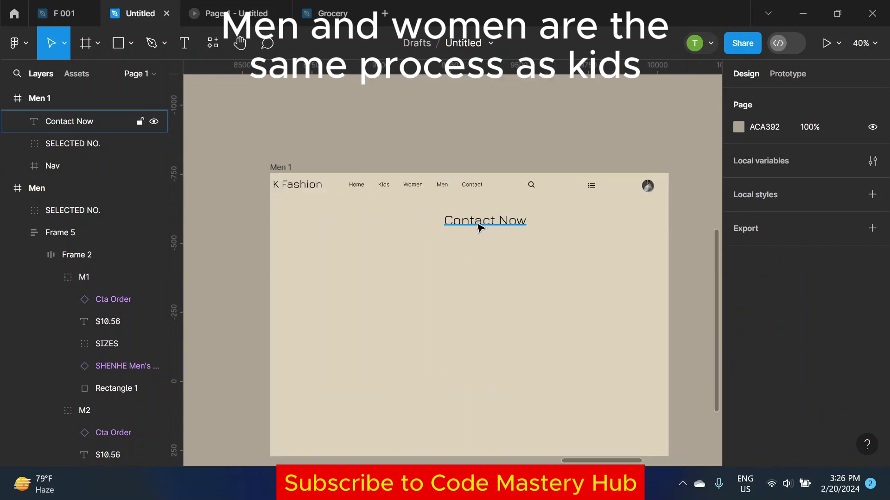
{"action": "mouse_move", "coordinate": [477, 227]}
{"action": "left_mouse_down"}
{"action": "mouse_move", "coordinate": [368, 231]}
{"action": "mouse_move", "coordinate": [336, 299]}
{"action": "left_mouse_up"}
{"action": "scroll", "coordinate": [367, 232], "scroll_direction": "down", "scroll_amount": 3}
{"action": "left_click", "coordinate": [280, 124]}
{"action": "key", "text": "r"}
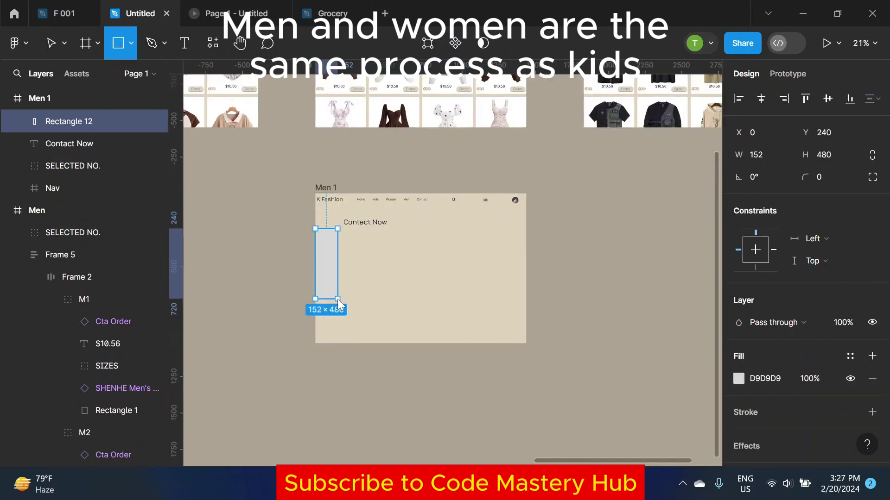
{"action": "key", "text": "Delete"}
Step: Add Full name, Email and Message labels at font size 24 beneath the Contact Now heading
{"action": "scroll", "coordinate": [261, 212], "scroll_direction": "up", "scroll_amount": 2}
{"action": "left_click", "coordinate": [184, 43]}
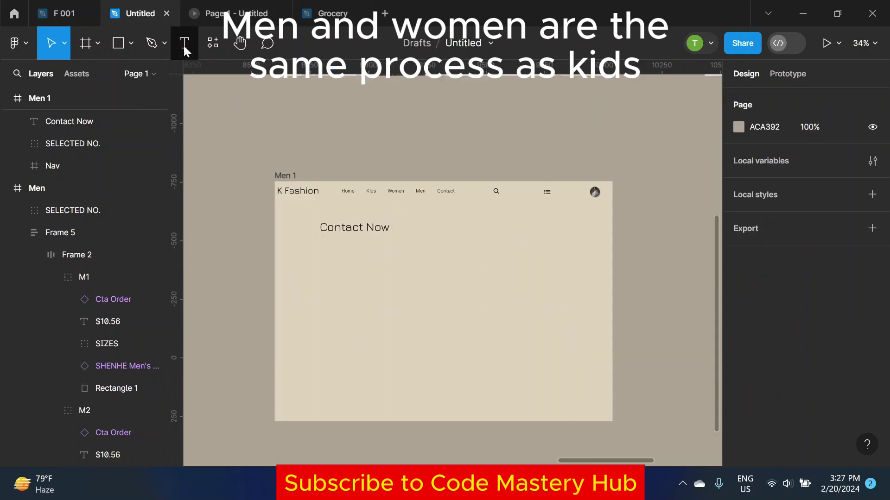
{"action": "scroll", "coordinate": [300, 179], "scroll_direction": "up", "scroll_amount": 4}
{"action": "scroll", "coordinate": [284, 182], "scroll_direction": "up", "scroll_amount": 2}
{"action": "left_click", "coordinate": [284, 182]}
{"action": "type", "text": "Full name"}
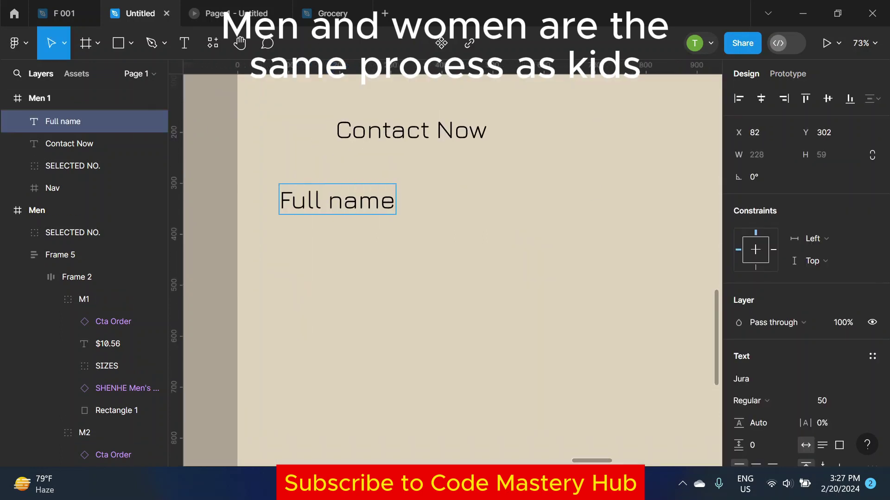
{"action": "type", "text": "ull name"}
{"action": "key", "text": "Escape"}
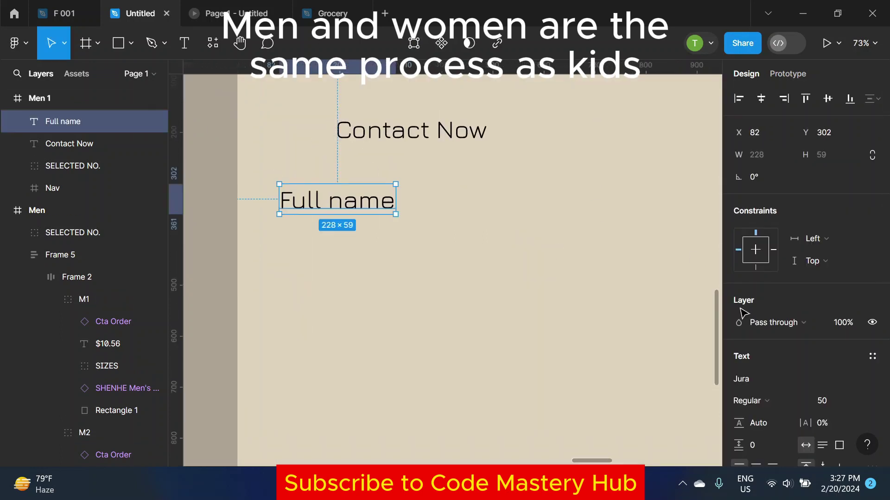
{"action": "type", "text": "24"}
{"action": "key", "text": "Return"}
{"action": "mouse_move", "coordinate": [298, 197]}
{"action": "left_mouse_down"}
{"action": "mouse_move", "coordinate": [286, 196]}
{"action": "mouse_move", "coordinate": [286, 238]}
{"action": "left_mouse_up"}
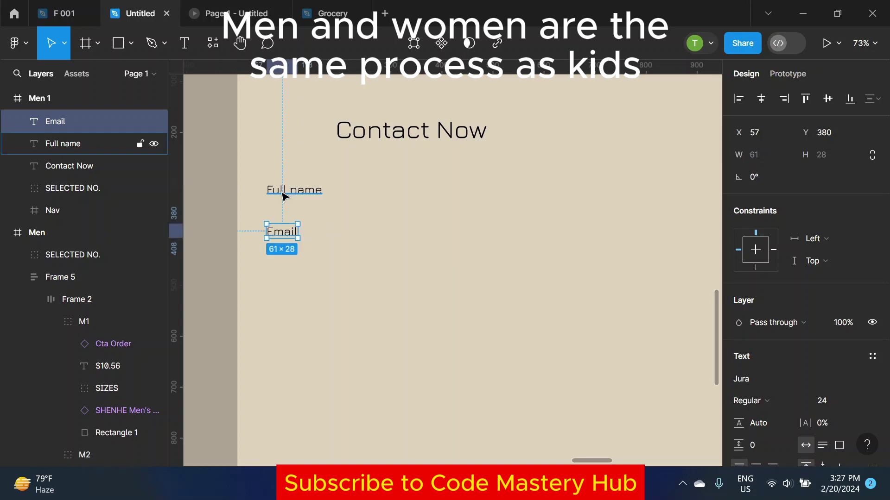
{"action": "left_click_drag", "start_coordinate": [282, 231], "coordinate": [283, 274]}
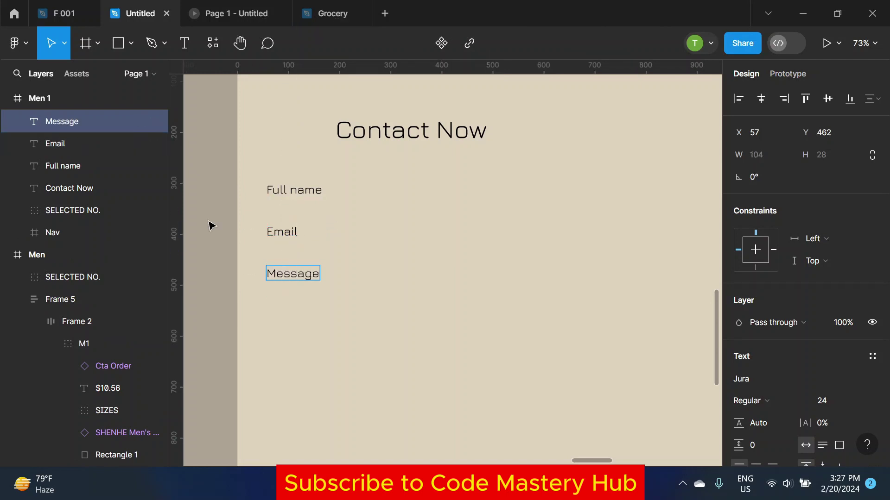
{"action": "key", "text": "Escape"}
{"action": "left_click", "coordinate": [131, 43]}
Step: Draw a white line with round start and end caps beside the Full name label
{"action": "left_click", "coordinate": [124, 91]}
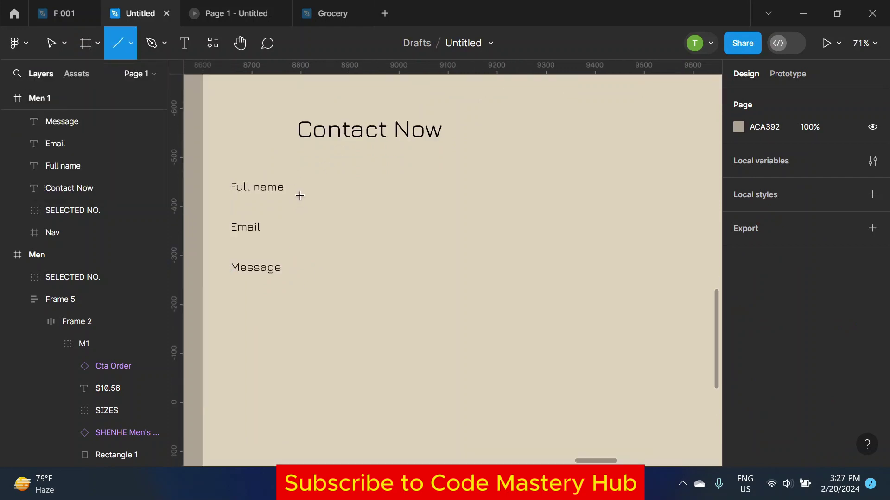
{"action": "scroll", "coordinate": [300, 195], "scroll_direction": "up", "scroll_amount": 3}
{"action": "left_click_drag", "start_coordinate": [280, 186], "coordinate": [564, 210]}
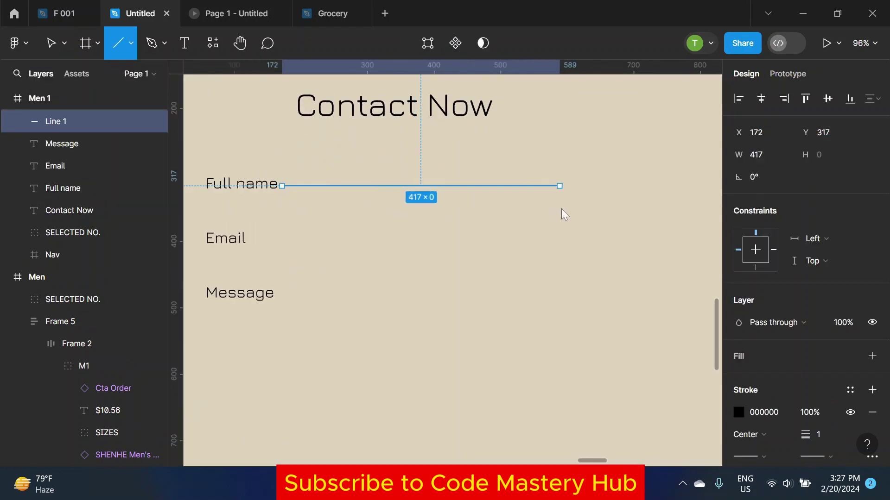
{"action": "left_click", "coordinate": [739, 413]}
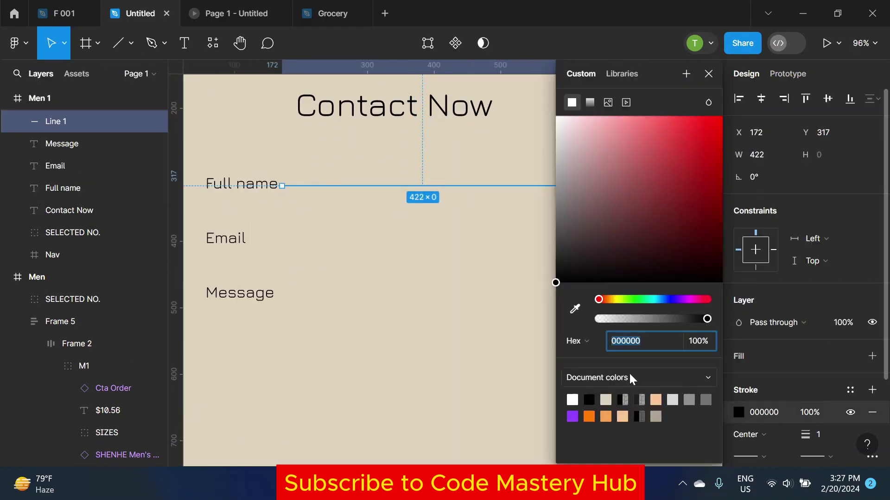
{"action": "left_click", "coordinate": [572, 399]}
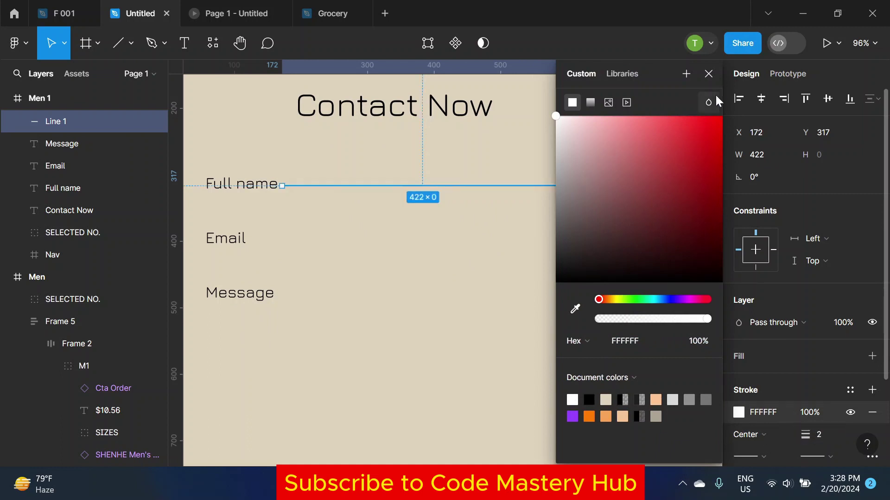
{"action": "scroll", "coordinate": [777, 327], "scroll_direction": "down", "scroll_amount": 2}
{"action": "left_click", "coordinate": [760, 388]}
{"action": "left_click", "coordinate": [776, 431]}
{"action": "left_click", "coordinate": [830, 383]}
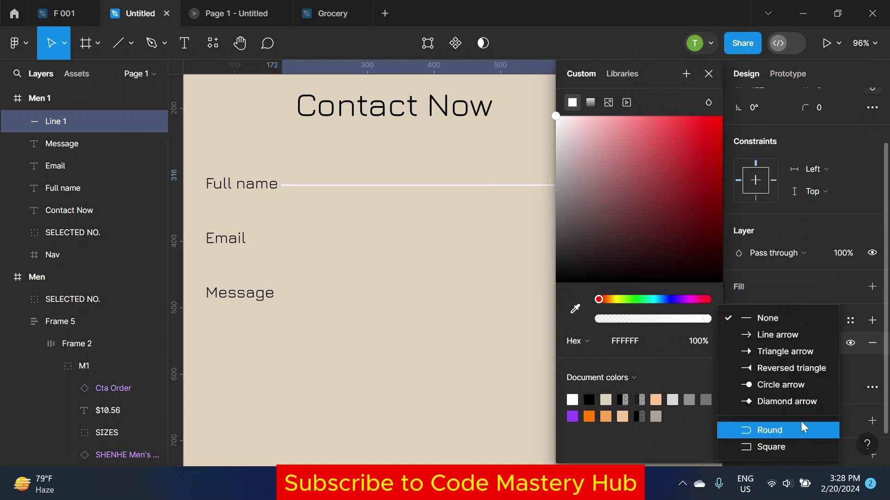
{"action": "left_click", "coordinate": [803, 430]}
Step: Duplicate the underline beside the Email label and adjust its endpoints
{"action": "key", "text": "ctrl+d"}
{"action": "left_click_drag", "start_coordinate": [418, 186], "coordinate": [418, 243]}
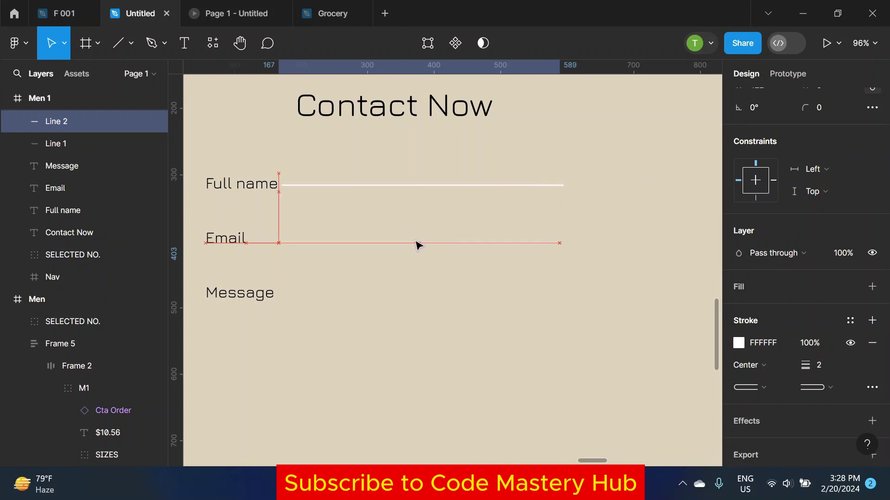
{"action": "scroll", "coordinate": [417, 243], "scroll_direction": "down", "scroll_amount": 3}
{"action": "left_click", "coordinate": [244, 162]}
{"action": "scroll", "coordinate": [389, 206], "scroll_direction": "up", "scroll_amount": 1}
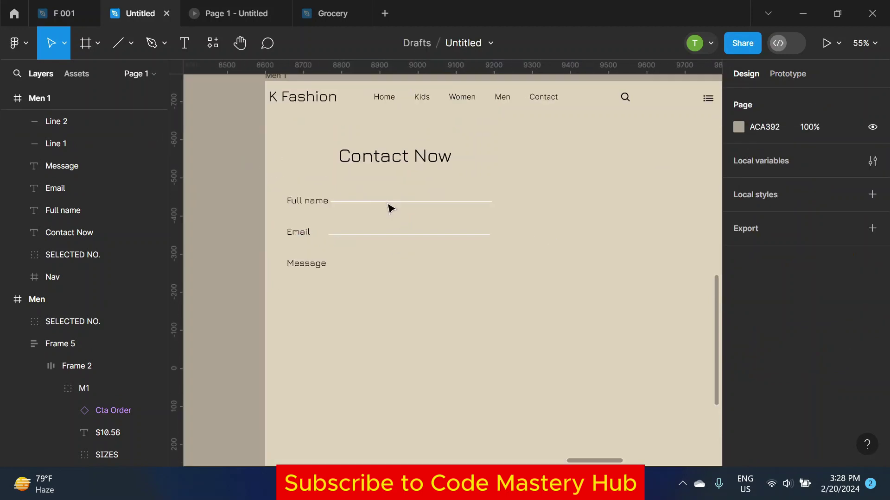
{"action": "left_click", "coordinate": [389, 202]}
{"action": "left_click", "coordinate": [379, 234], "text": "shift"}
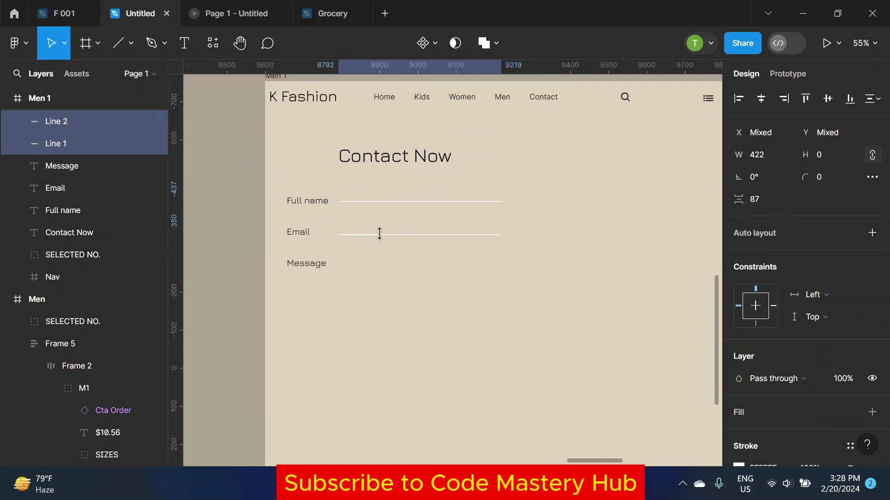
{"action": "left_click", "coordinate": [235, 163]}
{"action": "scroll", "coordinate": [375, 241], "scroll_direction": "up", "scroll_amount": 2, "text": "ctrl"}
{"action": "double_click", "coordinate": [370, 237]}
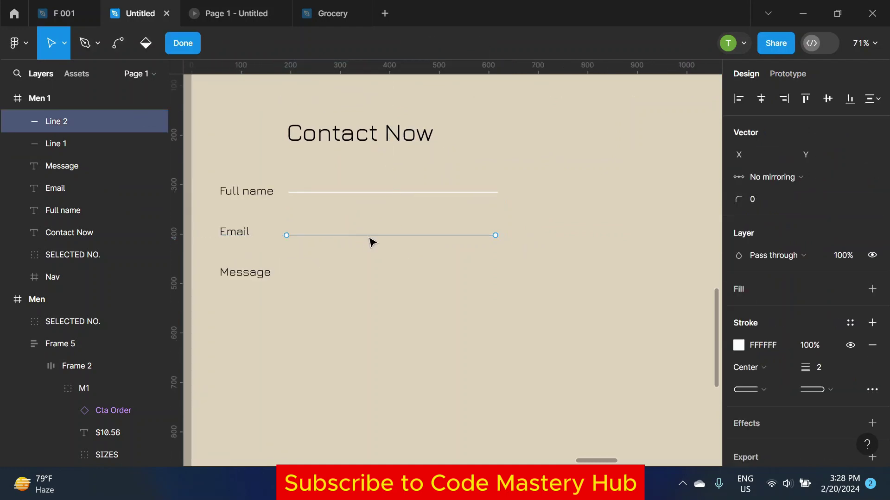
{"action": "left_click", "coordinate": [184, 43]}
{"action": "left_click", "coordinate": [269, 197]}
{"action": "scroll", "coordinate": [268, 197], "scroll_direction": "down", "scroll_amount": 3, "text": "ctrl"}
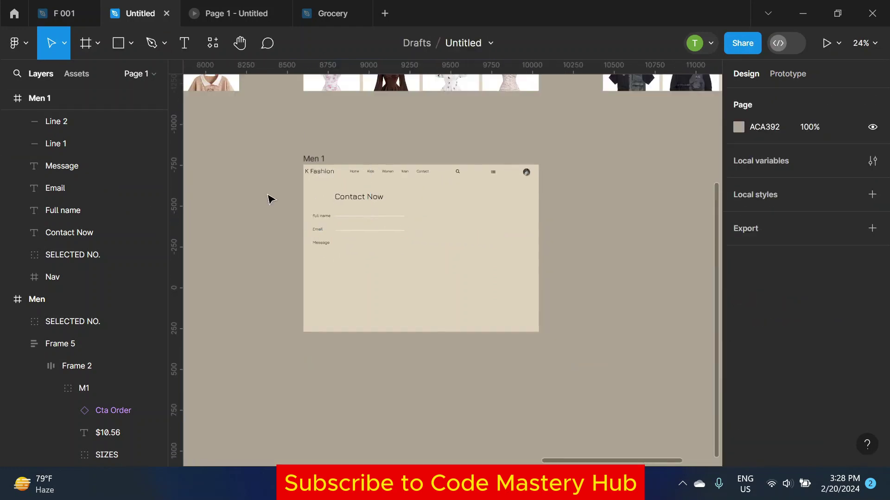
{"action": "left_click", "coordinate": [122, 43]}
{"action": "scroll", "coordinate": [286, 259], "scroll_direction": "up", "scroll_amount": 3, "text": "ctrl"}
Step: Draw a large box below Email, fill it white at 68%, and place it behind the labels
{"action": "left_click_drag", "start_coordinate": [244, 247], "coordinate": [540, 391]}
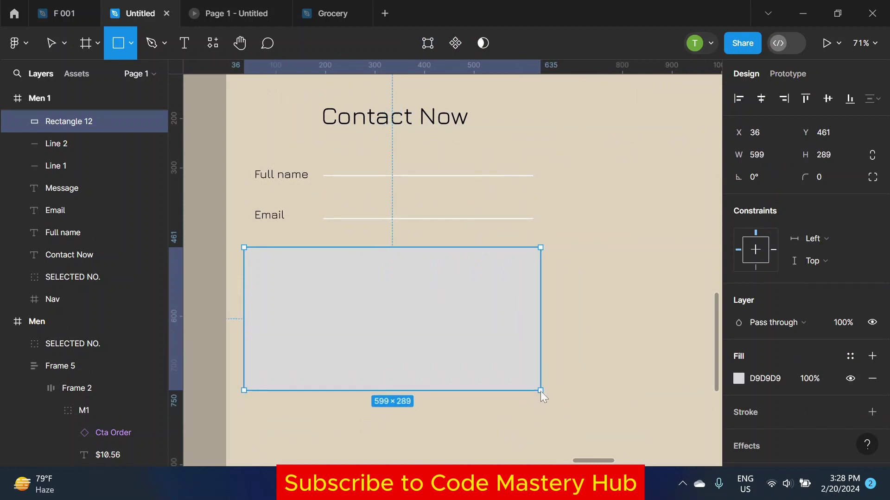
{"action": "left_click", "coordinate": [739, 378]}
{"action": "left_click", "coordinate": [573, 400]}
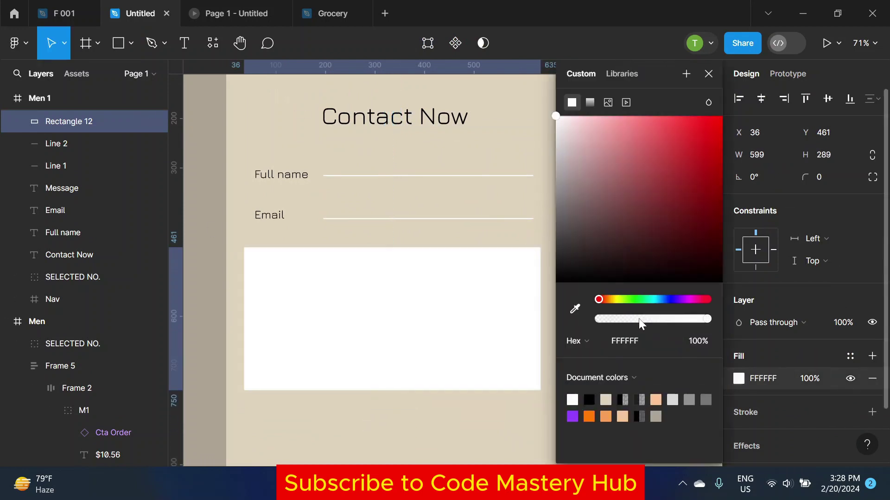
{"action": "left_click_drag", "start_coordinate": [639, 318], "coordinate": [701, 319]}
{"action": "mouse_move", "coordinate": [70, 166]}
{"action": "left_mouse_down"}
{"action": "mouse_move", "coordinate": [99, 210]}
{"action": "mouse_move", "coordinate": [106, 252]}
{"action": "mouse_move", "coordinate": [93, 155]}
{"action": "left_mouse_up"}
{"action": "left_click_drag", "start_coordinate": [84, 122], "coordinate": [104, 269]}
Step: Move the Message label inside the box's top-left corner, then copy the Email underline
{"action": "scroll", "coordinate": [250, 260], "scroll_direction": "up", "scroll_amount": 3}
{"action": "left_click", "coordinate": [211, 227]}
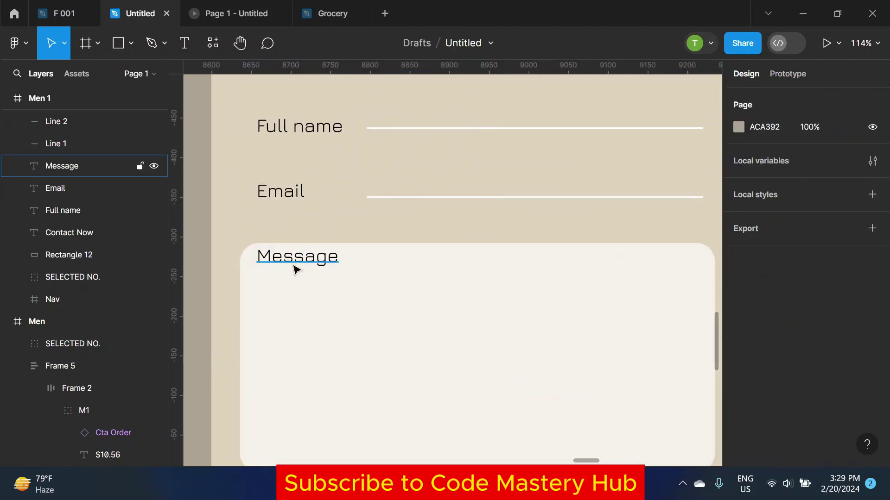
{"action": "left_click", "coordinate": [425, 311]}
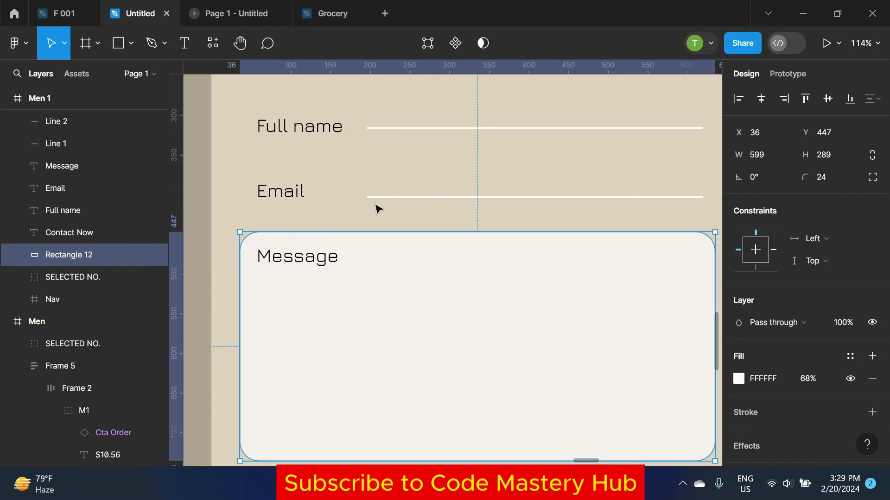
{"action": "left_click", "coordinate": [292, 263]}
{"action": "left_click_drag", "start_coordinate": [292, 263], "coordinate": [292, 275]}
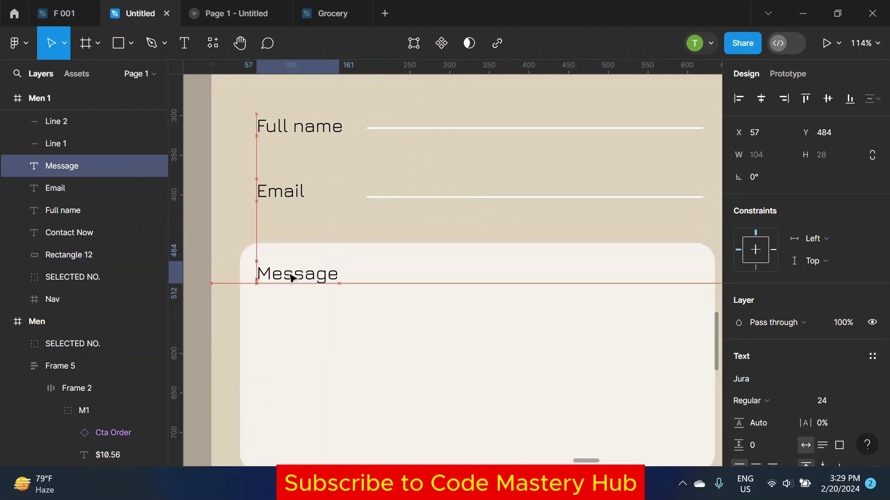
{"action": "scroll", "coordinate": [260, 269], "scroll_direction": "down", "scroll_amount": 5}
{"action": "left_click", "coordinate": [235, 257]}
{"action": "left_click", "coordinate": [443, 272]}
{"action": "left_click", "coordinate": [332, 197]}
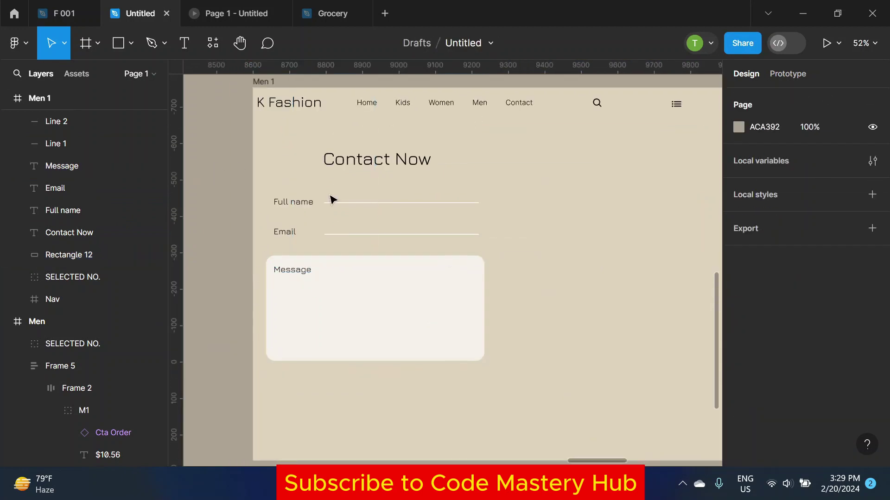
{"action": "left_click", "coordinate": [372, 234]}
{"action": "key", "text": "ctrl+d"}
Step: Place an underline beside the Message label and copy it lower into the box
{"action": "left_click", "coordinate": [366, 279], "text": "shift"}
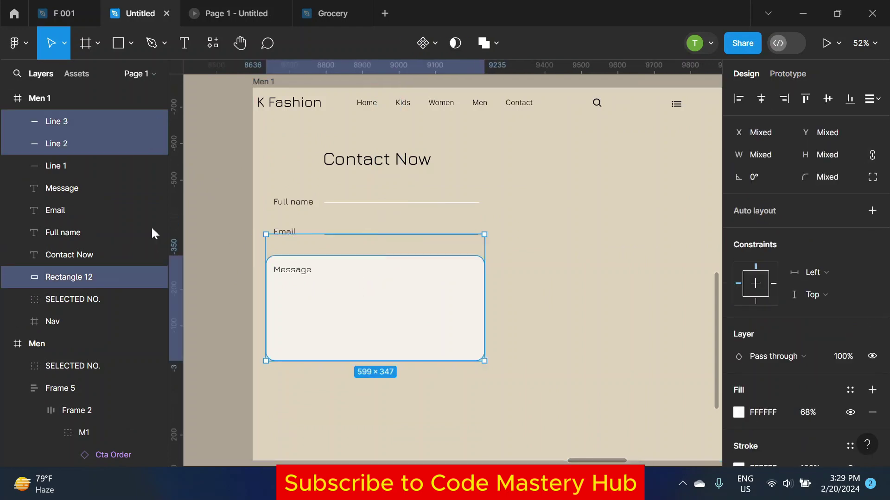
{"action": "left_click", "coordinate": [359, 246]}
{"action": "key", "text": "ctrl+d"}
{"action": "left_click_drag", "start_coordinate": [364, 241], "coordinate": [363, 284]}
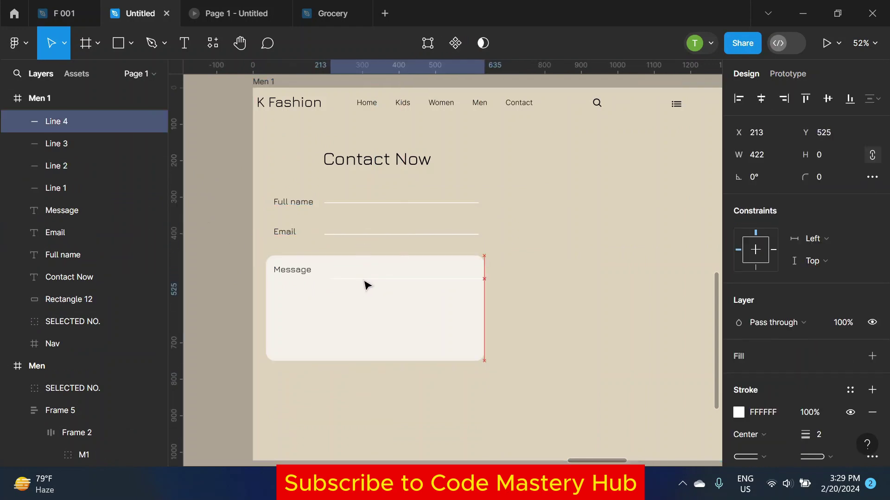
{"action": "key", "text": "Delete"}
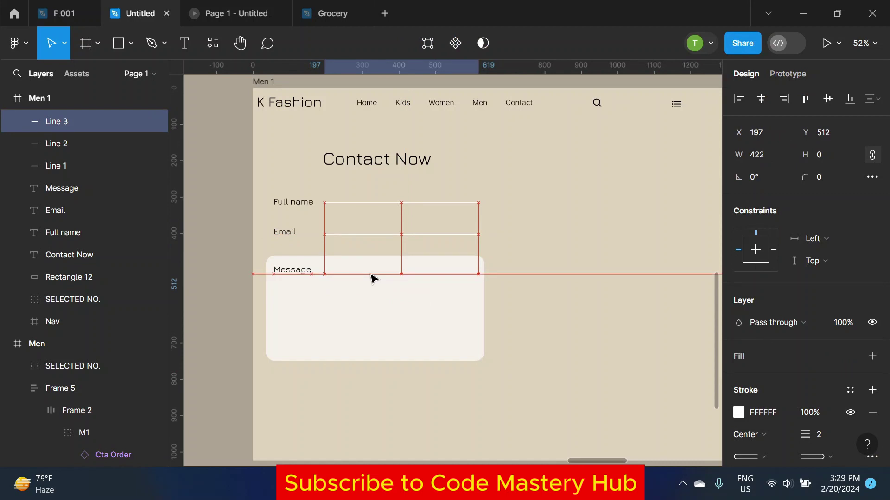
{"action": "key", "text": "Escape"}
{"action": "left_click", "coordinate": [349, 281]}
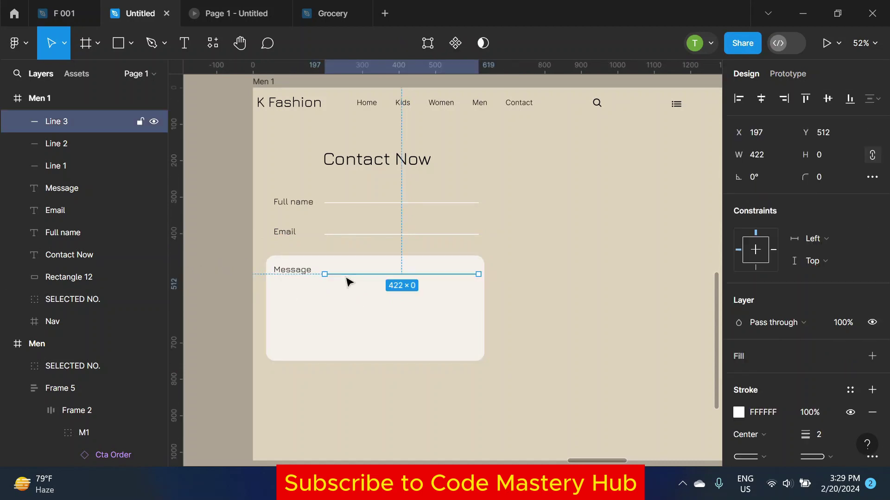
{"action": "mouse_move", "coordinate": [349, 282]}
{"action": "left_mouse_down", "text": "alt"}
{"action": "mouse_move", "coordinate": [345, 303]}
{"action": "mouse_move", "coordinate": [220, 301]}
{"action": "mouse_move", "coordinate": [211, 333]}
{"action": "left_mouse_up", "text": "alt"}
Step: Widen the ruled line to 574 across the box, stack four copies and center them
{"action": "scroll", "coordinate": [349, 297], "scroll_direction": "up", "scroll_amount": 5}
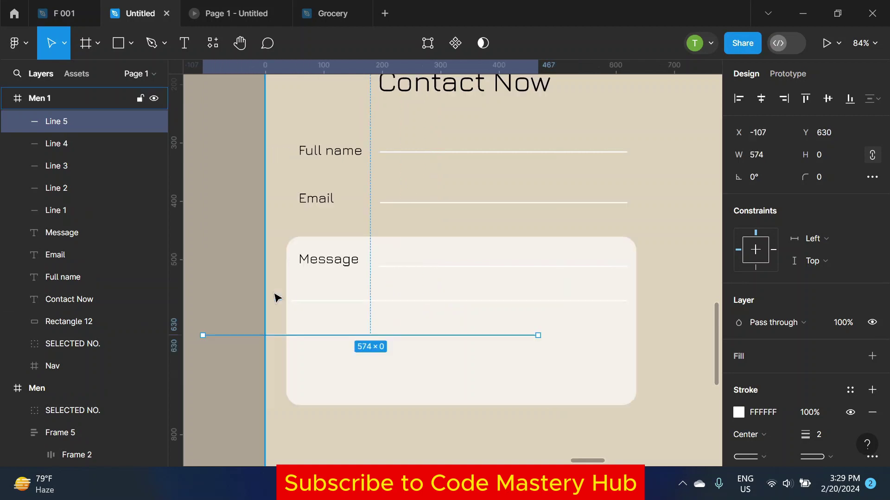
{"action": "mouse_move", "coordinate": [404, 342]}
{"action": "left_mouse_down"}
{"action": "mouse_move", "coordinate": [524, 330]}
{"action": "mouse_move", "coordinate": [490, 331]}
{"action": "left_mouse_up"}
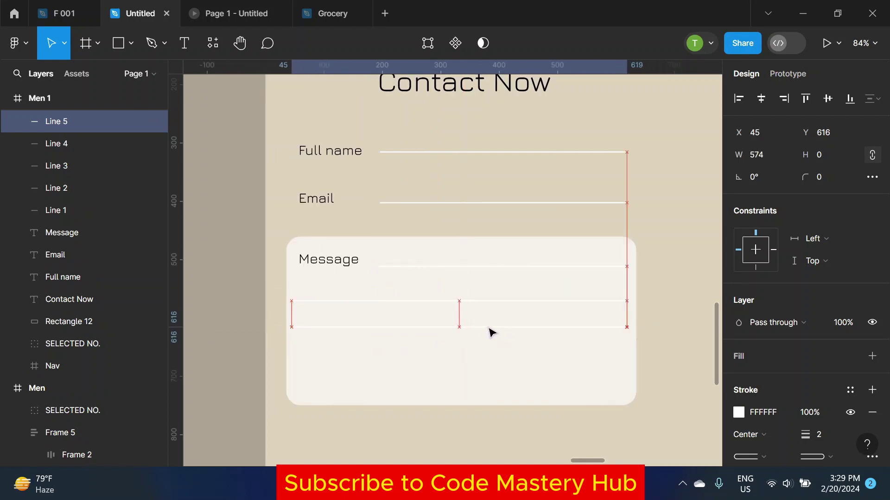
{"action": "key", "text": "ctrl+d"}
{"action": "key", "text": "ctrl+d"}
{"action": "left_click", "coordinate": [241, 324]}
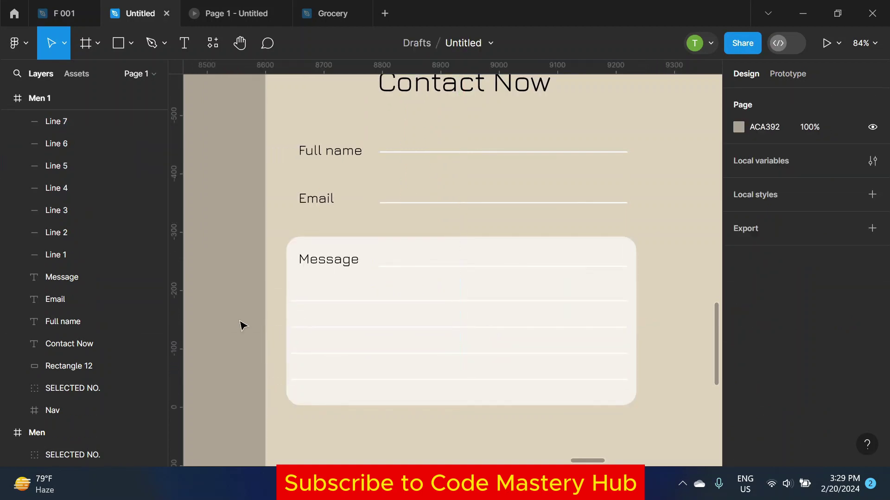
{"action": "scroll", "coordinate": [239, 327], "scroll_direction": "down", "scroll_amount": 3, "text": "ctrl"}
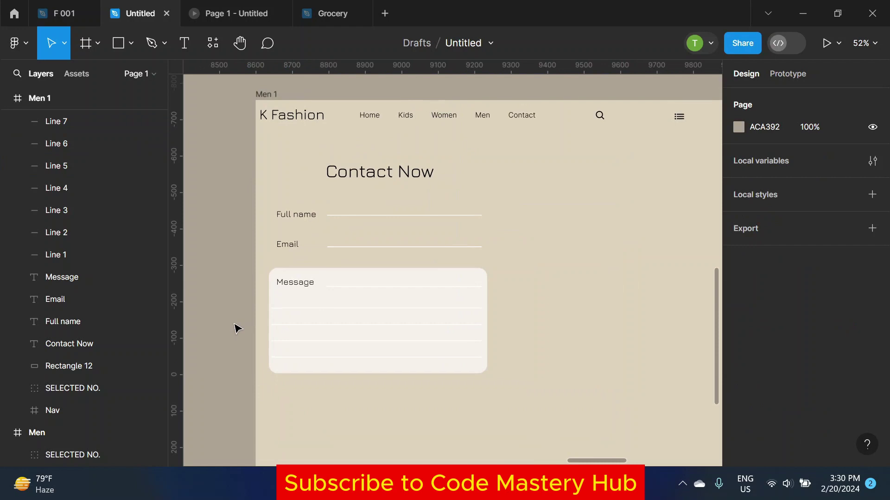
{"action": "scroll", "coordinate": [325, 317], "scroll_direction": "up", "scroll_amount": 3, "text": "ctrl"}
{"action": "left_click", "coordinate": [325, 308]}
{"action": "left_click", "coordinate": [336, 331], "text": "shift"}
{"action": "left_click", "coordinate": [342, 354], "text": "shift"}
{"action": "left_click", "coordinate": [351, 375], "text": "shift"}
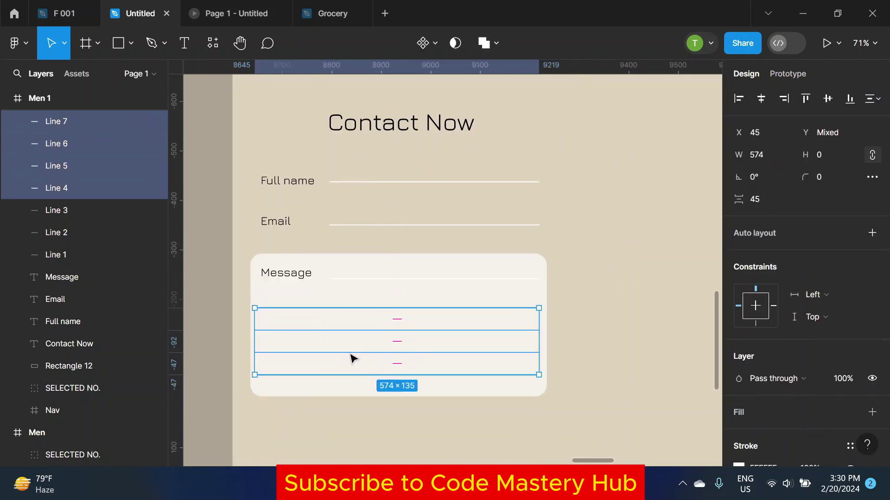
{"action": "left_click_drag", "start_coordinate": [351, 358], "coordinate": [357, 348]}
{"action": "left_click", "coordinate": [207, 310]}
{"action": "scroll", "coordinate": [446, 298], "scroll_direction": "down", "scroll_amount": 2}
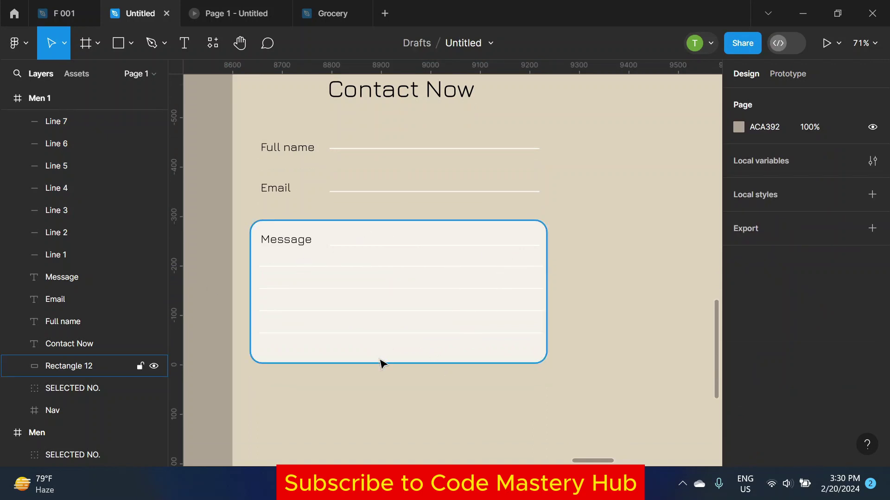
{"action": "scroll", "coordinate": [376, 352], "scroll_direction": "down", "scroll_amount": 1}
{"action": "scroll", "coordinate": [370, 341], "scroll_direction": "up", "scroll_amount": 3, "text": "ctrl"}
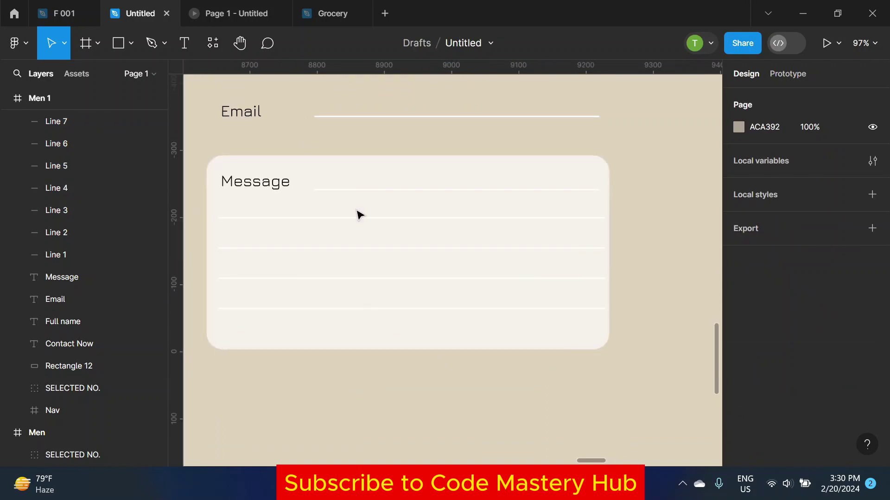
Step: Draw a small button rectangle beneath the message lines and nudge the beige background down
{"action": "left_click", "coordinate": [119, 44]}
{"action": "left_click_drag", "start_coordinate": [354, 320], "coordinate": [442, 344]}
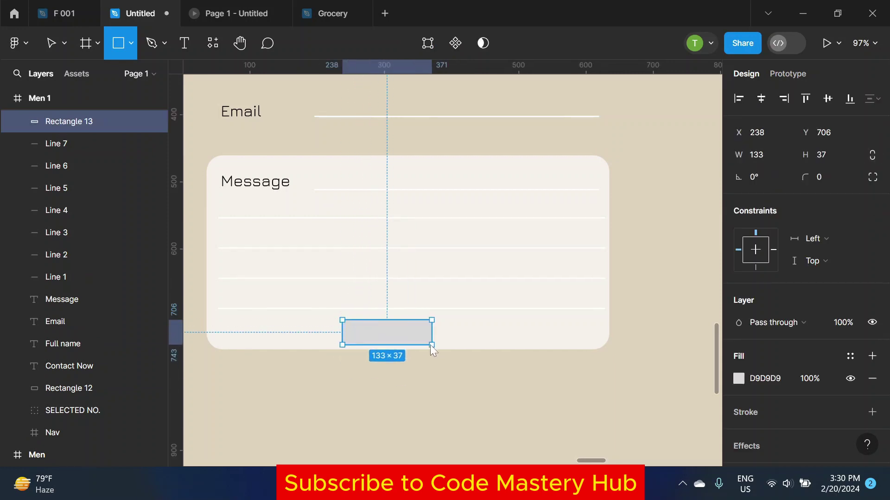
{"action": "scroll", "coordinate": [399, 341], "scroll_direction": "down", "scroll_amount": 3, "text": "ctrl"}
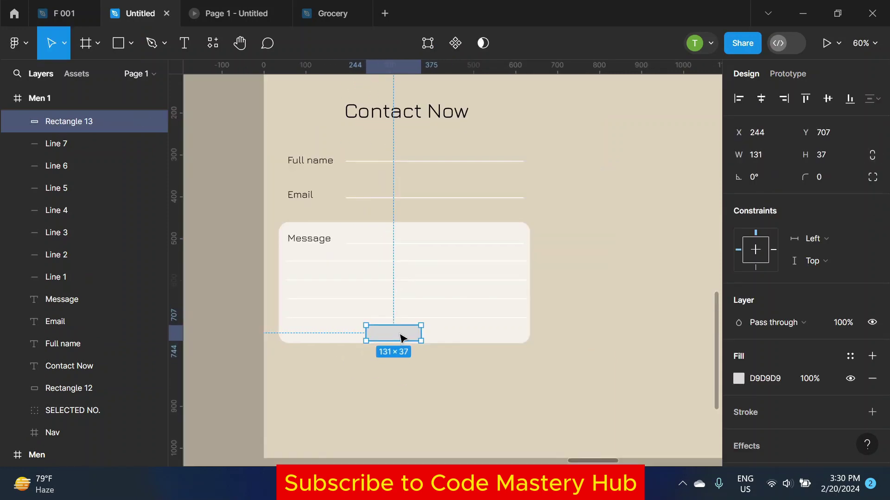
{"action": "left_click_drag", "start_coordinate": [396, 333], "coordinate": [414, 320]}
{"action": "scroll", "coordinate": [401, 334], "scroll_direction": "up", "scroll_amount": 5, "text": "ctrl"}
{"action": "left_click_drag", "start_coordinate": [518, 370], "coordinate": [504, 376]}
{"action": "key", "text": "Escape"}
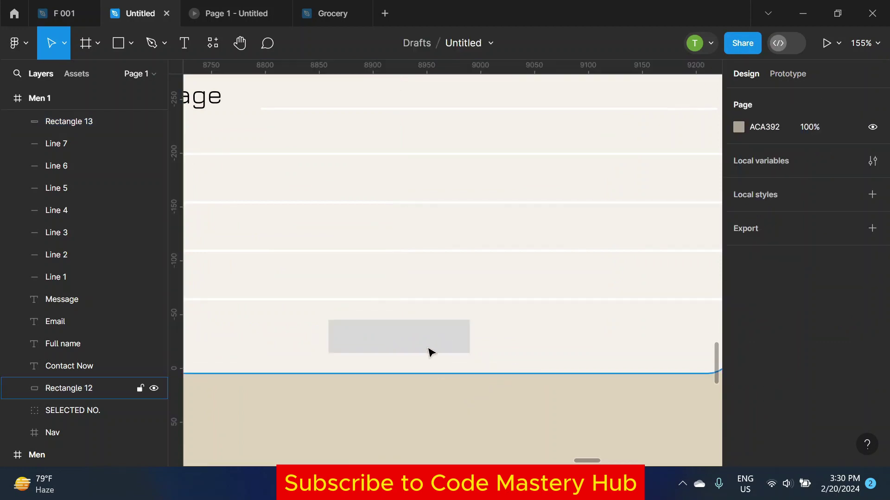
Step: Make the grey rectangle 37 tall with 9-px rounded corners and a C8C4C4 fill
{"action": "left_click", "coordinate": [429, 345]}
{"action": "left_click_drag", "start_coordinate": [417, 353], "coordinate": [417, 360]}
{"action": "scroll", "coordinate": [346, 343], "scroll_direction": "up", "scroll_amount": 6, "text": "ctrl"}
{"action": "left_click_drag", "start_coordinate": [304, 306], "coordinate": [345, 326]}
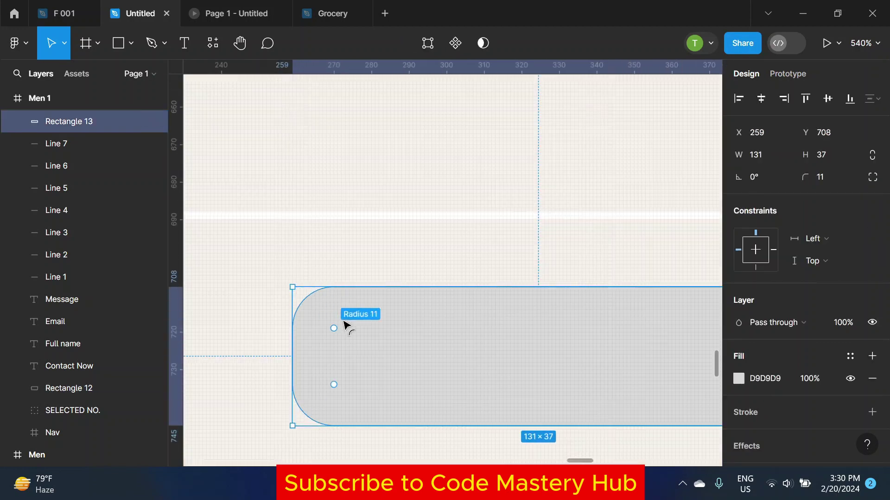
{"action": "scroll", "coordinate": [342, 323], "scroll_direction": "down", "scroll_amount": 3, "text": "ctrl"}
{"action": "scroll", "coordinate": [338, 318], "scroll_direction": "down", "scroll_amount": 3, "text": "ctrl"}
{"action": "left_click", "coordinate": [315, 393]}
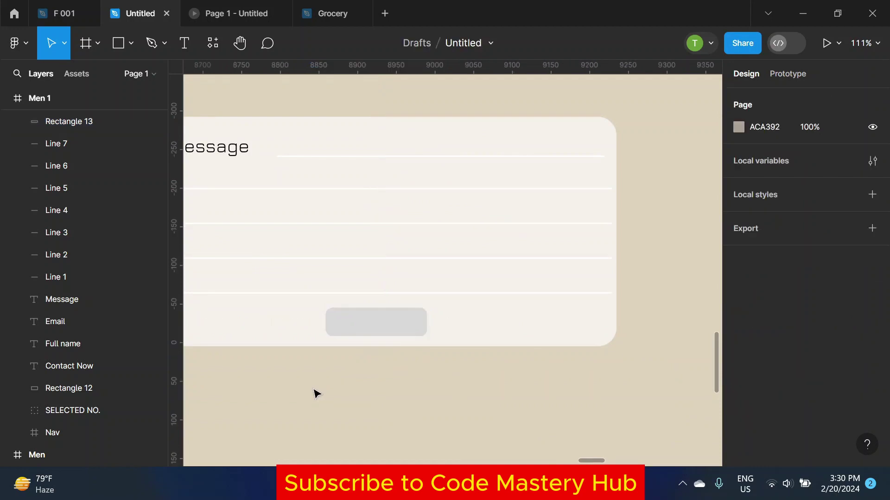
{"action": "left_click", "coordinate": [375, 322]}
{"action": "left_click", "coordinate": [738, 379]}
{"action": "left_click_drag", "start_coordinate": [556, 168], "coordinate": [558, 153]}
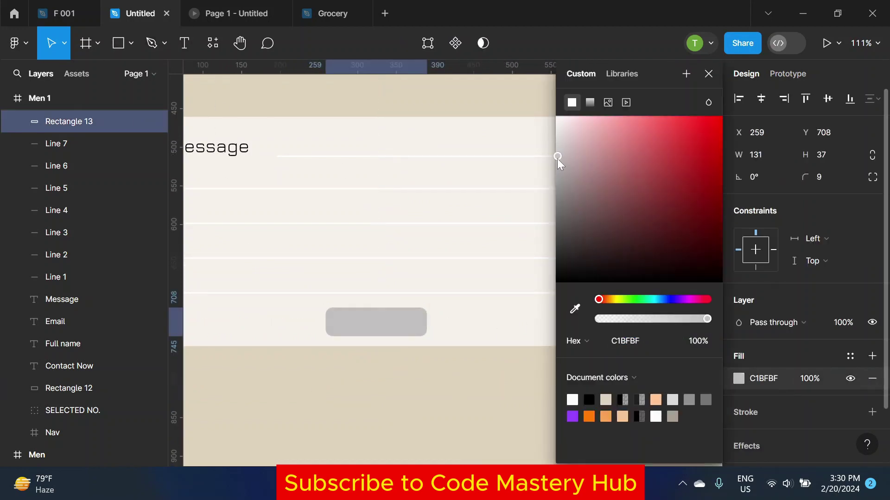
{"action": "key", "text": "Escape"}
Step: Add a 'Save' text label centred on the grey button
{"action": "key", "text": "t"}
{"action": "scroll", "coordinate": [349, 342], "scroll_direction": "up", "scroll_amount": 4, "text": "ctrl"}
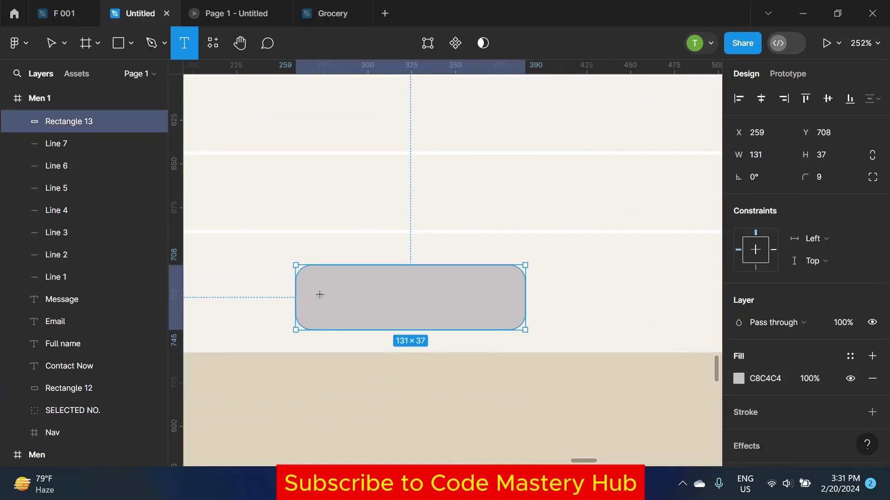
{"action": "left_click", "coordinate": [319, 294]}
{"action": "type", "text": "Save"}
{"action": "key", "text": "Escape"}
{"action": "left_click_drag", "start_coordinate": [366, 320], "coordinate": [407, 299]}
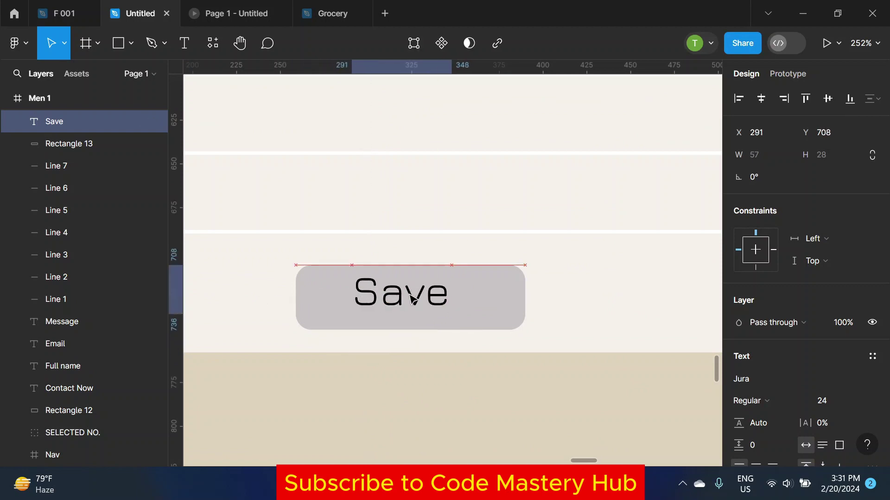
Step: Narrow the button to 106 wide and centre it under the Save text
{"action": "left_click", "coordinate": [492, 290]}
{"action": "left_click_drag", "start_coordinate": [525, 296], "coordinate": [482, 297]}
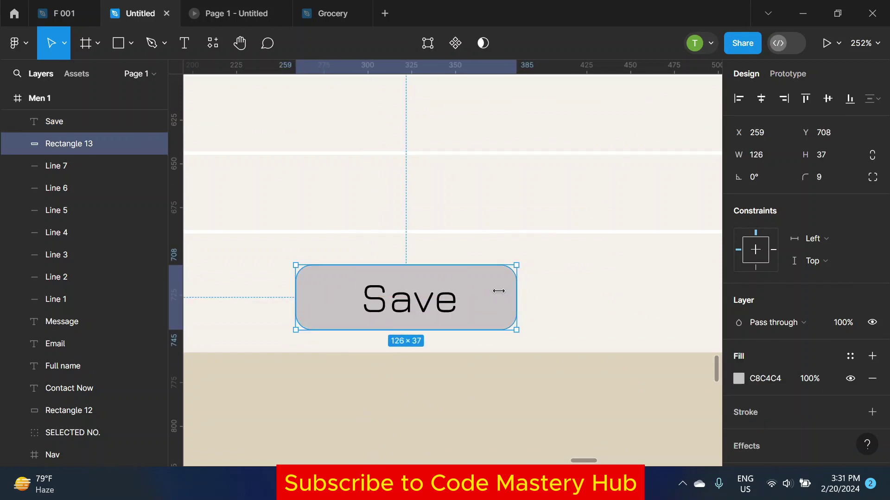
{"action": "left_click_drag", "start_coordinate": [339, 292], "coordinate": [363, 291]}
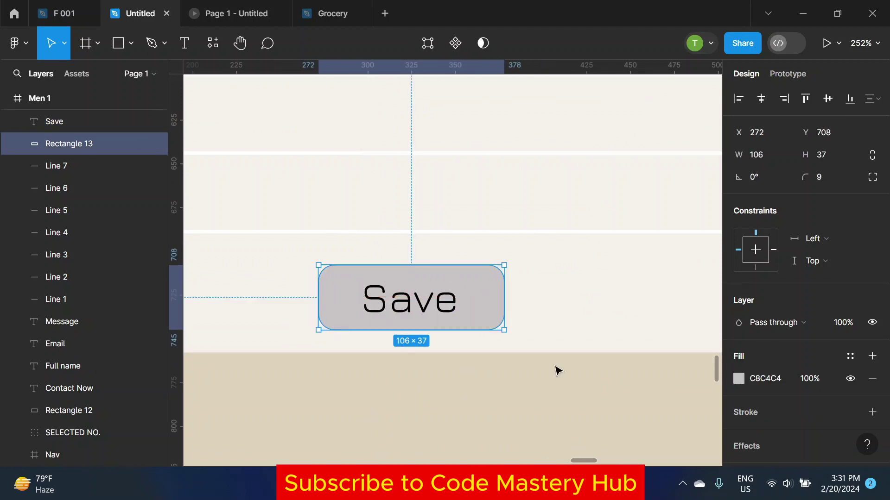
{"action": "scroll", "coordinate": [556, 370], "scroll_direction": "up", "scroll_amount": 1}
Step: Lower the Save text opacity to 60% and select it together with the rectangle
{"action": "key", "text": "shift+Tab"}
{"action": "left_click", "coordinate": [737, 315]}
{"action": "left_click_drag", "start_coordinate": [705, 319], "coordinate": [664, 318]}
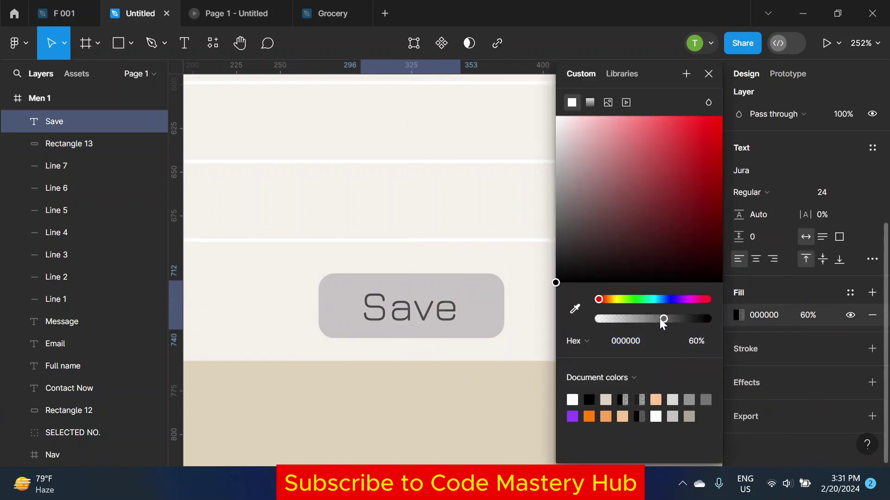
{"action": "key", "text": "Escape"}
{"action": "left_click", "coordinate": [341, 292], "text": "shift"}
Step: Group the Save text with its rectangle and make it a component with a second variant
{"action": "right_click", "coordinate": [357, 293]}
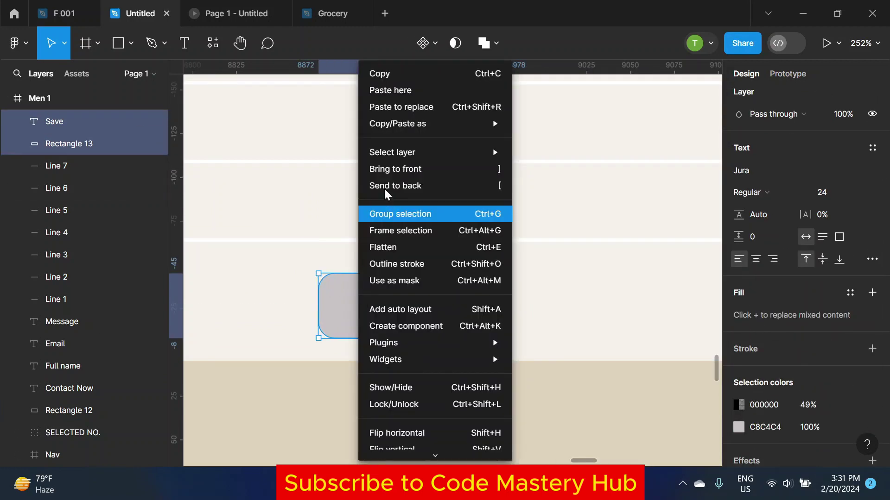
{"action": "left_click", "coordinate": [384, 213]}
{"action": "scroll", "coordinate": [344, 218], "scroll_direction": "down", "scroll_amount": 2}
{"action": "left_click", "coordinate": [425, 43]}
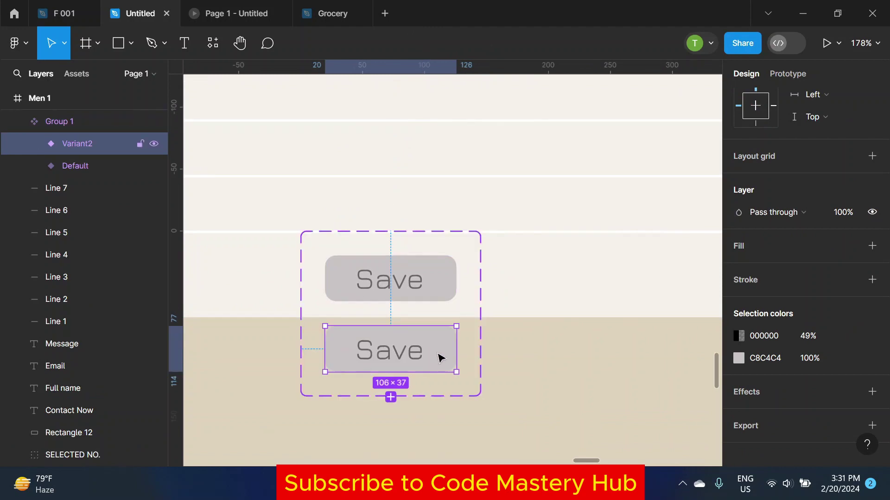
Step: Give the second variant an orange F9A558 fill and white Save text
{"action": "left_click", "coordinate": [738, 358]}
{"action": "left_click", "coordinate": [605, 416]}
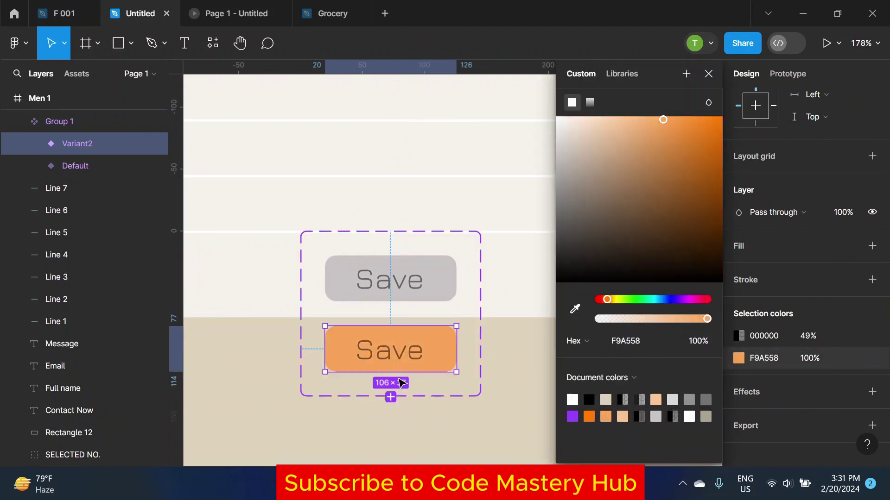
{"action": "left_click", "coordinate": [738, 336]}
{"action": "left_click", "coordinate": [677, 416]}
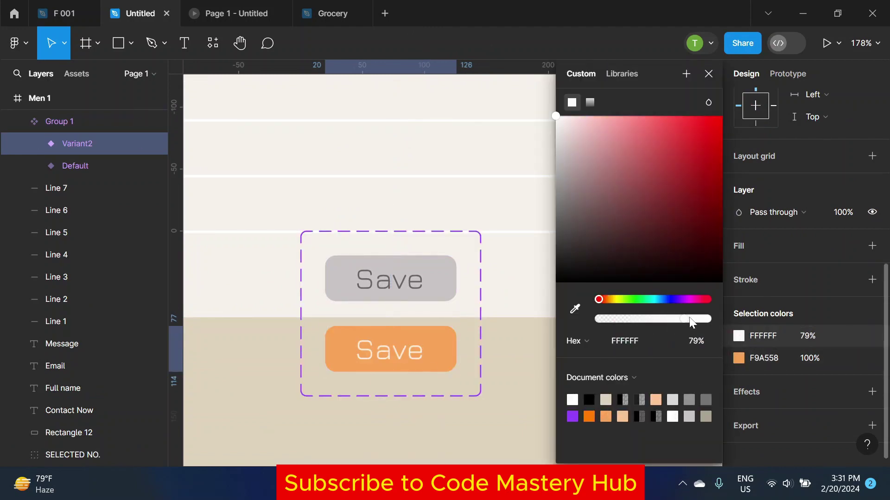
{"action": "left_click", "coordinate": [709, 78]}
Step: Rename the variants 'hover' and 'inactive'
{"action": "scroll", "coordinate": [838, 274], "scroll_direction": "up", "scroll_amount": 5}
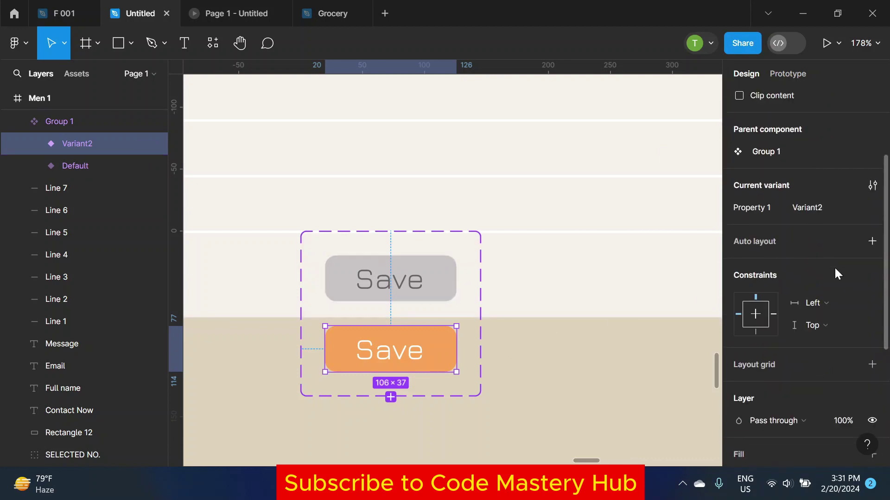
{"action": "type", "text": "hover"}
{"action": "key", "text": "Return"}
{"action": "key", "text": "Tab"}
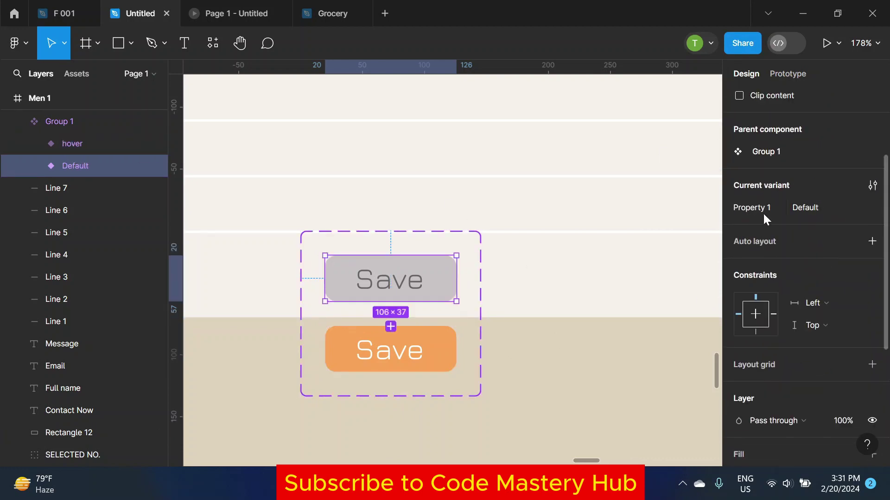
{"action": "type", "text": "ive"}
{"action": "key", "text": "Return"}
Step: Add a While hovering interaction changing the inactive variant to hover
{"action": "left_click", "coordinate": [788, 74]}
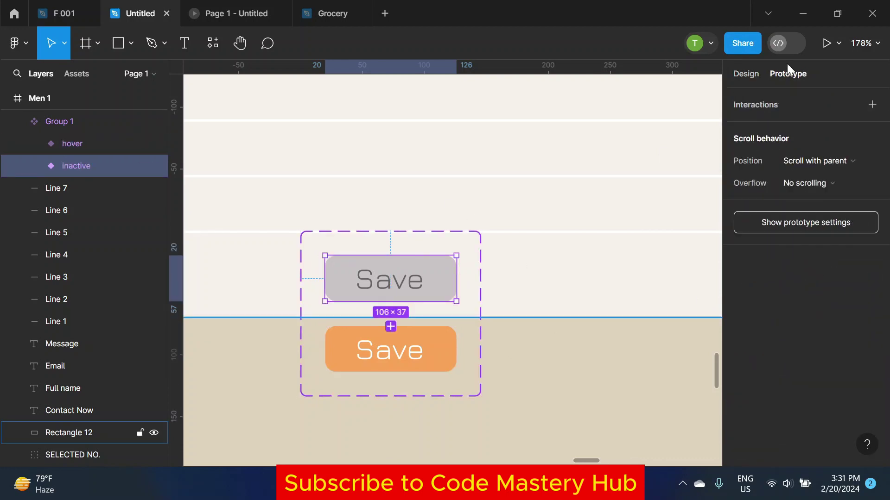
{"action": "left_click_drag", "start_coordinate": [457, 278], "coordinate": [391, 337]}
{"action": "left_click", "coordinate": [337, 361]}
{"action": "left_click", "coordinate": [348, 307]}
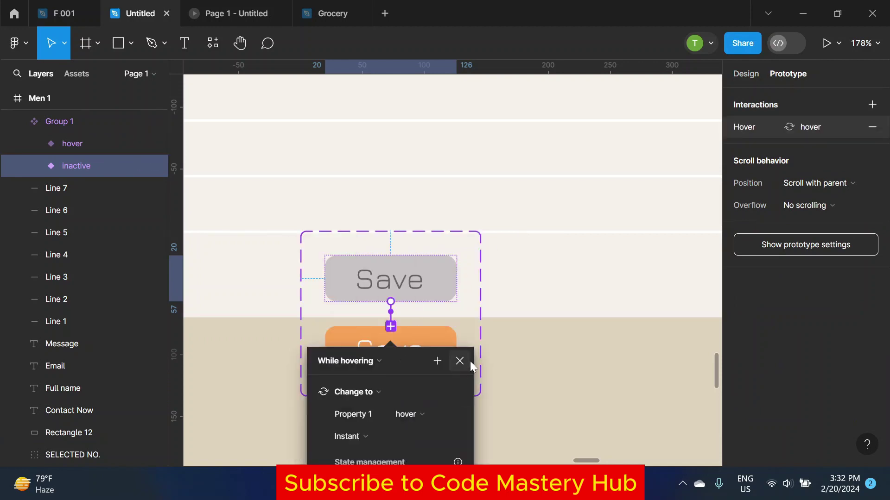
{"action": "left_click", "coordinate": [459, 361]}
{"action": "scroll", "coordinate": [463, 357], "scroll_direction": "down", "scroll_amount": 10}
{"action": "key", "text": "Escape"}
{"action": "left_click_drag", "start_coordinate": [463, 357], "coordinate": [320, 182]}
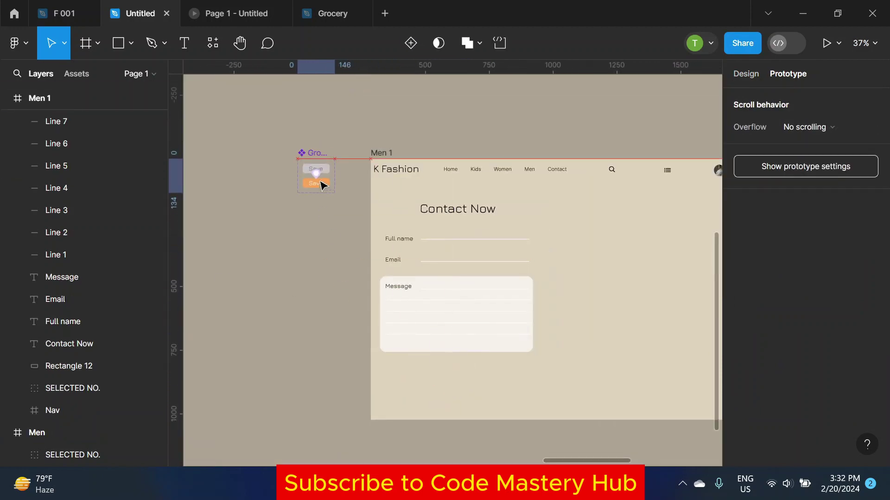
Step: Place a Save button instance from the Assets library inside the Message box
{"action": "scroll", "coordinate": [464, 260], "scroll_direction": "down", "scroll_amount": 3}
{"action": "key", "text": "alt+2"}
{"action": "scroll", "coordinate": [58, 220], "scroll_direction": "down", "scroll_amount": 10}
{"action": "scroll", "coordinate": [58, 221], "scroll_direction": "down", "scroll_amount": 2}
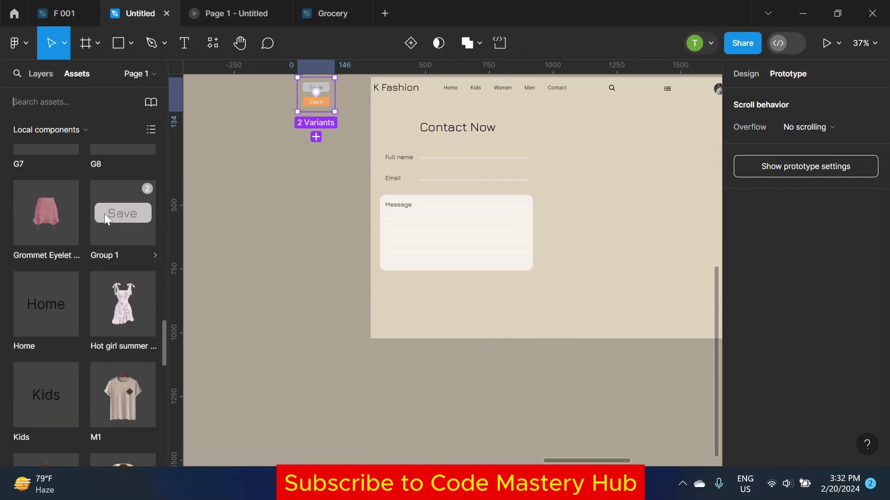
{"action": "left_click_drag", "start_coordinate": [104, 213], "coordinate": [457, 263]}
{"action": "key", "text": "alt+8"}
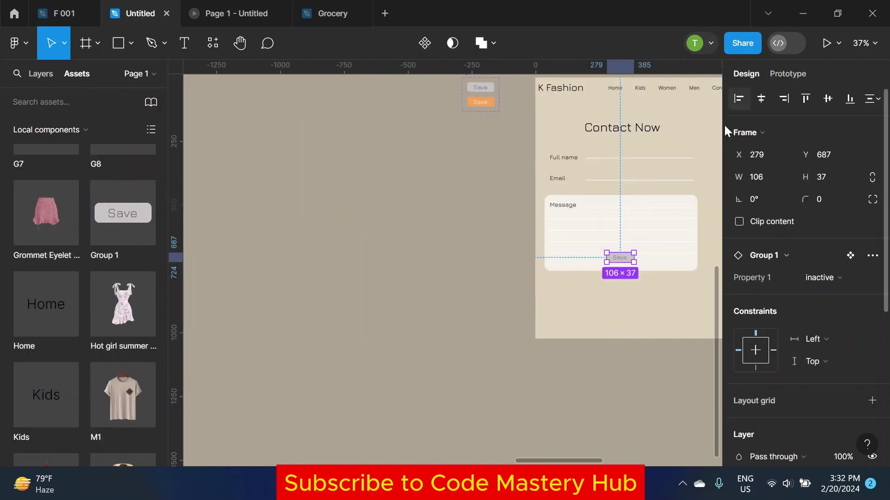
{"action": "scroll", "coordinate": [366, 257], "scroll_direction": "up", "scroll_amount": 3}
{"action": "scroll", "coordinate": [349, 290], "scroll_direction": "up", "scroll_amount": 2}
{"action": "left_click_drag", "start_coordinate": [348, 290], "coordinate": [364, 300]}
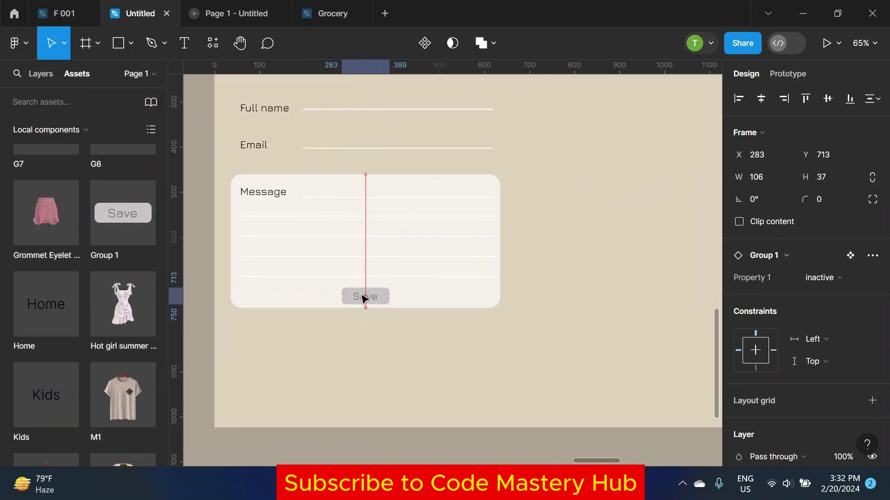
{"action": "scroll", "coordinate": [364, 299], "scroll_direction": "down", "scroll_amount": 3}
{"action": "left_click", "coordinate": [258, 258]}
{"action": "scroll", "coordinate": [259, 258], "scroll_direction": "up", "scroll_amount": 2}
Step: Select the message box lines with the Save button and shift them slightly right
{"action": "left_click", "coordinate": [327, 234]}
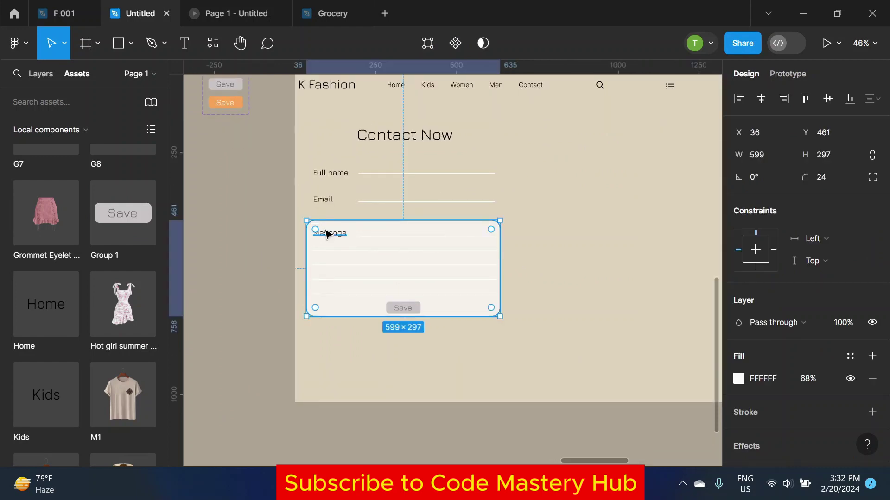
{"action": "key", "text": "Return"}
{"action": "left_click_drag", "start_coordinate": [373, 249], "coordinate": [360, 304]}
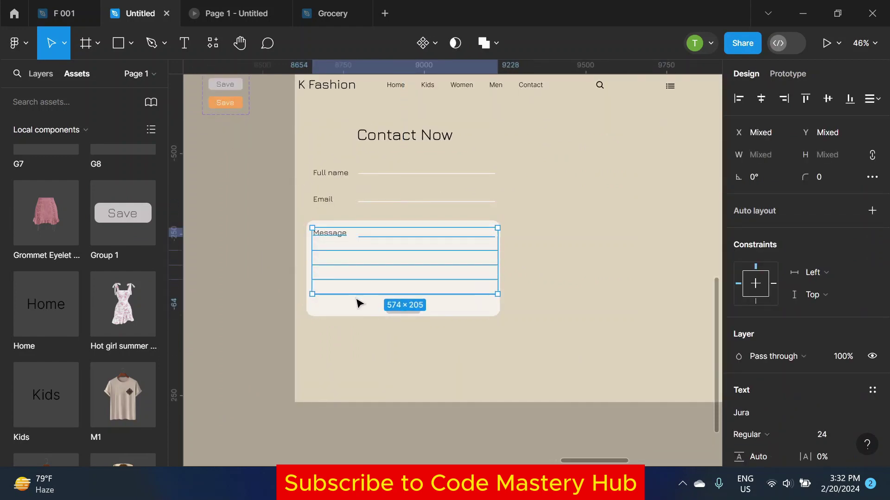
{"action": "left_click", "coordinate": [392, 308], "text": "shift"}
{"action": "left_click_drag", "start_coordinate": [400, 260], "coordinate": [407, 262]}
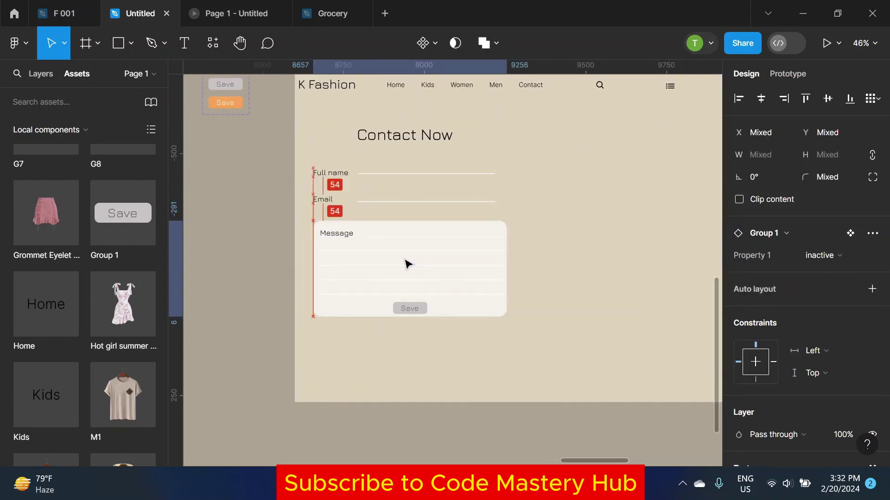
{"action": "left_click", "coordinate": [230, 240]}
{"action": "scroll", "coordinate": [353, 252], "scroll_direction": "down", "scroll_amount": 3}
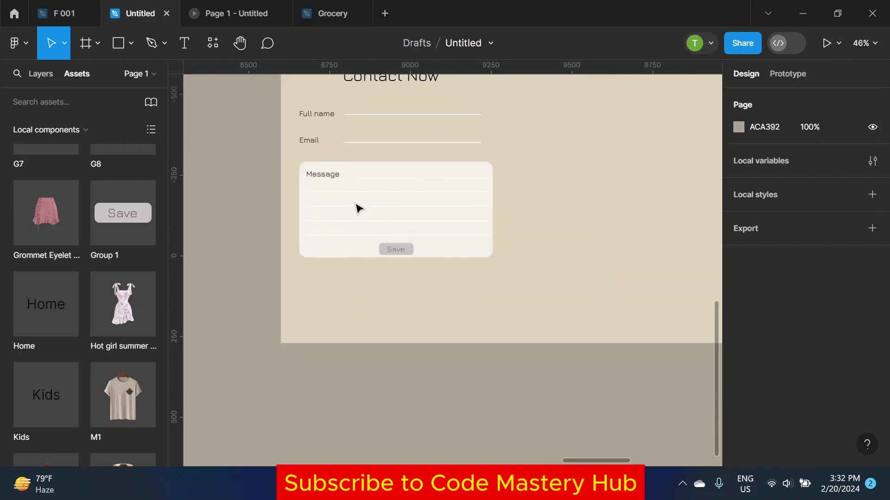
Step: Give the message box a fully opaque beige D6CBB8 fill
{"action": "left_click", "coordinate": [359, 208]}
{"action": "left_click", "coordinate": [738, 314]}
{"action": "left_click", "coordinate": [572, 399]}
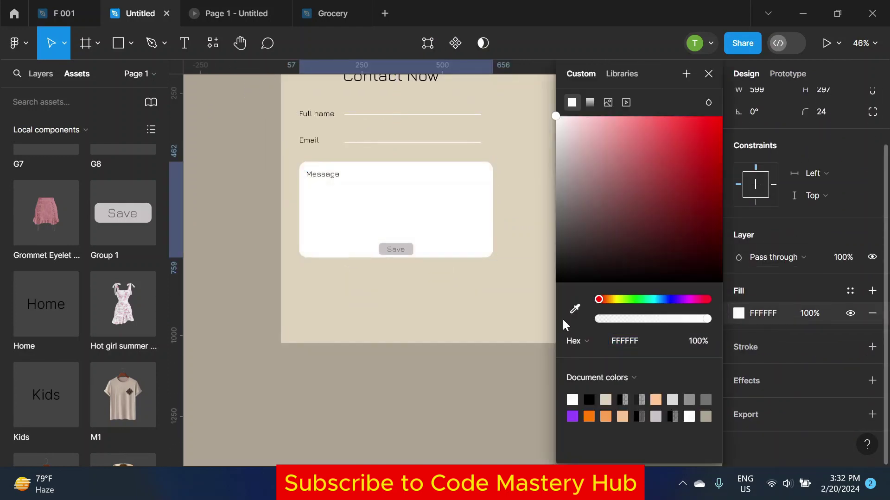
{"action": "left_click", "coordinate": [575, 309]}
{"action": "left_click", "coordinate": [513, 297]}
{"action": "left_click", "coordinate": [263, 249]}
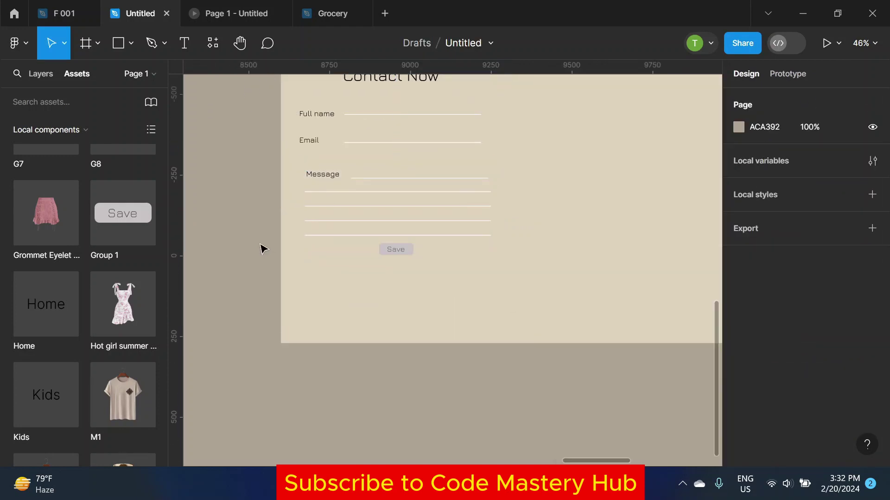
{"action": "left_click", "coordinate": [461, 254]}
{"action": "left_click", "coordinate": [739, 313]}
{"action": "left_click_drag", "start_coordinate": [581, 137], "coordinate": [579, 142]}
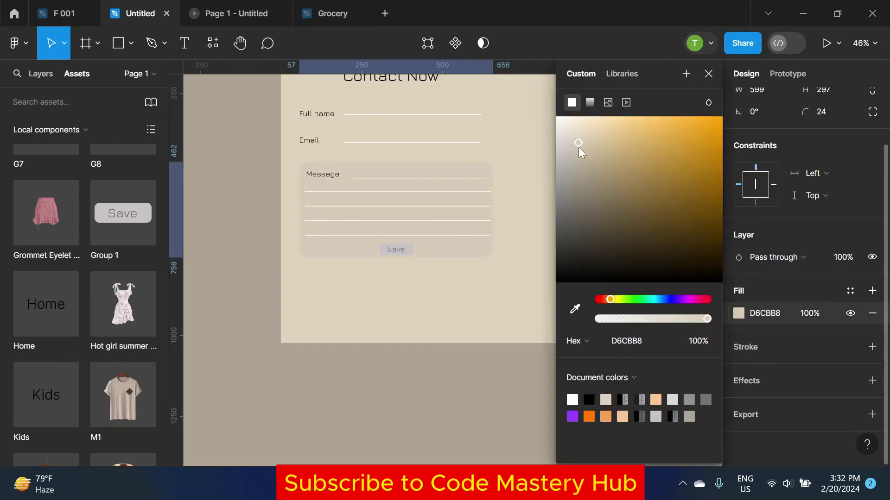
{"action": "left_click", "coordinate": [708, 74]}
{"action": "key", "text": "Escape"}
Step: Check the orange Save hover in the prototype preview, then close the preview tab
{"action": "left_click", "coordinate": [232, 13]}
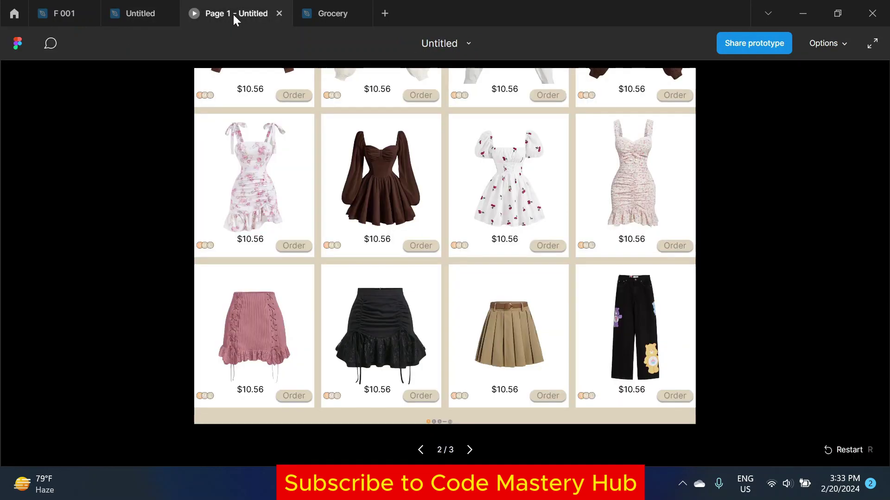
{"action": "left_click", "coordinate": [471, 446]}
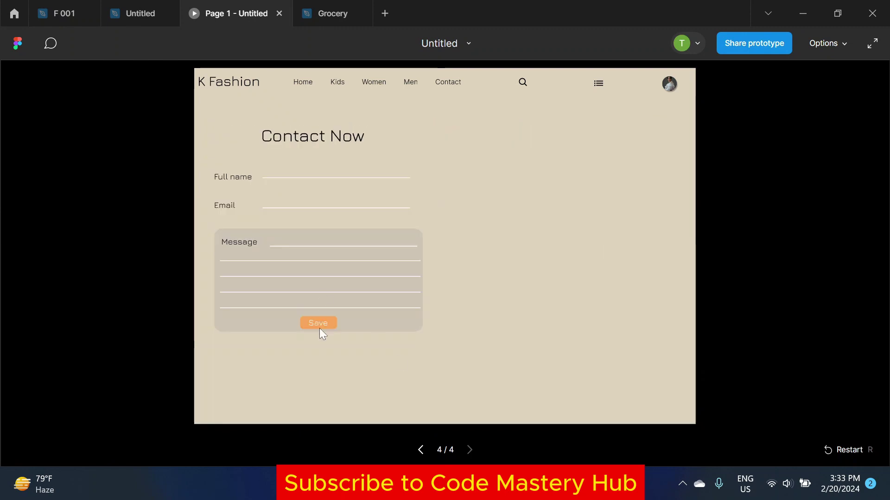
{"action": "left_click", "coordinate": [131, 14]}
{"action": "left_click", "coordinate": [279, 13]}
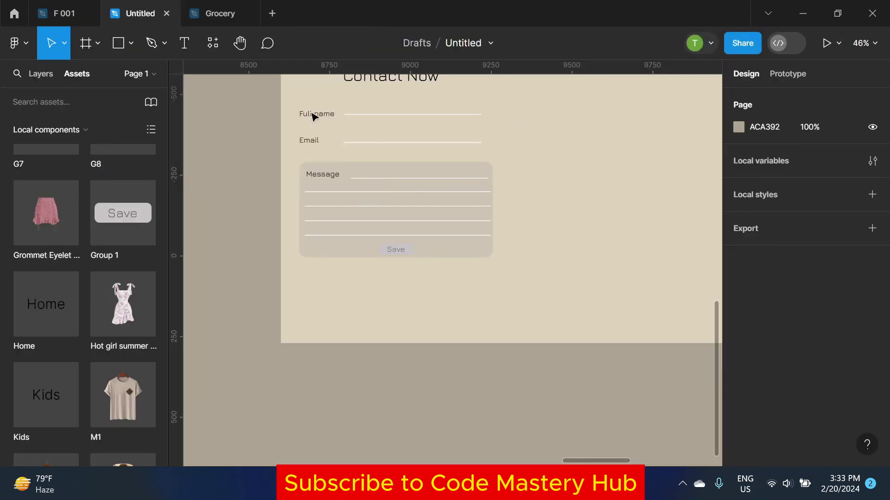
Step: Draw a 164-wide rectangle with 17-px rounded corners below the message box
{"action": "scroll", "coordinate": [405, 245], "scroll_direction": "up", "scroll_amount": 2, "text": "ctrl"}
{"action": "scroll", "coordinate": [403, 220], "scroll_direction": "up", "scroll_amount": 2}
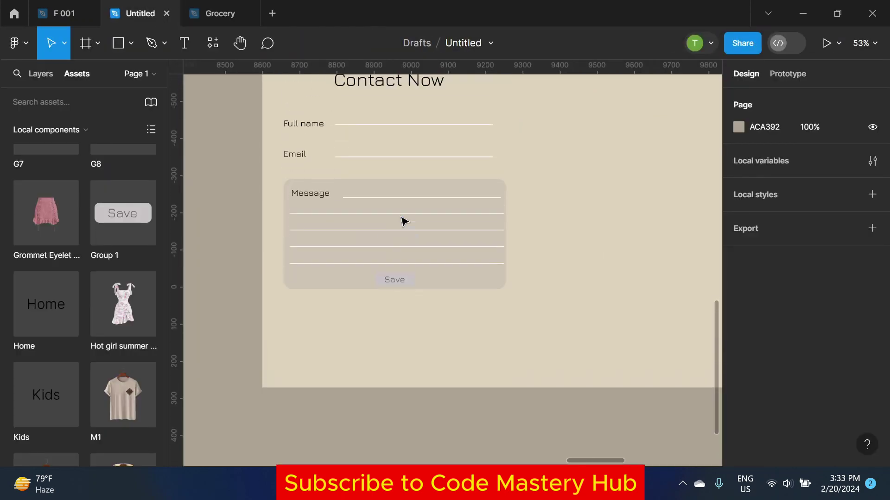
{"action": "scroll", "coordinate": [473, 207], "scroll_direction": "down", "scroll_amount": 3, "text": "ctrl"}
{"action": "scroll", "coordinate": [284, 240], "scroll_direction": "down", "scroll_amount": 1}
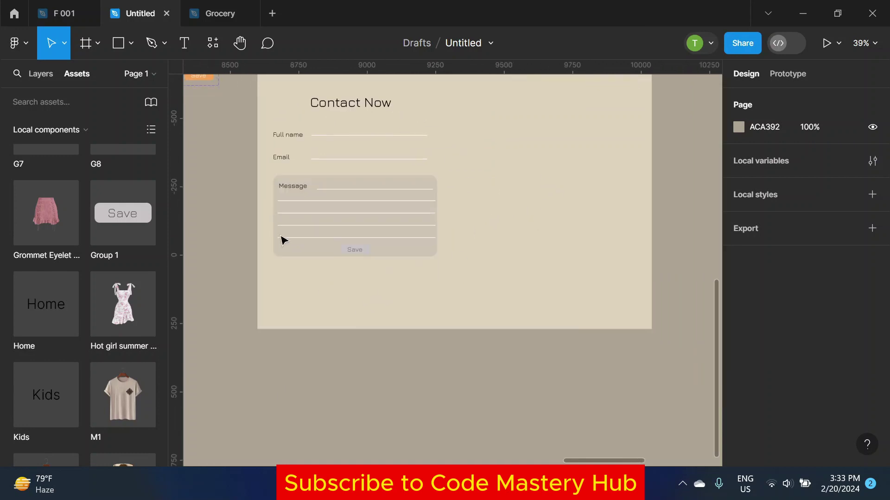
{"action": "left_click", "coordinate": [124, 43]}
{"action": "scroll", "coordinate": [342, 264], "scroll_direction": "up", "scroll_amount": 2, "text": "ctrl"}
{"action": "left_click_drag", "start_coordinate": [313, 268], "coordinate": [397, 290]}
{"action": "scroll", "coordinate": [352, 282], "scroll_direction": "up", "scroll_amount": 3, "text": "ctrl"}
{"action": "scroll", "coordinate": [272, 261], "scroll_direction": "up", "scroll_amount": 3, "text": "ctrl"}
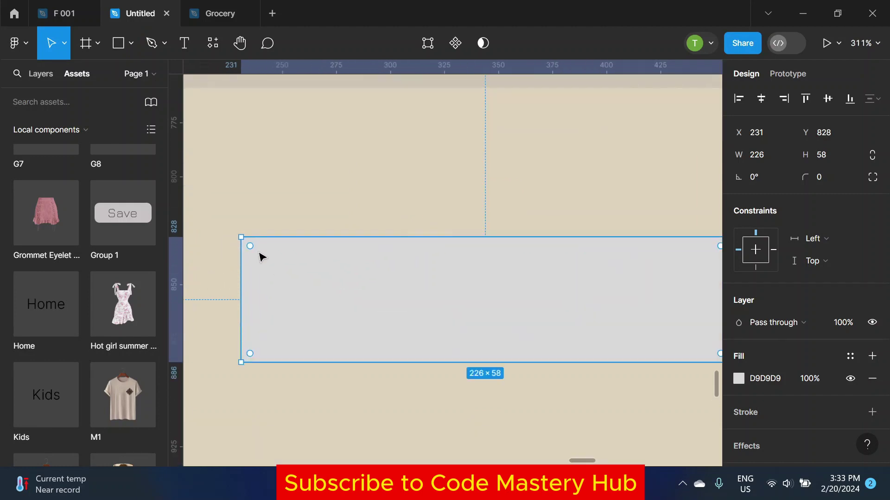
{"action": "mouse_move", "coordinate": [261, 255]}
{"action": "left_mouse_down"}
{"action": "mouse_move", "coordinate": [298, 284]}
{"action": "mouse_move", "coordinate": [266, 269]}
{"action": "mouse_move", "coordinate": [281, 278]}
{"action": "left_mouse_up"}
{"action": "scroll", "coordinate": [296, 283], "scroll_direction": "down", "scroll_amount": 2, "text": "ctrl"}
{"action": "left_click_drag", "start_coordinate": [616, 292], "coordinate": [521, 292]}
Step: Add centred 'Contact' text on the rectangle, faded to 29% opacity
{"action": "key", "text": "t"}
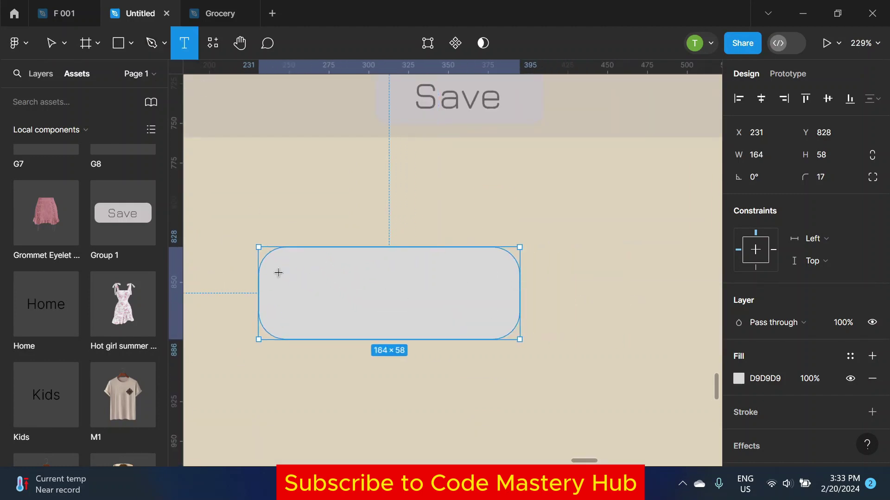
{"action": "left_click", "coordinate": [286, 297]}
{"action": "type", "text": "Contact"}
{"action": "key", "text": "Escape"}
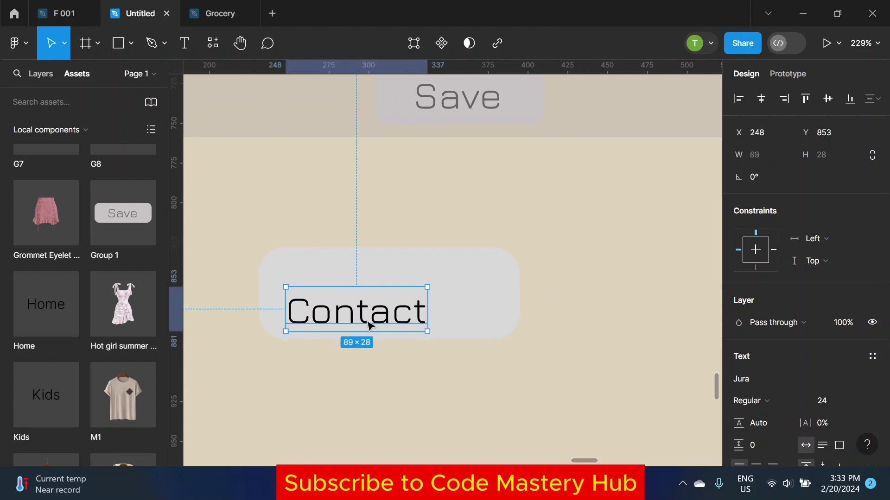
{"action": "left_click_drag", "start_coordinate": [367, 320], "coordinate": [399, 304]}
{"action": "left_click", "coordinate": [429, 260], "text": "shift"}
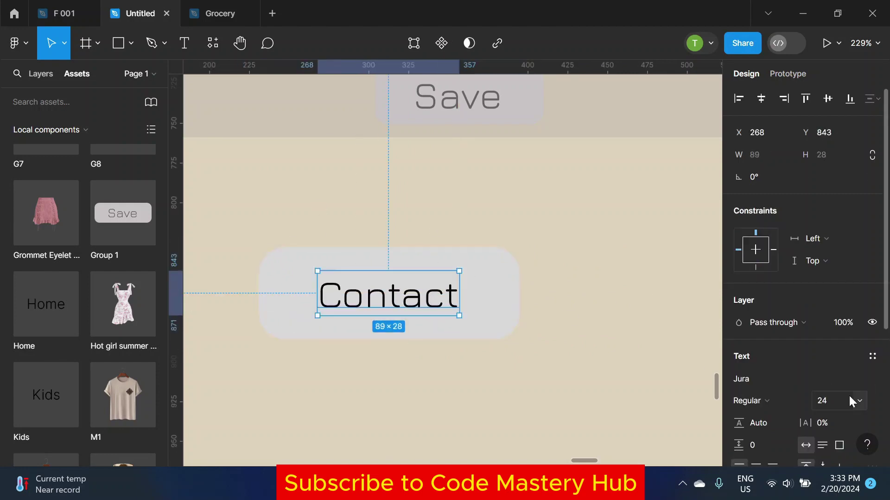
{"action": "scroll", "coordinate": [854, 397], "scroll_direction": "down", "scroll_amount": 5}
{"action": "left_click", "coordinate": [738, 315]}
{"action": "left_click_drag", "start_coordinate": [705, 319], "coordinate": [630, 318]}
{"action": "left_click", "coordinate": [510, 325]}
Step: Darken the button rectangle's fill to B5B5B5
{"action": "left_click", "coordinate": [739, 312]}
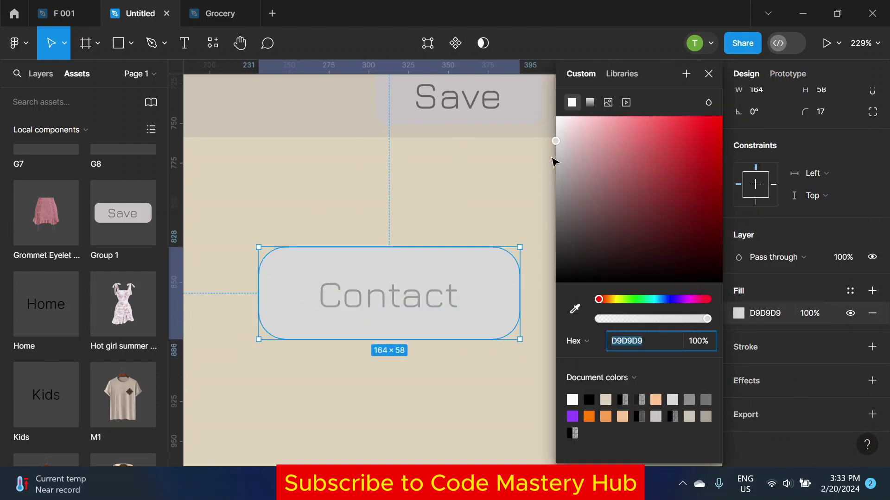
{"action": "mouse_move", "coordinate": [556, 140]}
{"action": "left_mouse_down"}
{"action": "mouse_move", "coordinate": [556, 174]}
{"action": "mouse_move", "coordinate": [556, 164]}
{"action": "left_mouse_up"}
{"action": "left_click", "coordinate": [708, 73]}
{"action": "scroll", "coordinate": [661, 363], "scroll_direction": "down", "scroll_amount": 5}
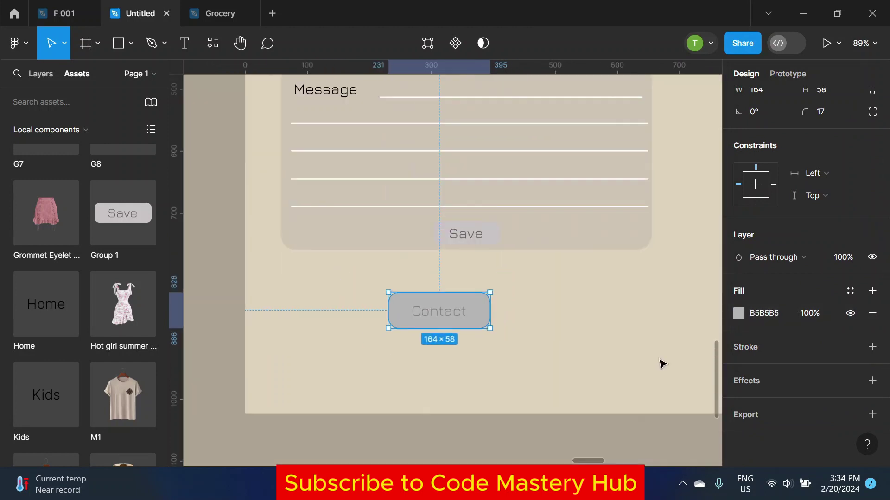
{"action": "scroll", "coordinate": [530, 334], "scroll_direction": "down", "scroll_amount": 3}
{"action": "key", "text": "Escape"}
Step: Change the Contact button fill to beige C7C0B4 from the document colours
{"action": "scroll", "coordinate": [510, 315], "scroll_direction": "up", "scroll_amount": 2}
{"action": "scroll", "coordinate": [424, 323], "scroll_direction": "up", "scroll_amount": 3}
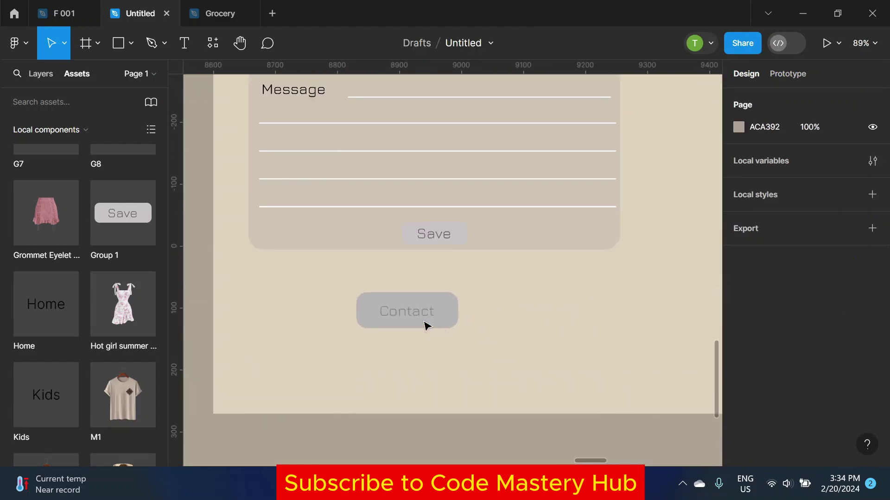
{"action": "scroll", "coordinate": [425, 324], "scroll_direction": "up", "scroll_amount": 3}
{"action": "left_click", "coordinate": [431, 306]}
{"action": "left_click", "coordinate": [490, 310], "text": "shift"}
{"action": "left_click", "coordinate": [737, 377]}
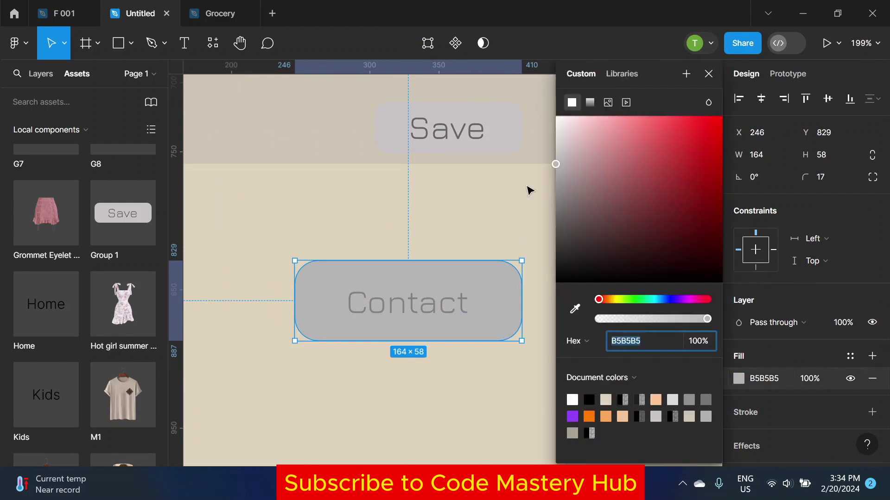
{"action": "mouse_move", "coordinate": [559, 186]}
{"action": "left_mouse_down"}
{"action": "mouse_move", "coordinate": [566, 179]}
{"action": "mouse_move", "coordinate": [556, 161]}
{"action": "mouse_move", "coordinate": [556, 179]}
{"action": "mouse_move", "coordinate": [577, 148]}
{"action": "left_mouse_up"}
{"action": "left_click", "coordinate": [656, 400]}
{"action": "left_click", "coordinate": [606, 400]}
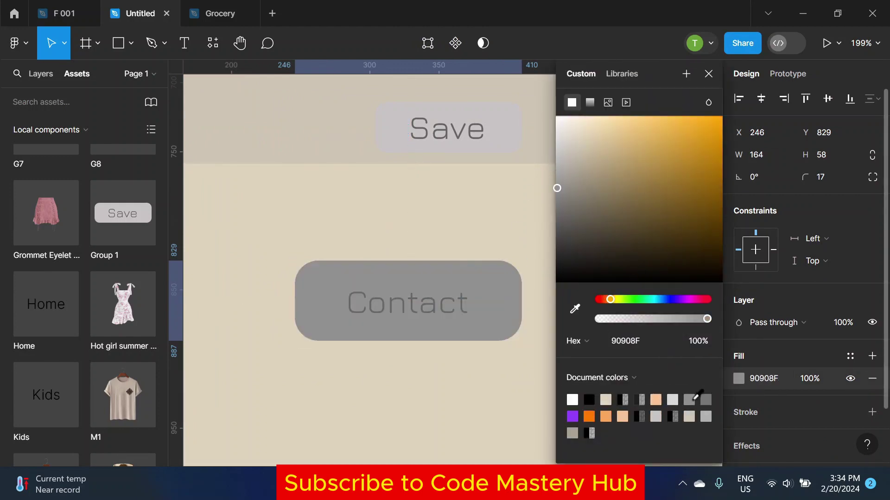
{"action": "left_click", "coordinate": [709, 73]}
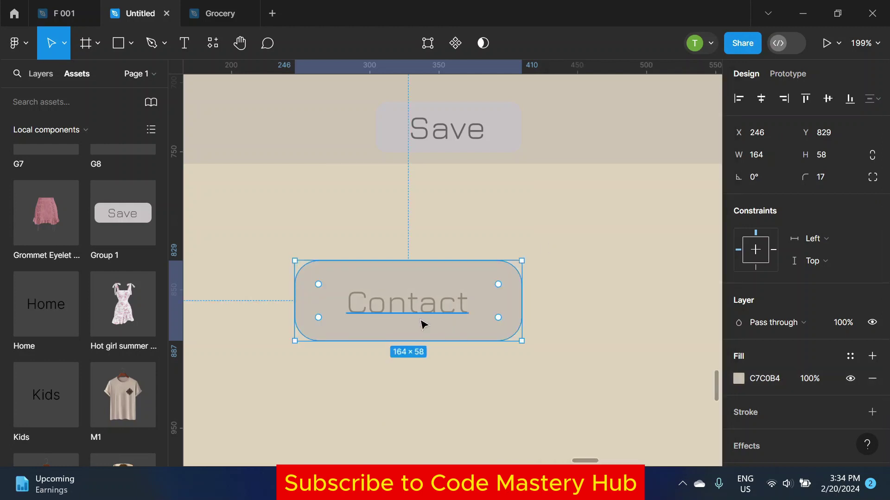
Step: Group the rectangle and Contact text and add a soft 37% drop shadow
{"action": "left_click", "coordinate": [410, 296], "text": "shift"}
{"action": "right_click", "coordinate": [410, 297]}
{"action": "left_click", "coordinate": [439, 210]}
{"action": "scroll", "coordinate": [807, 278], "scroll_direction": "down", "scroll_amount": 5}
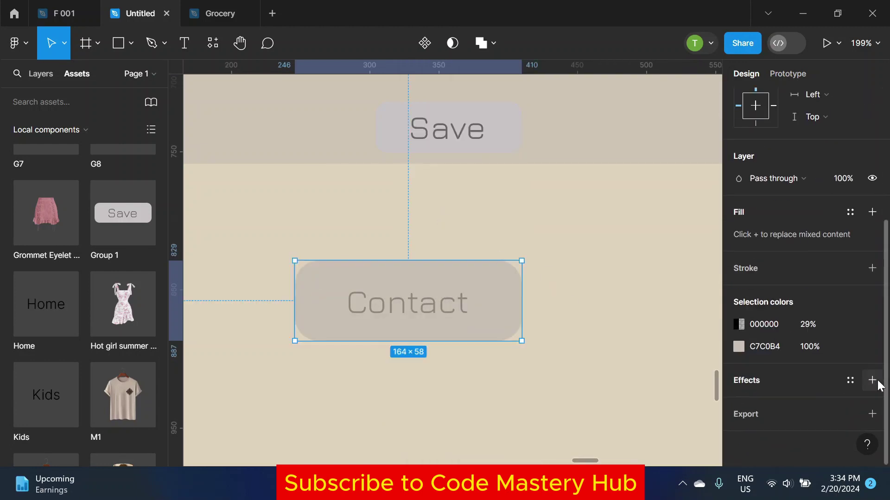
{"action": "left_click", "coordinate": [872, 378]}
{"action": "left_click", "coordinate": [740, 403]}
{"action": "left_click_drag", "start_coordinate": [640, 360], "coordinate": [632, 361]}
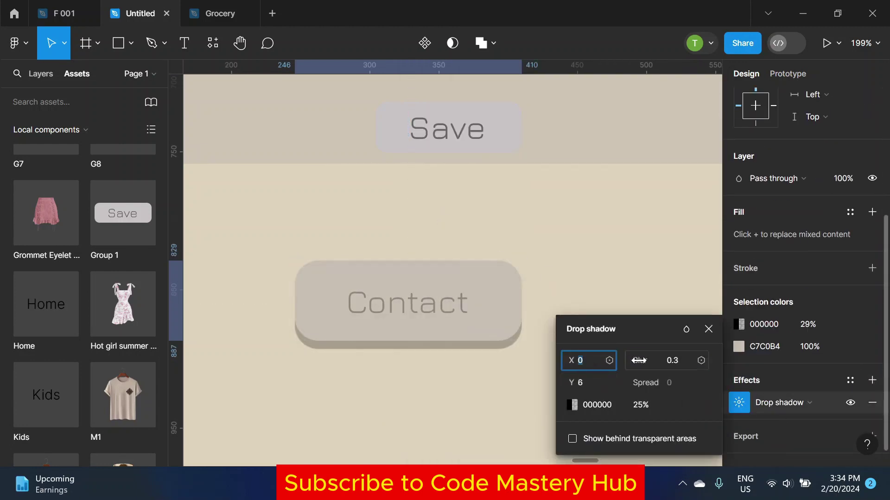
{"action": "left_click_drag", "start_coordinate": [575, 383], "coordinate": [568, 382]}
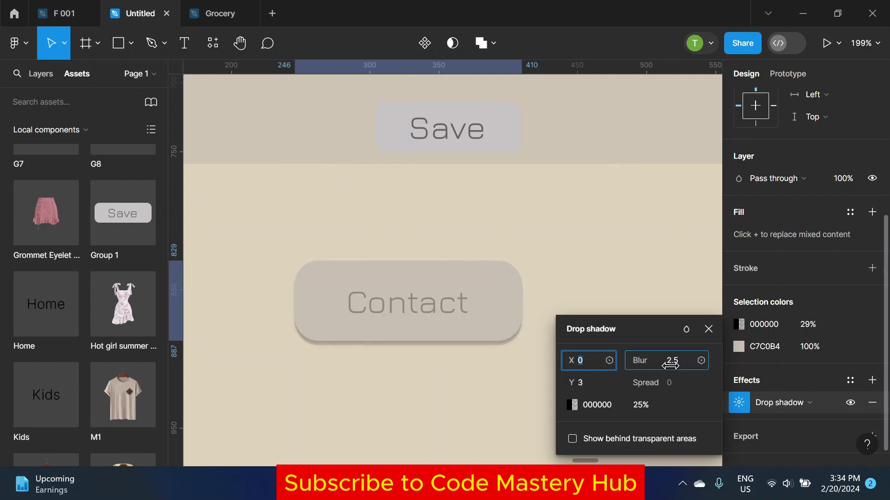
{"action": "mouse_move", "coordinate": [638, 410]}
{"action": "left_mouse_down"}
{"action": "mouse_move", "coordinate": [621, 404]}
{"action": "mouse_move", "coordinate": [646, 404]}
{"action": "left_mouse_up"}
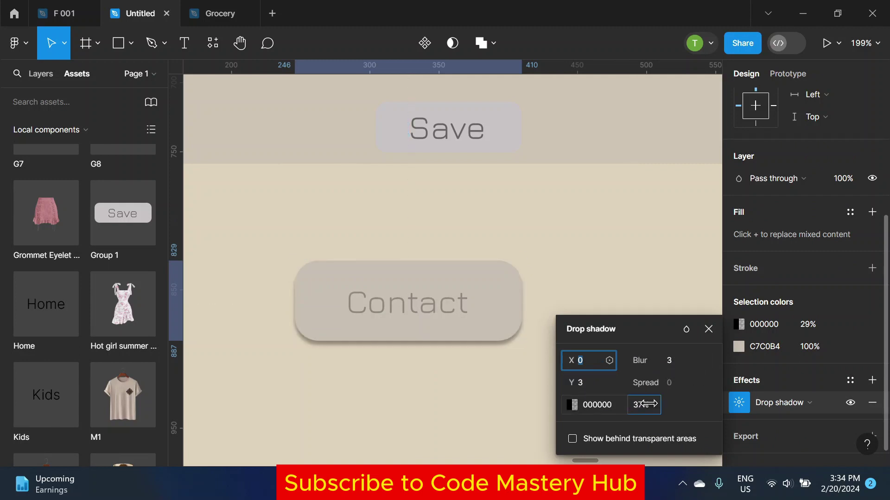
{"action": "left_click", "coordinate": [709, 329]}
{"action": "scroll", "coordinate": [603, 354], "scroll_direction": "down", "scroll_amount": 5, "text": "ctrl"}
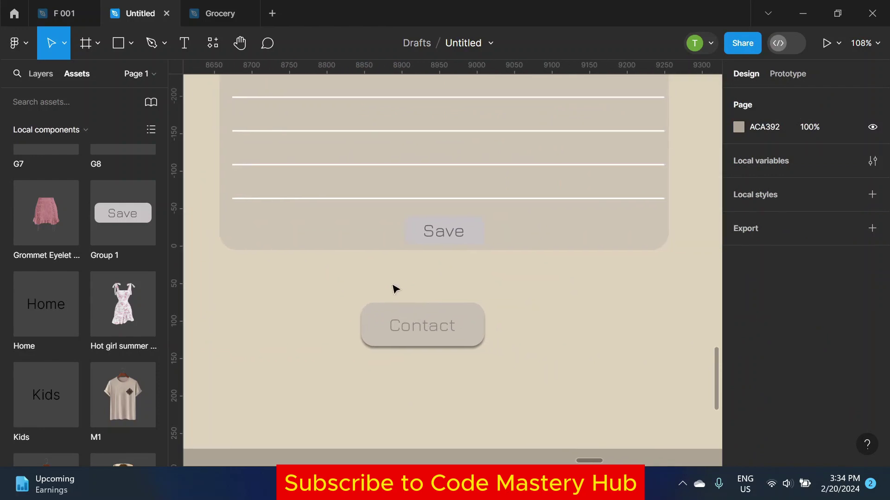
Step: Add a variant to the Contact button and name its property values hover and Inactive
{"action": "left_click", "coordinate": [423, 49]}
{"action": "type", "text": "ho"}
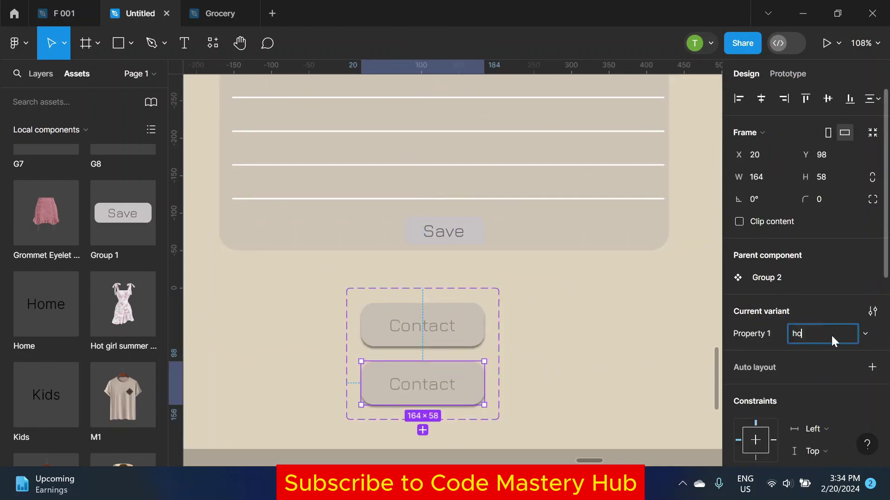
{"action": "type", "text": "ver"}
{"action": "left_click", "coordinate": [462, 327]}
{"action": "left_click", "coordinate": [848, 333]}
{"action": "type", "text": "Inactive"}
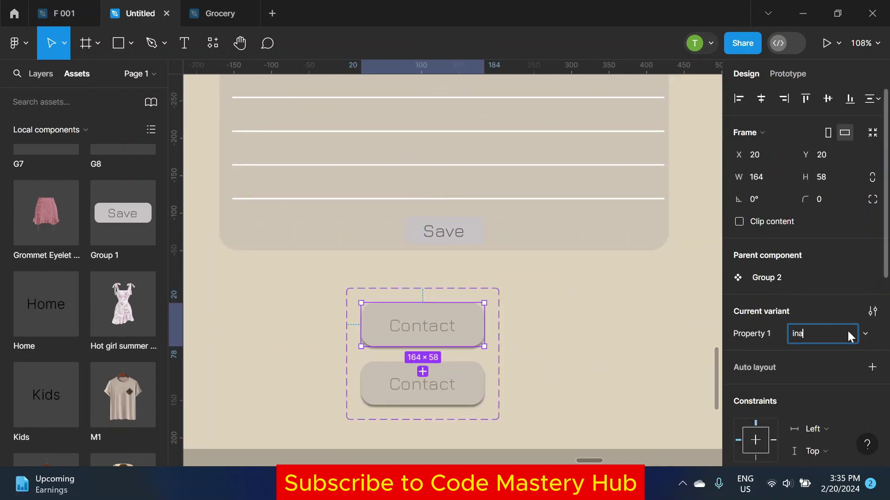
{"action": "key", "text": "Return"}
Step: Fill the hover Contact variant with orange
{"action": "left_click", "coordinate": [463, 385]}
{"action": "scroll", "coordinate": [740, 340], "scroll_direction": "down", "scroll_amount": 5}
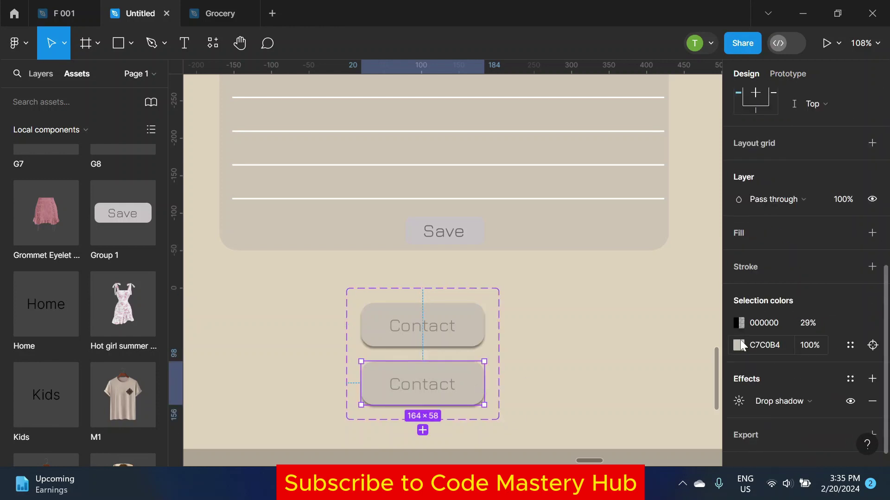
{"action": "left_click", "coordinate": [738, 344]}
{"action": "left_click", "coordinate": [612, 406]}
{"action": "left_click", "coordinate": [713, 77]}
Step: Add a prototype interaction linking the Inactive variant to the hover variant on hover
{"action": "left_click", "coordinate": [420, 324]}
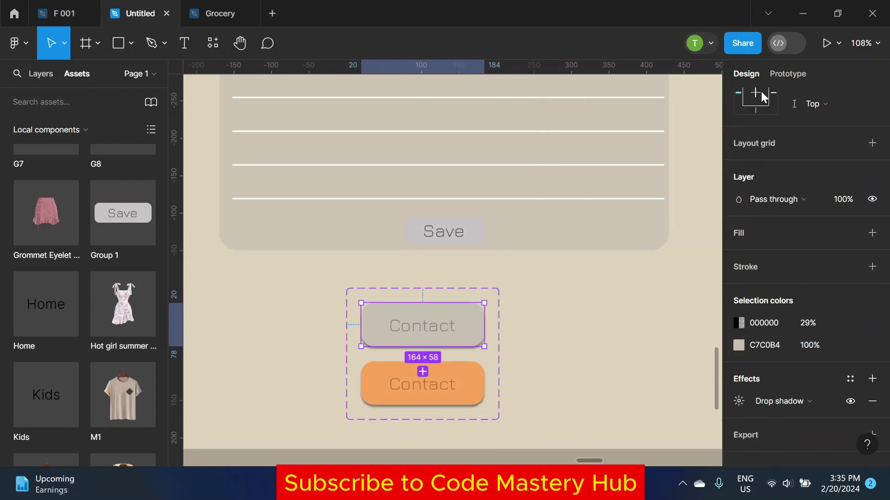
{"action": "key", "text": "alt+9"}
{"action": "scroll", "coordinate": [417, 316], "scroll_direction": "up", "scroll_amount": 5, "text": "ctrl"}
{"action": "left_click_drag", "start_coordinate": [437, 338], "coordinate": [436, 384]}
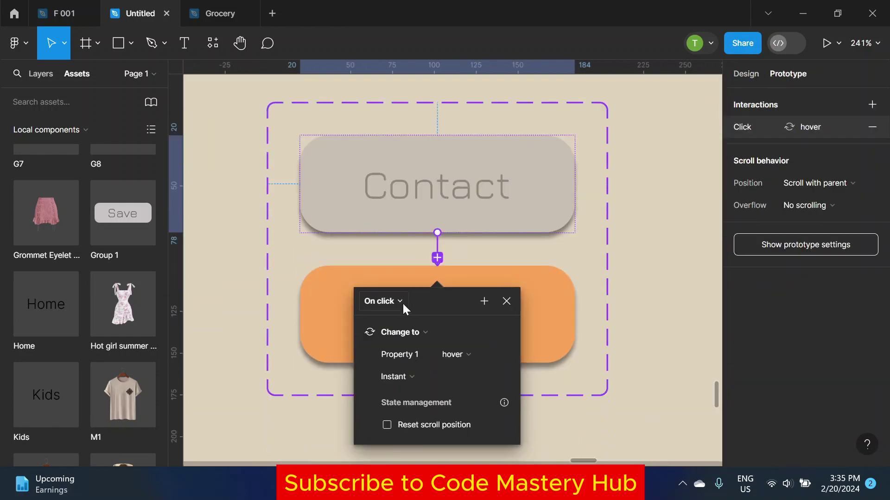
{"action": "left_click", "coordinate": [378, 301]}
{"action": "left_click", "coordinate": [390, 320]}
{"action": "key", "text": "Escape"}
{"action": "scroll", "coordinate": [512, 304], "scroll_direction": "down", "scroll_amount": 5, "text": "ctrl"}
{"action": "scroll", "coordinate": [463, 278], "scroll_direction": "down", "scroll_amount": 5, "text": "ctrl"}
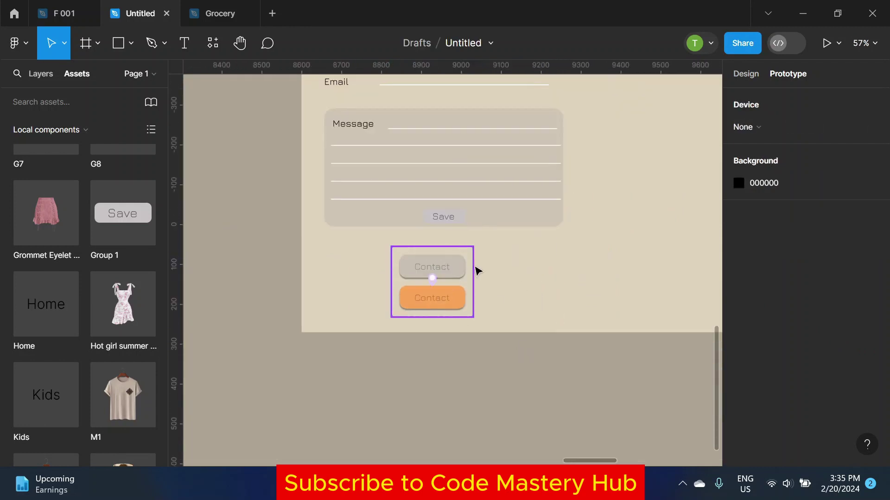
Step: Move the Contact variants outside the page frame and line them up beside Group 1
{"action": "left_click_drag", "start_coordinate": [472, 269], "coordinate": [229, 106]}
{"action": "scroll", "coordinate": [221, 368], "scroll_direction": "up", "scroll_amount": 5}
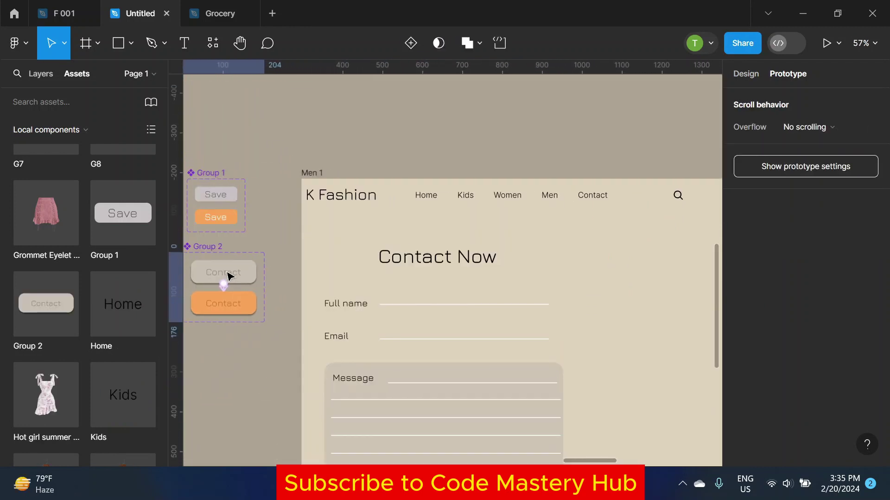
{"action": "left_click_drag", "start_coordinate": [222, 368], "coordinate": [224, 290]}
Step: Place a Contact component instance from Assets below the message box in Men 1
{"action": "scroll", "coordinate": [521, 207], "scroll_direction": "down", "scroll_amount": 5, "text": "ctrl"}
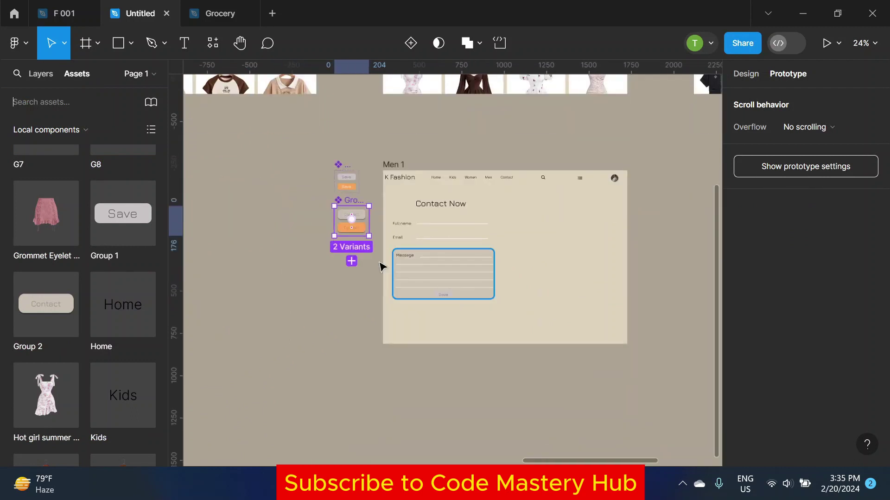
{"action": "mouse_move", "coordinate": [46, 307]}
{"action": "left_mouse_down"}
{"action": "mouse_move", "coordinate": [461, 320]}
{"action": "mouse_move", "coordinate": [423, 324]}
{"action": "left_mouse_up"}
{"action": "scroll", "coordinate": [460, 320], "scroll_direction": "up", "scroll_amount": 5, "text": "ctrl"}
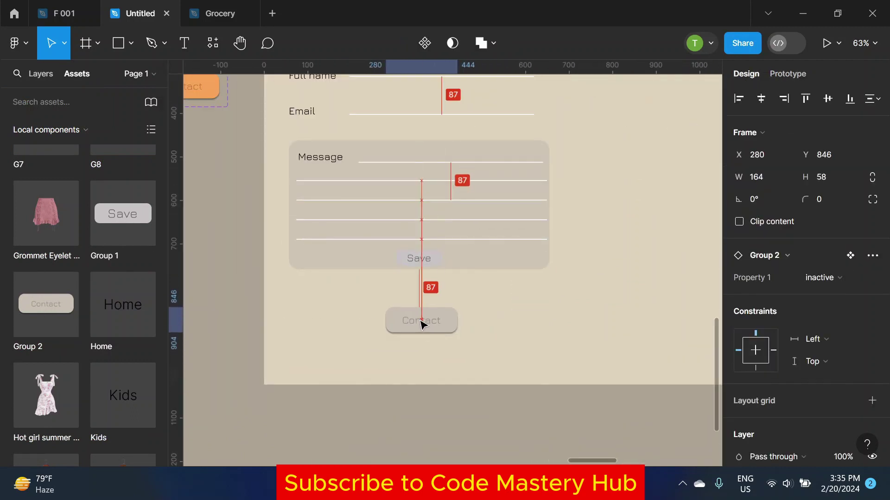
{"action": "left_click", "coordinate": [258, 283]}
{"action": "scroll", "coordinate": [258, 282], "scroll_direction": "down", "scroll_amount": 3}
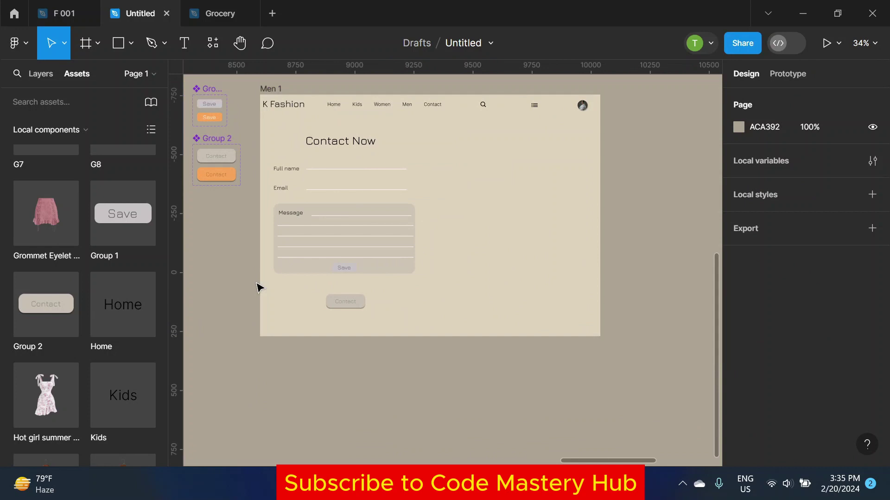
Step: Alt-drag a copy of the pink-dress model photo into Men 1's right side
{"action": "left_click_drag", "start_coordinate": [459, 371], "coordinate": [435, 386]}
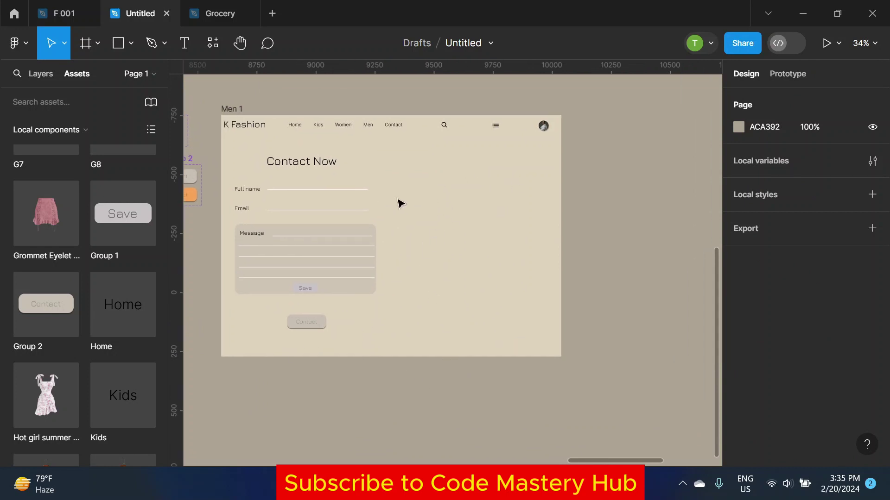
{"action": "scroll", "coordinate": [477, 242], "scroll_direction": "down", "scroll_amount": 3}
{"action": "scroll", "coordinate": [442, 243], "scroll_direction": "down", "scroll_amount": 3}
{"action": "left_click_drag", "start_coordinate": [339, 205], "coordinate": [429, 245]}
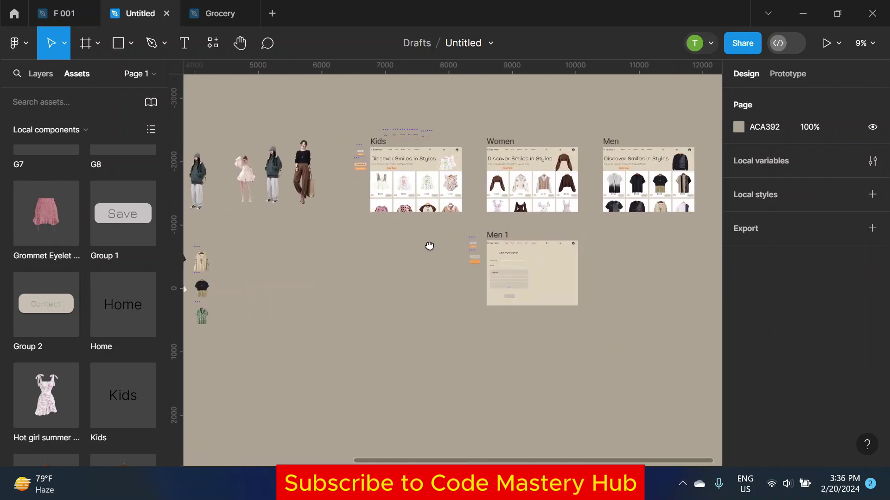
{"action": "mouse_move", "coordinate": [245, 181]}
{"action": "left_mouse_down"}
{"action": "mouse_move", "coordinate": [304, 264]}
{"action": "mouse_move", "coordinate": [559, 275]}
{"action": "left_mouse_up"}
{"action": "scroll", "coordinate": [559, 275], "scroll_direction": "up", "scroll_amount": 5}
{"action": "scroll", "coordinate": [556, 271], "scroll_direction": "up", "scroll_amount": 2}
Step: Enlarge the model photo to 801×1201 and shift it up on the page
{"action": "scroll", "coordinate": [554, 268], "scroll_direction": "down", "scroll_amount": 2}
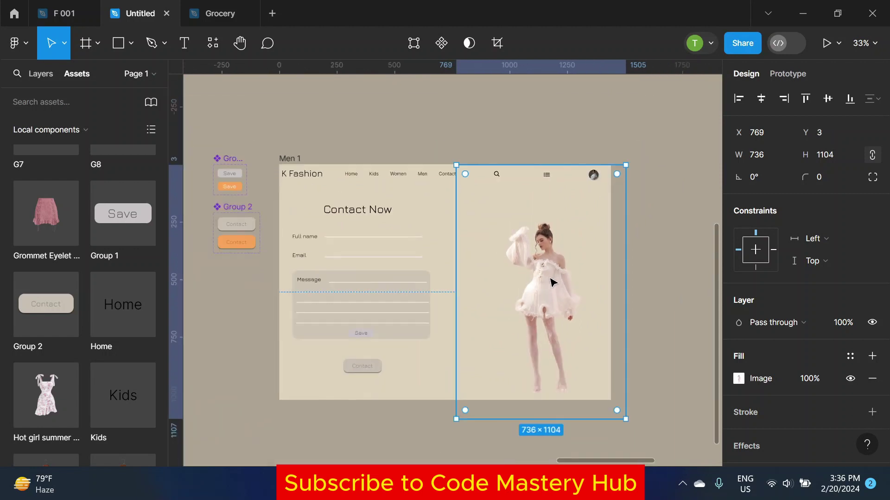
{"action": "left_click_drag", "start_coordinate": [624, 417], "coordinate": [640, 440]}
{"action": "left_click_drag", "start_coordinate": [542, 292], "coordinate": [545, 276]}
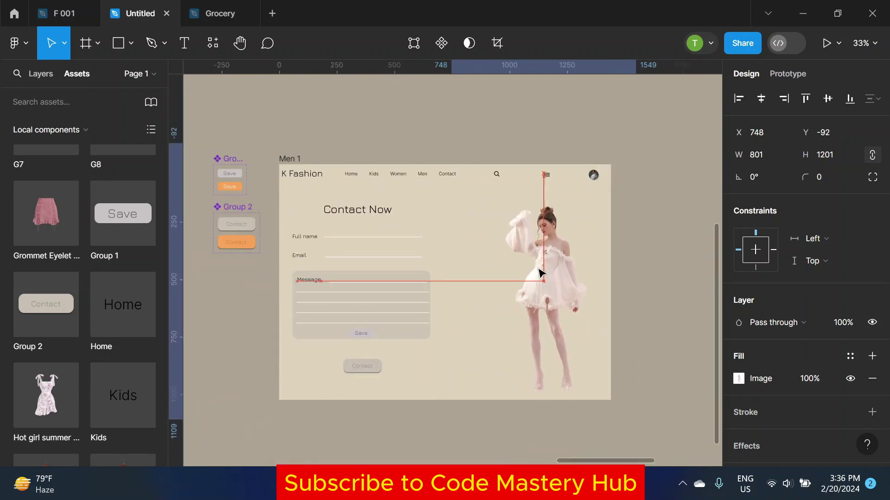
{"action": "left_click", "coordinate": [225, 295]}
{"action": "scroll", "coordinate": [510, 254], "scroll_direction": "up", "scroll_amount": 3}
Step: Replace the first text attempt with a 'Based in' line beside the photo
{"action": "key", "text": "t"}
{"action": "scroll", "coordinate": [453, 256], "scroll_direction": "up", "scroll_amount": 2}
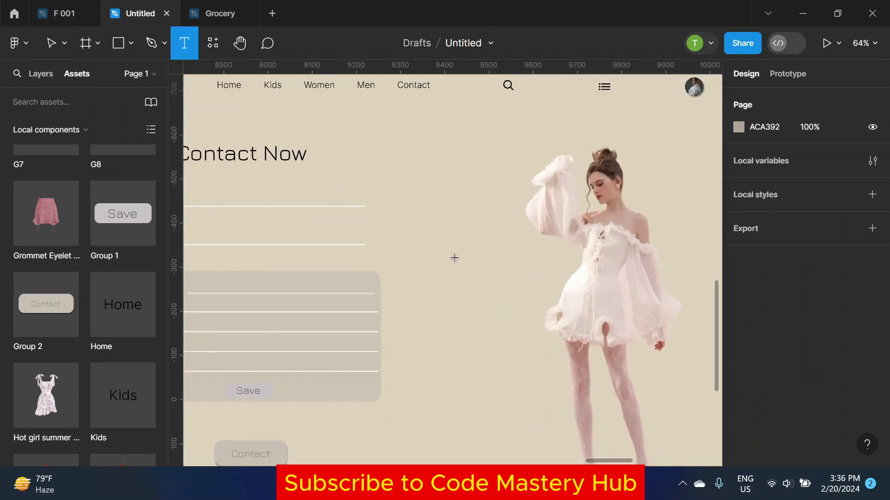
{"action": "left_click", "coordinate": [444, 257]}
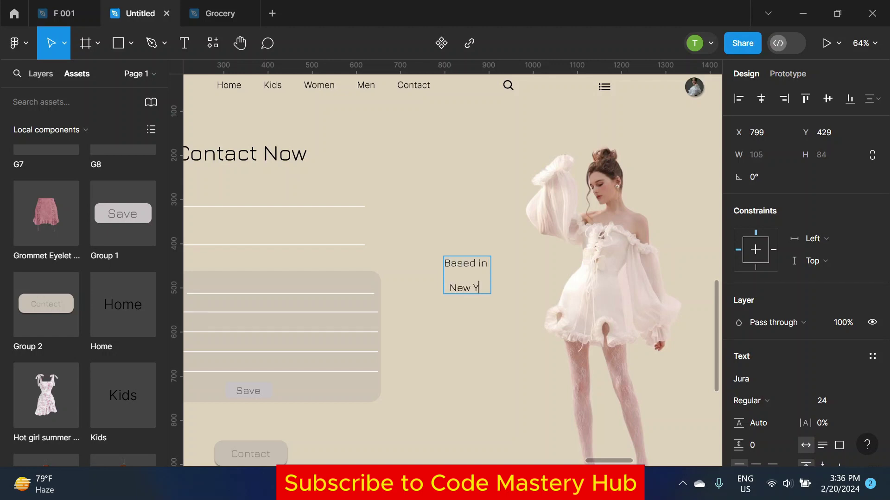
{"action": "key", "text": "Escape"}
{"action": "key", "text": "Delete"}
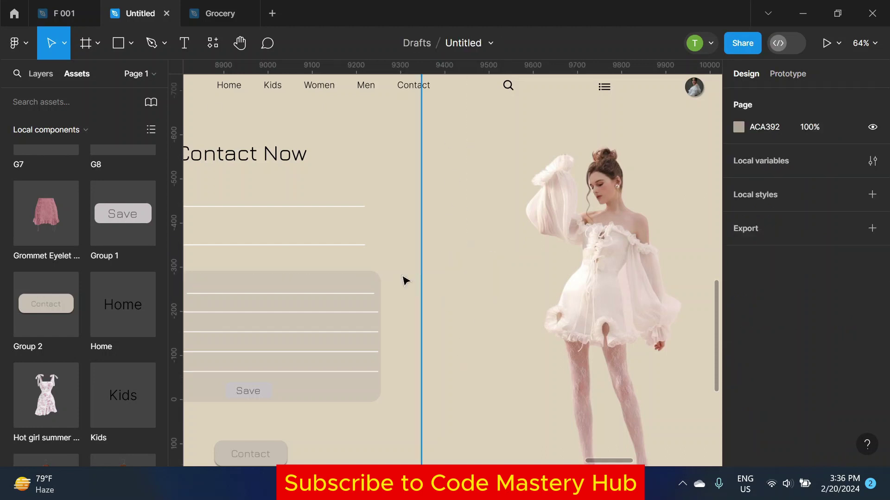
{"action": "key", "text": "t"}
{"action": "left_click", "coordinate": [471, 278]}
{"action": "type", "text": "Based ib"}
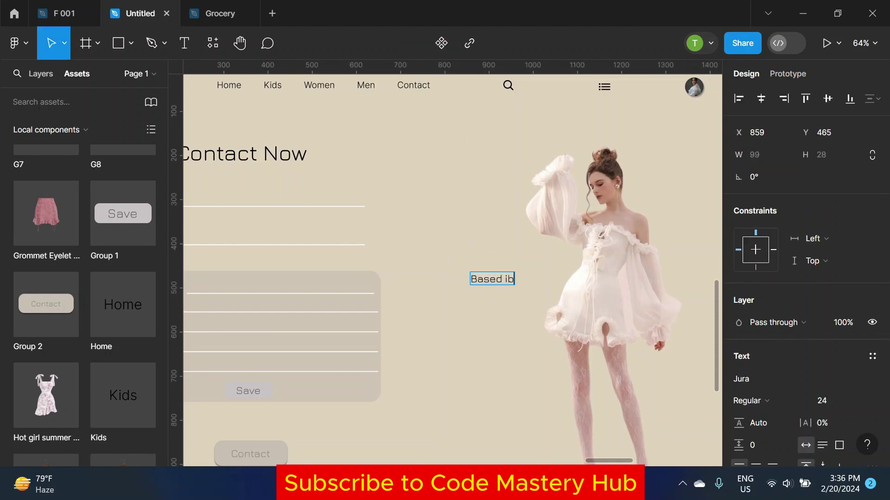
{"action": "type", "text": "n"}
{"action": "key", "text": "Escape"}
{"action": "left_click_drag", "start_coordinate": [493, 280], "coordinate": [493, 276]}
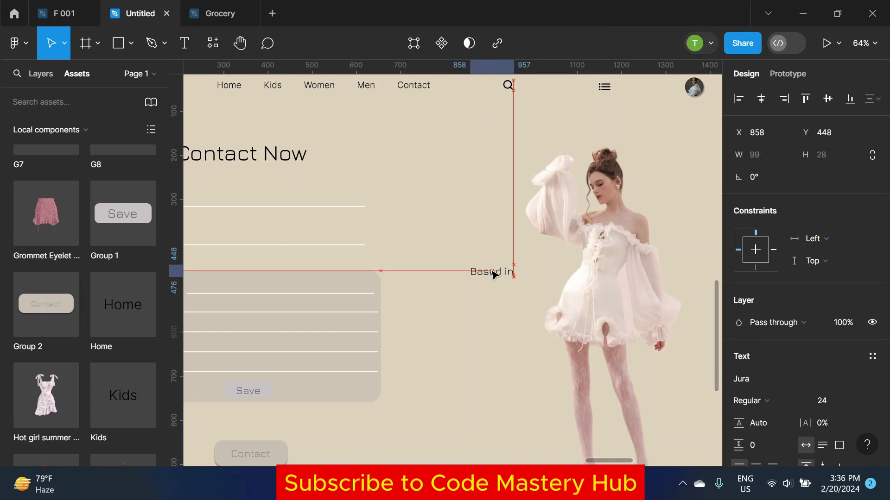
Step: Add a 'New York City' text line centred under 'Based in'
{"action": "key", "text": "t"}
{"action": "left_click", "coordinate": [461, 297]}
{"action": "type", "text": "New York City"}
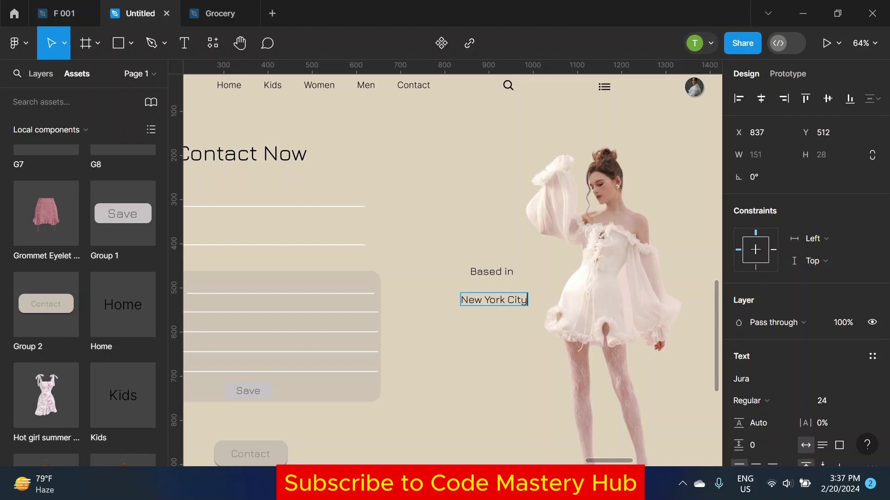
{"action": "key", "text": "Escape"}
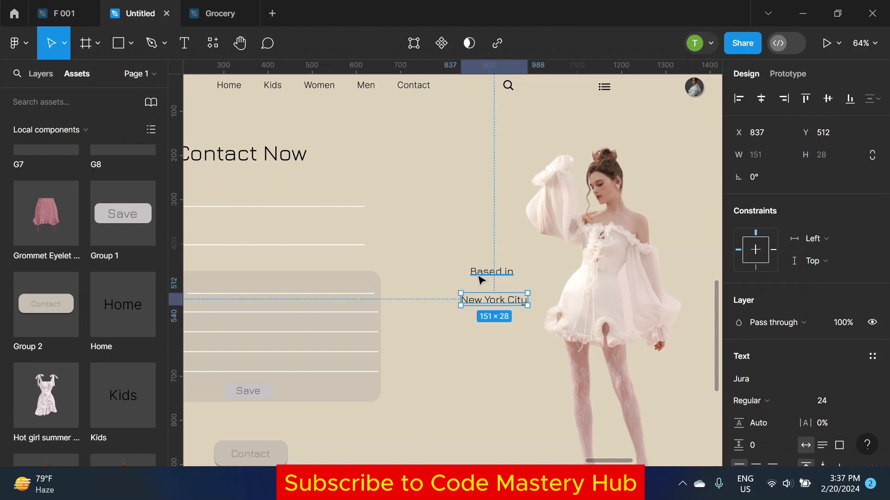
{"action": "left_click_drag", "start_coordinate": [492, 300], "coordinate": [491, 294]}
{"action": "left_click", "coordinate": [477, 334]}
Step: Draw an 8×8 ellipse dot left of 'Based in' and fill it orange F9A558
{"action": "left_click", "coordinate": [132, 43]}
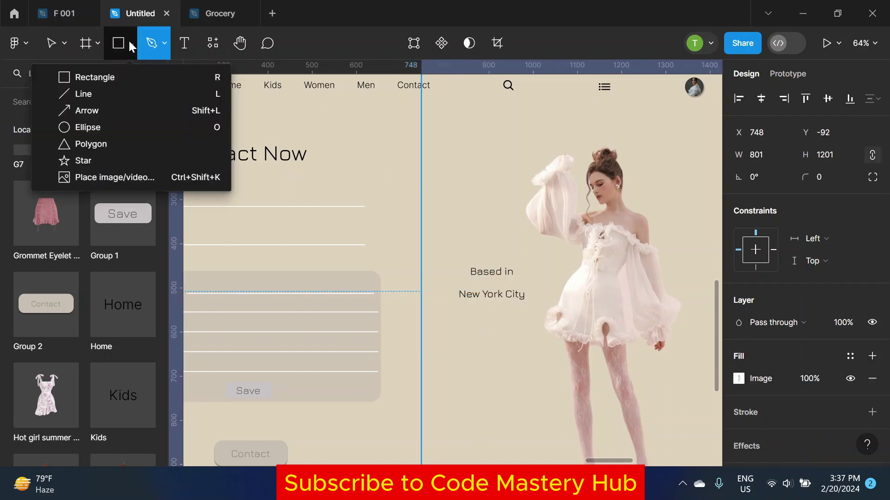
{"action": "left_click", "coordinate": [104, 123]}
{"action": "scroll", "coordinate": [453, 276], "scroll_direction": "up", "scroll_amount": 5}
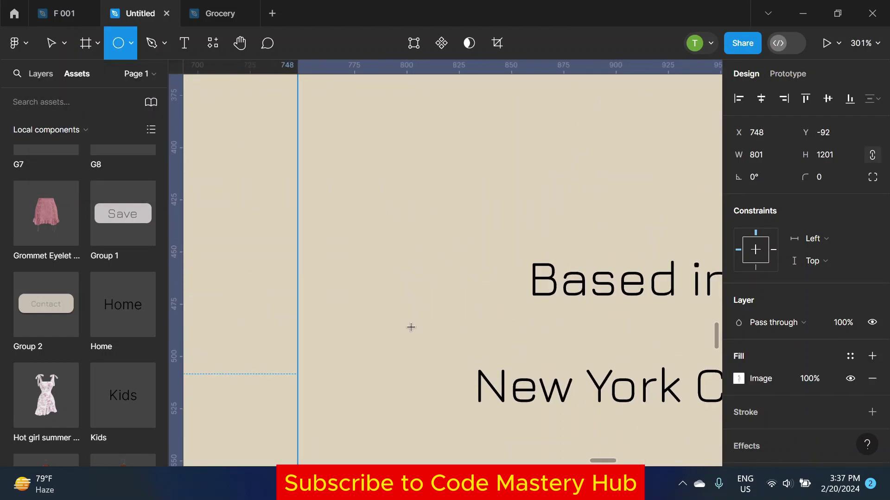
{"action": "left_click_drag", "start_coordinate": [417, 269], "coordinate": [434, 286]}
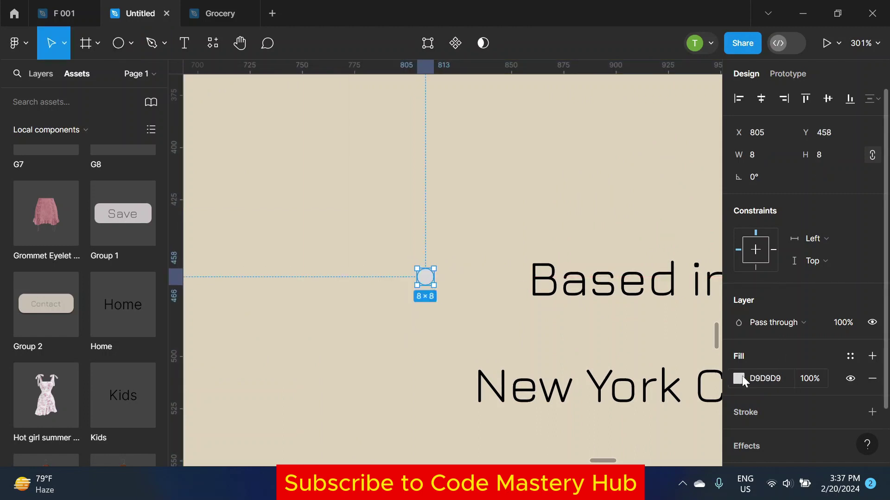
{"action": "left_click", "coordinate": [739, 379]}
{"action": "left_click", "coordinate": [596, 416]}
{"action": "key", "text": "Escape"}
{"action": "scroll", "coordinate": [401, 207], "scroll_direction": "down", "scroll_amount": 5}
{"action": "scroll", "coordinate": [401, 206], "scroll_direction": "down", "scroll_amount": 5}
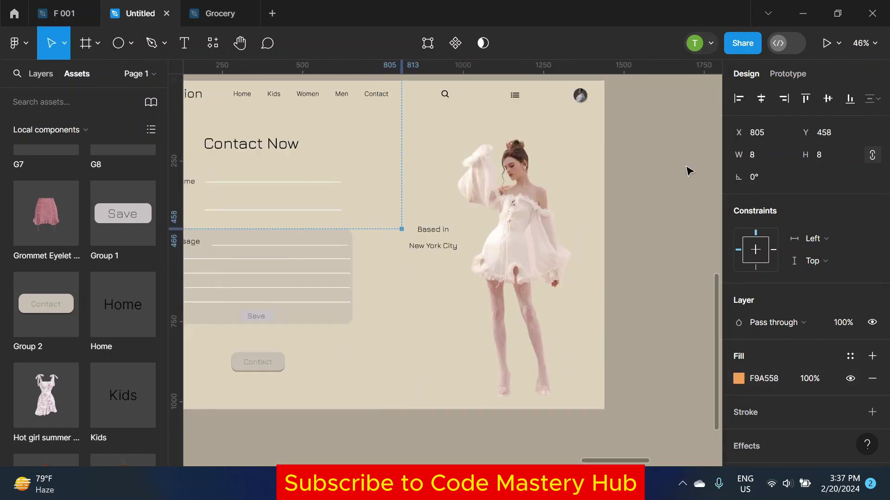
{"action": "left_click", "coordinate": [690, 172]}
Step: Nudge the 'New York City' text closer under 'Based in'
{"action": "left_click", "coordinate": [432, 246]}
{"action": "scroll", "coordinate": [433, 248], "scroll_direction": "up", "scroll_amount": 5}
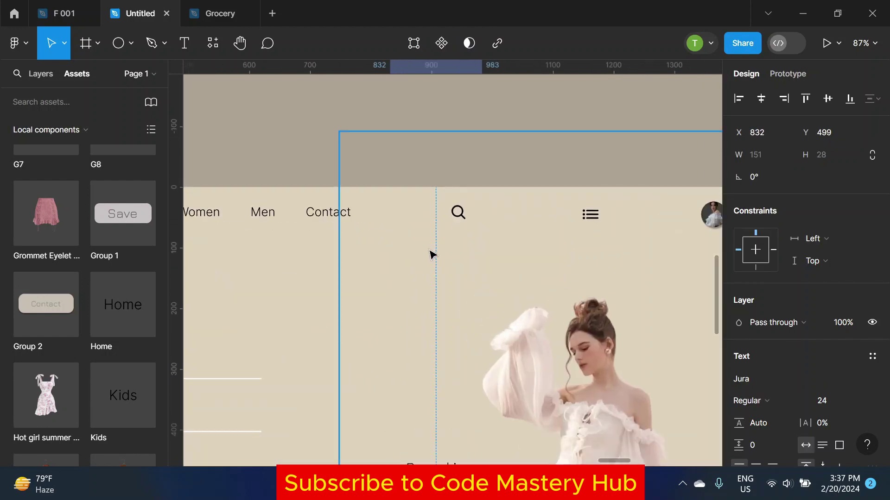
{"action": "left_click_drag", "start_coordinate": [433, 316], "coordinate": [432, 305]}
{"action": "scroll", "coordinate": [431, 305], "scroll_direction": "down", "scroll_amount": 2}
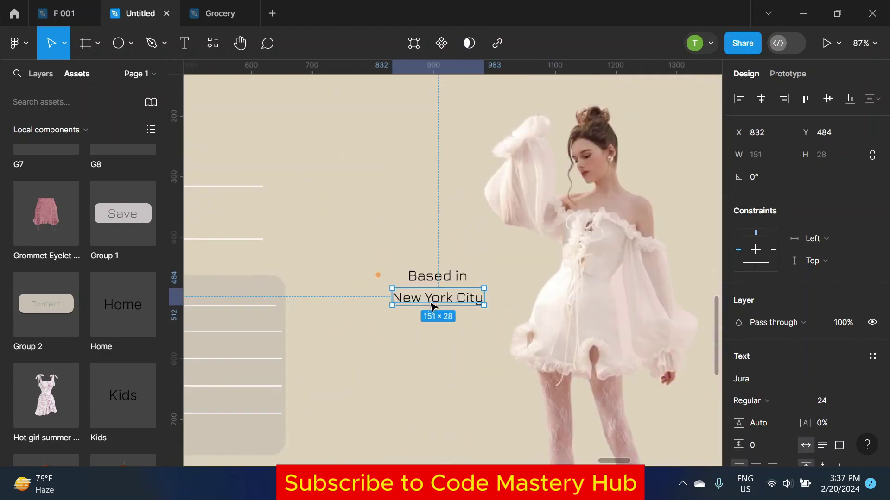
{"action": "scroll", "coordinate": [431, 305], "scroll_direction": "down", "scroll_amount": 3}
{"action": "left_click", "coordinate": [679, 188]}
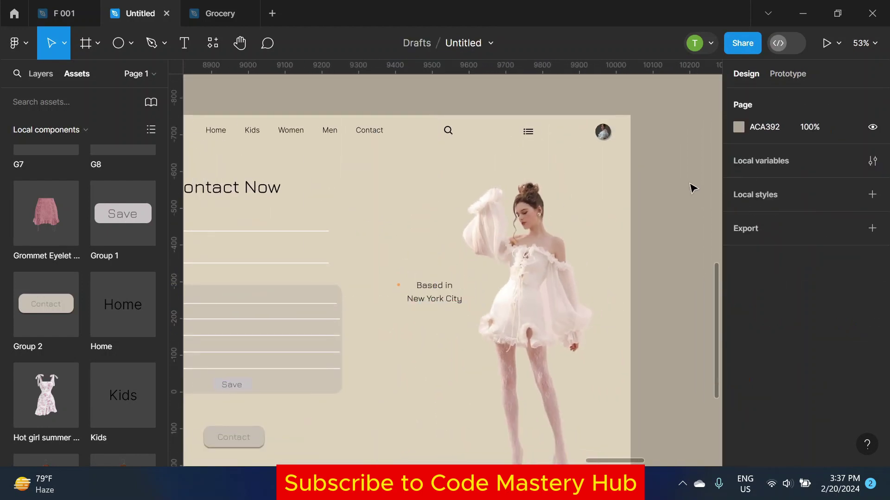
Step: Alt-drag a copy of the orange dot to sit below 'New York City'
{"action": "left_click", "coordinate": [398, 285]}
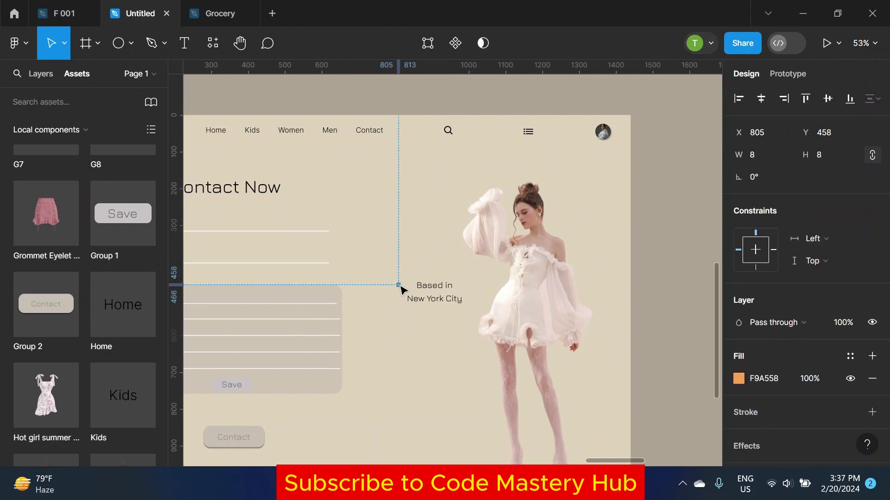
{"action": "left_click_drag", "start_coordinate": [400, 289], "coordinate": [399, 320]}
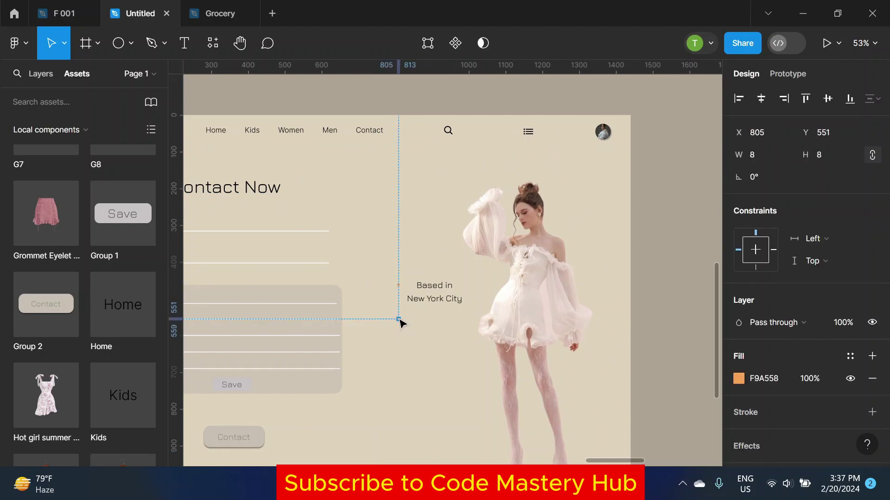
{"action": "left_click_drag", "start_coordinate": [400, 330], "coordinate": [399, 327]}
{"action": "left_click", "coordinate": [396, 353]}
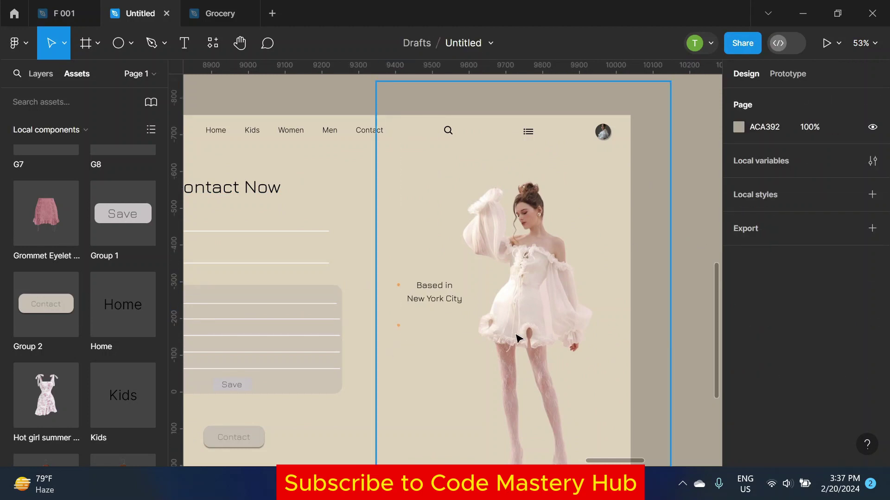
Step: Add a 'Contact' text line aligned with the second orange dot
{"action": "scroll", "coordinate": [462, 347], "scroll_direction": "up", "scroll_amount": 3}
{"action": "left_click", "coordinate": [386, 320]}
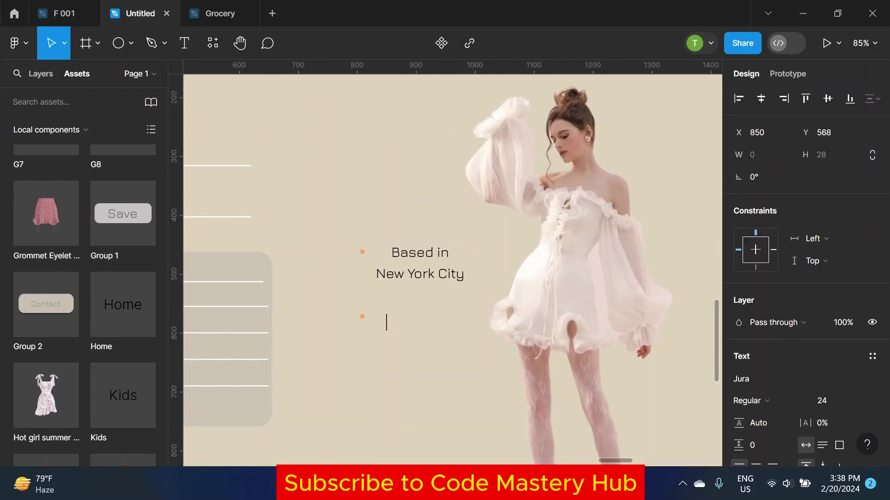
{"action": "type", "text": "Contact"}
{"action": "key", "text": "Escape"}
{"action": "left_click_drag", "start_coordinate": [422, 325], "coordinate": [414, 340]}
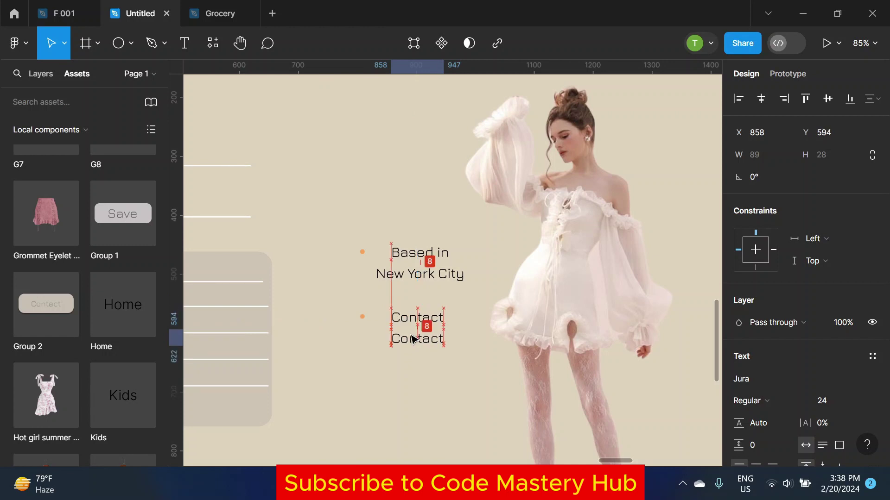
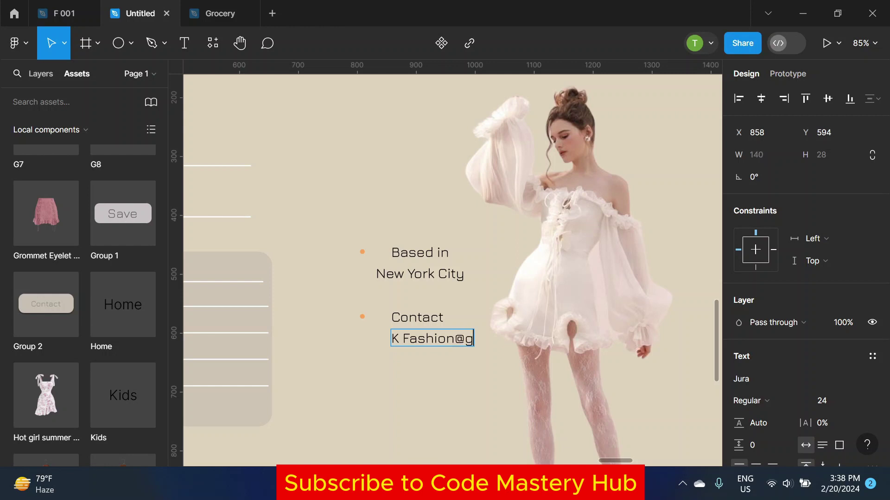
Step: Set the contact email text to size 15 and nudge it left under the Contact label
{"action": "key", "text": "Escape"}
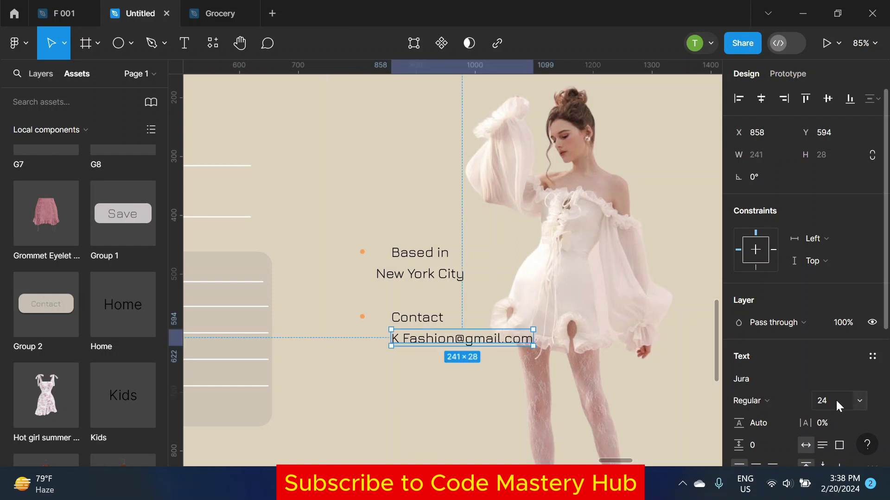
{"action": "left_click", "coordinate": [836, 400]}
{"action": "type", "text": "15"}
{"action": "key", "text": "Return"}
{"action": "scroll", "coordinate": [428, 337], "scroll_direction": "up", "scroll_amount": 3}
{"action": "left_click_drag", "start_coordinate": [424, 341], "coordinate": [403, 341]}
{"action": "scroll", "coordinate": [402, 343], "scroll_direction": "down", "scroll_amount": 5}
{"action": "left_click", "coordinate": [663, 221]}
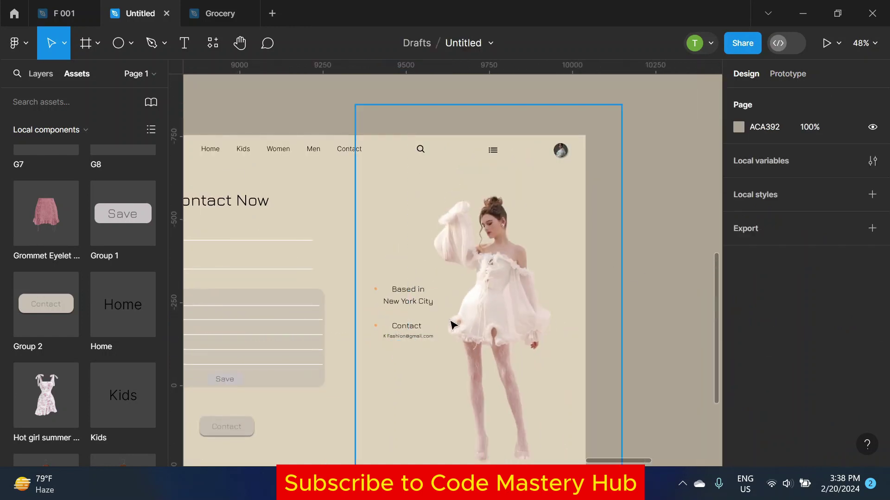
{"action": "scroll", "coordinate": [663, 221], "scroll_direction": "down", "scroll_amount": 2}
{"action": "scroll", "coordinate": [663, 221], "scroll_direction": "up", "scroll_amount": 2}
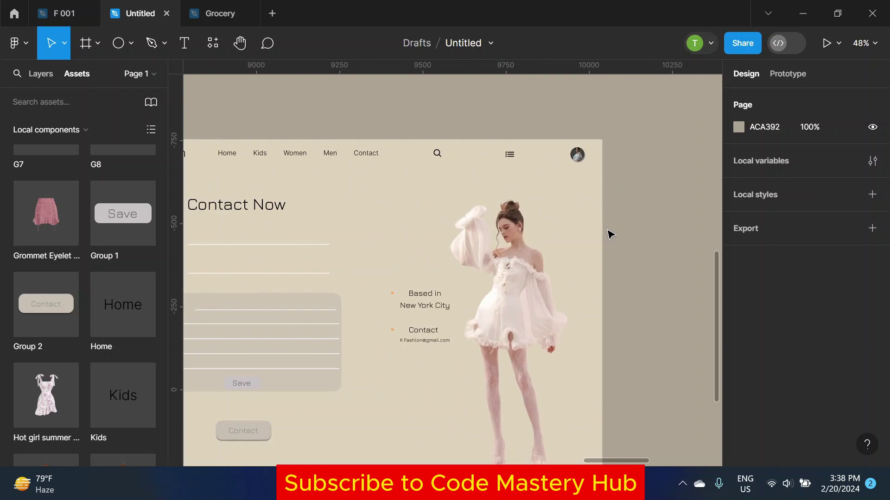
Step: Draw a tall ellipse beside the model with no fill and a pure white outline
{"action": "left_click", "coordinate": [118, 43]}
{"action": "left_click_drag", "start_coordinate": [438, 196], "coordinate": [494, 341]}
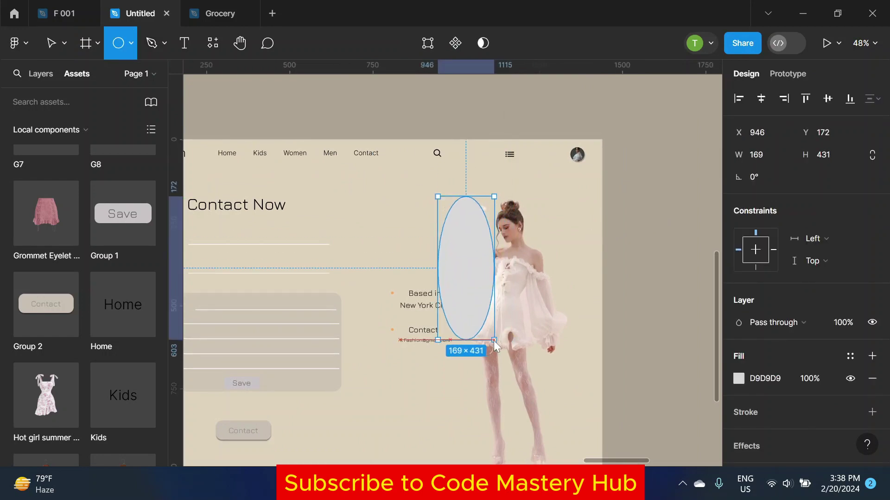
{"action": "left_click", "coordinate": [872, 413]}
{"action": "left_click", "coordinate": [850, 379]}
{"action": "scroll", "coordinate": [788, 348], "scroll_direction": "down", "scroll_amount": 2}
{"action": "left_click", "coordinate": [739, 325]}
{"action": "left_click_drag", "start_coordinate": [570, 135], "coordinate": [507, 80]}
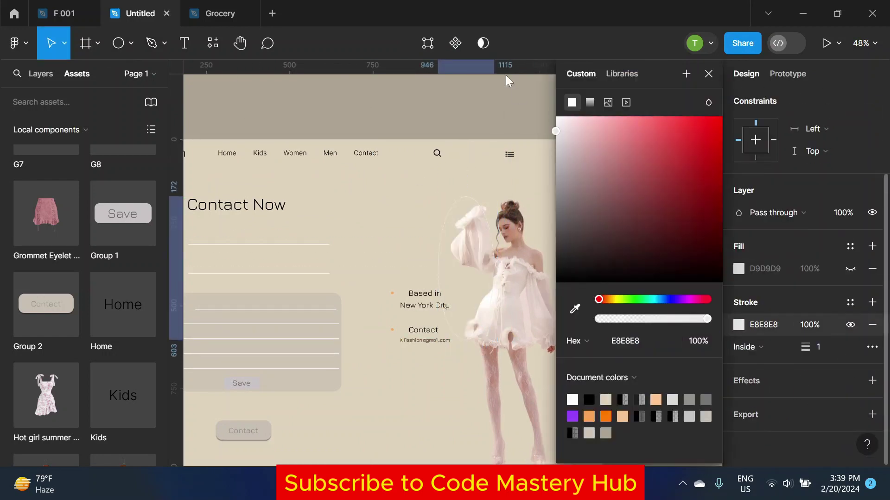
{"action": "left_click", "coordinate": [709, 74]}
Step: Rotate the ellipse over the shoulders, send it behind the image, and add a crossing rotated copy
{"action": "left_click_drag", "start_coordinate": [429, 183], "coordinate": [524, 179]}
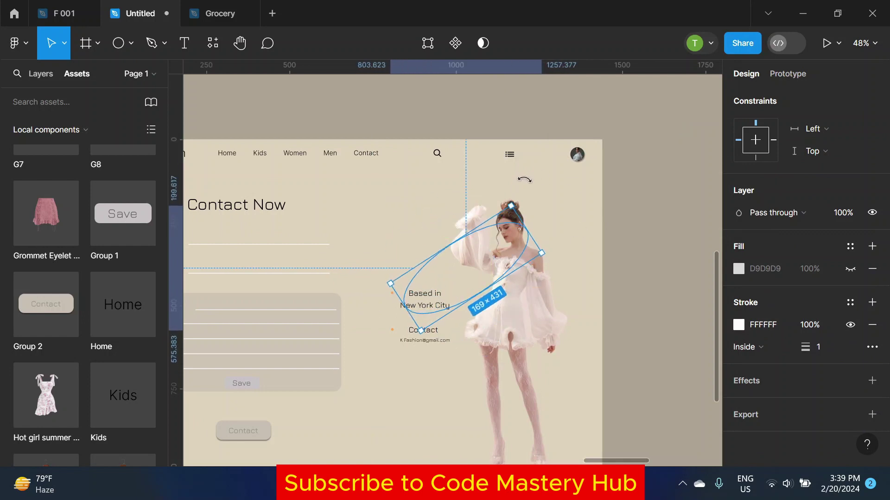
{"action": "left_click_drag", "start_coordinate": [457, 275], "coordinate": [501, 258]}
{"action": "left_click", "coordinate": [41, 73]}
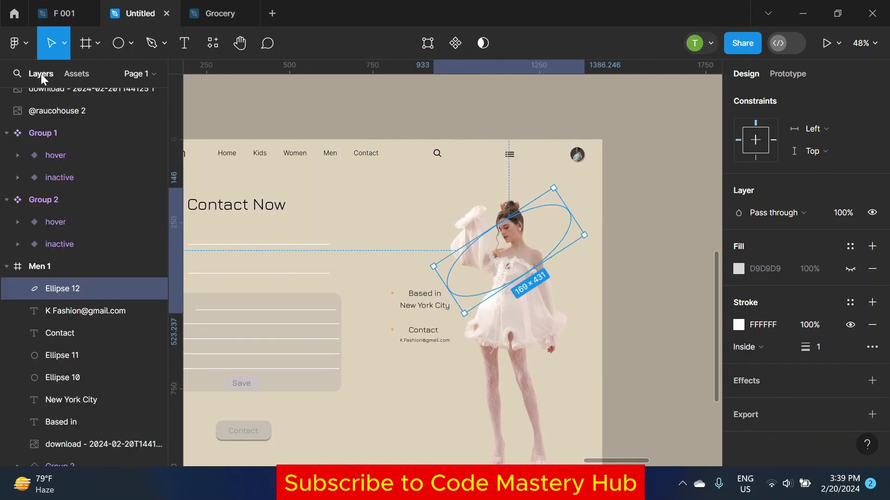
{"action": "left_click_drag", "start_coordinate": [67, 356], "coordinate": [50, 458]}
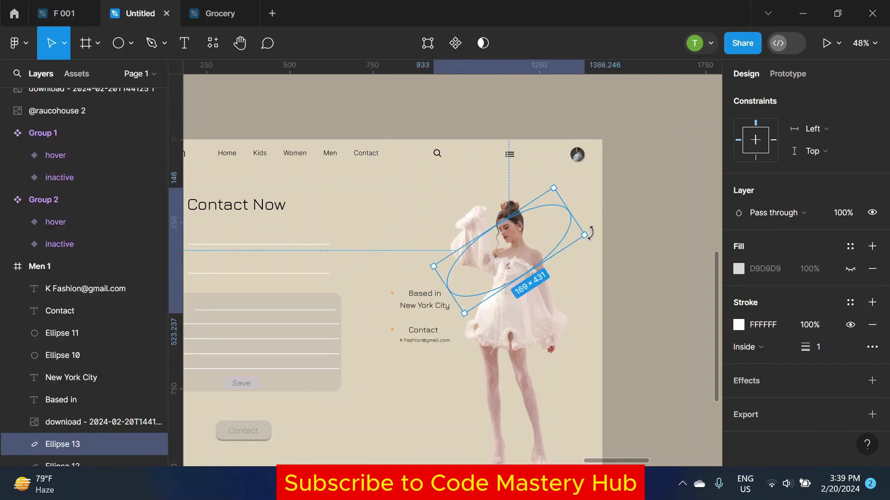
{"action": "key", "text": "ctrl+d"}
{"action": "left_click_drag", "start_coordinate": [590, 234], "coordinate": [556, 327]}
{"action": "left_click_drag", "start_coordinate": [528, 297], "coordinate": [524, 271]}
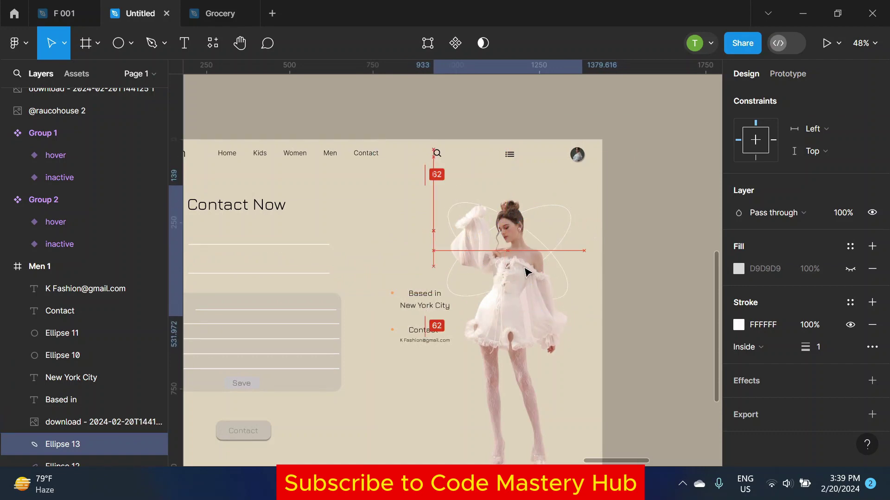
{"action": "left_click", "coordinate": [675, 212]}
Step: Move the small diamond from the Women design into the Men 1 frame
{"action": "scroll", "coordinate": [375, 249], "scroll_direction": "down", "scroll_amount": 5}
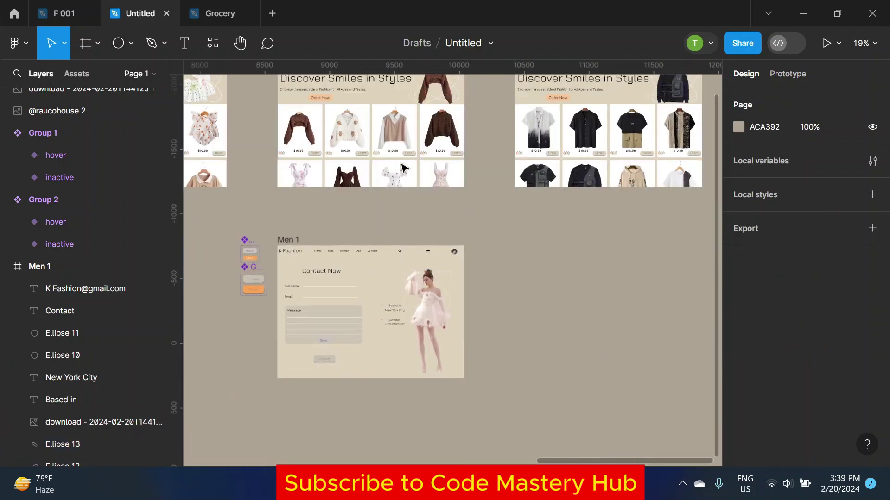
{"action": "scroll", "coordinate": [403, 169], "scroll_direction": "up", "scroll_amount": 3}
{"action": "scroll", "coordinate": [408, 195], "scroll_direction": "down", "scroll_amount": 3}
{"action": "scroll", "coordinate": [410, 223], "scroll_direction": "up", "scroll_amount": 3}
{"action": "scroll", "coordinate": [407, 175], "scroll_direction": "up", "scroll_amount": 5}
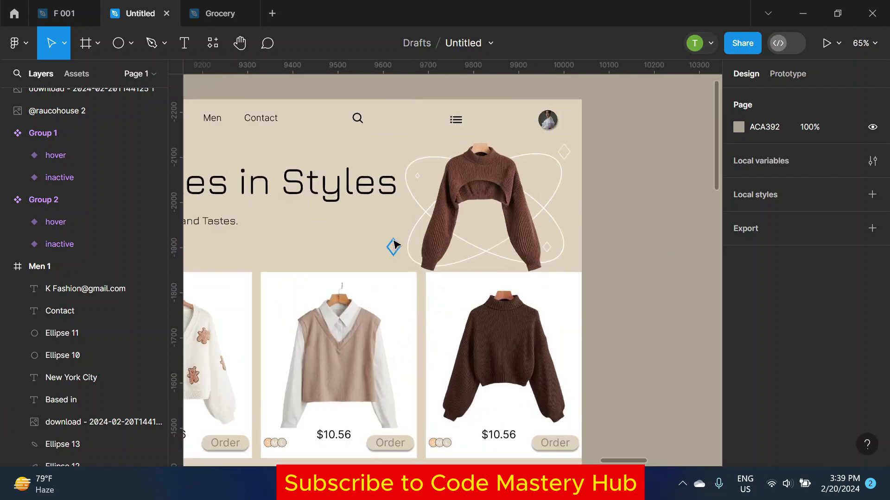
{"action": "left_click", "coordinate": [395, 248]}
{"action": "scroll", "coordinate": [377, 363], "scroll_direction": "down", "scroll_amount": 10}
{"action": "scroll", "coordinate": [359, 384], "scroll_direction": "down", "scroll_amount": 3}
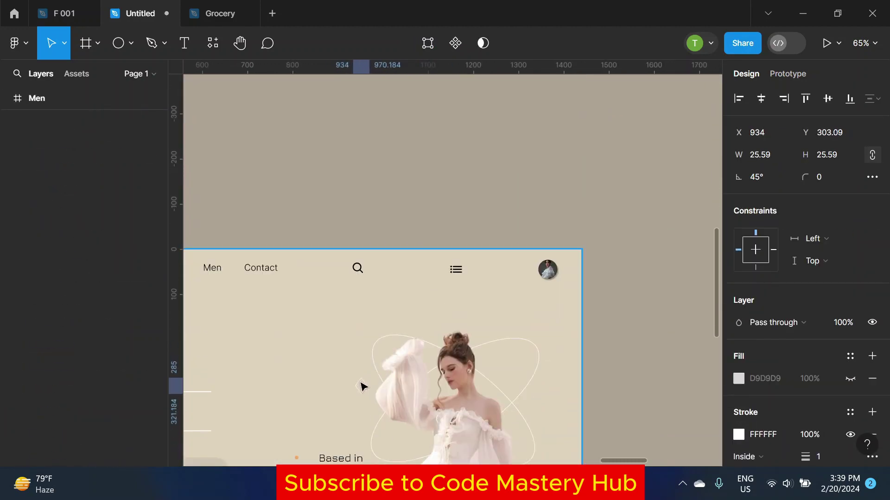
{"action": "mouse_move", "coordinate": [359, 384]}
{"action": "left_mouse_down"}
{"action": "mouse_move", "coordinate": [350, 369]}
{"action": "mouse_move", "coordinate": [445, 210]}
{"action": "left_mouse_up"}
{"action": "scroll", "coordinate": [369, 365], "scroll_direction": "up", "scroll_amount": 5}
Step: Duplicate the diamond into four copies placed around the model's orbit rings
{"action": "key", "text": "ctrl+d"}
{"action": "scroll", "coordinate": [442, 278], "scroll_direction": "down", "scroll_amount": 3}
{"action": "scroll", "coordinate": [443, 278], "scroll_direction": "down", "scroll_amount": 3}
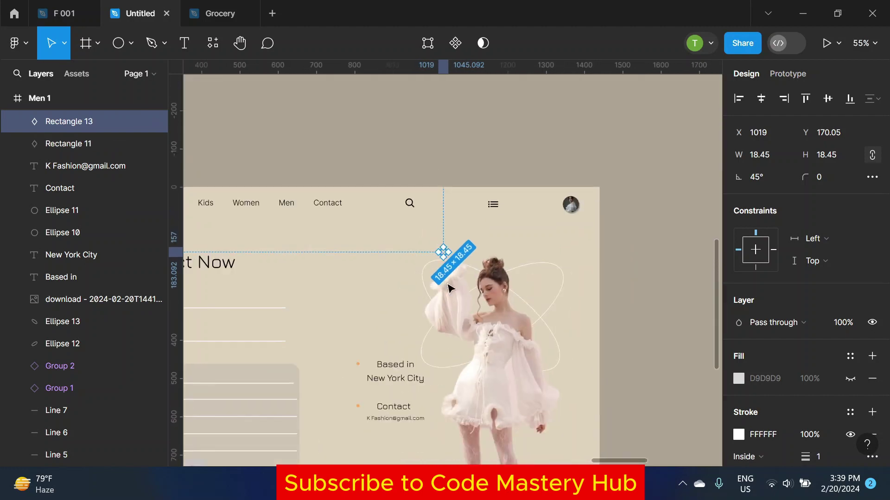
{"action": "mouse_move", "coordinate": [442, 254]}
{"action": "left_mouse_down"}
{"action": "mouse_move", "coordinate": [445, 384]}
{"action": "mouse_move", "coordinate": [579, 252]}
{"action": "mouse_move", "coordinate": [664, 190]}
{"action": "mouse_move", "coordinate": [505, 211]}
{"action": "mouse_move", "coordinate": [492, 228]}
{"action": "left_mouse_up"}
{"action": "key", "text": "ctrl+d"}
{"action": "scroll", "coordinate": [445, 385], "scroll_direction": "down", "scroll_amount": 2}
{"action": "key", "text": "ctrl+d"}
{"action": "scroll", "coordinate": [579, 251], "scroll_direction": "right", "scroll_amount": 1}
{"action": "key", "text": "shift+Up"}
{"action": "scroll", "coordinate": [499, 212], "scroll_direction": "up", "scroll_amount": 5, "text": "ctrl"}
{"action": "scroll", "coordinate": [492, 228], "scroll_direction": "down", "scroll_amount": 8, "text": "ctrl"}
{"action": "left_click", "coordinate": [628, 200]}
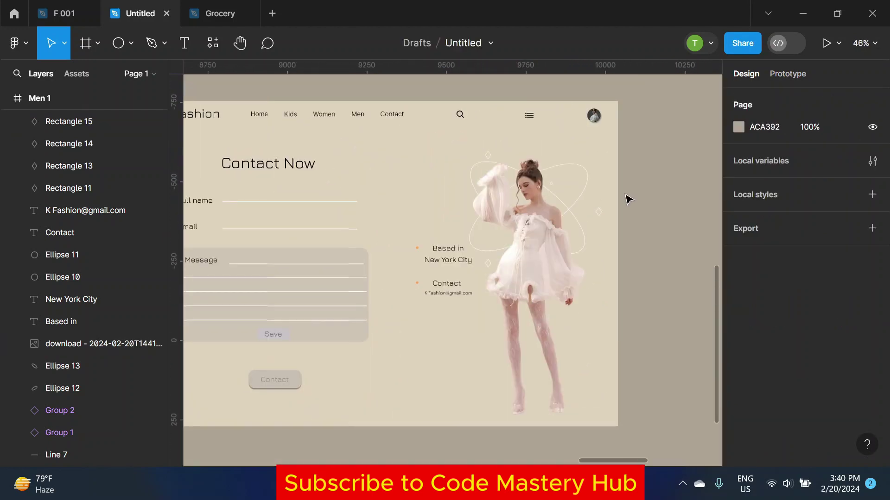
{"action": "key", "text": "o"}
{"action": "scroll", "coordinate": [510, 320], "scroll_direction": "down", "scroll_amount": 3}
Step: Draw a flat ellipse behind the model under its feet and fill it deep beige C9BFAB
{"action": "mouse_move", "coordinate": [506, 322]}
{"action": "left_mouse_down"}
{"action": "mouse_move", "coordinate": [587, 333]}
{"action": "mouse_move", "coordinate": [552, 337]}
{"action": "left_mouse_up"}
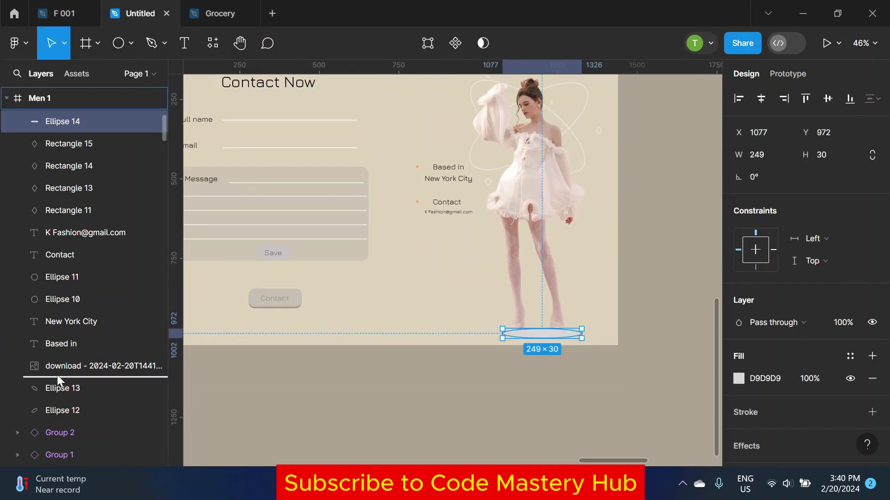
{"action": "left_click_drag", "start_coordinate": [58, 381], "coordinate": [59, 380]}
{"action": "scroll", "coordinate": [540, 341], "scroll_direction": "up", "scroll_amount": 5, "text": "ctrl"}
{"action": "left_click_drag", "start_coordinate": [540, 341], "coordinate": [523, 313]}
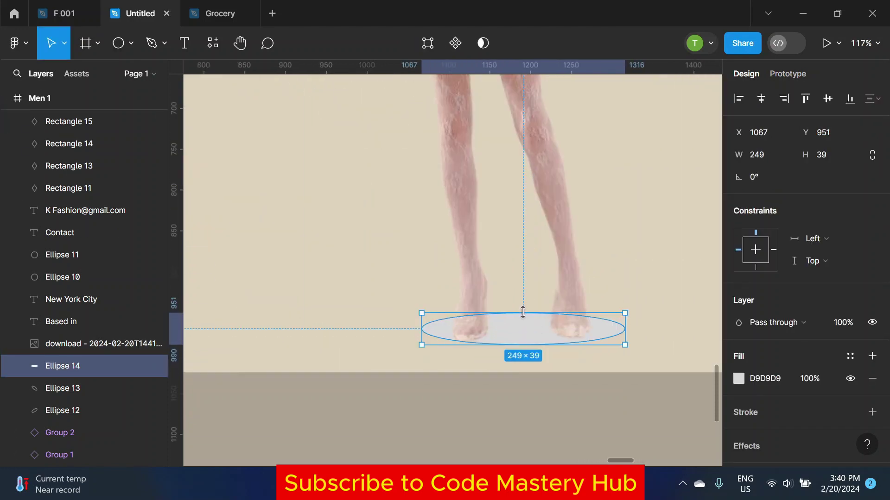
{"action": "left_click", "coordinate": [738, 378]}
{"action": "left_click", "coordinate": [575, 309]}
{"action": "left_click", "coordinate": [510, 280]}
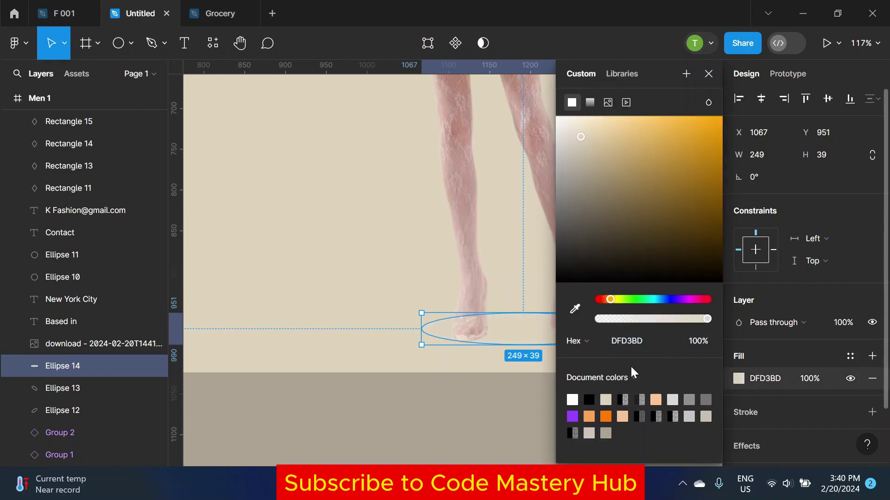
{"action": "left_click", "coordinate": [579, 155]}
{"action": "left_click", "coordinate": [708, 74]}
{"action": "scroll", "coordinate": [808, 385], "scroll_direction": "down", "scroll_amount": 3}
Step: Add a Layer blur effect of 25 to the beige ellipse
{"action": "left_click", "coordinate": [872, 381]}
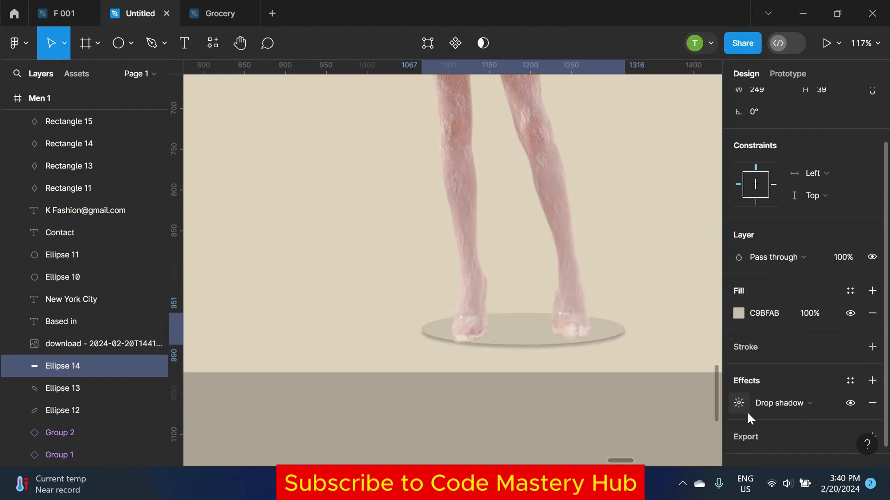
{"action": "left_click", "coordinate": [781, 403]}
{"action": "left_click", "coordinate": [798, 417]}
{"action": "left_click", "coordinate": [739, 403]}
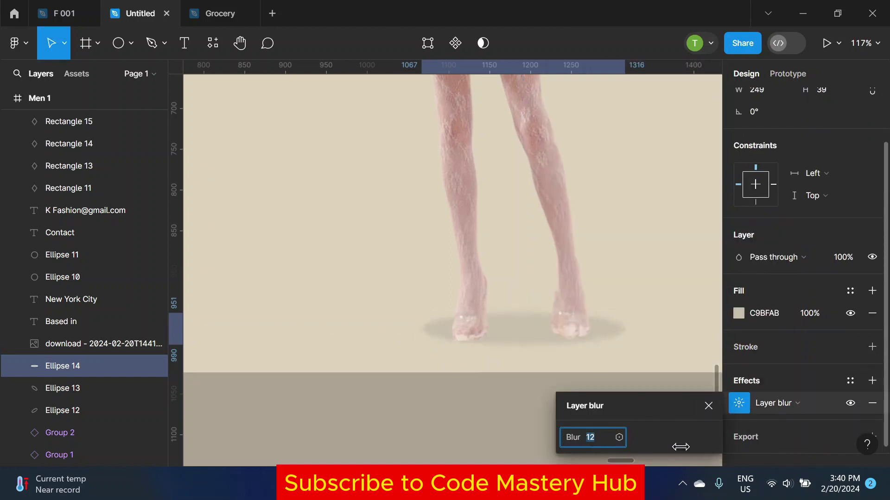
{"action": "type", "text": "25"}
{"action": "key", "text": "Return"}
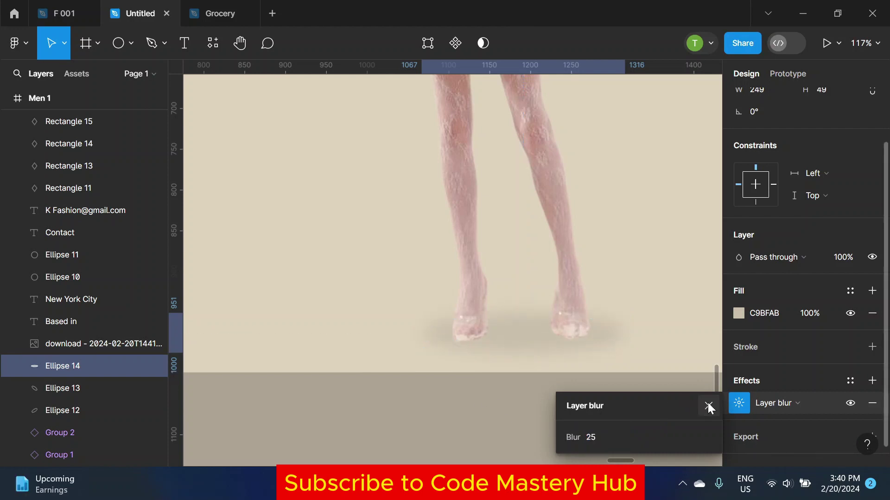
{"action": "left_click", "coordinate": [708, 406]}
{"action": "scroll", "coordinate": [469, 293], "scroll_direction": "down", "scroll_amount": 3}
{"action": "scroll", "coordinate": [469, 293], "scroll_direction": "down", "scroll_amount": 5}
{"action": "left_click", "coordinate": [604, 246]}
{"action": "scroll", "coordinate": [640, 263], "scroll_direction": "down", "scroll_amount": 1}
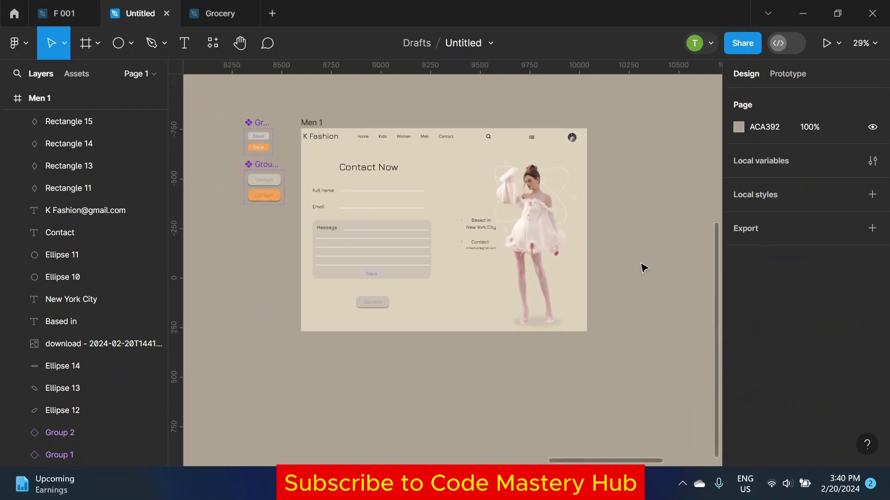
Step: Start presenting the K Fashion prototype
{"action": "scroll", "coordinate": [644, 254], "scroll_direction": "up", "scroll_amount": 1}
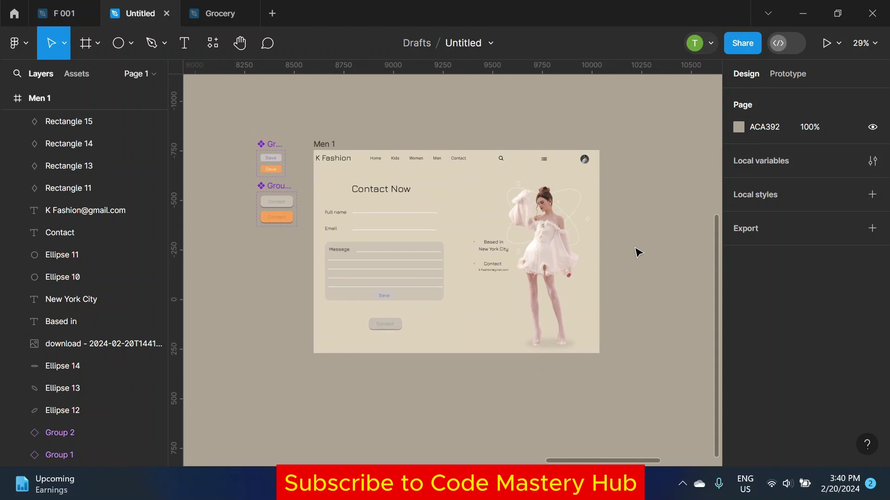
{"action": "scroll", "coordinate": [638, 253], "scroll_direction": "up", "scroll_amount": 2}
{"action": "scroll", "coordinate": [540, 282], "scroll_direction": "down", "scroll_amount": 1}
{"action": "scroll", "coordinate": [537, 285], "scroll_direction": "down", "scroll_amount": 1}
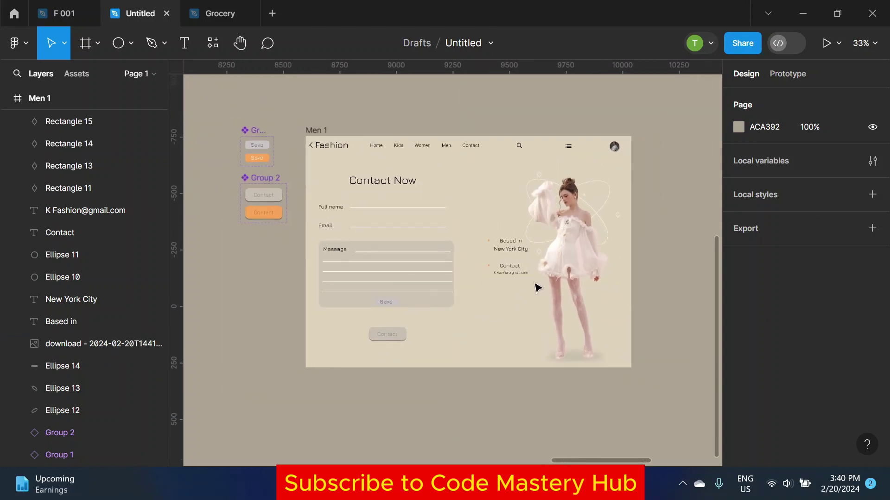
{"action": "scroll", "coordinate": [537, 288], "scroll_direction": "down", "scroll_amount": 1}
{"action": "left_click", "coordinate": [829, 45]}
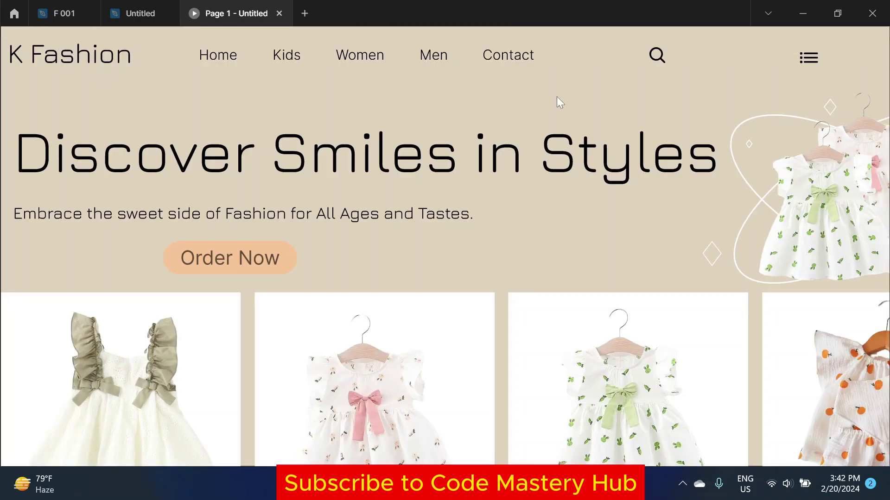
Step: Advance through the product grids and use the last Order button to reach Contact Now
{"action": "scroll", "coordinate": [606, 233], "scroll_direction": "down", "scroll_amount": 5}
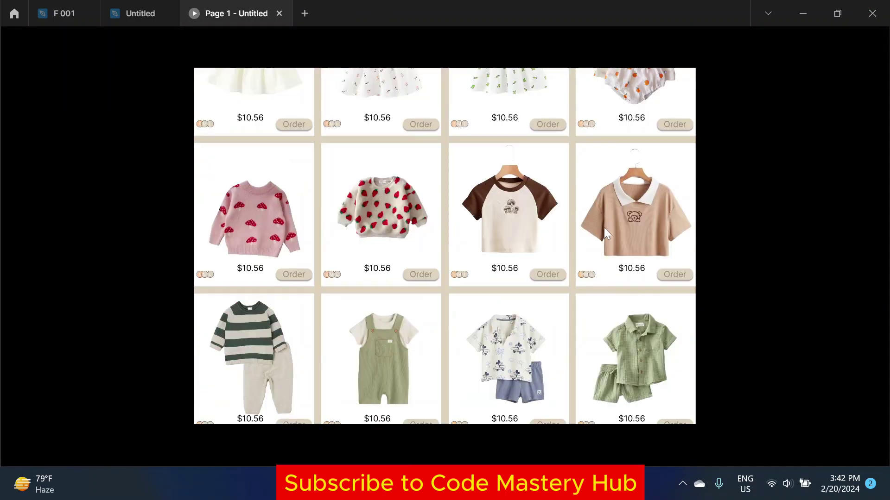
{"action": "scroll", "coordinate": [652, 259], "scroll_direction": "up", "scroll_amount": 5}
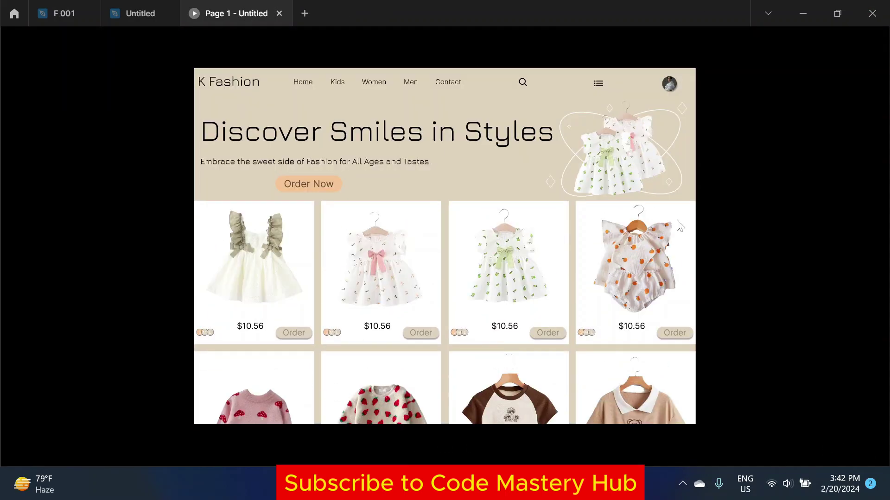
{"action": "scroll", "coordinate": [650, 162], "scroll_direction": "down", "scroll_amount": 3}
{"action": "scroll", "coordinate": [649, 162], "scroll_direction": "down", "scroll_amount": 3}
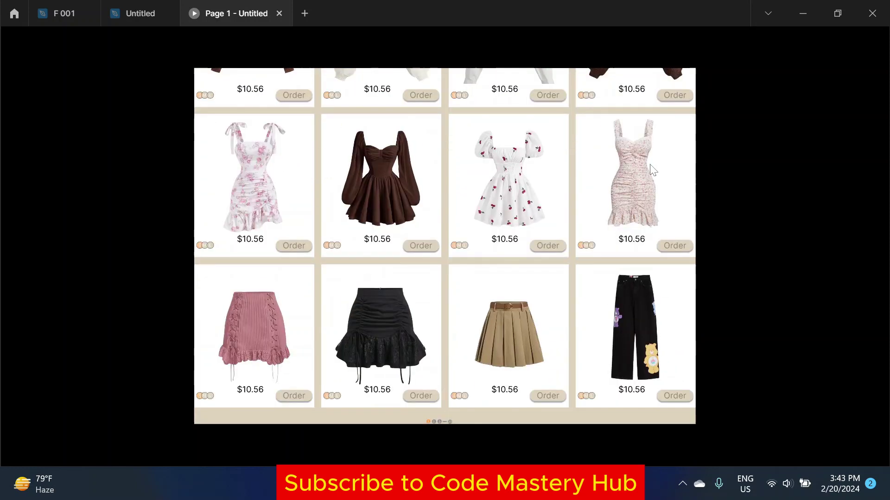
{"action": "key", "text": "Right"}
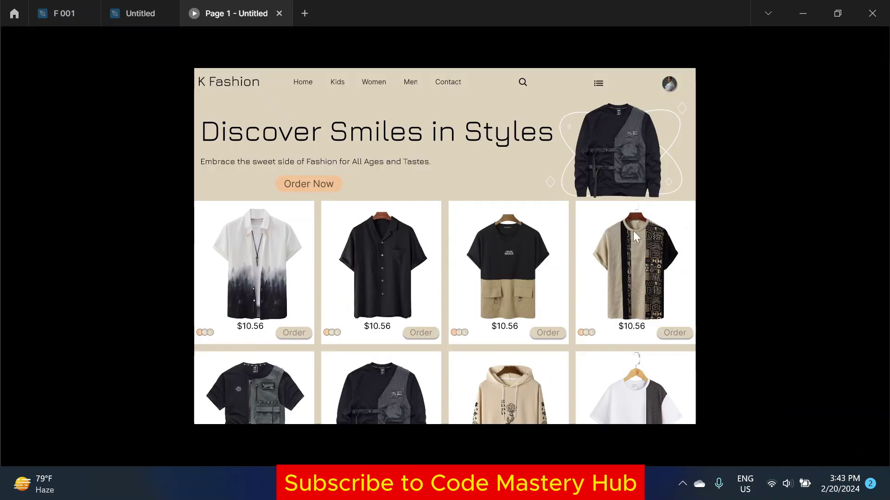
{"action": "scroll", "coordinate": [423, 332], "scroll_direction": "down", "scroll_amount": 3}
{"action": "scroll", "coordinate": [420, 371], "scroll_direction": "down", "scroll_amount": 3}
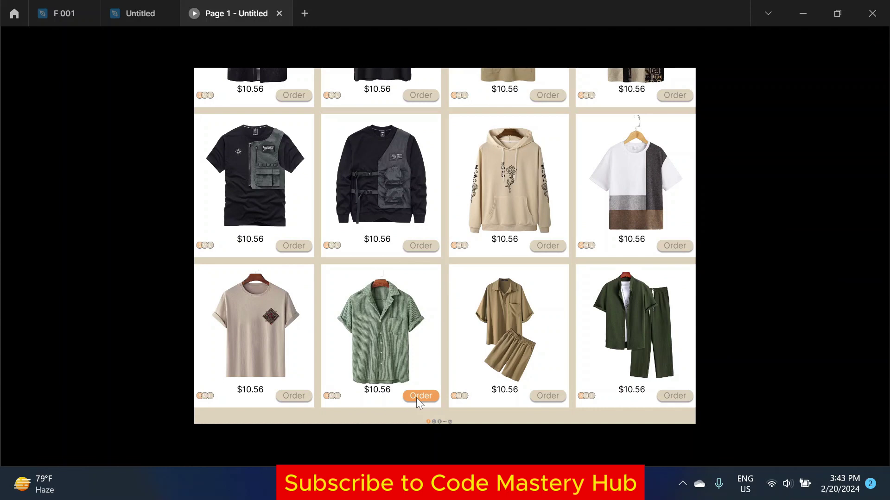
{"action": "left_click", "coordinate": [679, 395]}
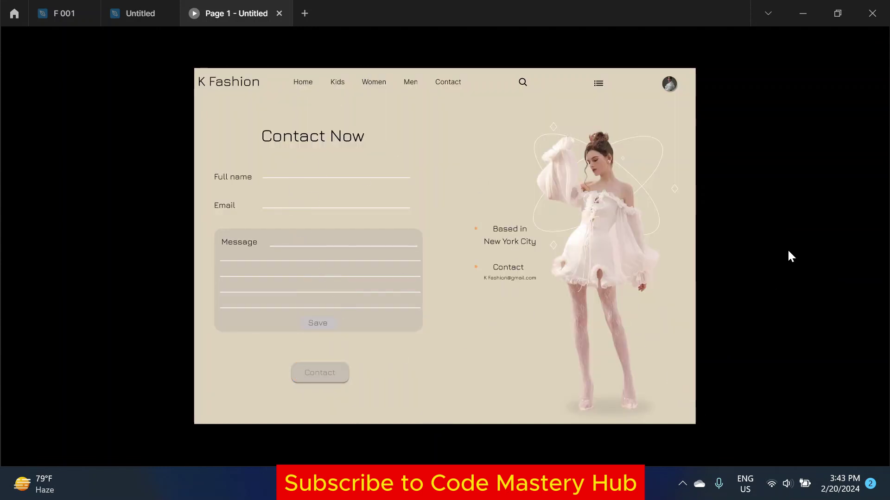
Step: Back in the editor, select all five writing lines inside the Message box
{"action": "left_click", "coordinate": [134, 13]}
{"action": "left_click", "coordinate": [381, 264]}
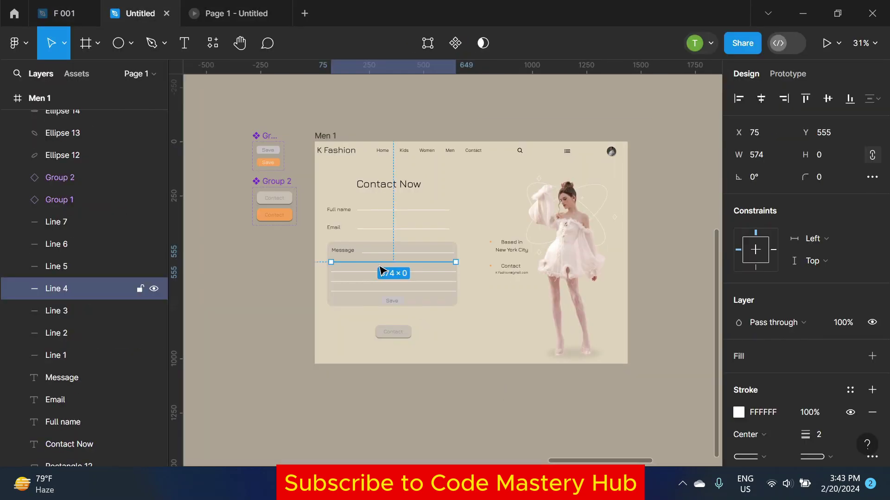
{"action": "scroll", "coordinate": [382, 274], "scroll_direction": "up", "scroll_amount": 3}
{"action": "left_click", "coordinate": [383, 277], "text": "shift"}
{"action": "left_click", "coordinate": [383, 297], "text": "shift"}
{"action": "left_click", "coordinate": [383, 318], "text": "shift"}
{"action": "left_click", "coordinate": [385, 237], "text": "shift"}
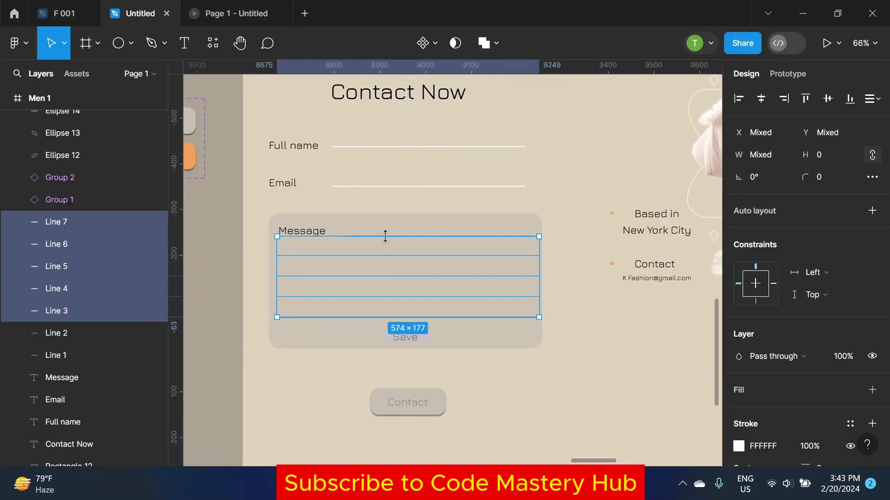
Step: Group the selected lines as 'lines', hide the group, and zoom to the whole Contact frame
{"action": "right_click", "coordinate": [66, 244]}
{"action": "left_click", "coordinate": [103, 193]}
{"action": "double_click", "coordinate": [102, 216]}
{"action": "type", "text": "lin"}
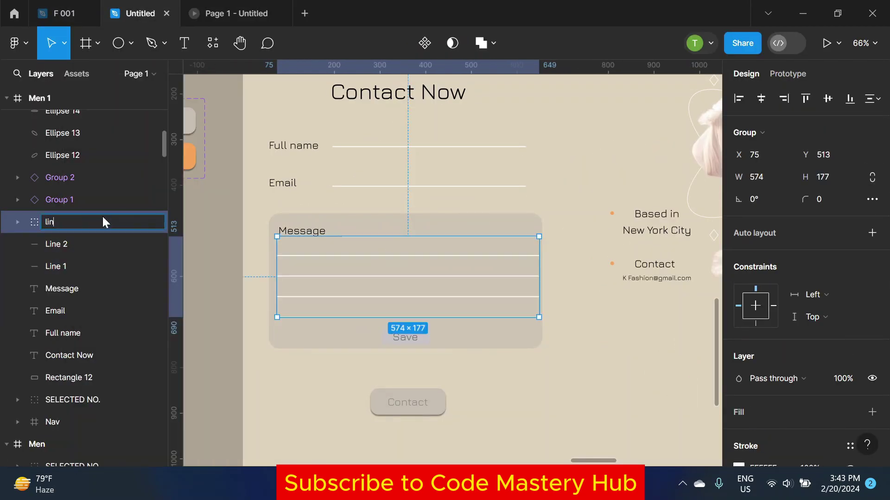
{"action": "type", "text": "es"}
{"action": "key", "text": "Return"}
{"action": "left_click", "coordinate": [153, 222]}
{"action": "left_click", "coordinate": [197, 244]}
{"action": "key", "text": "shift+1"}
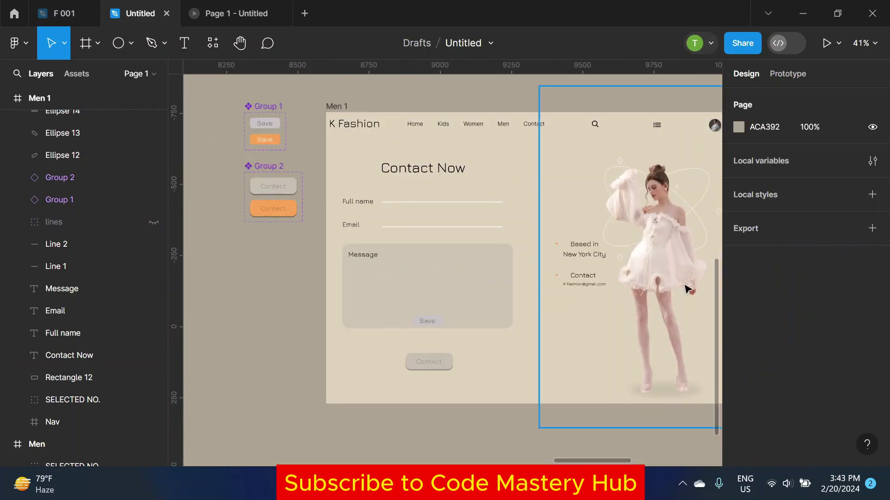
Step: Preview the prototype, then check the Men 1 frame's overflow scrolling settings
{"action": "left_click", "coordinate": [218, 13]}
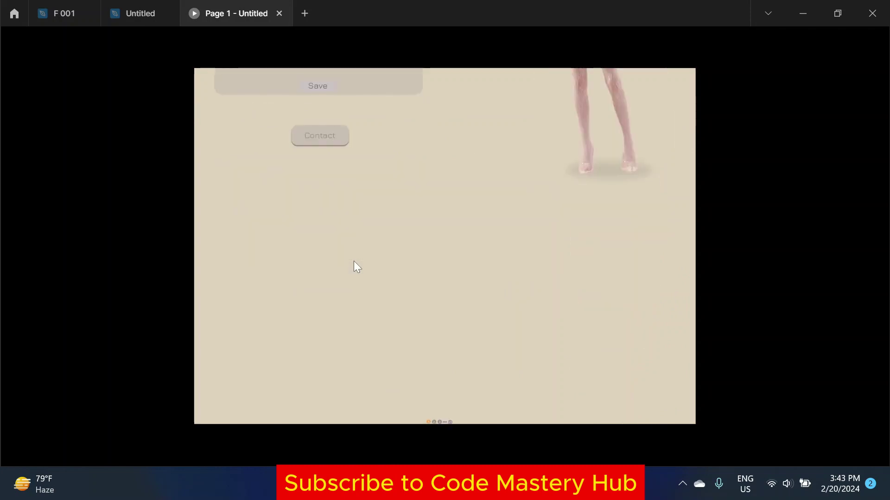
{"action": "left_click", "coordinate": [127, 16]}
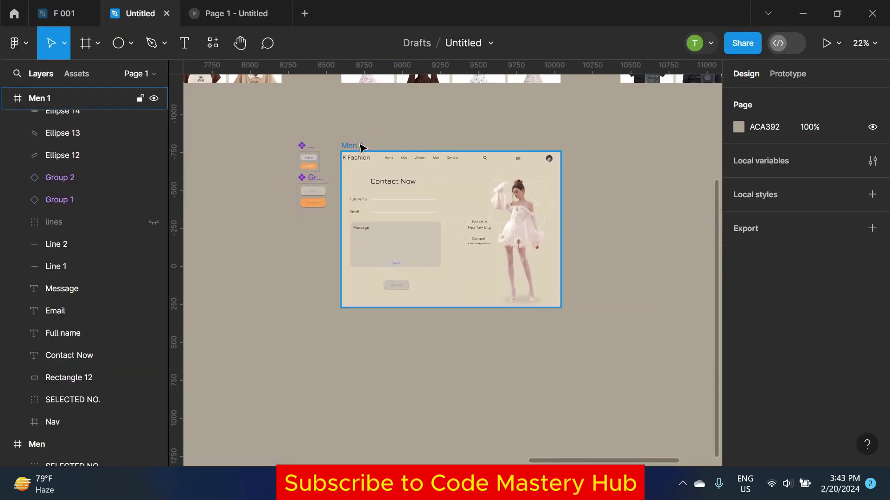
{"action": "left_click", "coordinate": [361, 147]}
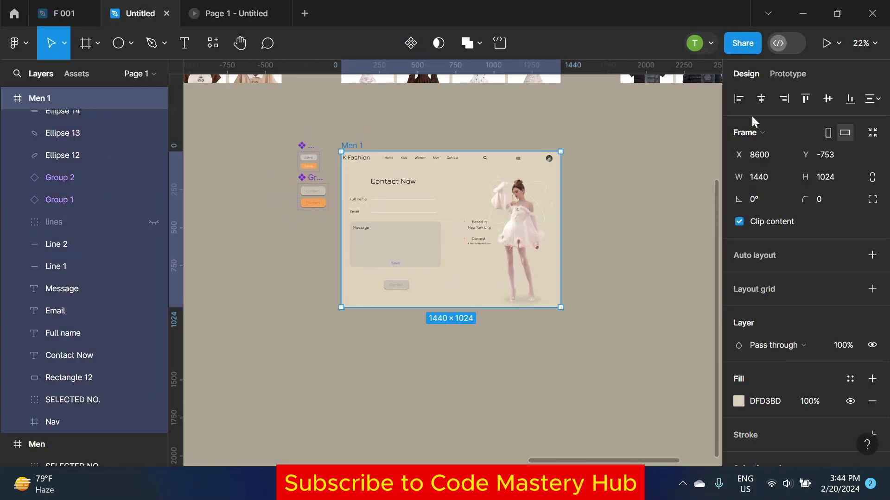
{"action": "left_click", "coordinate": [788, 73]}
{"action": "left_click", "coordinate": [822, 195]}
{"action": "key", "text": "Escape"}
{"action": "key", "text": "Escape"}
Step: Preview the prototype back to the Men page, then return to the design editor
{"action": "left_click", "coordinate": [226, 20]}
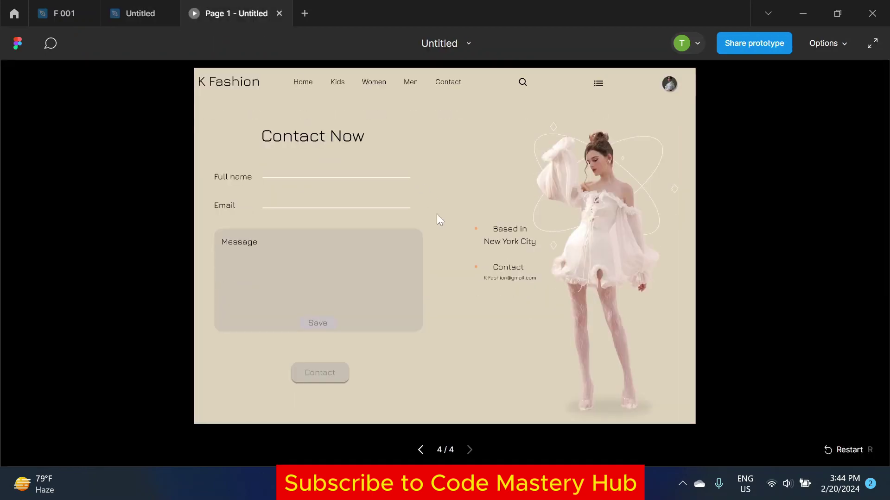
{"action": "left_click", "coordinate": [421, 450]}
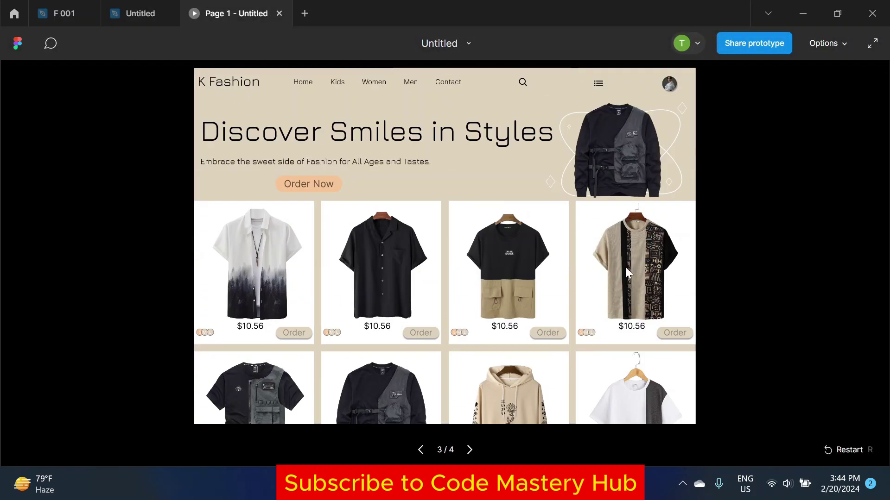
{"action": "scroll", "coordinate": [585, 271], "scroll_direction": "down", "scroll_amount": 5}
{"action": "scroll", "coordinate": [585, 271], "scroll_direction": "up", "scroll_amount": 5}
{"action": "left_click", "coordinate": [136, 14]}
{"action": "scroll", "coordinate": [419, 223], "scroll_direction": "up", "scroll_amount": 3}
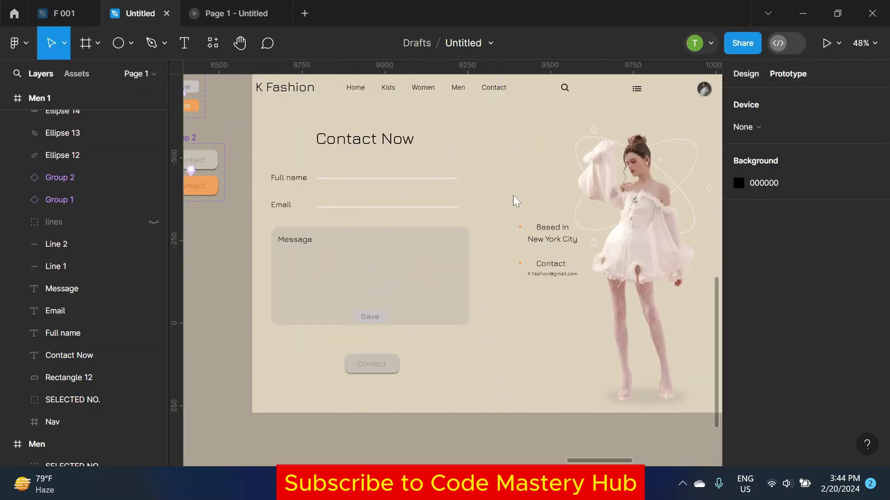
{"action": "scroll", "coordinate": [516, 209], "scroll_direction": "down", "scroll_amount": 1}
{"action": "scroll", "coordinate": [516, 208], "scroll_direction": "right", "scroll_amount": 3}
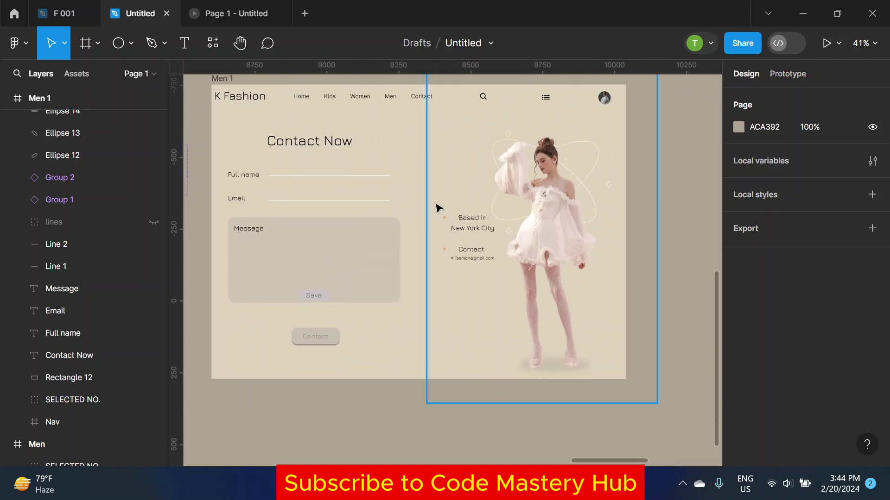
{"action": "scroll", "coordinate": [438, 208], "scroll_direction": "down", "scroll_amount": 3}
Step: Launch the Iconify plugin and import the mdi:instagram icon onto the canvas
{"action": "left_click", "coordinate": [213, 44]}
{"action": "left_click", "coordinate": [226, 191]}
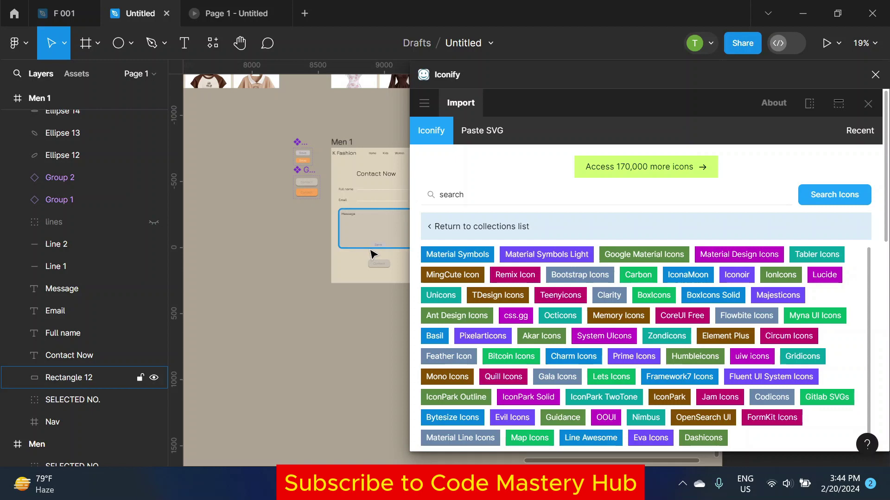
{"action": "left_click", "coordinate": [556, 195]}
{"action": "type", "text": "instagram"}
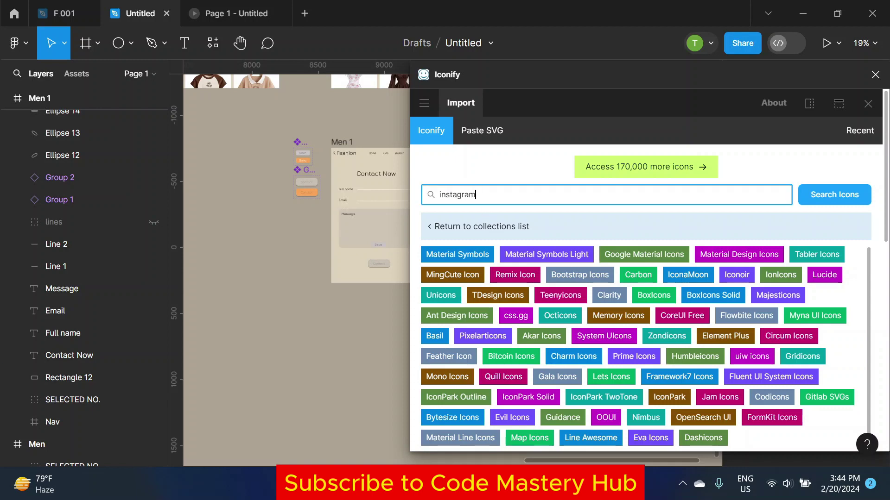
{"action": "key", "text": "Return"}
{"action": "scroll", "coordinate": [778, 257], "scroll_direction": "down", "scroll_amount": 5}
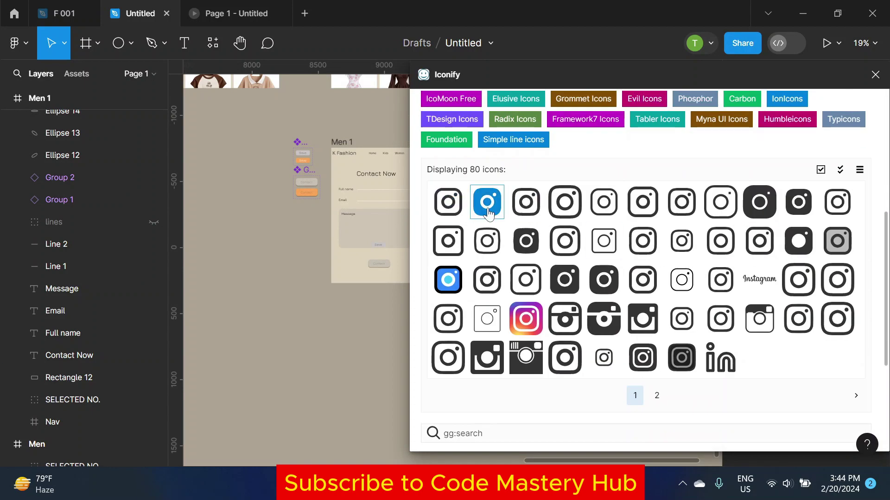
{"action": "left_click", "coordinate": [526, 241]}
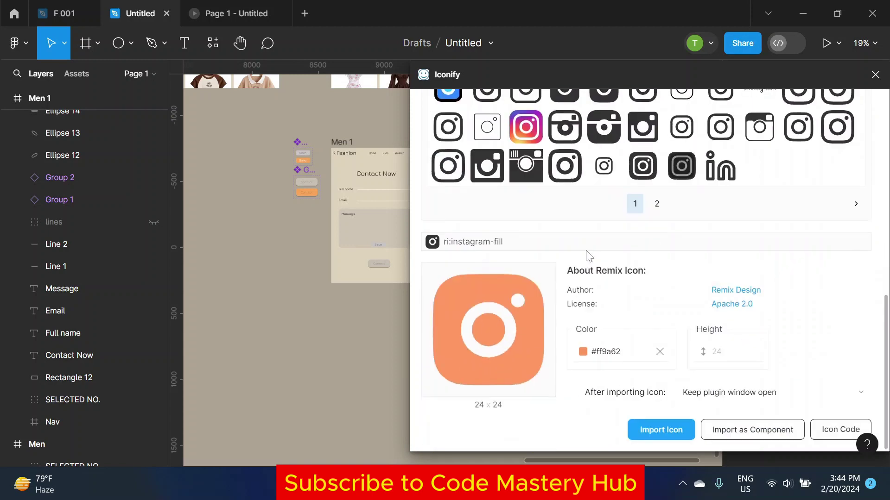
{"action": "scroll", "coordinate": [589, 256], "scroll_direction": "up", "scroll_amount": 5}
{"action": "left_click", "coordinate": [565, 214]}
{"action": "left_click", "coordinate": [660, 430]}
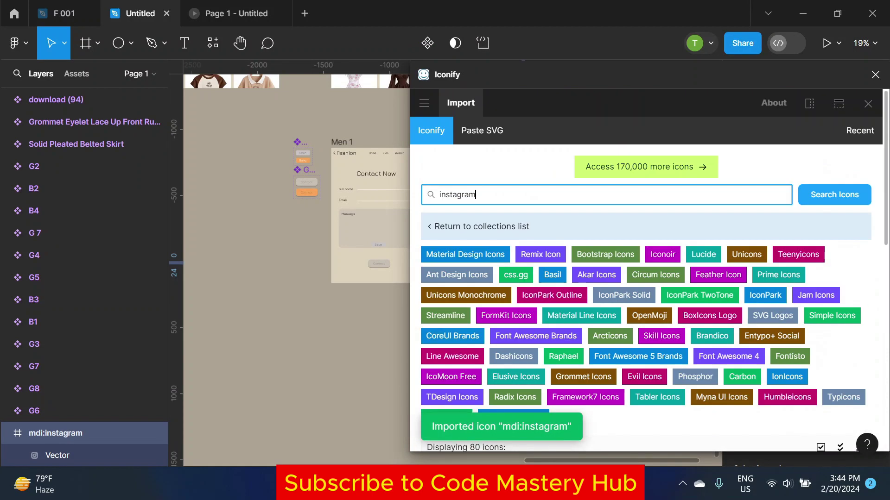
Step: Search Iconify for facebook and import the mingcute:facebook-line icon
{"action": "key", "text": "ctrl+a"}
{"action": "type", "text": "fac"}
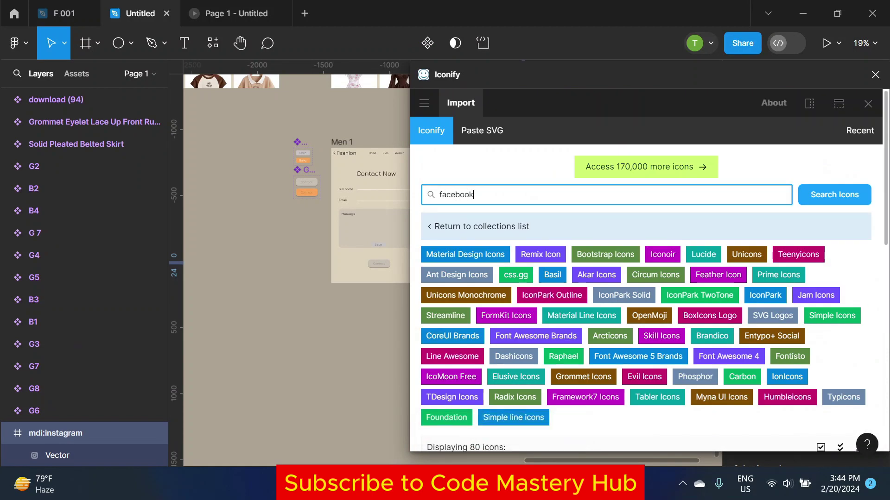
{"action": "key", "text": "Return"}
{"action": "scroll", "coordinate": [521, 189], "scroll_direction": "down", "scroll_amount": 5}
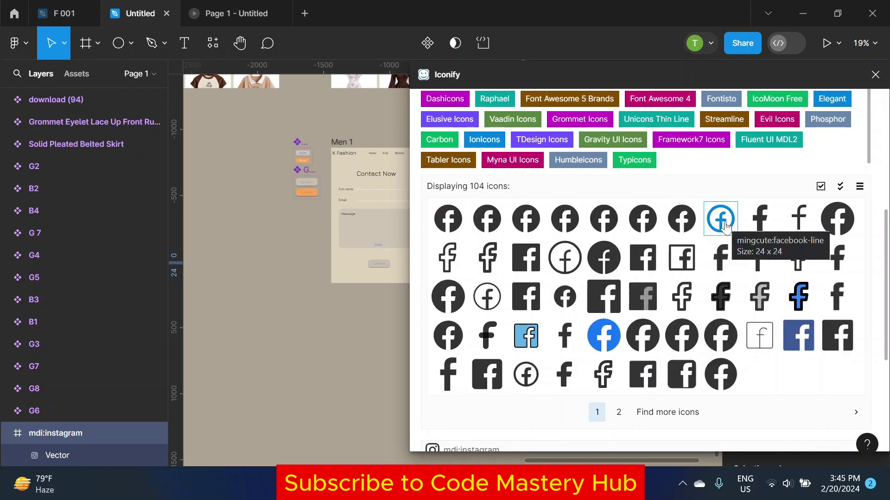
{"action": "left_click", "coordinate": [725, 227]}
{"action": "left_click", "coordinate": [661, 429]}
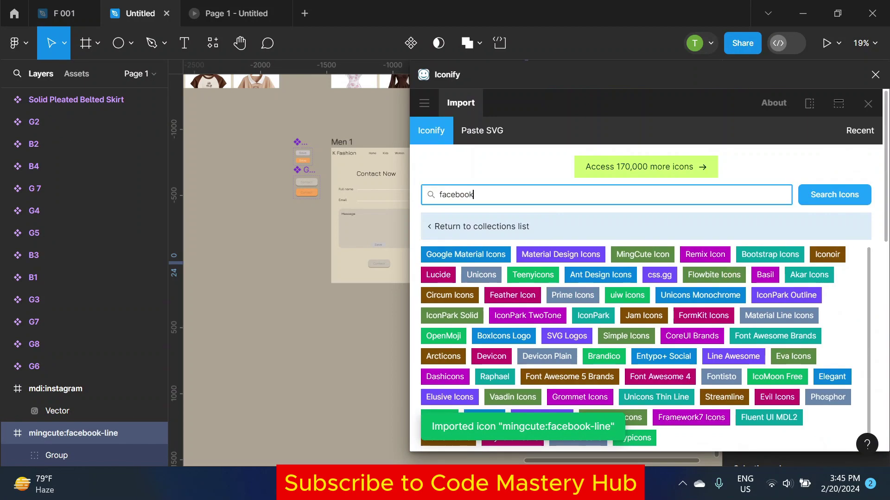
Step: Import the ri:twitter-x-fill X logo from the twitter results, then close Iconify
{"action": "key", "text": "ctrl+a"}
{"action": "key", "text": "BackSpace"}
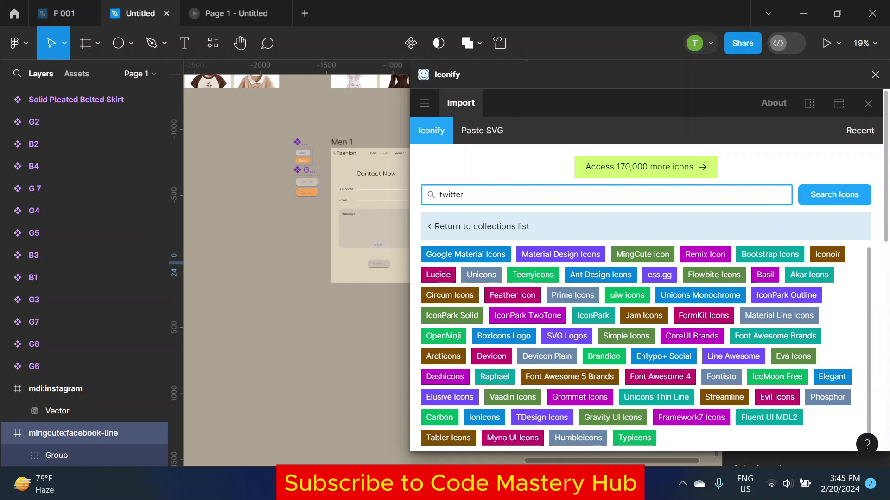
{"action": "key", "text": "Return"}
{"action": "scroll", "coordinate": [676, 157], "scroll_direction": "down", "scroll_amount": 5}
{"action": "scroll", "coordinate": [677, 157], "scroll_direction": "down", "scroll_amount": 5}
{"action": "left_click", "coordinate": [620, 275]}
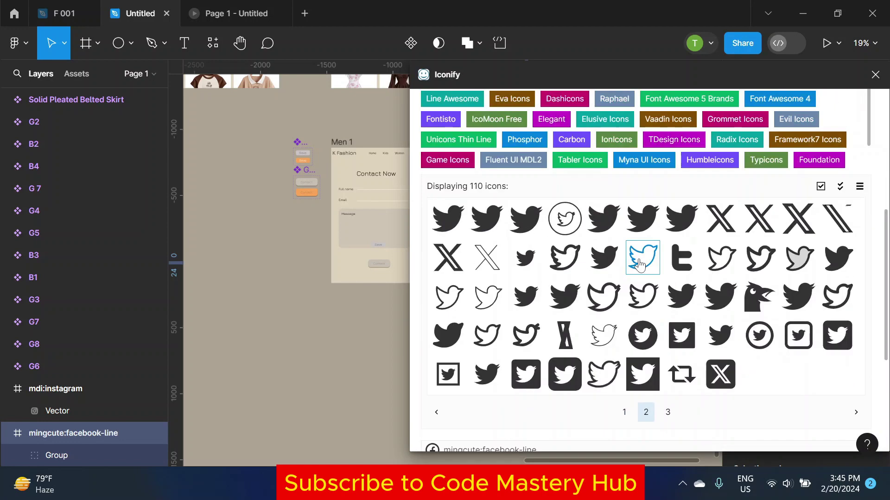
{"action": "left_click", "coordinate": [486, 258]}
{"action": "scroll", "coordinate": [492, 260], "scroll_direction": "up", "scroll_amount": 2}
{"action": "left_click", "coordinate": [447, 185]}
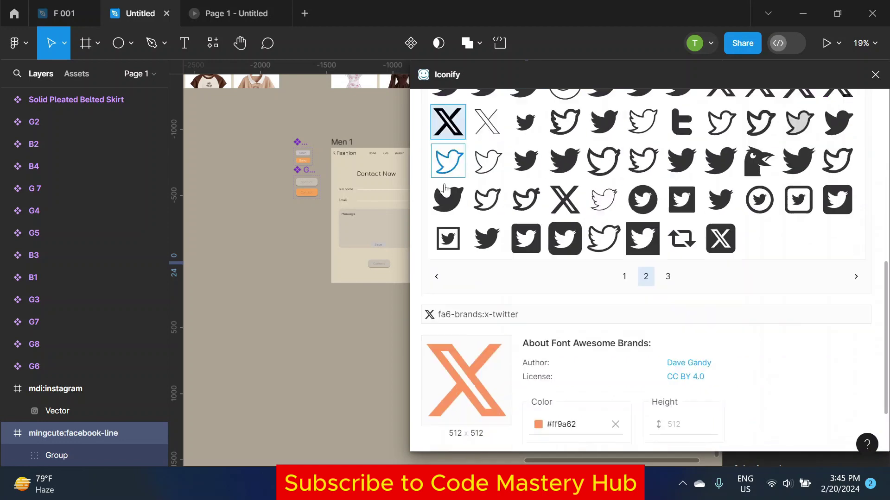
{"action": "scroll", "coordinate": [716, 214], "scroll_direction": "up", "scroll_amount": 3}
{"action": "left_click", "coordinate": [716, 214]}
{"action": "scroll", "coordinate": [723, 222], "scroll_direction": "down", "scroll_amount": 5}
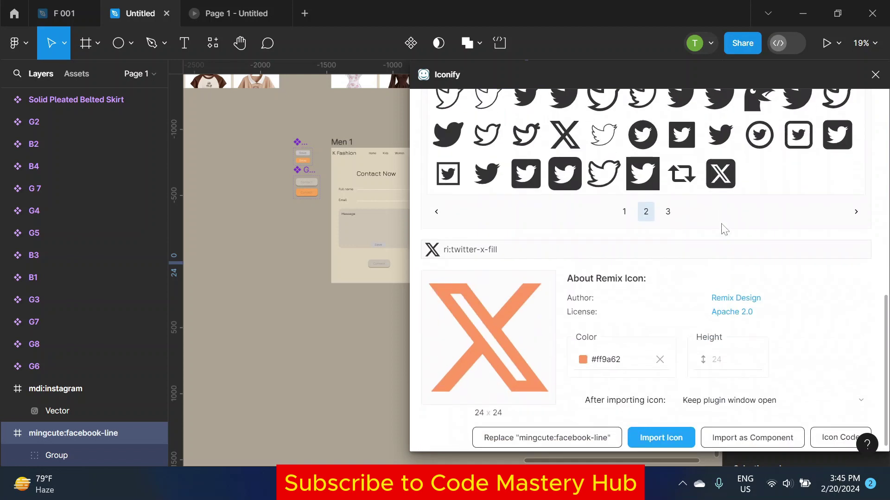
{"action": "left_click", "coordinate": [667, 436]}
{"action": "left_click", "coordinate": [874, 75]}
{"action": "left_click", "coordinate": [564, 223]}
Step: Move the Instagram, Facebook and X icons into the Men 1 frame and left-align them
{"action": "scroll", "coordinate": [529, 264], "scroll_direction": "up", "scroll_amount": 10}
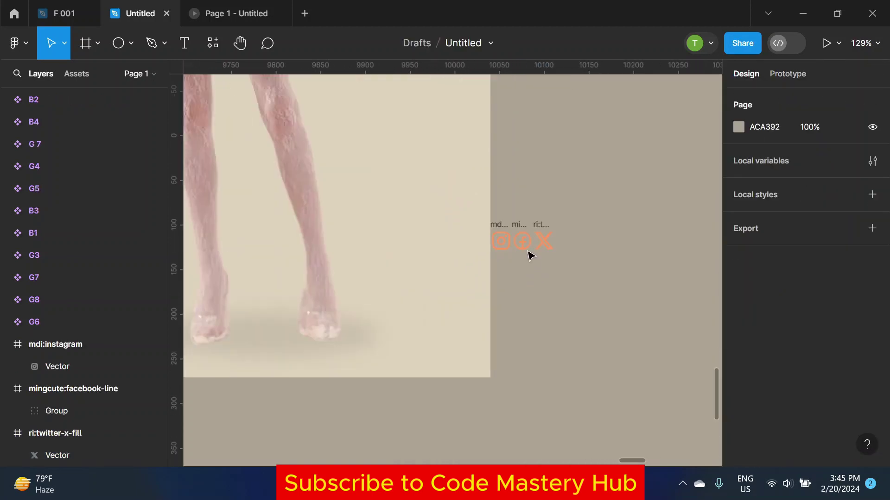
{"action": "left_click_drag", "start_coordinate": [500, 241], "coordinate": [448, 268]}
{"action": "mouse_move", "coordinate": [523, 241]}
{"action": "left_mouse_down"}
{"action": "mouse_move", "coordinate": [538, 303]}
{"action": "mouse_move", "coordinate": [440, 314]}
{"action": "left_mouse_up"}
{"action": "double_click", "coordinate": [543, 241]}
{"action": "left_click", "coordinate": [190, 46]}
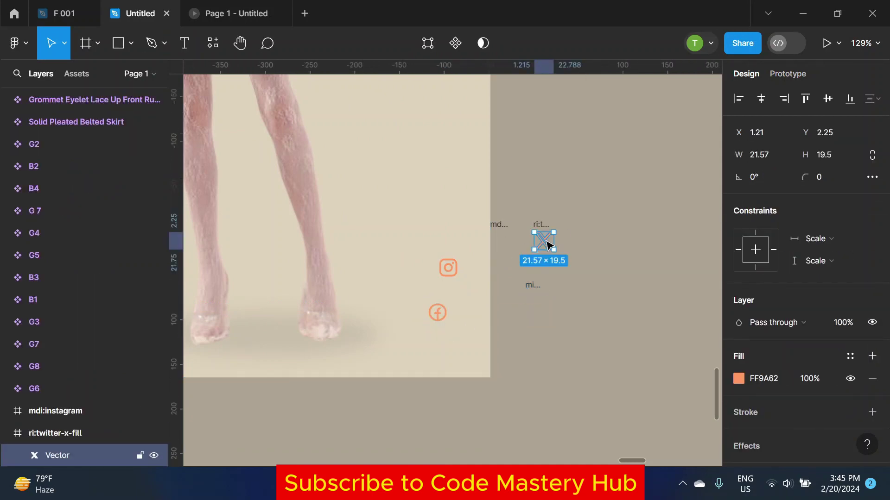
{"action": "left_click_drag", "start_coordinate": [547, 243], "coordinate": [452, 239]}
{"action": "left_click", "coordinate": [509, 230]}
{"action": "left_click", "coordinate": [532, 298]}
{"action": "scroll", "coordinate": [534, 259], "scroll_direction": "down", "scroll_amount": 2}
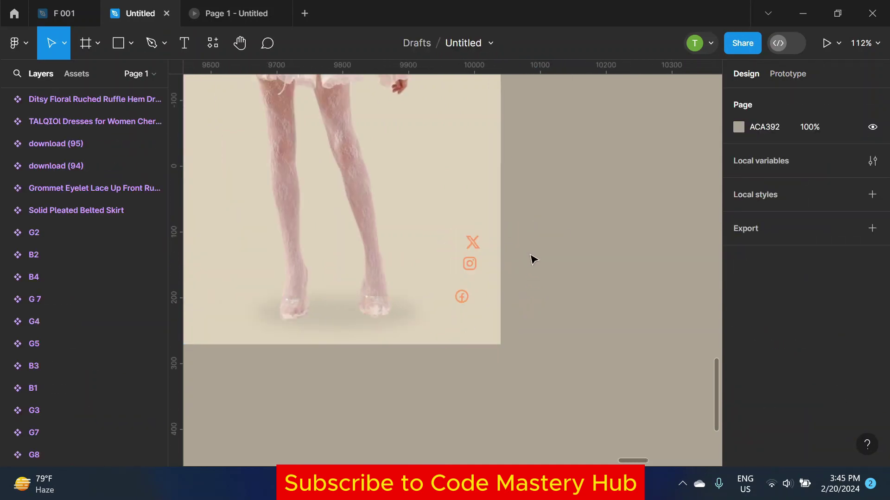
{"action": "scroll", "coordinate": [534, 259], "scroll_direction": "down", "scroll_amount": 3, "text": "ctrl"}
{"action": "left_click", "coordinate": [486, 242]}
{"action": "left_click", "coordinate": [486, 261], "text": "shift"}
{"action": "left_click", "coordinate": [480, 285], "text": "shift"}
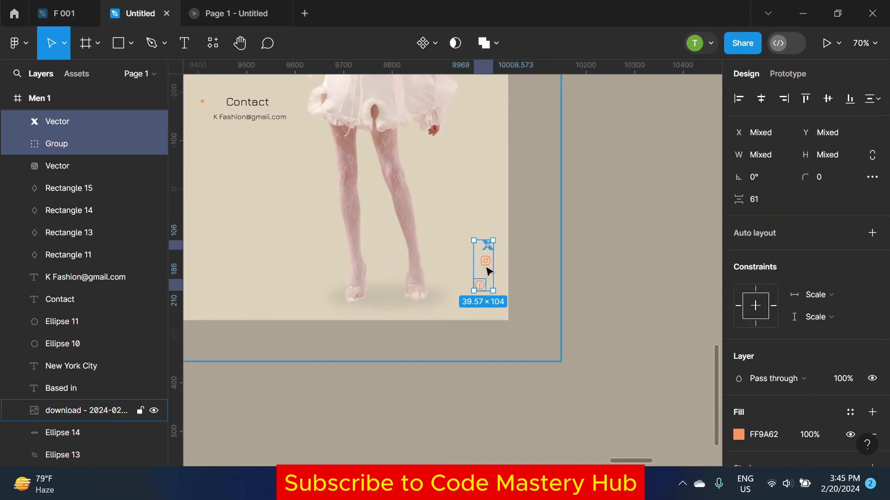
{"action": "left_click", "coordinate": [739, 99]}
Step: Set the fill of all three social icons to black 000000
{"action": "scroll", "coordinate": [480, 288], "scroll_direction": "up", "scroll_amount": 5}
{"action": "left_click", "coordinate": [486, 245]}
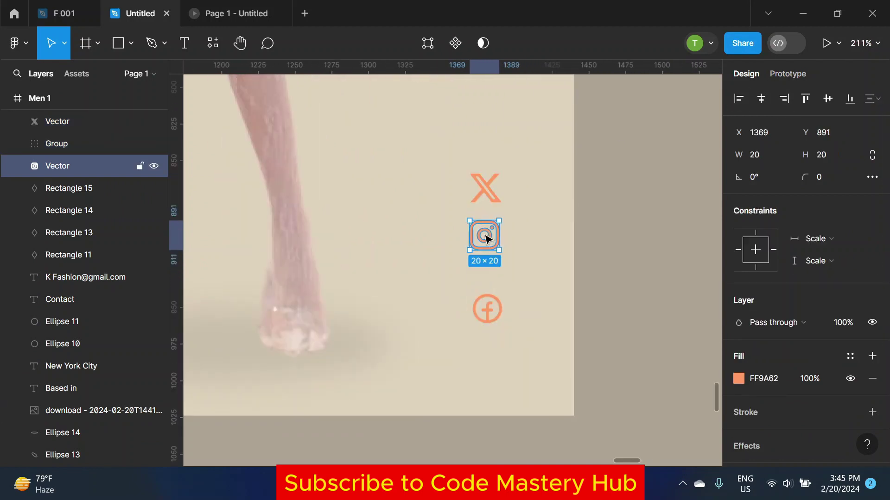
{"action": "left_click", "coordinate": [579, 240]}
{"action": "left_click", "coordinate": [485, 190]}
{"action": "left_click", "coordinate": [485, 247], "text": "shift"}
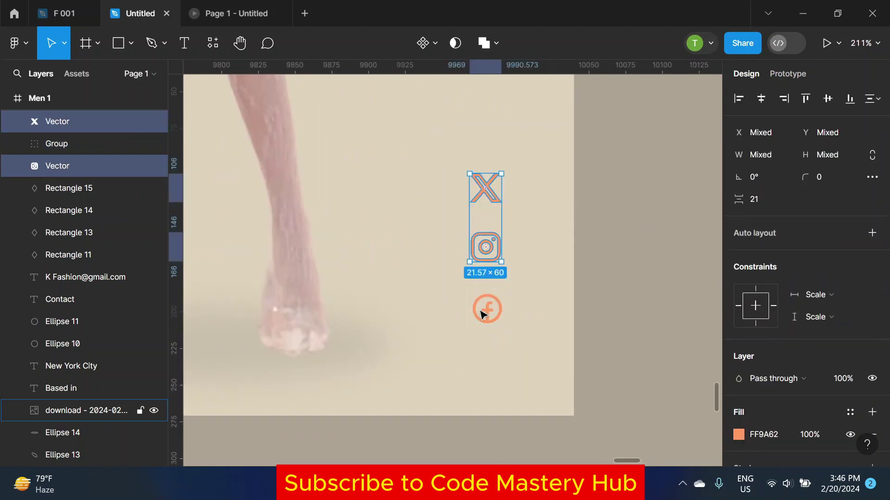
{"action": "left_click", "coordinate": [485, 306], "text": "shift"}
{"action": "left_click", "coordinate": [485, 301], "text": "shift"}
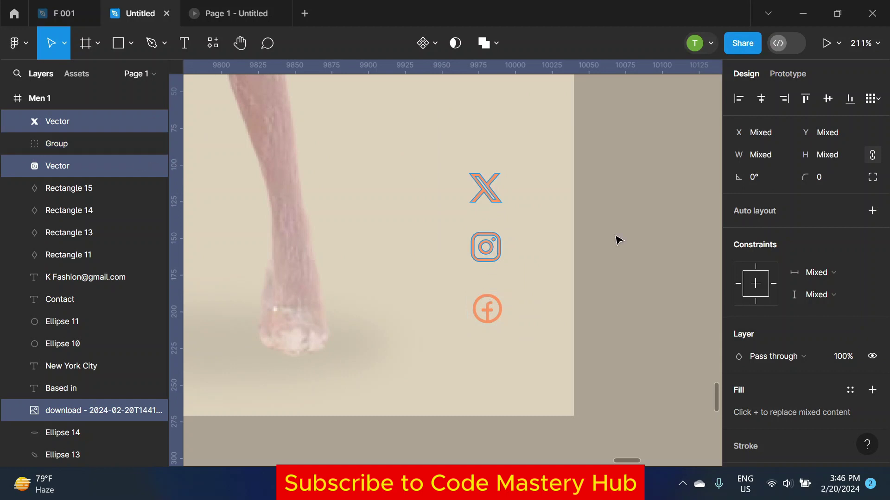
{"action": "left_click", "coordinate": [485, 188]}
{"action": "left_click", "coordinate": [485, 247], "text": "shift"}
{"action": "left_click", "coordinate": [487, 308], "text": "shift"}
{"action": "scroll", "coordinate": [485, 274], "scroll_direction": "down", "scroll_amount": 5}
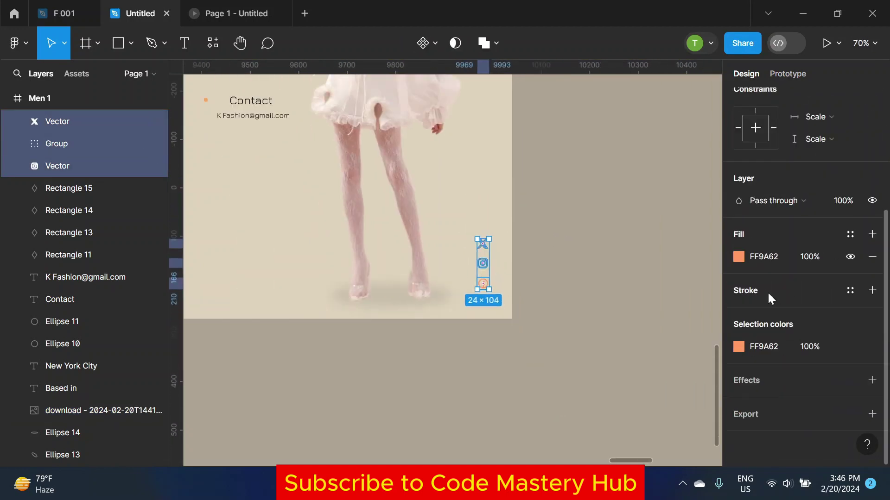
{"action": "left_click", "coordinate": [738, 257]}
{"action": "left_click", "coordinate": [607, 397]}
{"action": "left_click", "coordinate": [709, 74]}
Step: Enlarge the three icons, leaving their column 40 by 175
{"action": "scroll", "coordinate": [649, 203], "scroll_direction": "down", "scroll_amount": 3}
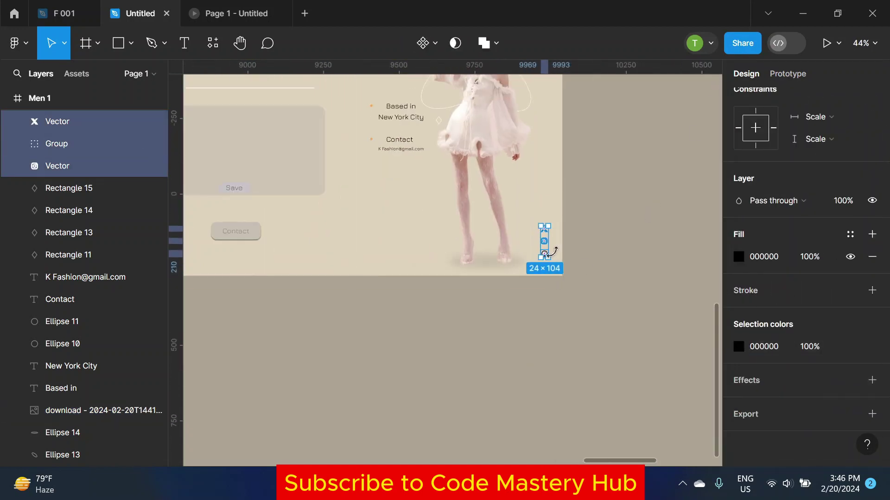
{"action": "mouse_move", "coordinate": [552, 253]}
{"action": "left_mouse_down"}
{"action": "mouse_move", "coordinate": [557, 261]}
{"action": "mouse_move", "coordinate": [570, 176]}
{"action": "mouse_move", "coordinate": [464, 199]}
{"action": "left_mouse_up"}
{"action": "scroll", "coordinate": [557, 261], "scroll_direction": "down", "scroll_amount": 3}
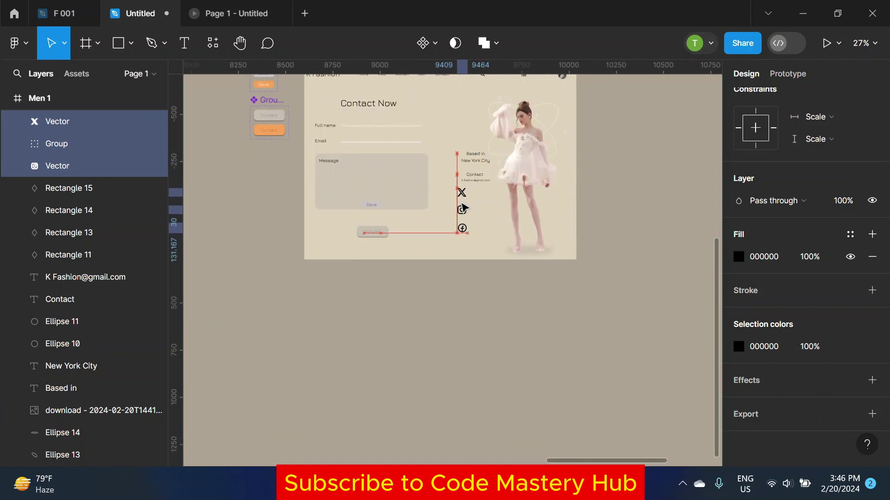
{"action": "scroll", "coordinate": [462, 207], "scroll_direction": "up", "scroll_amount": 5}
{"action": "left_click_drag", "start_coordinate": [462, 277], "coordinate": [463, 254]}
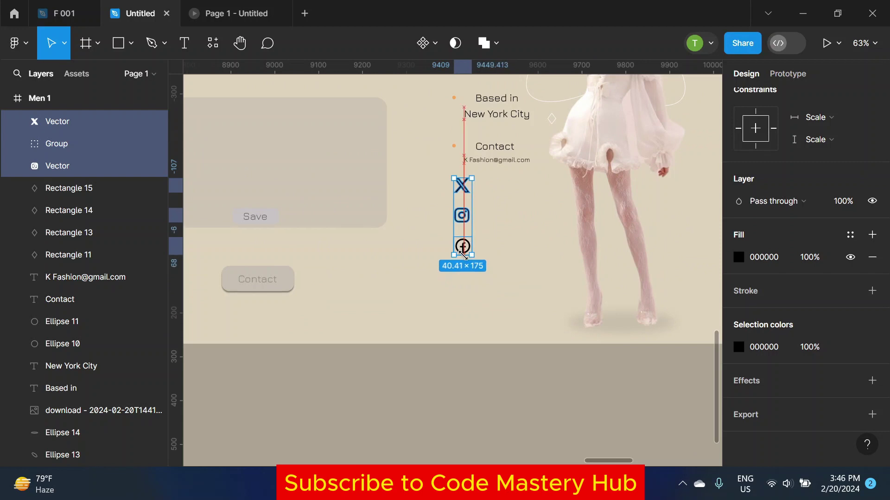
Step: Arrange X, Instagram and Facebook in a row beneath the contact email, 35 px apart
{"action": "left_click", "coordinate": [463, 278]}
{"action": "scroll", "coordinate": [440, 209], "scroll_direction": "up", "scroll_amount": 5}
{"action": "left_click", "coordinate": [419, 194]}
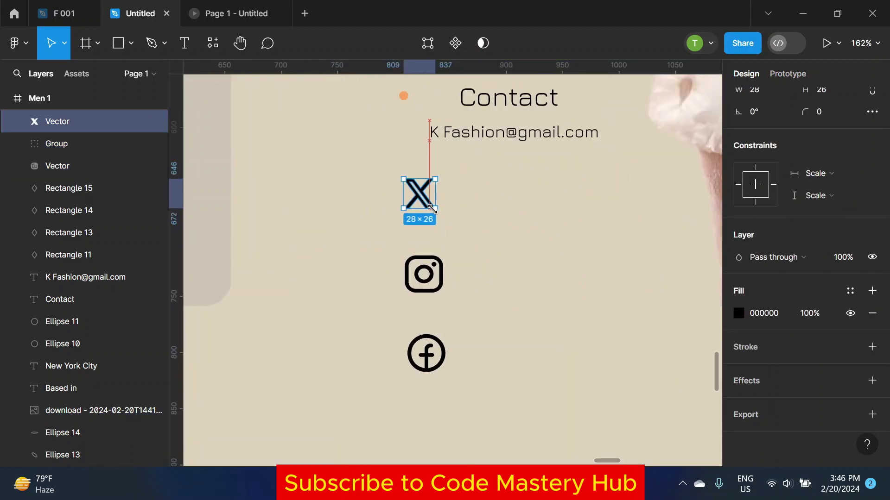
{"action": "left_click_drag", "start_coordinate": [432, 208], "coordinate": [439, 208]}
{"action": "left_click", "coordinate": [433, 261]}
{"action": "left_click_drag", "start_coordinate": [434, 284], "coordinate": [503, 198]}
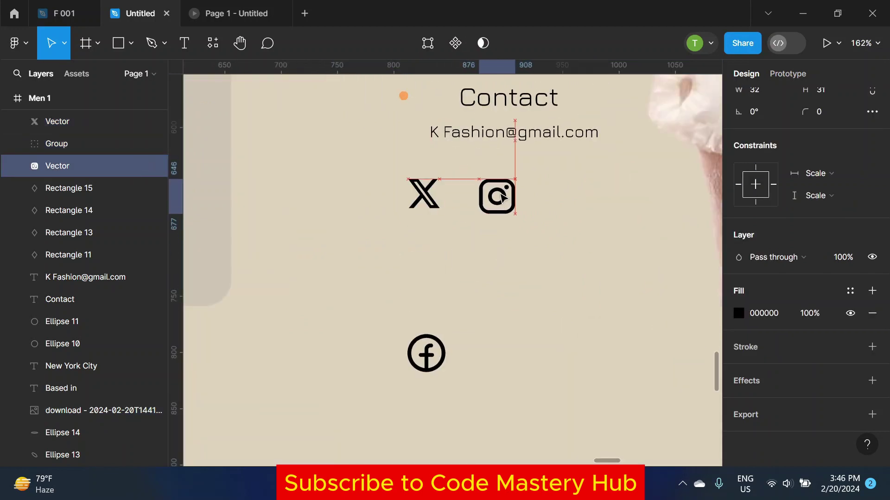
{"action": "left_click", "coordinate": [463, 366]}
{"action": "left_click_drag", "start_coordinate": [425, 354], "coordinate": [577, 198]}
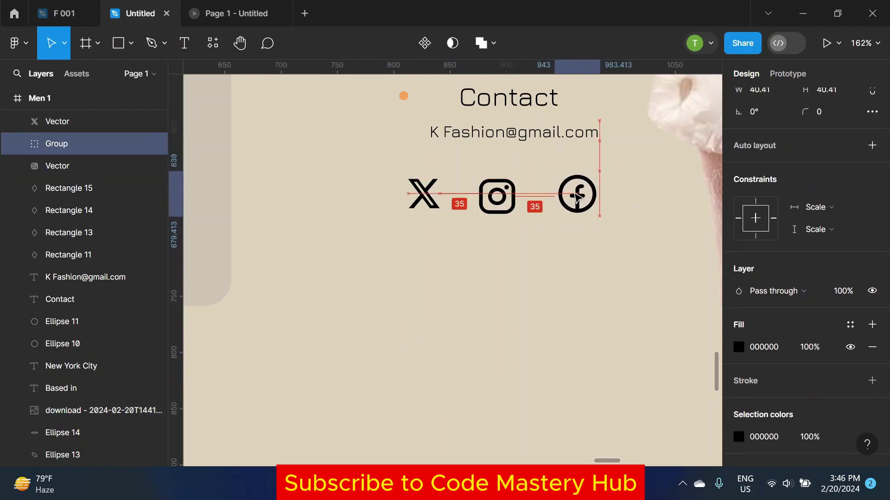
{"action": "left_click_drag", "start_coordinate": [516, 205], "coordinate": [516, 200]}
Step: Check the row's spacing by selecting the X and Facebook icons, then deselect
{"action": "left_click", "coordinate": [423, 194]}
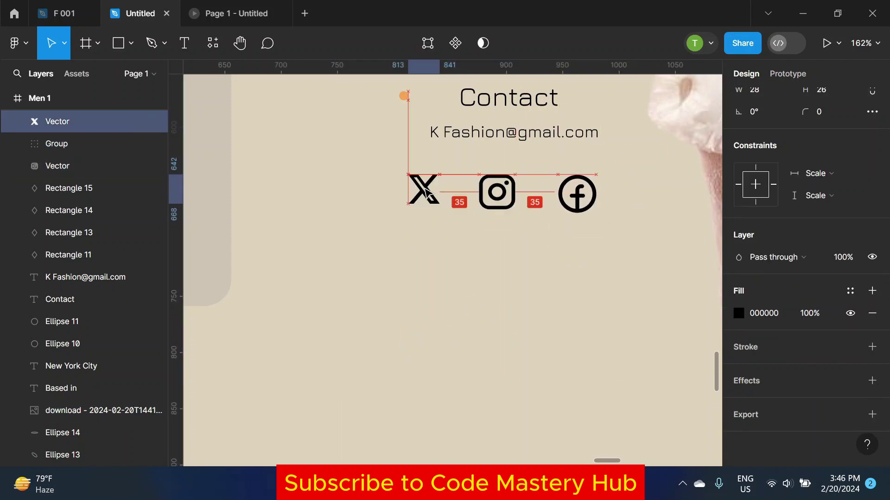
{"action": "scroll", "coordinate": [423, 199], "scroll_direction": "down", "scroll_amount": 5}
{"action": "scroll", "coordinate": [512, 199], "scroll_direction": "up", "scroll_amount": 5}
{"action": "left_click", "coordinate": [513, 199]}
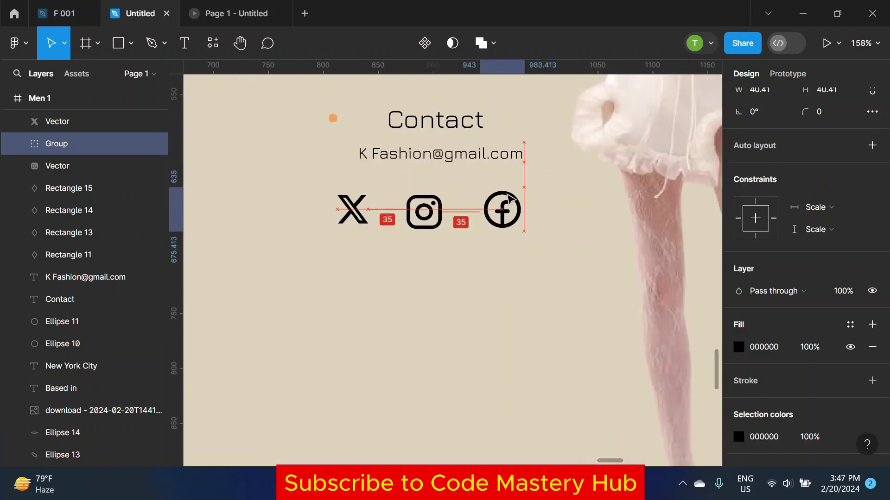
{"action": "scroll", "coordinate": [505, 204], "scroll_direction": "down", "scroll_amount": 5}
{"action": "left_click", "coordinate": [404, 384]}
{"action": "scroll", "coordinate": [646, 257], "scroll_direction": "down", "scroll_amount": 2}
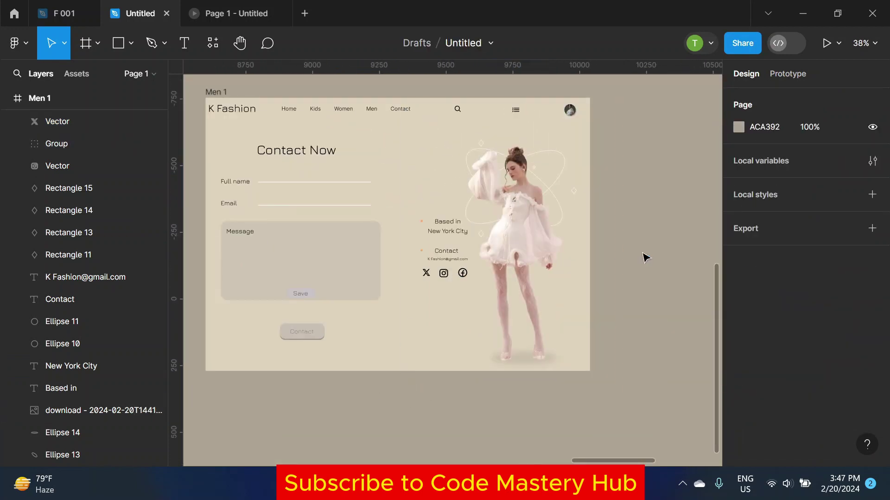
{"action": "scroll", "coordinate": [427, 273], "scroll_direction": "up", "scroll_amount": 3}
Step: Make the X icon a component with two variants named hover and inactive
{"action": "left_click", "coordinate": [429, 272]}
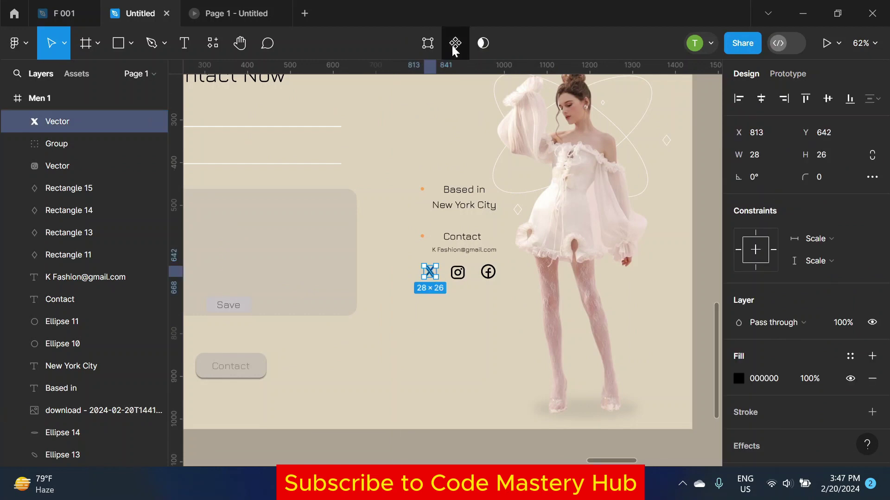
{"action": "left_click", "coordinate": [452, 46]}
{"action": "left_click", "coordinate": [816, 331]}
{"action": "type", "text": "ho"}
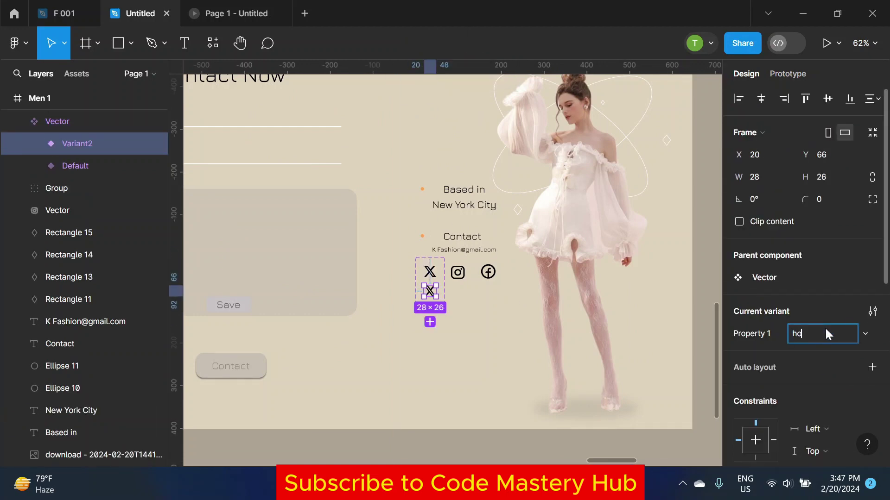
{"action": "type", "text": "ver"}
{"action": "key", "text": "Return"}
{"action": "key", "text": "Tab"}
{"action": "type", "text": "ina"}
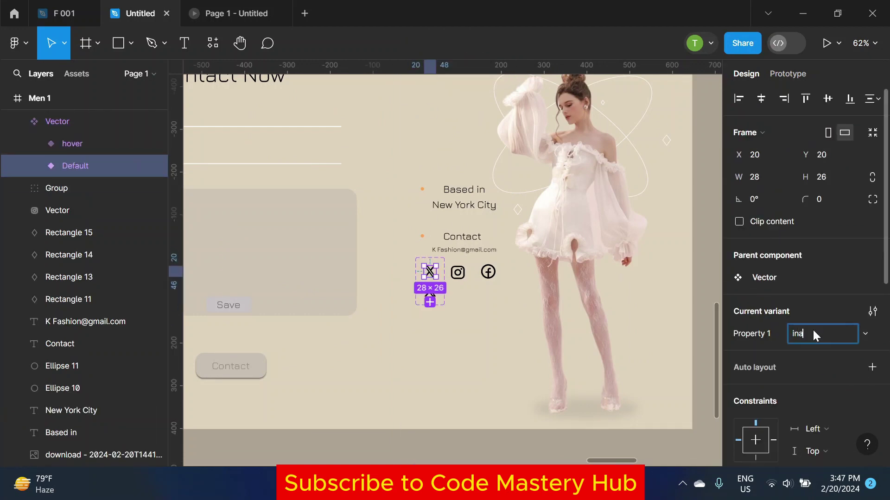
{"action": "type", "text": "ctive"}
{"action": "key", "text": "Return"}
{"action": "left_click", "coordinate": [478, 333]}
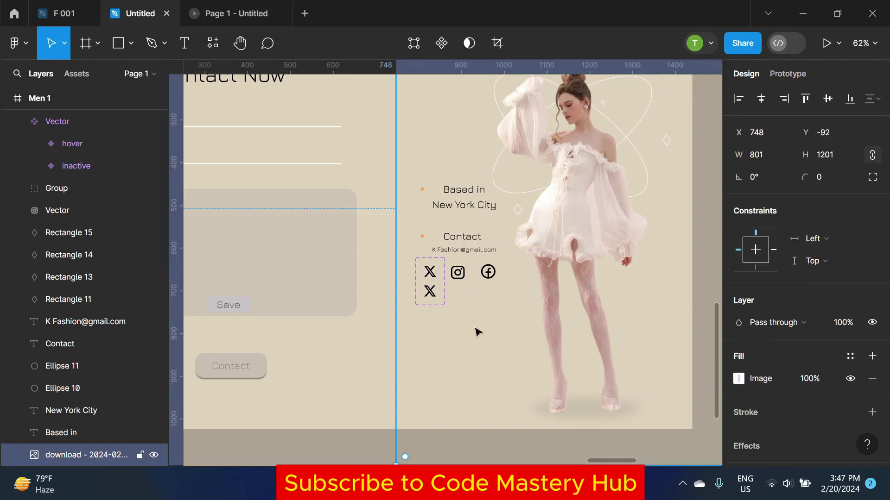
Step: Set the hover X variant's fill to orange FF7B01
{"action": "left_click", "coordinate": [430, 291]}
{"action": "scroll", "coordinate": [788, 278], "scroll_direction": "down", "scroll_amount": 5}
{"action": "left_click", "coordinate": [738, 415]}
{"action": "type", "text": "FF7B01"}
{"action": "key", "text": "Return"}
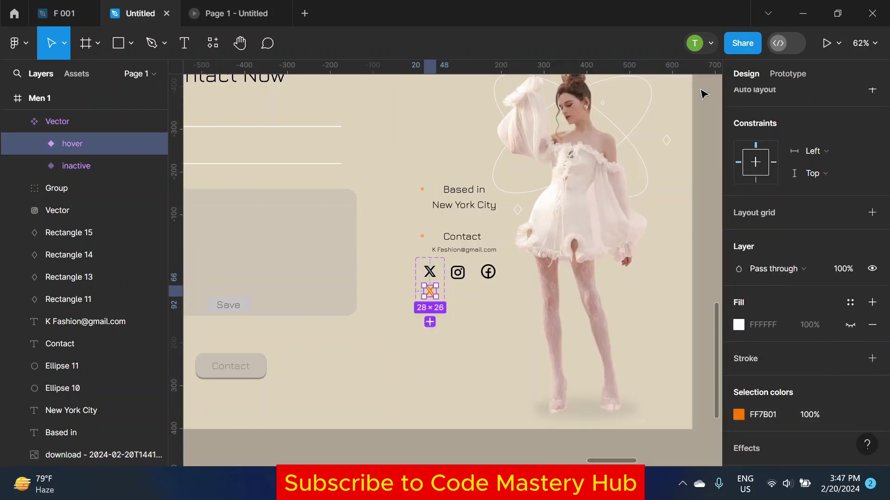
Step: Prototype inactive X to swap to hover While hovering; make Instagram a two-variant component
{"action": "left_click", "coordinate": [425, 271]}
{"action": "left_click", "coordinate": [788, 74]}
{"action": "scroll", "coordinate": [426, 247], "scroll_direction": "up", "scroll_amount": 5}
{"action": "left_click_drag", "start_coordinate": [448, 302], "coordinate": [442, 352]}
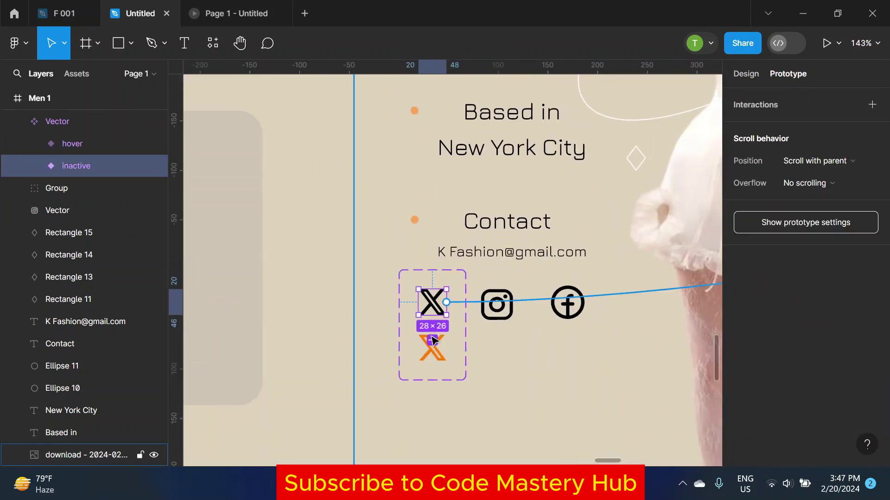
{"action": "left_click", "coordinate": [378, 369]}
{"action": "left_click", "coordinate": [391, 312]}
{"action": "scroll", "coordinate": [458, 330], "scroll_direction": "down", "scroll_amount": 5}
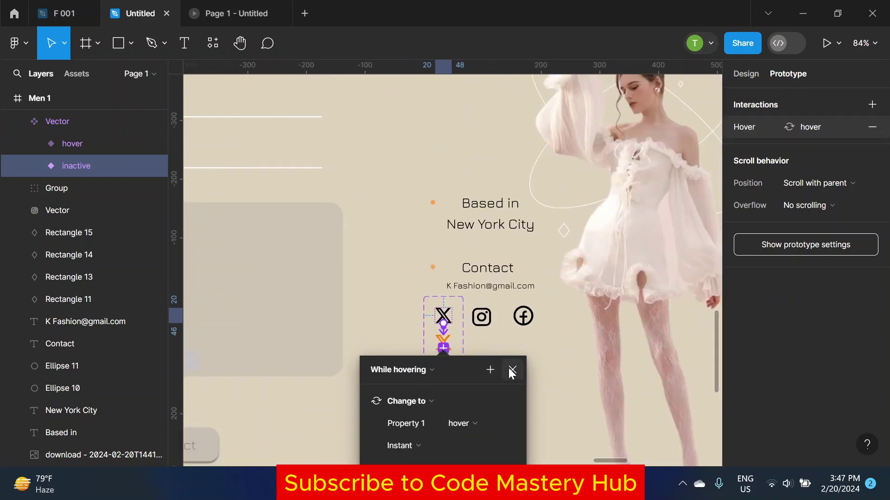
{"action": "left_click", "coordinate": [509, 369]}
{"action": "left_click", "coordinate": [482, 330]}
{"action": "left_click", "coordinate": [441, 42]}
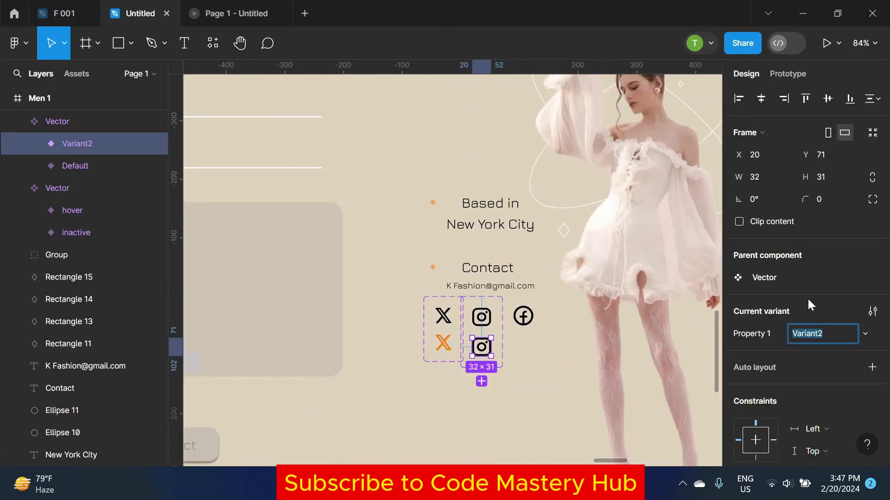
Step: Name the Instagram component's variants hover and inactive
{"action": "type", "text": "hover"}
{"action": "key", "text": "Tab"}
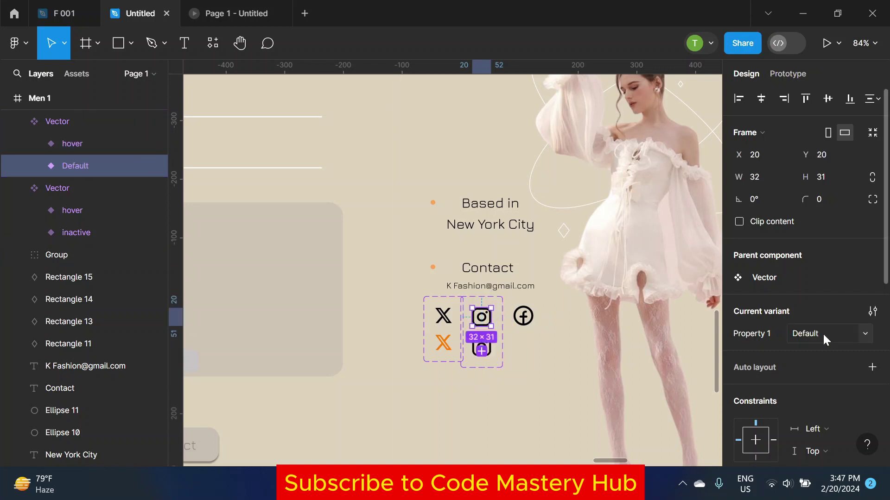
{"action": "left_click", "coordinate": [823, 334]}
{"action": "type", "text": "inactive"}
{"action": "key", "text": "Return"}
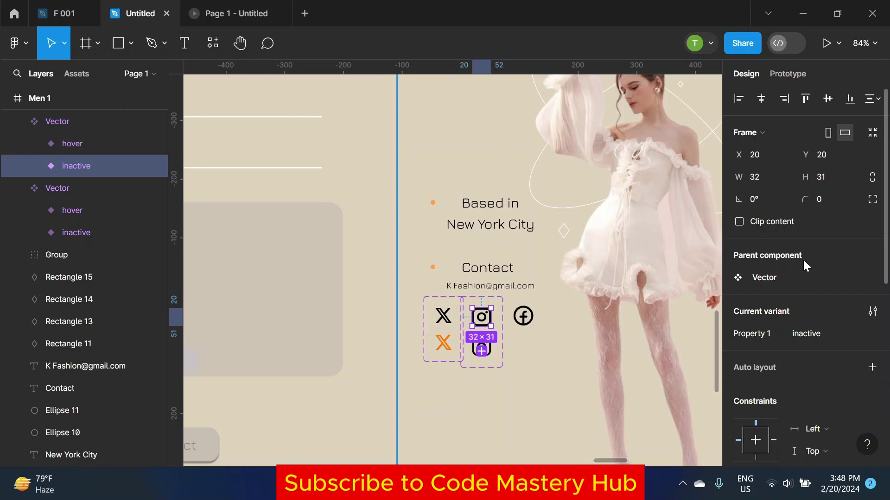
Step: Make the hover Instagram variant orange and link inactive to hover While hovering
{"action": "left_click", "coordinate": [487, 350]}
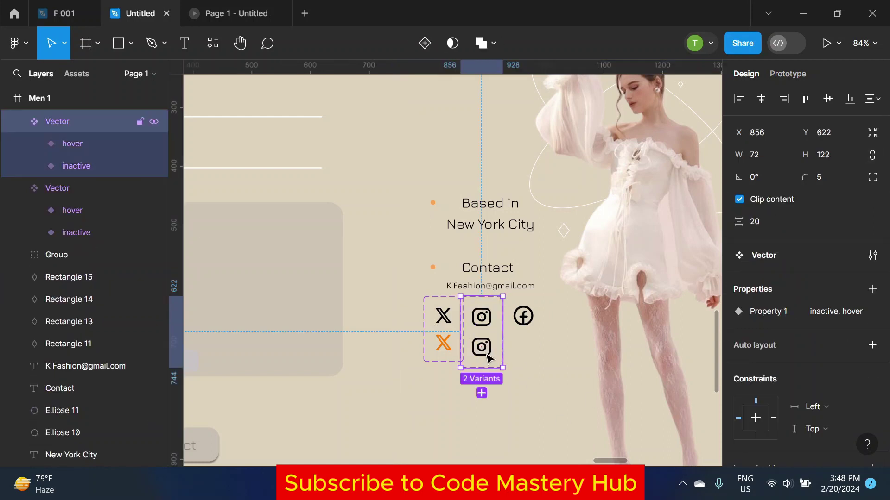
{"action": "scroll", "coordinate": [788, 371], "scroll_direction": "down", "scroll_amount": 5}
{"action": "left_click", "coordinate": [739, 415]}
{"action": "left_click", "coordinate": [588, 420]}
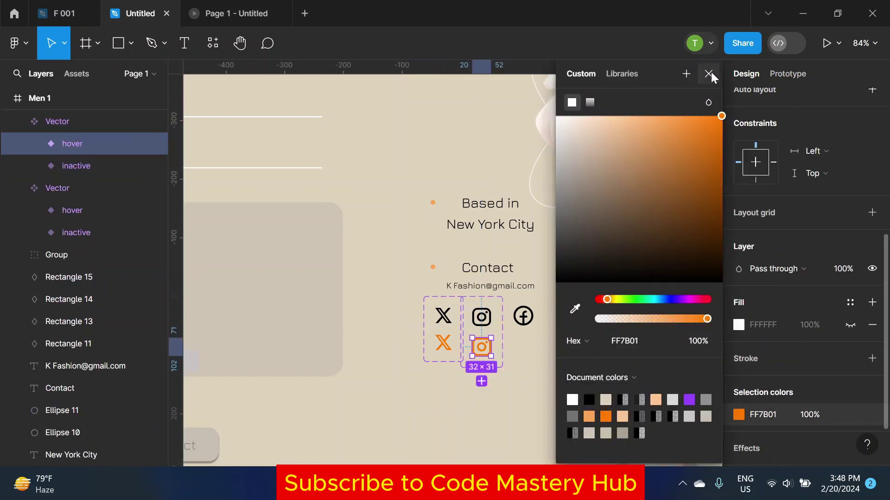
{"action": "left_click", "coordinate": [788, 74]}
{"action": "left_click", "coordinate": [482, 317]}
{"action": "left_click_drag", "start_coordinate": [486, 325], "coordinate": [484, 347]}
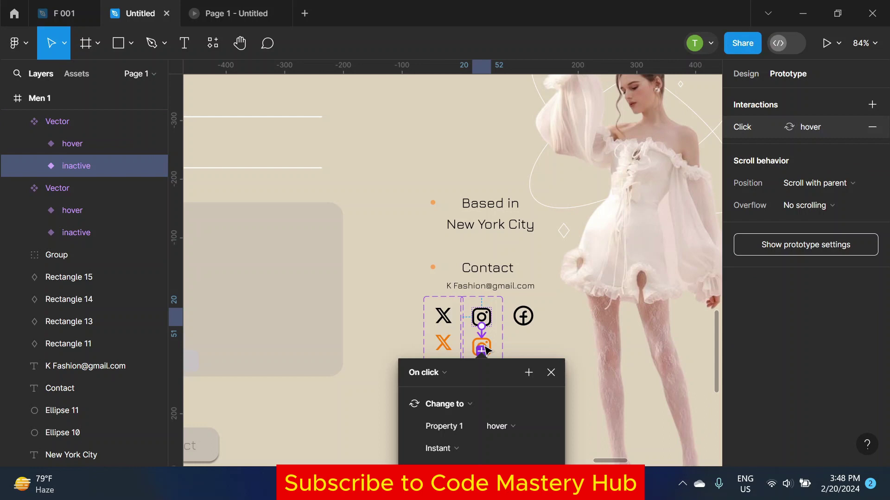
{"action": "scroll", "coordinate": [533, 362], "scroll_direction": "down", "scroll_amount": 1}
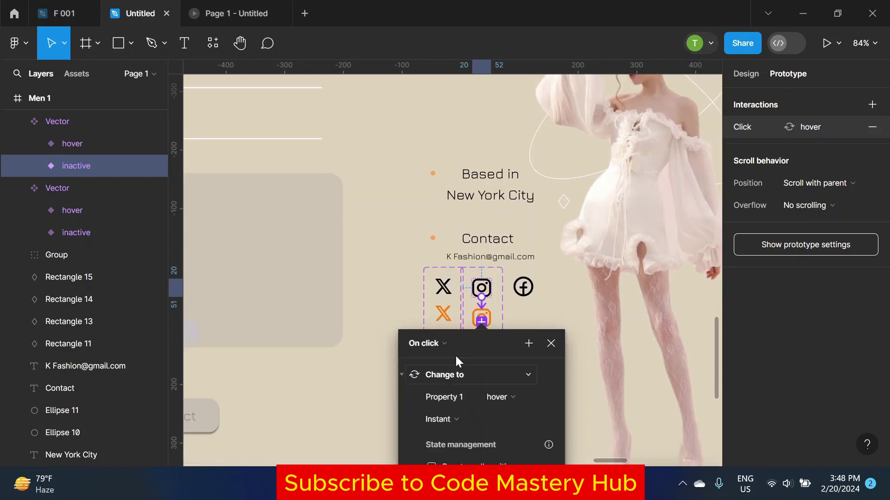
{"action": "left_click", "coordinate": [436, 343]}
{"action": "left_click", "coordinate": [447, 309]}
{"action": "left_click", "coordinate": [551, 343]}
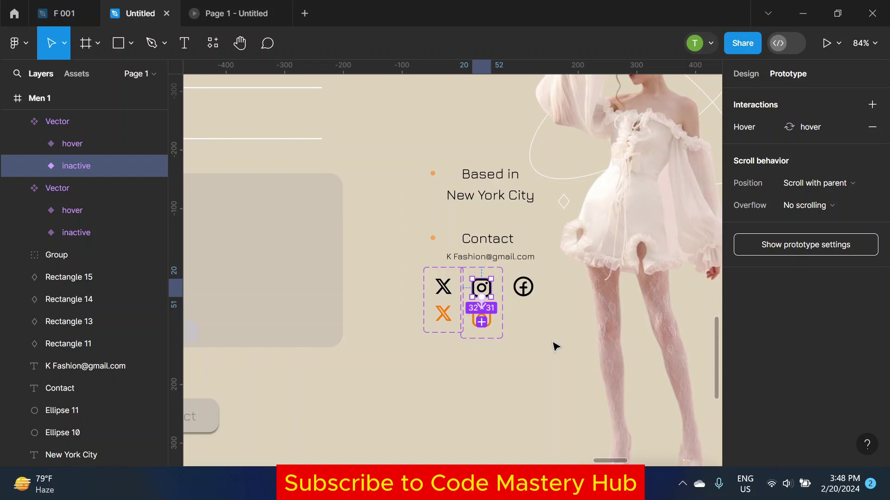
Step: Make the Facebook icon a component with variants named hover and inactive
{"action": "left_click", "coordinate": [523, 287]}
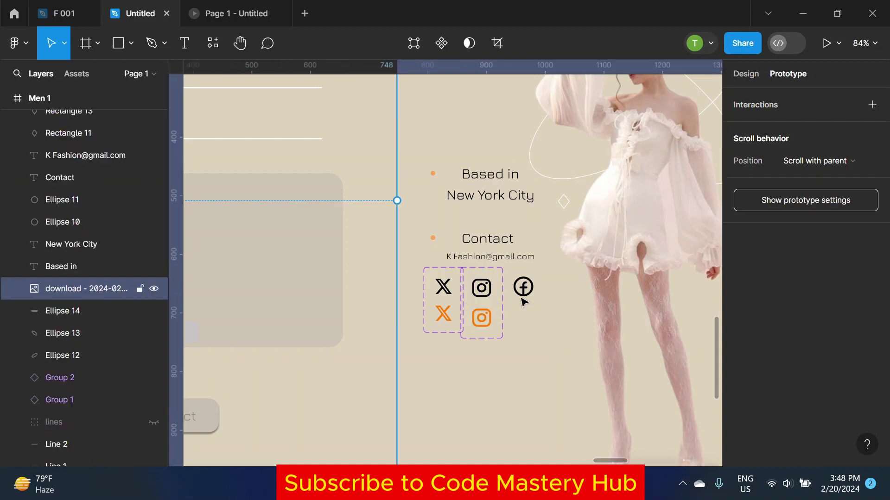
{"action": "left_click", "coordinate": [427, 43]}
{"action": "left_click", "coordinate": [746, 73]}
{"action": "left_click", "coordinate": [821, 334]}
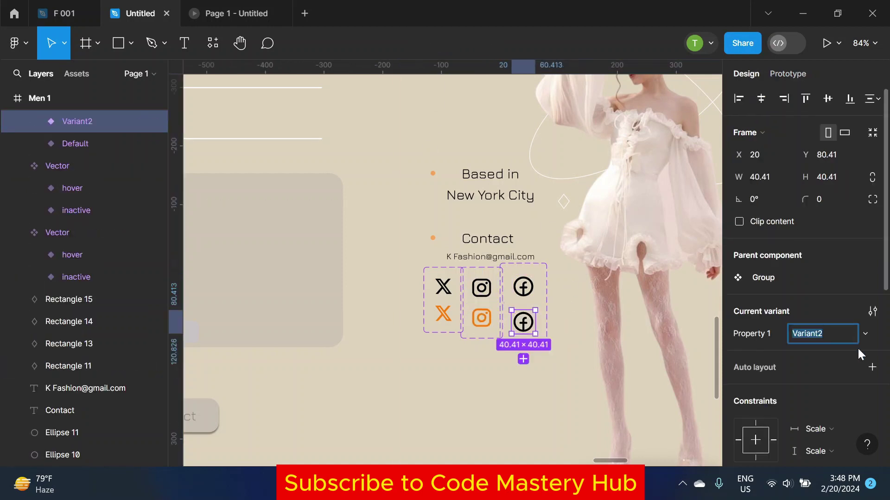
{"action": "type", "text": "hover"}
{"action": "key", "text": "Return"}
{"action": "key", "text": "Tab"}
{"action": "left_click", "coordinate": [821, 333]}
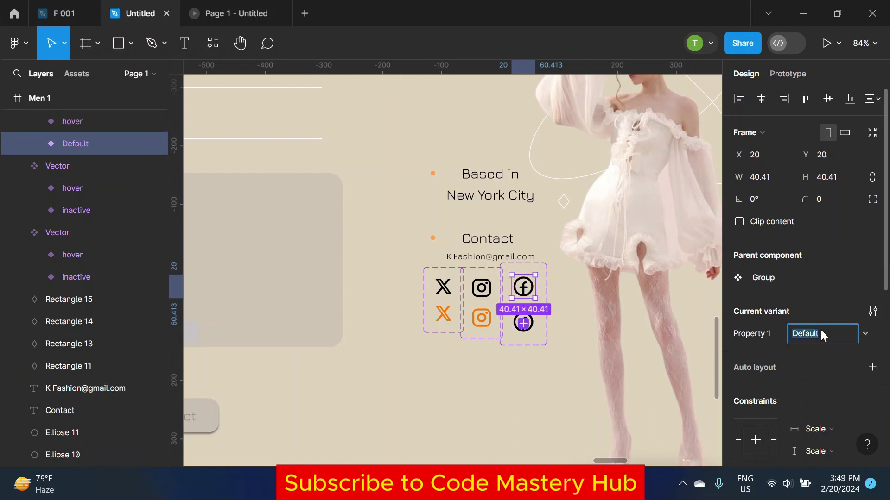
{"action": "type", "text": "inactive"}
{"action": "key", "text": "Return"}
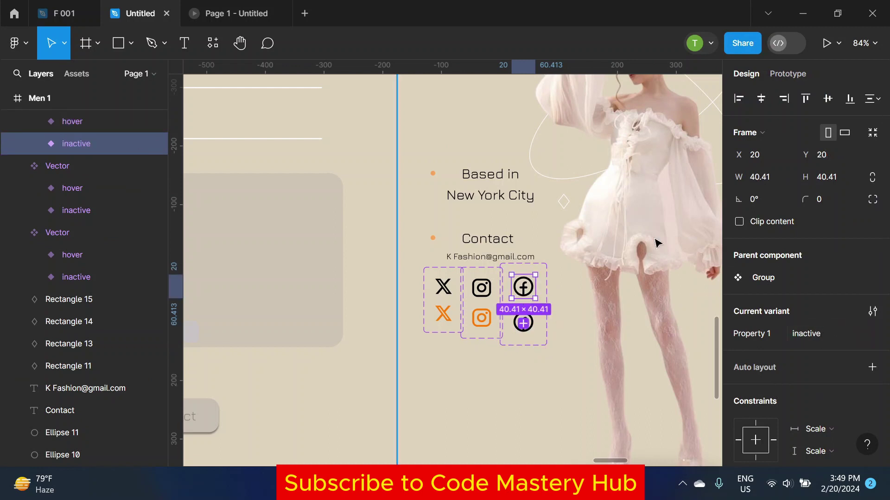
Step: Fill the hover Facebook variant's shape orange with FF7801
{"action": "left_click", "coordinate": [655, 244]}
{"action": "left_click", "coordinate": [523, 322], "text": "ctrl"}
{"action": "left_click", "coordinate": [738, 435]}
{"action": "type", "text": "FF7801"}
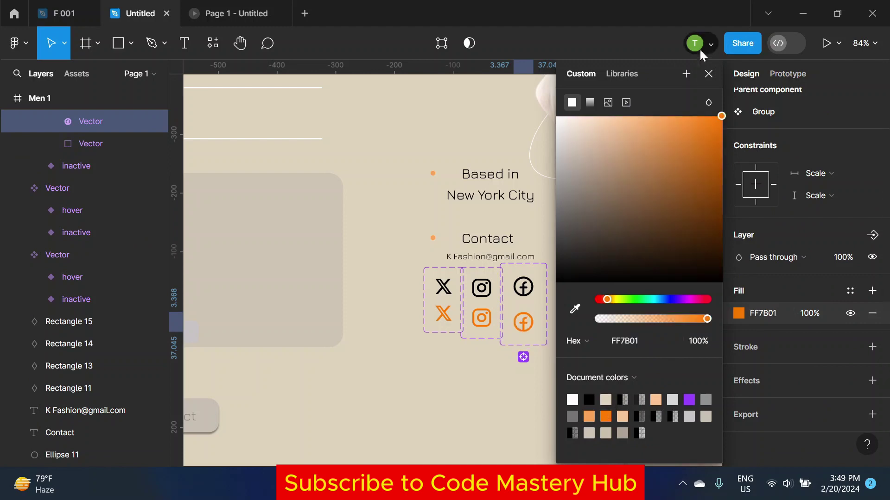
{"action": "scroll", "coordinate": [489, 267], "scroll_direction": "down", "scroll_amount": 3}
Step: Move the X and Facebook icon sets out to the left of the Men 1 frame
{"action": "left_click", "coordinate": [452, 278]}
{"action": "left_click", "coordinate": [490, 267], "text": "shift"}
{"action": "scroll", "coordinate": [490, 267], "scroll_direction": "down", "scroll_amount": 4}
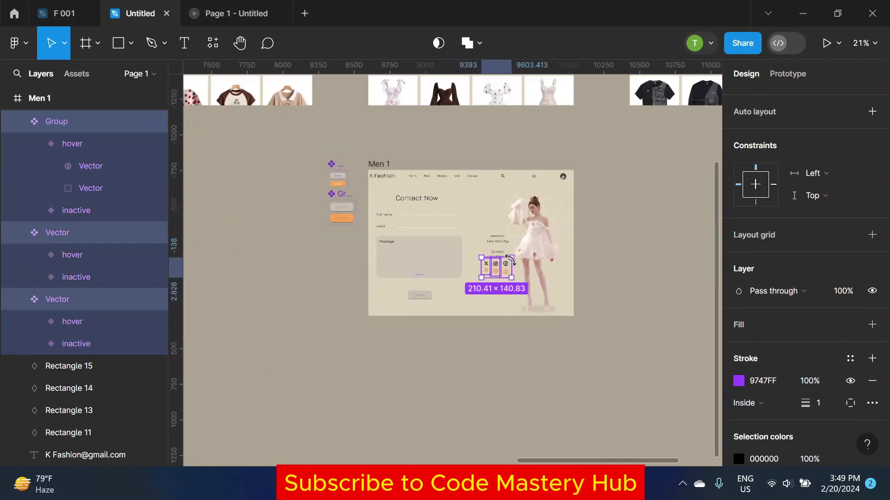
{"action": "left_click_drag", "start_coordinate": [487, 262], "coordinate": [339, 247]}
{"action": "key", "text": "Escape"}
Step: Place the X, Instagram and Facebook icon components in a row under the contact email
{"action": "left_click", "coordinate": [76, 74]}
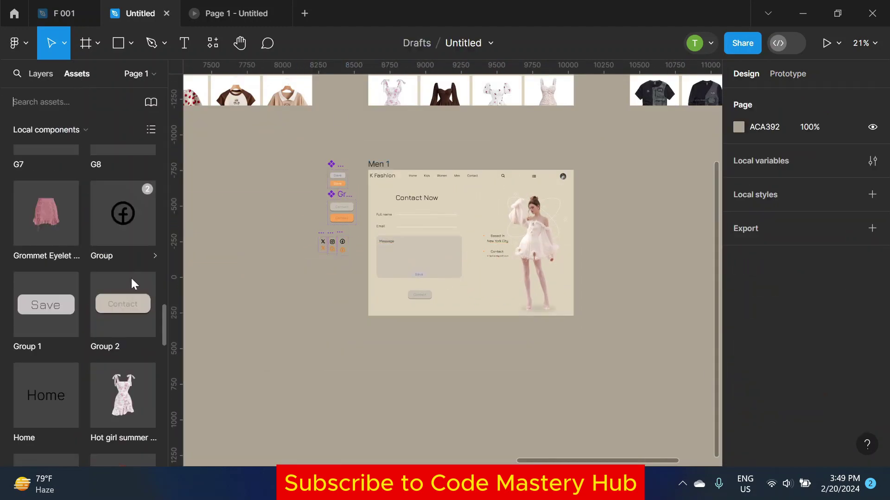
{"action": "scroll", "coordinate": [120, 230], "scroll_direction": "up", "scroll_amount": 3}
{"action": "scroll", "coordinate": [120, 232], "scroll_direction": "down", "scroll_amount": 5}
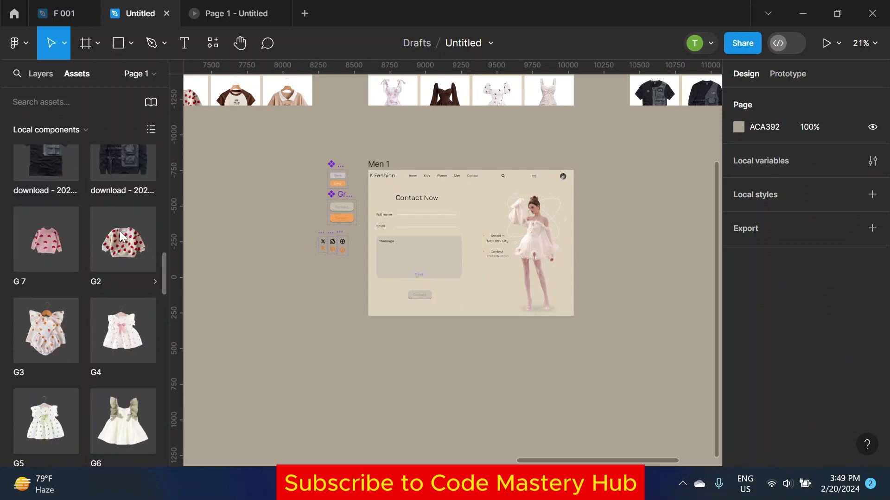
{"action": "scroll", "coordinate": [123, 264], "scroll_direction": "down", "scroll_amount": 5}
{"action": "scroll", "coordinate": [127, 276], "scroll_direction": "down", "scroll_amount": 5}
{"action": "left_click", "coordinate": [123, 332]}
{"action": "mouse_move", "coordinate": [238, 208]}
{"action": "left_mouse_down"}
{"action": "mouse_move", "coordinate": [479, 268]}
{"action": "mouse_move", "coordinate": [504, 250]}
{"action": "left_mouse_up"}
{"action": "scroll", "coordinate": [482, 265], "scroll_direction": "up", "scroll_amount": 5, "text": "ctrl"}
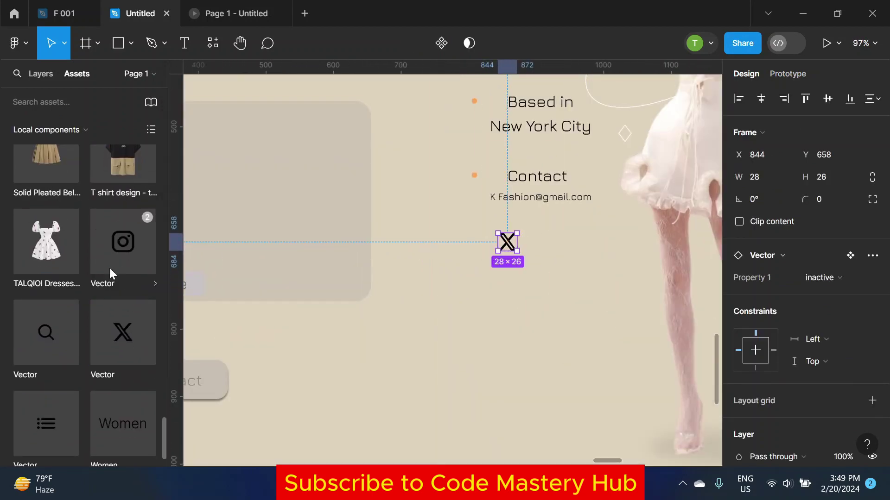
{"action": "left_click_drag", "start_coordinate": [123, 242], "coordinate": [550, 242]}
{"action": "scroll", "coordinate": [546, 237], "scroll_direction": "up", "scroll_amount": 5, "text": "ctrl"}
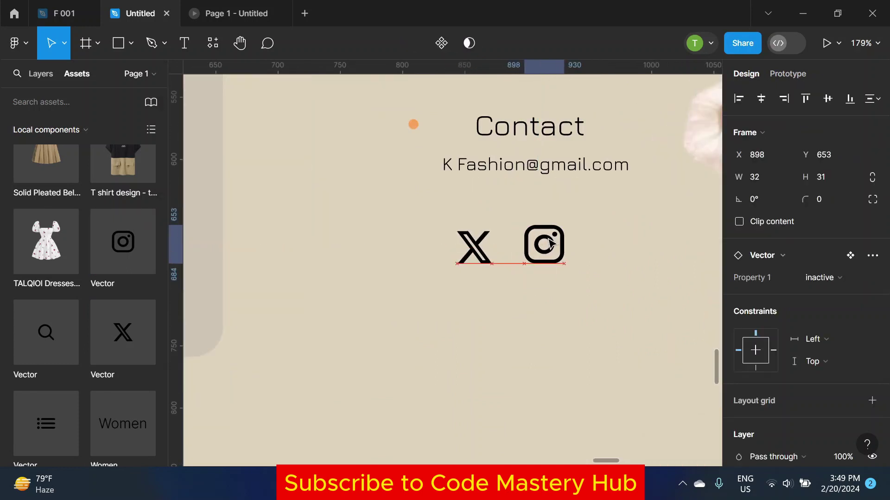
{"action": "scroll", "coordinate": [116, 207], "scroll_direction": "up", "scroll_amount": 5}
{"action": "scroll", "coordinate": [116, 206], "scroll_direction": "down", "scroll_amount": 5}
{"action": "left_click", "coordinate": [123, 185]}
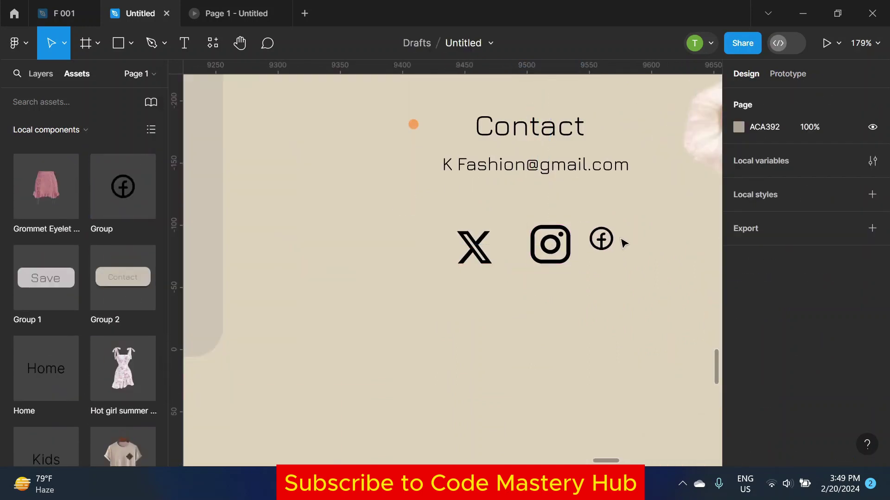
{"action": "left_click_drag", "start_coordinate": [278, 175], "coordinate": [645, 253]}
Step: Preview the Contact Now page with its three social icons in the prototype
{"action": "scroll", "coordinate": [635, 248], "scroll_direction": "up", "scroll_amount": 3, "text": "ctrl"}
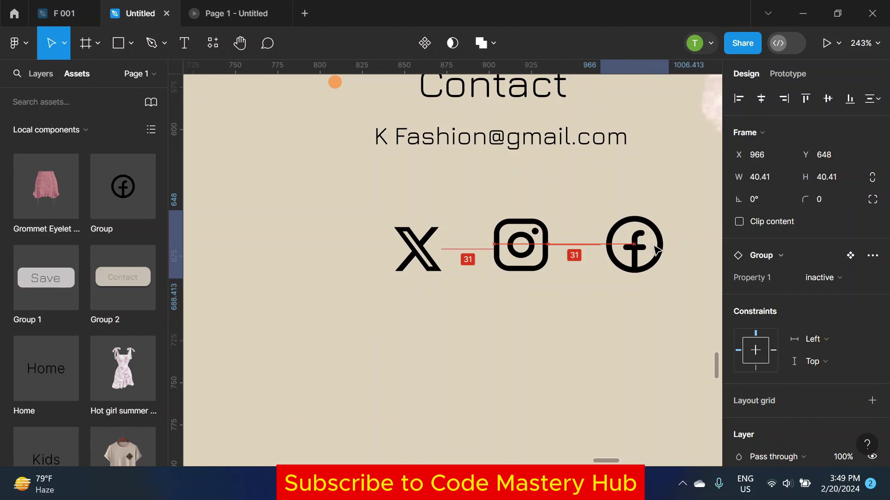
{"action": "scroll", "coordinate": [642, 250], "scroll_direction": "down", "scroll_amount": 3, "text": "ctrl"}
{"action": "scroll", "coordinate": [642, 250], "scroll_direction": "down", "scroll_amount": 5, "text": "ctrl"}
{"action": "left_click", "coordinate": [586, 366]}
{"action": "key", "text": "ctrl+alt+Return"}
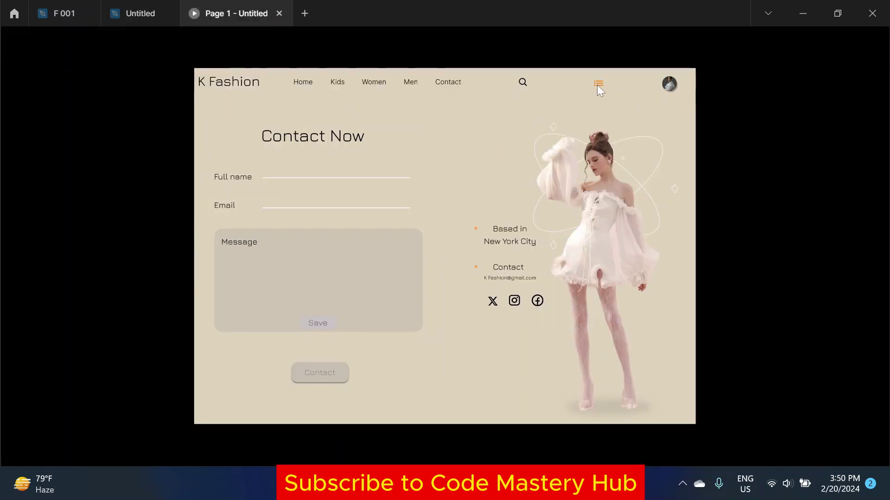
Step: Link the black Facebook icon variant to the orange one on While hovering, then preview
{"action": "left_click", "coordinate": [149, 19]}
{"action": "left_click", "coordinate": [307, 257]}
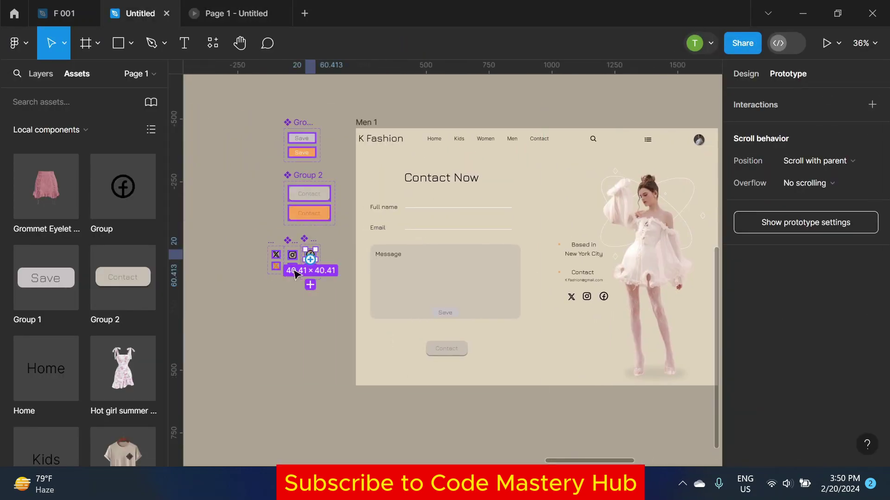
{"action": "scroll", "coordinate": [307, 259], "scroll_direction": "up", "scroll_amount": 5}
{"action": "left_click_drag", "start_coordinate": [325, 289], "coordinate": [326, 320]}
{"action": "left_click", "coordinate": [282, 272]}
{"action": "left_click", "coordinate": [287, 305]}
{"action": "left_click", "coordinate": [437, 232]}
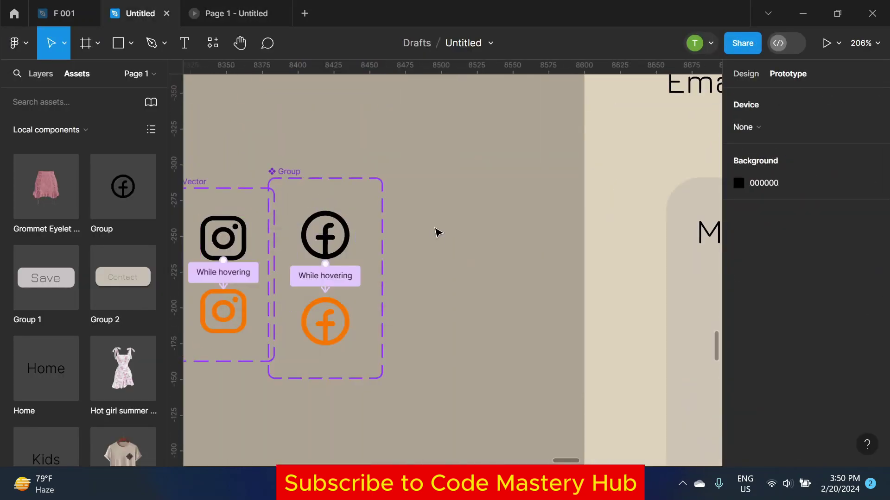
{"action": "scroll", "coordinate": [437, 232], "scroll_direction": "down", "scroll_amount": 5}
{"action": "left_click", "coordinate": [229, 13]}
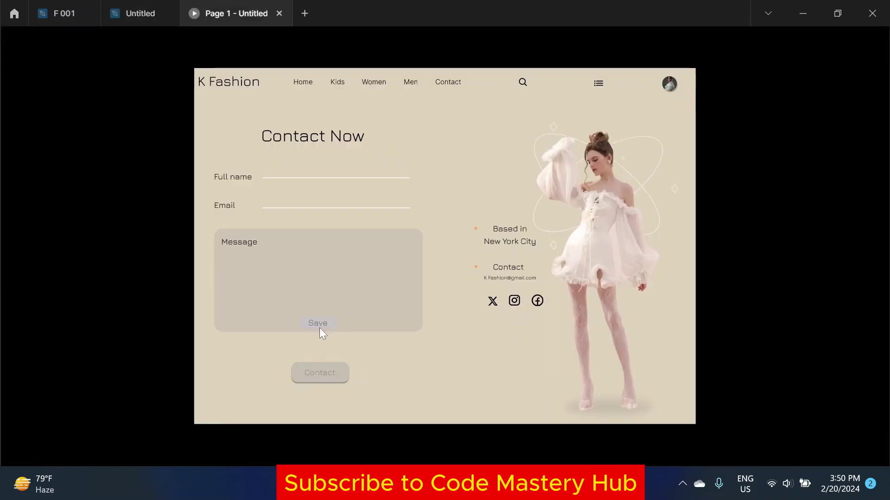
Step: Rename the Men 1 frame to Contact and move it into the row beside Men
{"action": "left_click", "coordinate": [135, 14]}
{"action": "scroll", "coordinate": [411, 286], "scroll_direction": "down", "scroll_amount": 5}
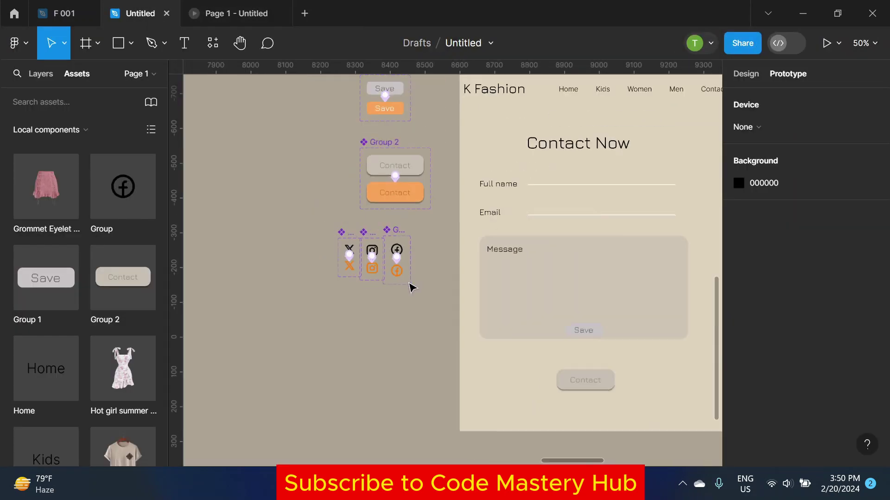
{"action": "left_click", "coordinate": [378, 228]}
{"action": "type", "text": "Contact"}
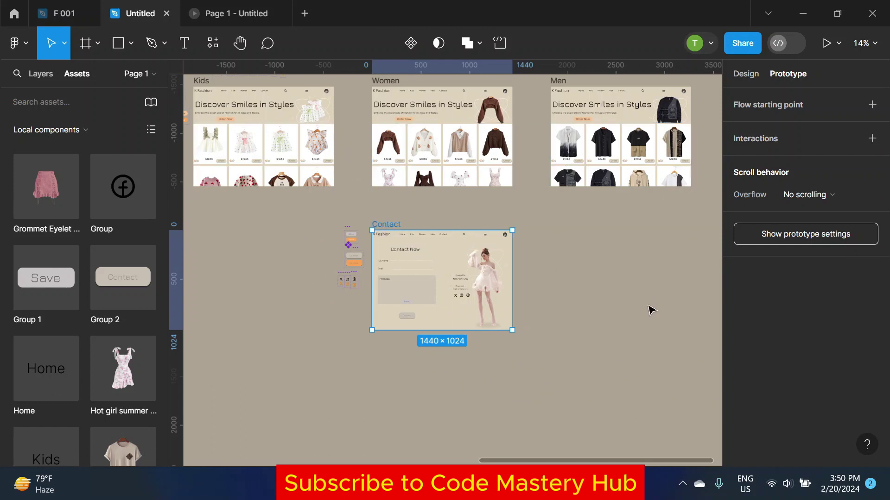
{"action": "left_click", "coordinate": [648, 310]}
{"action": "scroll", "coordinate": [528, 256], "scroll_direction": "down", "scroll_amount": 3}
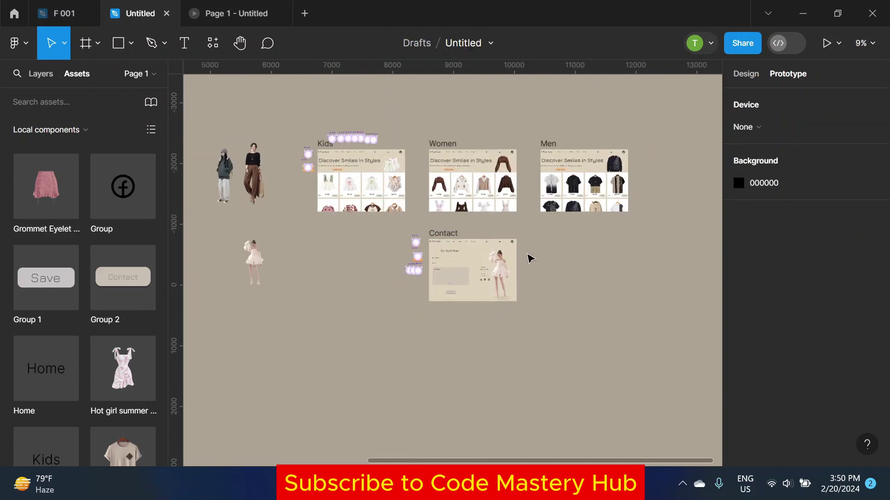
{"action": "scroll", "coordinate": [333, 238], "scroll_direction": "right", "scroll_amount": 3}
{"action": "mouse_move", "coordinate": [331, 240]}
{"action": "left_mouse_down"}
{"action": "mouse_move", "coordinate": [570, 220]}
{"action": "mouse_move", "coordinate": [558, 157]}
{"action": "left_mouse_up"}
{"action": "left_click", "coordinate": [539, 131]}
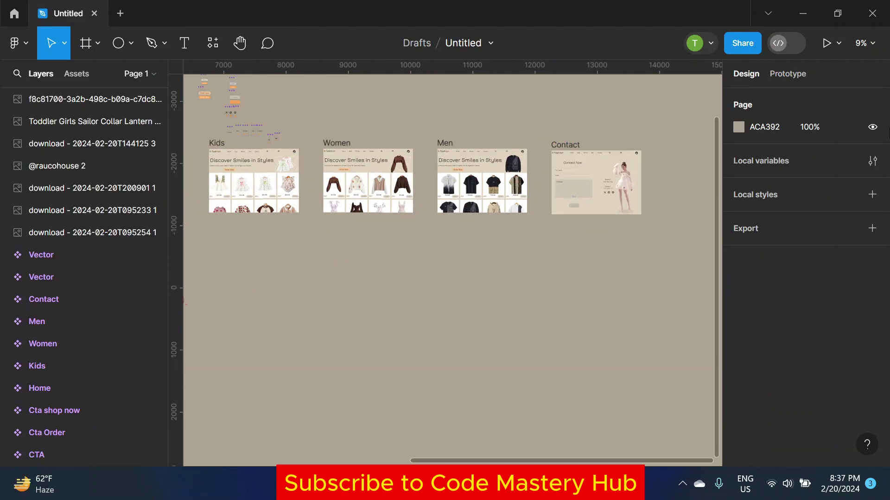
Step: Draw a 1440 × 1024 rectangle and position it below the Contact frame
{"action": "left_click", "coordinate": [131, 44]}
{"action": "left_click", "coordinate": [93, 76]}
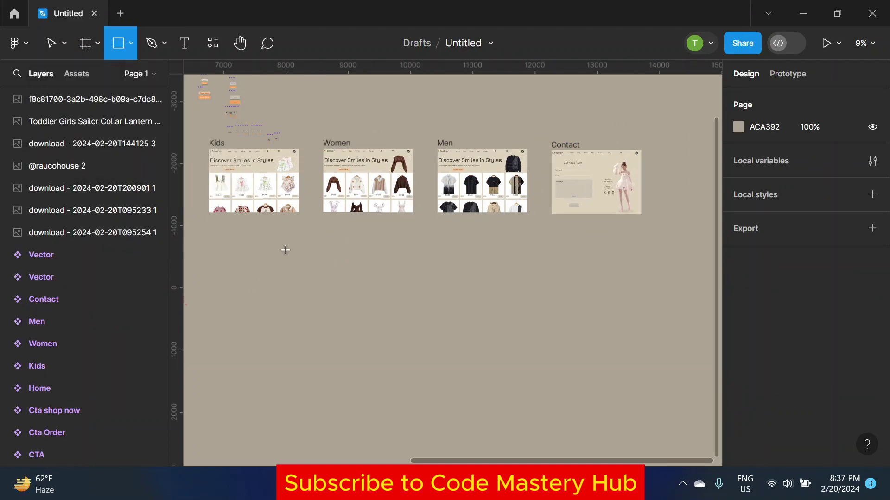
{"action": "left_click_drag", "start_coordinate": [285, 246], "coordinate": [412, 327]}
{"action": "type", "text": "440"}
{"action": "left_click", "coordinate": [830, 155]}
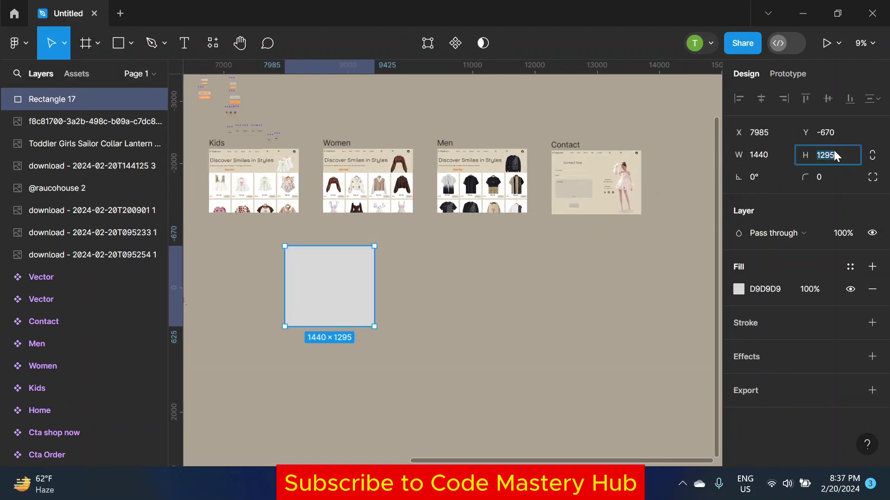
{"action": "type", "text": "24"}
{"action": "key", "text": "Return"}
{"action": "mouse_move", "coordinate": [315, 286]}
{"action": "left_mouse_down"}
{"action": "mouse_move", "coordinate": [598, 297]}
{"action": "mouse_move", "coordinate": [580, 280]}
{"action": "left_mouse_up"}
Step: Fill the rectangle with the Contact page's beige colour using the eyedropper
{"action": "scroll", "coordinate": [632, 275], "scroll_direction": "right", "scroll_amount": 5}
{"action": "left_click", "coordinate": [739, 289]}
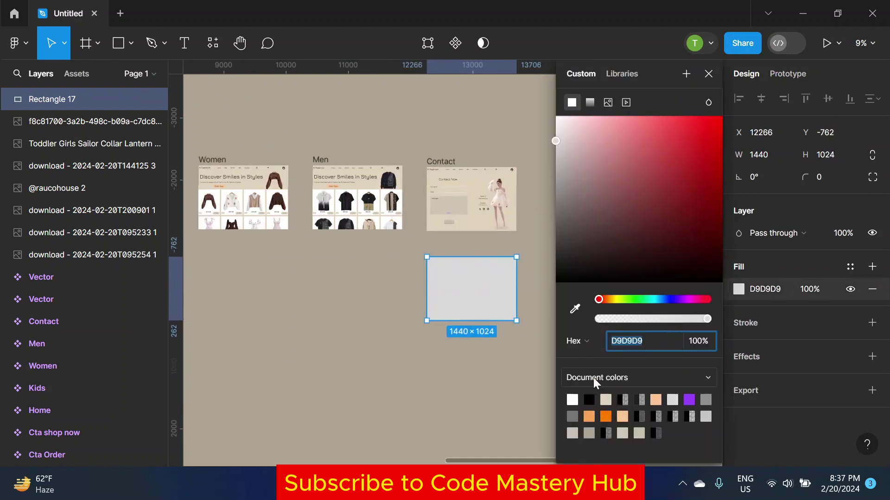
{"action": "left_click", "coordinate": [575, 309]}
{"action": "left_click", "coordinate": [468, 207]}
{"action": "key", "text": "Escape"}
Step: Copy the Contact page's Nav bar onto the top of the beige rectangle
{"action": "scroll", "coordinate": [482, 259], "scroll_direction": "up", "scroll_amount": 1}
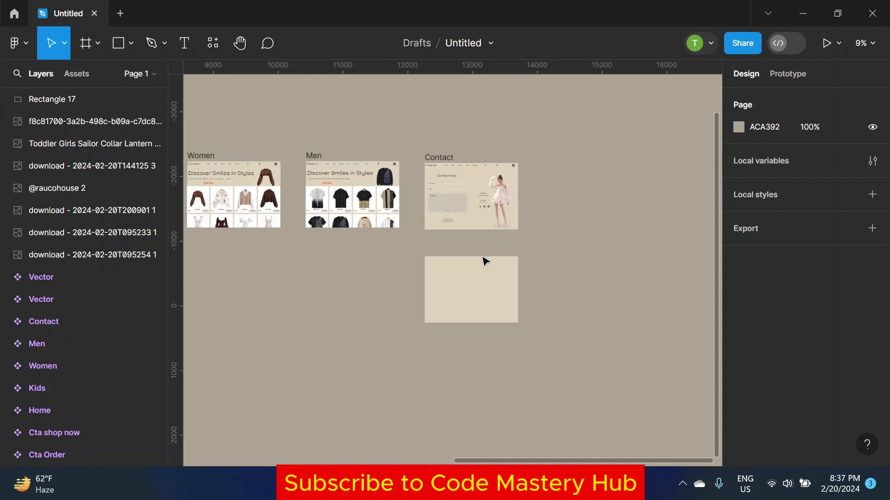
{"action": "scroll", "coordinate": [482, 258], "scroll_direction": "up", "scroll_amount": 3}
{"action": "left_click", "coordinate": [426, 122]}
{"action": "scroll", "coordinate": [81, 278], "scroll_direction": "up", "scroll_amount": 3}
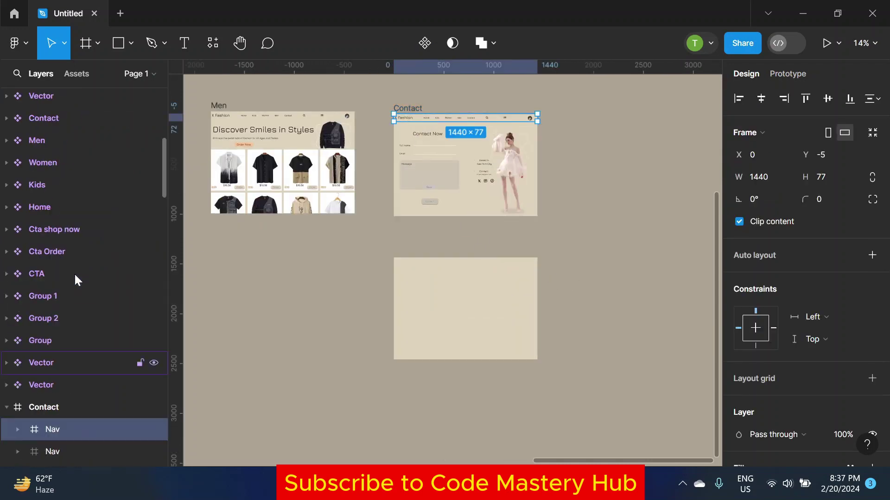
{"action": "scroll", "coordinate": [76, 250], "scroll_direction": "down", "scroll_amount": 5}
{"action": "scroll", "coordinate": [80, 231], "scroll_direction": "up", "scroll_amount": 10}
{"action": "left_click", "coordinate": [449, 120]}
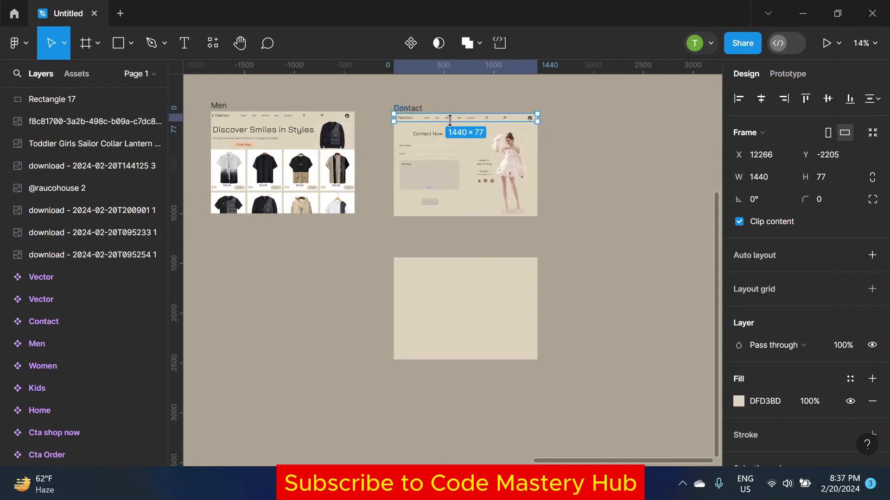
{"action": "left_click_drag", "start_coordinate": [420, 122], "coordinate": [423, 276]}
{"action": "scroll", "coordinate": [420, 268], "scroll_direction": "up", "scroll_amount": 3}
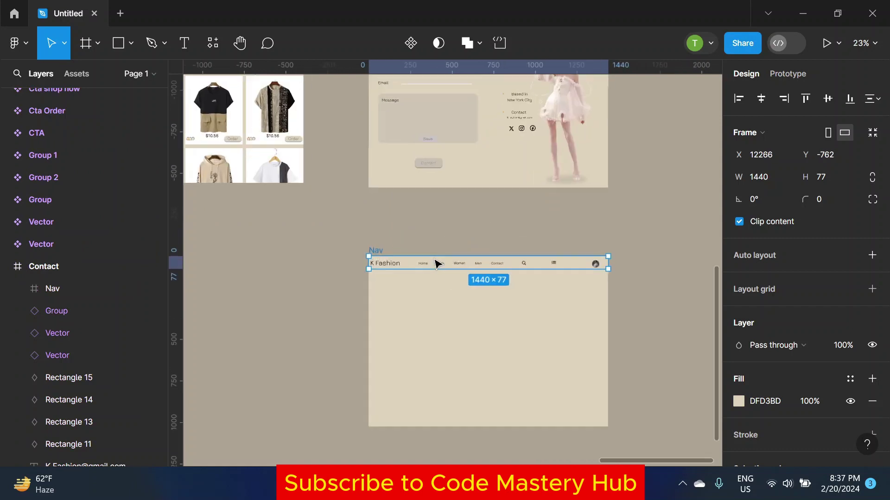
{"action": "left_click", "coordinate": [412, 216]}
{"action": "scroll", "coordinate": [405, 246], "scroll_direction": "down", "scroll_amount": 2}
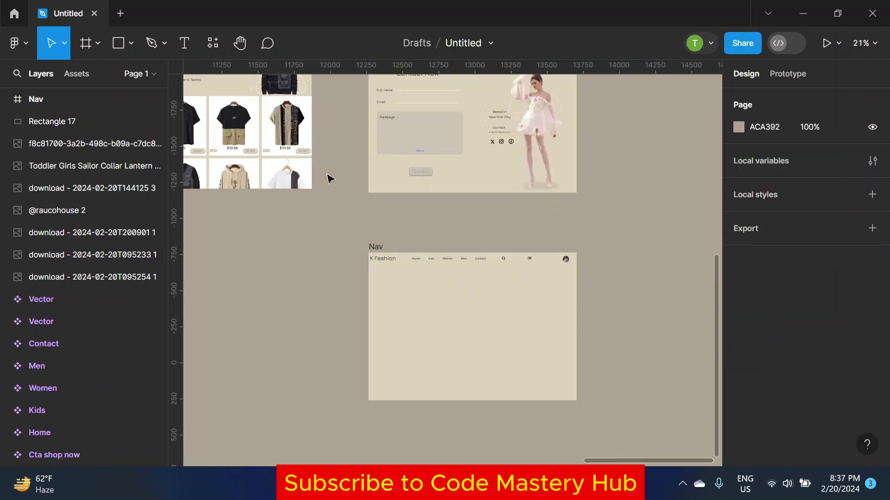
{"action": "scroll", "coordinate": [328, 179], "scroll_direction": "up", "scroll_amount": 3}
{"action": "scroll", "coordinate": [330, 119], "scroll_direction": "left", "scroll_amount": 2}
Step: Copy the Discover Smiles in Styles heading and subtitle down and reorder them in Layers
{"action": "left_click", "coordinate": [263, 155]}
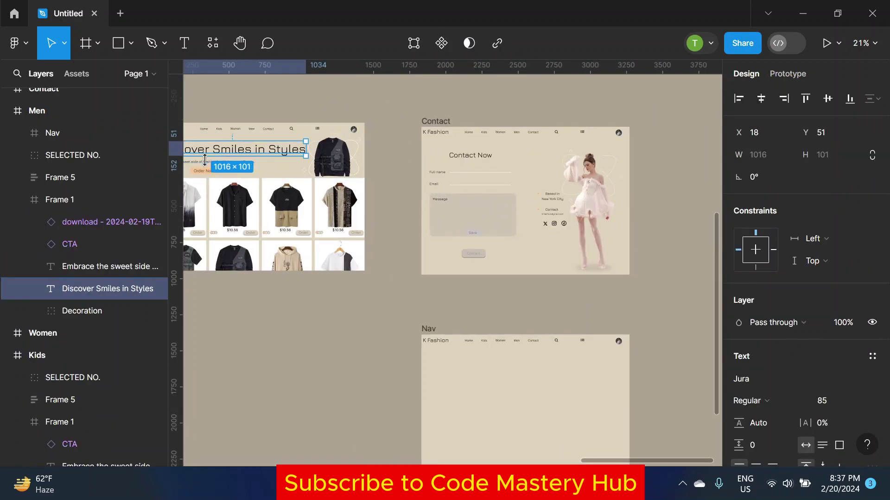
{"action": "left_click", "coordinate": [207, 163]}
{"action": "left_click", "coordinate": [210, 154], "text": "shift"}
{"action": "left_click_drag", "start_coordinate": [210, 155], "coordinate": [327, 376]}
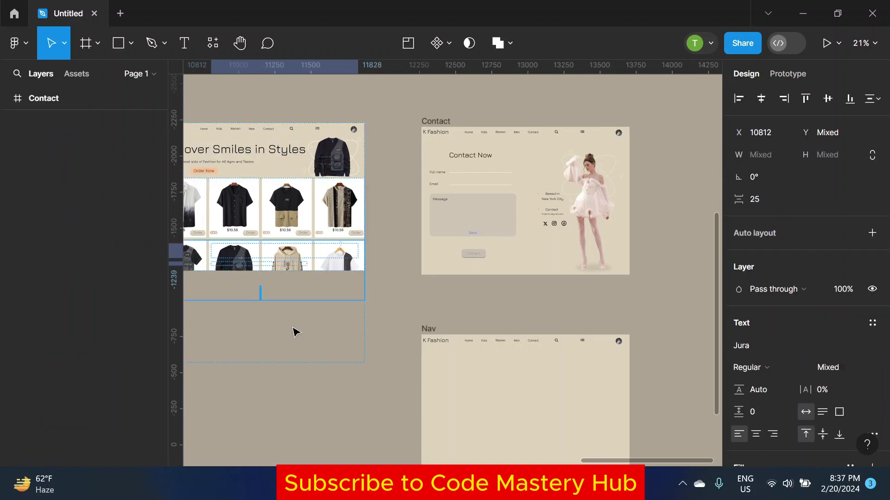
{"action": "scroll", "coordinate": [80, 275], "scroll_direction": "down", "scroll_amount": 5}
{"action": "scroll", "coordinate": [84, 272], "scroll_direction": "down", "scroll_amount": 3}
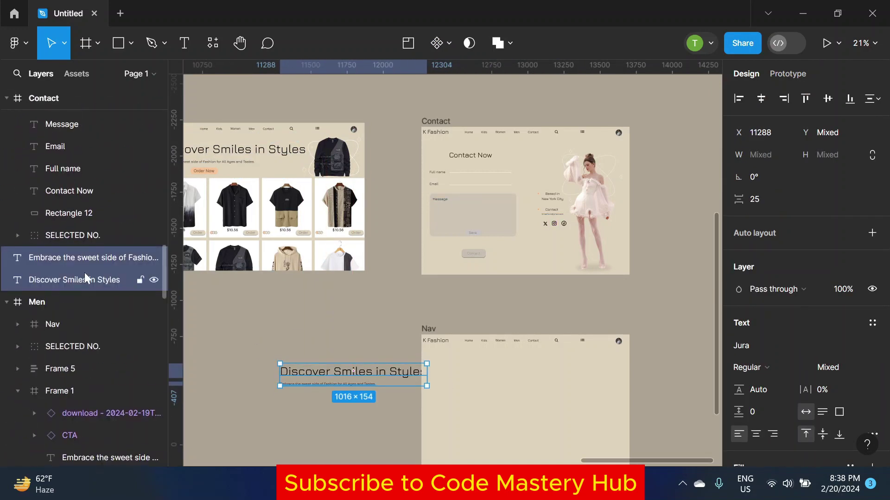
{"action": "left_click_drag", "start_coordinate": [85, 273], "coordinate": [85, 109]}
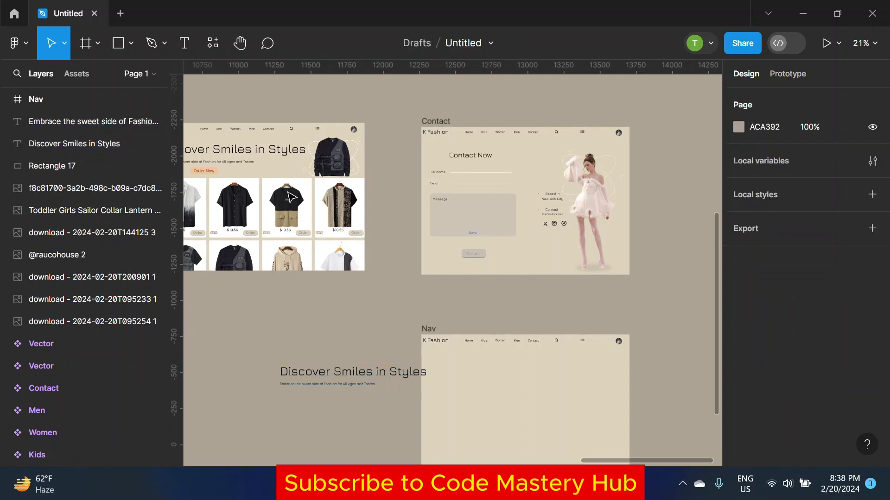
Step: Add a 'New Collections' text label at font size 30 in the Nav frame
{"action": "key", "text": "t"}
{"action": "scroll", "coordinate": [441, 373], "scroll_direction": "up", "scroll_amount": 2}
{"action": "left_click", "coordinate": [441, 373]}
{"action": "type", "text": "New Collection"}
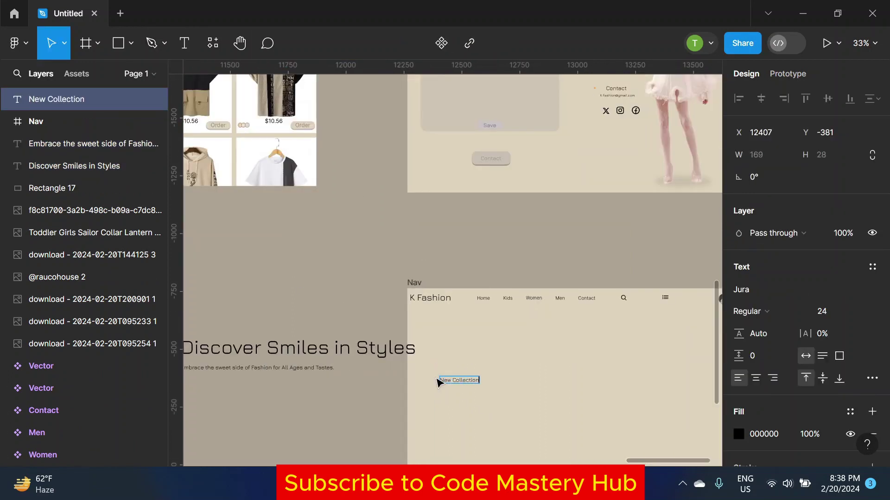
{"action": "type", "text": "s"}
{"action": "key", "text": "Escape"}
{"action": "left_click", "coordinate": [843, 313]}
{"action": "type", "text": "3"}
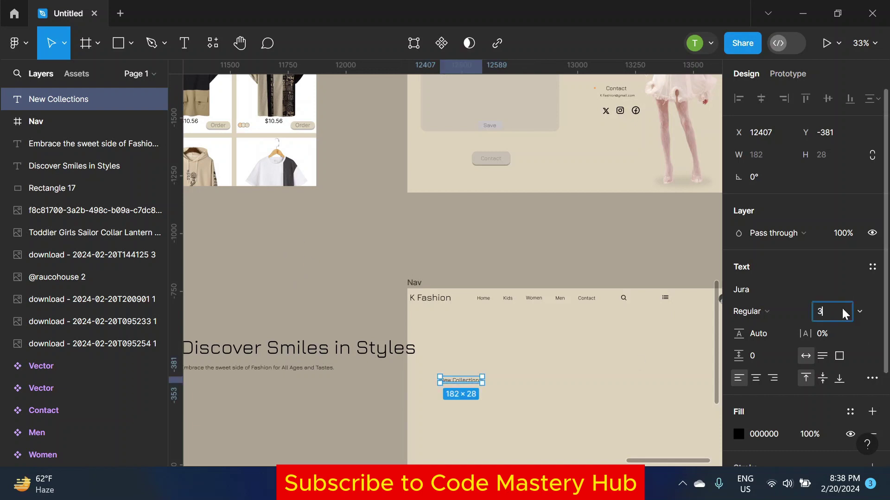
{"action": "type", "text": "0"}
{"action": "key", "text": "Return"}
{"action": "left_click", "coordinate": [366, 259]}
Step: Select the loose model images, including the white-dress model, to bring into the frame
{"action": "scroll", "coordinate": [461, 313], "scroll_direction": "down", "scroll_amount": 3}
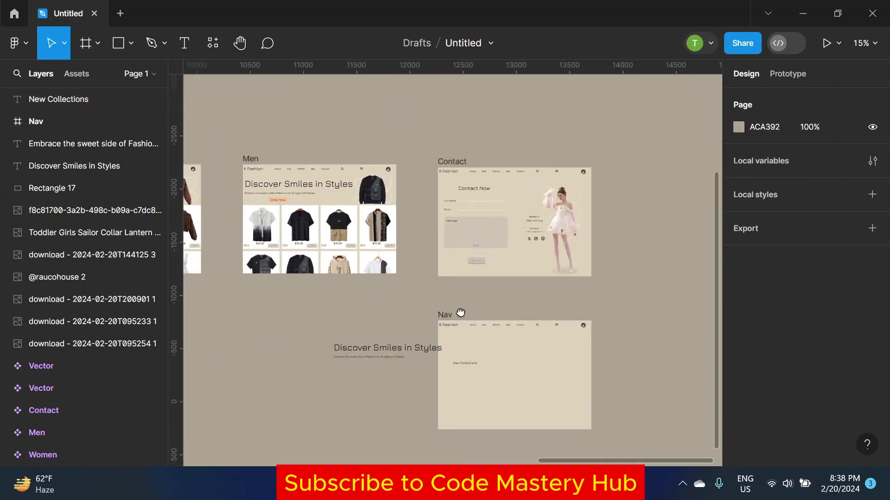
{"action": "scroll", "coordinate": [385, 342], "scroll_direction": "down", "scroll_amount": 2}
{"action": "scroll", "coordinate": [365, 342], "scroll_direction": "down", "scroll_amount": 3}
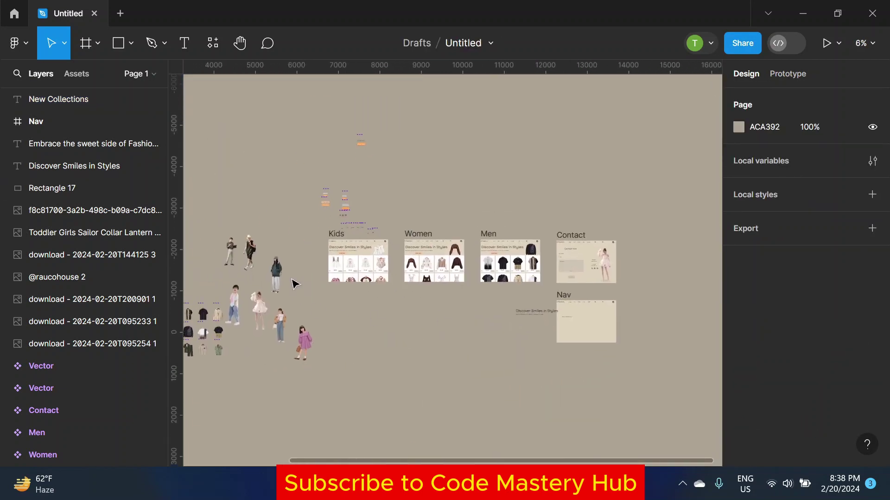
{"action": "left_click_drag", "start_coordinate": [294, 284], "coordinate": [218, 324]}
{"action": "left_click", "coordinate": [280, 325]}
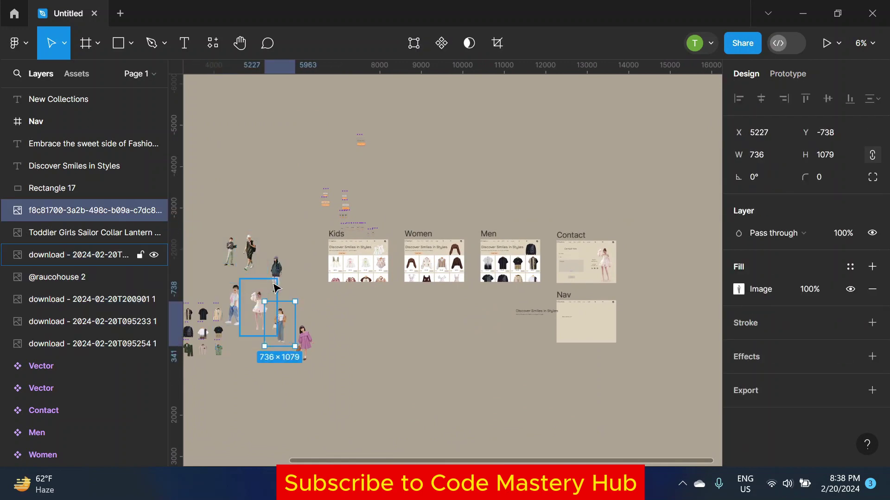
{"action": "left_click", "coordinate": [256, 308], "text": "shift"}
{"action": "scroll", "coordinate": [302, 347], "scroll_direction": "up", "scroll_amount": 5}
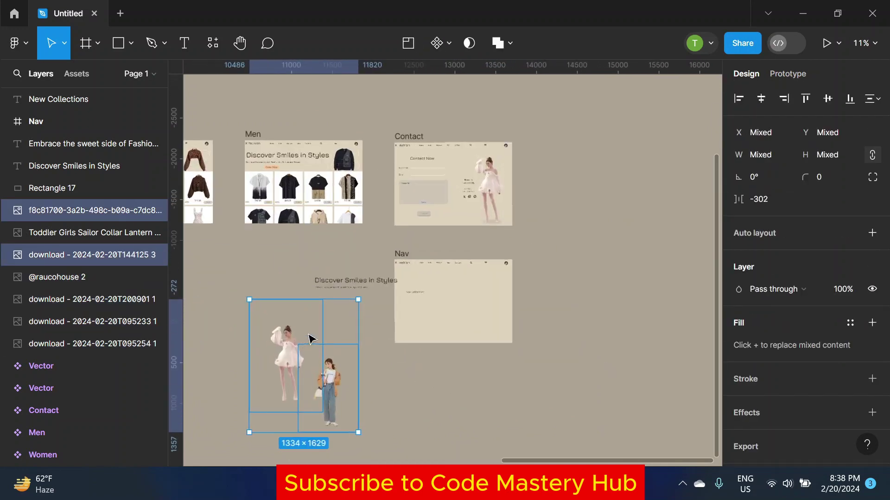
{"action": "left_click", "coordinate": [302, 348]}
{"action": "key", "text": "Escape"}
{"action": "left_click", "coordinate": [131, 43]}
Step: Draw a peach-filled circle inside the Nav frame
{"action": "left_click", "coordinate": [128, 127]}
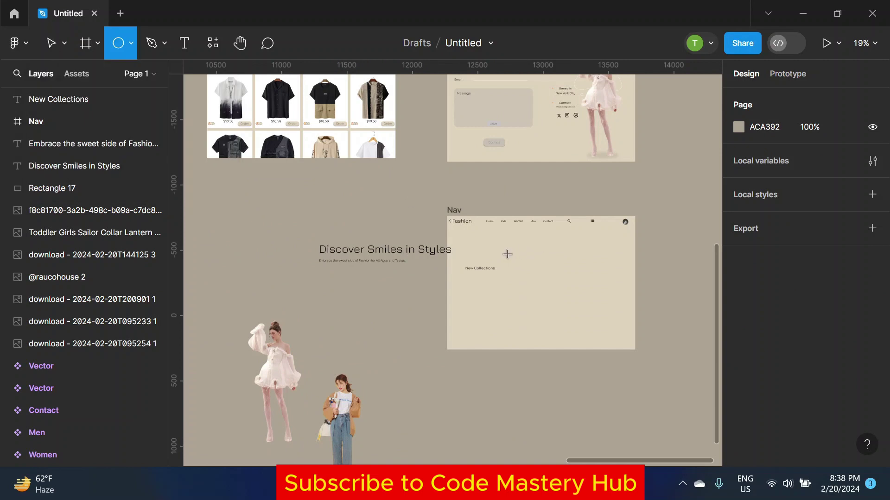
{"action": "left_click_drag", "start_coordinate": [505, 249], "coordinate": [584, 327]}
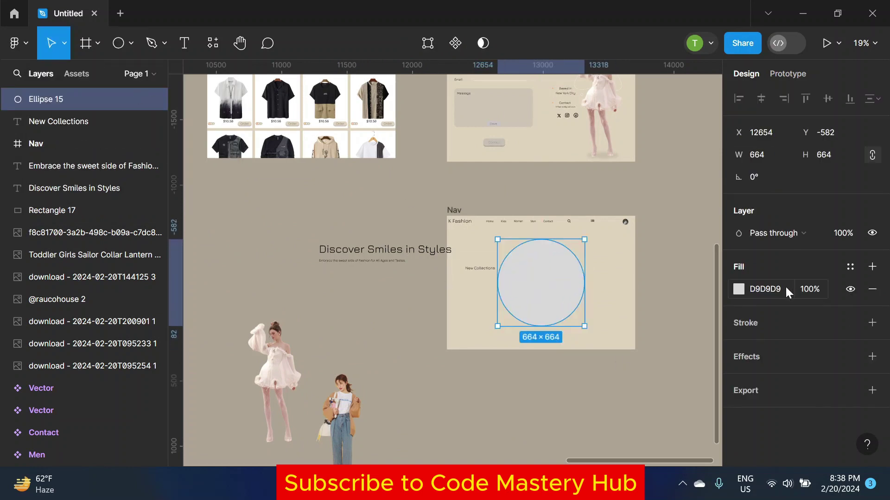
{"action": "type", "text": "fb"}
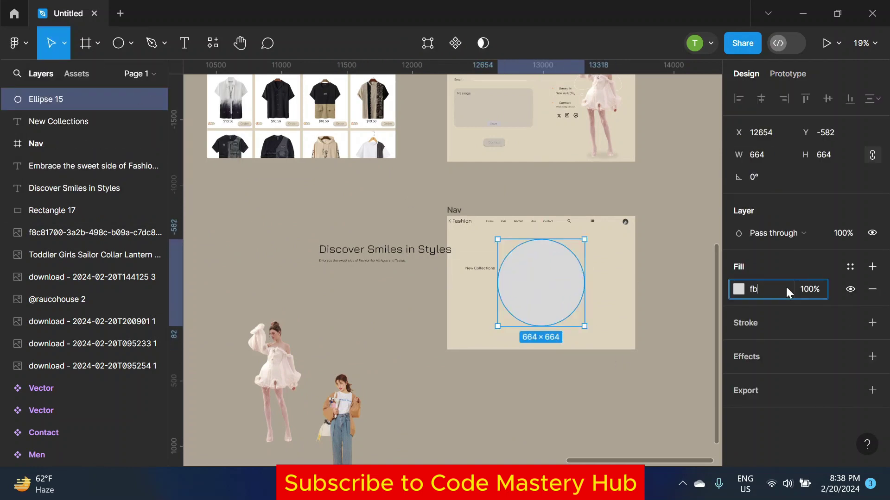
{"action": "type", "text": "94"}
{"action": "key", "text": "Return"}
{"action": "key", "text": "Escape"}
Step: Center the white-dress model image over the peach circle, slightly shrunk
{"action": "left_click", "coordinate": [112, 277]}
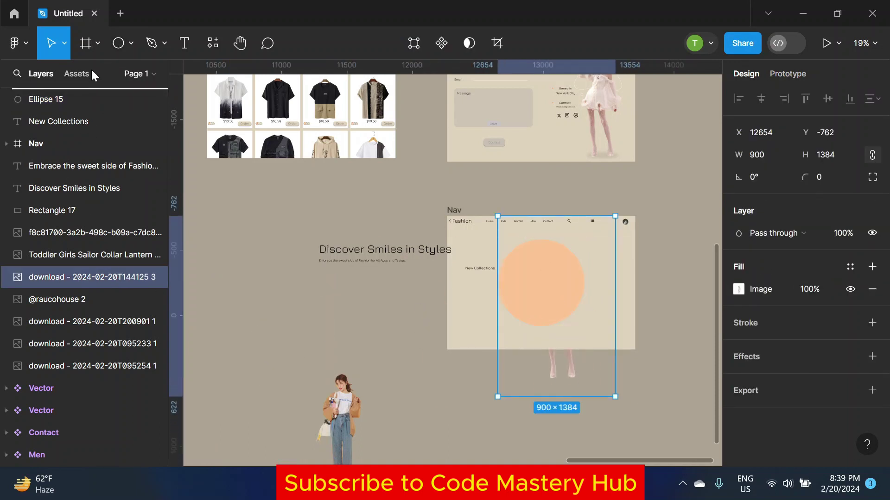
{"action": "mouse_move", "coordinate": [92, 277]}
{"action": "left_mouse_down"}
{"action": "mouse_move", "coordinate": [78, 124]}
{"action": "mouse_move", "coordinate": [47, 95]}
{"action": "left_mouse_up"}
{"action": "key", "text": "Escape"}
{"action": "left_click_drag", "start_coordinate": [577, 278], "coordinate": [541, 280]}
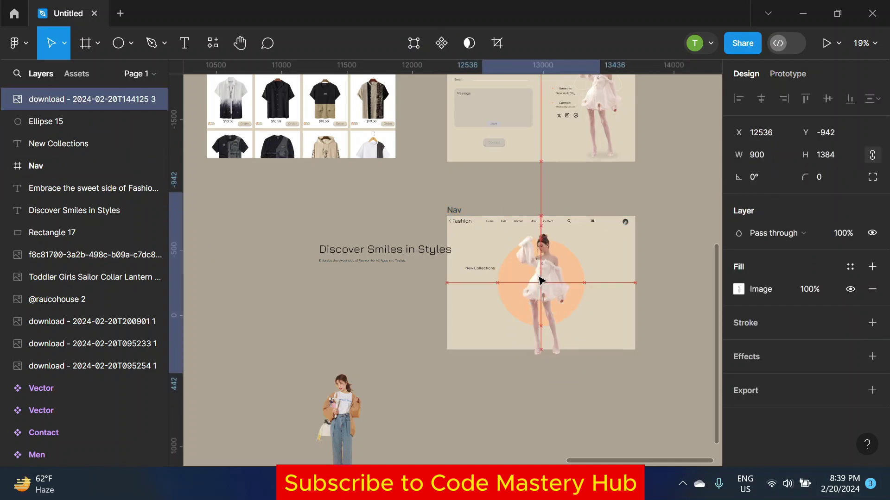
{"action": "scroll", "coordinate": [541, 280], "scroll_direction": "up", "scroll_amount": 3, "text": "ctrl"}
{"action": "left_click_drag", "start_coordinate": [443, 156], "coordinate": [542, 294]}
Step: Move the Discover Smiles in Styles heading into the Nav frame at font size 50
{"action": "left_click", "coordinate": [209, 247]}
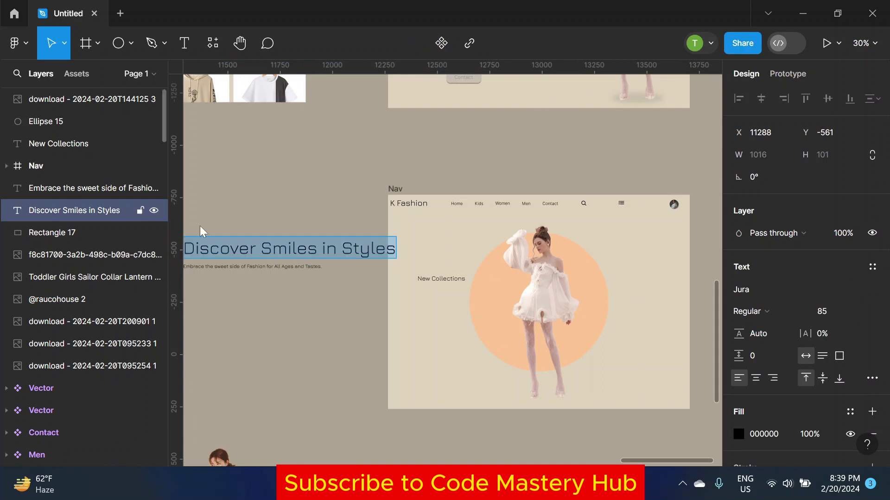
{"action": "left_click_drag", "start_coordinate": [286, 256], "coordinate": [492, 311]}
{"action": "left_click_drag", "start_coordinate": [49, 106], "coordinate": [46, 93]}
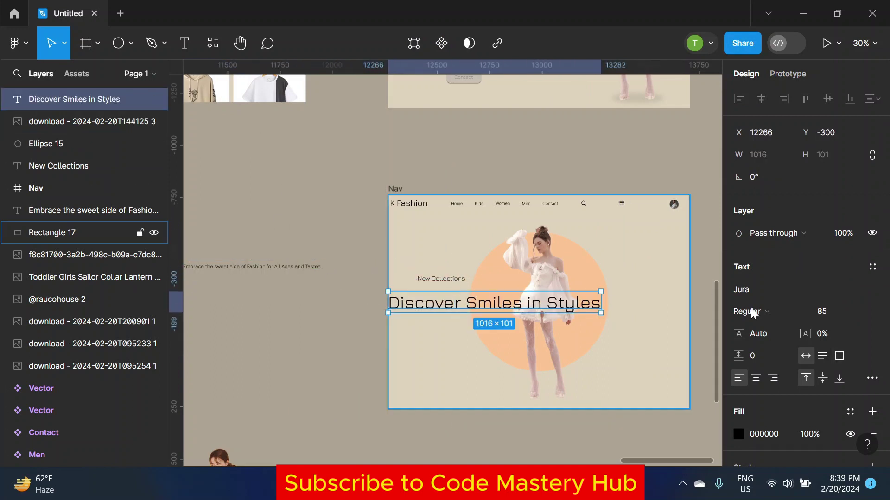
{"action": "left_click", "coordinate": [825, 311]}
{"action": "type", "text": "50"}
{"action": "left_click", "coordinate": [588, 208]}
Step: Align the heading just below New Collections and center the label above it
{"action": "left_click", "coordinate": [445, 301]}
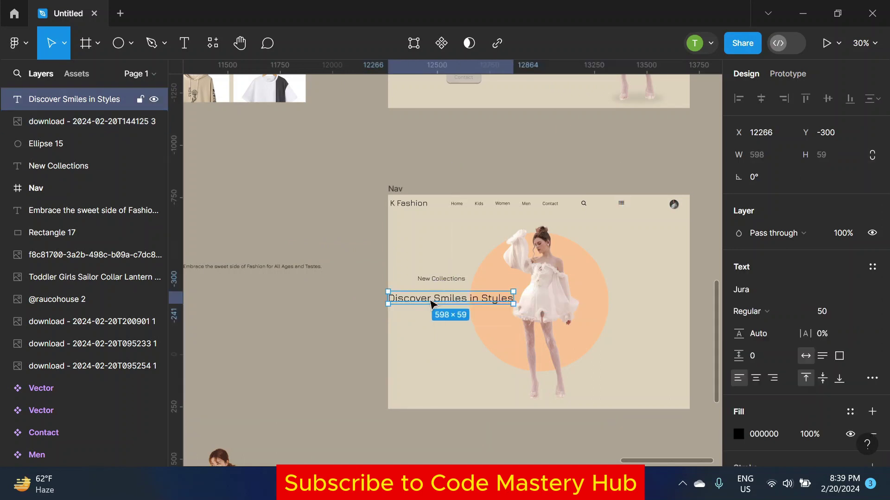
{"action": "scroll", "coordinate": [421, 304], "scroll_direction": "up", "scroll_amount": 5}
{"action": "left_click_drag", "start_coordinate": [446, 303], "coordinate": [448, 295]}
{"action": "left_click_drag", "start_coordinate": [455, 260], "coordinate": [473, 262]}
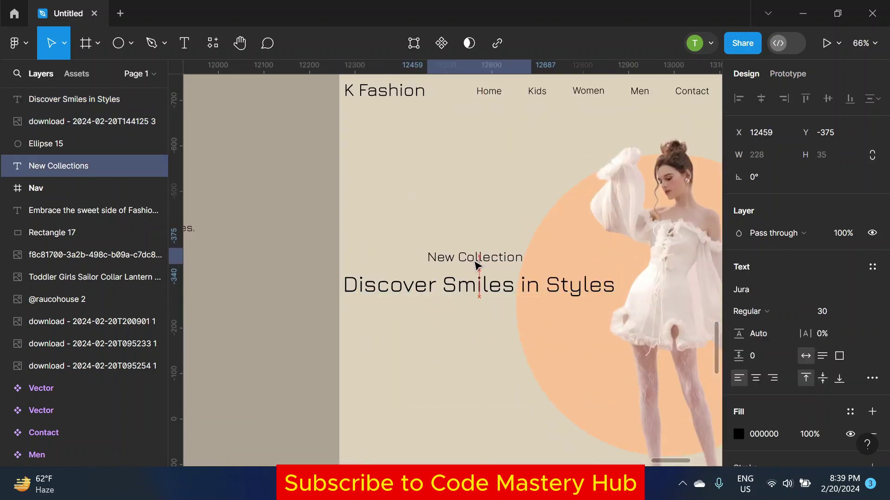
{"action": "left_click_drag", "start_coordinate": [89, 110], "coordinate": [89, 111]}
{"action": "left_click_drag", "start_coordinate": [473, 258], "coordinate": [477, 263]}
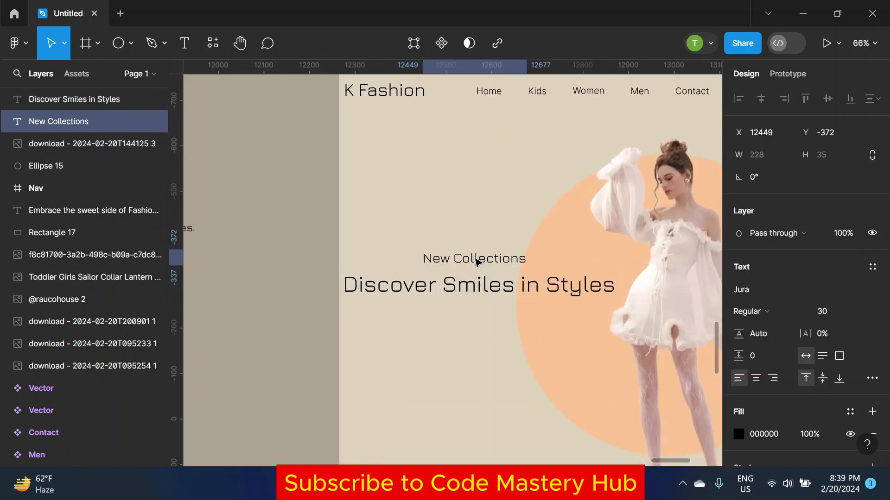
{"action": "left_click", "coordinate": [247, 164]}
{"action": "left_click", "coordinate": [213, 43]}
Step: Generate three sentences of Lorem Ipsum placeholder text in a new text layer
{"action": "left_click", "coordinate": [297, 231]}
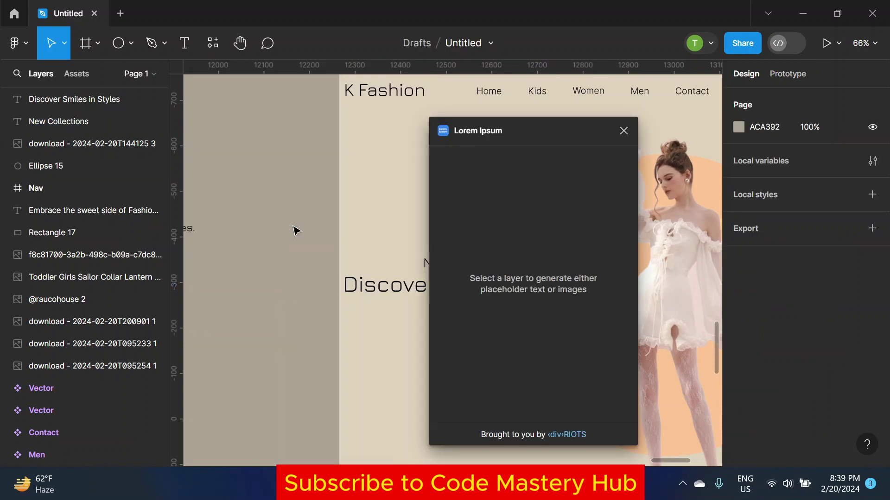
{"action": "key", "text": "t"}
{"action": "left_click", "coordinate": [380, 331]}
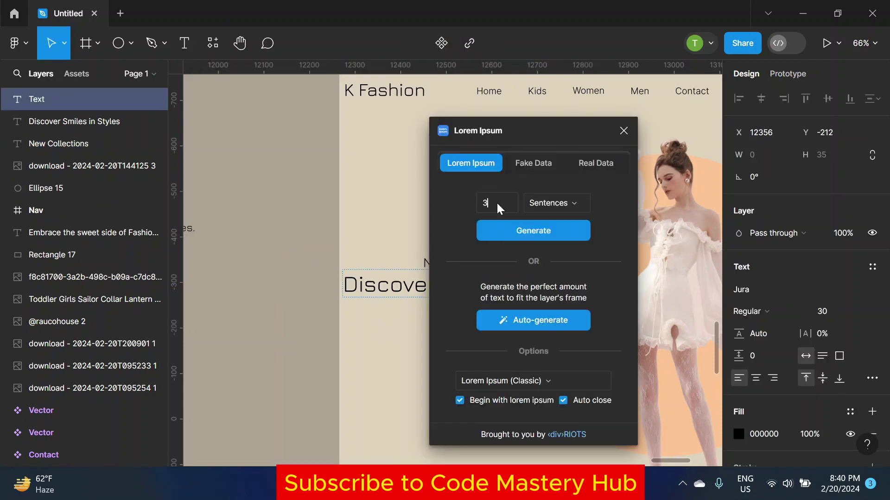
{"action": "left_click", "coordinate": [566, 229]}
{"action": "scroll", "coordinate": [338, 325], "scroll_direction": "down", "scroll_amount": 5}
Step: Set the paragraph to size 20, narrow it to wrap, and place it under the heading
{"action": "left_click", "coordinate": [838, 313]}
{"action": "type", "text": "2"}
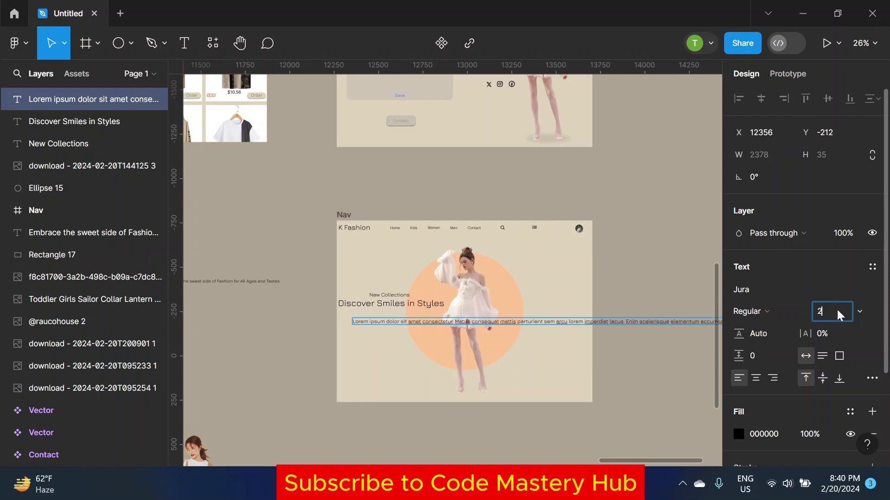
{"action": "type", "text": "0"}
{"action": "key", "text": "Return"}
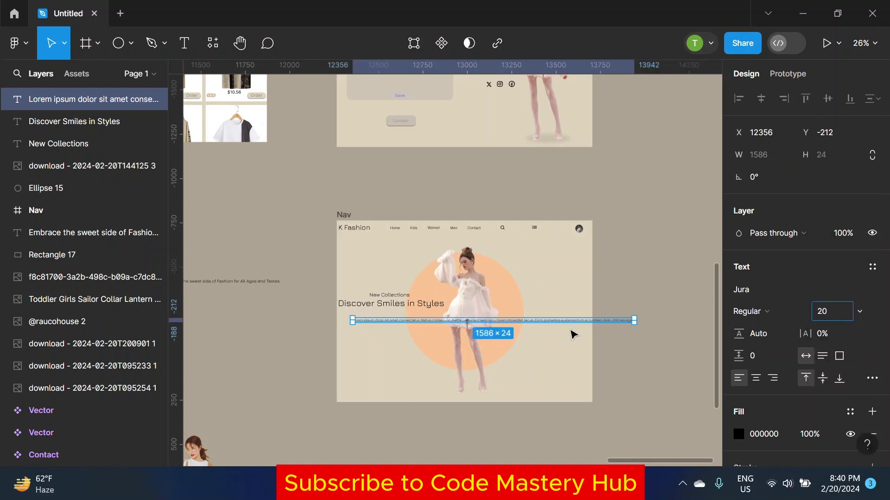
{"action": "scroll", "coordinate": [573, 334], "scroll_direction": "up", "scroll_amount": 3}
{"action": "left_click_drag", "start_coordinate": [672, 319], "coordinate": [351, 319]}
{"action": "left_click_drag", "start_coordinate": [283, 336], "coordinate": [282, 329]}
{"action": "scroll", "coordinate": [283, 327], "scroll_direction": "down", "scroll_amount": 1}
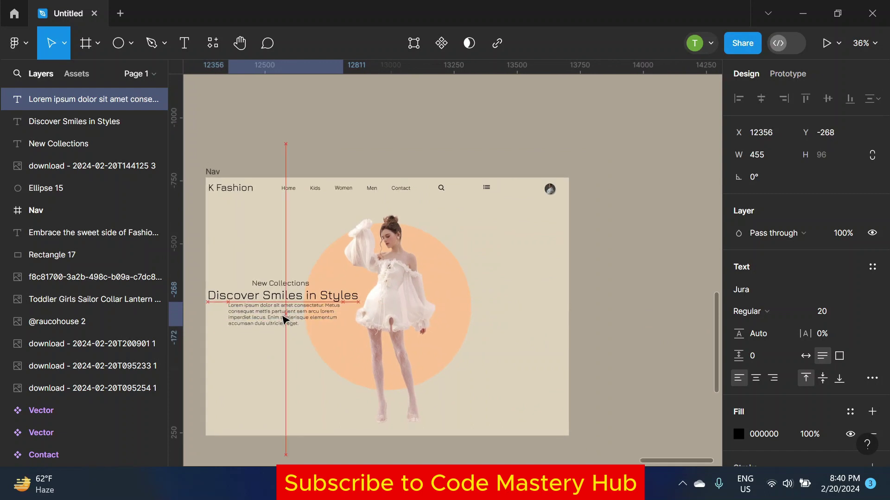
{"action": "left_click", "coordinate": [287, 284]}
{"action": "scroll", "coordinate": [285, 284], "scroll_direction": "down", "scroll_amount": 2}
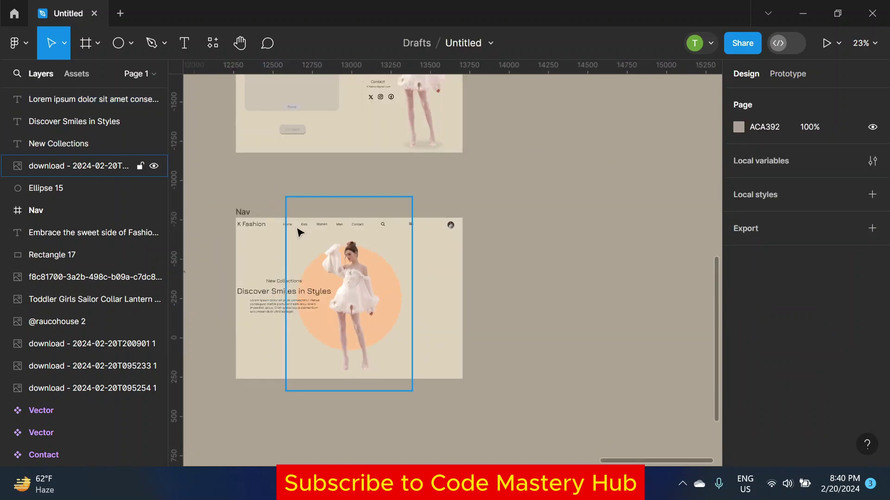
{"action": "left_click", "coordinate": [77, 73]}
Step: Drag the Cta shop now component into the Nav frame below the paragraph
{"action": "scroll", "coordinate": [84, 278], "scroll_direction": "down", "scroll_amount": 3}
{"action": "left_click", "coordinate": [123, 410]}
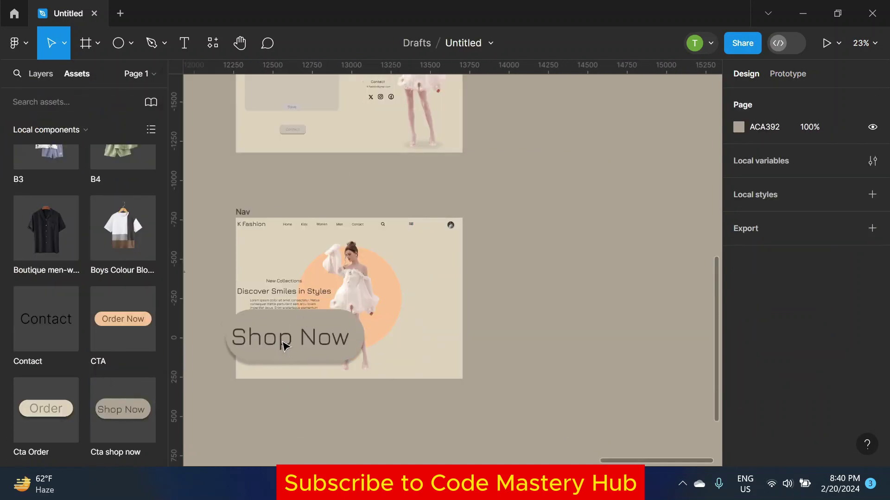
{"action": "scroll", "coordinate": [284, 342], "scroll_direction": "up", "scroll_amount": 3}
{"action": "mouse_move", "coordinate": [269, 185]}
{"action": "left_mouse_down"}
{"action": "mouse_move", "coordinate": [284, 342]}
{"action": "mouse_move", "coordinate": [292, 326]}
{"action": "left_mouse_up"}
{"action": "scroll", "coordinate": [293, 326], "scroll_direction": "down", "scroll_amount": 5}
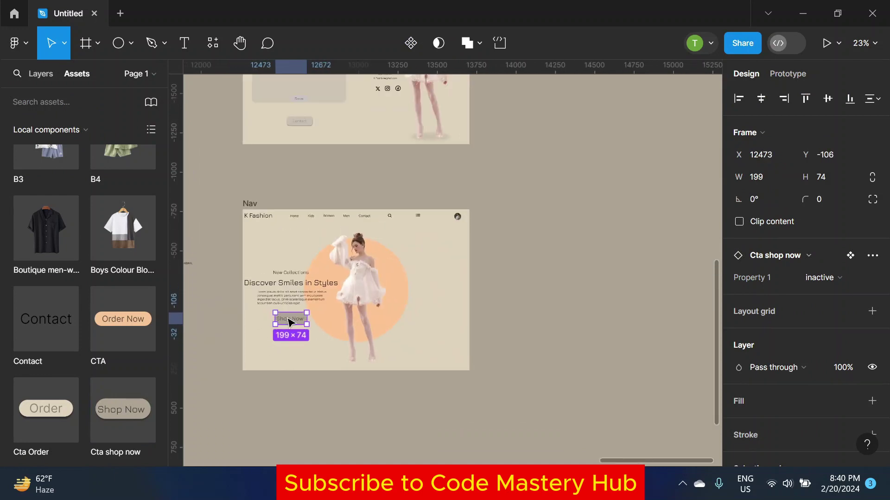
{"action": "left_click", "coordinate": [220, 221]}
{"action": "left_click", "coordinate": [41, 73]}
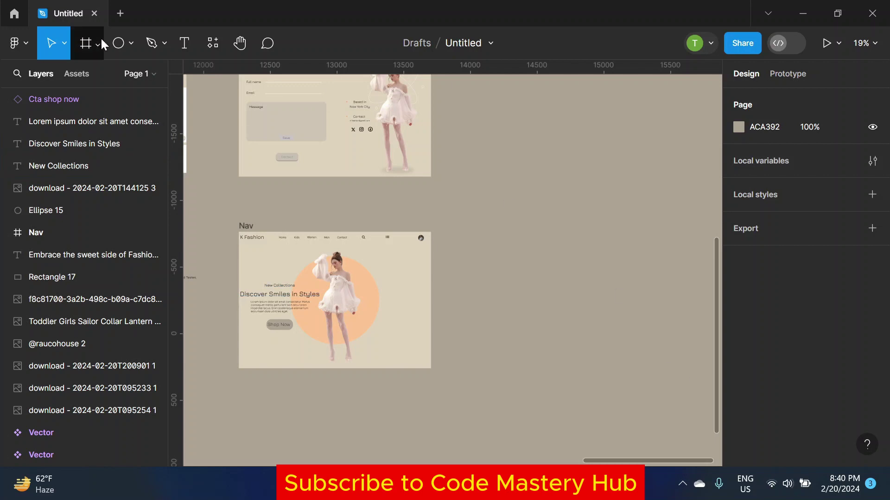
{"action": "left_click", "coordinate": [118, 43]}
Step: Draw a tall ellipse over the model with no fill and a white outside stroke
{"action": "scroll", "coordinate": [290, 224], "scroll_direction": "up", "scroll_amount": 3}
{"action": "left_click_drag", "start_coordinate": [290, 224], "coordinate": [336, 328]}
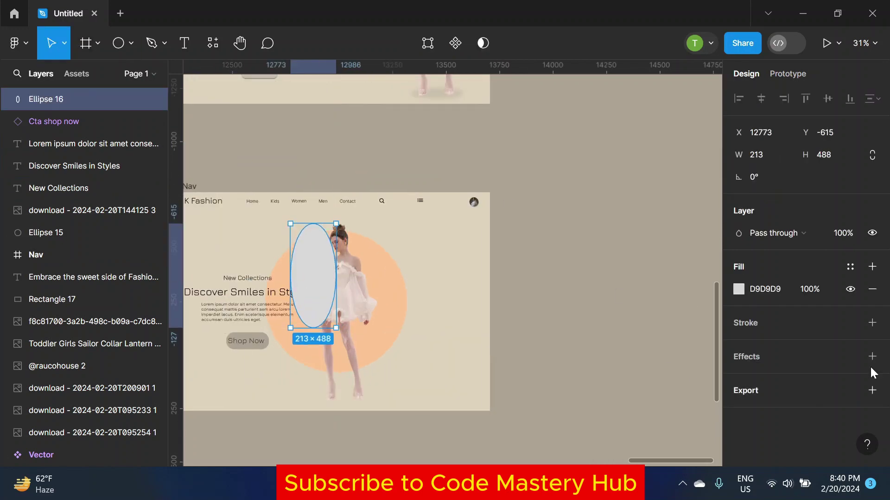
{"action": "left_click", "coordinate": [872, 323]}
{"action": "left_click", "coordinate": [850, 289]}
{"action": "left_click", "coordinate": [738, 345]}
{"action": "left_click", "coordinate": [556, 116]}
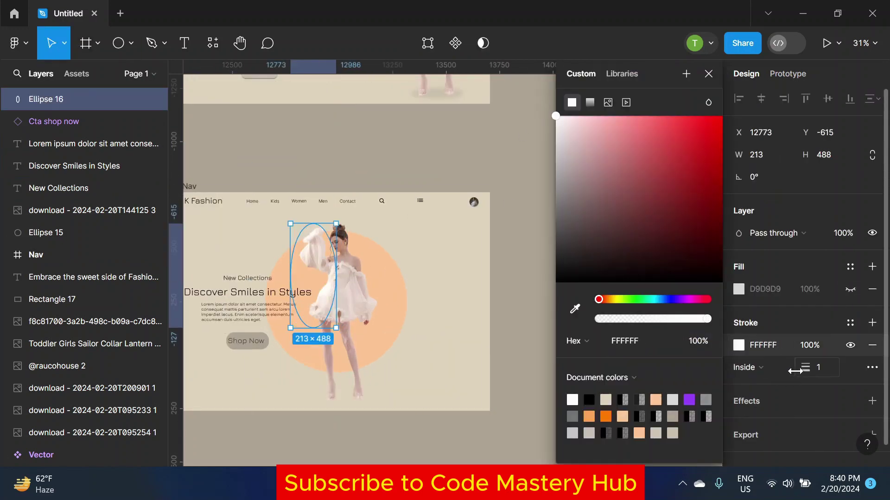
{"action": "left_click", "coordinate": [771, 367]}
{"action": "left_click", "coordinate": [760, 387]}
Step: Stretch and tilt the ellipse across the model, and remove its extra strokes
{"action": "left_click_drag", "start_coordinate": [341, 220], "coordinate": [351, 282]}
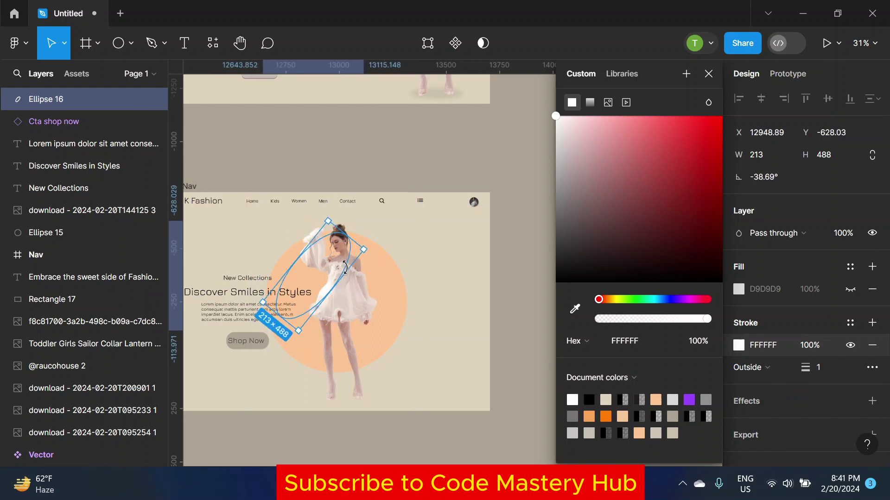
{"action": "left_click_drag", "start_coordinate": [385, 243], "coordinate": [395, 255]}
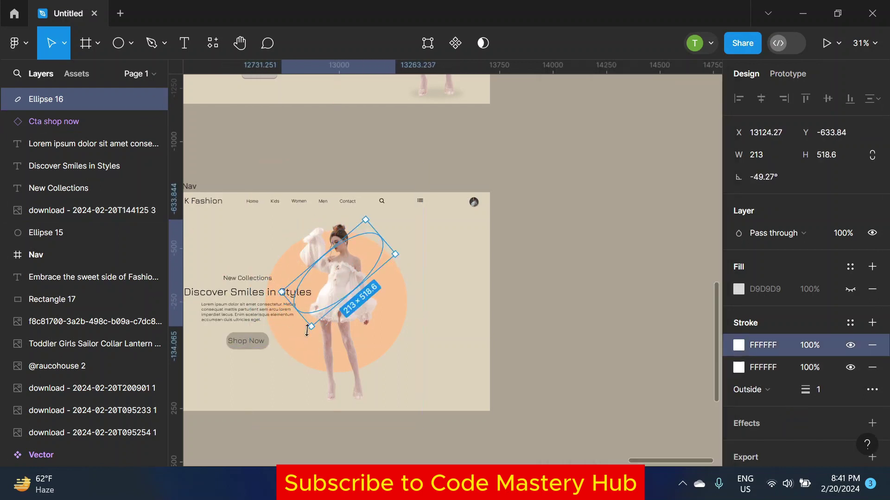
{"action": "mouse_move", "coordinate": [319, 340]}
{"action": "left_mouse_down"}
{"action": "mouse_move", "coordinate": [366, 336]}
{"action": "mouse_move", "coordinate": [315, 336]}
{"action": "left_mouse_up"}
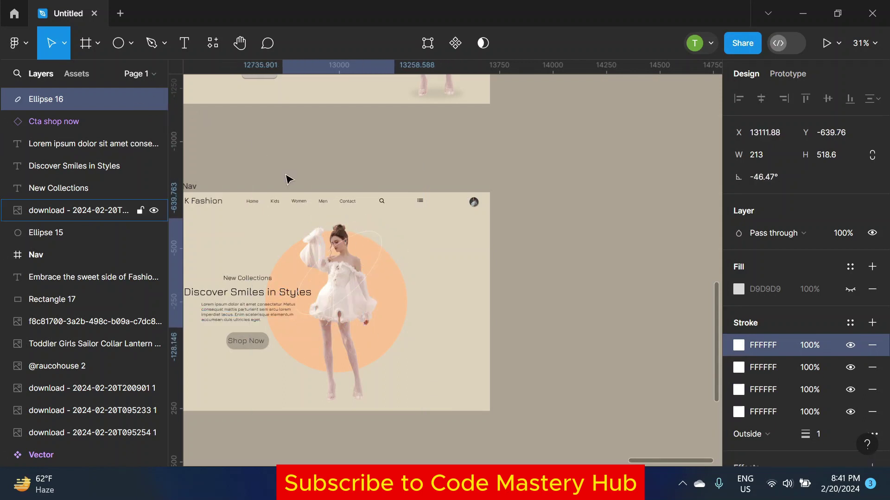
{"action": "key", "text": "Escape"}
{"action": "left_click", "coordinate": [323, 256]}
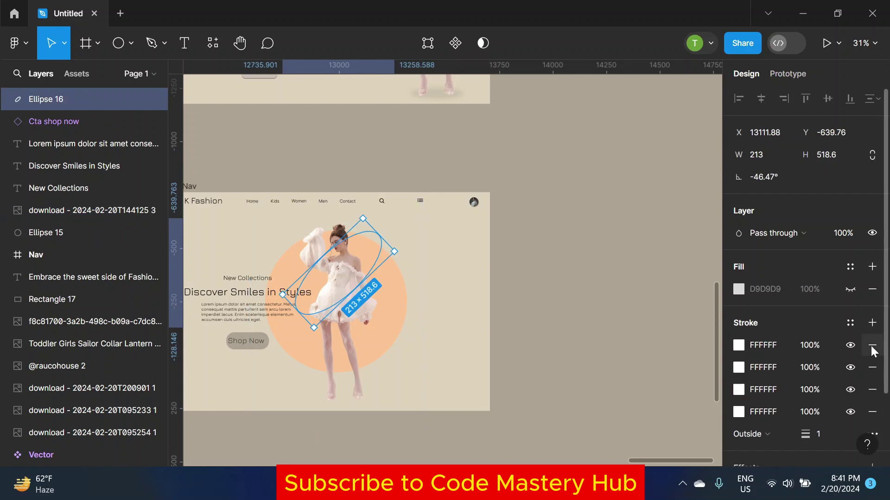
{"action": "left_click", "coordinate": [873, 364]}
{"action": "left_click", "coordinate": [624, 295]}
Step: Duplicate the ring and tilt the copy in the opposite direction
{"action": "left_click", "coordinate": [31, 106]}
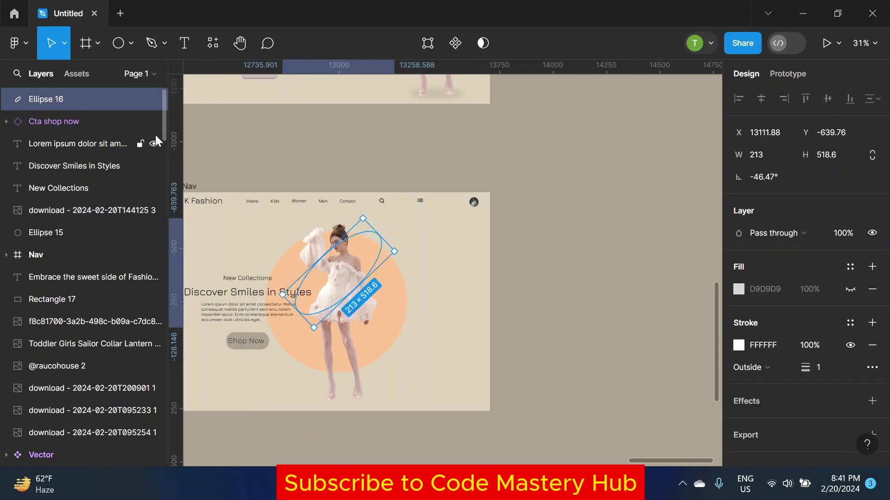
{"action": "key", "text": "ctrl+d"}
{"action": "left_click_drag", "start_coordinate": [389, 235], "coordinate": [318, 223]}
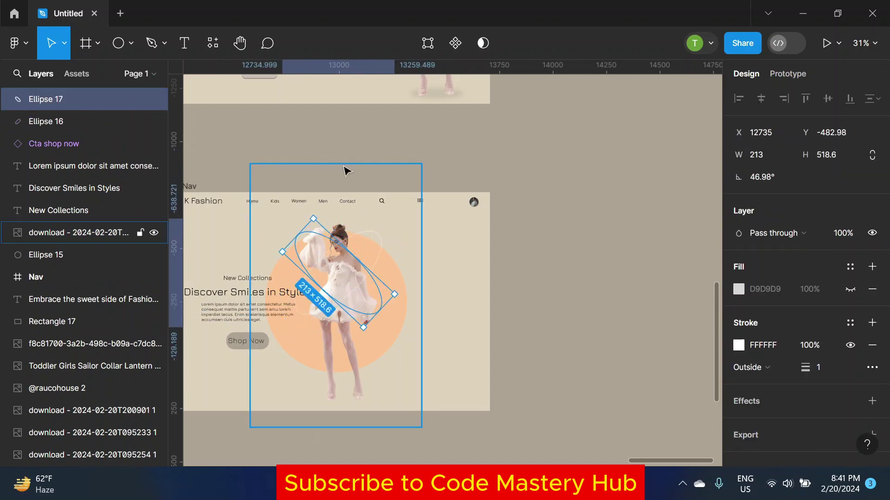
Step: Move Ellipse 16 and Ellipse 17 below the model image in the layer order
{"action": "left_click", "coordinate": [345, 171]}
{"action": "left_click", "coordinate": [48, 97]}
{"action": "left_click", "coordinate": [49, 122], "text": "shift"}
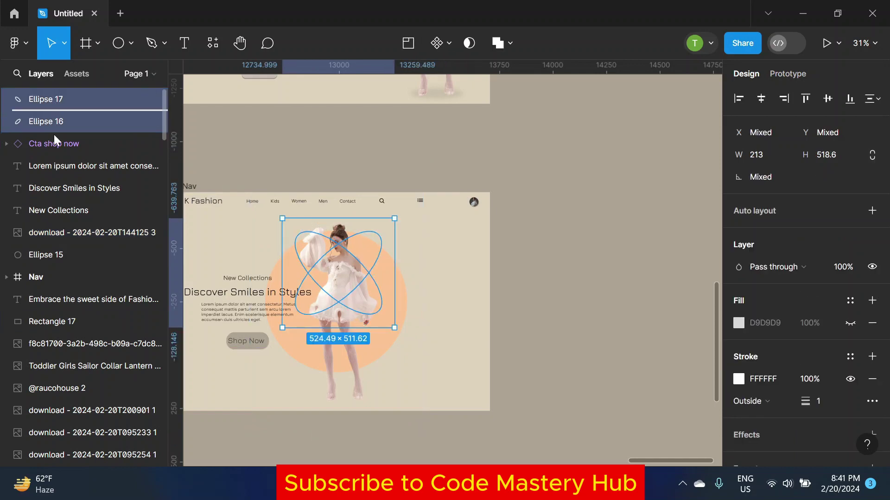
{"action": "left_click_drag", "start_coordinate": [43, 250], "coordinate": [43, 144]}
{"action": "key", "text": "Escape"}
{"action": "scroll", "coordinate": [315, 253], "scroll_direction": "up", "scroll_amount": 2}
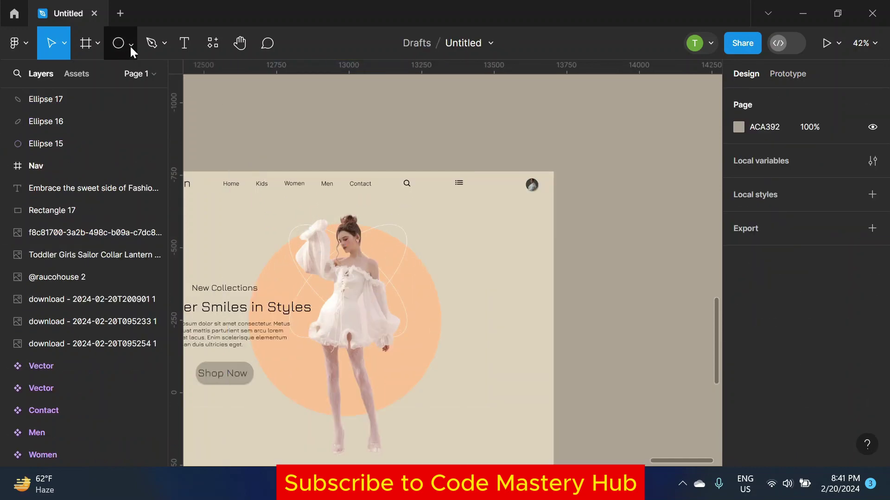
{"action": "left_click", "coordinate": [131, 44]}
Step: Draw a small square with a white outline beside the model's raised arm
{"action": "left_click", "coordinate": [89, 80]}
{"action": "scroll", "coordinate": [269, 278], "scroll_direction": "up", "scroll_amount": 5}
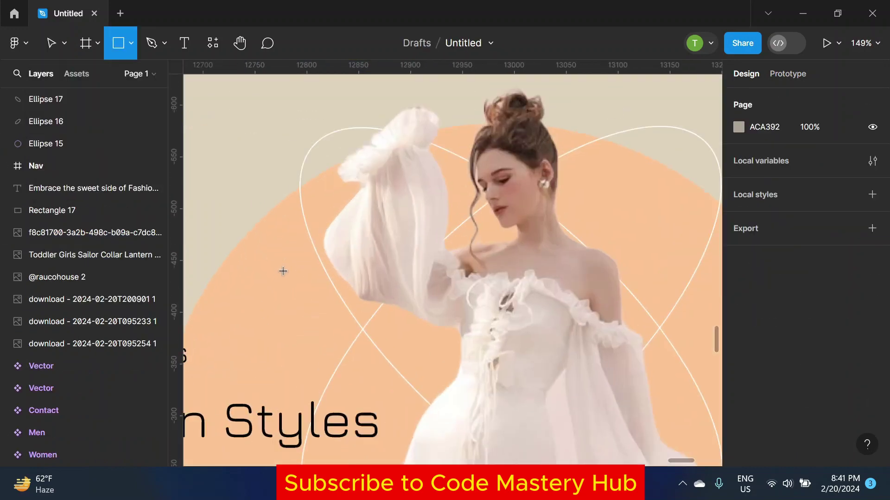
{"action": "left_click_drag", "start_coordinate": [261, 257], "coordinate": [306, 300]}
{"action": "left_click", "coordinate": [872, 323]}
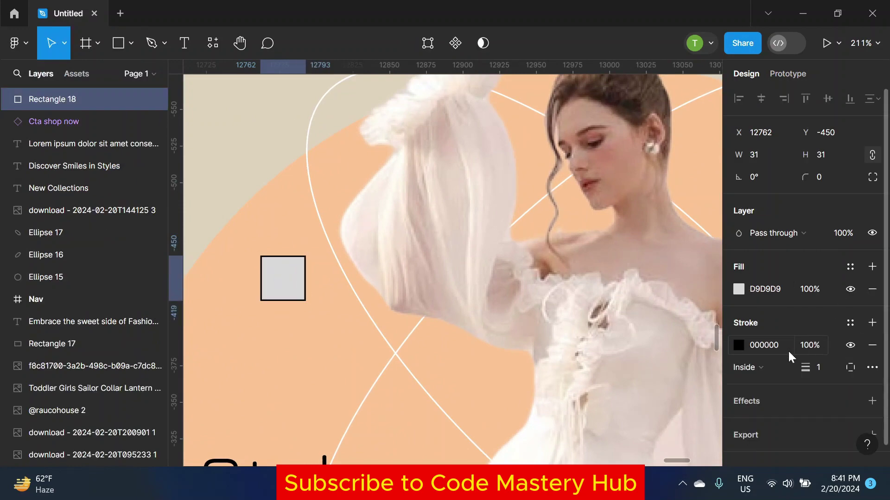
{"action": "left_click", "coordinate": [738, 345]}
{"action": "left_click", "coordinate": [572, 400]}
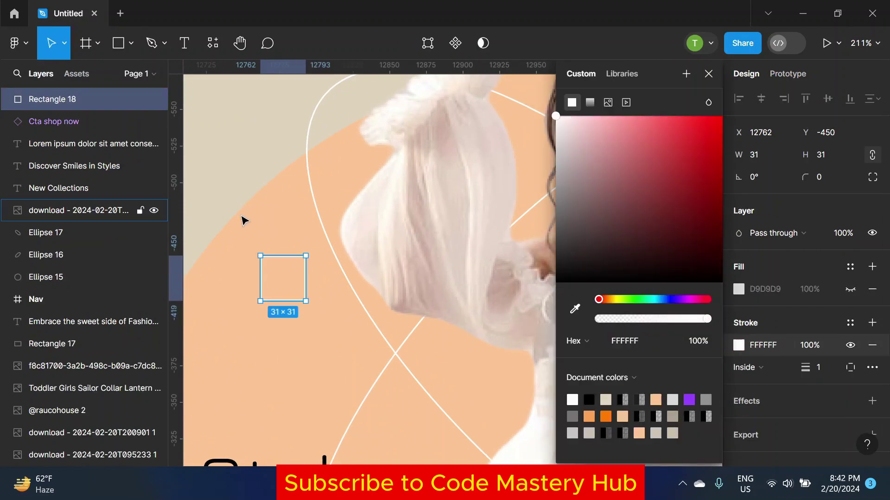
{"action": "left_click", "coordinate": [273, 272]}
{"action": "left_click", "coordinate": [708, 105]}
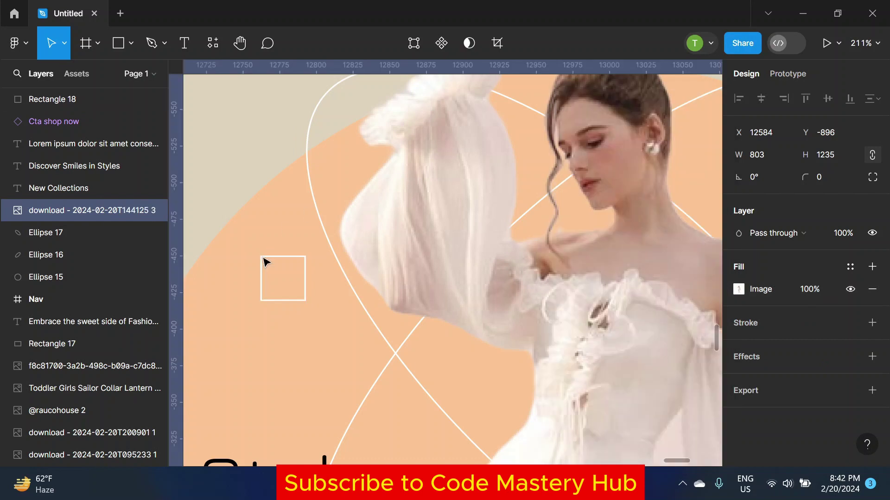
Step: Edit the square's points into a diamond and shrink it to a small size
{"action": "double_click", "coordinate": [264, 256]}
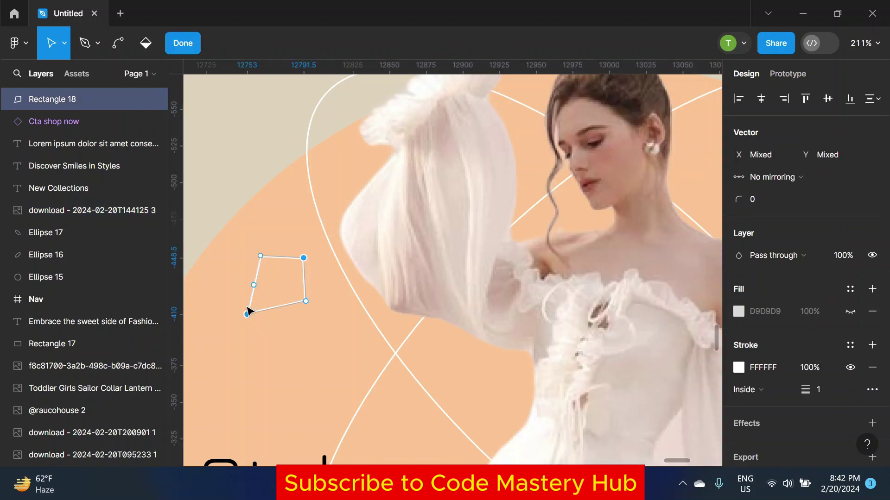
{"action": "key", "text": "ctrl+z"}
{"action": "key", "text": "Escape"}
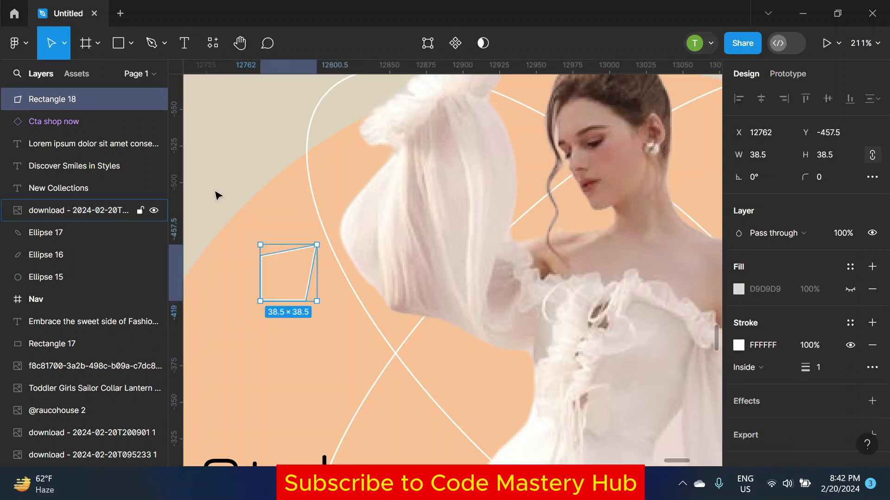
{"action": "left_click", "coordinate": [261, 302]}
{"action": "double_click", "coordinate": [261, 302]}
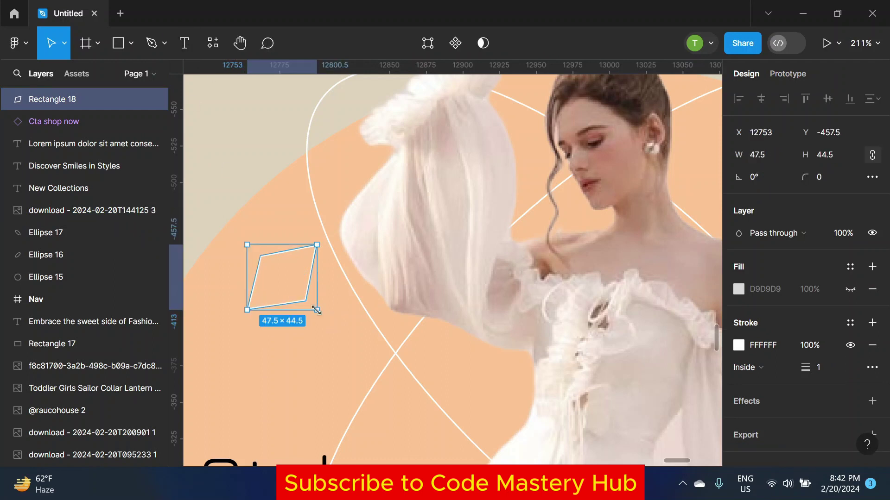
{"action": "mouse_move", "coordinate": [316, 310]}
{"action": "left_mouse_down"}
{"action": "mouse_move", "coordinate": [279, 272]}
{"action": "mouse_move", "coordinate": [401, 430]}
{"action": "left_mouse_up"}
Step: Duplicate the diamond and place copies near the upper-right ring and the model's right hand
{"action": "key", "text": "ctrl+d"}
{"action": "scroll", "coordinate": [443, 268], "scroll_direction": "down", "scroll_amount": 3}
{"action": "scroll", "coordinate": [415, 271], "scroll_direction": "down", "scroll_amount": 5}
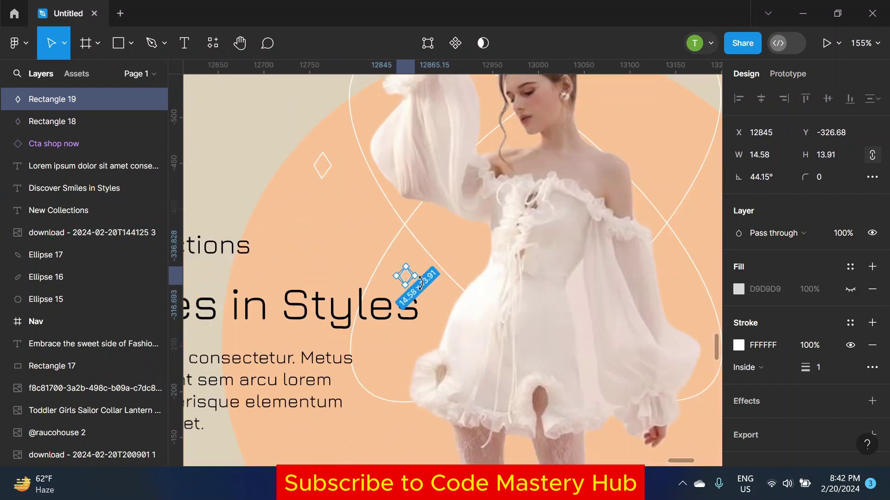
{"action": "key", "text": "ctrl+d"}
{"action": "left_click_drag", "start_coordinate": [411, 278], "coordinate": [466, 347]}
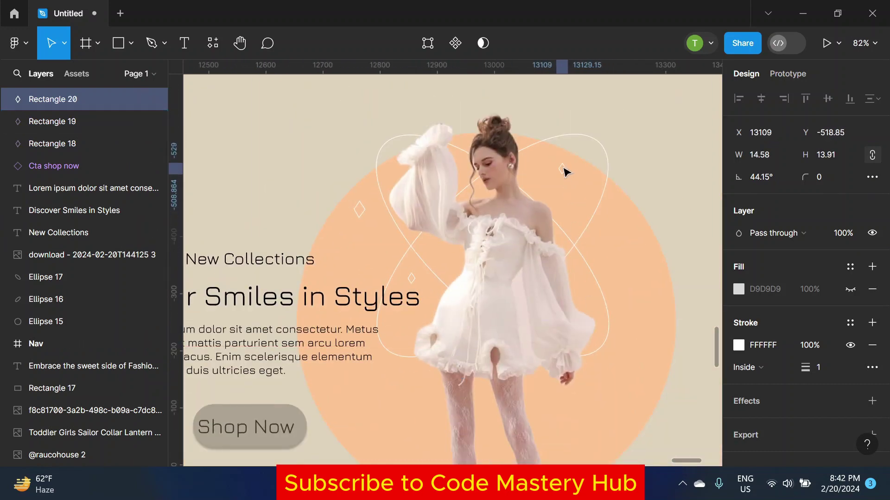
{"action": "key", "text": "ctrl+d"}
{"action": "left_click_drag", "start_coordinate": [561, 177], "coordinate": [606, 371]}
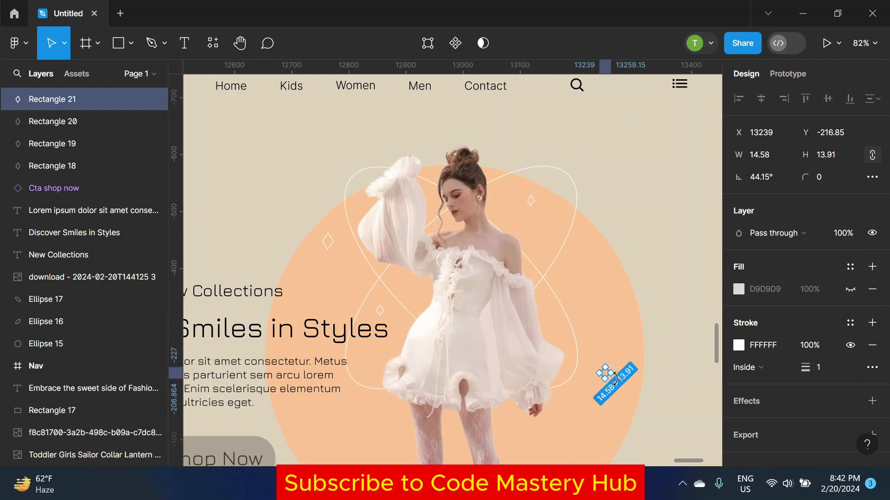
{"action": "scroll", "coordinate": [610, 373], "scroll_direction": "up", "scroll_amount": 2}
{"action": "scroll", "coordinate": [621, 301], "scroll_direction": "up", "scroll_amount": 4}
Step: Enlarge one diamond slightly and add copies beside the left ring and above the raised arm
{"action": "left_click_drag", "start_coordinate": [629, 296], "coordinate": [631, 298]}
{"action": "scroll", "coordinate": [514, 298], "scroll_direction": "down", "scroll_amount": 3}
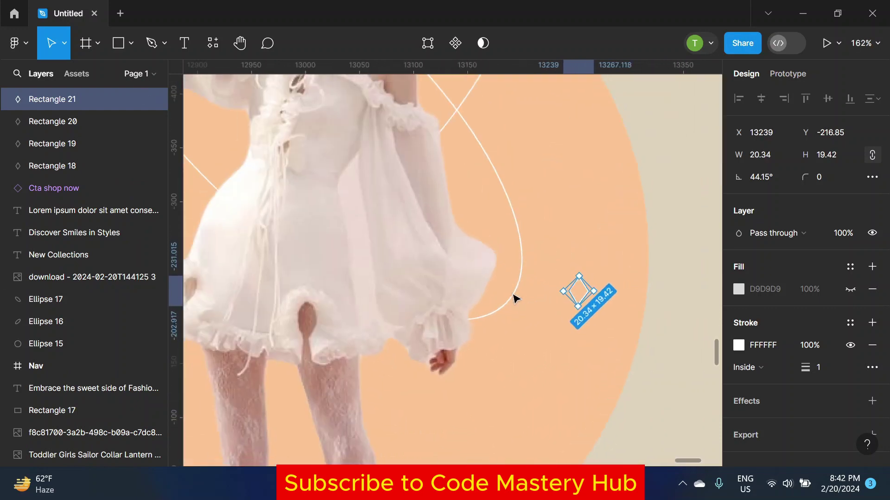
{"action": "scroll", "coordinate": [501, 302], "scroll_direction": "down", "scroll_amount": 2}
{"action": "key", "text": "ctrl+d"}
{"action": "left_click_drag", "start_coordinate": [537, 294], "coordinate": [606, 427]}
{"action": "left_click_drag", "start_coordinate": [552, 416], "coordinate": [357, 208]}
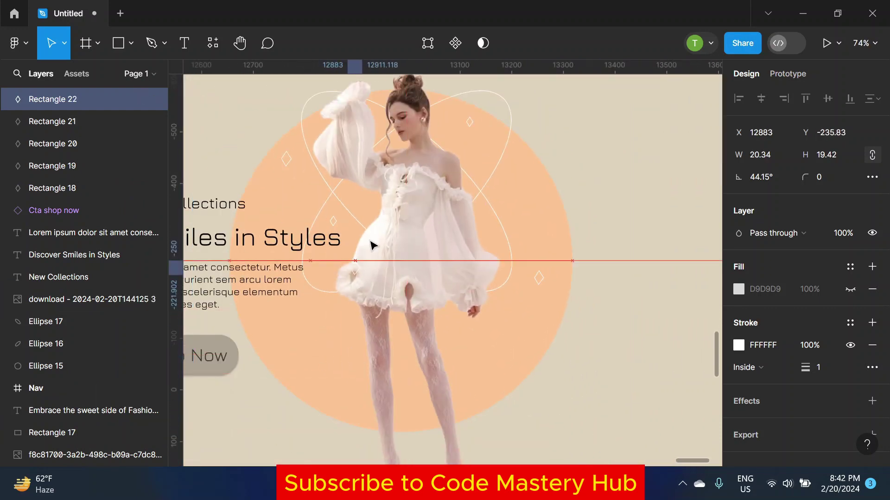
{"action": "scroll", "coordinate": [366, 232], "scroll_direction": "up", "scroll_amount": 1}
{"action": "left_click_drag", "start_coordinate": [362, 107], "coordinate": [359, 104]}
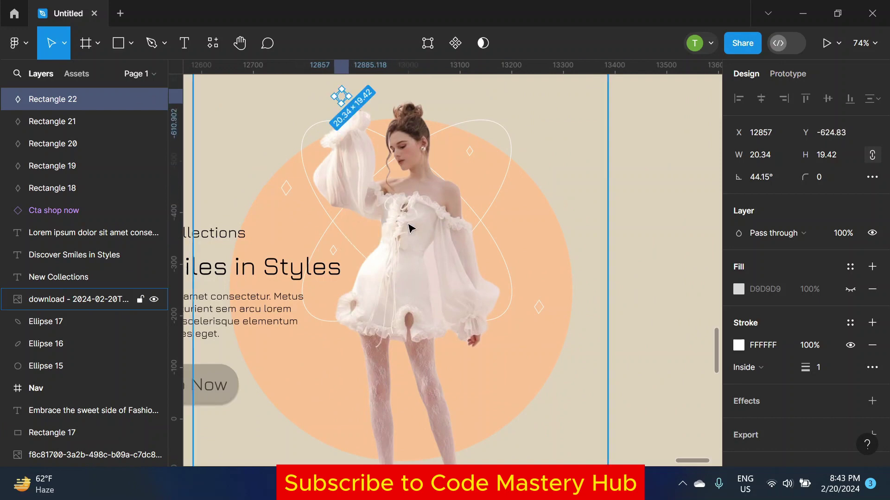
{"action": "scroll", "coordinate": [627, 135], "scroll_direction": "down", "scroll_amount": 5}
{"action": "left_click", "coordinate": [628, 135]}
{"action": "scroll", "coordinate": [514, 260], "scroll_direction": "left", "scroll_amount": 2}
Step: Draw a flat oval under the model's feet and move it behind the model image
{"action": "left_click", "coordinate": [131, 43]}
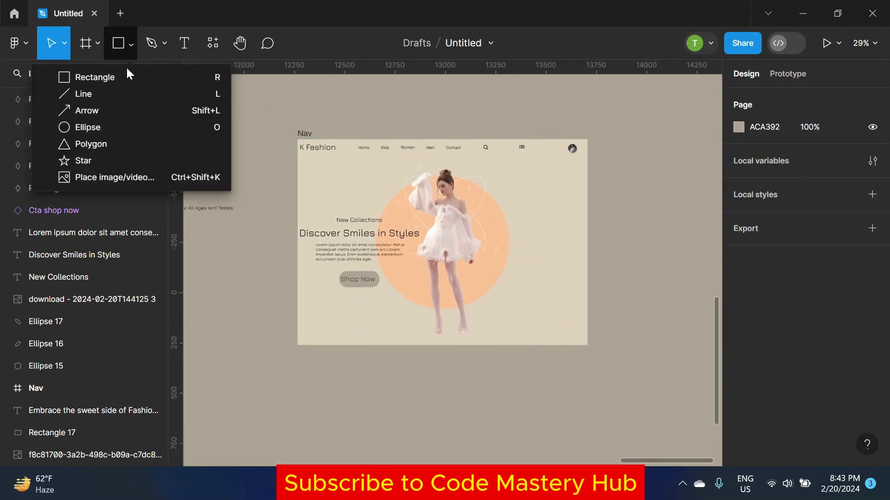
{"action": "left_click", "coordinate": [100, 131]}
{"action": "scroll", "coordinate": [360, 287], "scroll_direction": "down", "scroll_amount": 1}
{"action": "scroll", "coordinate": [360, 286], "scroll_direction": "up", "scroll_amount": 3}
{"action": "left_click_drag", "start_coordinate": [355, 285], "coordinate": [620, 326]}
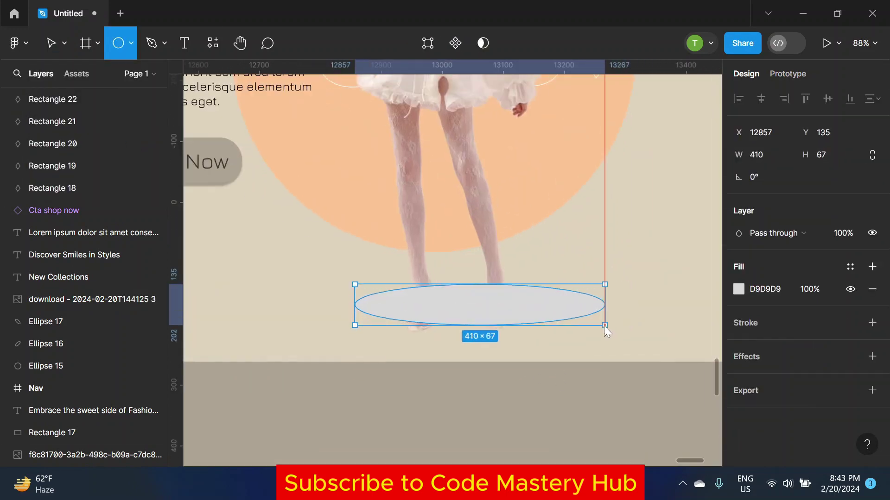
{"action": "left_click_drag", "start_coordinate": [55, 398], "coordinate": [55, 385]}
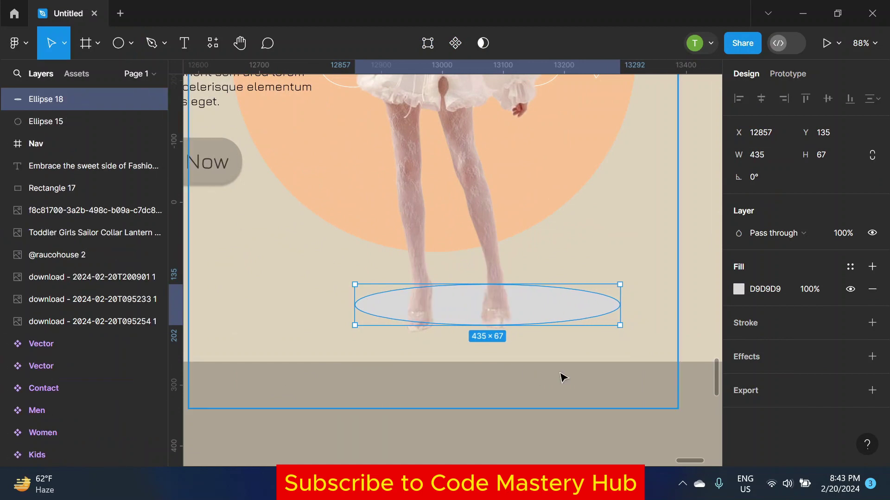
{"action": "mouse_move", "coordinate": [565, 313]}
{"action": "left_mouse_down"}
{"action": "mouse_move", "coordinate": [526, 324]}
{"action": "mouse_move", "coordinate": [534, 329]}
{"action": "left_mouse_up"}
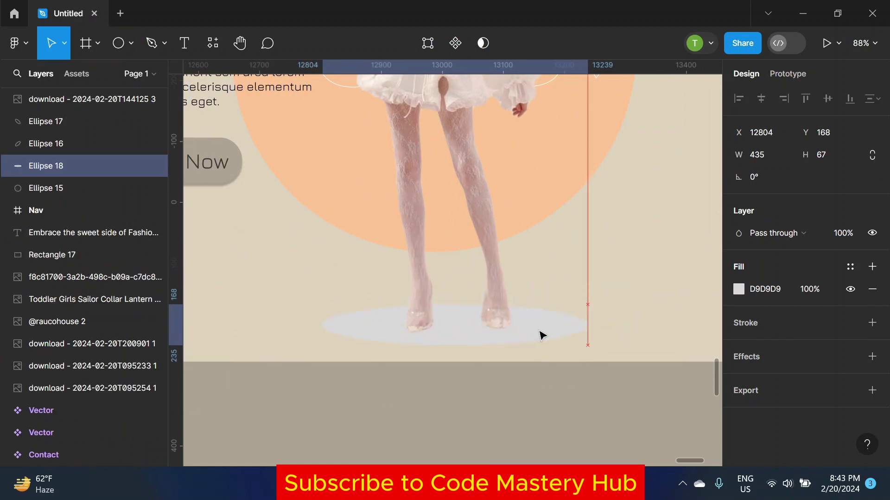
Step: Fill the oval with colour sampled from the canvas, ACA392 at 24% opacity
{"action": "left_click", "coordinate": [739, 289]}
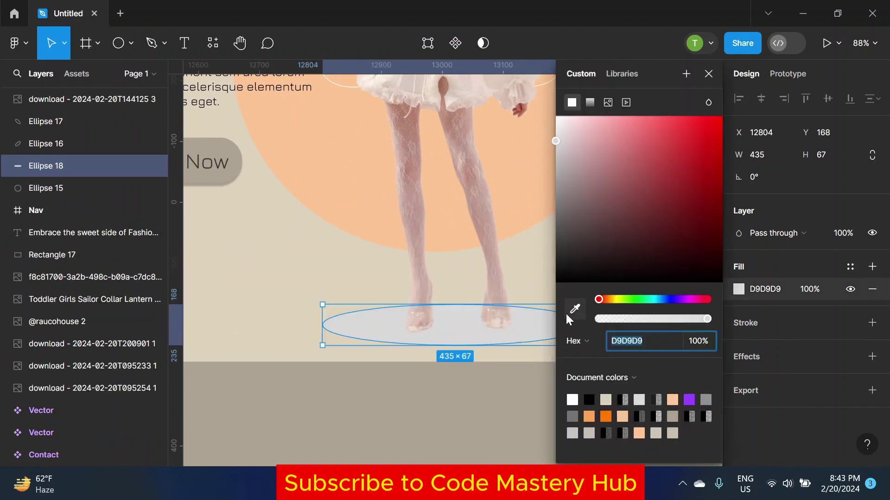
{"action": "left_click", "coordinate": [672, 416]}
{"action": "left_click_drag", "start_coordinate": [668, 319], "coordinate": [625, 319]}
{"action": "key", "text": "i"}
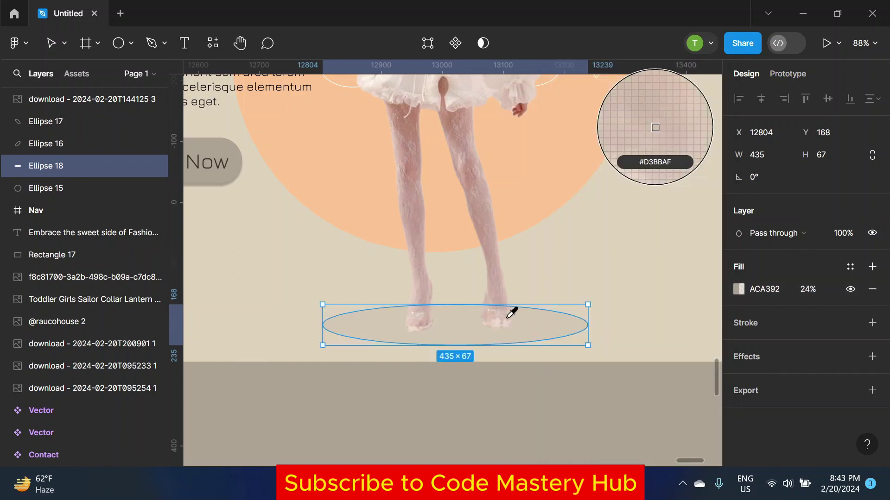
{"action": "key", "text": "Escape"}
{"action": "key", "text": "Escape"}
{"action": "key", "text": "shift+1"}
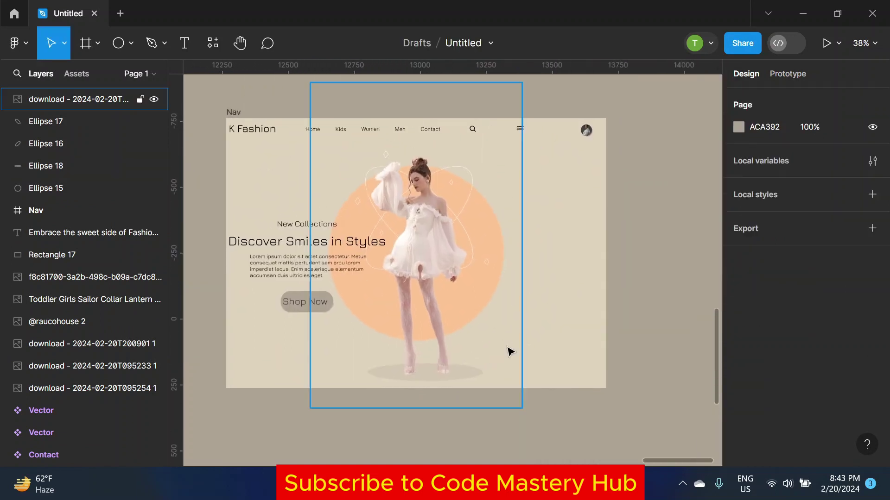
Step: Duplicate the Based in, New York City, Contact, email and social icon layers from Contact
{"action": "scroll", "coordinate": [495, 276], "scroll_direction": "down", "scroll_amount": 3}
{"action": "scroll", "coordinate": [565, 175], "scroll_direction": "up", "scroll_amount": 5}
{"action": "scroll", "coordinate": [490, 270], "scroll_direction": "up", "scroll_amount": 5}
{"action": "left_click", "coordinate": [493, 262]}
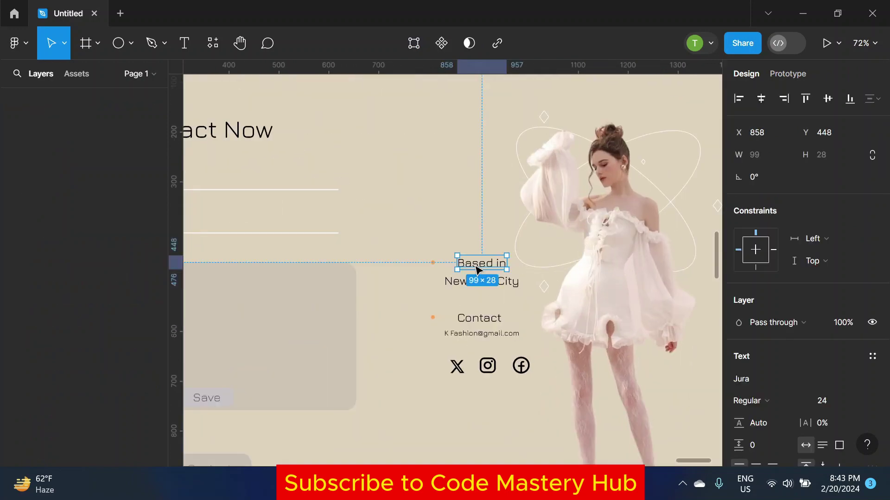
{"action": "left_click", "coordinate": [433, 263], "text": "shift"}
{"action": "left_click", "coordinate": [457, 366], "text": "shift"}
{"action": "left_click", "coordinate": [488, 366], "text": "shift"}
{"action": "left_click", "coordinate": [519, 366], "text": "shift"}
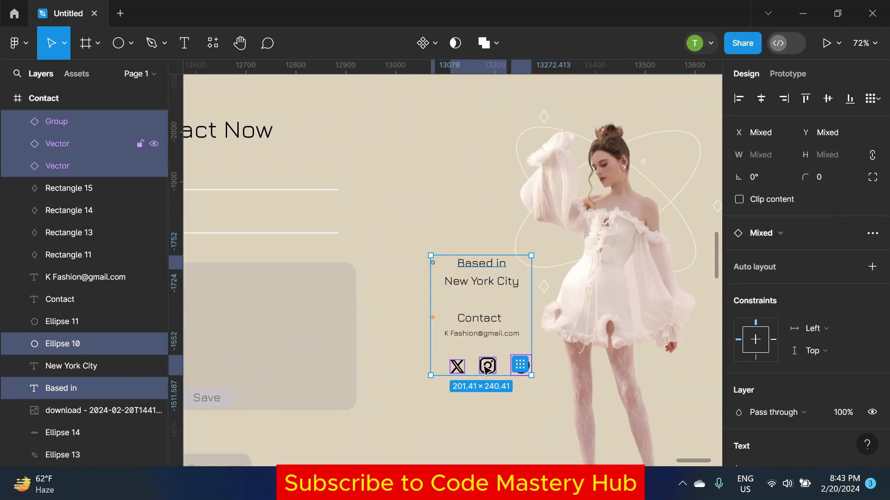
{"action": "left_click", "coordinate": [463, 334], "text": "shift"}
{"action": "left_click", "coordinate": [479, 318], "text": "shift"}
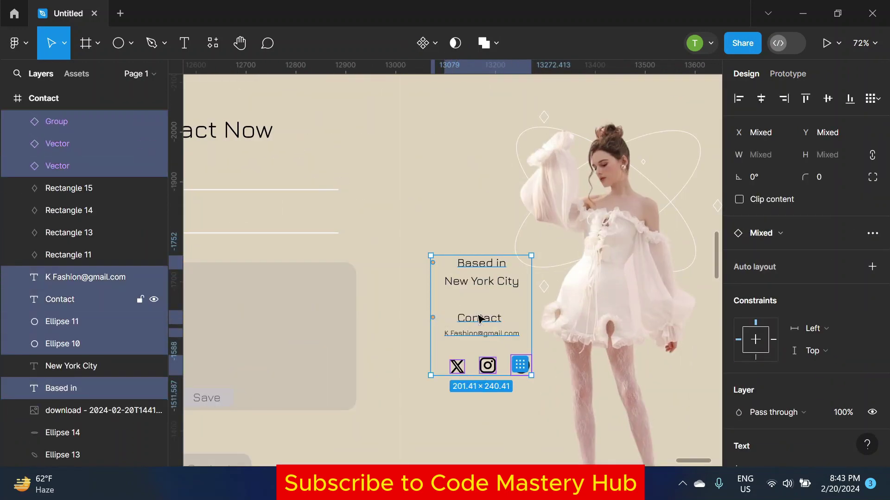
{"action": "left_click", "coordinate": [478, 282], "text": "shift"}
{"action": "key", "text": "ctrl+d"}
Step: Move the copied contact block into the Nav frame on the right side beside the model
{"action": "scroll", "coordinate": [481, 283], "scroll_direction": "down", "scroll_amount": 5}
{"action": "scroll", "coordinate": [482, 285], "scroll_direction": "down", "scroll_amount": 2}
{"action": "left_click_drag", "start_coordinate": [482, 284], "coordinate": [510, 310]}
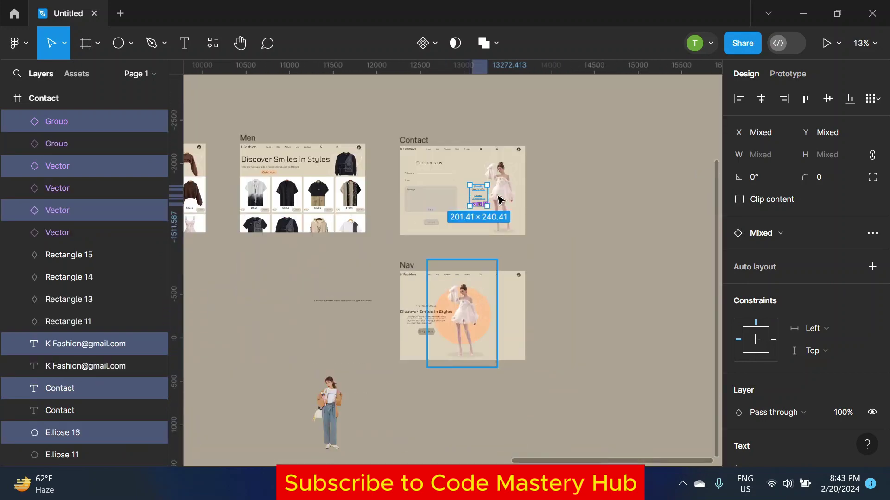
{"action": "left_click_drag", "start_coordinate": [24, 190], "coordinate": [92, 56]}
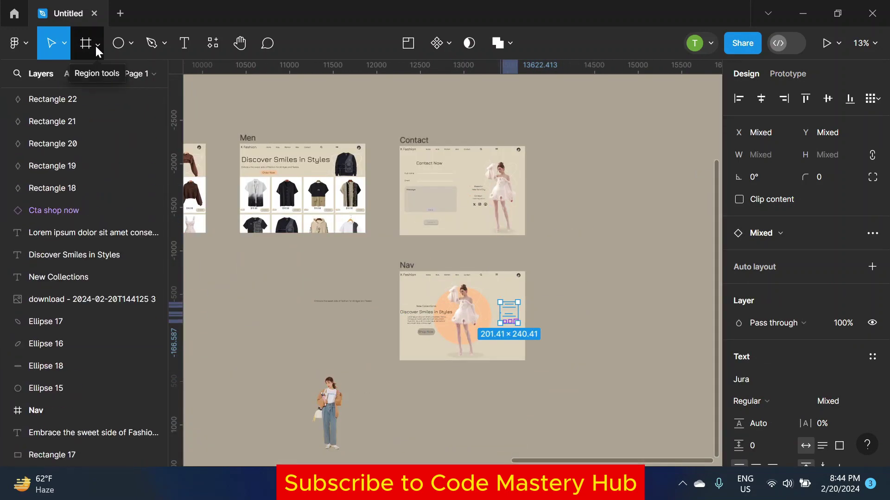
{"action": "scroll", "coordinate": [514, 319], "scroll_direction": "up", "scroll_amount": 5}
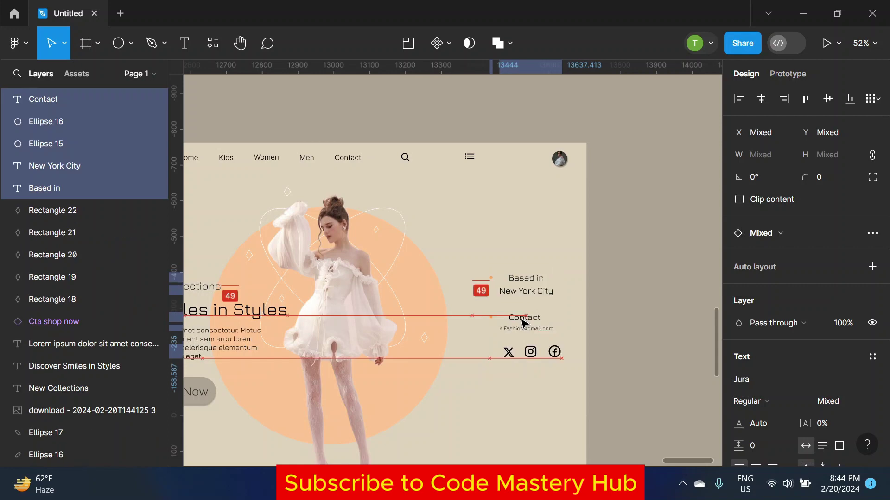
{"action": "scroll", "coordinate": [517, 323], "scroll_direction": "down", "scroll_amount": 4}
{"action": "left_click", "coordinate": [628, 278]}
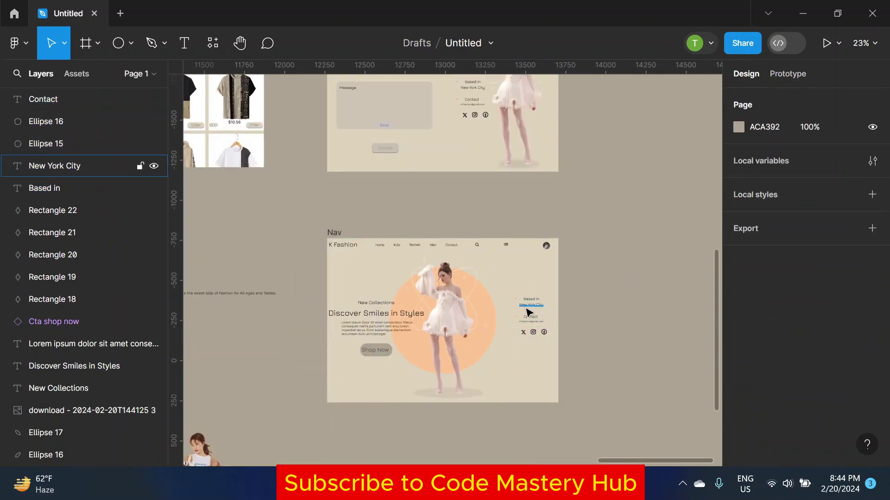
{"action": "scroll", "coordinate": [528, 310], "scroll_direction": "up", "scroll_amount": 5}
{"action": "left_click", "coordinate": [533, 342]}
{"action": "scroll", "coordinate": [533, 338], "scroll_direction": "down", "scroll_amount": 2}
{"action": "scroll", "coordinate": [532, 339], "scroll_direction": "down", "scroll_amount": 3}
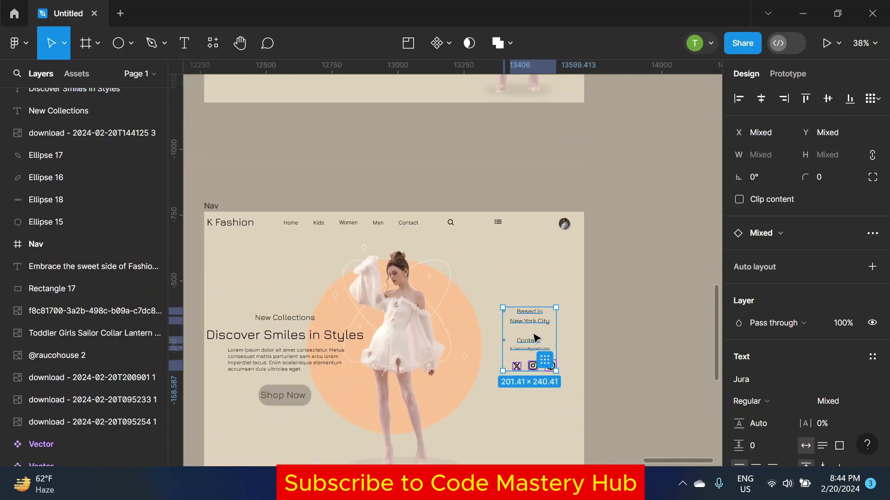
{"action": "left_click", "coordinate": [602, 332]}
{"action": "scroll", "coordinate": [602, 332], "scroll_direction": "down", "scroll_amount": 1}
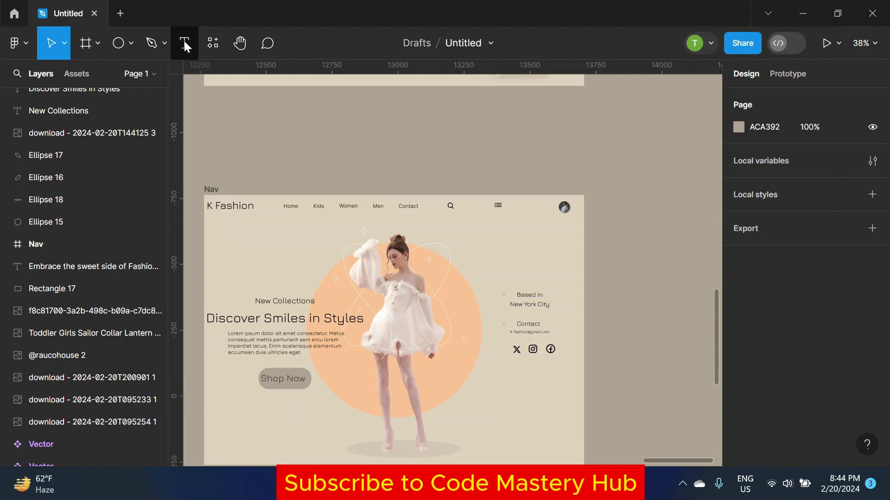
{"action": "left_click", "coordinate": [212, 43]}
Step: Import a right-pointing 'next' chevron from Iconify and delete its empty 20×20 frame
{"action": "left_click", "coordinate": [254, 258]}
{"action": "type", "text": "next"}
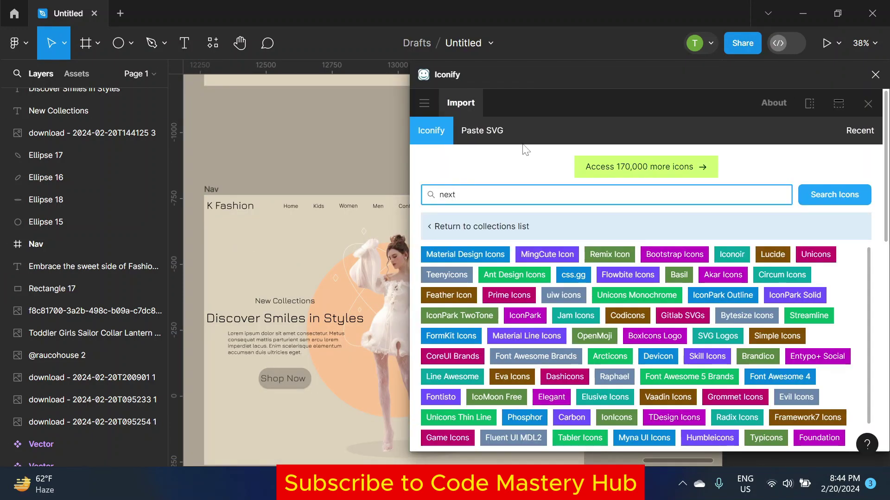
{"action": "key", "text": "Return"}
{"action": "left_click", "coordinate": [605, 328]}
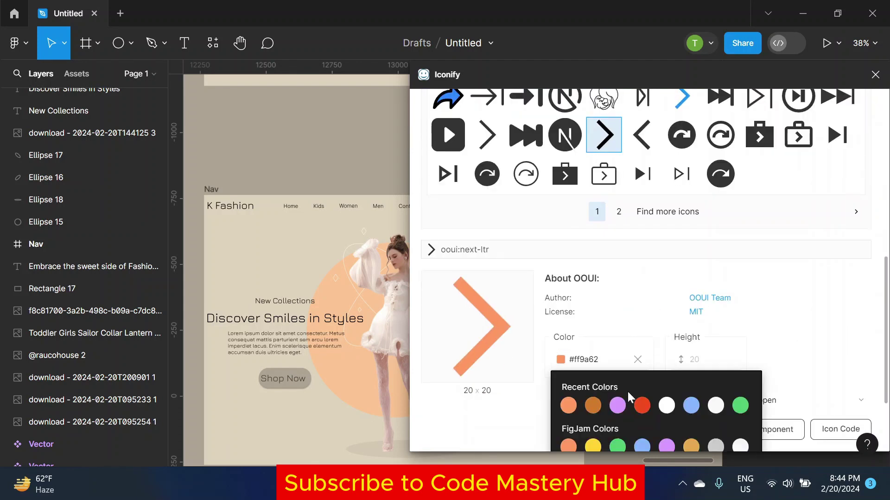
{"action": "left_click", "coordinate": [671, 429]}
{"action": "scroll", "coordinate": [598, 269], "scroll_direction": "up", "scroll_amount": 5}
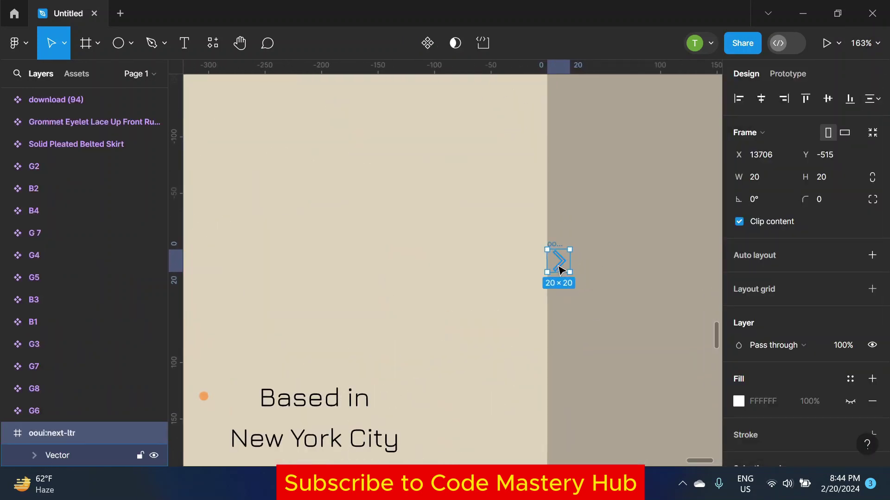
{"action": "mouse_move", "coordinate": [560, 260]}
{"action": "left_mouse_down"}
{"action": "mouse_move", "coordinate": [489, 413]}
{"action": "mouse_move", "coordinate": [494, 427]}
{"action": "left_mouse_up"}
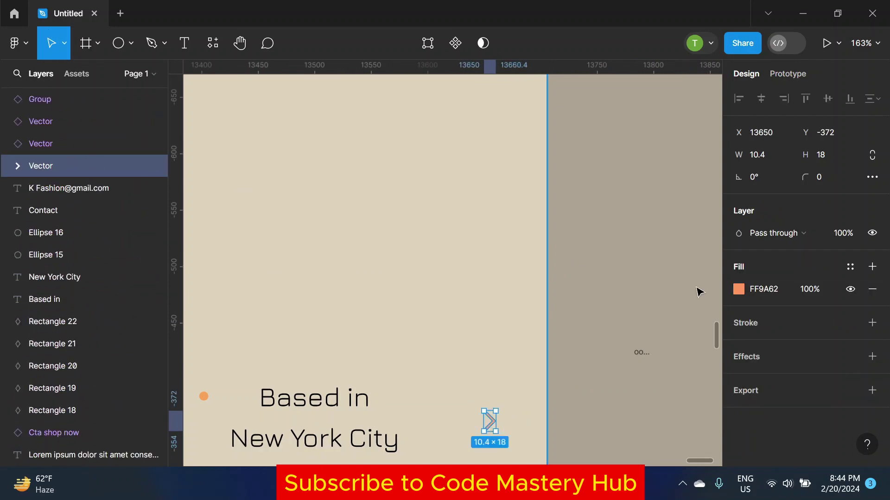
{"action": "left_click", "coordinate": [644, 373]}
{"action": "key", "text": "Delete"}
Step: Position the orange chevron arrow beside the Contact info and review its fill colour
{"action": "scroll", "coordinate": [498, 330], "scroll_direction": "down", "scroll_amount": 2}
{"action": "left_click", "coordinate": [490, 331]}
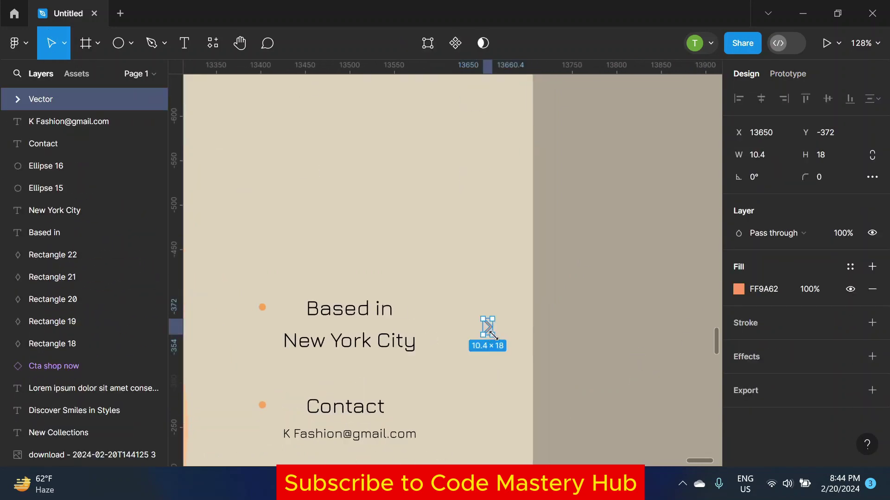
{"action": "scroll", "coordinate": [500, 344], "scroll_direction": "down", "scroll_amount": 3}
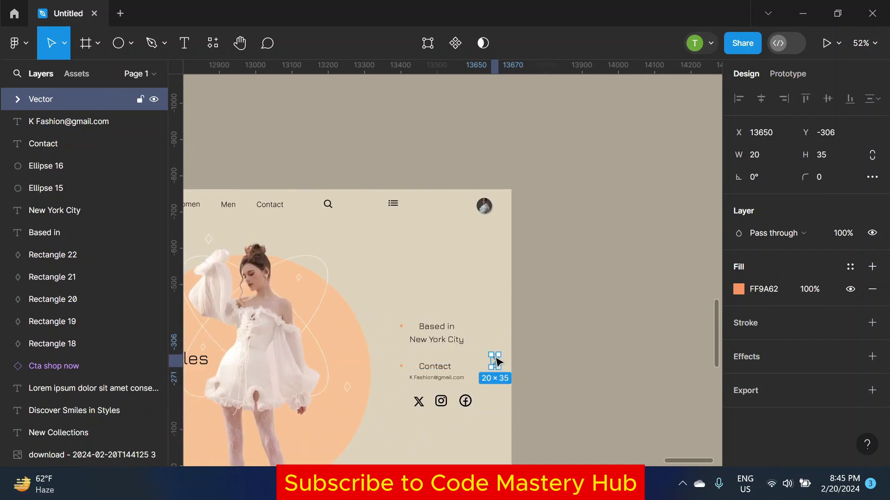
{"action": "scroll", "coordinate": [496, 362], "scroll_direction": "down", "scroll_amount": 2}
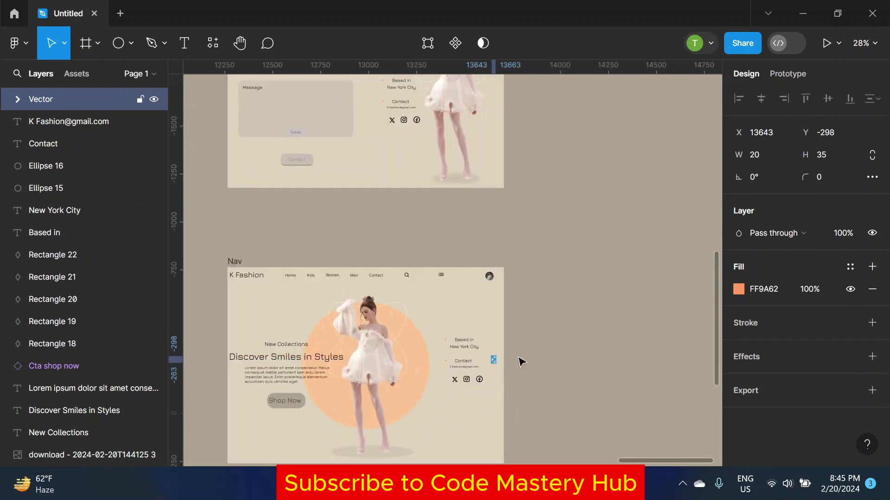
{"action": "left_click", "coordinate": [568, 328]}
{"action": "scroll", "coordinate": [495, 368], "scroll_direction": "up", "scroll_amount": 3}
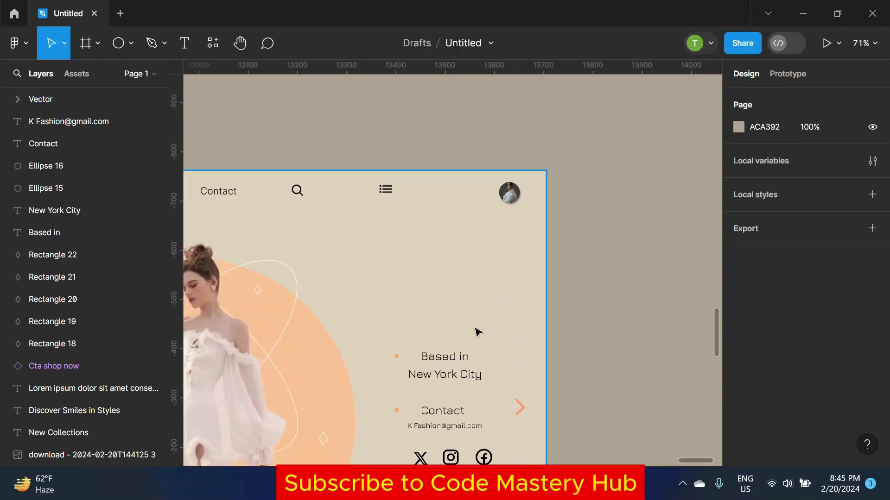
{"action": "left_click", "coordinate": [520, 407]}
{"action": "left_click", "coordinate": [738, 289]}
{"action": "scroll", "coordinate": [399, 352], "scroll_direction": "up", "scroll_amount": 5}
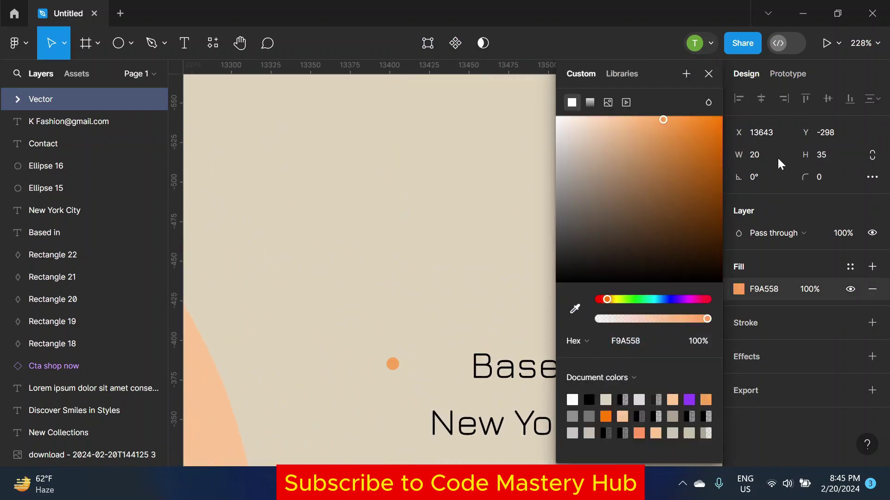
{"action": "left_click", "coordinate": [709, 74]}
{"action": "scroll", "coordinate": [694, 264], "scroll_direction": "down", "scroll_amount": 7}
{"action": "left_click", "coordinate": [693, 264]}
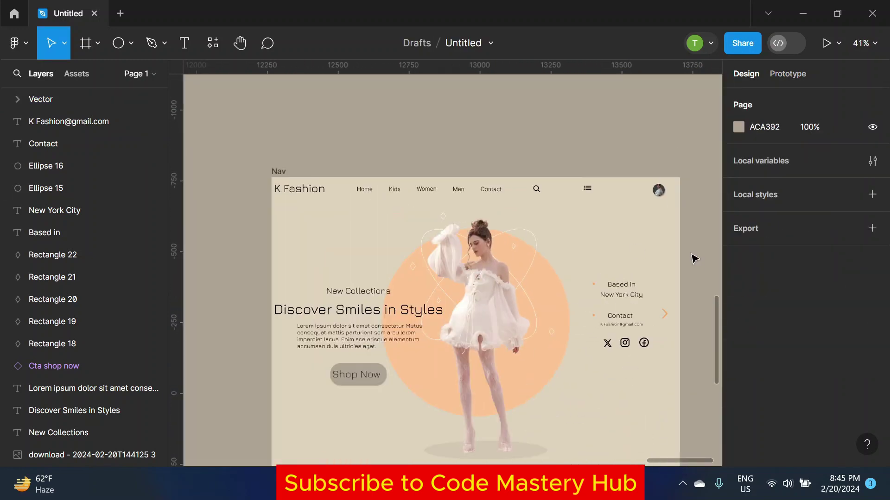
Step: Move the 'Embrace the sweet side of Fashion' tagline into Nav at size 20, above Based in
{"action": "scroll", "coordinate": [469, 334], "scroll_direction": "down", "scroll_amount": 1}
{"action": "scroll", "coordinate": [469, 333], "scroll_direction": "right", "scroll_amount": 1}
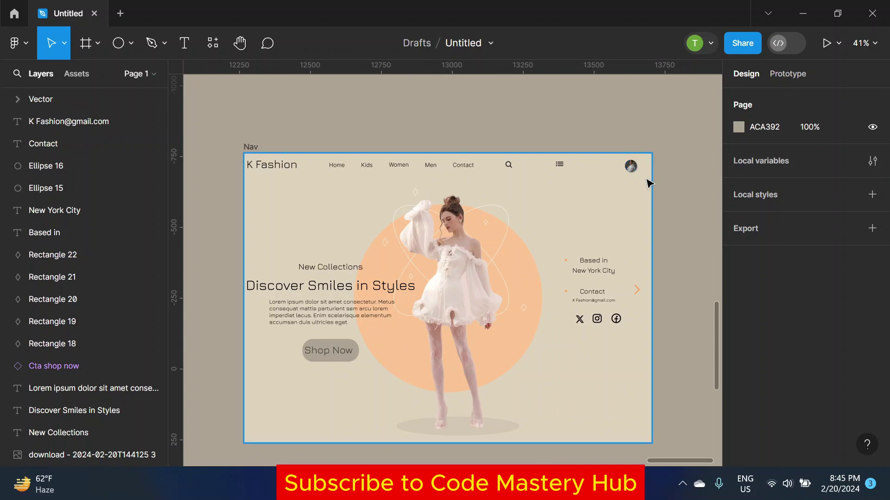
{"action": "scroll", "coordinate": [647, 183], "scroll_direction": "down", "scroll_amount": 3}
{"action": "left_click_drag", "start_coordinate": [239, 284], "coordinate": [509, 282]}
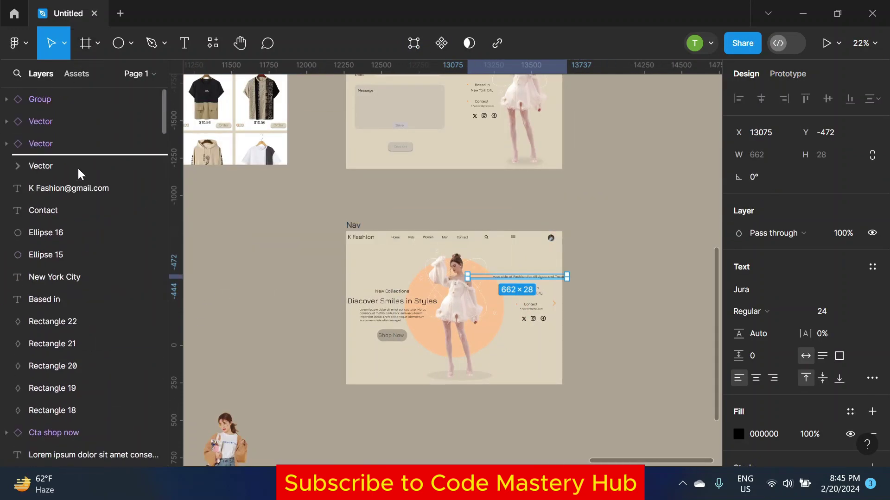
{"action": "scroll", "coordinate": [510, 273], "scroll_direction": "up", "scroll_amount": 5}
{"action": "type", "text": "2"}
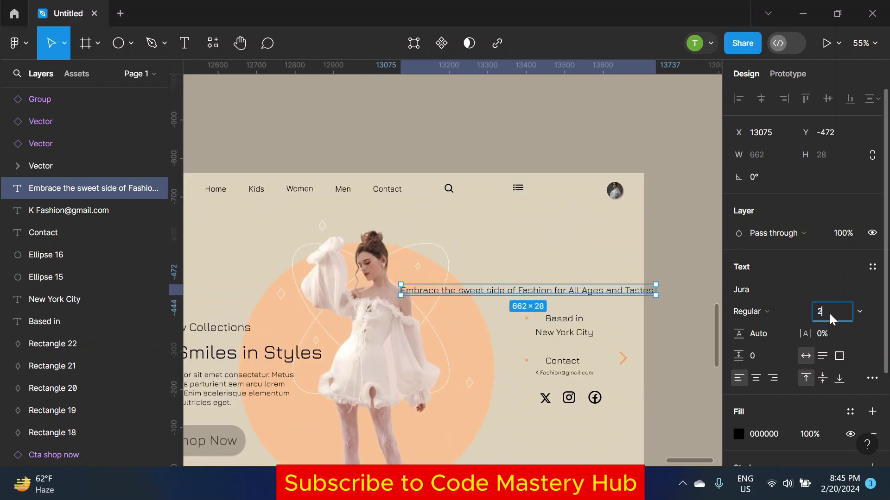
{"action": "type", "text": "0"}
{"action": "key", "text": "Return"}
{"action": "scroll", "coordinate": [532, 288], "scroll_direction": "up", "scroll_amount": 2}
{"action": "mouse_move", "coordinate": [532, 287]}
{"action": "left_mouse_down"}
{"action": "mouse_move", "coordinate": [582, 290]}
{"action": "mouse_move", "coordinate": [571, 290]}
{"action": "left_mouse_up"}
{"action": "scroll", "coordinate": [533, 297], "scroll_direction": "down", "scroll_amount": 3, "text": "ctrl"}
{"action": "scroll", "coordinate": [487, 305], "scroll_direction": "down", "scroll_amount": 2, "text": "ctrl"}
{"action": "scroll", "coordinate": [454, 311], "scroll_direction": "down", "scroll_amount": 2, "text": "ctrl"}
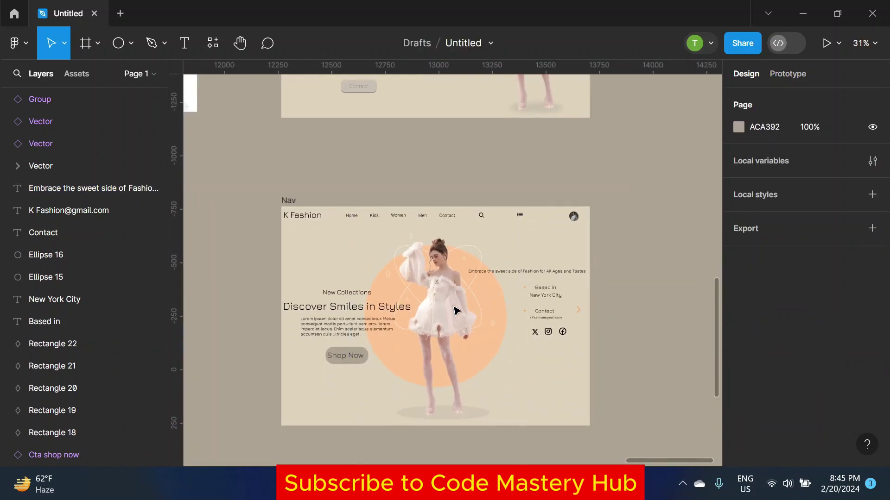
{"action": "left_click_drag", "start_coordinate": [264, 196], "coordinate": [579, 434]}
Step: Group the selected Nav contents and name the group img1
{"action": "right_click", "coordinate": [430, 306]}
{"action": "left_click", "coordinate": [428, 213]}
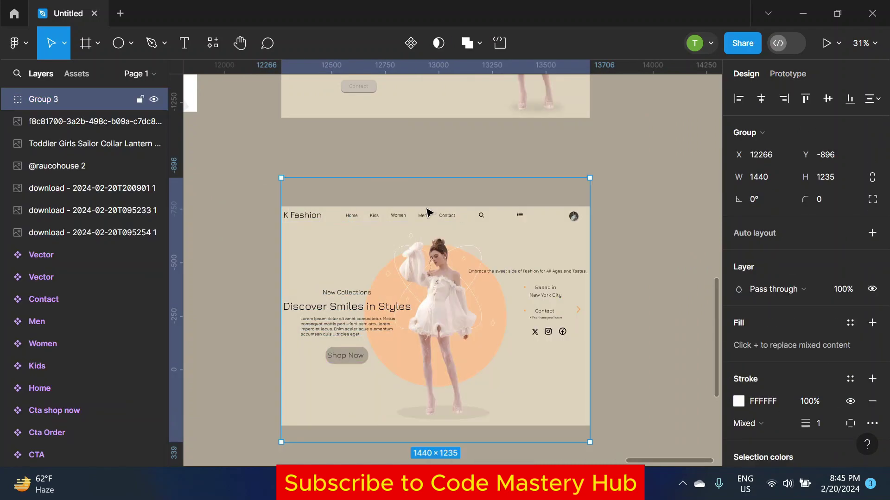
{"action": "type", "text": "img1"}
{"action": "key", "text": "Return"}
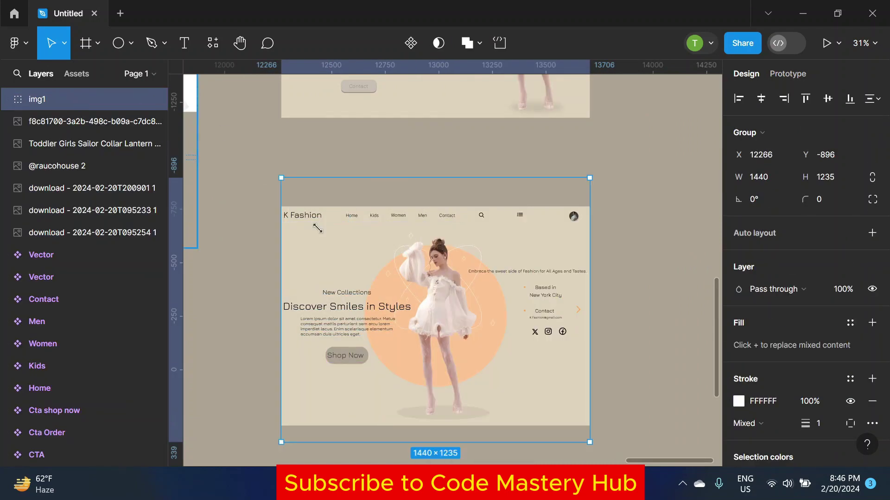
{"action": "key", "text": "Escape"}
Step: Duplicate the img1 group, place the copy to its right, and rename it
{"action": "scroll", "coordinate": [486, 266], "scroll_direction": "down", "scroll_amount": 3, "text": "ctrl"}
{"action": "scroll", "coordinate": [486, 266], "scroll_direction": "right", "scroll_amount": 2}
{"action": "left_click", "coordinate": [333, 278]}
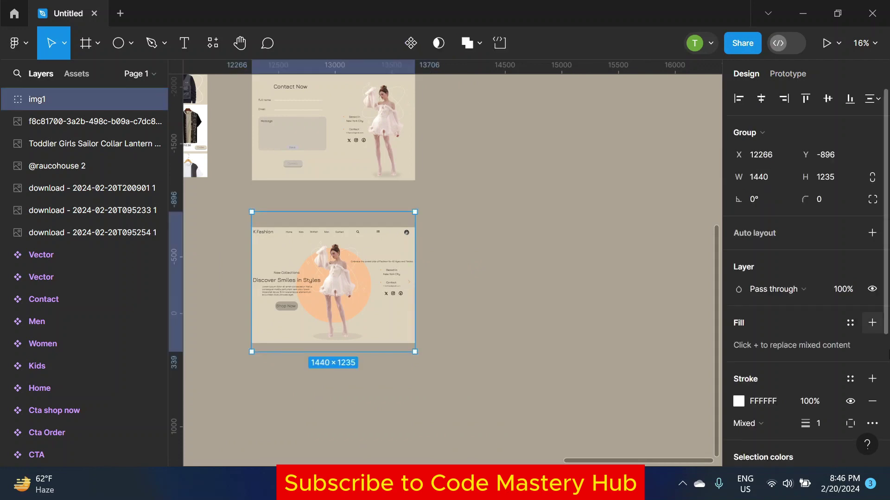
{"action": "key", "text": "ctrl+d"}
{"action": "left_click_drag", "start_coordinate": [397, 318], "coordinate": [588, 317]}
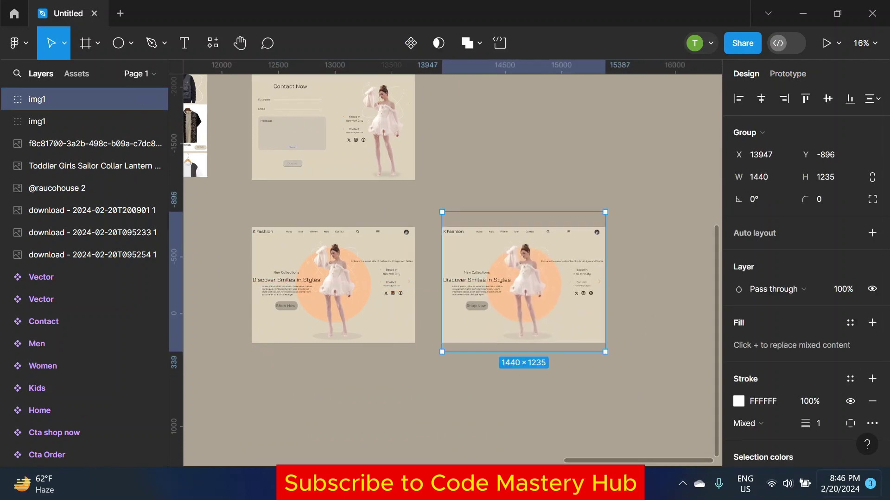
{"action": "double_click", "coordinate": [46, 98]}
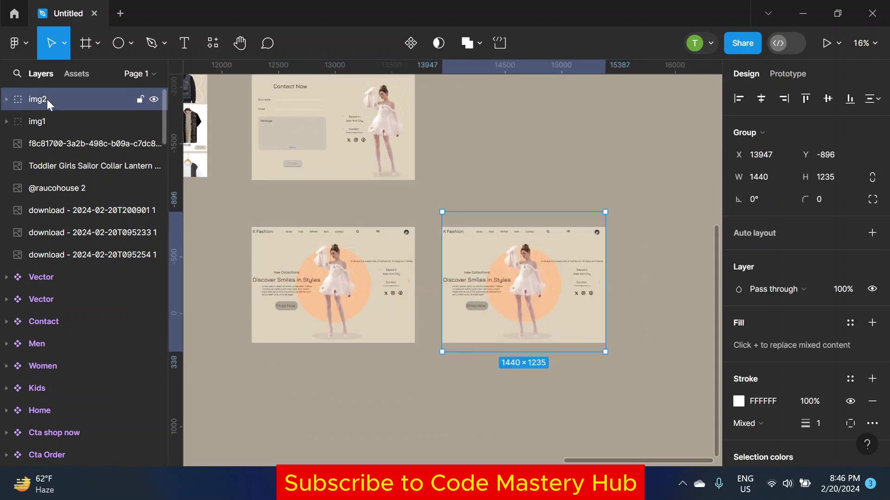
{"action": "scroll", "coordinate": [493, 180], "scroll_direction": "down", "scroll_amount": 3, "text": "ctrl"}
{"action": "left_click", "coordinate": [493, 181]}
Step: Move the girl-in-jeans and woman's photos into the img2 group and position them
{"action": "left_click", "coordinate": [271, 362]}
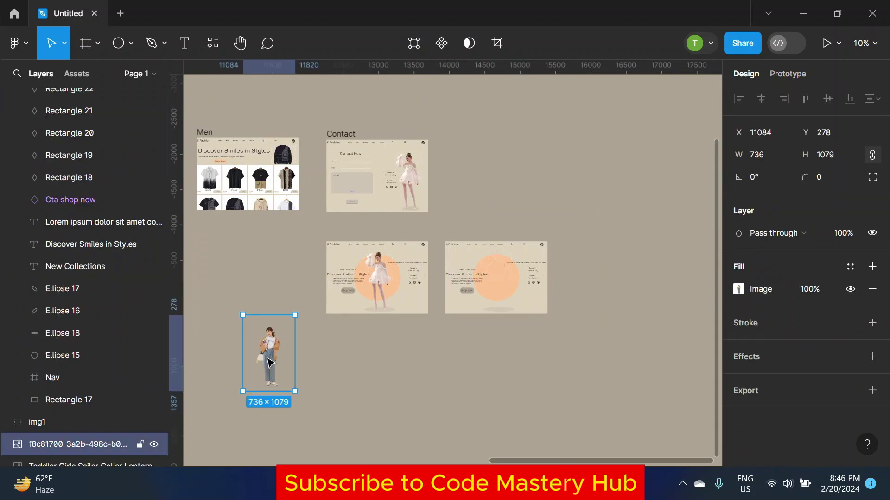
{"action": "left_click_drag", "start_coordinate": [104, 450], "coordinate": [93, 44]}
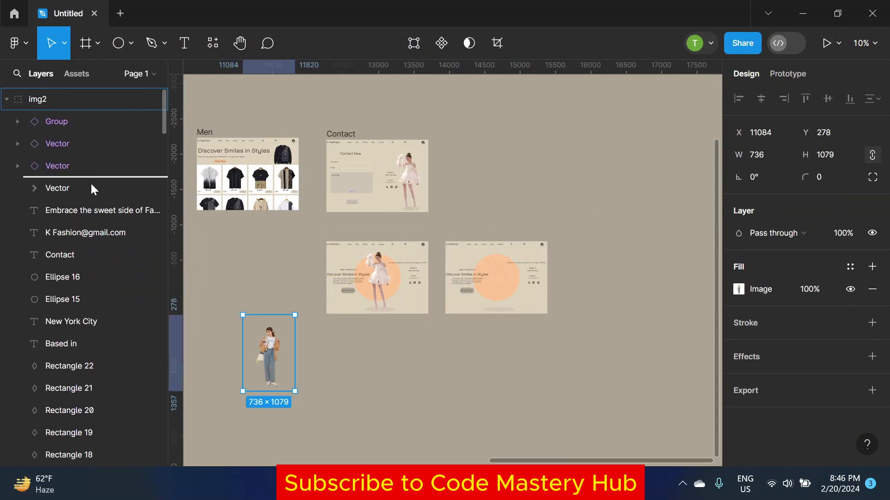
{"action": "left_click_drag", "start_coordinate": [91, 188], "coordinate": [90, 185]}
{"action": "left_click_drag", "start_coordinate": [269, 356], "coordinate": [533, 278]}
{"action": "scroll", "coordinate": [490, 296], "scroll_direction": "up", "scroll_amount": 5, "text": "ctrl"}
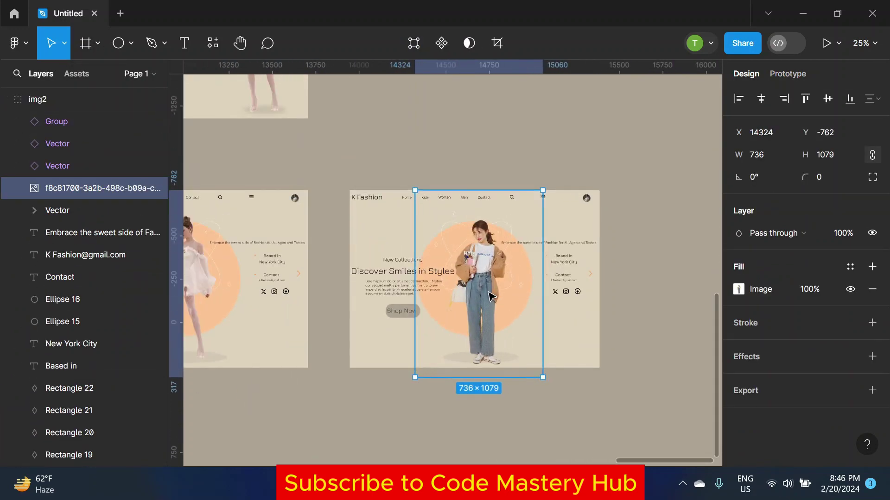
{"action": "left_click_drag", "start_coordinate": [490, 296], "coordinate": [484, 293]}
{"action": "left_click", "coordinate": [654, 280]}
Step: Move the boy's and pink-dress girl's photos next to the hero frames
{"action": "scroll", "coordinate": [649, 278], "scroll_direction": "down", "scroll_amount": 4}
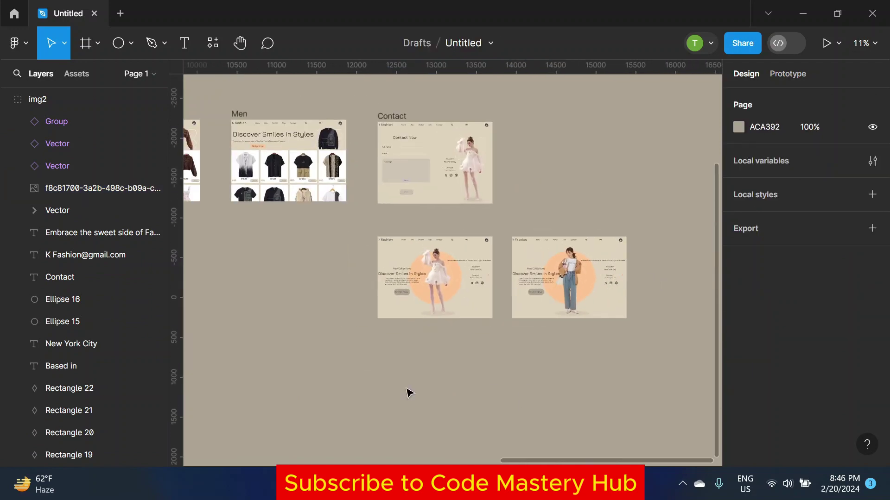
{"action": "scroll", "coordinate": [403, 391], "scroll_direction": "down", "scroll_amount": 3}
{"action": "scroll", "coordinate": [338, 376], "scroll_direction": "down", "scroll_amount": 2}
{"action": "scroll", "coordinate": [285, 339], "scroll_direction": "down", "scroll_amount": 1}
{"action": "left_click", "coordinate": [241, 308]}
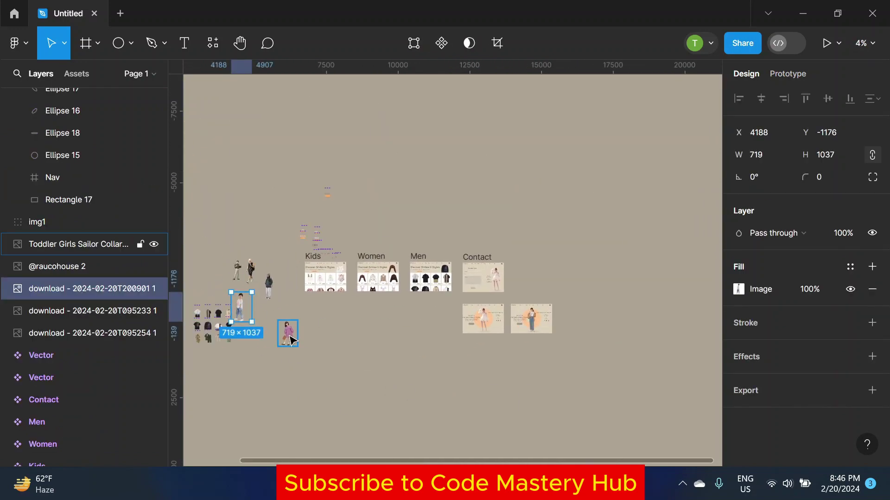
{"action": "left_click", "coordinate": [291, 341], "text": "shift"}
{"action": "left_click_drag", "start_coordinate": [291, 341], "coordinate": [532, 378]}
{"action": "scroll", "coordinate": [421, 338], "scroll_direction": "up", "scroll_amount": 5}
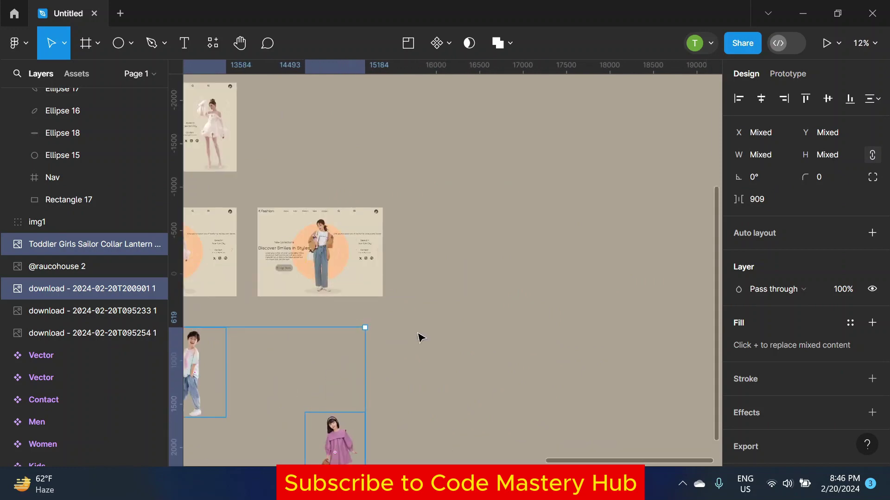
{"action": "scroll", "coordinate": [370, 279], "scroll_direction": "left", "scroll_amount": 2}
{"action": "key", "text": "Escape"}
Step: Collapse the img2 layer group and rename the top group img3
{"action": "scroll", "coordinate": [18, 210], "scroll_direction": "up", "scroll_amount": 3}
{"action": "scroll", "coordinate": [27, 350], "scroll_direction": "up", "scroll_amount": 2}
{"action": "scroll", "coordinate": [45, 264], "scroll_direction": "up", "scroll_amount": 2}
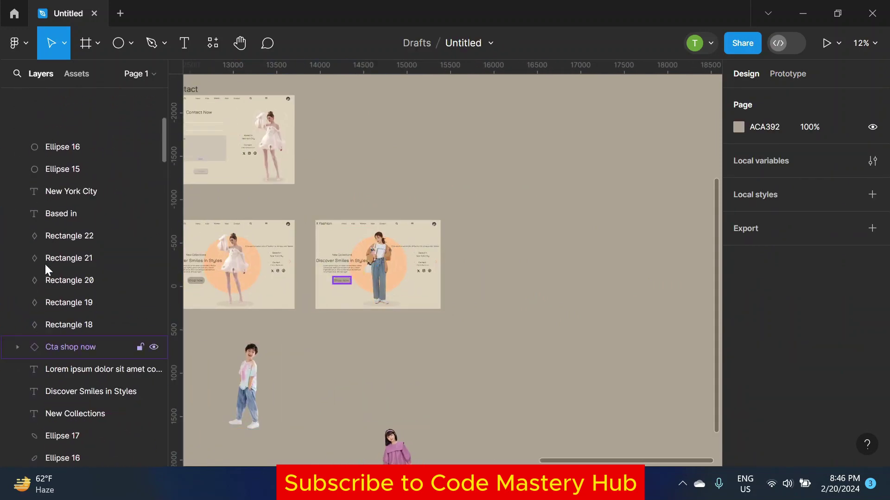
{"action": "scroll", "coordinate": [46, 268], "scroll_direction": "up", "scroll_amount": 5}
{"action": "left_click", "coordinate": [6, 99]}
{"action": "left_click", "coordinate": [49, 102]}
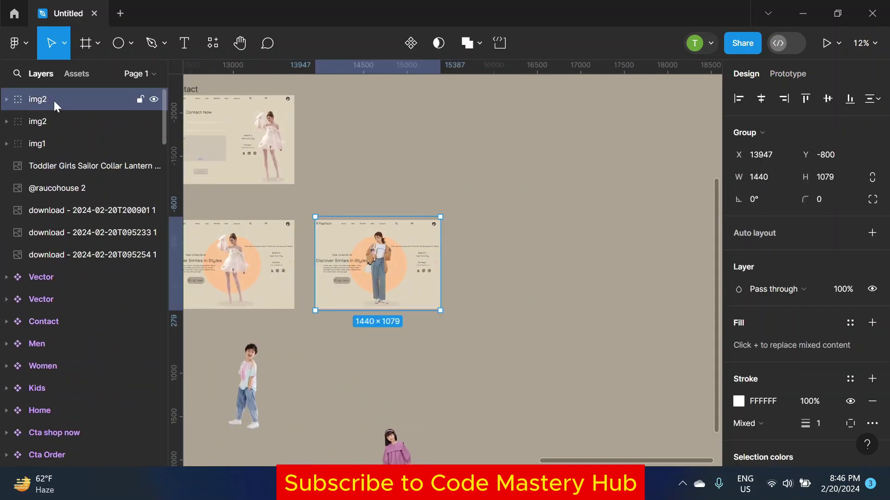
{"action": "double_click", "coordinate": [50, 99]}
{"action": "type", "text": "img3"}
{"action": "left_click", "coordinate": [452, 163]}
Step: Copy the img3 frame to the right and delete the woman's photo from the copy
{"action": "left_click", "coordinate": [418, 290]}
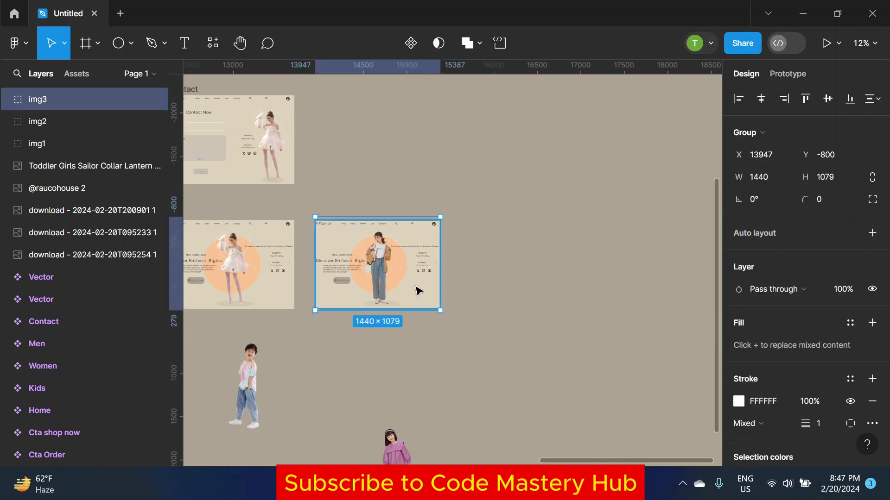
{"action": "left_click_drag", "start_coordinate": [419, 290], "coordinate": [567, 291]}
{"action": "left_click_drag", "start_coordinate": [476, 380], "coordinate": [408, 361]}
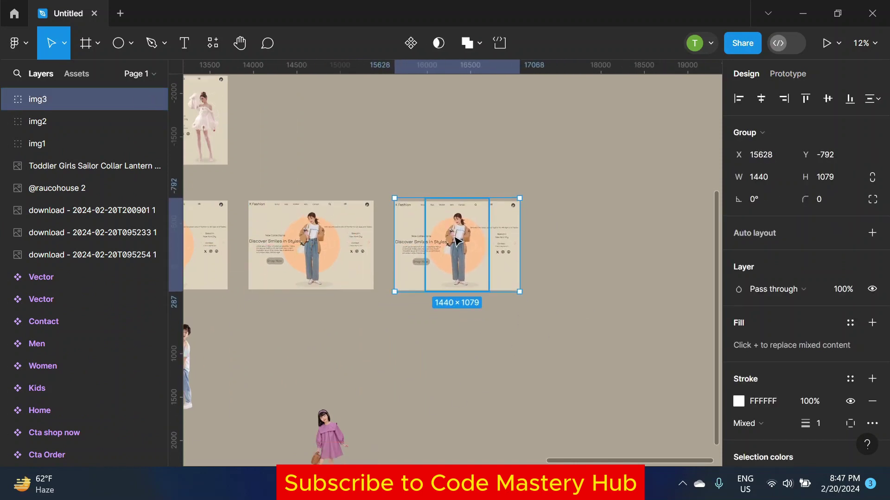
{"action": "double_click", "coordinate": [457, 246]}
{"action": "key", "text": "Delete"}
{"action": "left_click", "coordinate": [92, 288]}
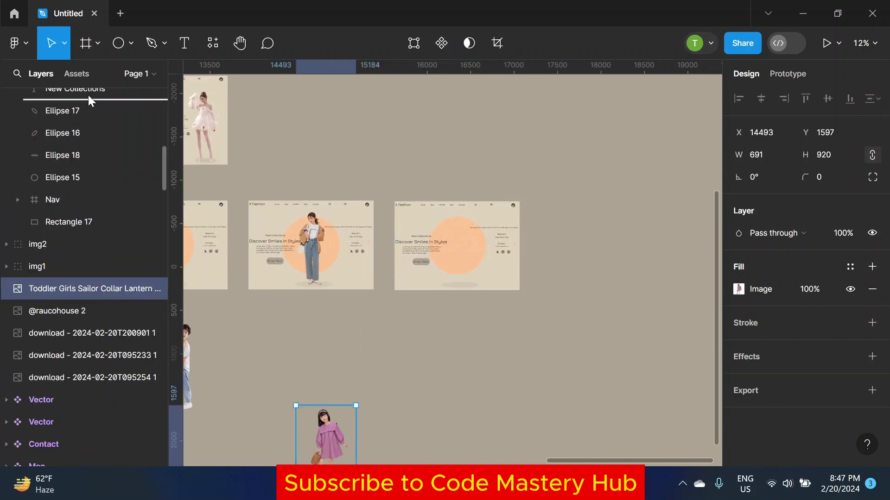
Step: Move the girl's photo into the new hero frame and shrink it to 641×853
{"action": "left_click_drag", "start_coordinate": [88, 101], "coordinate": [89, 101]}
{"action": "scroll", "coordinate": [86, 182], "scroll_direction": "up", "scroll_amount": 3}
{"action": "left_click_drag", "start_coordinate": [86, 182], "coordinate": [71, 190]}
{"action": "left_click_drag", "start_coordinate": [326, 435], "coordinate": [461, 248]}
{"action": "scroll", "coordinate": [459, 260], "scroll_direction": "up", "scroll_amount": 5}
{"action": "left_click_drag", "start_coordinate": [527, 364], "coordinate": [517, 352]}
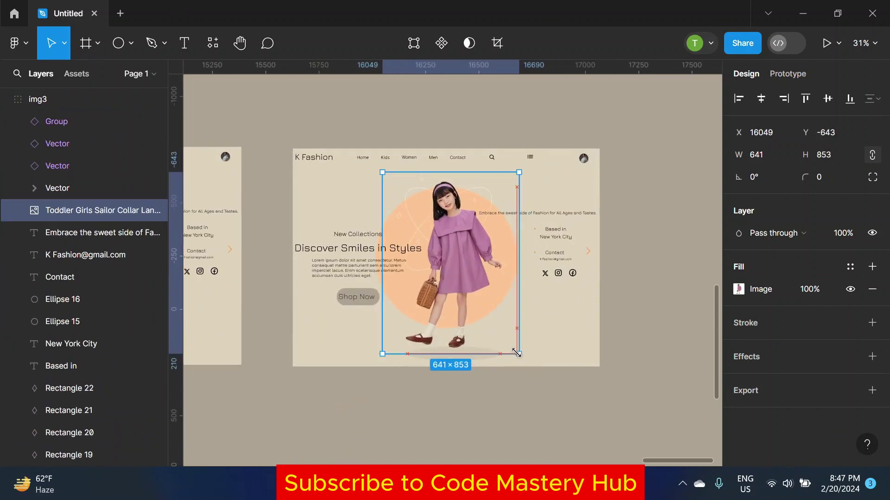
{"action": "left_click_drag", "start_coordinate": [449, 259], "coordinate": [453, 265]}
{"action": "left_click", "coordinate": [266, 278]}
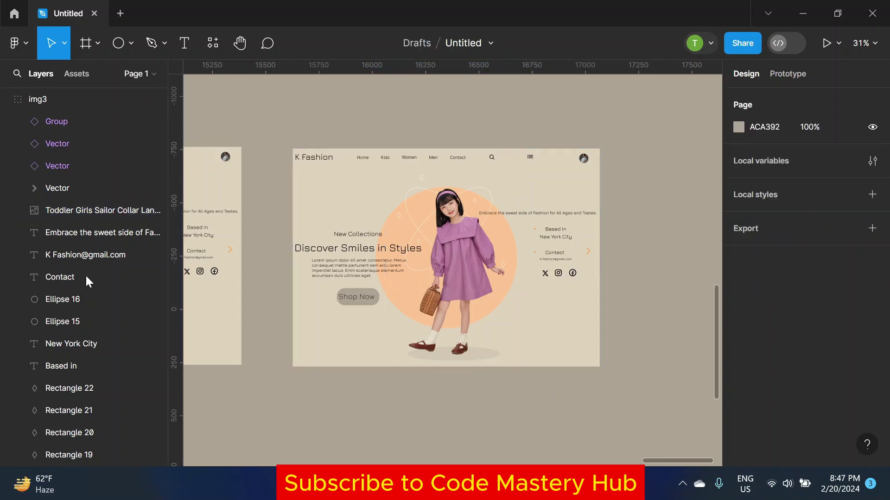
Step: Centre the shadow ellipse under the girl's feet
{"action": "left_click", "coordinate": [51, 323]}
{"action": "scroll", "coordinate": [54, 304], "scroll_direction": "down", "scroll_amount": 3}
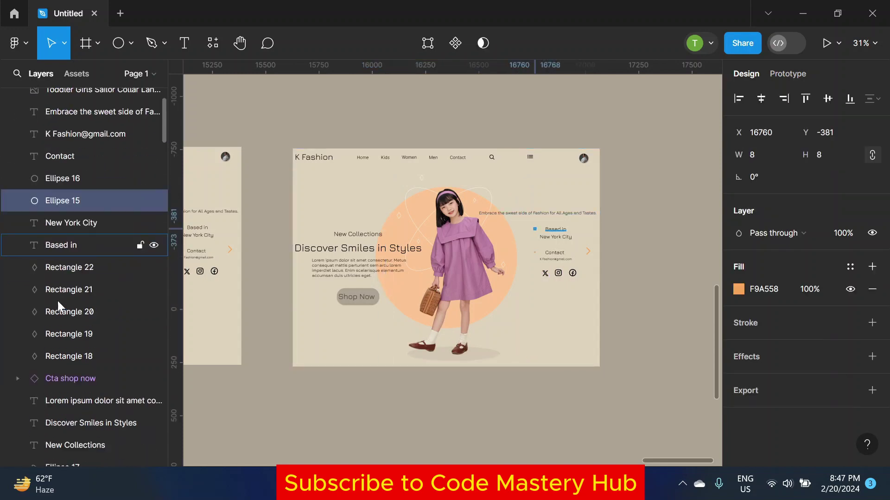
{"action": "scroll", "coordinate": [58, 302], "scroll_direction": "down", "scroll_amount": 3}
{"action": "left_click", "coordinate": [55, 355]}
{"action": "scroll", "coordinate": [449, 359], "scroll_direction": "up", "scroll_amount": 2}
{"action": "left_click_drag", "start_coordinate": [449, 359], "coordinate": [441, 358]}
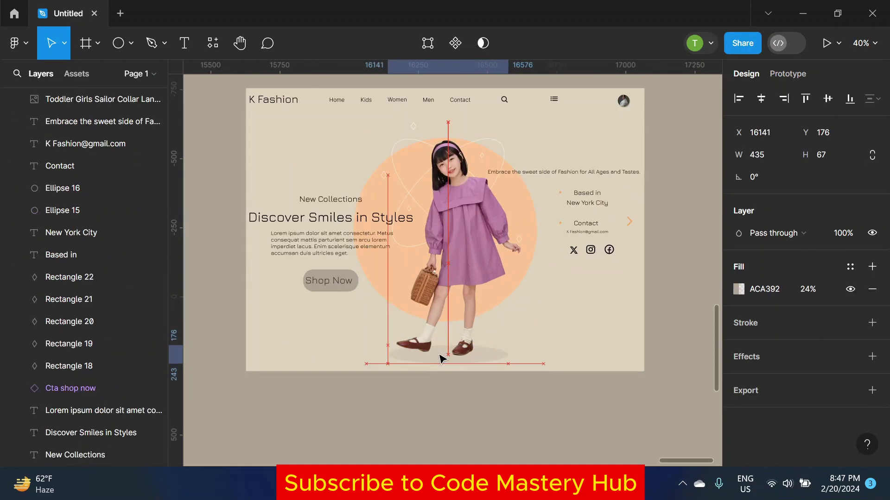
{"action": "left_click", "coordinate": [425, 399]}
{"action": "scroll", "coordinate": [334, 194], "scroll_direction": "down", "scroll_amount": 3}
{"action": "scroll", "coordinate": [28, 130], "scroll_direction": "up", "scroll_amount": 5}
Step: Duplicate img3, move the copy to its right, and delete the girl's photo from it
{"action": "left_click", "coordinate": [70, 99]}
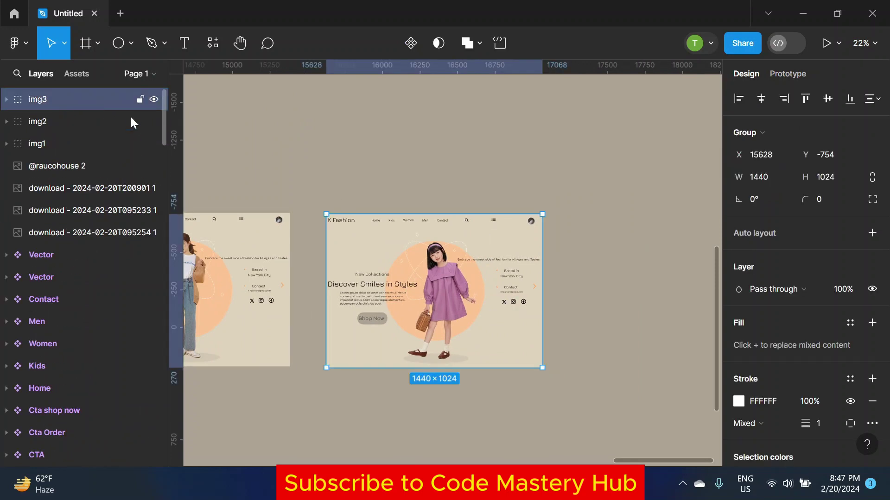
{"action": "key", "text": "ctrl+d"}
{"action": "scroll", "coordinate": [339, 232], "scroll_direction": "down", "scroll_amount": 2}
{"action": "left_click_drag", "start_coordinate": [358, 250], "coordinate": [483, 241]}
{"action": "scroll", "coordinate": [482, 181], "scroll_direction": "left", "scroll_amount": 3}
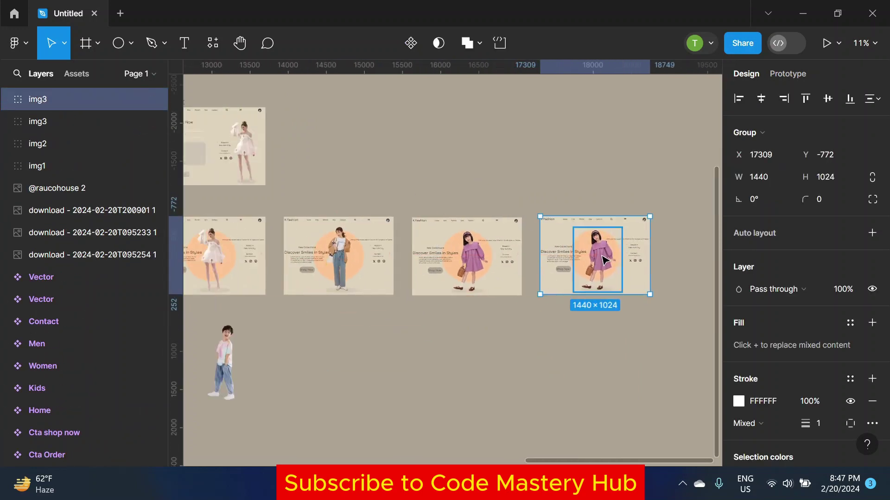
{"action": "left_click", "coordinate": [604, 259]}
{"action": "key", "text": "Delete"}
Step: Put the boy's photo into the copied frame and rename the group img4
{"action": "left_click", "coordinate": [223, 362]}
{"action": "left_click_drag", "start_coordinate": [222, 362], "coordinate": [596, 260]}
{"action": "left_click", "coordinate": [597, 318]}
{"action": "mouse_move", "coordinate": [72, 287]}
{"action": "left_mouse_down"}
{"action": "mouse_move", "coordinate": [32, 62]}
{"action": "mouse_move", "coordinate": [54, 121]}
{"action": "left_mouse_up"}
{"action": "double_click", "coordinate": [54, 99]}
{"action": "type", "text": "img4"}
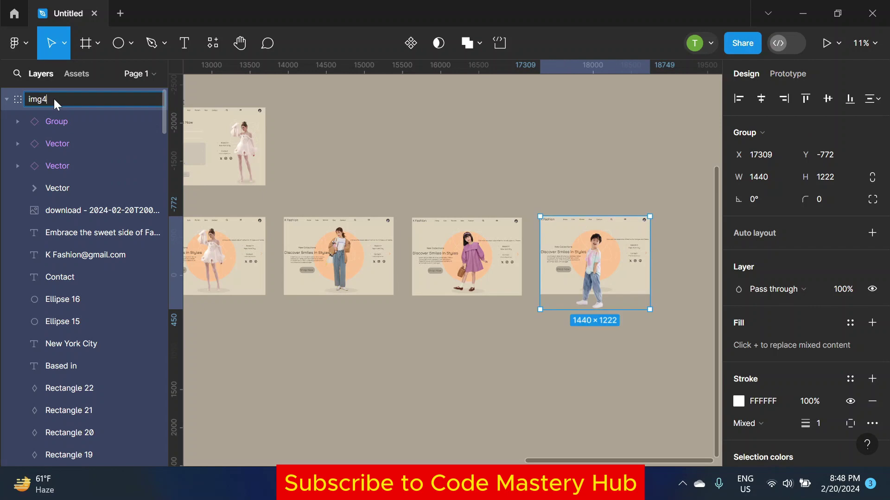
{"action": "left_click", "coordinate": [663, 271]}
Step: Shrink the boy's photo to 606 × 874 and position it within img4
{"action": "scroll", "coordinate": [606, 265], "scroll_direction": "up", "scroll_amount": 5, "text": "ctrl"}
{"action": "left_click_drag", "start_coordinate": [576, 258], "coordinate": [570, 279]}
{"action": "double_click", "coordinate": [556, 278]}
{"action": "mouse_move", "coordinate": [648, 419]}
{"action": "left_mouse_down"}
{"action": "mouse_move", "coordinate": [651, 391]}
{"action": "mouse_move", "coordinate": [619, 345]}
{"action": "left_mouse_up"}
{"action": "left_click_drag", "start_coordinate": [547, 281], "coordinate": [565, 288]}
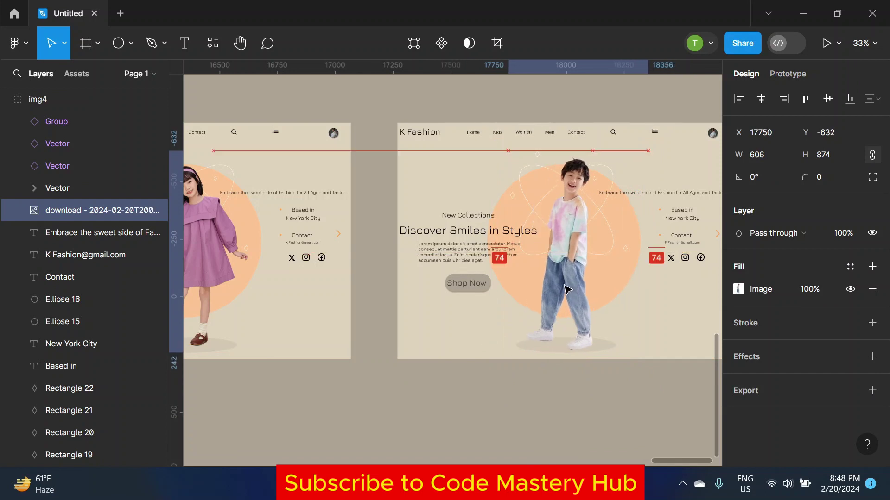
{"action": "left_click", "coordinate": [536, 408]}
{"action": "scroll", "coordinate": [504, 389], "scroll_direction": "down", "scroll_amount": 3, "text": "ctrl"}
{"action": "scroll", "coordinate": [505, 389], "scroll_direction": "down", "scroll_amount": 2, "text": "ctrl"}
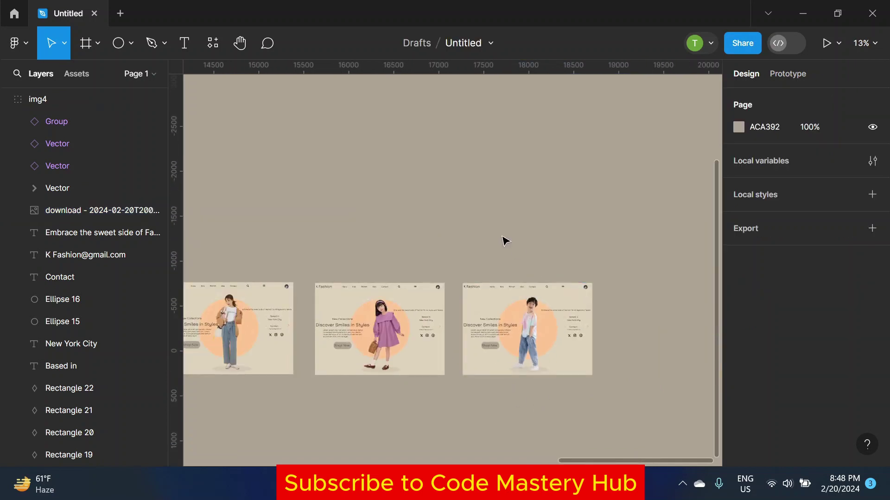
Step: Duplicate the img4 hero frame and place the copy to its right
{"action": "left_click", "coordinate": [6, 99]}
{"action": "scroll", "coordinate": [477, 218], "scroll_direction": "down", "scroll_amount": 2, "text": "ctrl"}
{"action": "left_click", "coordinate": [47, 101]}
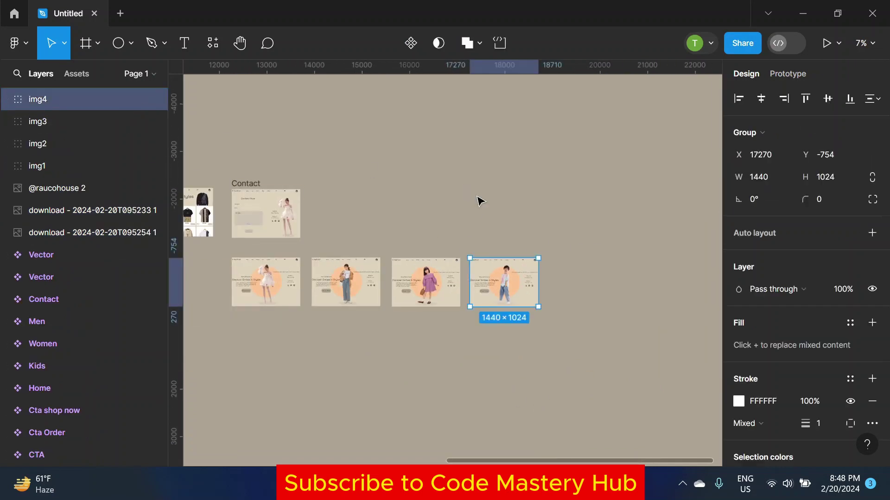
{"action": "key", "text": "ctrl+d"}
{"action": "left_click_drag", "start_coordinate": [509, 295], "coordinate": [588, 294]}
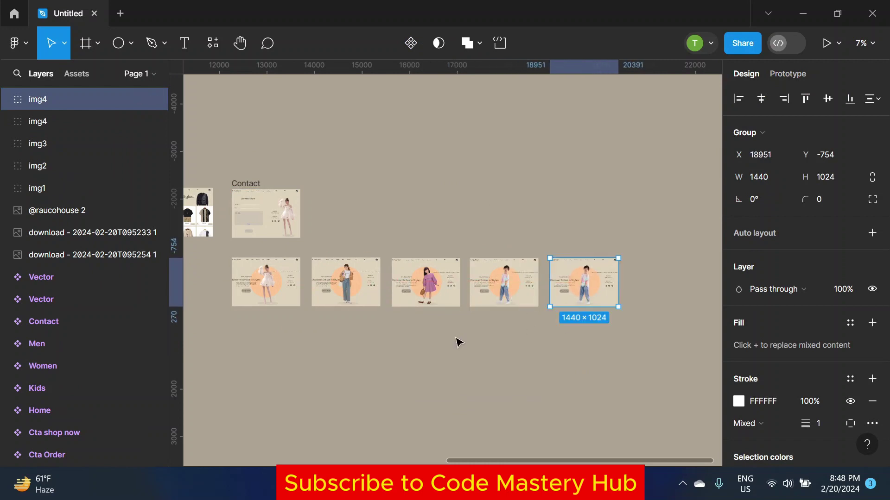
{"action": "left_click", "coordinate": [459, 343]}
Step: Move both men's photos below the hero frames
{"action": "scroll", "coordinate": [306, 304], "scroll_direction": "left", "scroll_amount": 5, "text": "shift"}
{"action": "scroll", "coordinate": [278, 278], "scroll_direction": "left", "scroll_amount": 5, "text": "shift"}
{"action": "left_click", "coordinate": [223, 223]}
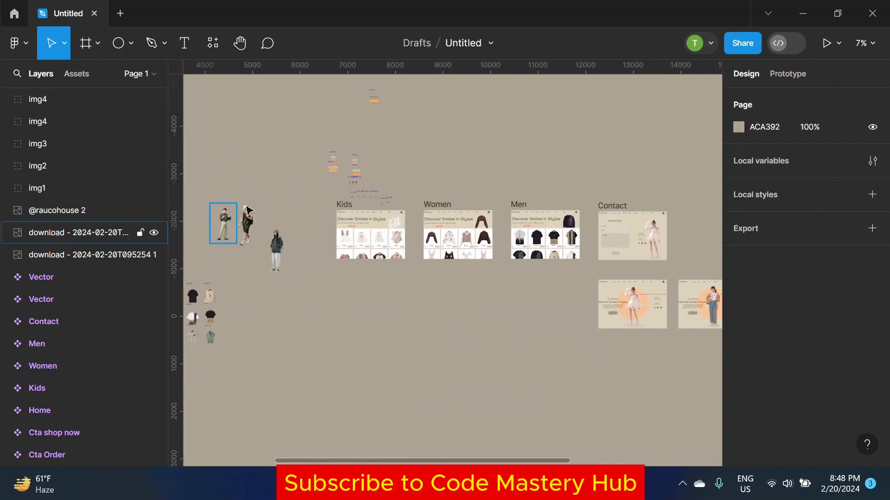
{"action": "left_click", "coordinate": [228, 226], "text": "shift"}
{"action": "mouse_move", "coordinate": [227, 226]}
{"action": "left_mouse_down"}
{"action": "mouse_move", "coordinate": [345, 373]}
{"action": "mouse_move", "coordinate": [370, 375]}
{"action": "left_mouse_up"}
Step: Replace the boy in the copy with the man in black and rename it img5
{"action": "scroll", "coordinate": [371, 375], "scroll_direction": "up", "scroll_amount": 3, "text": "ctrl"}
{"action": "left_click", "coordinate": [373, 320]}
{"action": "key", "text": "Delete"}
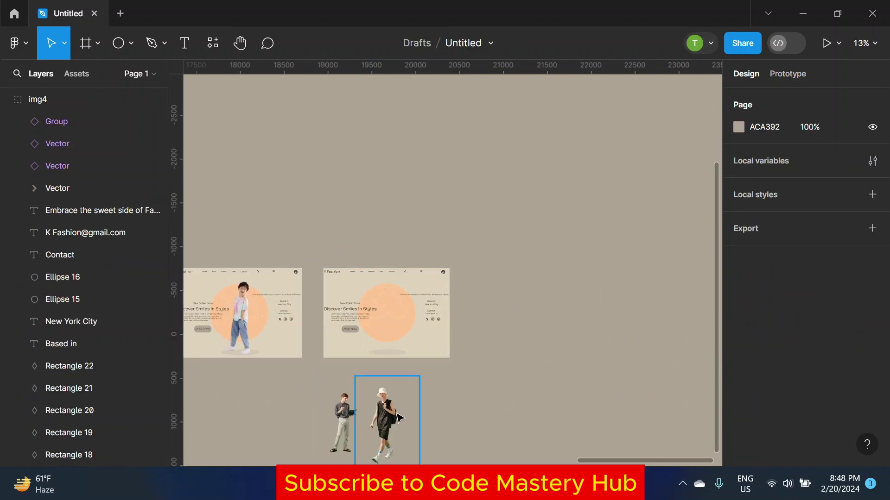
{"action": "left_click_drag", "start_coordinate": [399, 417], "coordinate": [389, 321]}
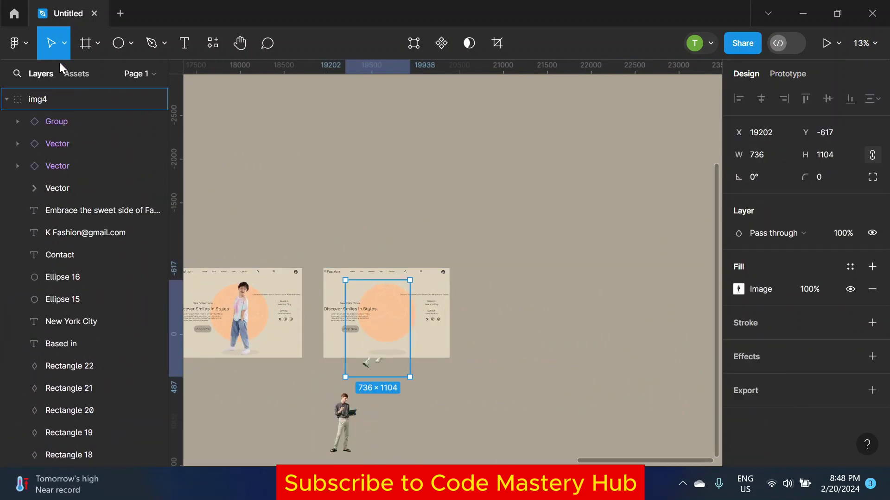
{"action": "left_click_drag", "start_coordinate": [69, 207], "coordinate": [69, 204]}
{"action": "double_click", "coordinate": [54, 96]}
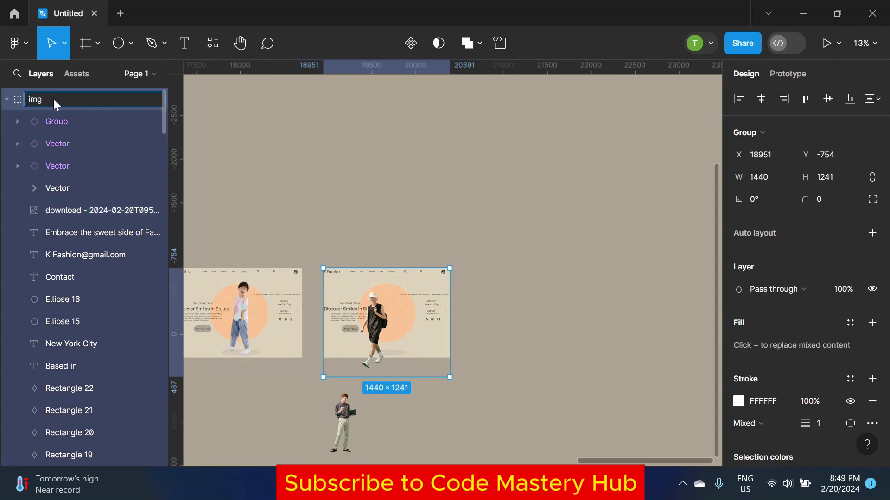
{"action": "type", "text": "5"}
{"action": "key", "text": "Return"}
Step: Position the bucket-hat man's 736 × 1104 photo over the peach circle in img5
{"action": "left_click", "coordinate": [308, 178]}
{"action": "scroll", "coordinate": [371, 324], "scroll_direction": "up", "scroll_amount": 3, "text": "ctrl"}
{"action": "left_click", "coordinate": [364, 340]}
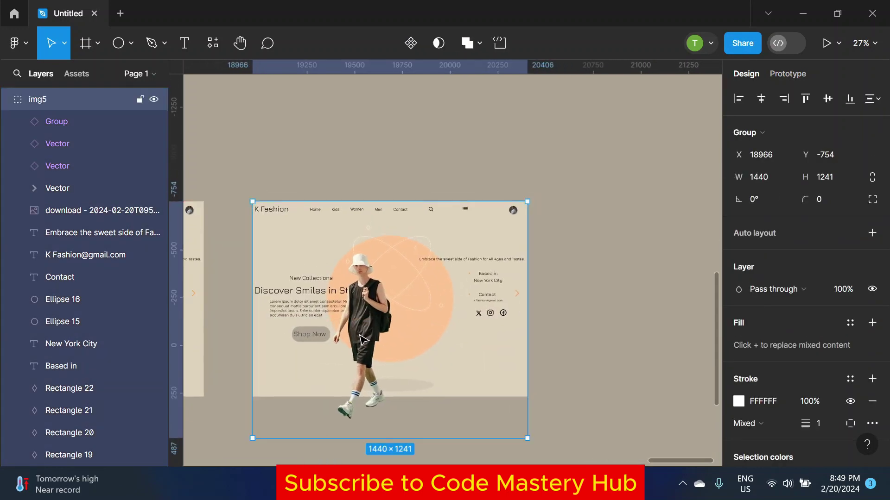
{"action": "left_click_drag", "start_coordinate": [364, 340], "coordinate": [398, 310]}
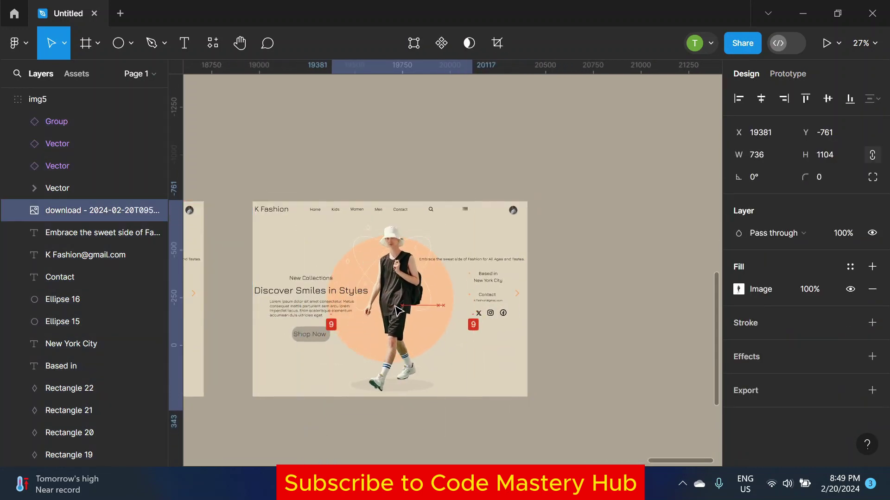
{"action": "left_click_drag", "start_coordinate": [393, 313], "coordinate": [391, 310]}
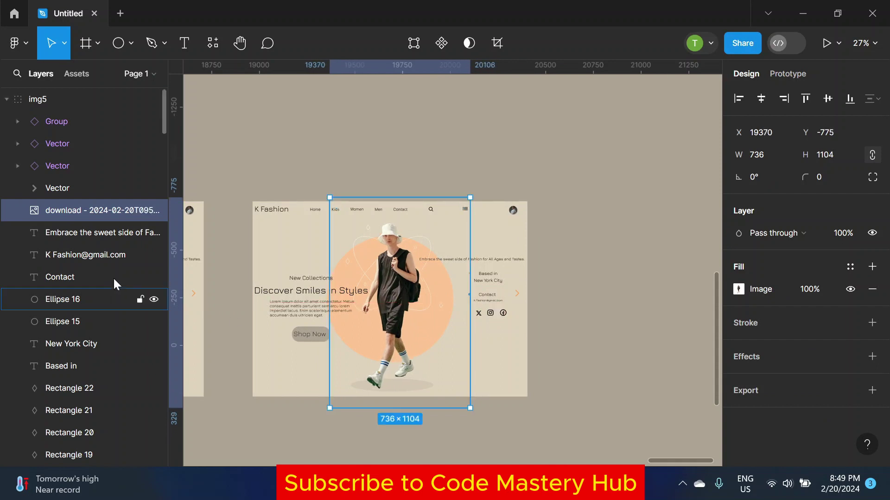
Step: Resize the shadow ellipse under the man to 435 × 125
{"action": "scroll", "coordinate": [60, 408], "scroll_direction": "down", "scroll_amount": 3}
{"action": "scroll", "coordinate": [59, 252], "scroll_direction": "down", "scroll_amount": 5}
{"action": "left_click", "coordinate": [56, 423]}
{"action": "scroll", "coordinate": [397, 385], "scroll_direction": "up", "scroll_amount": 3, "text": "ctrl"}
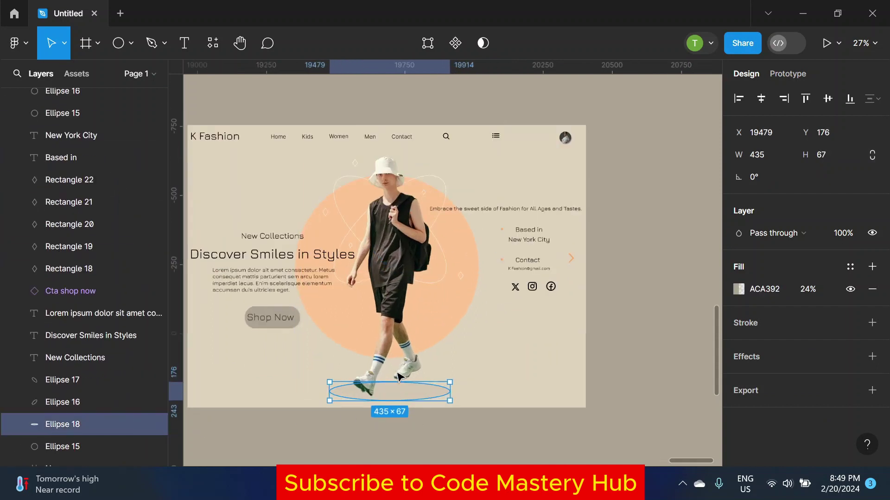
{"action": "left_click_drag", "start_coordinate": [395, 402], "coordinate": [410, 394]}
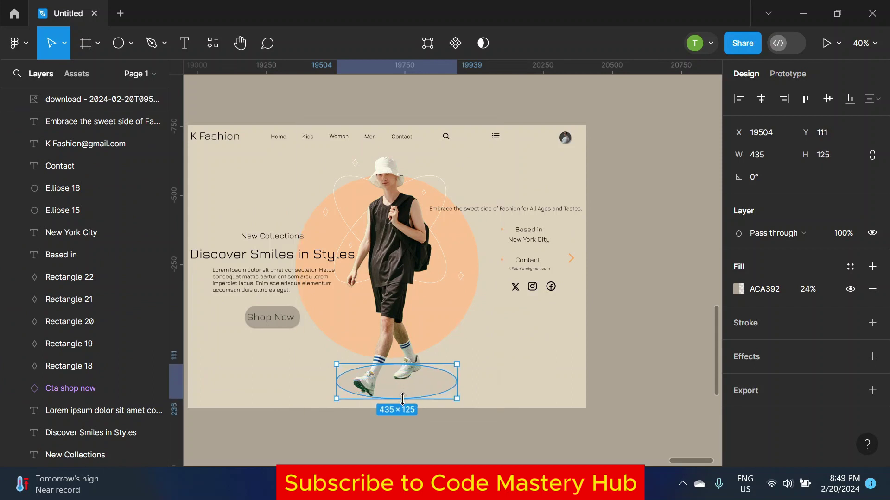
{"action": "left_click", "coordinate": [616, 367]}
Step: Bring the img5 hero into view and select its group
{"action": "scroll", "coordinate": [615, 368], "scroll_direction": "down", "scroll_amount": 2, "text": "ctrl"}
{"action": "scroll", "coordinate": [622, 364], "scroll_direction": "down", "scroll_amount": 2, "text": "ctrl"}
{"action": "left_click_drag", "start_coordinate": [622, 364], "coordinate": [579, 370]}
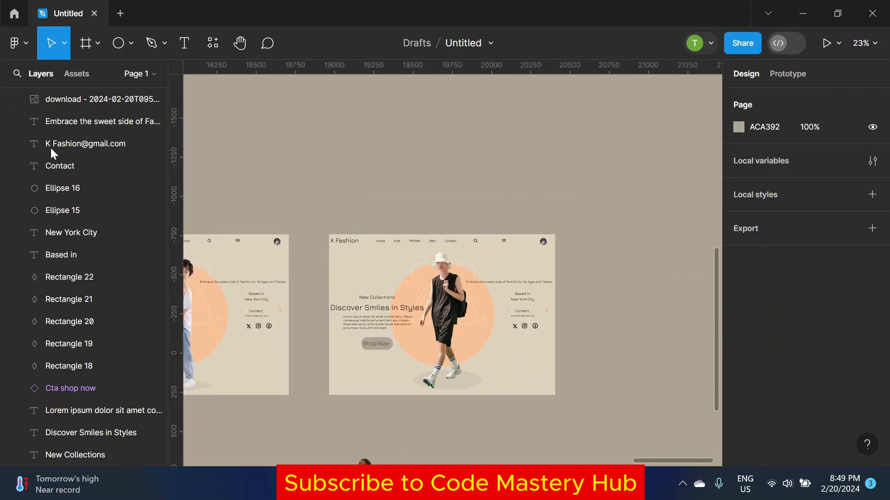
{"action": "scroll", "coordinate": [50, 147], "scroll_direction": "up", "scroll_amount": 5}
{"action": "left_click", "coordinate": [57, 98]}
Step: Copy img5 alongside it, swapping the walking model for the laptop-holding man
{"action": "scroll", "coordinate": [278, 165], "scroll_direction": "right", "scroll_amount": 3}
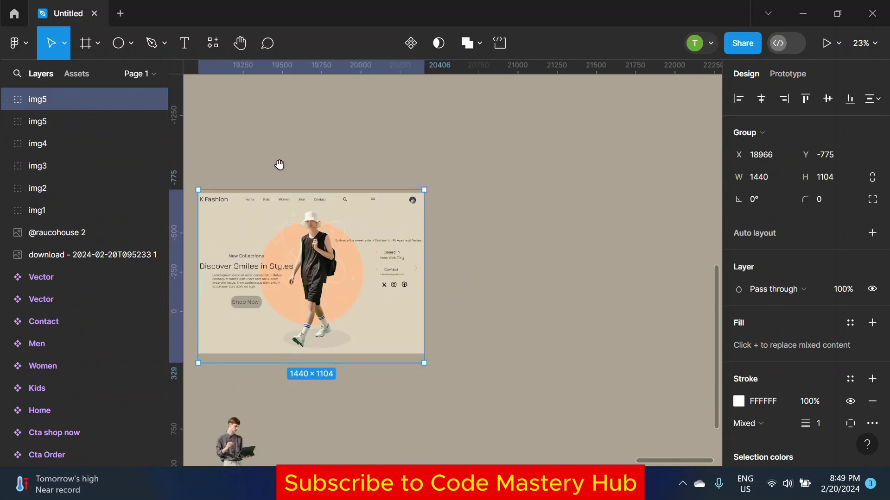
{"action": "left_click_drag", "start_coordinate": [380, 278], "coordinate": [631, 282]}
{"action": "left_click", "coordinate": [233, 435]}
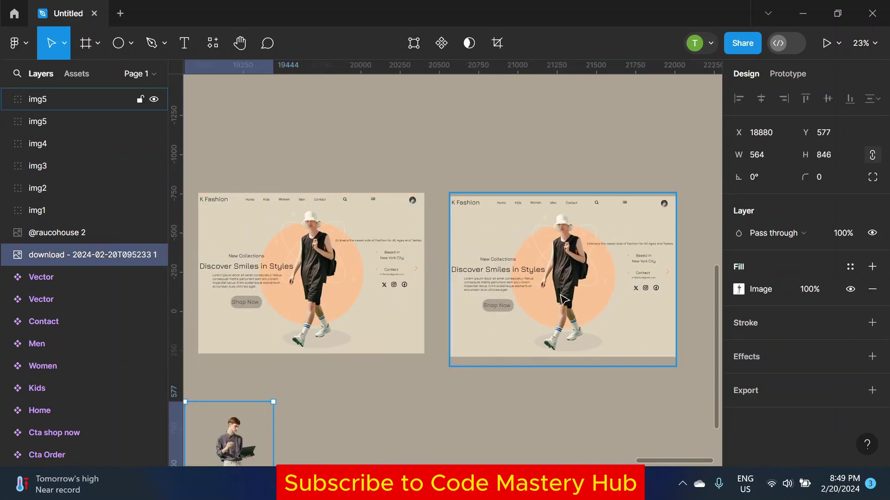
{"action": "double_click", "coordinate": [566, 292]}
{"action": "key", "text": "Delete"}
{"action": "left_click", "coordinate": [237, 446]}
{"action": "left_click_drag", "start_coordinate": [234, 443], "coordinate": [564, 286]}
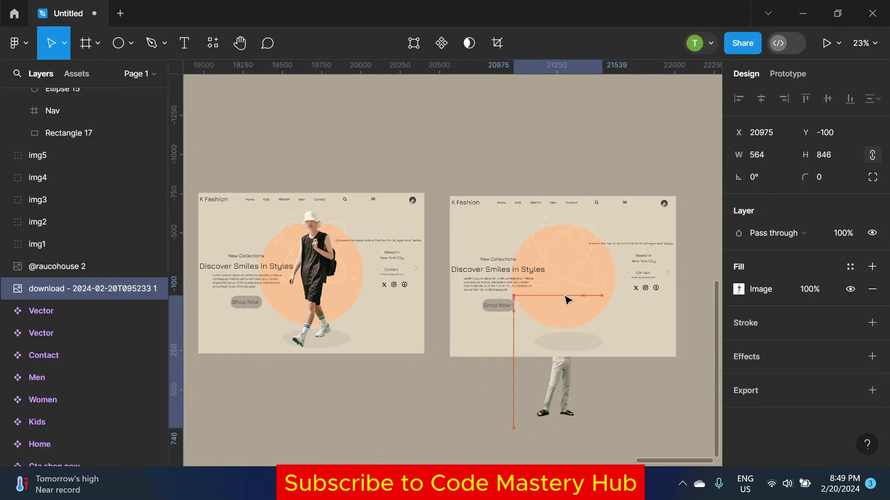
Step: Rename the copied hero group img6
{"action": "scroll", "coordinate": [42, 116], "scroll_direction": "up", "scroll_amount": 5}
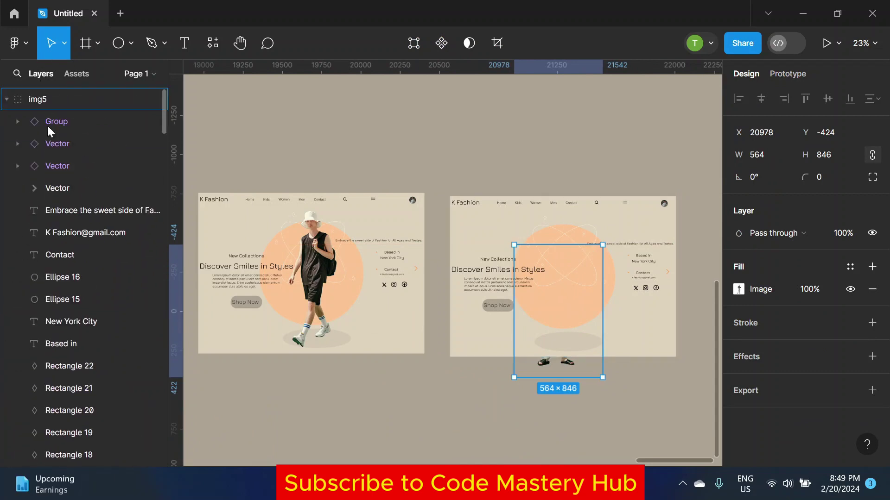
{"action": "double_click", "coordinate": [49, 98]}
{"action": "type", "text": "img6"}
{"action": "left_click", "coordinate": [632, 312]}
{"action": "scroll", "coordinate": [631, 312], "scroll_direction": "right", "scroll_amount": 3}
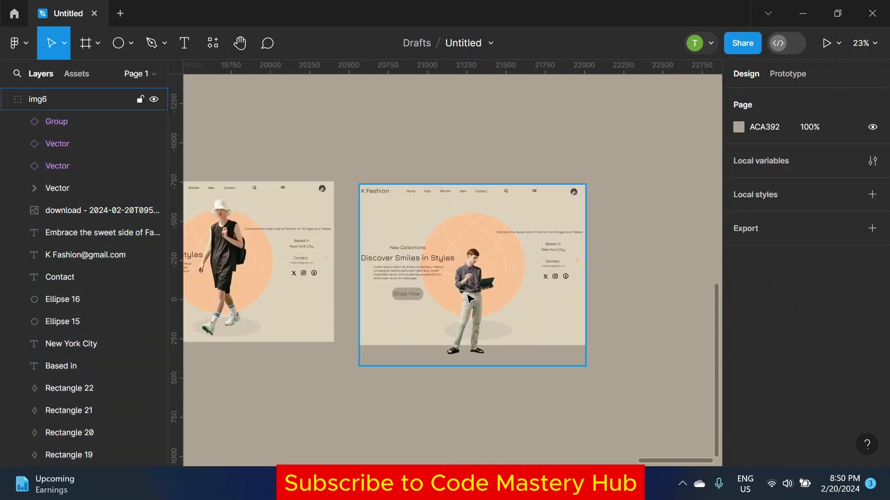
{"action": "scroll", "coordinate": [472, 348], "scroll_direction": "up", "scroll_amount": 3}
Step: Centre the 564 × 846 laptop man over the circle, with the 435 × 60 shadow beneath
{"action": "left_click", "coordinate": [473, 348]}
{"action": "left_click_drag", "start_coordinate": [470, 343], "coordinate": [477, 309]}
{"action": "left_click_drag", "start_coordinate": [467, 384], "coordinate": [475, 381]}
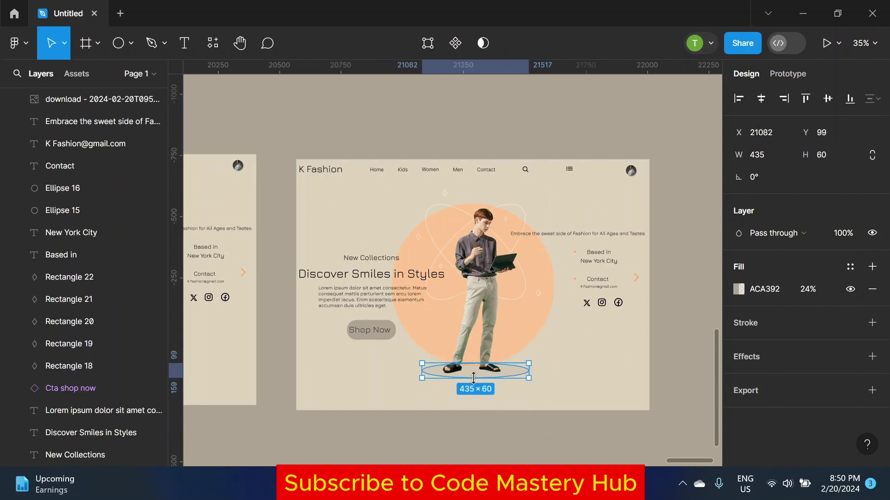
{"action": "left_click_drag", "start_coordinate": [478, 308], "coordinate": [475, 314]}
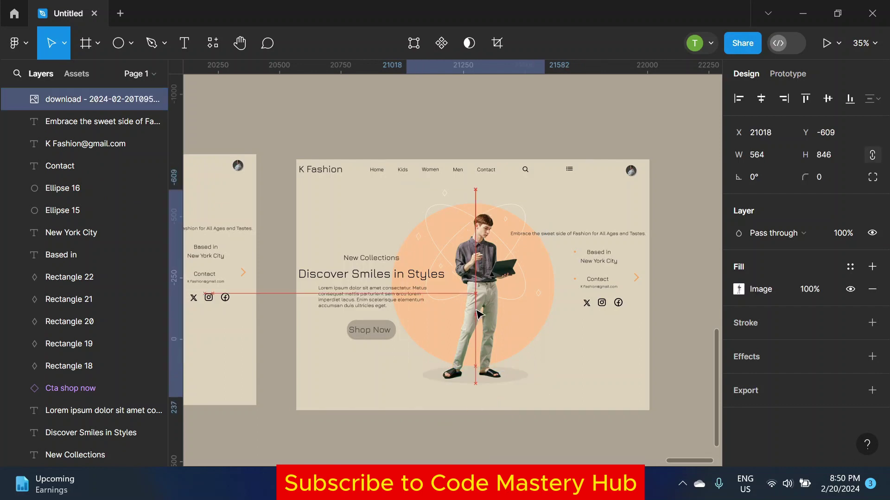
{"action": "scroll", "coordinate": [437, 134], "scroll_direction": "down", "scroll_amount": 5}
{"action": "left_click", "coordinate": [204, 175]}
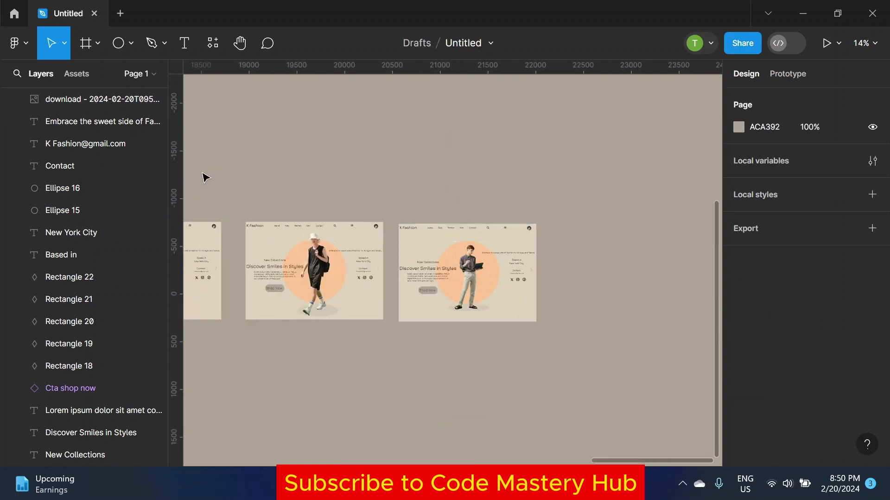
{"action": "scroll", "coordinate": [46, 185], "scroll_direction": "up", "scroll_amount": 10}
{"action": "left_click", "coordinate": [43, 100]}
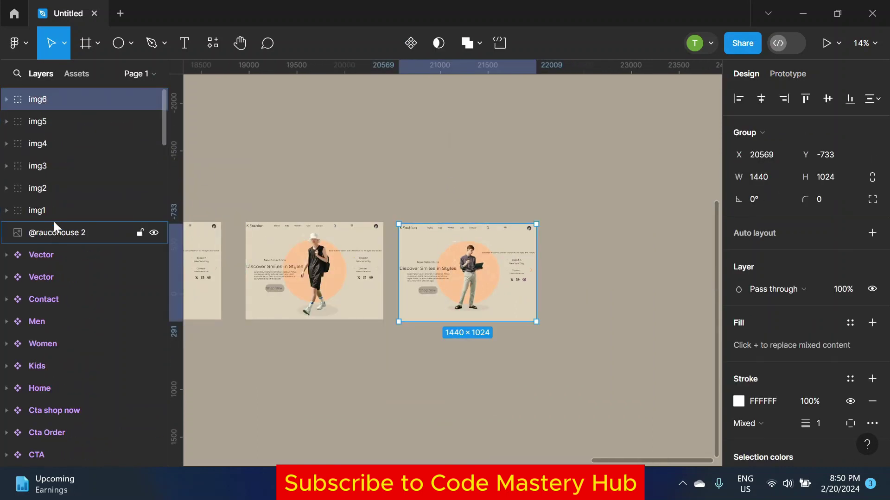
Step: Wrap the six selected variants img1–img6 in a new frame named Home pg 1
{"action": "left_click", "coordinate": [53, 216], "text": "shift"}
{"action": "scroll", "coordinate": [371, 292], "scroll_direction": "down", "scroll_amount": 3}
{"action": "right_click", "coordinate": [66, 166]}
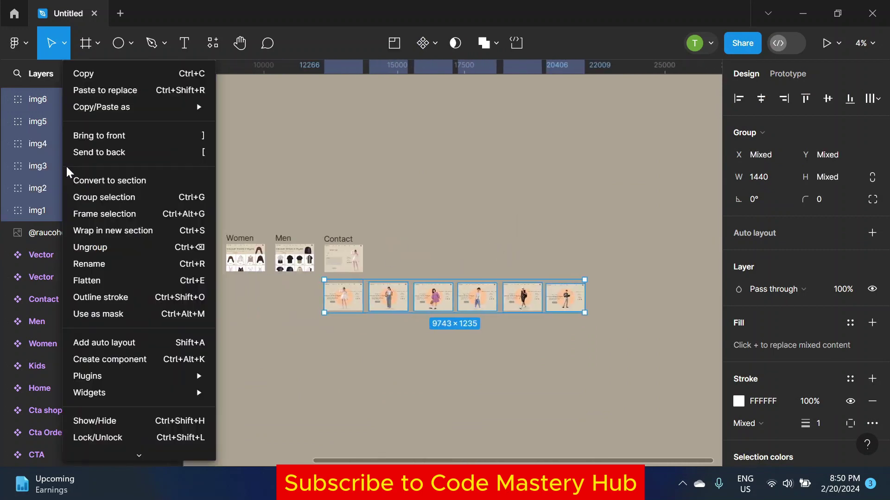
{"action": "left_click", "coordinate": [101, 213]}
{"action": "double_click", "coordinate": [70, 99]}
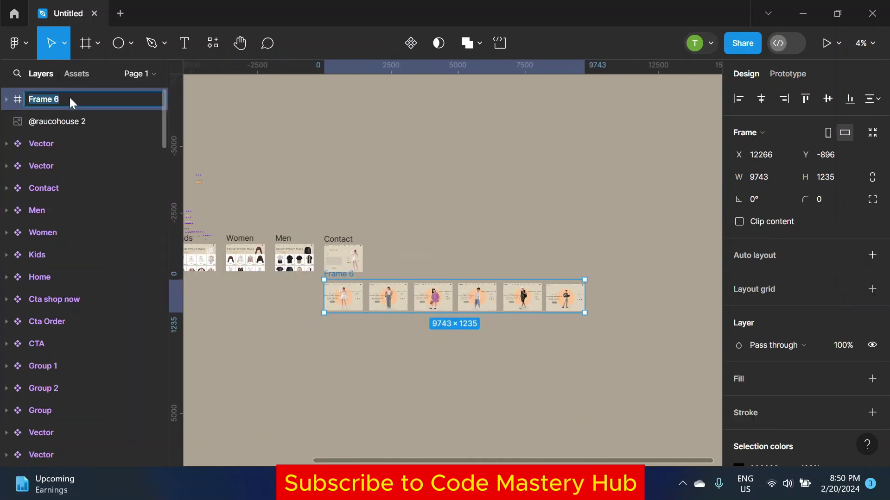
{"action": "type", "text": "Home pg"}
{"action": "type", "text": "1"}
{"action": "key", "text": "Return"}
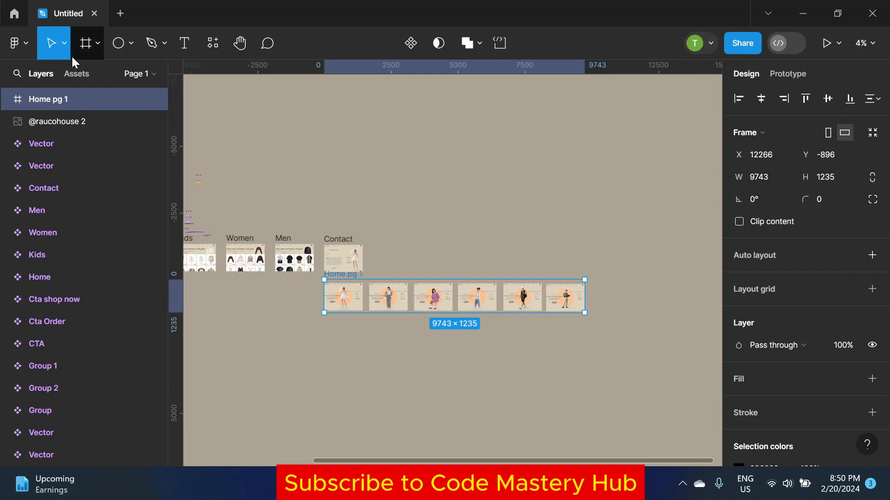
Step: Give Home pg 1 auto layout with 77 spacing and move it slightly lower
{"action": "left_click", "coordinate": [872, 255]}
{"action": "left_click", "coordinate": [763, 324]}
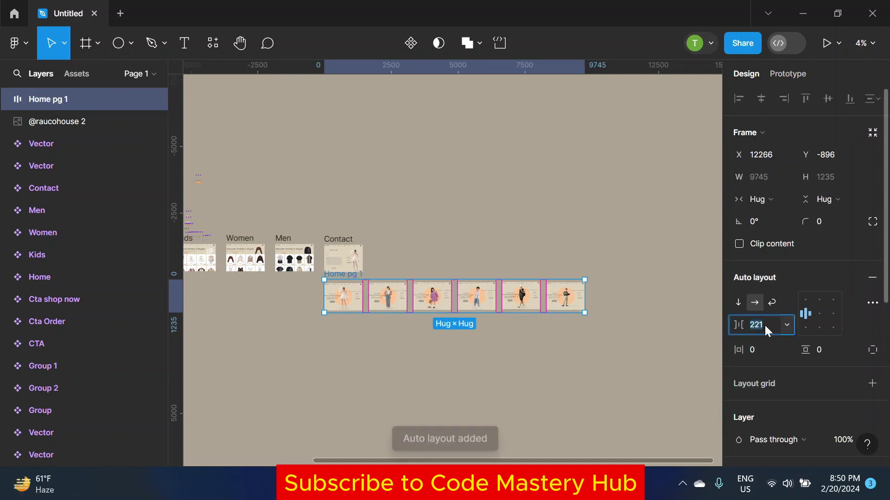
{"action": "type", "text": "77"}
{"action": "key", "text": "Return"}
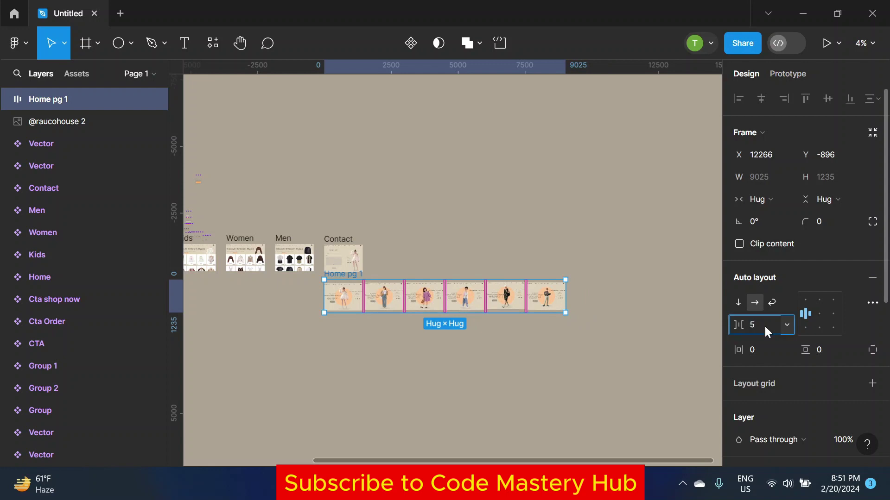
{"action": "type", "text": "77"}
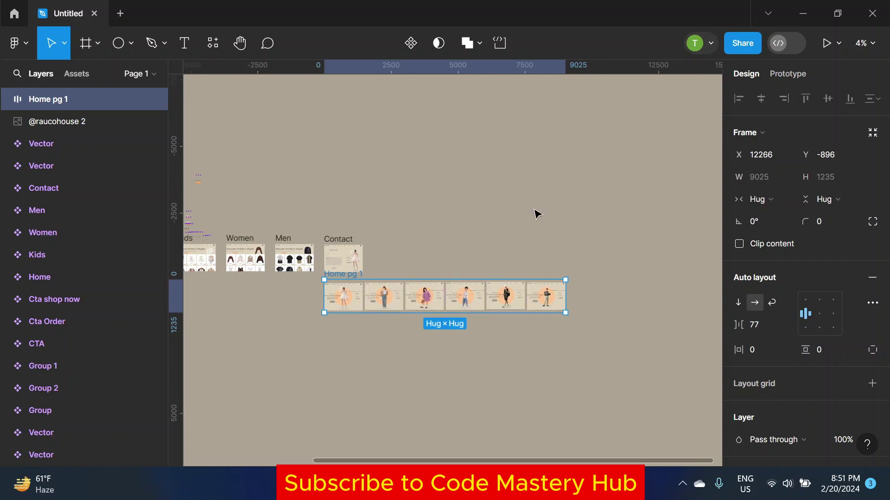
{"action": "left_click", "coordinate": [534, 211]}
{"action": "left_click", "coordinate": [340, 280]}
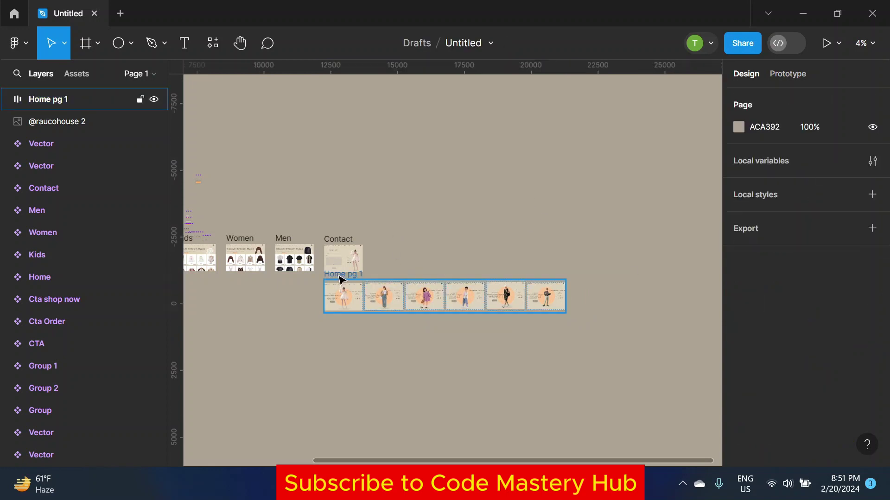
{"action": "left_click_drag", "start_coordinate": [366, 297], "coordinate": [378, 328]}
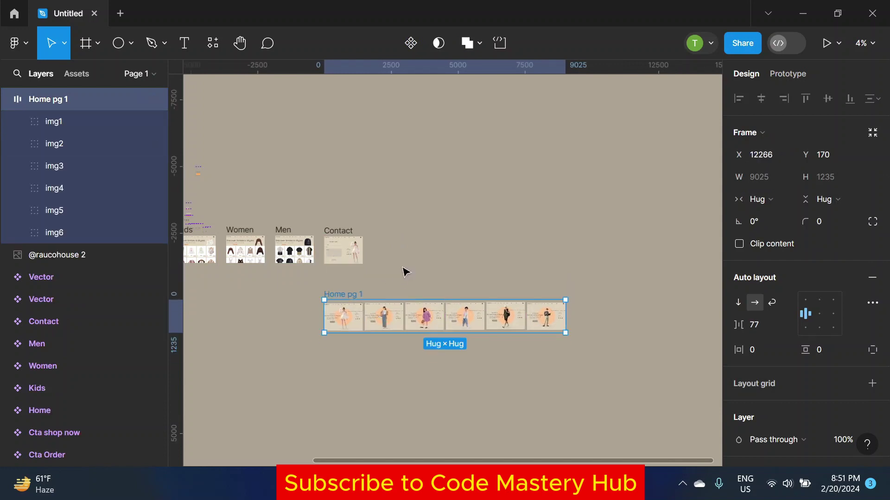
Step: Narrow Home pg 1 to 1440px wide and turn on Clip content
{"action": "scroll", "coordinate": [404, 271], "scroll_direction": "down", "scroll_amount": 1}
{"action": "scroll", "coordinate": [332, 309], "scroll_direction": "up", "scroll_amount": 3, "text": "ctrl"}
{"action": "scroll", "coordinate": [474, 270], "scroll_direction": "down", "scroll_amount": 1, "text": "ctrl"}
{"action": "scroll", "coordinate": [474, 271], "scroll_direction": "right", "scroll_amount": 3}
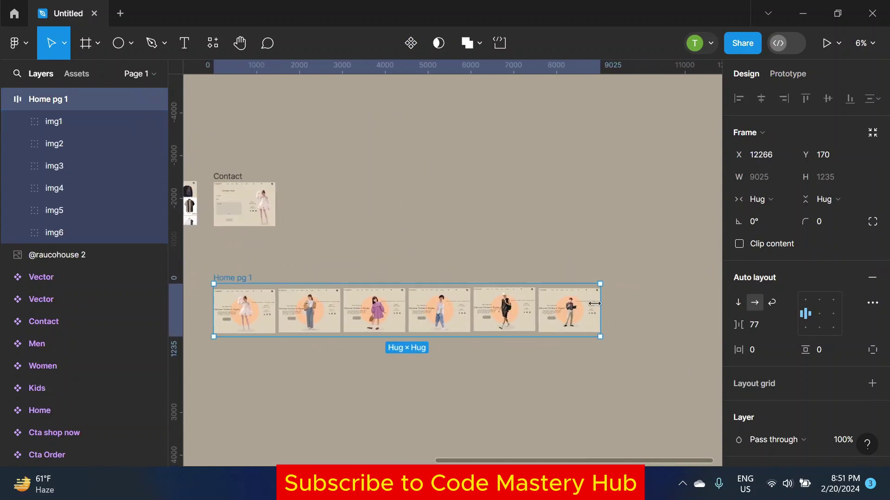
{"action": "left_click_drag", "start_coordinate": [601, 304], "coordinate": [325, 303]}
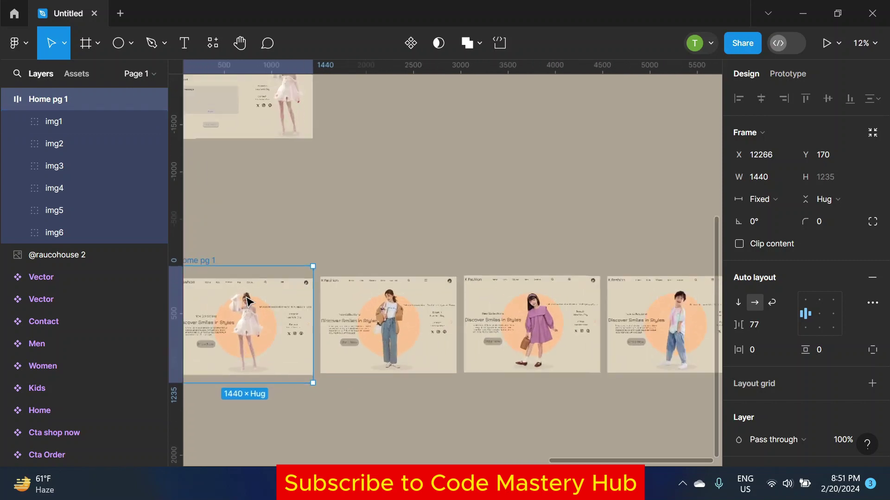
{"action": "left_click", "coordinate": [740, 244]}
Step: Duplicate Home pg 1 three times, placing the Home pg 2 copy below the original
{"action": "scroll", "coordinate": [462, 260], "scroll_direction": "down", "scroll_amount": 2, "text": "ctrl"}
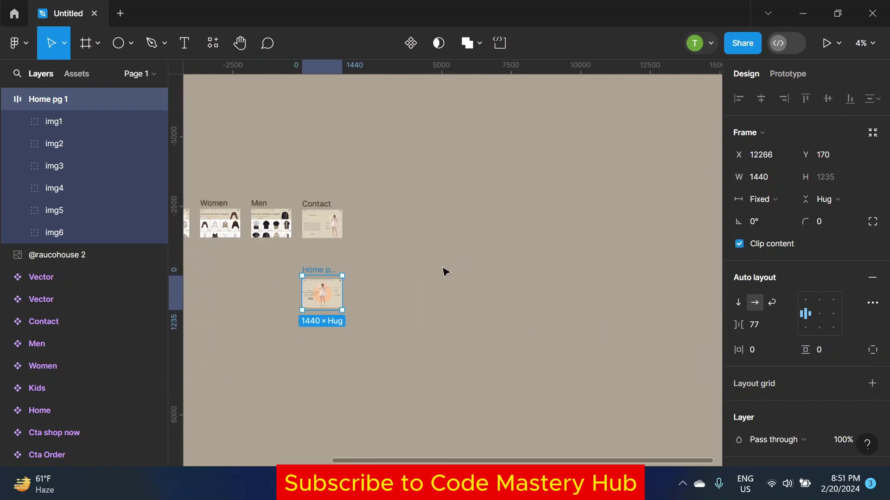
{"action": "key", "text": "ctrl+d"}
{"action": "mouse_move", "coordinate": [363, 296]}
{"action": "left_mouse_down"}
{"action": "mouse_move", "coordinate": [323, 342]}
{"action": "mouse_move", "coordinate": [366, 345]}
{"action": "left_mouse_up"}
{"action": "key", "text": "ctrl+d"}
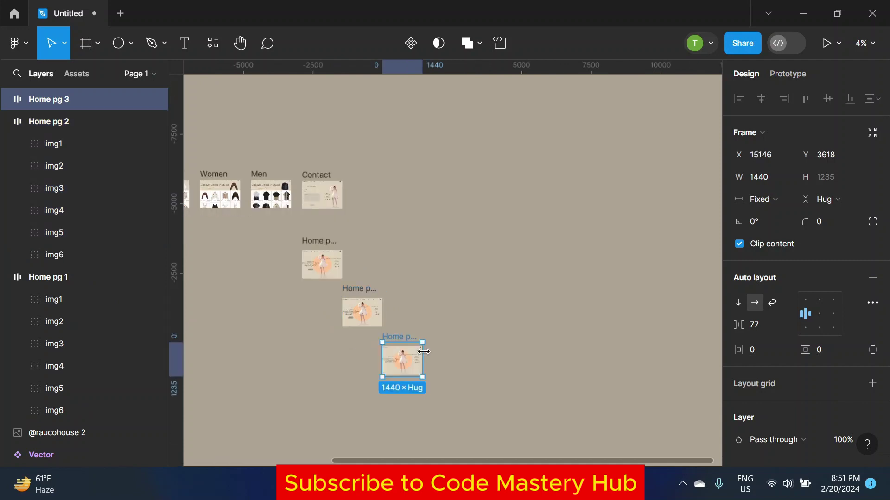
{"action": "key", "text": "ctrl+d"}
{"action": "key", "text": "ctrl+d"}
{"action": "key", "text": "ctrl+d"}
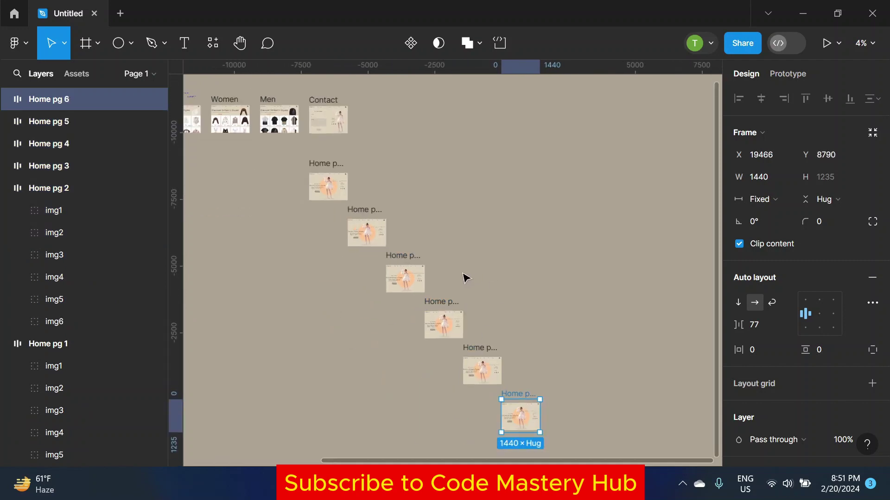
{"action": "scroll", "coordinate": [394, 288], "scroll_direction": "down", "scroll_amount": 1}
Step: Turn off Clip content on Home pg 2 to reveal all six variants
{"action": "left_click", "coordinate": [269, 237]}
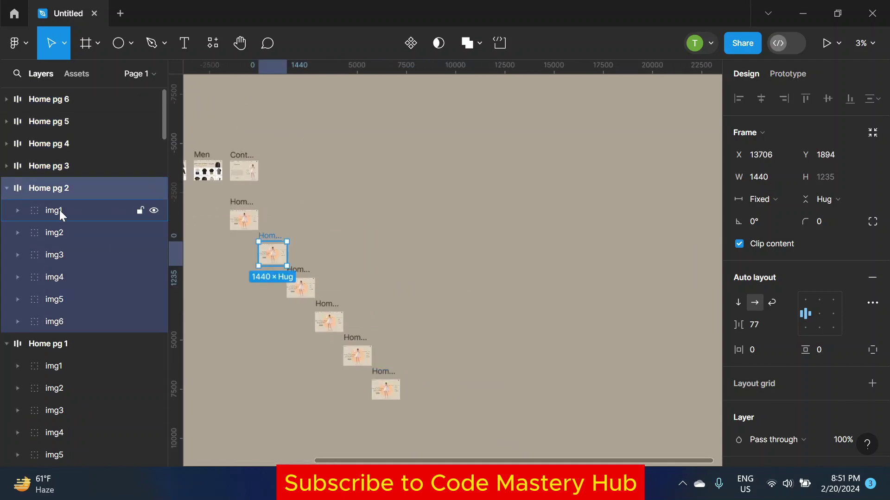
{"action": "left_click", "coordinate": [59, 210]}
{"action": "left_click", "coordinate": [69, 313], "text": "shift"}
{"action": "scroll", "coordinate": [273, 255], "scroll_direction": "up", "scroll_amount": 3}
{"action": "scroll", "coordinate": [272, 251], "scroll_direction": "up", "scroll_amount": 3}
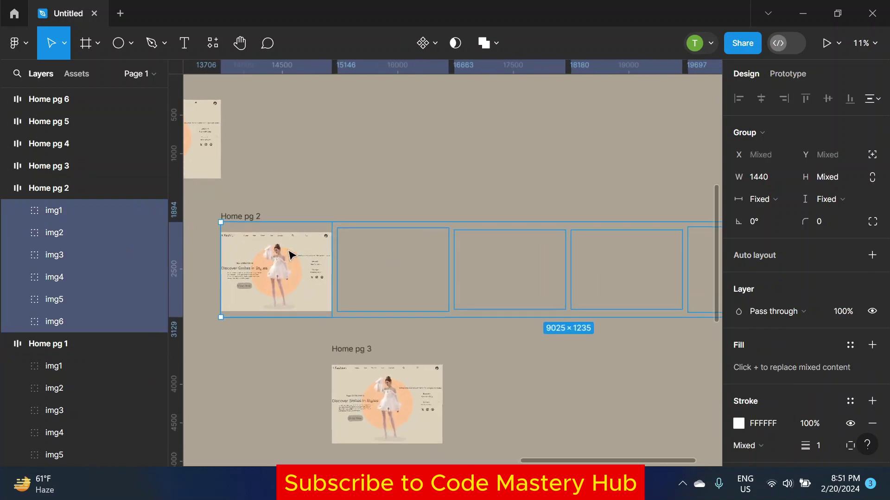
{"action": "left_click", "coordinate": [317, 246]}
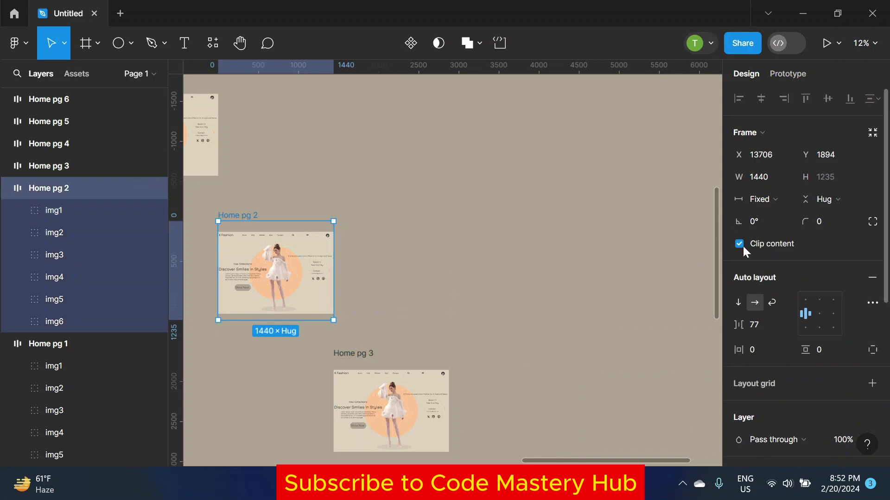
{"action": "left_click", "coordinate": [84, 319], "text": "shift"}
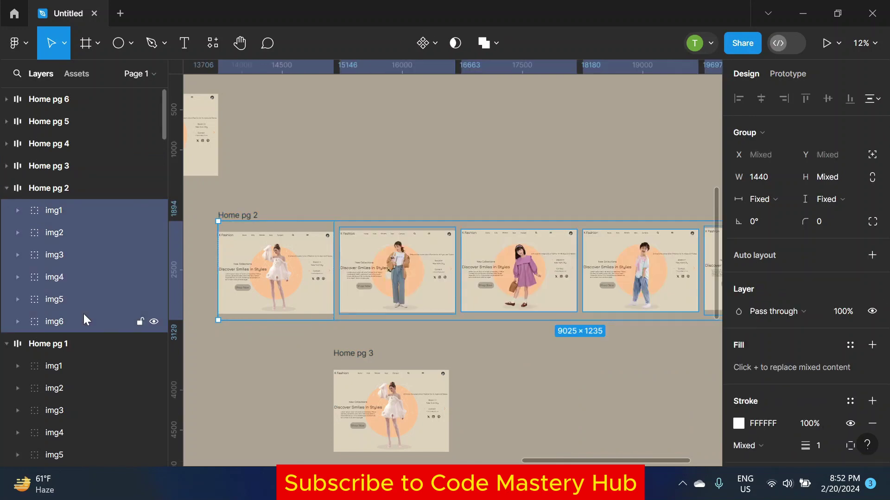
Step: Inspect img1 inside Home pg 2, collapse its layers, and select img1 through img6
{"action": "double_click", "coordinate": [298, 294]}
{"action": "key", "text": "Escape"}
{"action": "scroll", "coordinate": [74, 201], "scroll_direction": "up", "scroll_amount": 5}
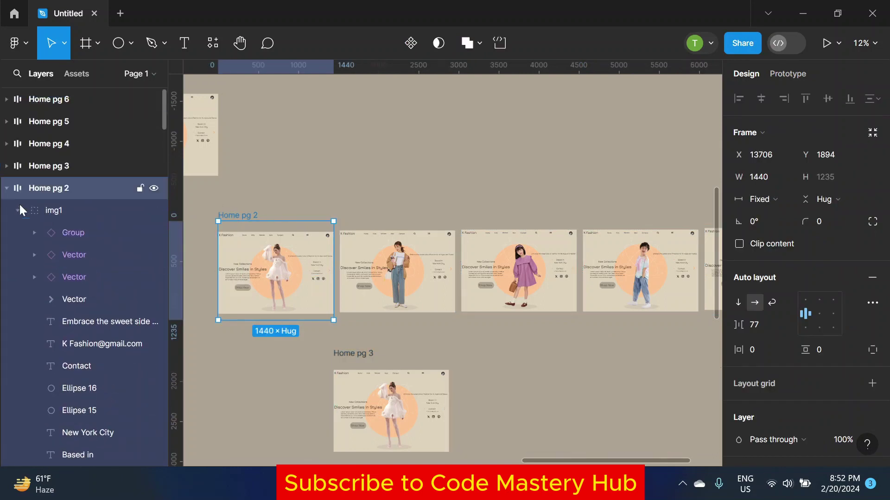
{"action": "left_click", "coordinate": [19, 210]}
{"action": "left_click", "coordinate": [83, 317], "text": "shift"}
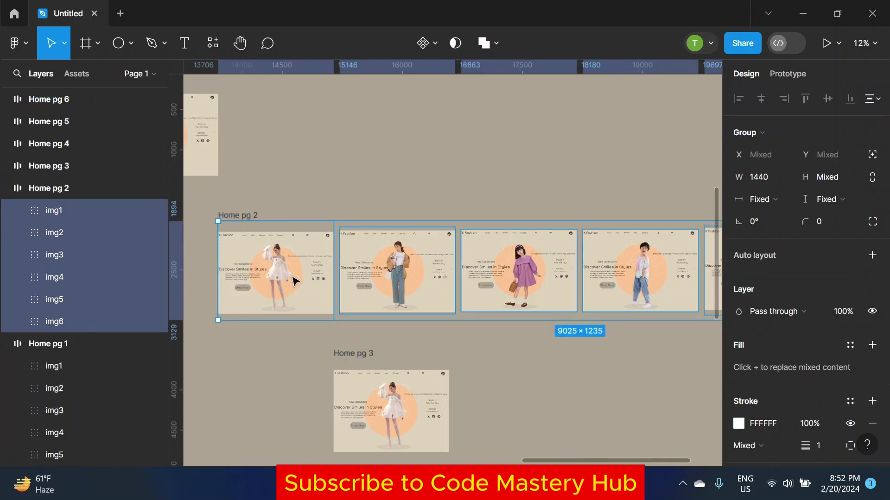
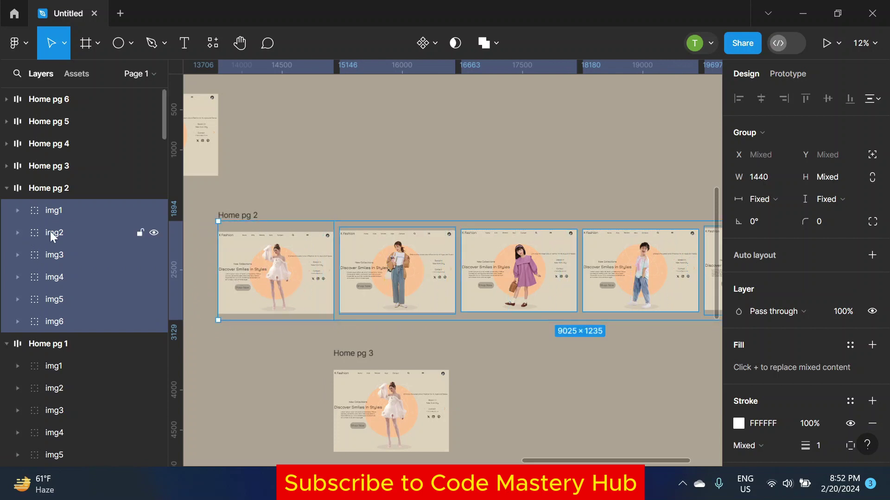
Step: Undo the duplicated Home pg 2–6 frames, leaving only Home pg 1
{"action": "left_click", "coordinate": [393, 205]}
{"action": "scroll", "coordinate": [398, 190], "scroll_direction": "down", "scroll_amount": 5}
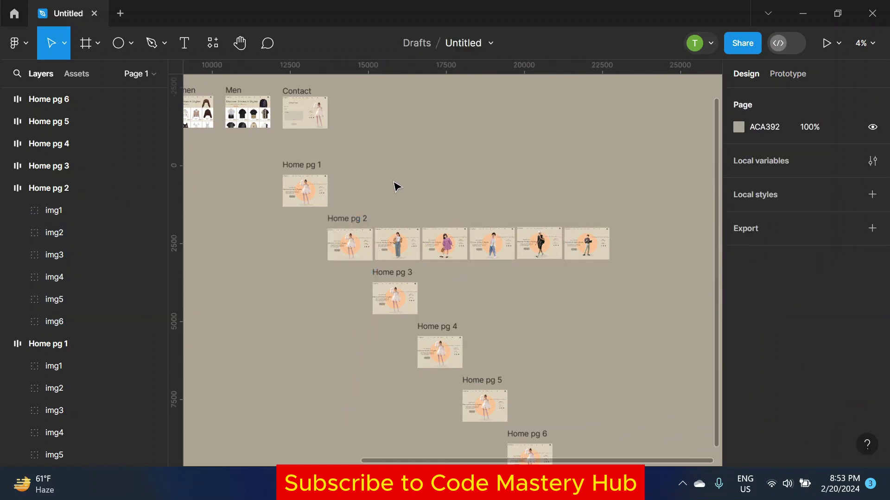
{"action": "key", "text": "ctrl+z"}
{"action": "key", "text": "ctrl+z"}
{"action": "key", "text": "ctrl+z"}
{"action": "key", "text": "ctrl+z"}
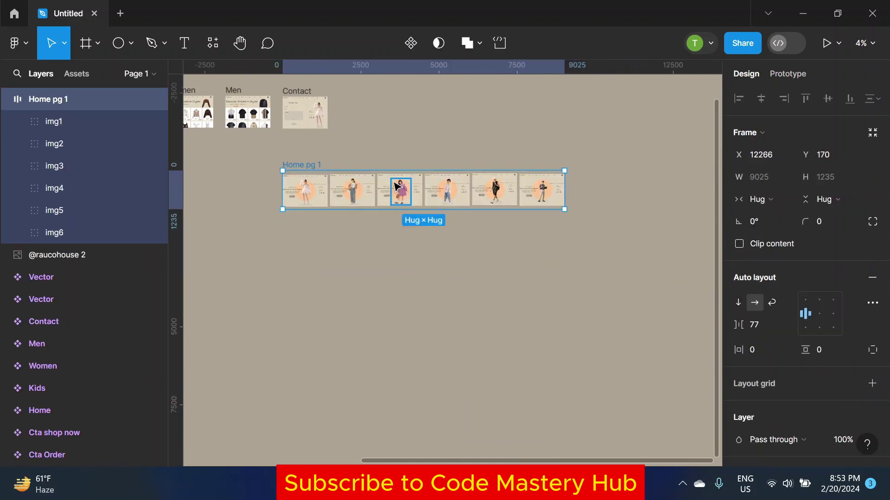
{"action": "key", "text": "ctrl+z"}
Step: Step Home pg 1 back to a plain frame holding img1–img6 without auto layout
{"action": "key", "text": "ctrl+z"}
{"action": "left_click", "coordinate": [301, 139]}
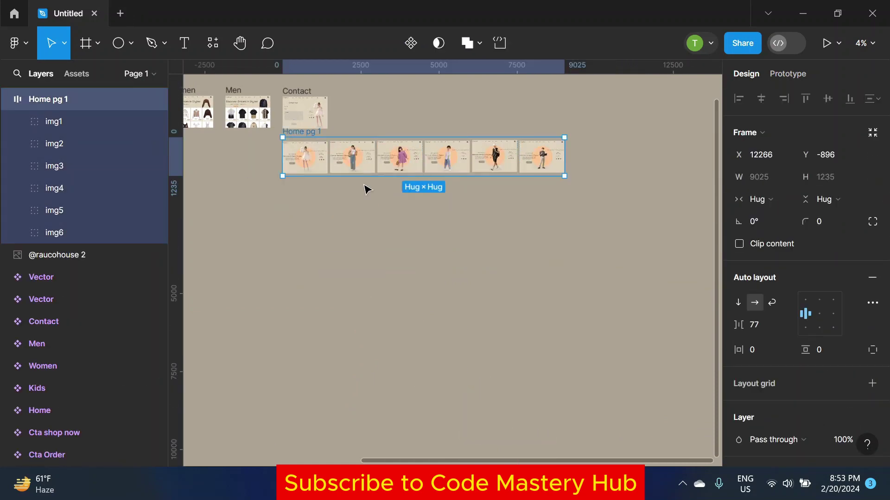
{"action": "key", "text": "ctrl+shift+z"}
{"action": "key", "text": "ctrl+z"}
{"action": "key", "text": "ctrl+z"}
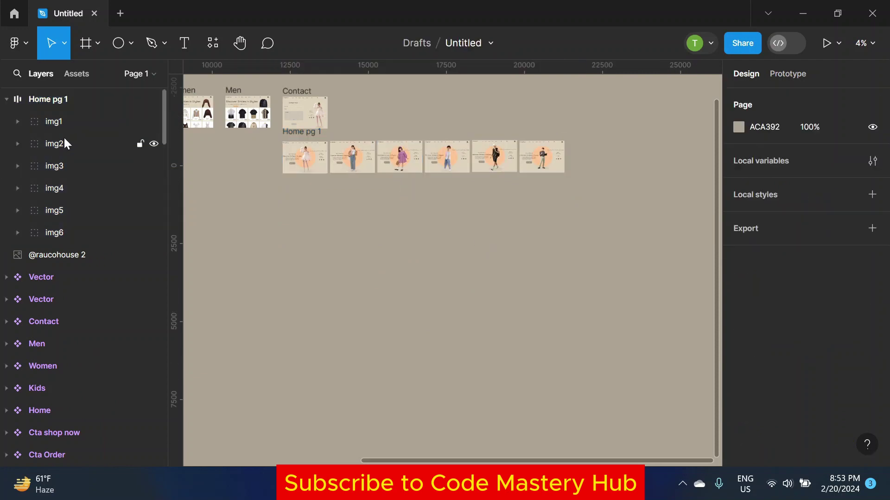
{"action": "key", "text": "ctrl+shift+z"}
{"action": "key", "text": "ctrl+shift+z"}
{"action": "key", "text": "ctrl+z"}
{"action": "key", "text": "ctrl+z"}
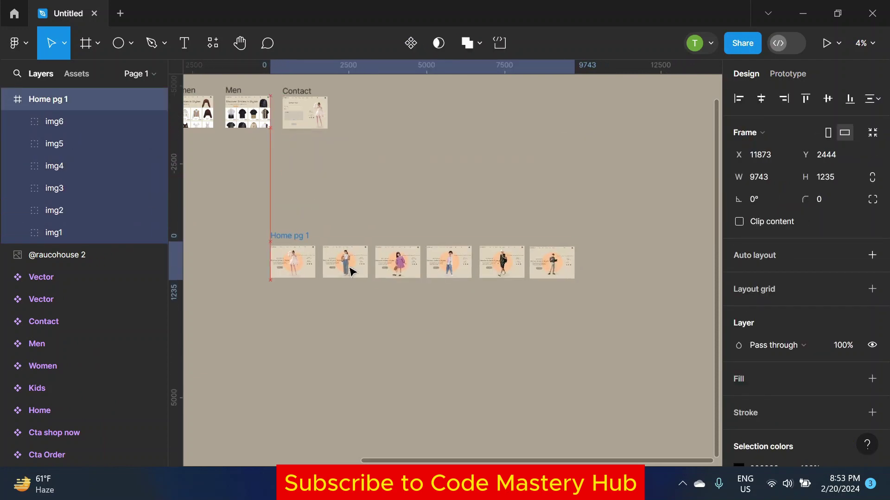
{"action": "key", "text": "ctrl+z"}
Step: Slide img2 through img5 left so each sits 68 px from its neighbour
{"action": "scroll", "coordinate": [331, 257], "scroll_direction": "up", "scroll_amount": 3}
{"action": "left_click", "coordinate": [326, 249]}
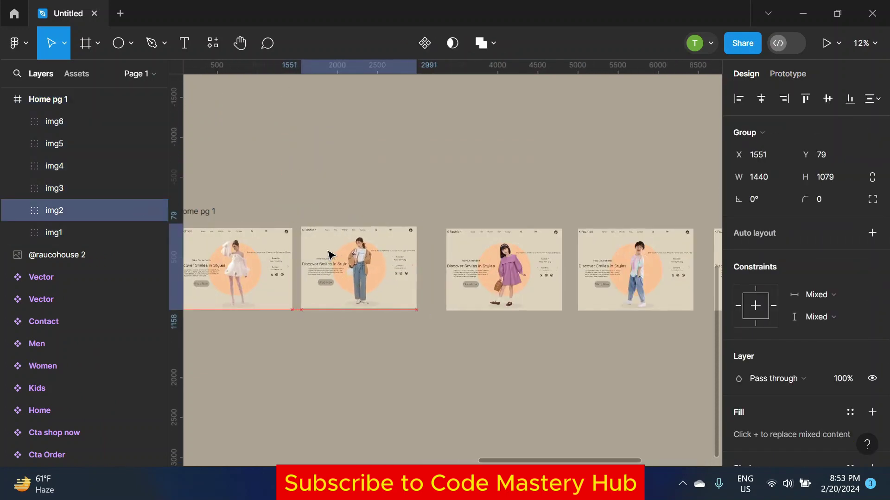
{"action": "left_click_drag", "start_coordinate": [327, 249], "coordinate": [319, 247]}
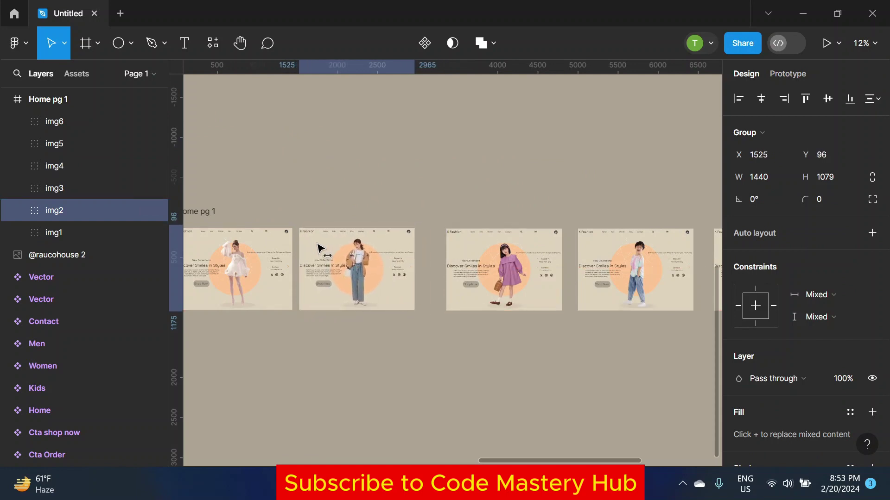
{"action": "left_click_drag", "start_coordinate": [469, 254], "coordinate": [439, 257]}
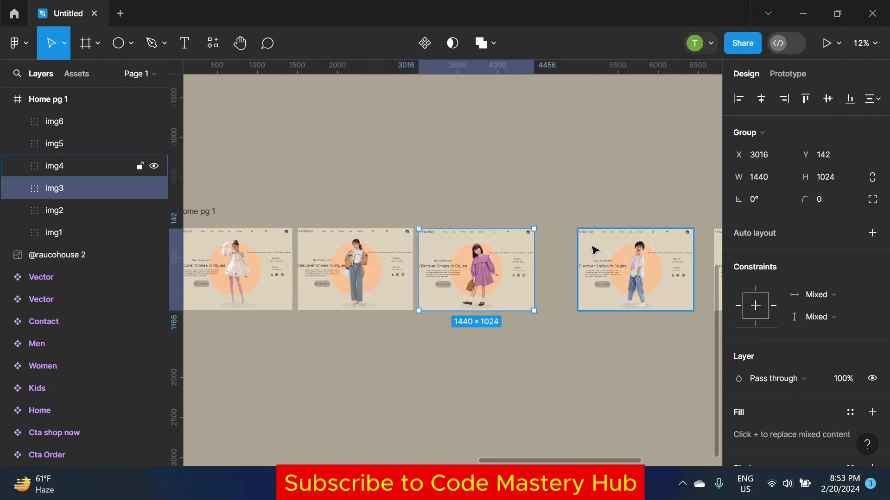
{"action": "left_click_drag", "start_coordinate": [592, 250], "coordinate": [560, 252]}
{"action": "scroll", "coordinate": [439, 238], "scroll_direction": "down", "scroll_amount": 3, "text": "ctrl"}
{"action": "left_click_drag", "start_coordinate": [644, 243], "coordinate": [596, 235]}
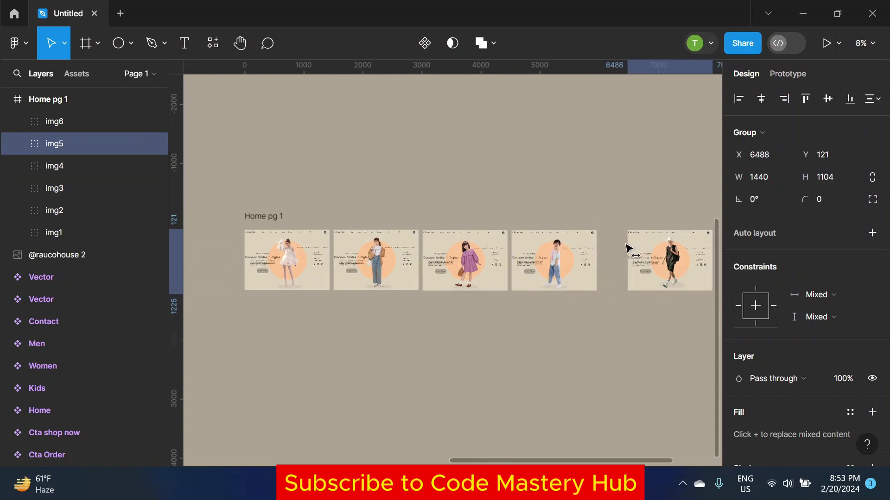
Step: Move img6 left to sit 68 px beside img5 at the end of the row
{"action": "left_click", "coordinate": [596, 235]}
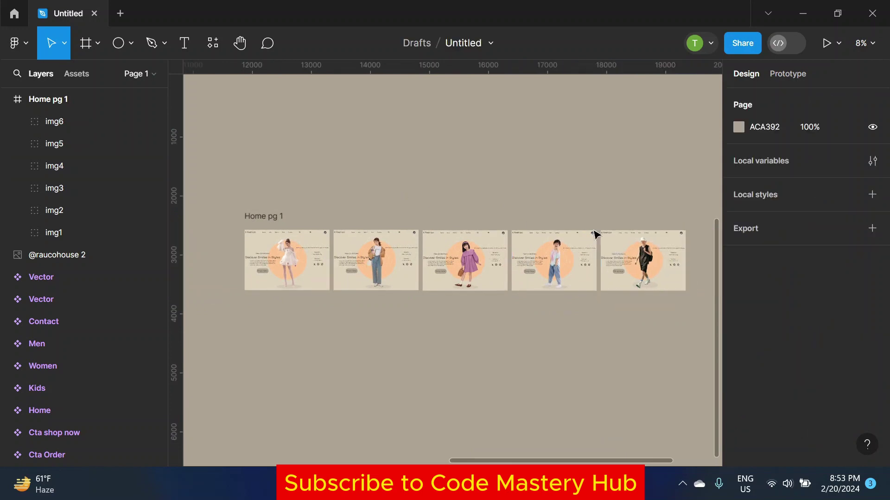
{"action": "left_click", "coordinate": [605, 255]}
{"action": "left_click", "coordinate": [521, 188]}
{"action": "left_click", "coordinate": [250, 216]}
{"action": "scroll", "coordinate": [667, 259], "scroll_direction": "down", "scroll_amount": 2, "text": "ctrl"}
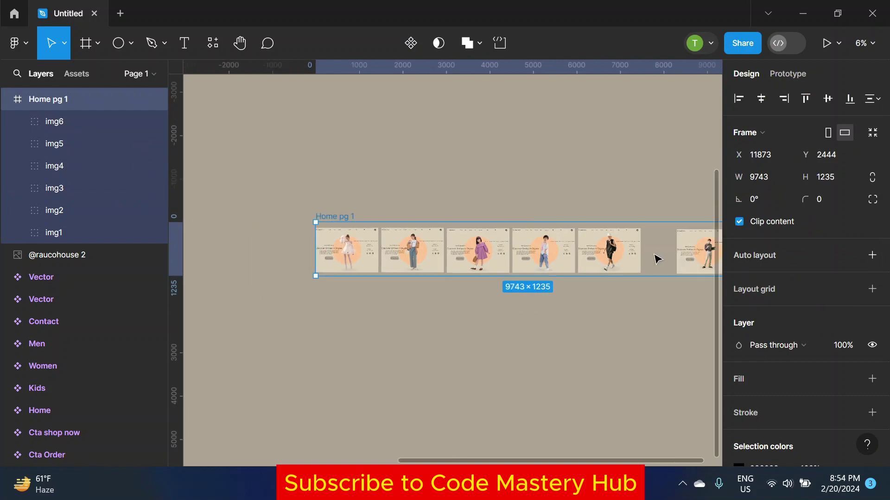
{"action": "left_click", "coordinate": [570, 200]}
{"action": "scroll", "coordinate": [603, 222], "scroll_direction": "right", "scroll_amount": 2}
{"action": "left_click", "coordinate": [639, 253]}
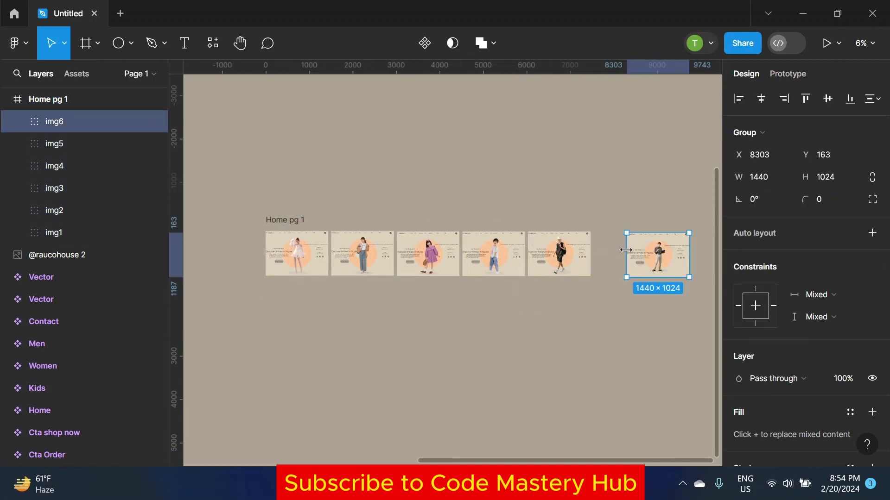
{"action": "left_click_drag", "start_coordinate": [639, 258], "coordinate": [605, 258]}
Step: Level img5 and img6 with the other images in the row
{"action": "scroll", "coordinate": [605, 258], "scroll_direction": "up", "scroll_amount": 5, "text": "ctrl"}
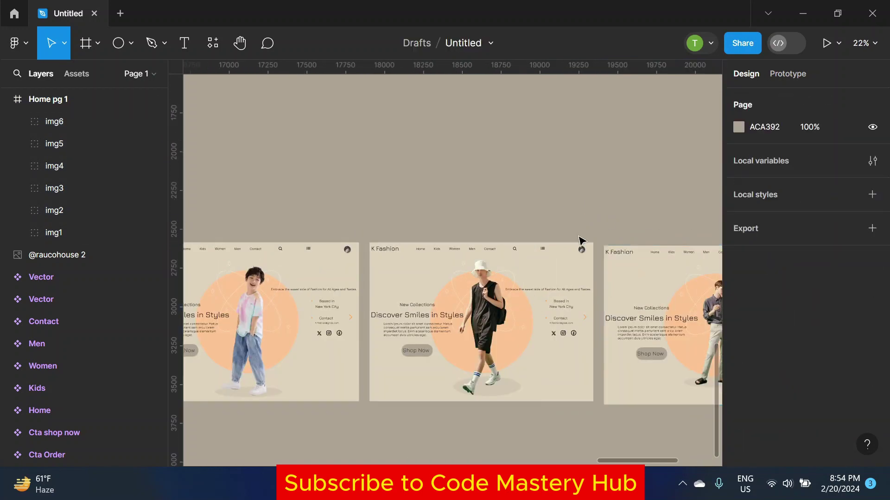
{"action": "left_click", "coordinate": [500, 295]}
{"action": "left_click_drag", "start_coordinate": [487, 293], "coordinate": [489, 292]}
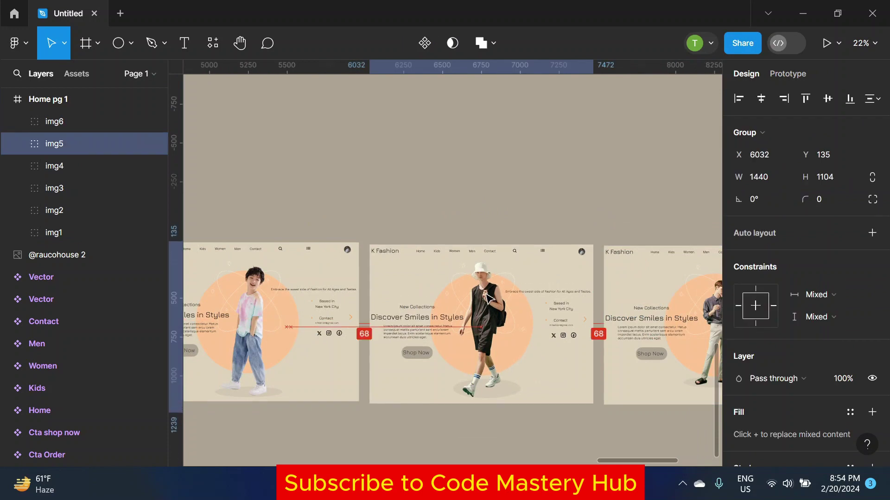
{"action": "left_click_drag", "start_coordinate": [605, 249], "coordinate": [605, 244]}
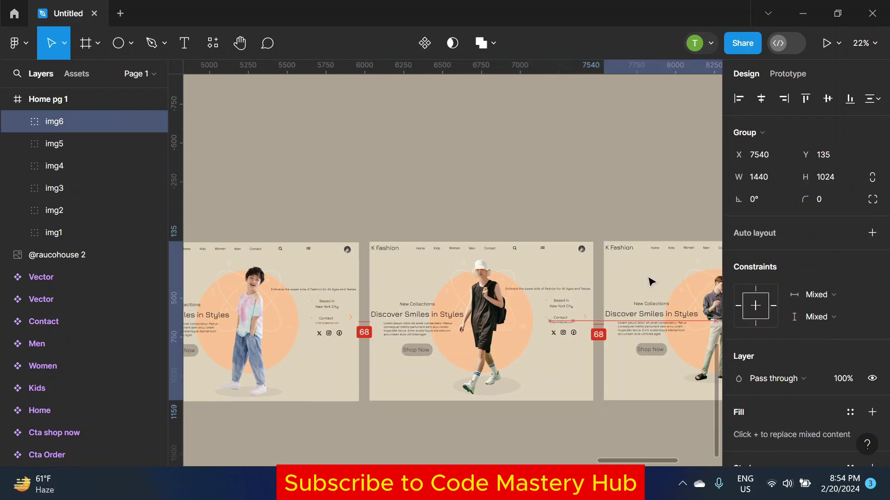
{"action": "left_click", "coordinate": [559, 218]}
{"action": "scroll", "coordinate": [558, 218], "scroll_direction": "down", "scroll_amount": 1, "text": "ctrl"}
{"action": "scroll", "coordinate": [315, 225], "scroll_direction": "down", "scroll_amount": 2, "text": "ctrl"}
{"action": "scroll", "coordinate": [304, 211], "scroll_direction": "down", "scroll_amount": 2, "text": "ctrl"}
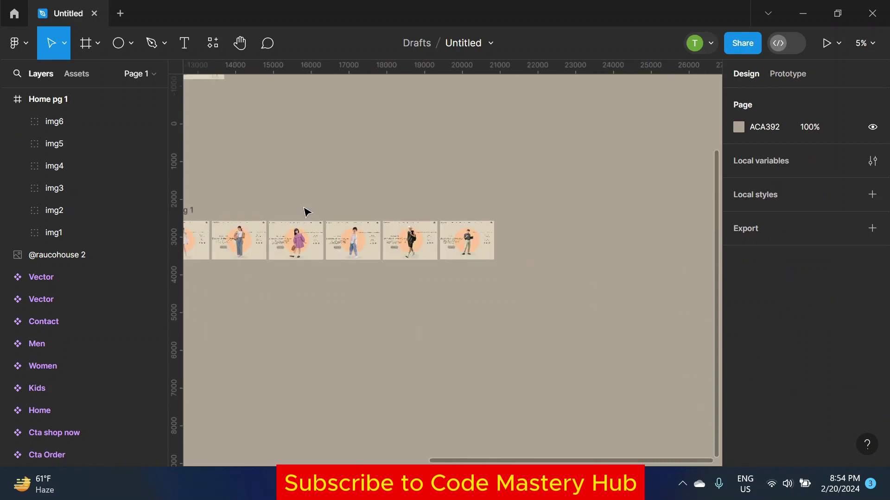
{"action": "scroll", "coordinate": [314, 252], "scroll_direction": "down", "scroll_amount": 1, "text": "ctrl"}
{"action": "scroll", "coordinate": [313, 252], "scroll_direction": "up", "scroll_amount": 3, "text": "ctrl"}
Step: Narrow Home pg 1 to a 1440×1235 frame showing a single image
{"action": "left_click", "coordinate": [422, 256]}
{"action": "scroll", "coordinate": [447, 207], "scroll_direction": "down", "scroll_amount": 1, "text": "ctrl"}
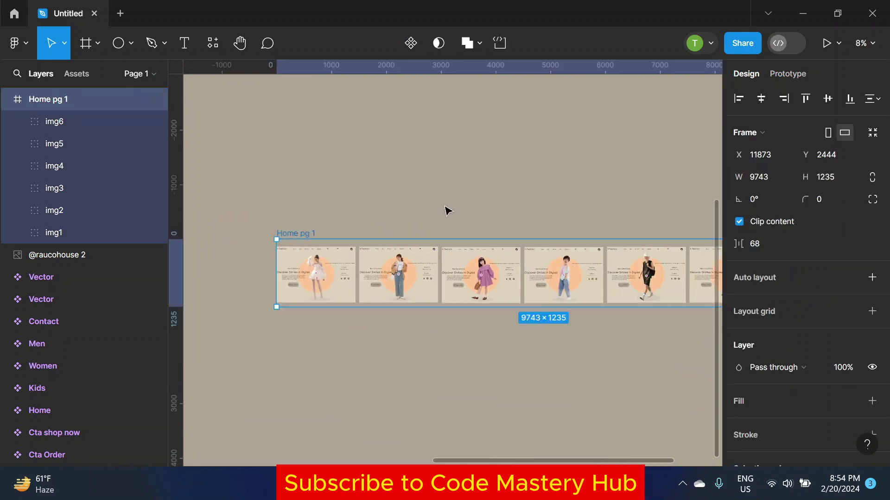
{"action": "scroll", "coordinate": [370, 207], "scroll_direction": "right", "scroll_amount": 2}
{"action": "scroll", "coordinate": [370, 207], "scroll_direction": "down", "scroll_amount": 2, "text": "ctrl"}
{"action": "left_click_drag", "start_coordinate": [631, 255], "coordinate": [325, 257]}
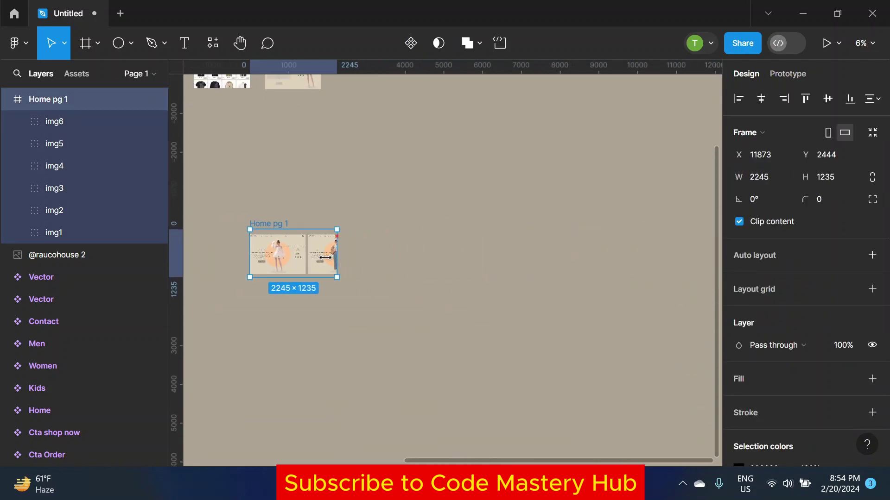
{"action": "scroll", "coordinate": [279, 243], "scroll_direction": "up", "scroll_amount": 5, "text": "ctrl"}
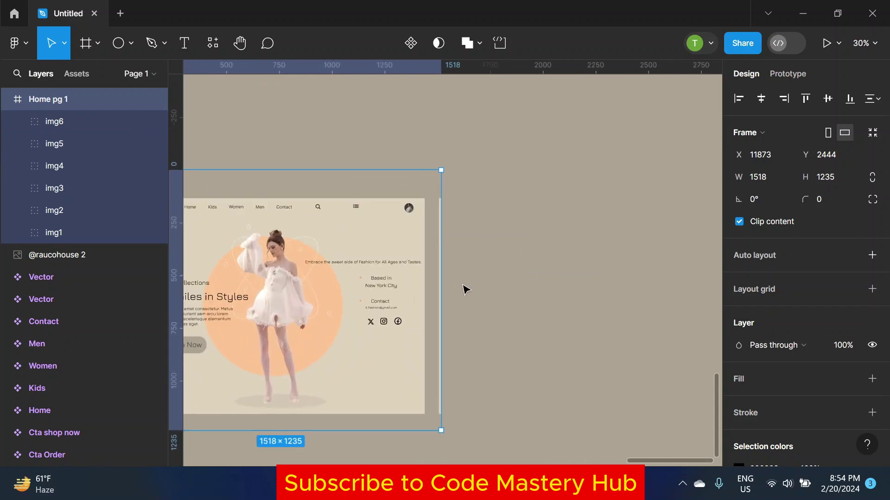
{"action": "left_click_drag", "start_coordinate": [428, 284], "coordinate": [426, 284]}
{"action": "scroll", "coordinate": [464, 284], "scroll_direction": "down", "scroll_amount": 2, "text": "ctrl"}
{"action": "scroll", "coordinate": [405, 171], "scroll_direction": "down", "scroll_amount": 2, "text": "ctrl"}
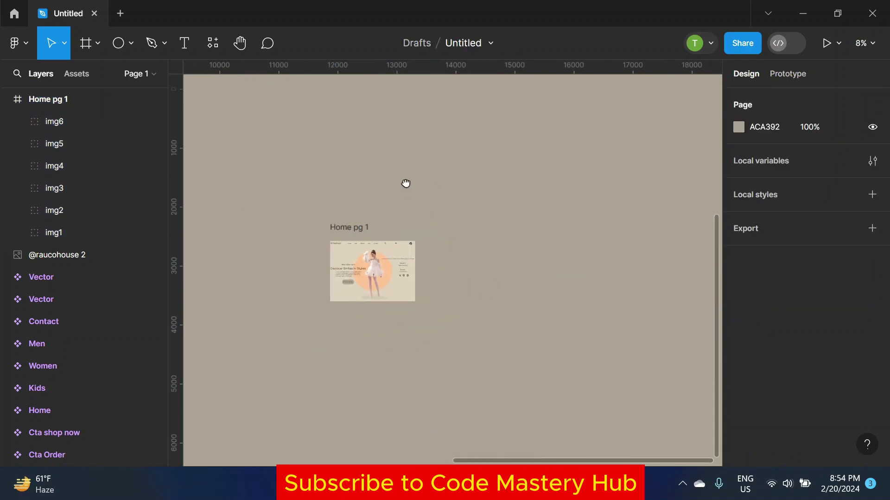
Step: Duplicate Home pg 1 into Home pg 2–6, placing the copies below it
{"action": "key", "text": "ctrl+d"}
{"action": "scroll", "coordinate": [419, 181], "scroll_direction": "down", "scroll_amount": 2, "text": "ctrl"}
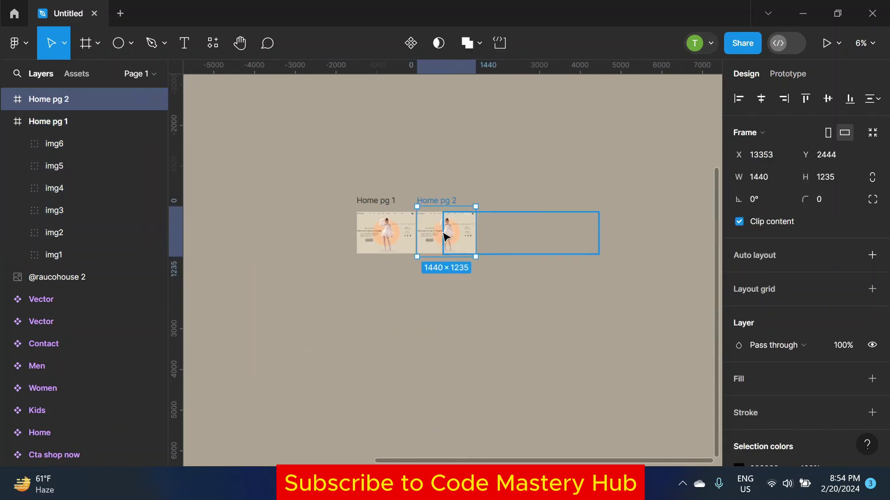
{"action": "left_click_drag", "start_coordinate": [445, 236], "coordinate": [440, 298]}
{"action": "left_click_drag", "start_coordinate": [413, 204], "coordinate": [365, 151]}
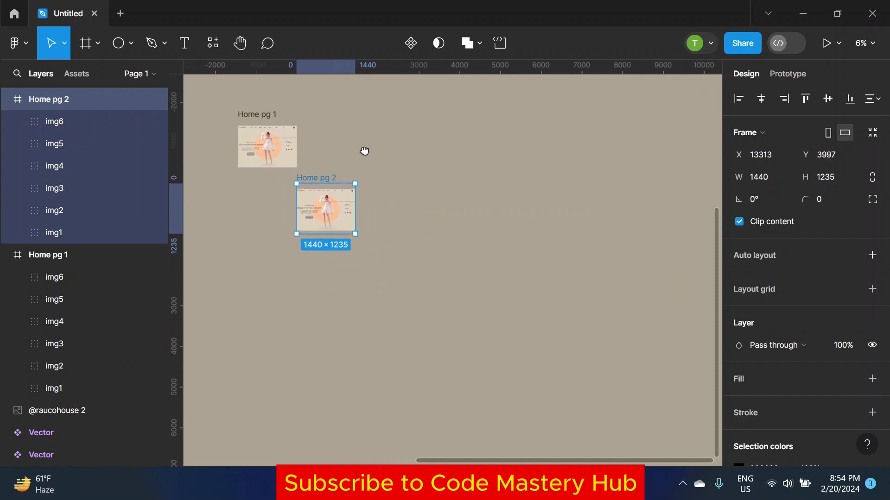
{"action": "key", "text": "ctrl+d"}
{"action": "key", "text": "ctrl+d"}
{"action": "key", "text": "ctrl+d"}
{"action": "key", "text": "ctrl+d"}
{"action": "scroll", "coordinate": [436, 262], "scroll_direction": "down", "scroll_amount": 2, "text": "ctrl"}
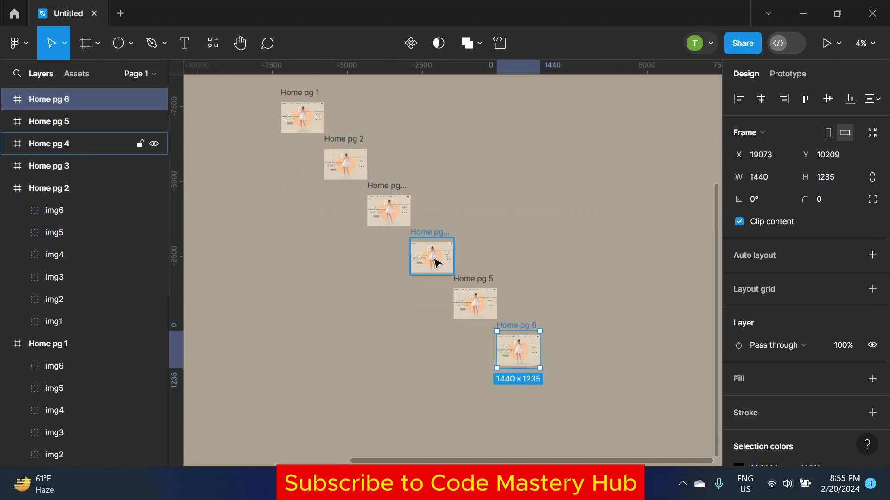
{"action": "left_click", "coordinate": [484, 180]}
{"action": "left_click", "coordinate": [49, 188]}
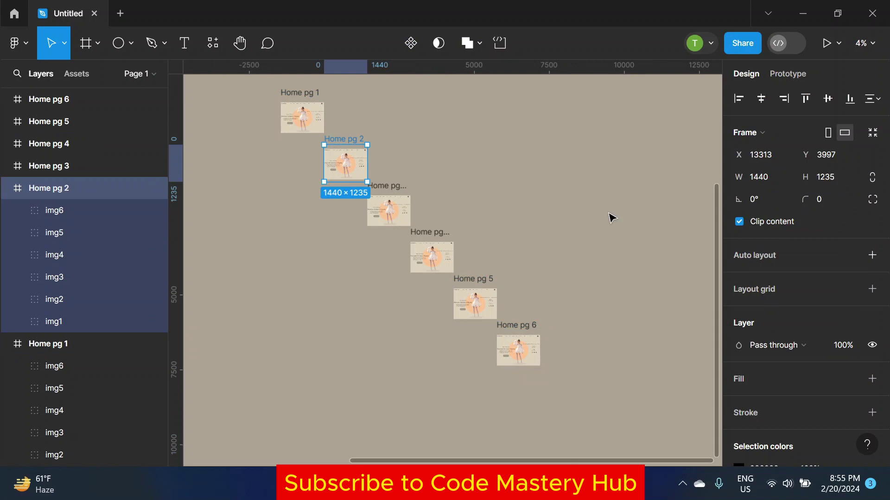
Step: Slide Home pg 2's image row so the jeans outfit fills the frame
{"action": "left_click", "coordinate": [63, 211]}
{"action": "left_click", "coordinate": [65, 320], "text": "shift"}
{"action": "scroll", "coordinate": [352, 152], "scroll_direction": "up", "scroll_amount": 5, "text": "ctrl"}
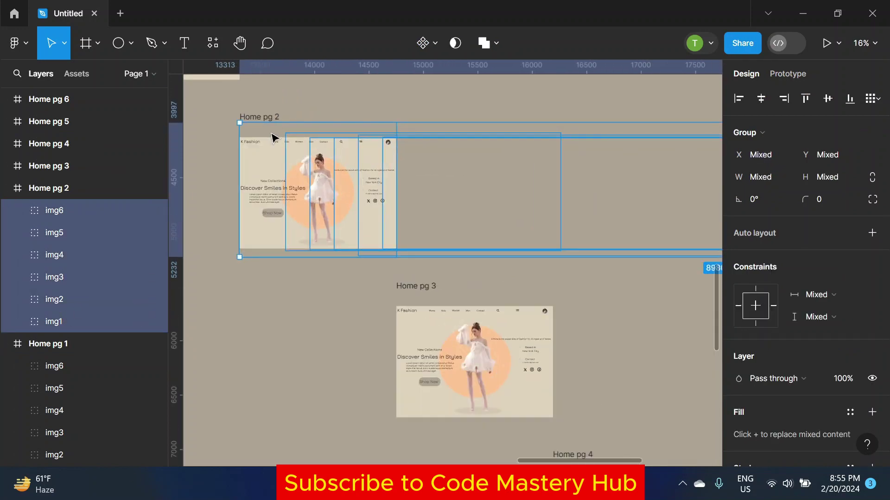
{"action": "key", "text": "alt+a"}
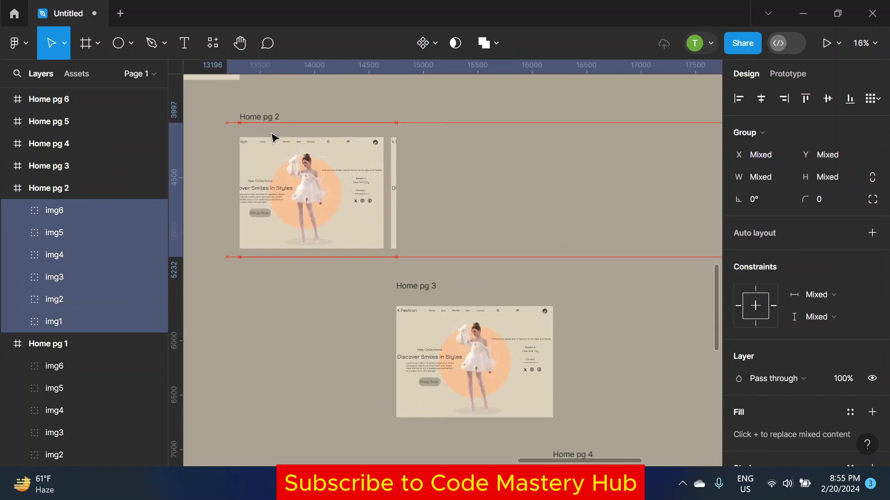
{"action": "key", "text": "ctrl+z"}
{"action": "left_click_drag", "start_coordinate": [384, 192], "coordinate": [244, 190]}
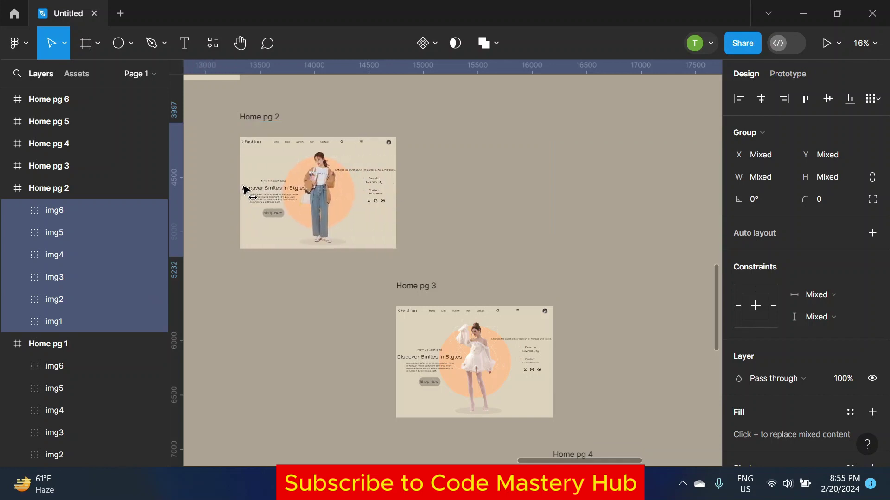
{"action": "left_click", "coordinate": [268, 275]}
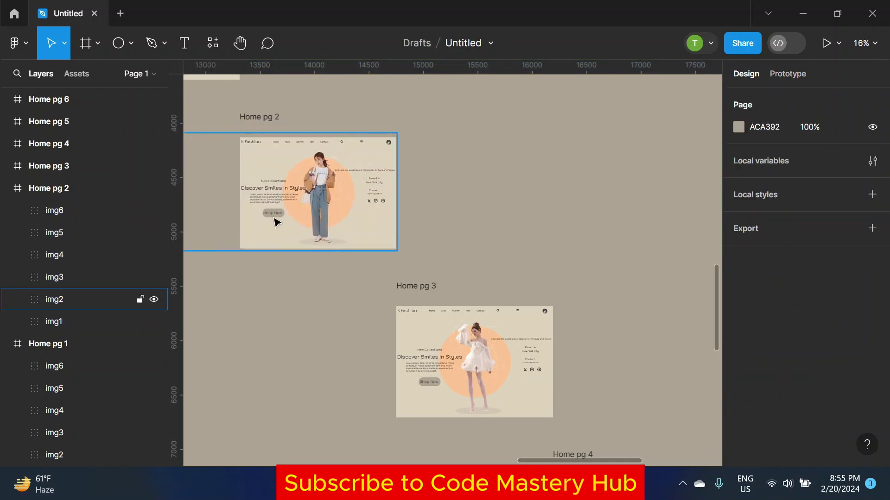
Step: Select img1–img6 inside Home pg 3 in the Layers panel
{"action": "left_click", "coordinate": [423, 297]}
{"action": "scroll", "coordinate": [421, 298], "scroll_direction": "down", "scroll_amount": 1}
{"action": "scroll", "coordinate": [421, 298], "scroll_direction": "right", "scroll_amount": 1}
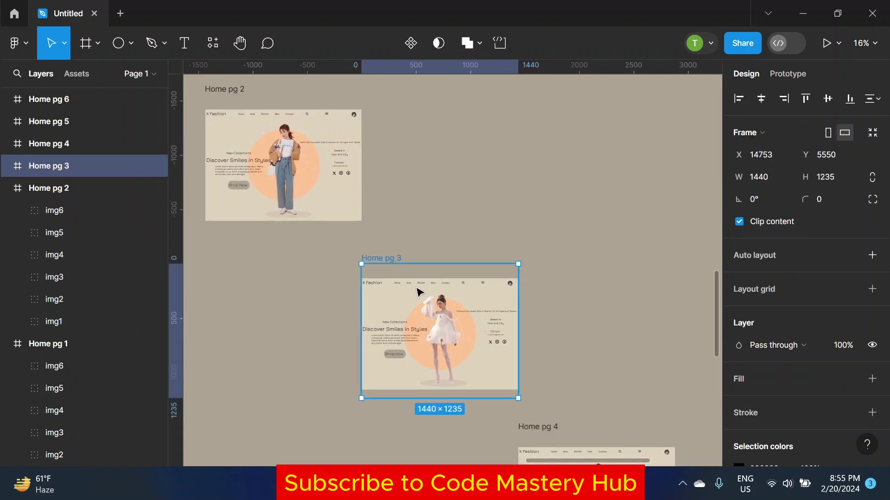
{"action": "left_click", "coordinate": [6, 188]}
{"action": "left_click", "coordinate": [7, 166]}
{"action": "left_click", "coordinate": [54, 188]}
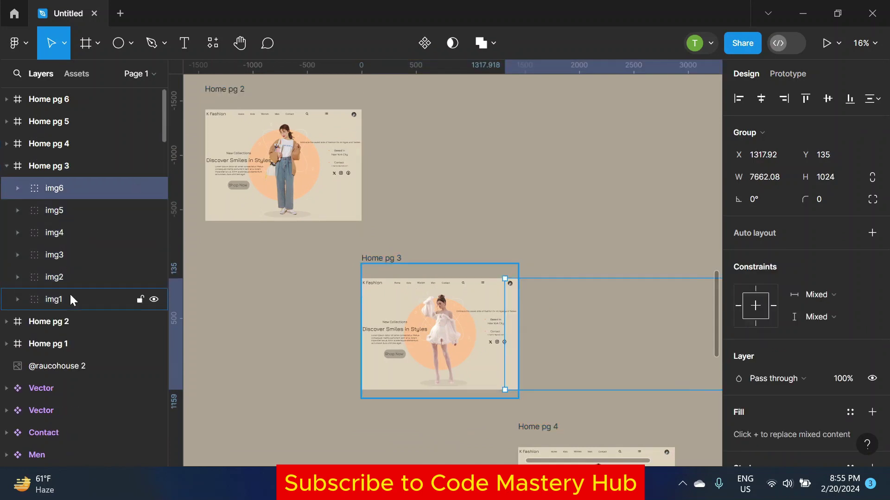
{"action": "left_click", "coordinate": [53, 299], "text": "shift"}
{"action": "scroll", "coordinate": [495, 323], "scroll_direction": "up", "scroll_amount": 3}
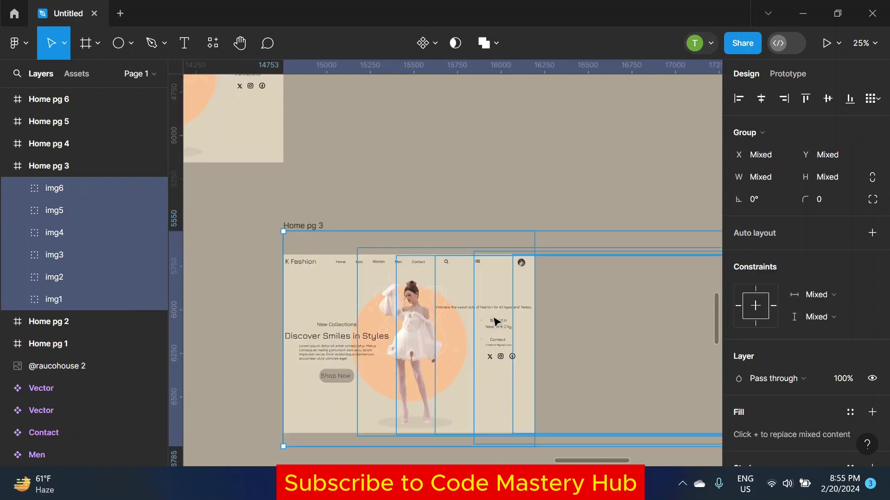
Step: Nudge Home pg 3's image row left until the purple-dress girl fills the frame
{"action": "key", "text": "shift+Left"}
{"action": "key", "text": "shift+Left"}
{"action": "key", "text": "shift+Left"}
{"action": "key", "text": "shift+Left"}
{"action": "key", "text": "shift+Left"}
{"action": "key", "text": "shift+Left"}
{"action": "key", "text": "shift+Left"}
{"action": "key", "text": "shift+Left"}
{"action": "key", "text": "shift+Left"}
{"action": "key", "text": "shift+Left"}
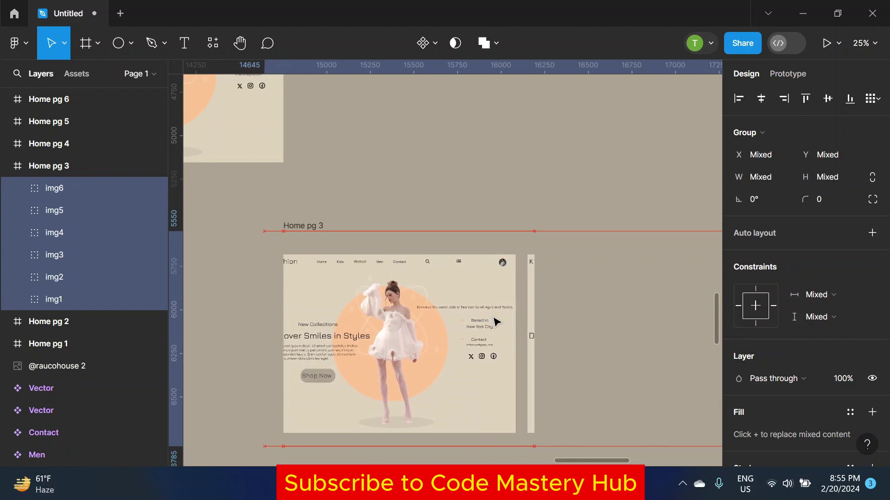
{"action": "key", "text": "shift+Left"}
{"action": "key", "text": "shift+Left"}
{"action": "key", "text": "shift+Left"}
{"action": "key", "text": "shift+Left"}
{"action": "key", "text": "shift+Left"}
{"action": "key", "text": "shift+Left"}
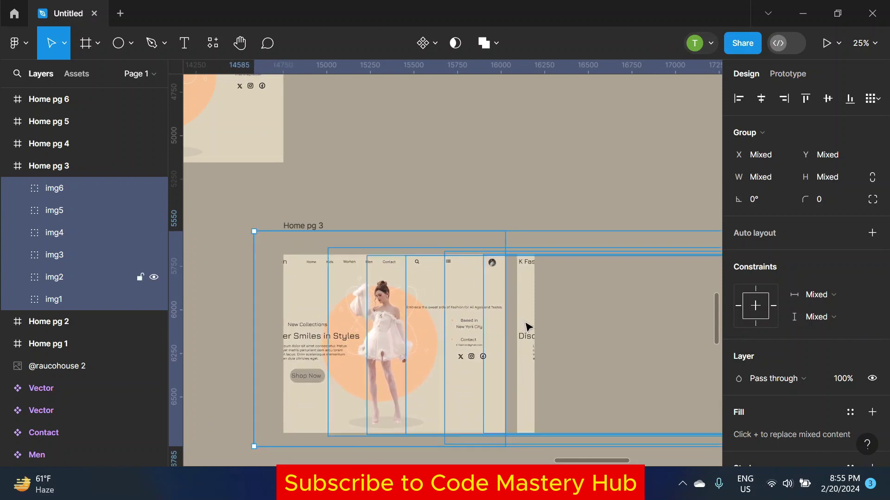
{"action": "key", "text": "shift+Left"}
{"action": "key", "text": "shift+Left"}
{"action": "key", "text": "shift+Left"}
{"action": "key", "text": "shift+Left"}
{"action": "key", "text": "shift+Left"}
{"action": "key", "text": "shift+Left"}
{"action": "key", "text": "shift+Left"}
{"action": "key", "text": "shift+Left"}
{"action": "key", "text": "shift+Left"}
{"action": "key", "text": "shift+Left"}
{"action": "key", "text": "shift+Left"}
{"action": "key", "text": "shift+Left"}
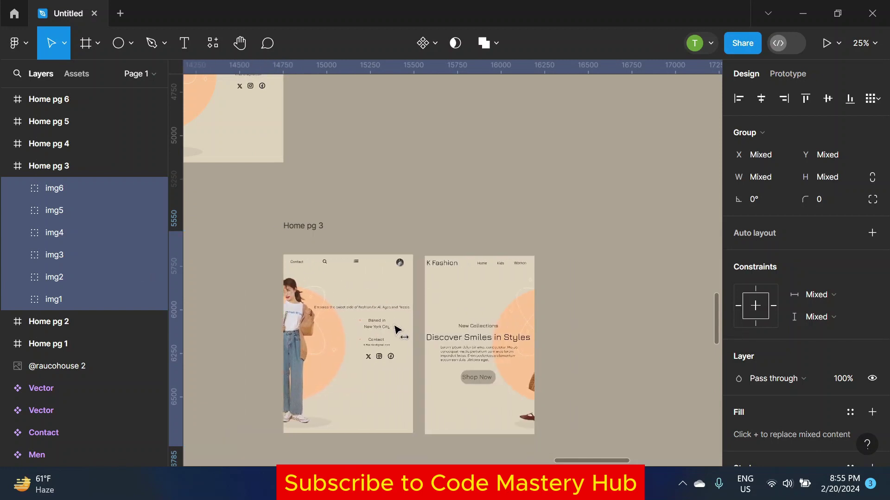
{"action": "key", "text": "shift+Left"}
{"action": "key", "text": "shift+Left"}
{"action": "key", "text": "shift+Left"}
{"action": "key", "text": "shift+Left"}
{"action": "key", "text": "shift+Left"}
{"action": "key", "text": "shift+Left"}
{"action": "key", "text": "shift+Left"}
{"action": "key", "text": "shift+Left"}
{"action": "key", "text": "shift+Left"}
{"action": "key", "text": "shift+Left"}
{"action": "key", "text": "shift+Left"}
{"action": "key", "text": "shift+Left"}
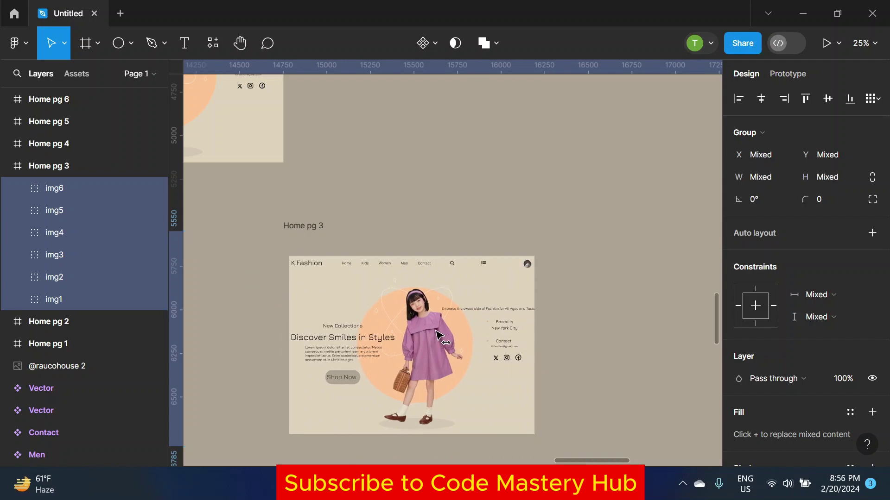
{"action": "key", "text": "shift+Left"}
{"action": "key", "text": "shift+Left"}
{"action": "key", "text": "shift+Left"}
{"action": "key", "text": "shift+Left"}
{"action": "key", "text": "shift+Left"}
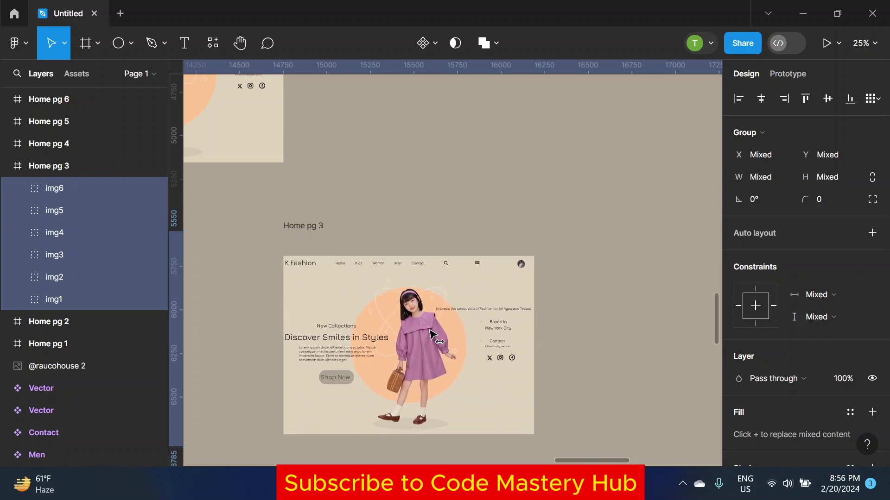
{"action": "scroll", "coordinate": [433, 330], "scroll_direction": "down", "scroll_amount": 3, "text": "ctrl"}
{"action": "scroll", "coordinate": [433, 330], "scroll_direction": "down", "scroll_amount": 2, "text": "ctrl"}
Step: Delete the stray vector near Contact in Home pg 1
{"action": "key", "text": "Escape"}
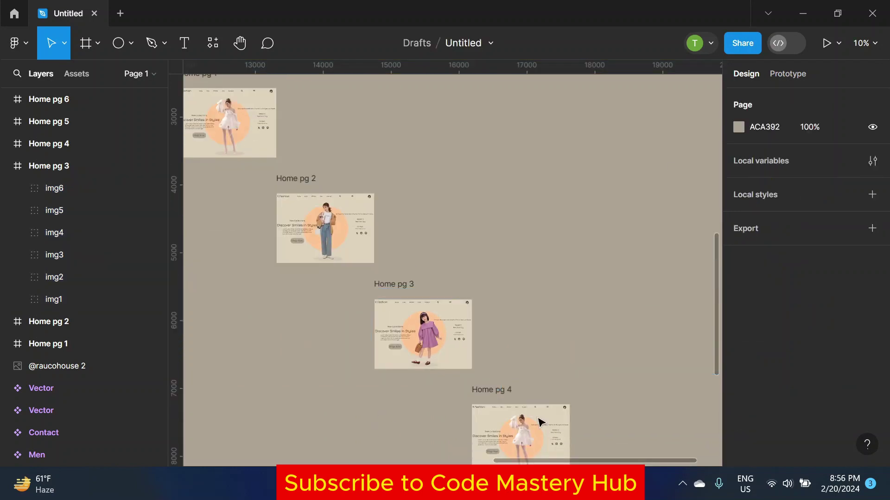
{"action": "scroll", "coordinate": [252, 129], "scroll_direction": "up", "scroll_amount": 2}
{"action": "scroll", "coordinate": [284, 162], "scroll_direction": "up", "scroll_amount": 2, "text": "ctrl"}
{"action": "scroll", "coordinate": [282, 161], "scroll_direction": "up", "scroll_amount": 6, "text": "ctrl"}
{"action": "scroll", "coordinate": [271, 148], "scroll_direction": "up", "scroll_amount": 3, "text": "ctrl"}
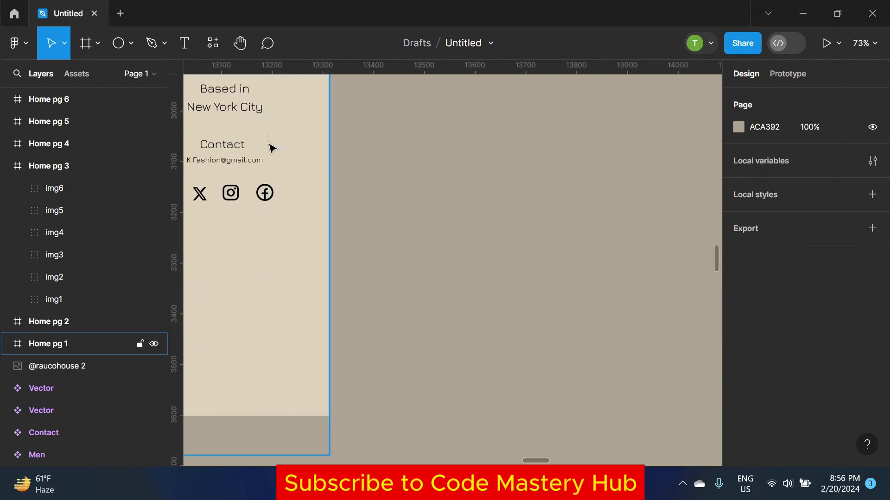
{"action": "scroll", "coordinate": [271, 148], "scroll_direction": "up", "scroll_amount": 3, "text": "ctrl"}
{"action": "left_click", "coordinate": [269, 141]}
{"action": "key", "text": "Delete"}
Step: Select img1–img6 in Home pg 4 and align them to the frame's left edge
{"action": "scroll", "coordinate": [471, 240], "scroll_direction": "down", "scroll_amount": 2}
{"action": "scroll", "coordinate": [449, 276], "scroll_direction": "down", "scroll_amount": 3, "text": "ctrl"}
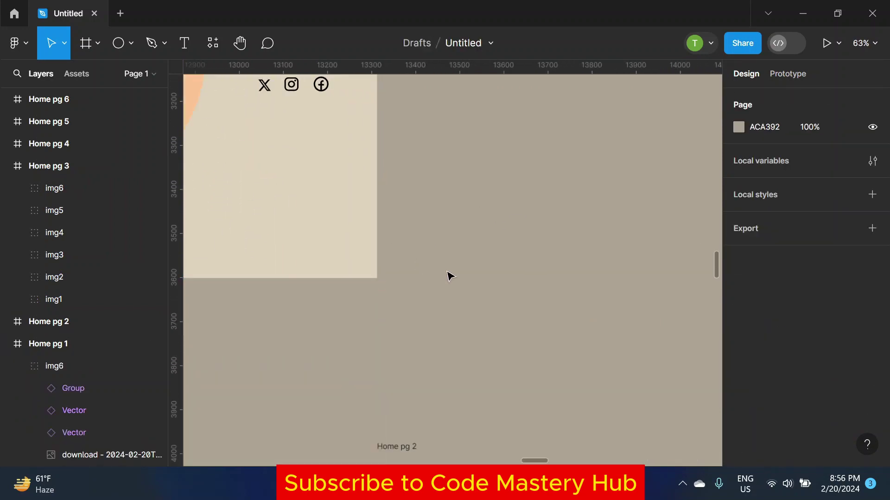
{"action": "scroll", "coordinate": [450, 276], "scroll_direction": "down", "scroll_amount": 5}
{"action": "scroll", "coordinate": [614, 292], "scroll_direction": "right", "scroll_amount": 5}
{"action": "scroll", "coordinate": [463, 283], "scroll_direction": "down", "scroll_amount": 5, "text": "ctrl"}
{"action": "scroll", "coordinate": [467, 273], "scroll_direction": "down", "scroll_amount": 3}
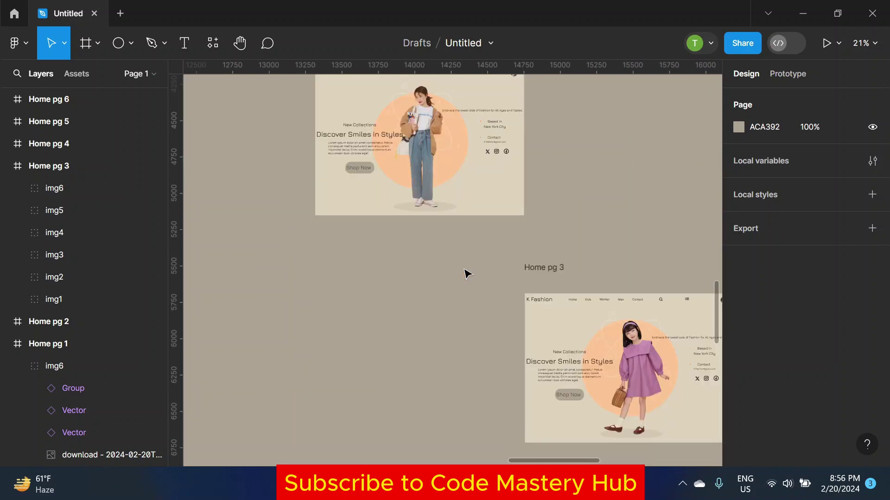
{"action": "scroll", "coordinate": [467, 274], "scroll_direction": "down", "scroll_amount": 3, "text": "ctrl"}
{"action": "scroll", "coordinate": [464, 278], "scroll_direction": "down", "scroll_amount": 2}
{"action": "scroll", "coordinate": [464, 278], "scroll_direction": "right", "scroll_amount": 3}
{"action": "left_click", "coordinate": [445, 284]}
{"action": "left_click", "coordinate": [7, 143]}
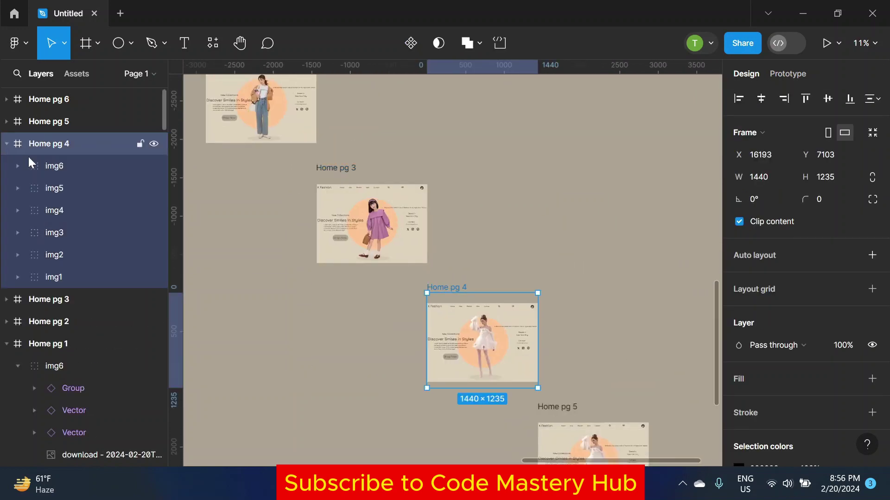
{"action": "left_click", "coordinate": [28, 165]}
{"action": "left_click", "coordinate": [89, 277], "text": "shift"}
{"action": "key", "text": "alt+a"}
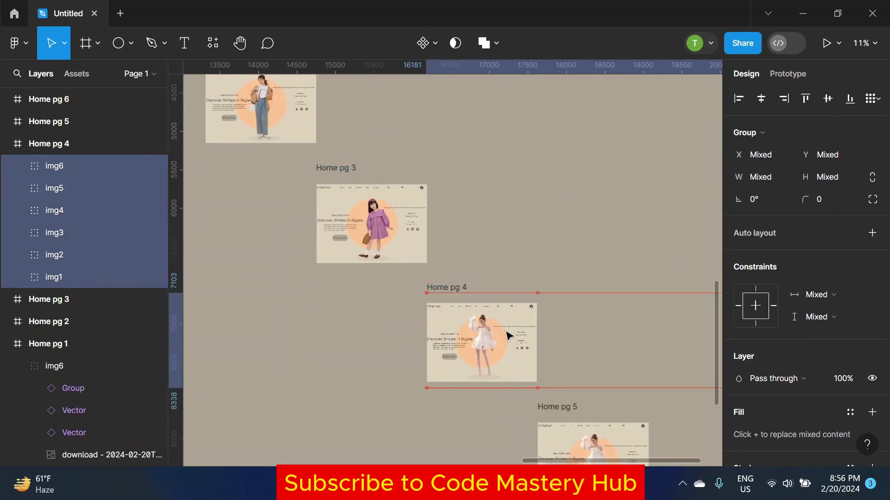
Step: Slide Home pg 4's image row left so the boy image fills the frame
{"action": "scroll", "coordinate": [509, 335], "scroll_direction": "up", "scroll_amount": 2, "text": "ctrl"}
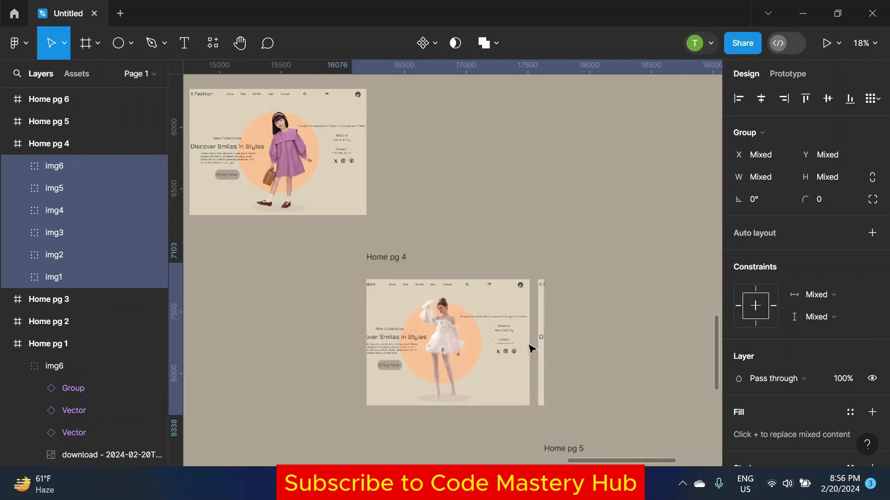
{"action": "scroll", "coordinate": [530, 347], "scroll_direction": "up", "scroll_amount": 4, "text": "ctrl"}
{"action": "scroll", "coordinate": [573, 334], "scroll_direction": "down", "scroll_amount": 3, "text": "ctrl"}
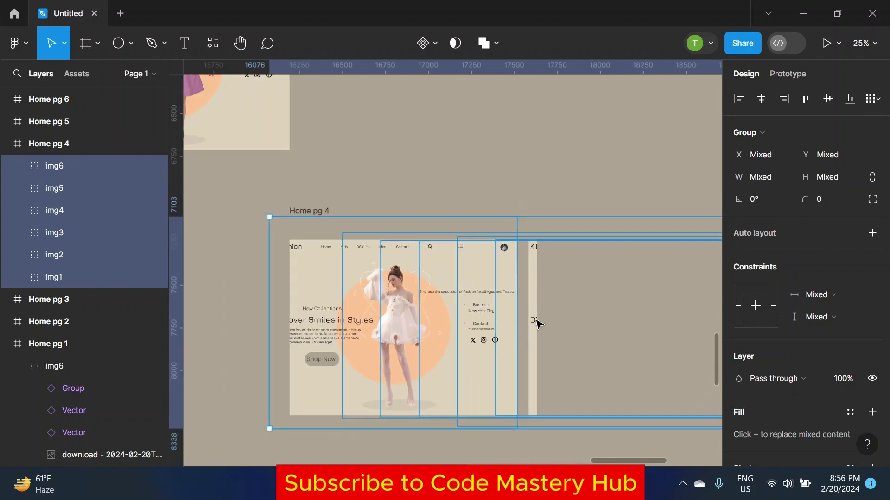
{"action": "left_click_drag", "start_coordinate": [537, 323], "coordinate": [391, 315]}
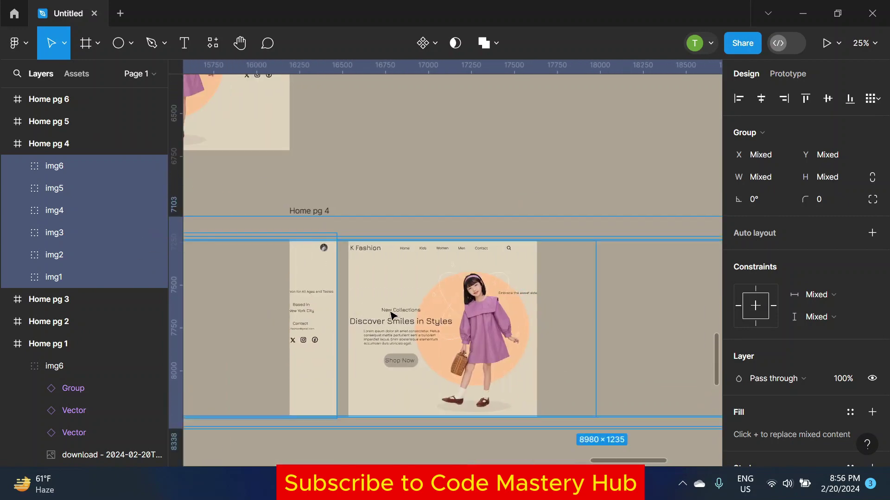
{"action": "mouse_move", "coordinate": [391, 315]}
{"action": "left_mouse_down"}
{"action": "mouse_move", "coordinate": [412, 320]}
{"action": "mouse_move", "coordinate": [393, 317]}
{"action": "left_mouse_up"}
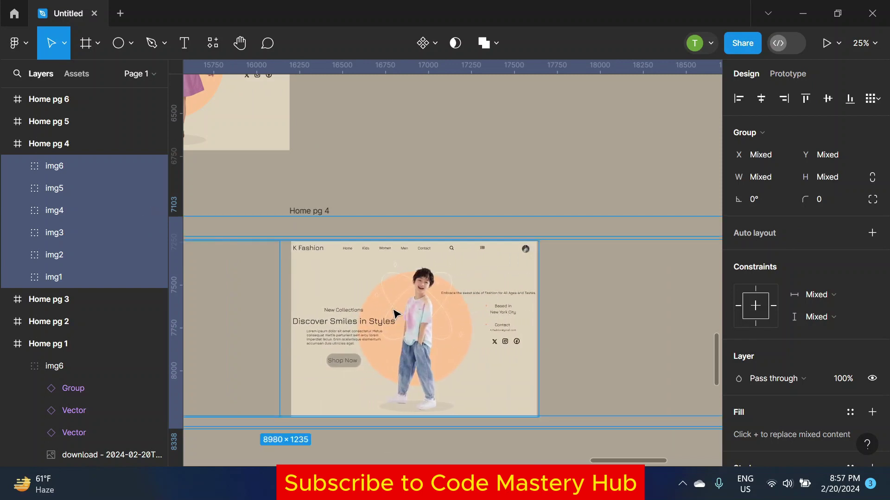
Step: Shift Home pg 5's image row left until the walking figure in black fills the frame
{"action": "scroll", "coordinate": [393, 315], "scroll_direction": "down", "scroll_amount": 5}
{"action": "left_click", "coordinate": [477, 369]}
{"action": "left_click", "coordinate": [5, 122]}
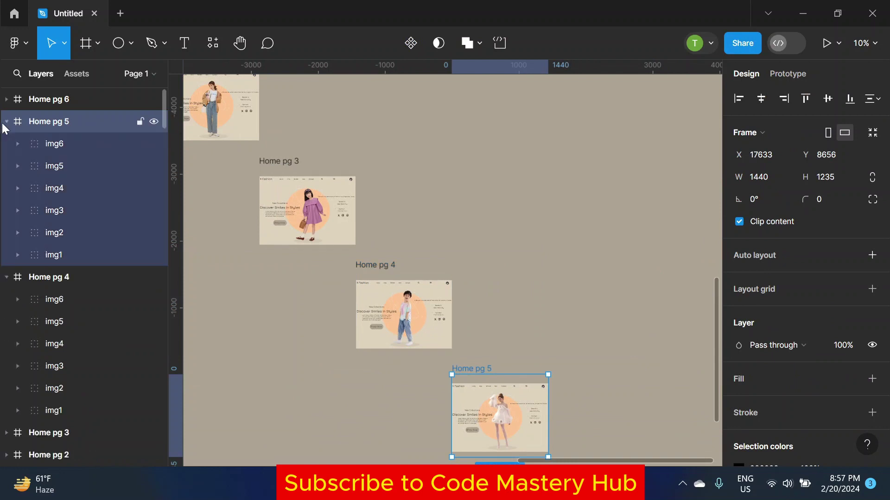
{"action": "left_click", "coordinate": [54, 143]}
{"action": "left_click", "coordinate": [53, 255], "text": "shift"}
{"action": "key", "text": "shift+2"}
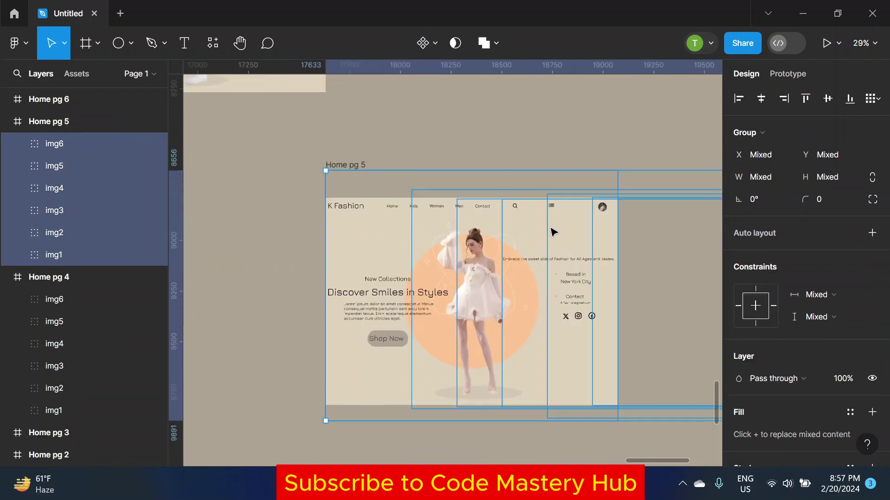
{"action": "key", "text": "shift+Left"}
{"action": "key", "text": "shift+Left"}
{"action": "key", "text": "shift+Left"}
{"action": "key", "text": "shift+Left"}
{"action": "key", "text": "shift+Left"}
{"action": "key", "text": "shift+Left"}
{"action": "key", "text": "shift+Left"}
{"action": "key", "text": "shift+Left"}
{"action": "key", "text": "shift+Left"}
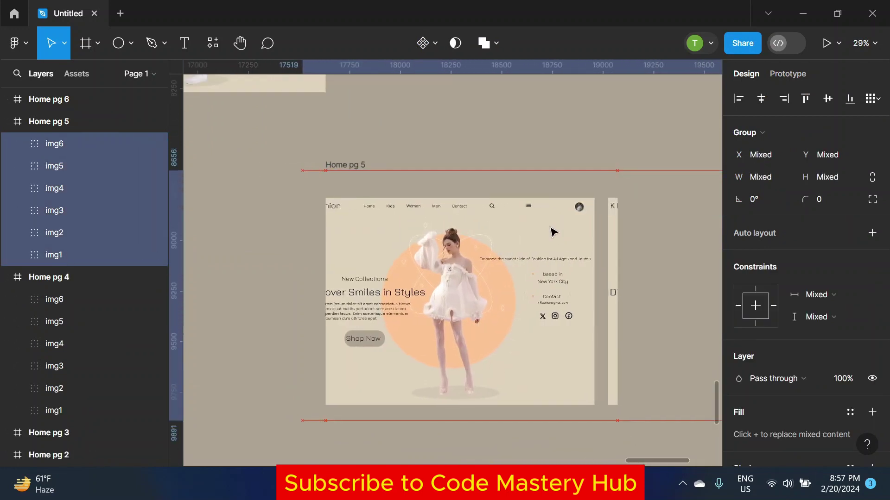
{"action": "key", "text": "shift+Left"}
{"action": "key", "text": "shift+Left"}
{"action": "key", "text": "shift+Left"}
{"action": "key", "text": "shift+Left"}
{"action": "key", "text": "shift+Left"}
{"action": "key", "text": "shift+Left"}
{"action": "key", "text": "shift+Left"}
{"action": "key", "text": "shift+Left"}
{"action": "key", "text": "shift+Left"}
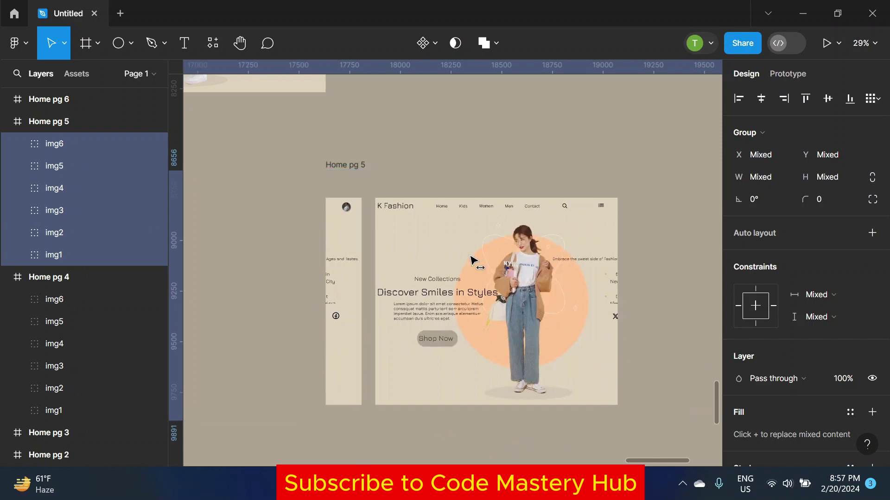
{"action": "key", "text": "shift+Left"}
{"action": "key", "text": "shift+Left"}
{"action": "key", "text": "shift+Left"}
{"action": "key", "text": "shift+Left"}
{"action": "key", "text": "shift+Left"}
{"action": "key", "text": "shift+Left"}
{"action": "key", "text": "shift+Left"}
{"action": "key", "text": "shift+Left"}
{"action": "key", "text": "shift+Left"}
{"action": "key", "text": "shift+Left"}
{"action": "key", "text": "shift+Left"}
{"action": "key", "text": "shift+Left"}
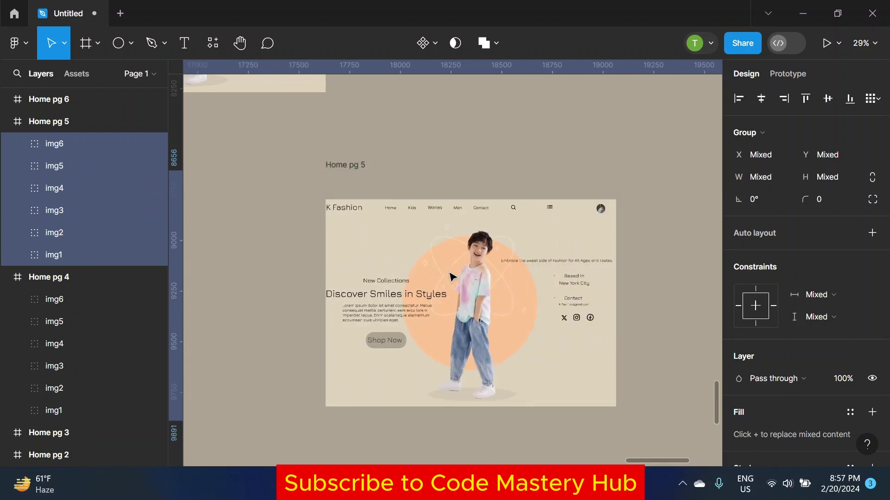
{"action": "key", "text": "shift+Left"}
{"action": "key", "text": "shift+Left"}
{"action": "key", "text": "shift+Left"}
{"action": "key", "text": "shift+Left"}
{"action": "key", "text": "shift+Left"}
{"action": "key", "text": "shift+Left"}
{"action": "key", "text": "shift+Left"}
{"action": "key", "text": "shift+Left"}
{"action": "key", "text": "shift+Left"}
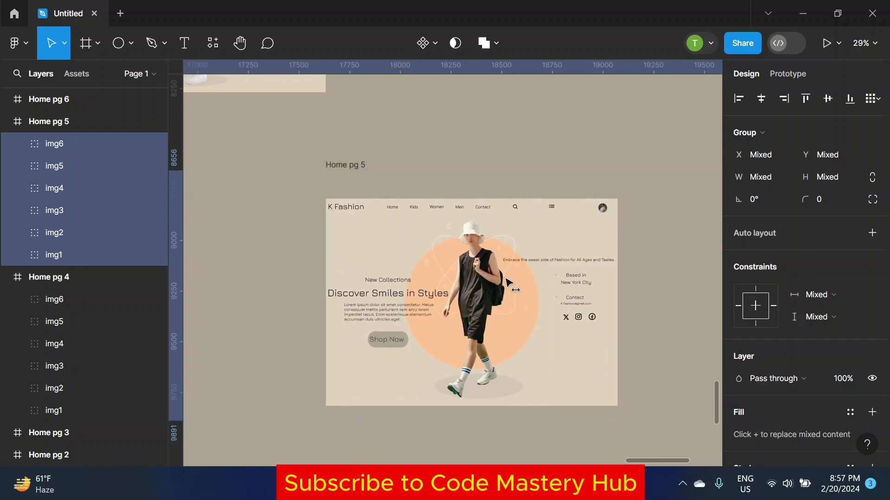
Step: Select Home pg 6's images and nudge the row left toward the laptop model image
{"action": "scroll", "coordinate": [506, 282], "scroll_direction": "down", "scroll_amount": 5, "text": "ctrl"}
{"action": "left_click", "coordinate": [579, 354]}
{"action": "scroll", "coordinate": [602, 278], "scroll_direction": "down", "scroll_amount": 4}
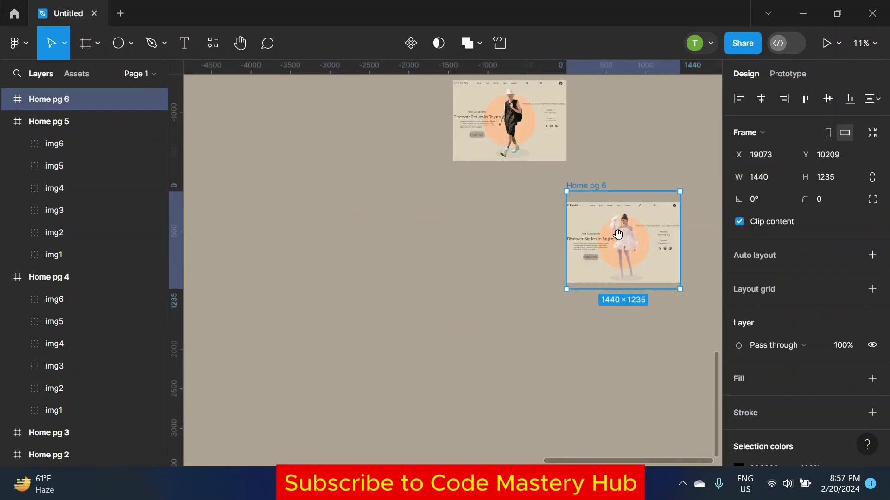
{"action": "left_click", "coordinate": [6, 121]}
{"action": "left_click", "coordinate": [6, 144]}
{"action": "left_click", "coordinate": [6, 99]}
{"action": "left_click", "coordinate": [54, 122]}
{"action": "left_click", "coordinate": [71, 232], "text": "shift"}
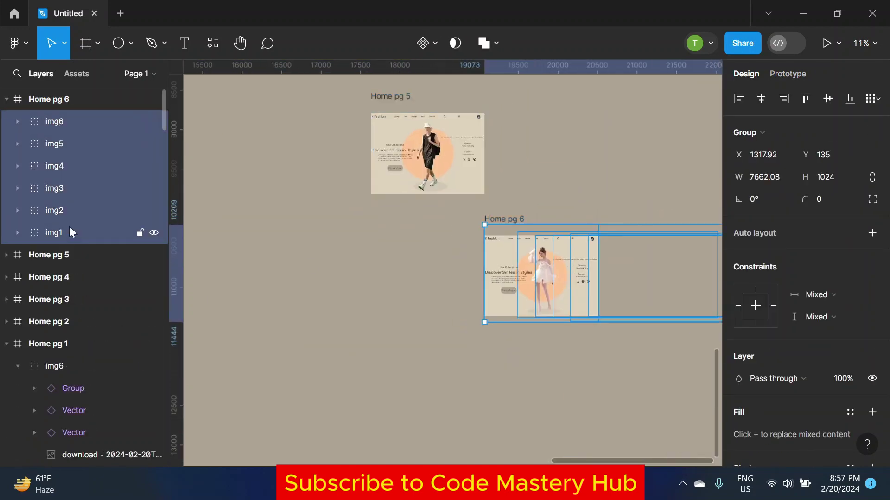
{"action": "scroll", "coordinate": [585, 272], "scroll_direction": "up", "scroll_amount": 4, "text": "ctrl"}
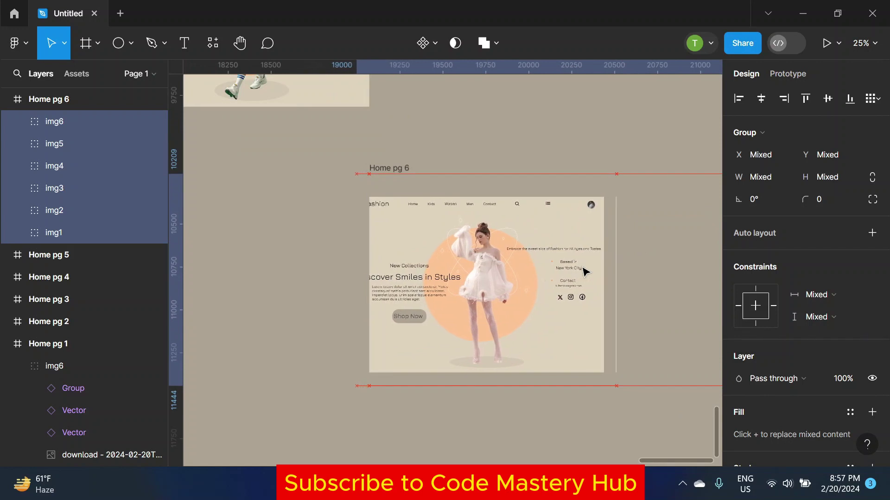
{"action": "key", "text": "shift+Left"}
{"action": "key", "text": "shift+Left"}
{"action": "key", "text": "shift+Left"}
{"action": "key", "text": "shift+Left"}
{"action": "key", "text": "shift+Left"}
{"action": "key", "text": "shift+Left"}
{"action": "key", "text": "shift+Left"}
{"action": "key", "text": "shift+Left"}
{"action": "key", "text": "shift+Left"}
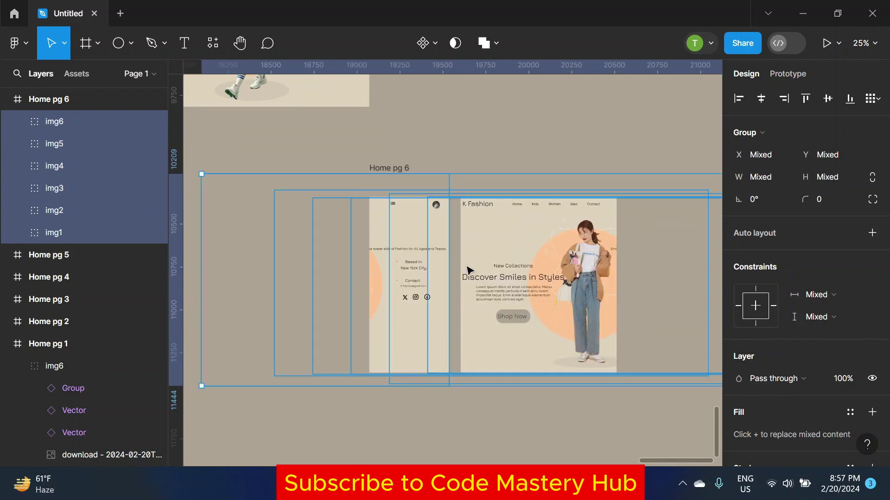
{"action": "key", "text": "shift+Left"}
{"action": "key", "text": "shift+Left"}
{"action": "key", "text": "shift+Left"}
{"action": "key", "text": "shift+Left"}
{"action": "key", "text": "shift+Left"}
{"action": "key", "text": "shift+Left"}
{"action": "key", "text": "shift+Left"}
{"action": "key", "text": "shift+Left"}
{"action": "key", "text": "shift+Left"}
{"action": "key", "text": "shift+Left"}
{"action": "key", "text": "shift+Left"}
{"action": "key", "text": "shift+Left"}
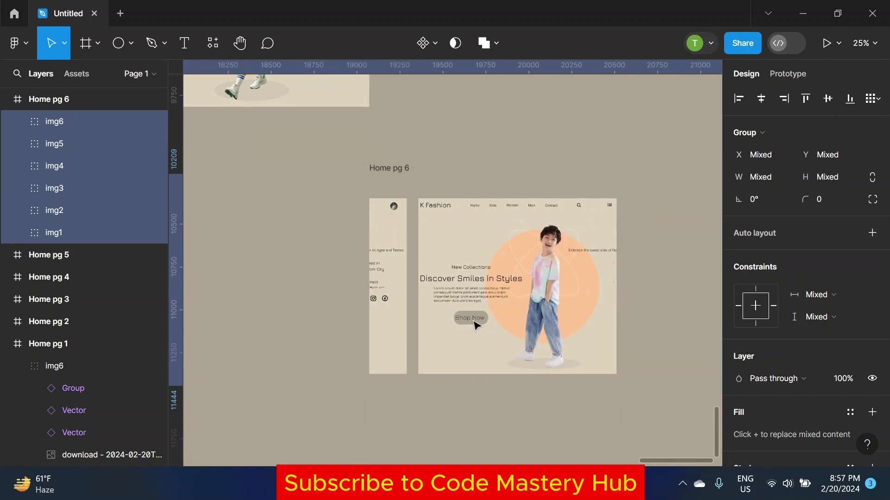
{"action": "key", "text": "shift+Left"}
{"action": "key", "text": "shift+Left"}
{"action": "key", "text": "shift+Left"}
{"action": "key", "text": "shift+Left"}
{"action": "key", "text": "shift+Left"}
{"action": "key", "text": "shift+Left"}
{"action": "key", "text": "shift+Left"}
{"action": "key", "text": "shift+Left"}
{"action": "key", "text": "shift+Left"}
{"action": "key", "text": "shift+Left"}
{"action": "key", "text": "shift+Left"}
{"action": "key", "text": "shift+Left"}
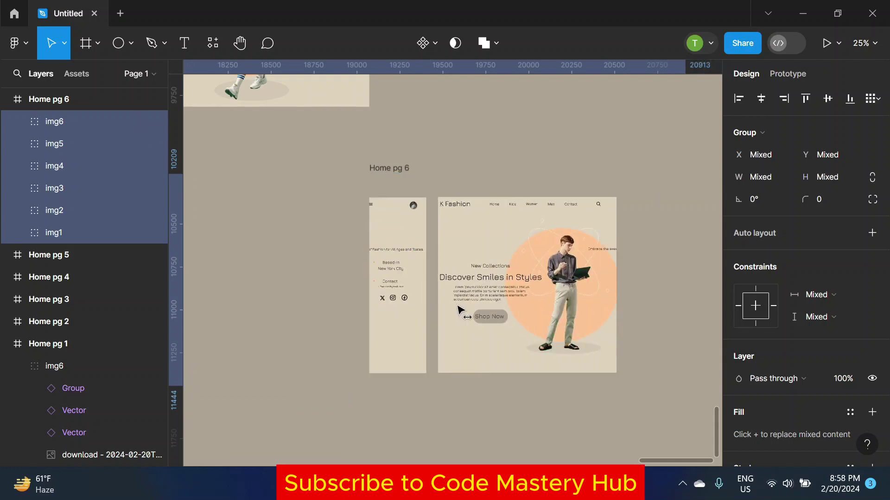
{"action": "key", "text": "shift+Left"}
{"action": "key", "text": "shift+Left"}
{"action": "key", "text": "shift+Left"}
{"action": "key", "text": "shift+Left"}
{"action": "key", "text": "shift+Left"}
{"action": "key", "text": "shift+Left"}
Step: Line up Home pg 2 through Home pg 6 in one row beside Home pg 1
{"action": "left_click", "coordinate": [476, 151]}
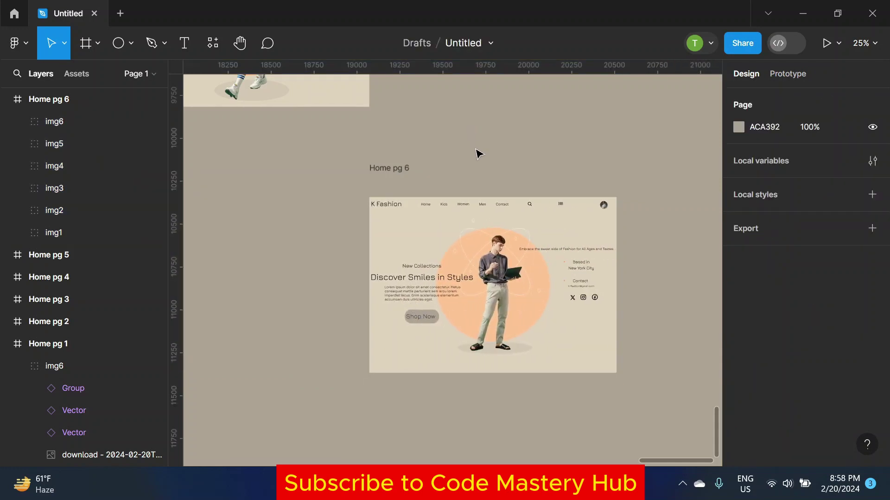
{"action": "scroll", "coordinate": [477, 151], "scroll_direction": "down", "scroll_amount": 5}
{"action": "scroll", "coordinate": [494, 163], "scroll_direction": "up", "scroll_amount": 3}
{"action": "scroll", "coordinate": [431, 185], "scroll_direction": "up", "scroll_amount": 3}
{"action": "scroll", "coordinate": [472, 179], "scroll_direction": "up", "scroll_amount": 3}
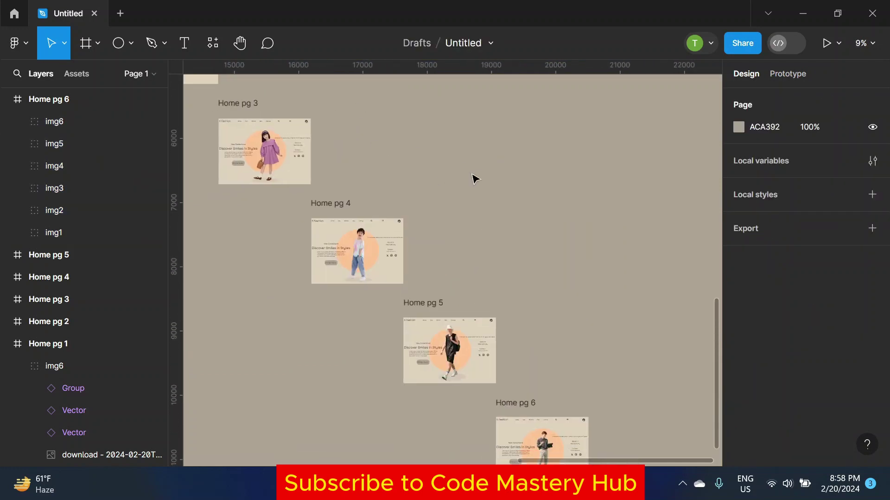
{"action": "scroll", "coordinate": [443, 185], "scroll_direction": "down", "scroll_amount": 2, "text": "ctrl"}
{"action": "scroll", "coordinate": [319, 168], "scroll_direction": "up", "scroll_amount": 2}
{"action": "scroll", "coordinate": [403, 179], "scroll_direction": "up", "scroll_amount": 3}
{"action": "scroll", "coordinate": [403, 179], "scroll_direction": "left", "scroll_amount": 3}
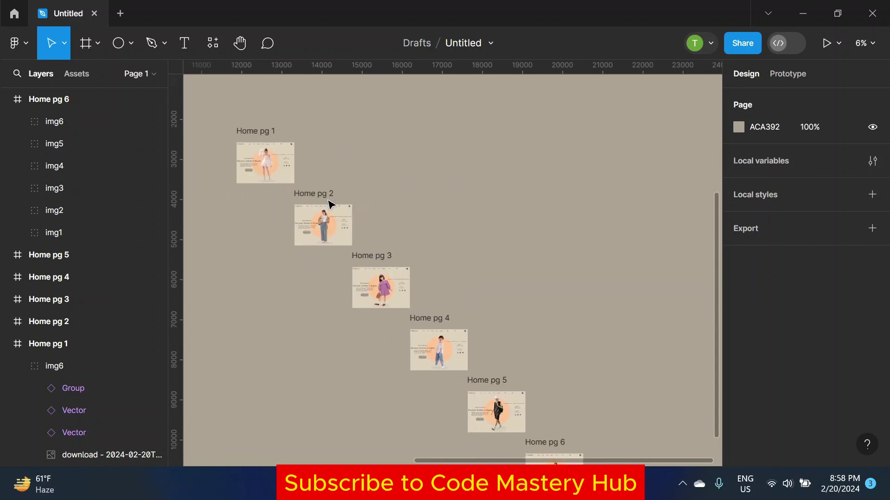
{"action": "left_click_drag", "start_coordinate": [325, 201], "coordinate": [347, 136]}
{"action": "left_click_drag", "start_coordinate": [374, 260], "coordinate": [421, 136]}
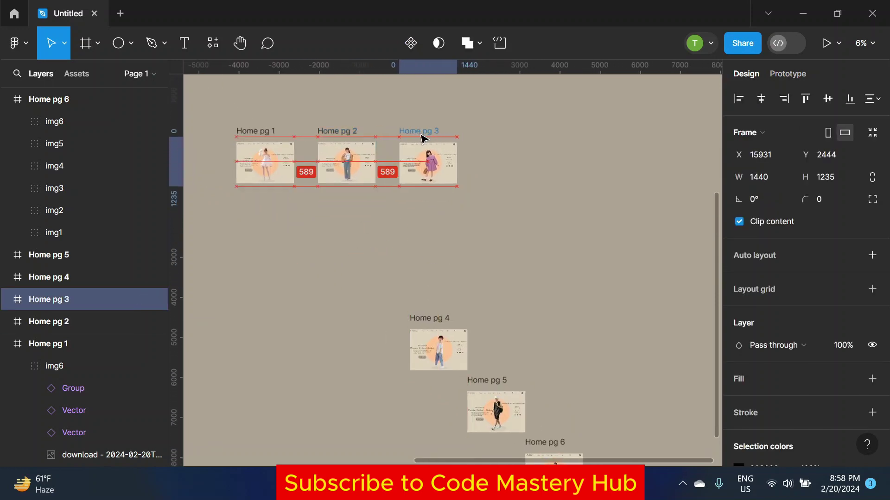
{"action": "left_click_drag", "start_coordinate": [442, 323], "coordinate": [512, 136]}
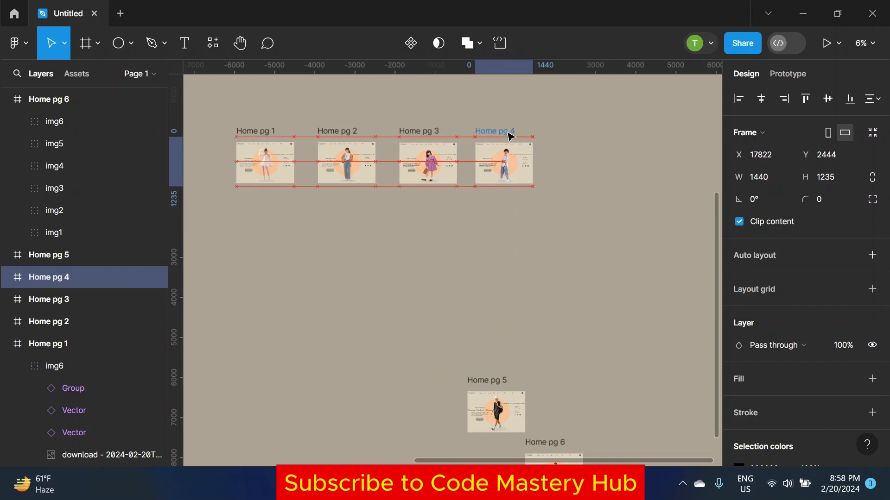
{"action": "left_click_drag", "start_coordinate": [438, 391], "coordinate": [528, 146]}
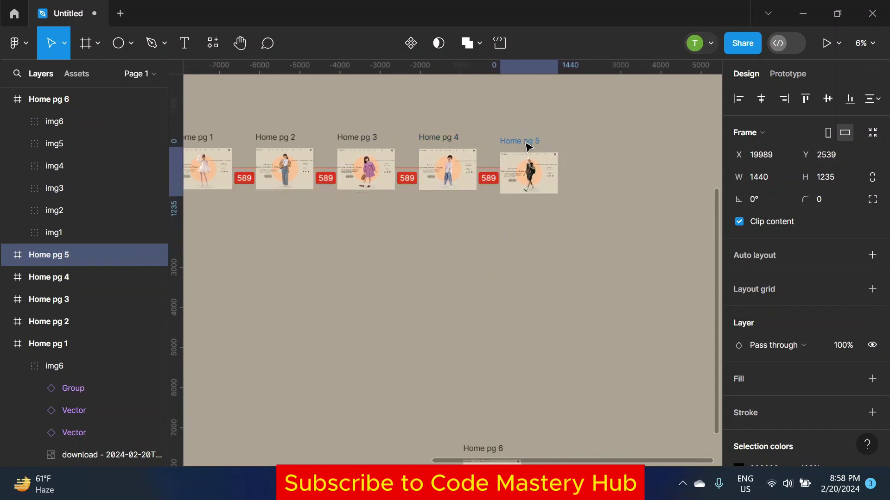
{"action": "left_click_drag", "start_coordinate": [483, 448], "coordinate": [599, 140]}
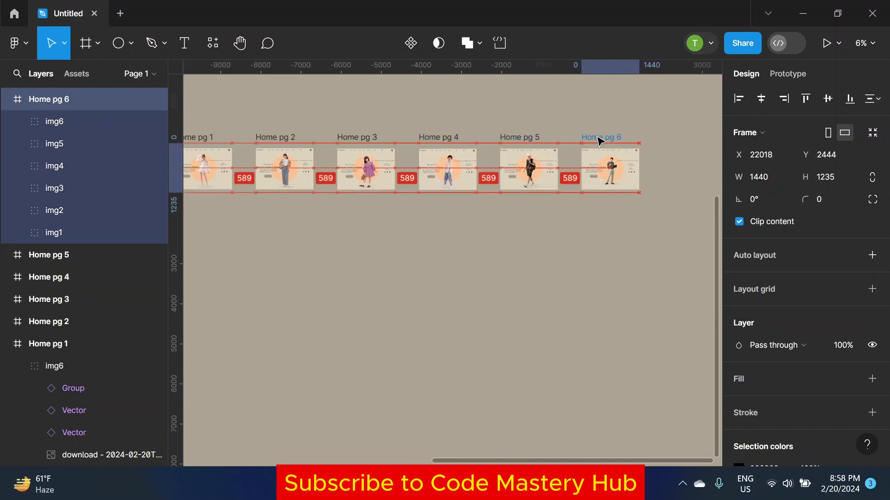
{"action": "left_click", "coordinate": [468, 304]}
Step: Combine the six Home pg frames into a component set and select Home pg 1 for prototyping
{"action": "left_click_drag", "start_coordinate": [211, 161], "coordinate": [631, 238]}
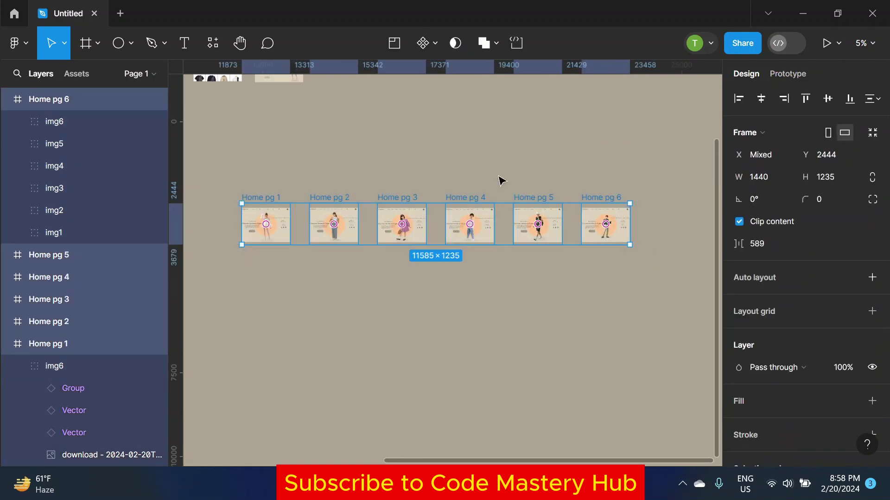
{"action": "left_click", "coordinate": [435, 44]}
{"action": "left_click", "coordinate": [433, 116]}
{"action": "scroll", "coordinate": [288, 225], "scroll_direction": "up", "scroll_amount": 2, "text": "ctrl"}
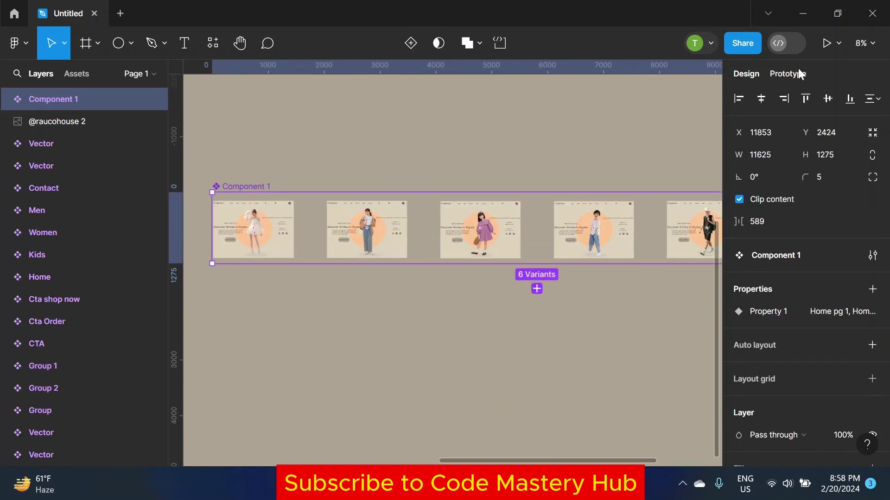
{"action": "left_click", "coordinate": [788, 74]}
{"action": "scroll", "coordinate": [296, 228], "scroll_direction": "up", "scroll_amount": 2, "text": "ctrl"}
{"action": "left_click", "coordinate": [292, 230]}
Step: Link Home pg 1 to Home pg 2 with an After delay trigger of 2000 ms
{"action": "left_click_drag", "start_coordinate": [348, 233], "coordinate": [350, 232]}
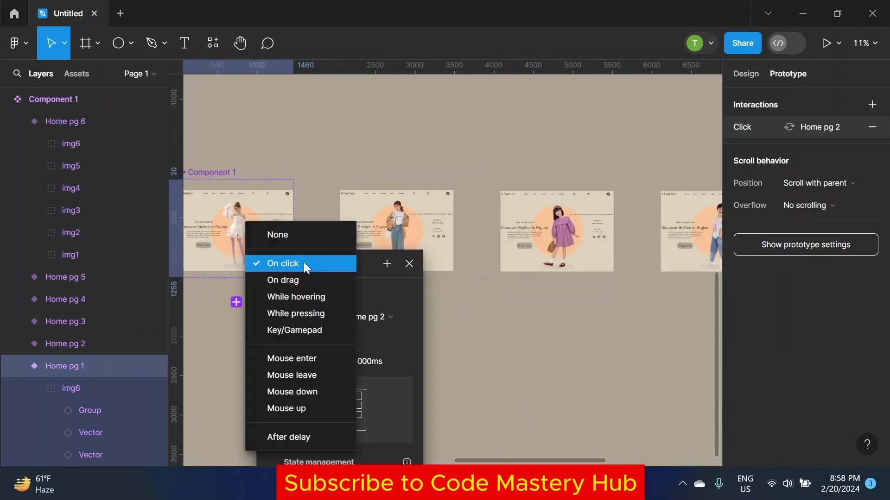
{"action": "left_click", "coordinate": [297, 437]}
{"action": "double_click", "coordinate": [307, 286]}
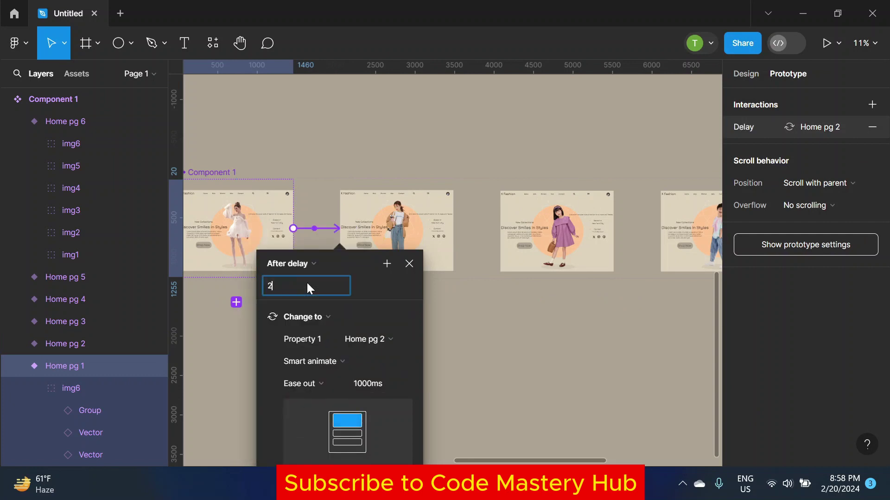
{"action": "type", "text": "2000"}
{"action": "key", "text": "Return"}
{"action": "left_click", "coordinate": [341, 281]}
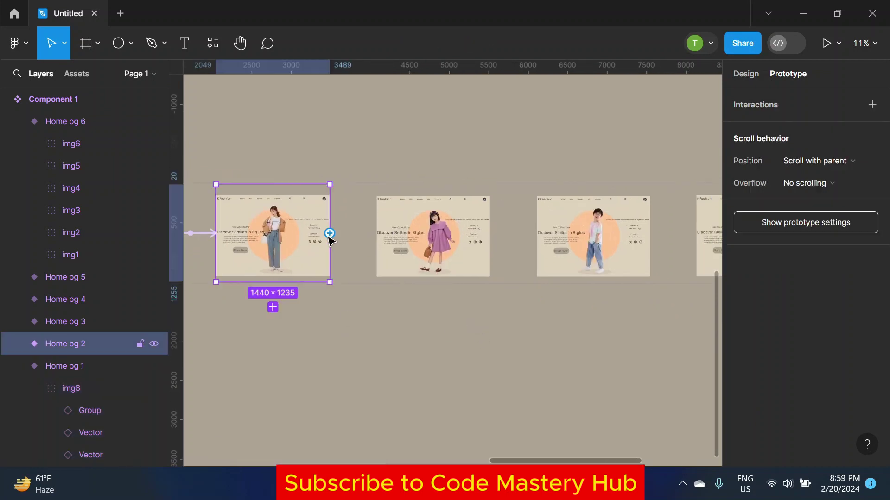
Step: Link Home pg 2 to Home pg 3 with an After delay trigger
{"action": "left_click_drag", "start_coordinate": [329, 234], "coordinate": [383, 238]}
{"action": "left_click", "coordinate": [348, 272]}
{"action": "left_click", "coordinate": [350, 367]}
{"action": "type", "text": "2"}
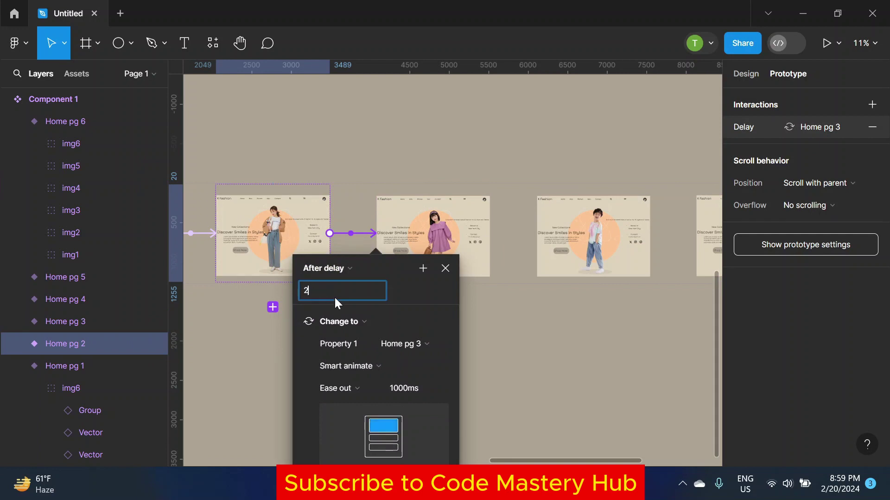
{"action": "type", "text": "000"}
{"action": "left_click", "coordinate": [534, 360]}
Step: Link Home pg 3 to Home pg 4 with an After delay trigger of 2000 ms
{"action": "scroll", "coordinate": [453, 269], "scroll_direction": "right", "scroll_amount": 3}
{"action": "left_click", "coordinate": [254, 199]}
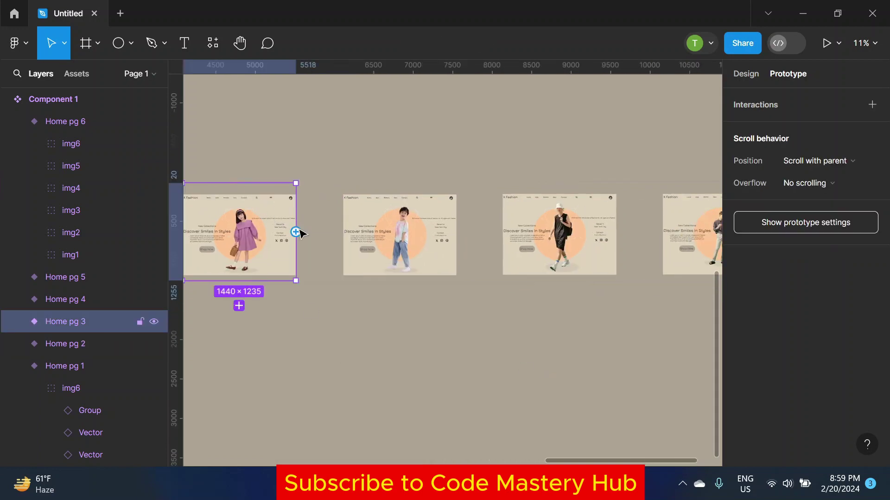
{"action": "left_click_drag", "start_coordinate": [295, 232], "coordinate": [366, 237]}
{"action": "left_click", "coordinate": [288, 266]}
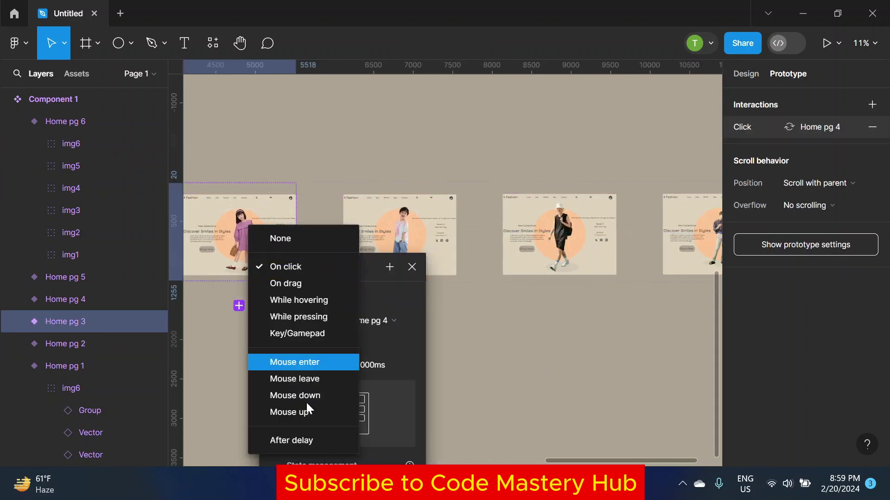
{"action": "left_click", "coordinate": [314, 441]}
{"action": "left_click", "coordinate": [315, 287]}
{"action": "type", "text": "2000"}
{"action": "key", "text": "Return"}
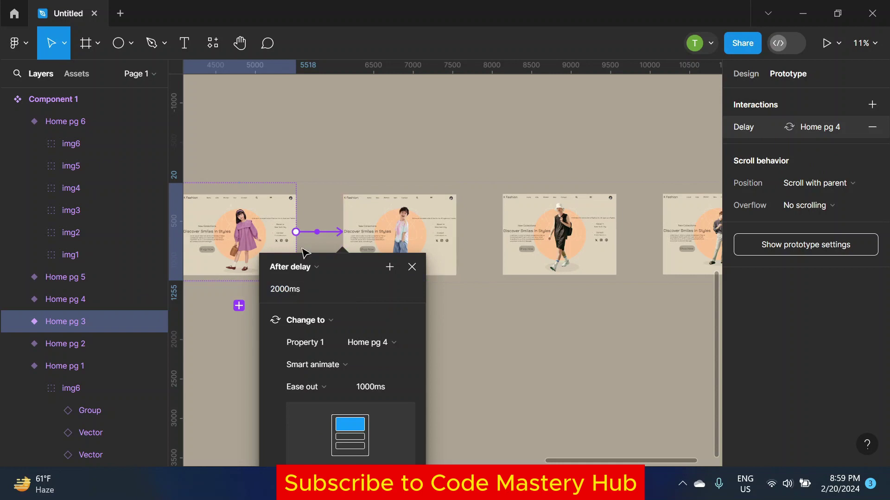
{"action": "left_click", "coordinate": [413, 341]}
Step: Link Home pg 4 to Home pg 5 with an After delay trigger of 1000 ms
{"action": "scroll", "coordinate": [412, 342], "scroll_direction": "right", "scroll_amount": 2}
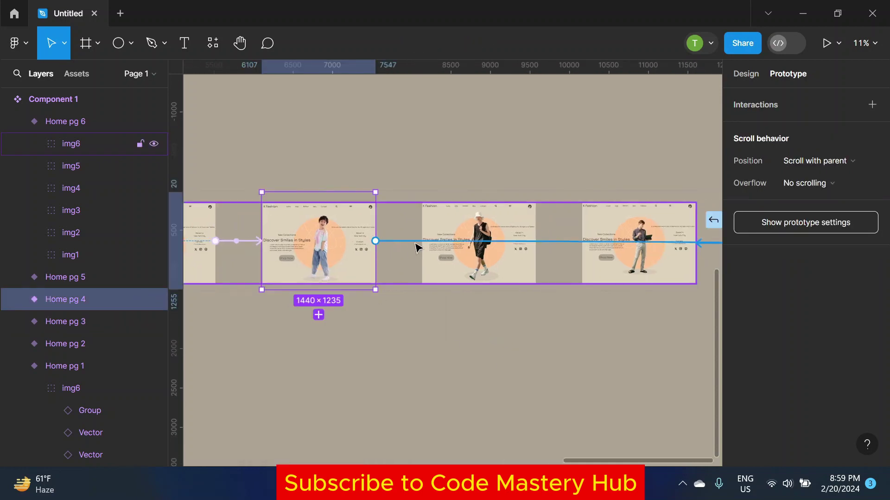
{"action": "left_click_drag", "start_coordinate": [375, 241], "coordinate": [468, 244]}
{"action": "left_click", "coordinate": [370, 276]}
{"action": "left_click", "coordinate": [409, 420]}
{"action": "type", "text": "1000"}
{"action": "type", "text": "2000"}
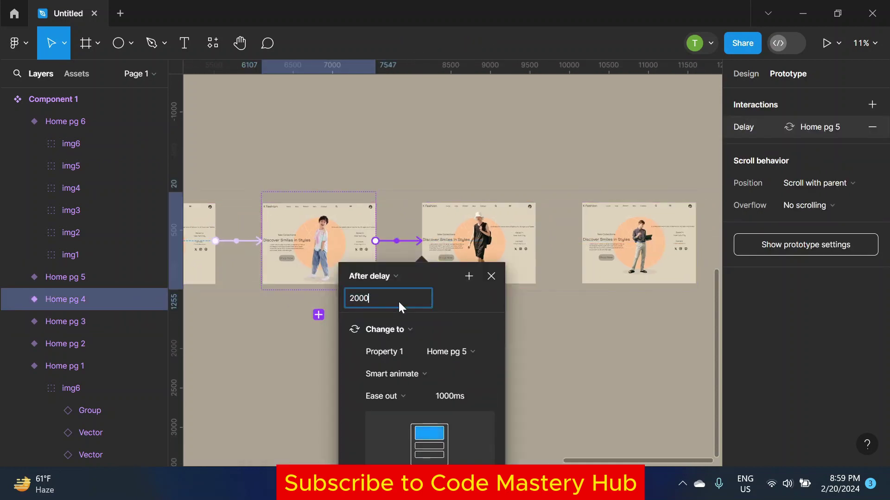
{"action": "key", "text": "Return"}
{"action": "left_click", "coordinate": [564, 352]}
Step: Link Home pg 5 to Home pg 6 with an After delay trigger of 2000 ms
{"action": "left_click", "coordinate": [425, 228]}
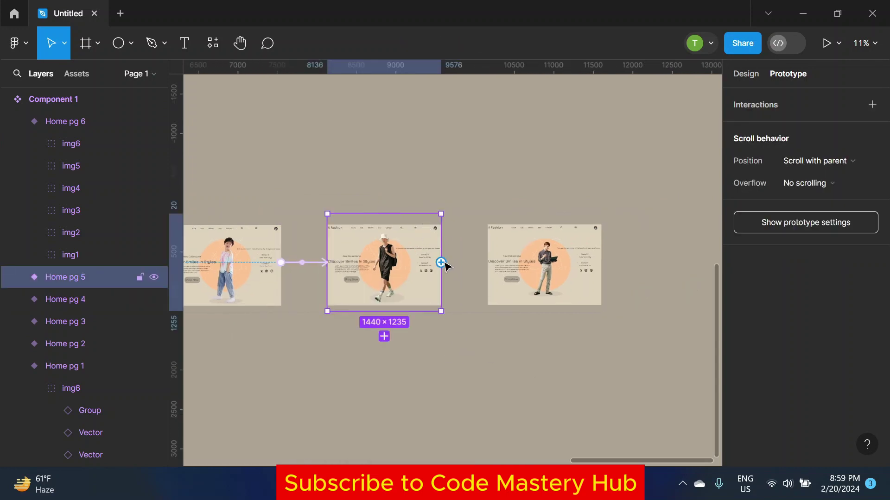
{"action": "left_click_drag", "start_coordinate": [440, 262], "coordinate": [615, 240]}
{"action": "left_click", "coordinate": [435, 298]}
{"action": "left_click", "coordinate": [447, 463]}
{"action": "left_click", "coordinate": [452, 321]}
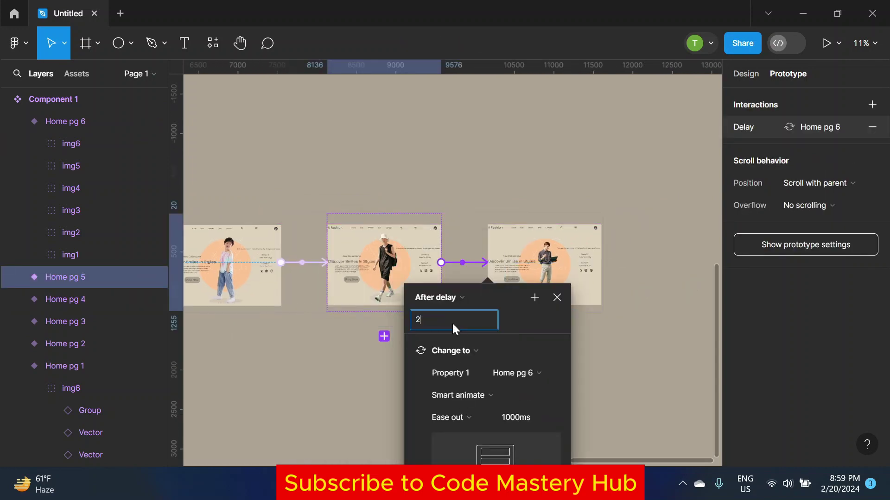
{"action": "type", "text": "2000"}
{"action": "key", "text": "Return"}
{"action": "left_click", "coordinate": [402, 383]}
Step: Loop Home pg 6 back to Home pg 1 after a 2000 ms delay, then select Component 1
{"action": "scroll", "coordinate": [401, 383], "scroll_direction": "down", "scroll_amount": 2}
{"action": "scroll", "coordinate": [401, 383], "scroll_direction": "down", "scroll_amount": 2}
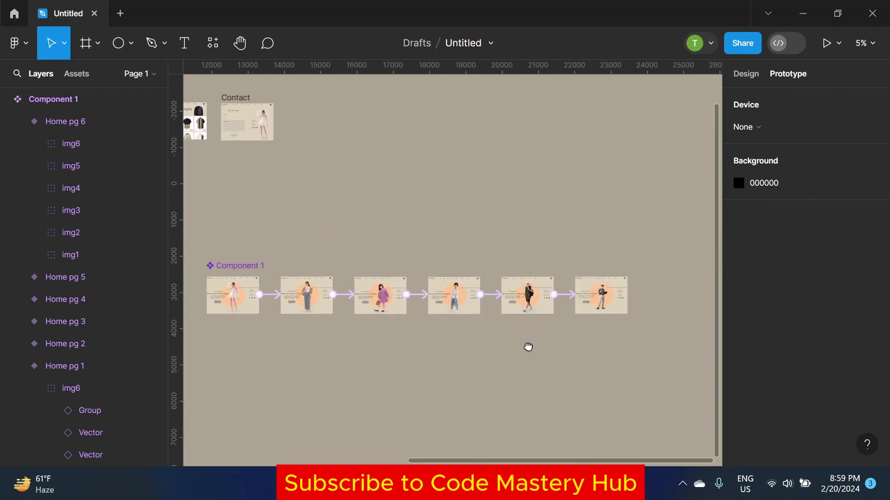
{"action": "left_click", "coordinate": [639, 301]}
{"action": "left_click_drag", "start_coordinate": [644, 302], "coordinate": [272, 314]}
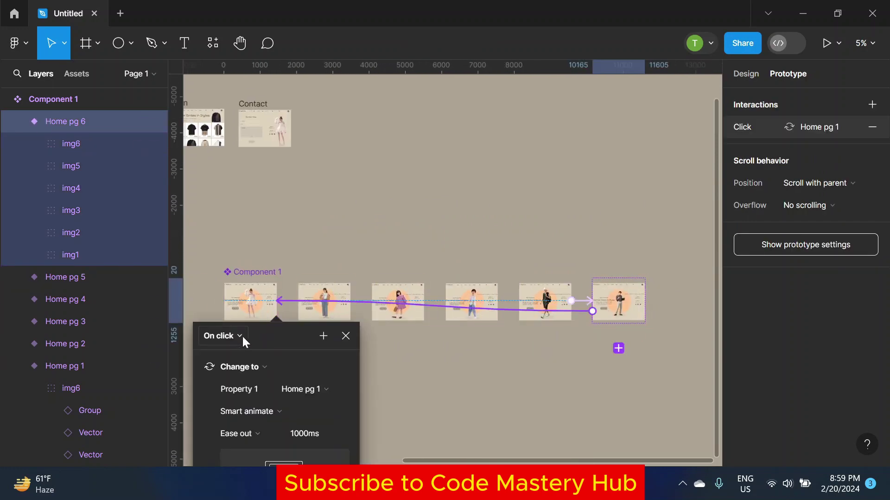
{"action": "left_click", "coordinate": [241, 335]}
{"action": "left_click", "coordinate": [233, 447]}
{"action": "left_click", "coordinate": [242, 354]}
{"action": "type", "text": "2000"}
{"action": "key", "text": "Return"}
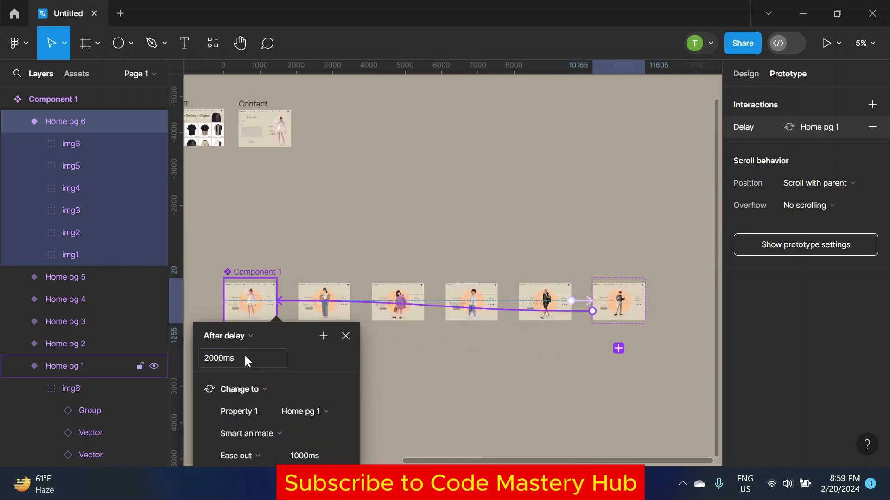
{"action": "left_click", "coordinate": [403, 372]}
{"action": "scroll", "coordinate": [403, 371], "scroll_direction": "down", "scroll_amount": 2}
{"action": "left_click", "coordinate": [743, 74]}
{"action": "scroll", "coordinate": [490, 239], "scroll_direction": "down", "scroll_amount": 2}
Step: Move Component 1 left and add a new 1440×1024 Desktop frame
{"action": "left_click_drag", "start_coordinate": [490, 258], "coordinate": [348, 260]}
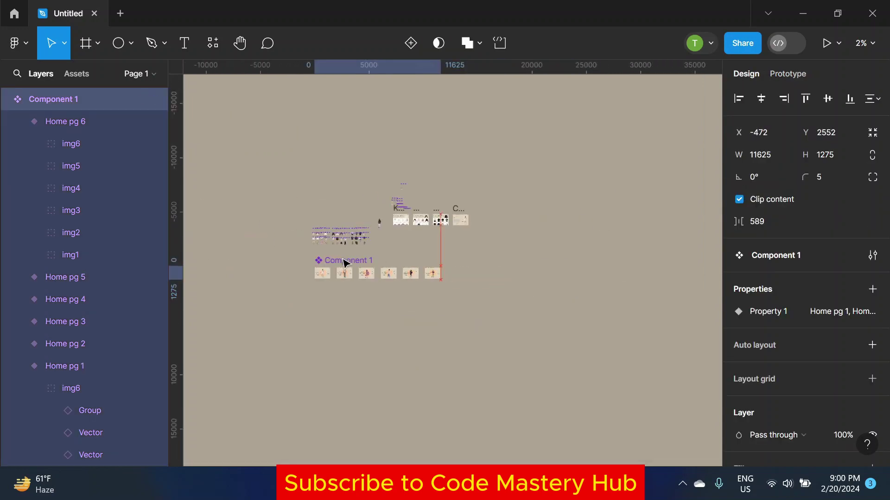
{"action": "left_click", "coordinate": [464, 257]}
{"action": "left_click", "coordinate": [77, 74]}
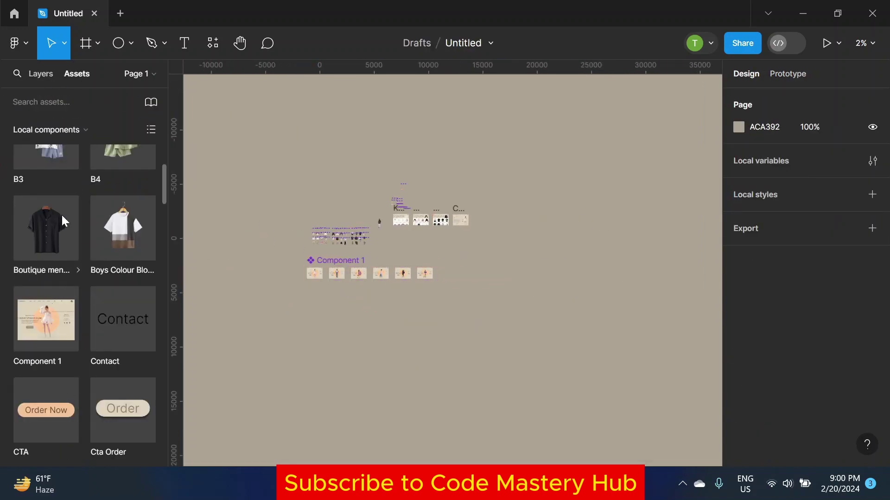
{"action": "left_click", "coordinate": [41, 74]}
{"action": "left_click", "coordinate": [97, 43]}
{"action": "left_click", "coordinate": [86, 75]}
{"action": "left_click", "coordinate": [778, 254]}
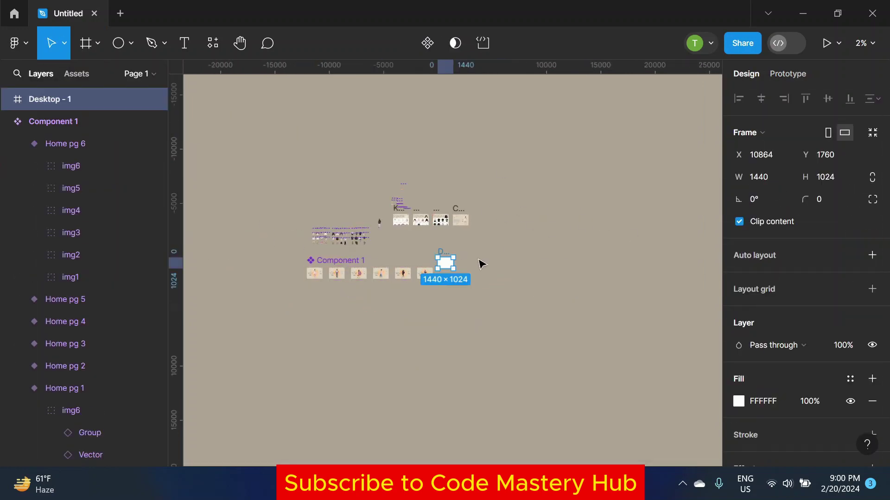
{"action": "scroll", "coordinate": [482, 264], "scroll_direction": "up", "scroll_amount": 2}
{"action": "mouse_move", "coordinate": [422, 276]}
{"action": "left_mouse_down"}
{"action": "mouse_move", "coordinate": [352, 128]}
{"action": "mouse_move", "coordinate": [348, 198]}
{"action": "left_mouse_up"}
Step: Shift the Kids, Women, Men and Contact frames aside and place the new frame beside Kids
{"action": "scroll", "coordinate": [347, 198], "scroll_direction": "up", "scroll_amount": 2}
{"action": "left_click", "coordinate": [347, 196]}
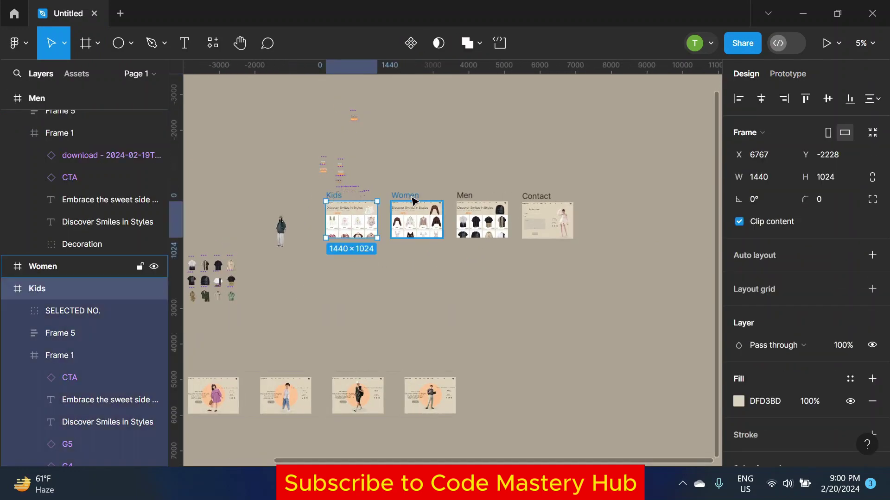
{"action": "left_click", "coordinate": [414, 200], "text": "shift"}
{"action": "left_click", "coordinate": [482, 218], "text": "shift"}
{"action": "left_click", "coordinate": [547, 218], "text": "shift"}
{"action": "left_click_drag", "start_coordinate": [492, 219], "coordinate": [631, 262]}
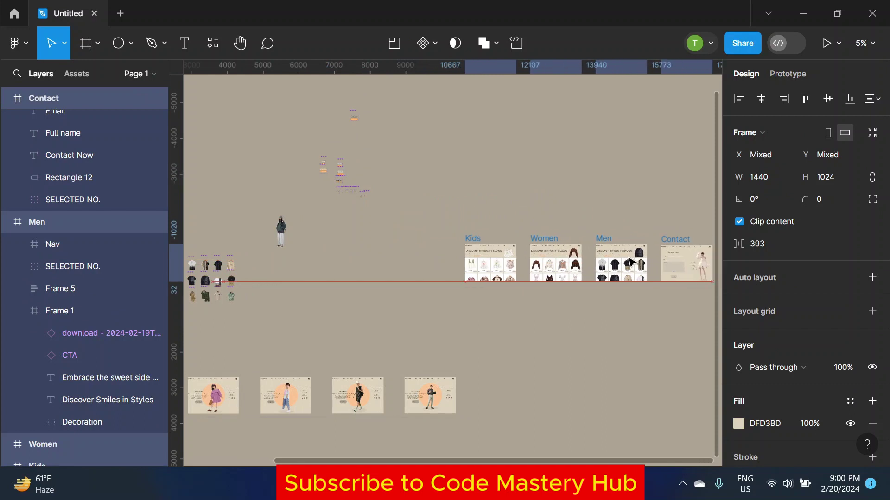
{"action": "key", "text": "Escape"}
{"action": "scroll", "coordinate": [357, 122], "scroll_direction": "up", "scroll_amount": 2}
{"action": "mouse_move", "coordinate": [352, 93]}
{"action": "left_mouse_down"}
{"action": "mouse_move", "coordinate": [407, 298]}
{"action": "mouse_move", "coordinate": [425, 308]}
{"action": "left_mouse_up"}
{"action": "scroll", "coordinate": [413, 285], "scroll_direction": "up", "scroll_amount": 2}
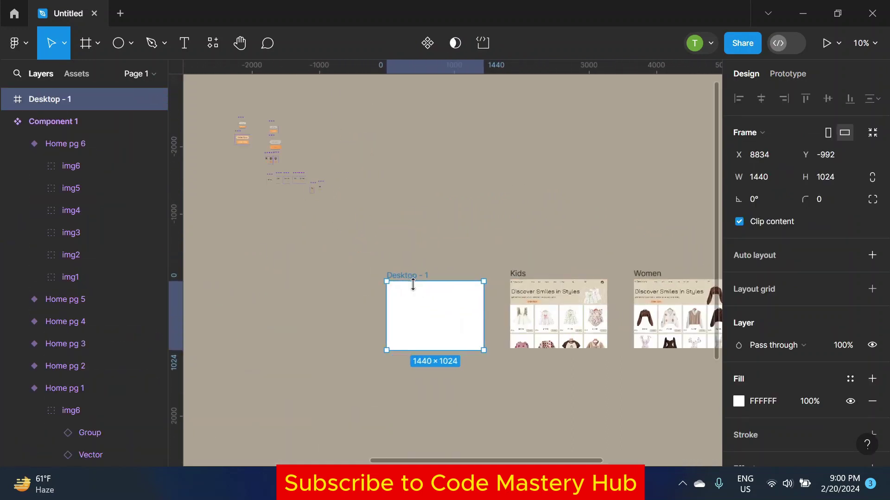
{"action": "scroll", "coordinate": [413, 284], "scroll_direction": "up", "scroll_amount": 1}
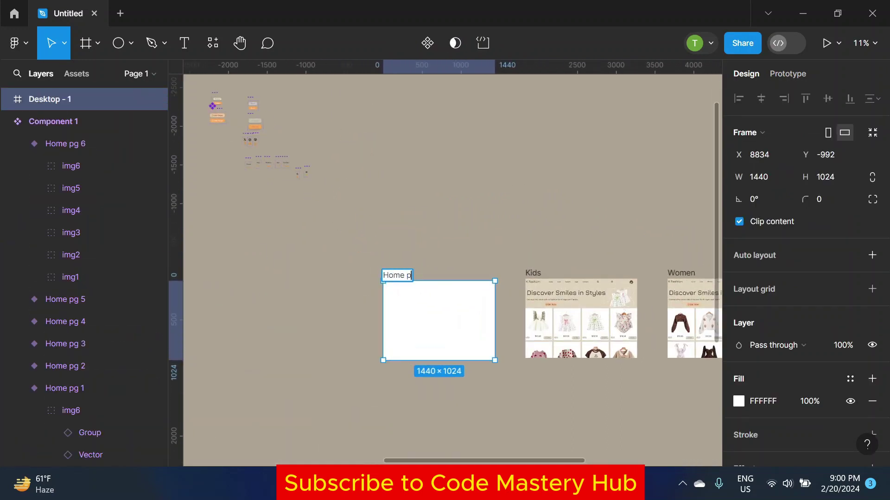
Step: Give the new frame a beige fill and place a Component 1 instance at its corner
{"action": "left_click", "coordinate": [738, 401]}
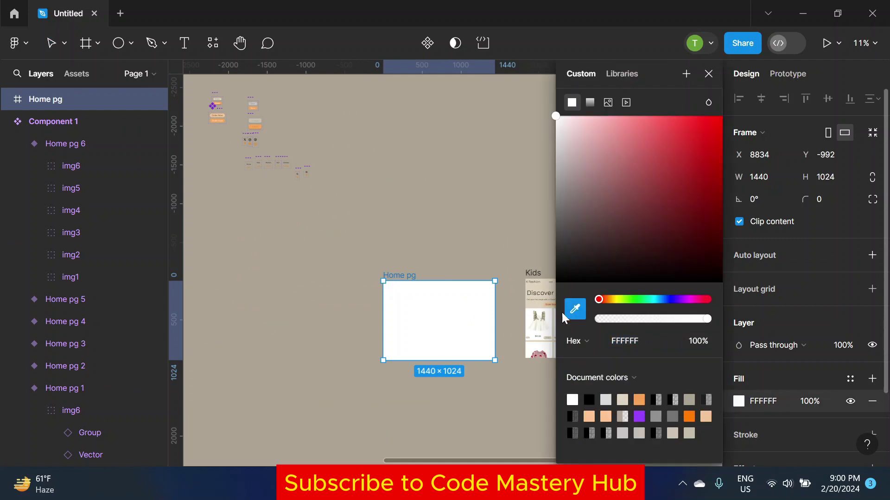
{"action": "left_click", "coordinate": [574, 309]}
{"action": "left_click", "coordinate": [542, 298]}
{"action": "left_click", "coordinate": [466, 244]}
{"action": "left_click", "coordinate": [73, 75]}
{"action": "left_click", "coordinate": [46, 320]}
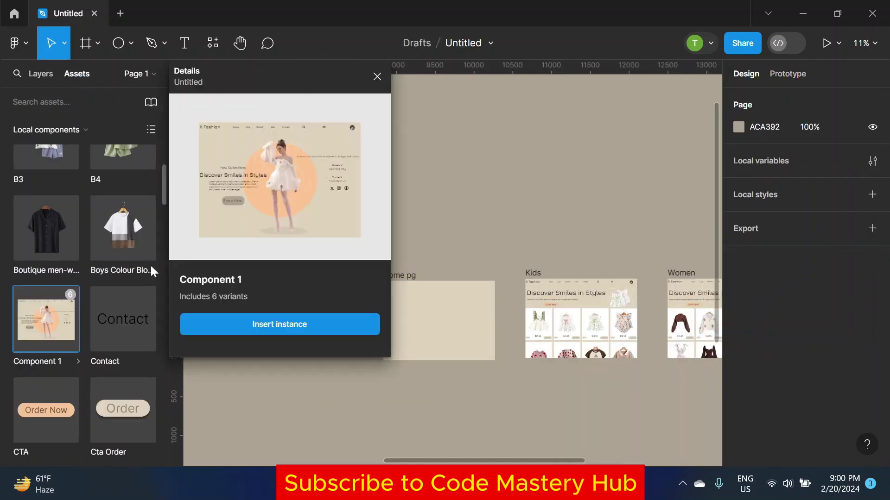
{"action": "left_click", "coordinate": [280, 325]}
{"action": "scroll", "coordinate": [438, 319], "scroll_direction": "up", "scroll_amount": 3}
{"action": "scroll", "coordinate": [437, 320], "scroll_direction": "up", "scroll_amount": 2}
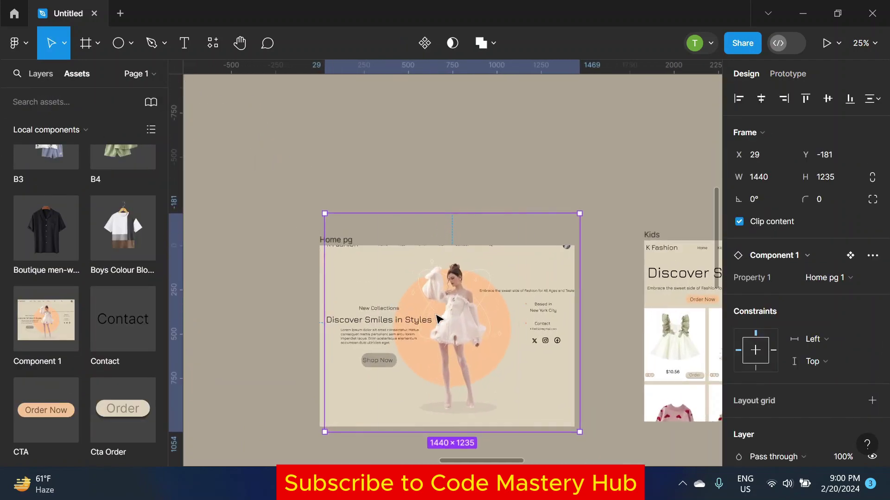
{"action": "left_click_drag", "start_coordinate": [438, 319], "coordinate": [433, 326]}
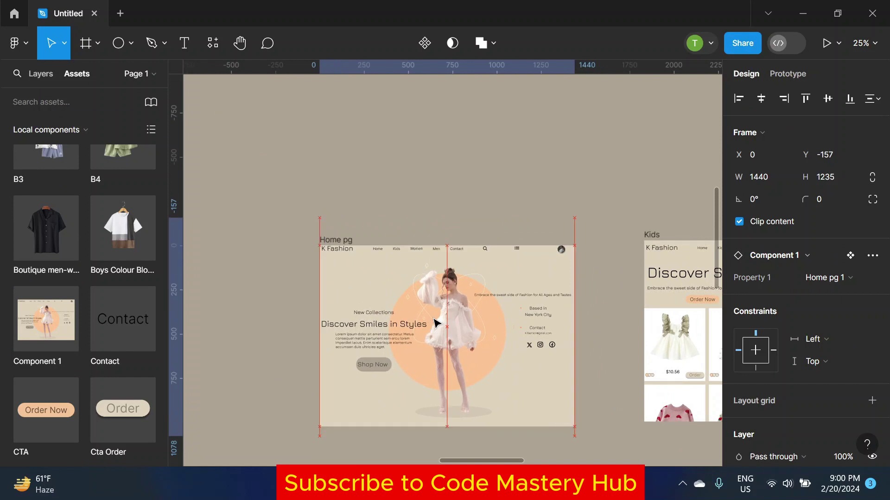
{"action": "left_click", "coordinate": [406, 195]}
{"action": "scroll", "coordinate": [406, 195], "scroll_direction": "down", "scroll_amount": 2}
Step: Set the prototype background to ACA392 and start the presentation
{"action": "left_click", "coordinate": [791, 74]}
{"action": "left_click", "coordinate": [740, 185]}
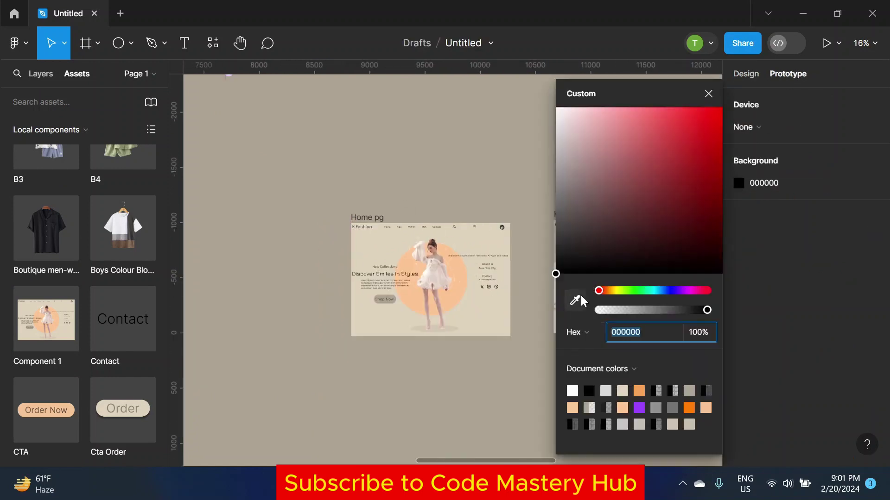
{"action": "type", "text": "ACA392"}
{"action": "left_click", "coordinate": [709, 92]}
{"action": "left_click", "coordinate": [826, 43]}
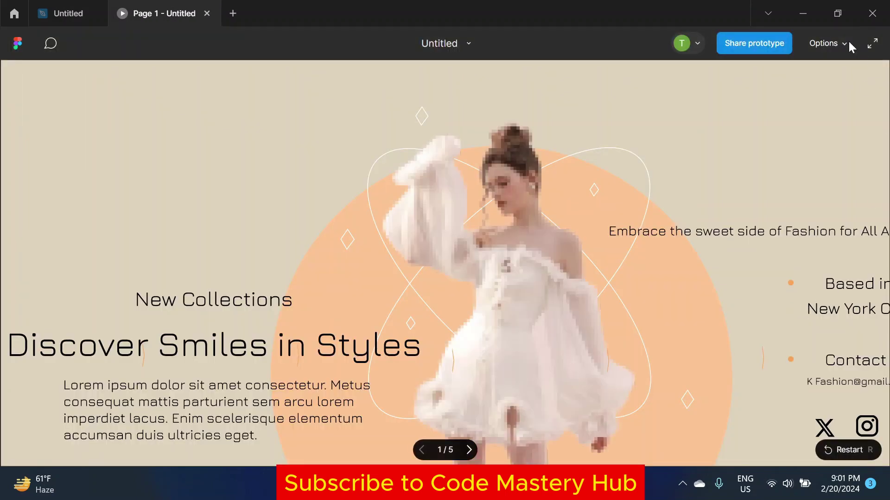
Step: Fit the presentation to the screen and scroll through the current page
{"action": "left_click", "coordinate": [845, 43]}
{"action": "left_click", "coordinate": [822, 126]}
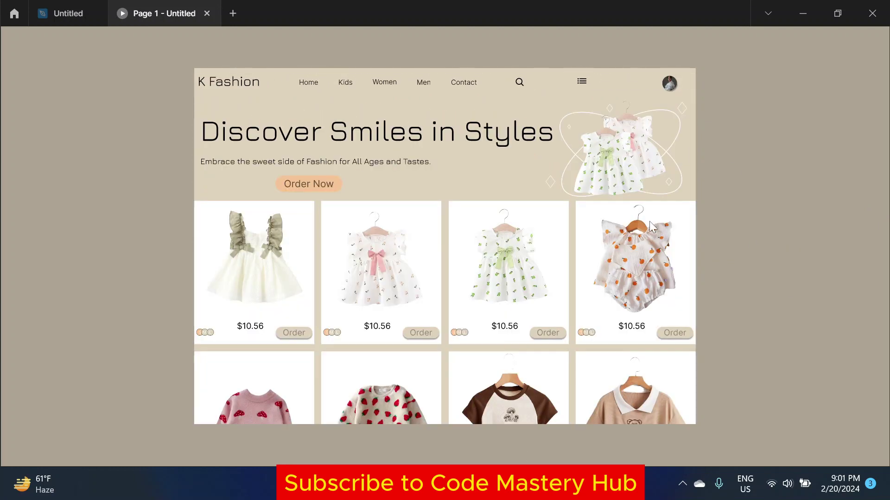
{"action": "scroll", "coordinate": [649, 221], "scroll_direction": "down", "scroll_amount": 5}
{"action": "scroll", "coordinate": [651, 222], "scroll_direction": "down", "scroll_amount": 1}
{"action": "scroll", "coordinate": [333, 292], "scroll_direction": "up", "scroll_amount": 6}
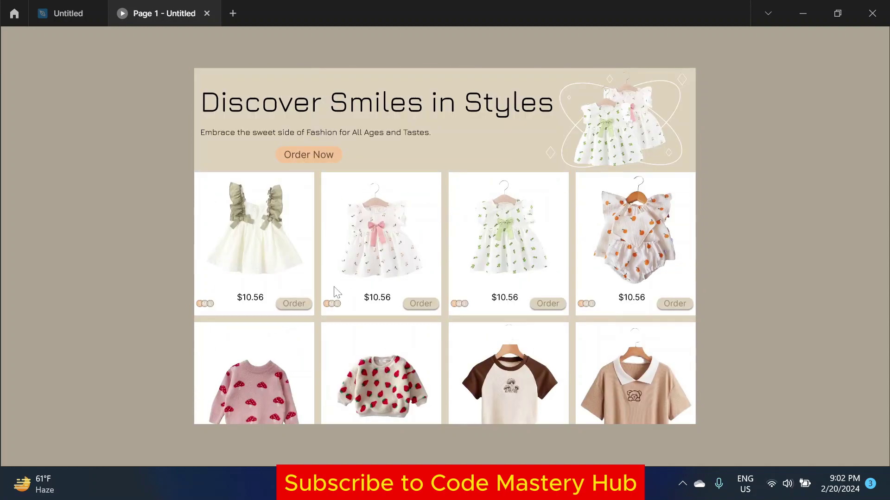
{"action": "scroll", "coordinate": [472, 323], "scroll_direction": "down", "scroll_amount": 2}
{"action": "scroll", "coordinate": [489, 194], "scroll_direction": "down", "scroll_amount": 4}
Step: Advance through the Women, Men and Contact pages, then close the presentation
{"action": "key", "text": "Right"}
{"action": "scroll", "coordinate": [489, 193], "scroll_direction": "down", "scroll_amount": 4}
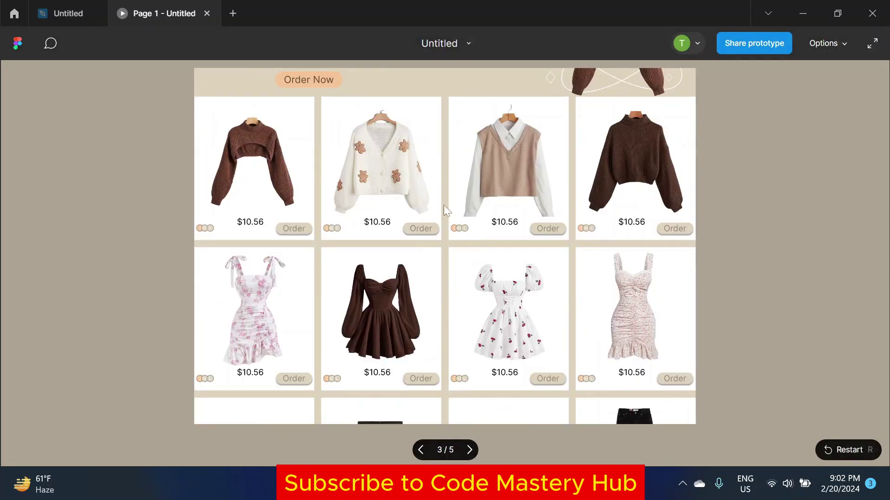
{"action": "scroll", "coordinate": [414, 234], "scroll_direction": "down", "scroll_amount": 4}
{"action": "scroll", "coordinate": [568, 396], "scroll_direction": "down", "scroll_amount": 1}
{"action": "key", "text": "Right"}
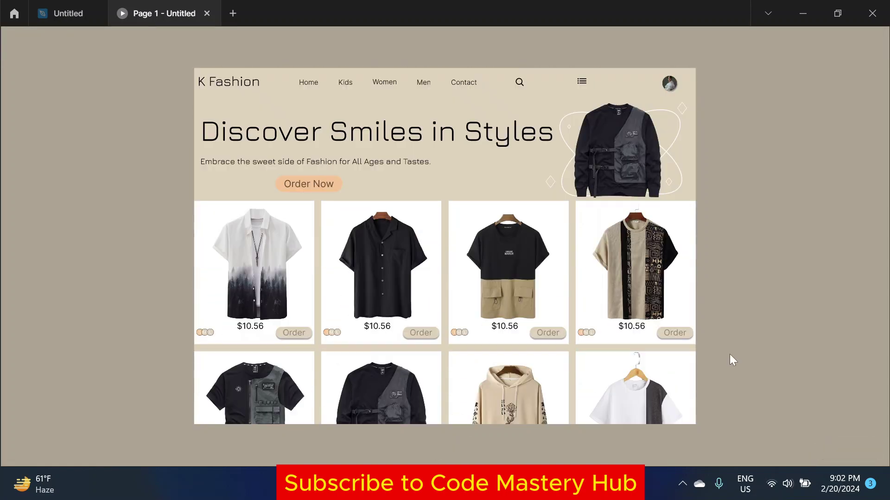
{"action": "key", "text": "Right"}
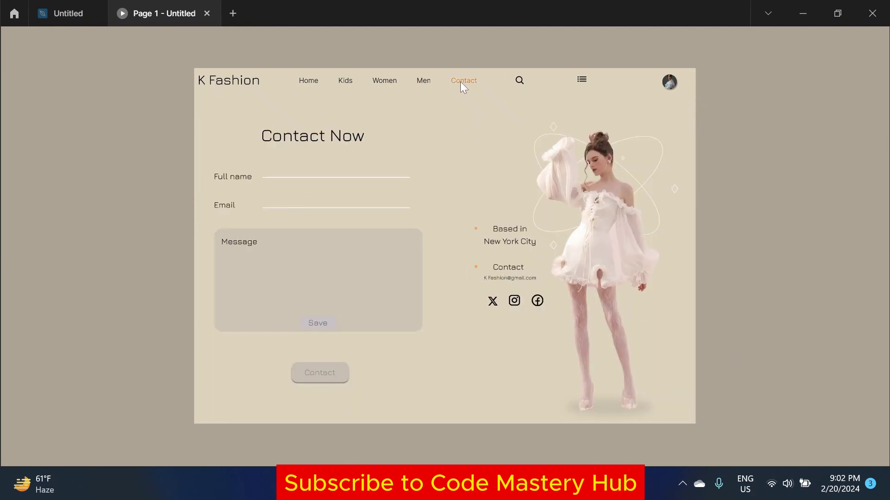
{"action": "key", "text": "ctrl+w"}
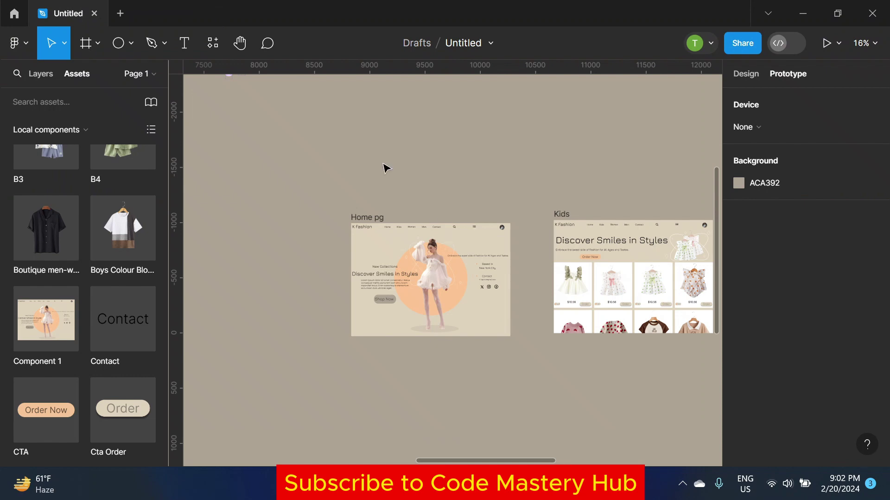
Step: Zoom and pan around the canvas to survey the Component 1 home-page frames
{"action": "scroll", "coordinate": [479, 180], "scroll_direction": "down", "scroll_amount": 2}
{"action": "scroll", "coordinate": [483, 258], "scroll_direction": "up", "scroll_amount": 3}
{"action": "scroll", "coordinate": [484, 275], "scroll_direction": "up", "scroll_amount": 4}
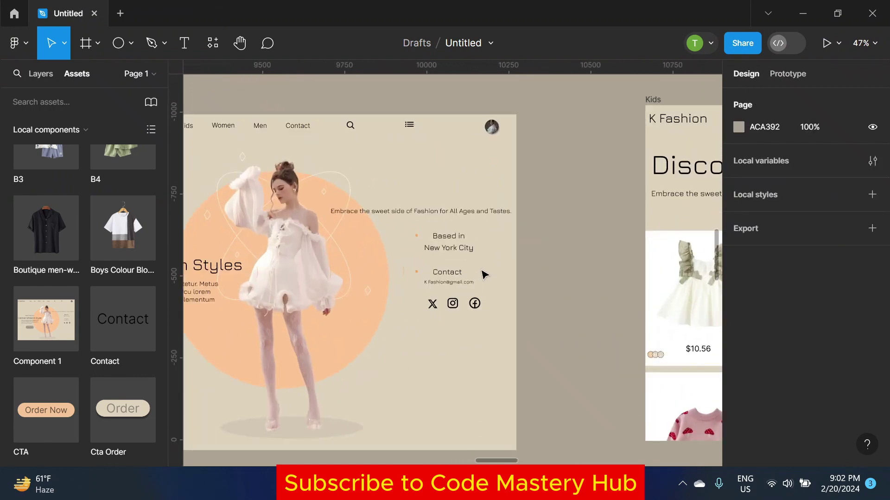
{"action": "scroll", "coordinate": [484, 275], "scroll_direction": "down", "scroll_amount": 5}
{"action": "scroll", "coordinate": [224, 353], "scroll_direction": "down", "scroll_amount": 2}
{"action": "mouse_move", "coordinate": [225, 354]}
{"action": "left_mouse_down"}
{"action": "mouse_move", "coordinate": [481, 332]}
{"action": "mouse_move", "coordinate": [350, 309]}
{"action": "left_mouse_up"}
{"action": "scroll", "coordinate": [357, 309], "scroll_direction": "up", "scroll_amount": 3}
{"action": "scroll", "coordinate": [367, 322], "scroll_direction": "up", "scroll_amount": 3}
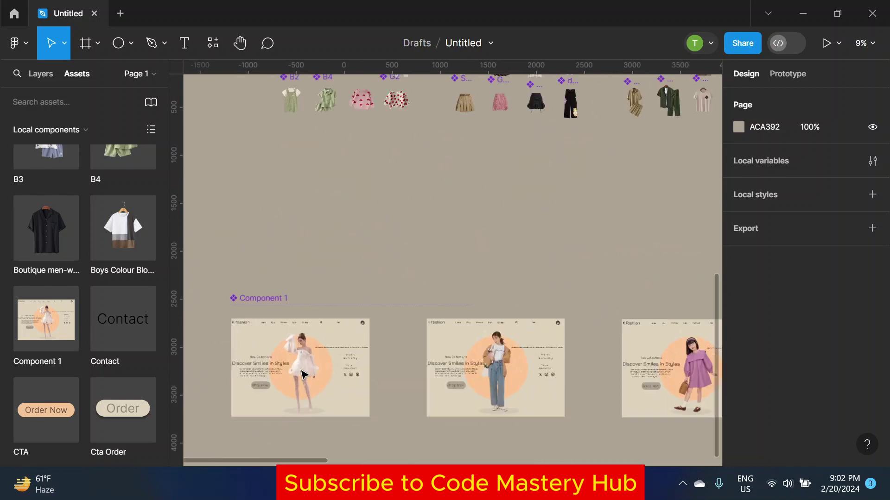
{"action": "scroll", "coordinate": [378, 341], "scroll_direction": "up", "scroll_amount": 3}
{"action": "scroll", "coordinate": [391, 358], "scroll_direction": "up", "scroll_amount": 3}
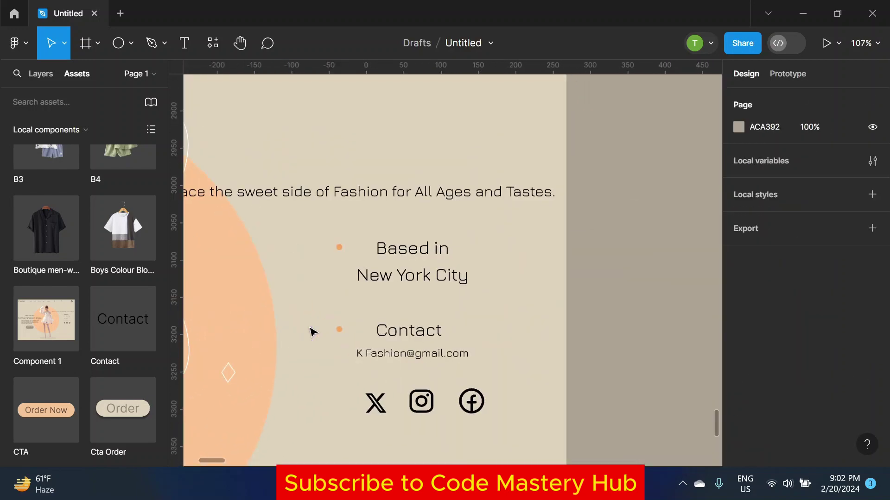
{"action": "scroll", "coordinate": [312, 331], "scroll_direction": "down", "scroll_amount": 3}
{"action": "scroll", "coordinate": [464, 311], "scroll_direction": "down", "scroll_amount": 3}
{"action": "scroll", "coordinate": [463, 312], "scroll_direction": "up", "scroll_amount": 3}
{"action": "scroll", "coordinate": [433, 341], "scroll_direction": "up", "scroll_amount": 3}
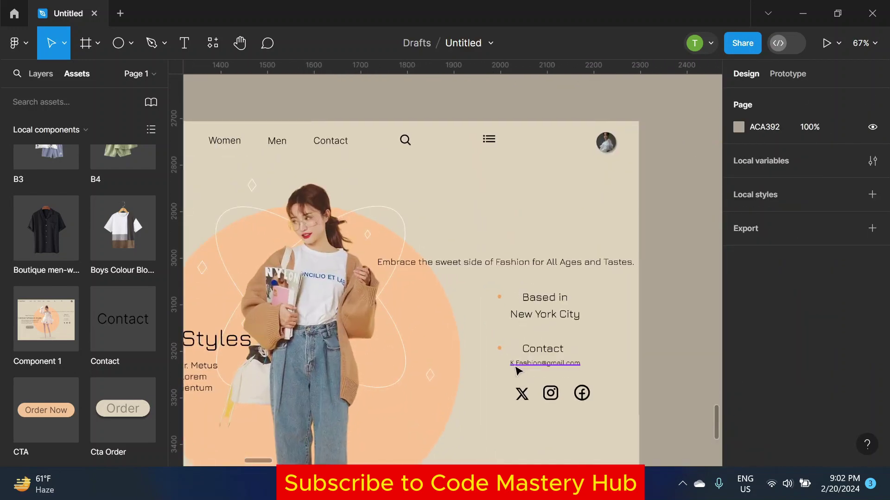
{"action": "scroll", "coordinate": [463, 347], "scroll_direction": "down", "scroll_amount": 5}
{"action": "scroll", "coordinate": [463, 373], "scroll_direction": "down", "scroll_amount": 5}
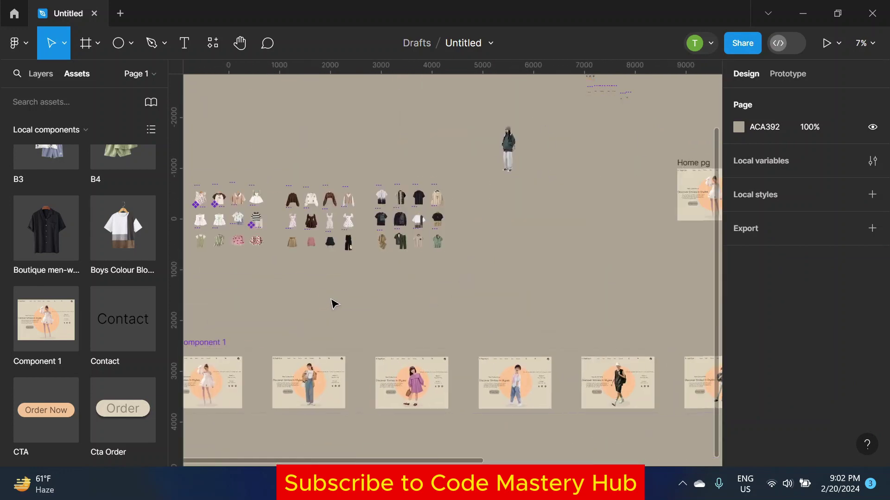
{"action": "scroll", "coordinate": [332, 301], "scroll_direction": "down", "scroll_amount": 3}
{"action": "scroll", "coordinate": [343, 318], "scroll_direction": "up", "scroll_amount": 3}
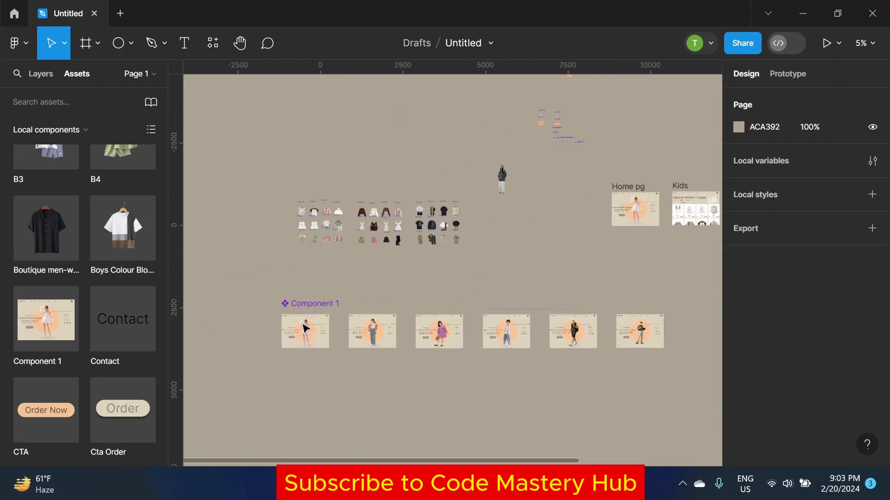
{"action": "scroll", "coordinate": [433, 281], "scroll_direction": "up", "scroll_amount": 3}
{"action": "scroll", "coordinate": [409, 350], "scroll_direction": "up", "scroll_amount": 3}
{"action": "scroll", "coordinate": [409, 349], "scroll_direction": "up", "scroll_amount": 2}
Step: Recolour Home pg 2's large background circle, Ellipse 15, to C8B49B
{"action": "left_click", "coordinate": [418, 357]}
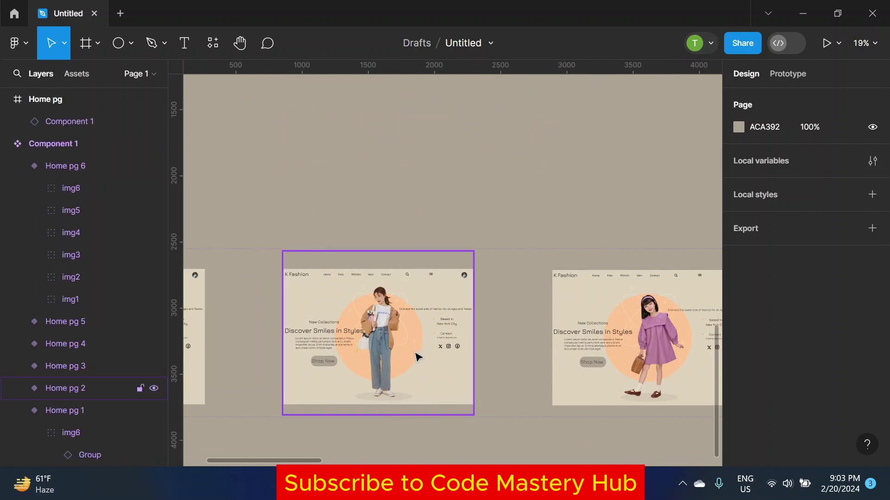
{"action": "left_click", "coordinate": [82, 424]}
{"action": "scroll", "coordinate": [91, 399], "scroll_direction": "down", "scroll_amount": 3}
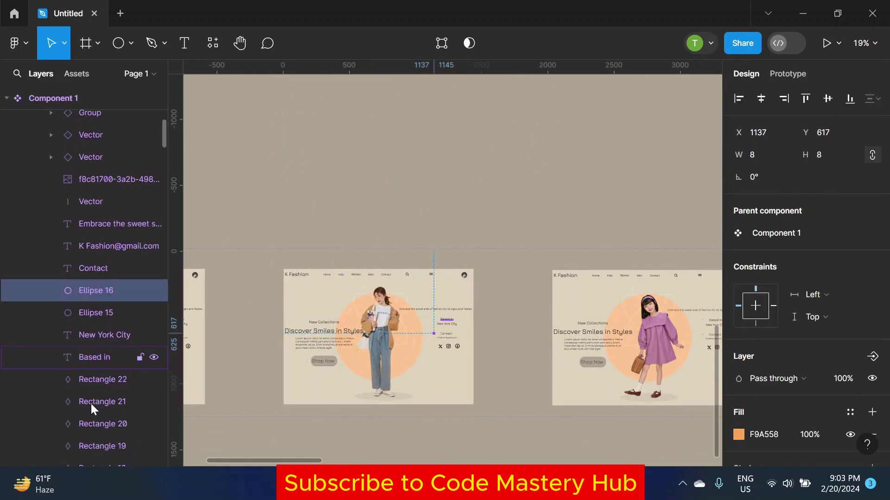
{"action": "scroll", "coordinate": [90, 402], "scroll_direction": "down", "scroll_amount": 3}
{"action": "scroll", "coordinate": [90, 404], "scroll_direction": "down", "scroll_amount": 3}
{"action": "left_click", "coordinate": [88, 409]}
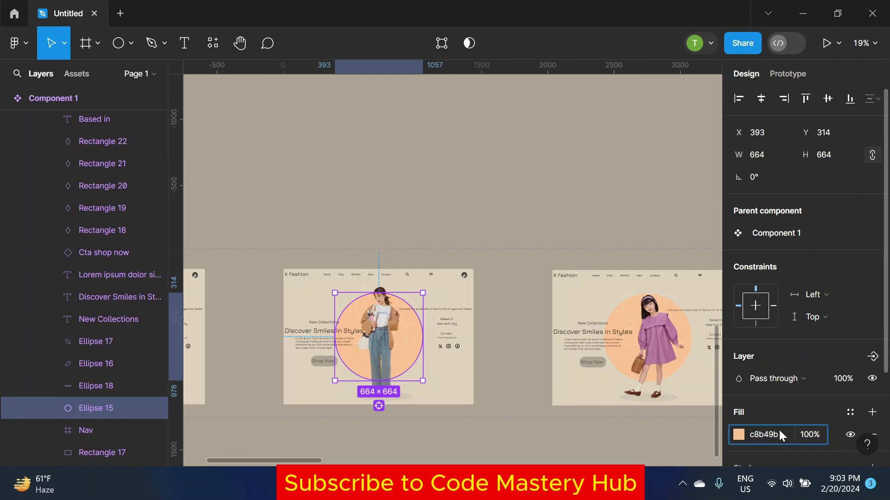
{"action": "type", "text": "b"}
{"action": "key", "text": "Return"}
Step: Try a dark brown fill on the Home pg 2 frame, then revert it to beige DFD3BD
{"action": "left_click", "coordinate": [492, 191]}
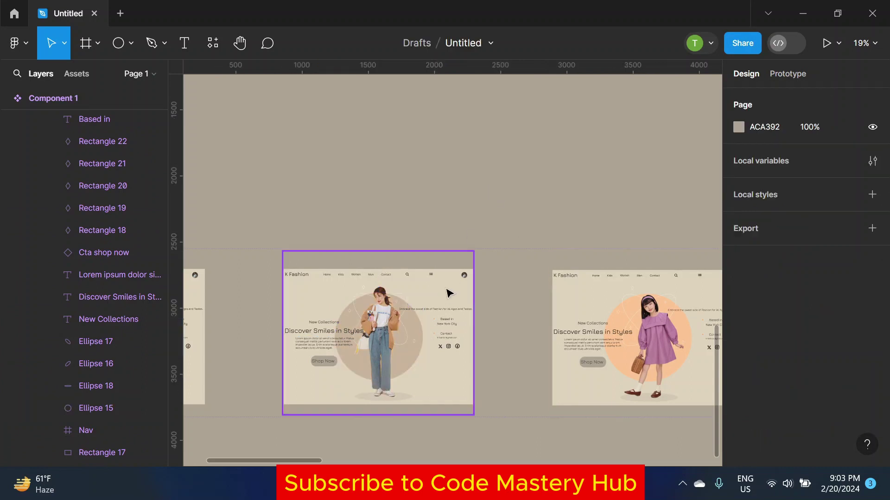
{"action": "left_click", "coordinate": [449, 294]}
{"action": "scroll", "coordinate": [759, 304], "scroll_direction": "down", "scroll_amount": 5}
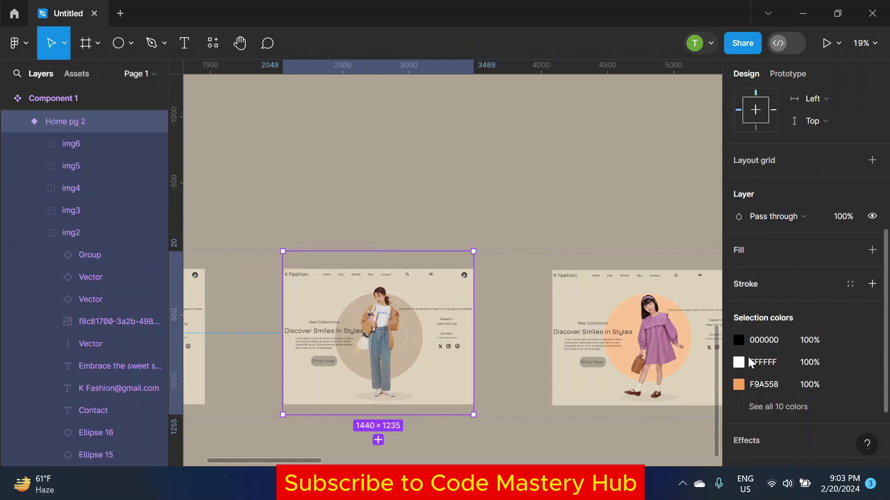
{"action": "scroll", "coordinate": [742, 391], "scroll_direction": "down", "scroll_amount": 1}
{"action": "scroll", "coordinate": [802, 346], "scroll_direction": "down", "scroll_amount": 2}
{"action": "scroll", "coordinate": [747, 423], "scroll_direction": "down", "scroll_amount": 2}
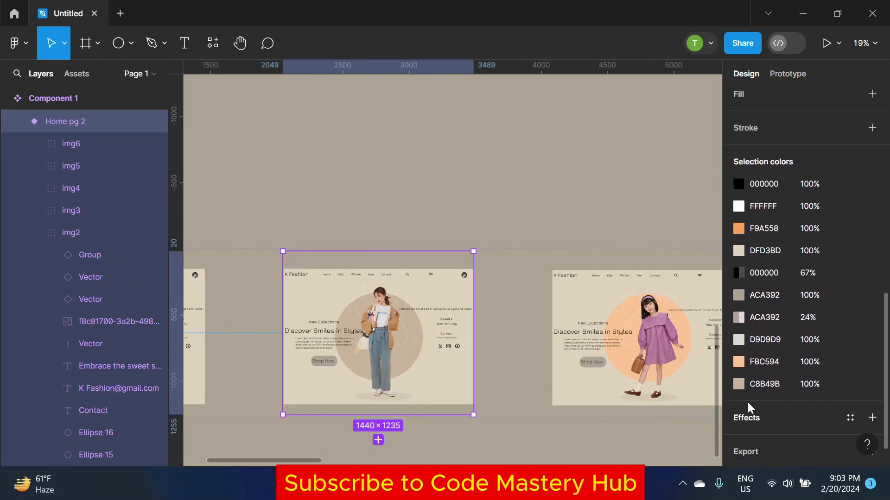
{"action": "left_click", "coordinate": [739, 251]}
{"action": "left_click", "coordinate": [658, 228]}
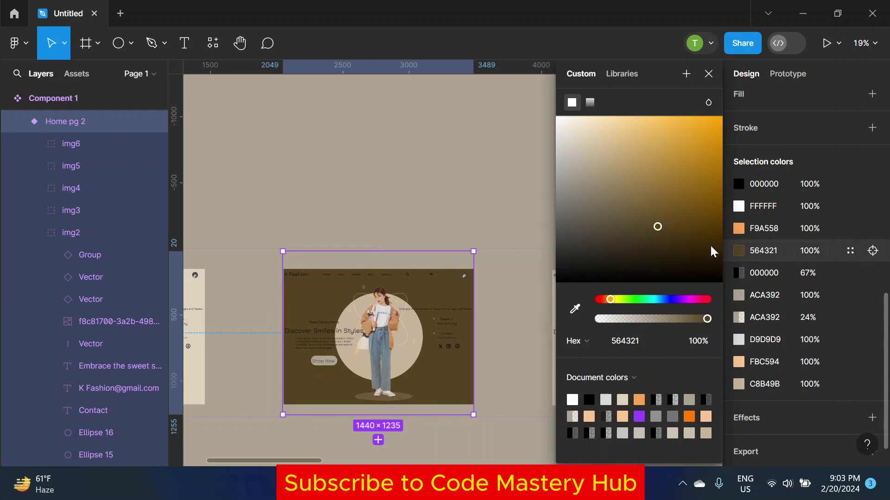
{"action": "key", "text": "ctrl+z"}
{"action": "left_click", "coordinate": [468, 177]}
Step: Select the Home pg 3 frame and browse its layers
{"action": "scroll", "coordinate": [448, 288], "scroll_direction": "right", "scroll_amount": 5}
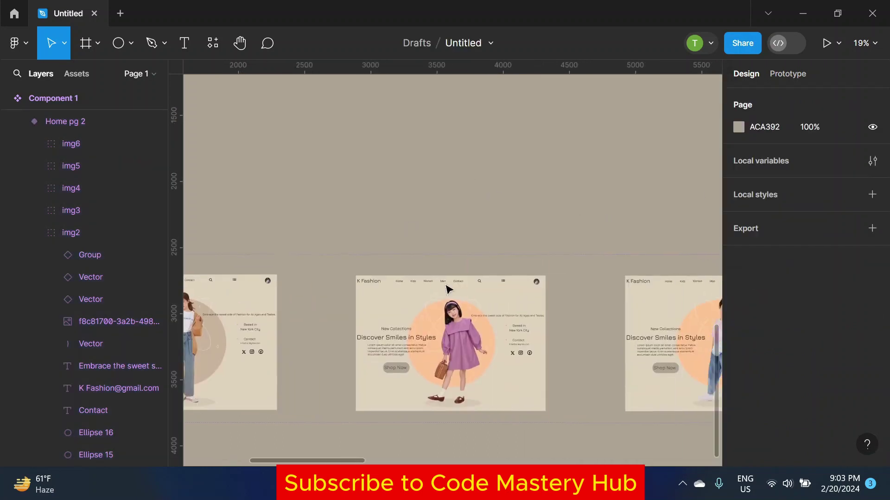
{"action": "left_click", "coordinate": [489, 344]}
{"action": "scroll", "coordinate": [54, 209], "scroll_direction": "down", "scroll_amount": 3}
{"action": "scroll", "coordinate": [55, 209], "scroll_direction": "up", "scroll_amount": 3}
{"action": "left_click", "coordinate": [14, 191]}
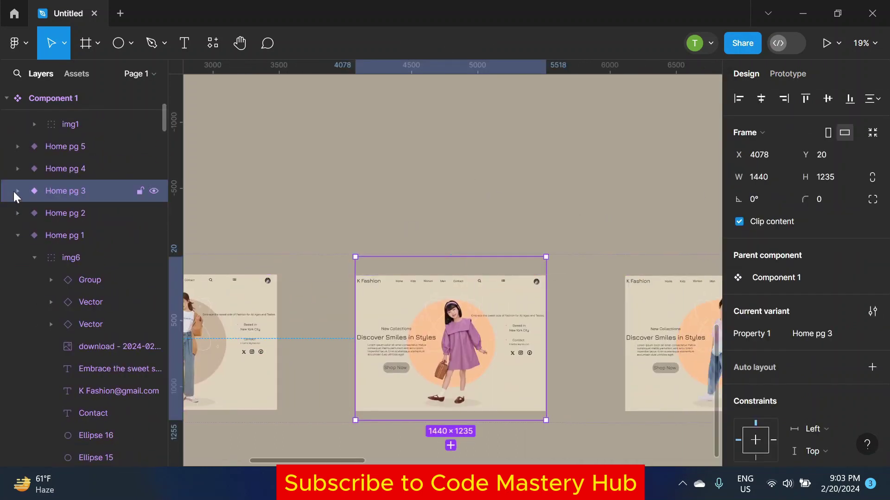
{"action": "key", "text": "alt+l"}
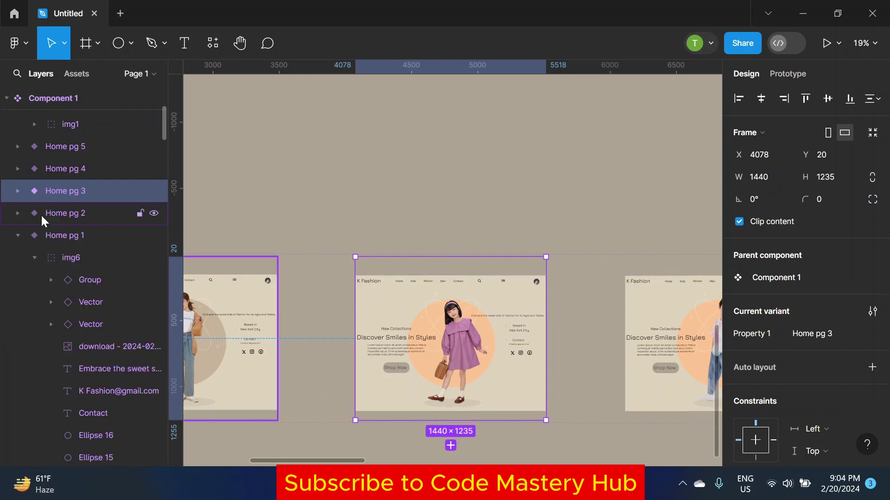
Step: Set Home pg 3's 664×664 background circle fill to CDBDBE
{"action": "left_click", "coordinate": [490, 361]}
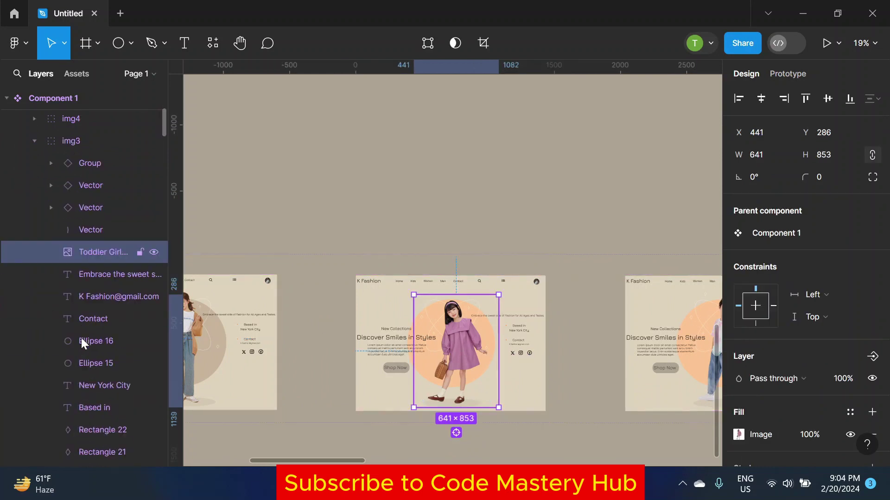
{"action": "scroll", "coordinate": [84, 321], "scroll_direction": "down", "scroll_amount": 2}
{"action": "left_click", "coordinate": [93, 294]}
{"action": "scroll", "coordinate": [92, 321], "scroll_direction": "down", "scroll_amount": 3}
{"action": "scroll", "coordinate": [92, 321], "scroll_direction": "down", "scroll_amount": 3}
{"action": "left_click", "coordinate": [85, 399]}
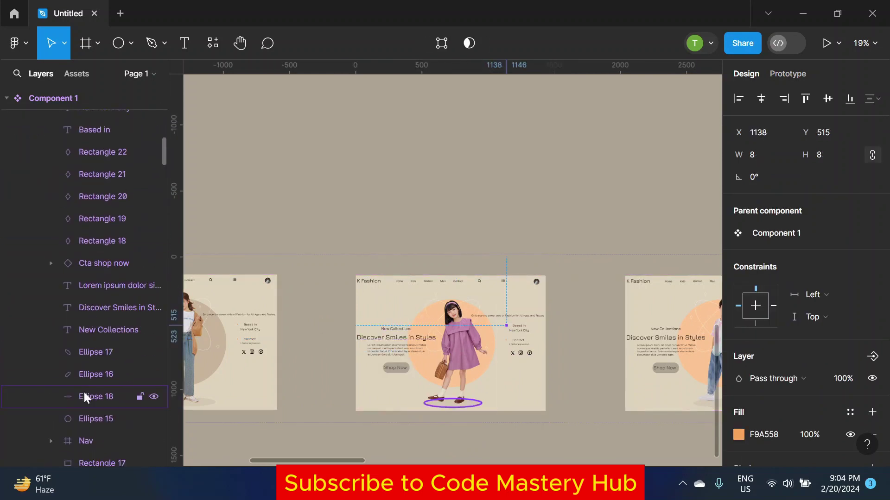
{"action": "type", "text": "cdbd"}
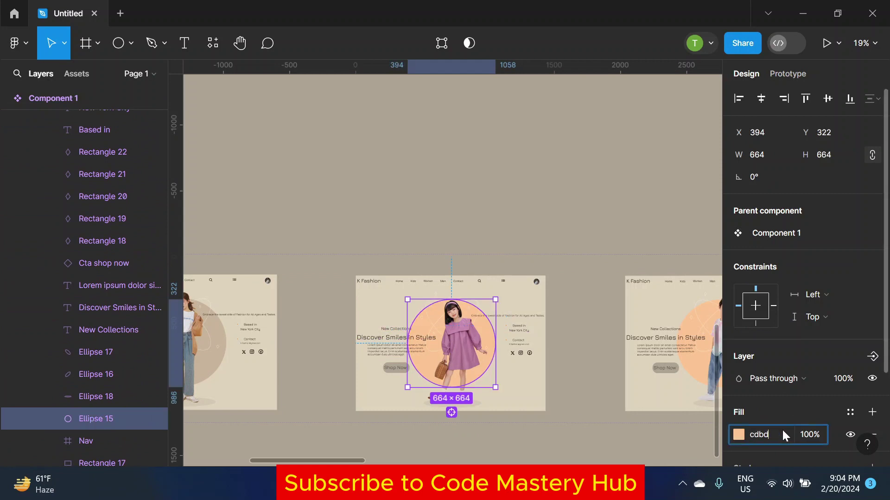
{"action": "key", "text": "Return"}
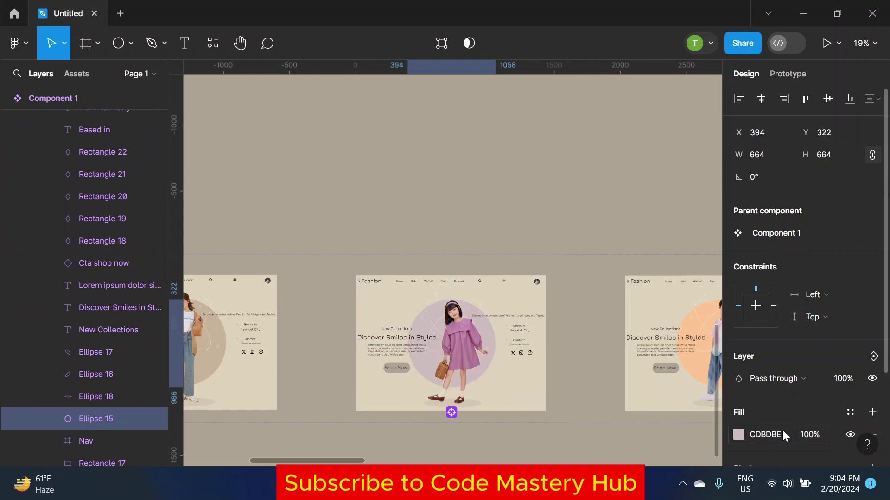
{"action": "left_click", "coordinate": [471, 209]}
Step: Enter a new hex fill for Home pg 4's large background circle
{"action": "left_click", "coordinate": [491, 333]}
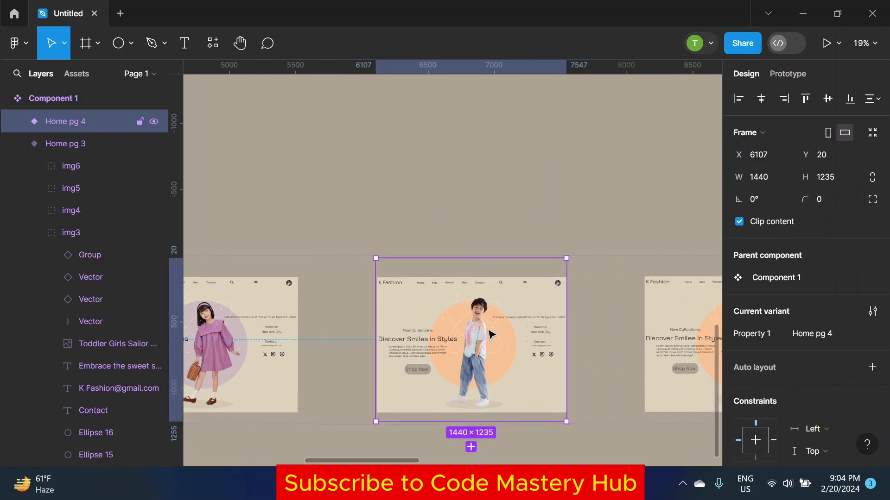
{"action": "double_click", "coordinate": [509, 335]}
{"action": "scroll", "coordinate": [106, 279], "scroll_direction": "down", "scroll_amount": 3}
{"action": "scroll", "coordinate": [95, 347], "scroll_direction": "down", "scroll_amount": 5}
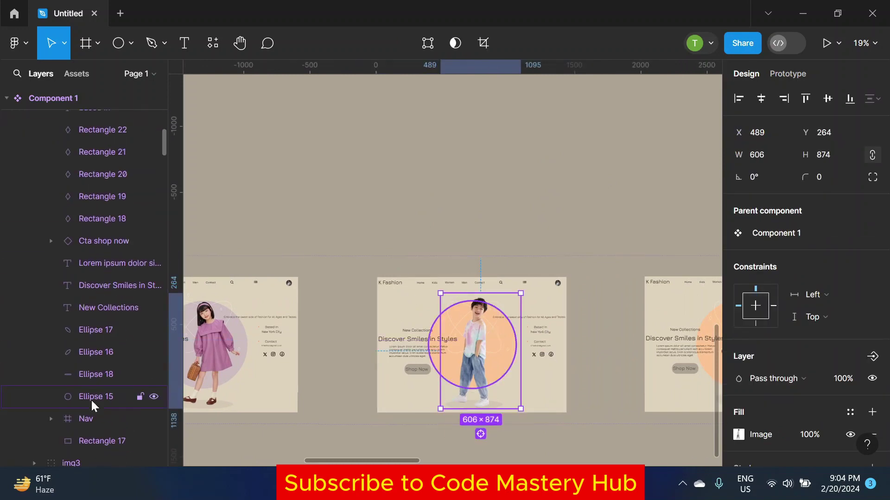
{"action": "left_click", "coordinate": [91, 397]}
{"action": "type", "text": "d2b9a6"}
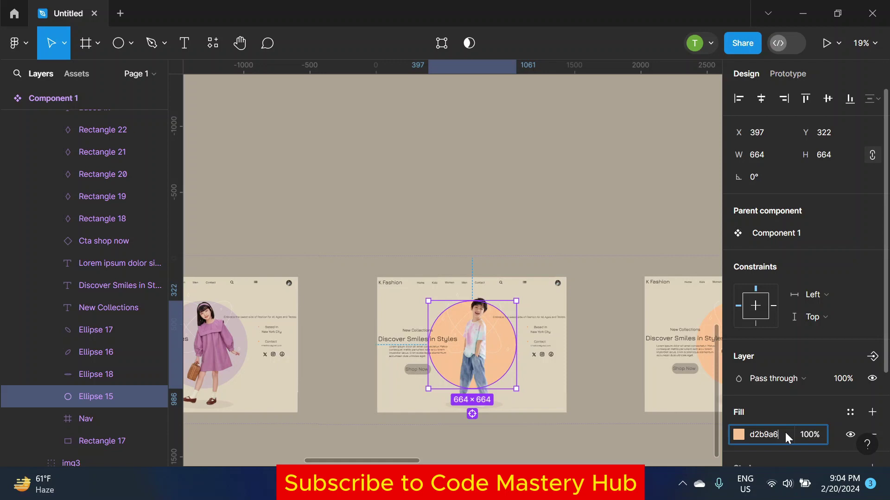
{"action": "key", "text": "Return"}
{"action": "left_click", "coordinate": [558, 122]}
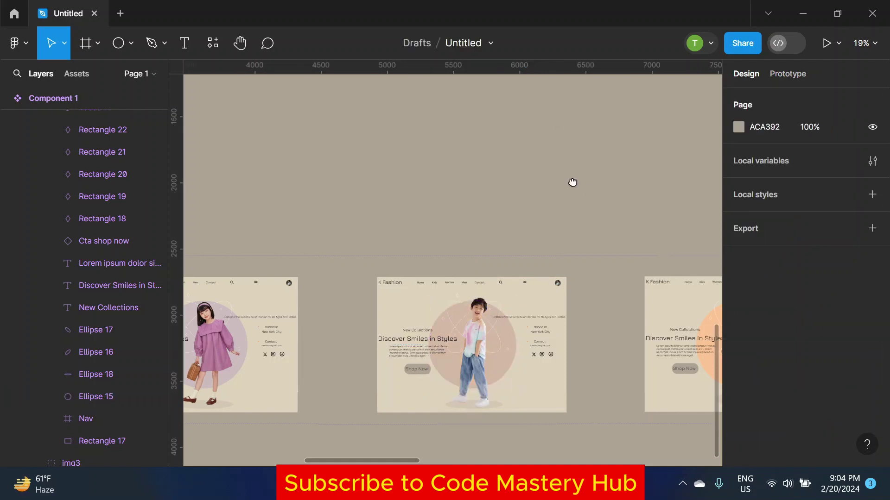
Step: Make the circle behind the boy a light blue using the colour picker
{"action": "left_click_drag", "start_coordinate": [573, 182], "coordinate": [544, 191]}
{"action": "left_click", "coordinate": [482, 382]}
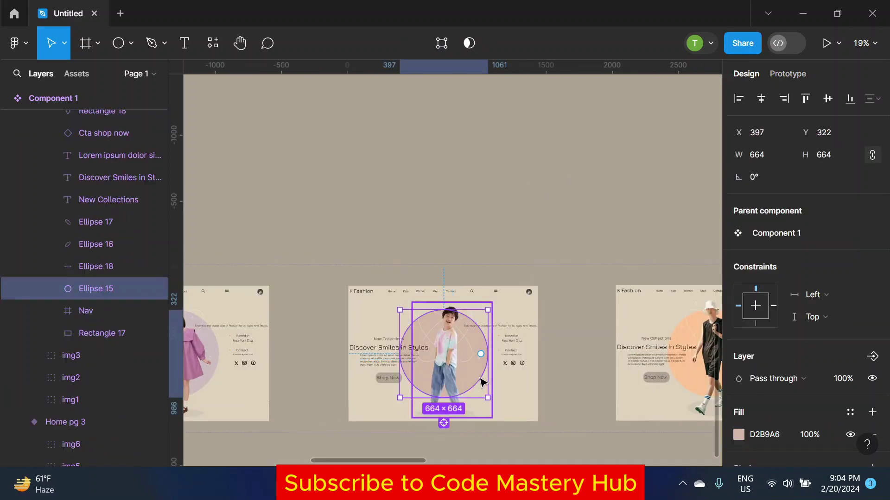
{"action": "left_click", "coordinate": [739, 435]}
{"action": "left_click", "coordinate": [664, 300]}
{"action": "left_click", "coordinate": [602, 154]}
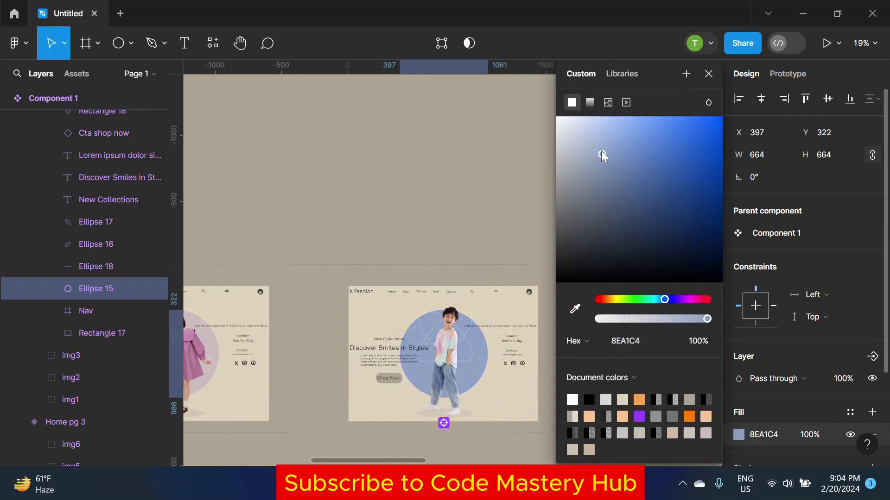
{"action": "left_click_drag", "start_coordinate": [602, 153], "coordinate": [578, 143]}
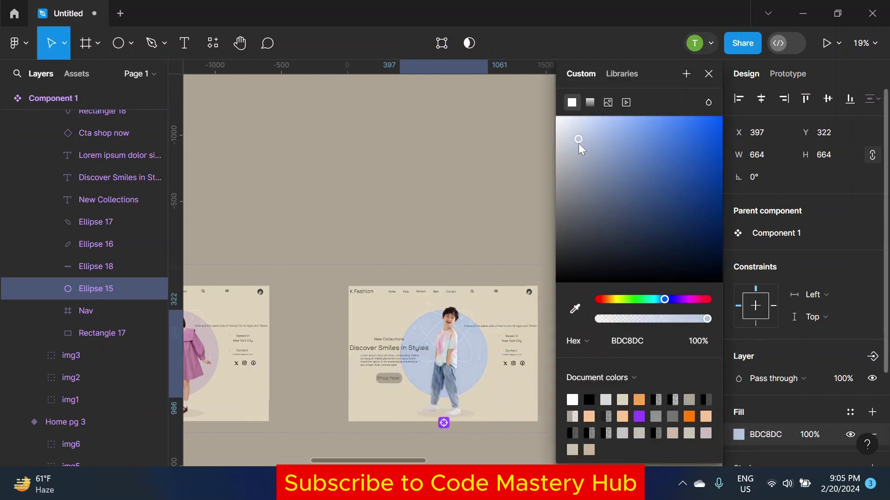
{"action": "left_click", "coordinate": [627, 235]}
Step: Give the circle behind the hat-wearing model a beige-grey hex fill instead of orange
{"action": "scroll", "coordinate": [563, 328], "scroll_direction": "right", "scroll_amount": 3}
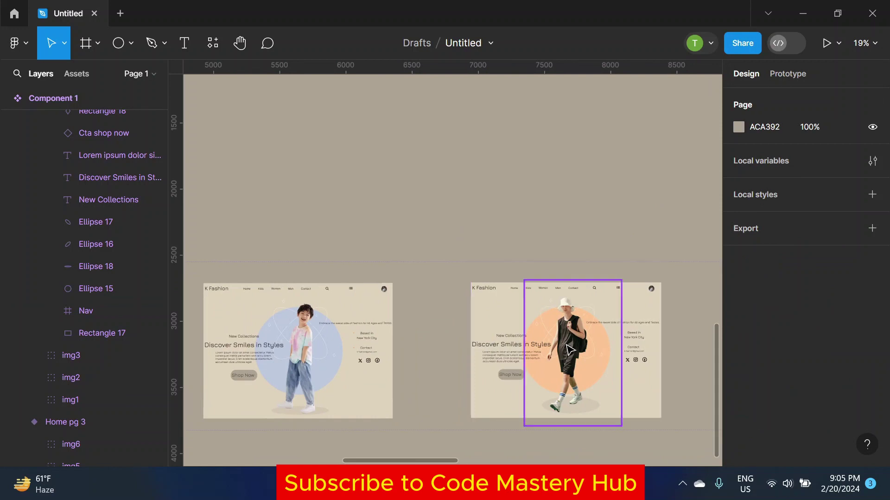
{"action": "double_click", "coordinate": [556, 366]}
{"action": "left_click", "coordinate": [101, 427]}
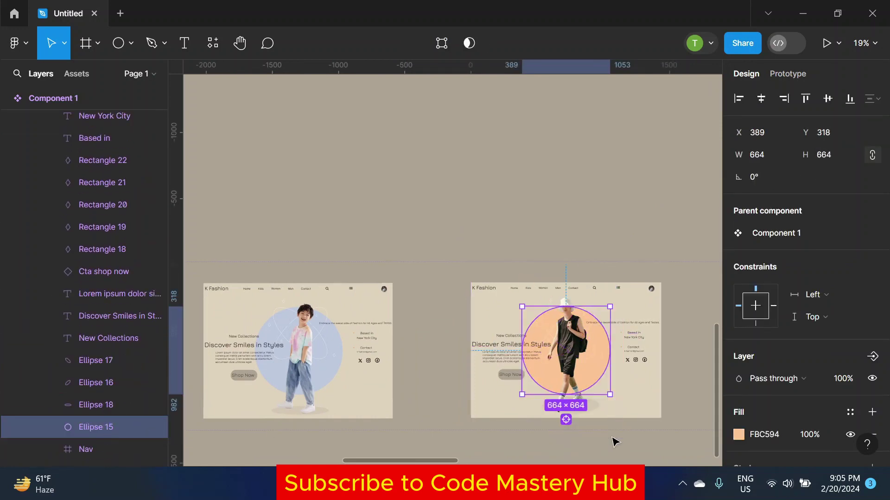
{"action": "left_click", "coordinate": [788, 434]}
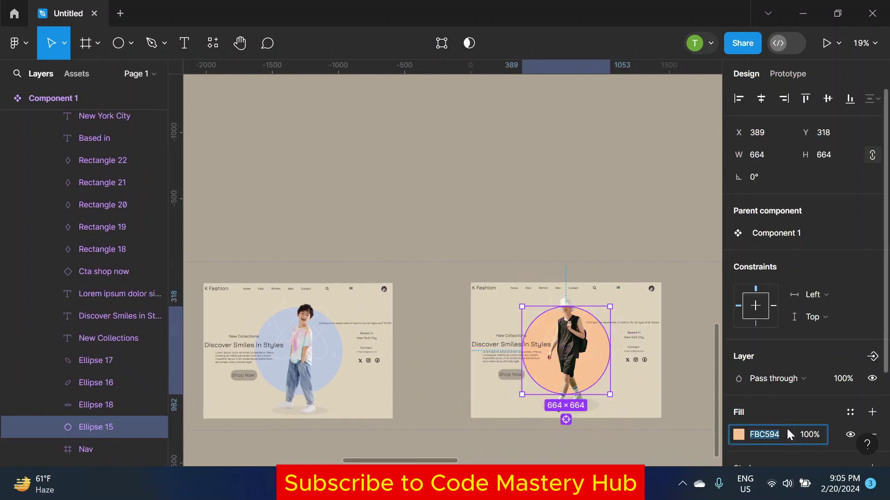
{"action": "type", "text": "c4"}
{"action": "type", "text": "6"}
{"action": "key", "text": "Return"}
{"action": "left_click", "coordinate": [575, 192]}
Step: Select the orange circle behind the laptop model
{"action": "scroll", "coordinate": [449, 201], "scroll_direction": "right", "scroll_amount": 5}
{"action": "scroll", "coordinate": [565, 372], "scroll_direction": "up", "scroll_amount": 3}
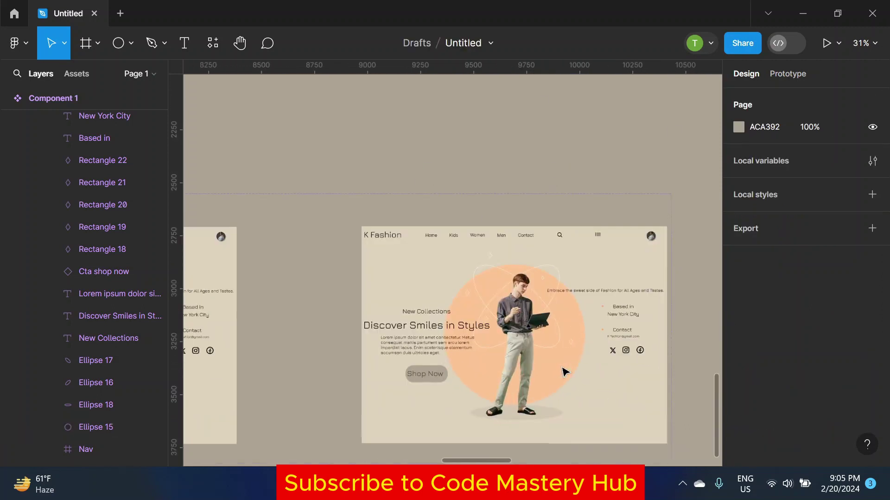
{"action": "left_click", "coordinate": [564, 372]}
{"action": "scroll", "coordinate": [88, 380], "scroll_direction": "down", "scroll_amount": 1}
{"action": "scroll", "coordinate": [93, 417], "scroll_direction": "down", "scroll_amount": 2}
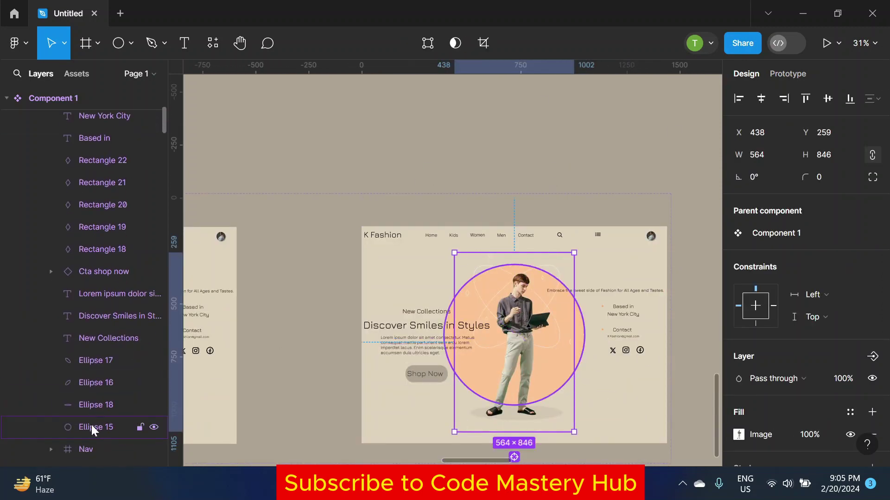
{"action": "left_click", "coordinate": [91, 426]}
{"action": "scroll", "coordinate": [516, 304], "scroll_direction": "up", "scroll_amount": 5}
{"action": "scroll", "coordinate": [515, 304], "scroll_direction": "down", "scroll_amount": 3}
Step: Sample a grey from the design with the eyedropper, giving that circle A6ACA9
{"action": "left_click", "coordinate": [738, 434]}
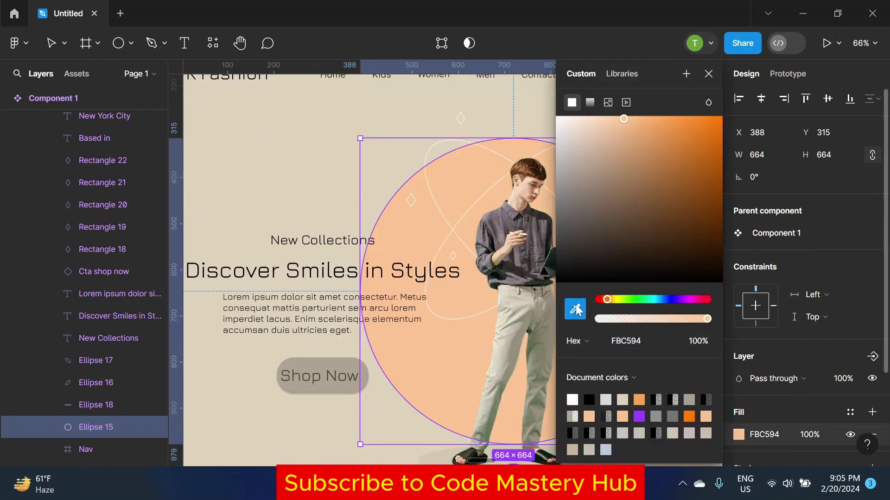
{"action": "left_click", "coordinate": [505, 202]}
{"action": "scroll", "coordinate": [355, 252], "scroll_direction": "down", "scroll_amount": 3}
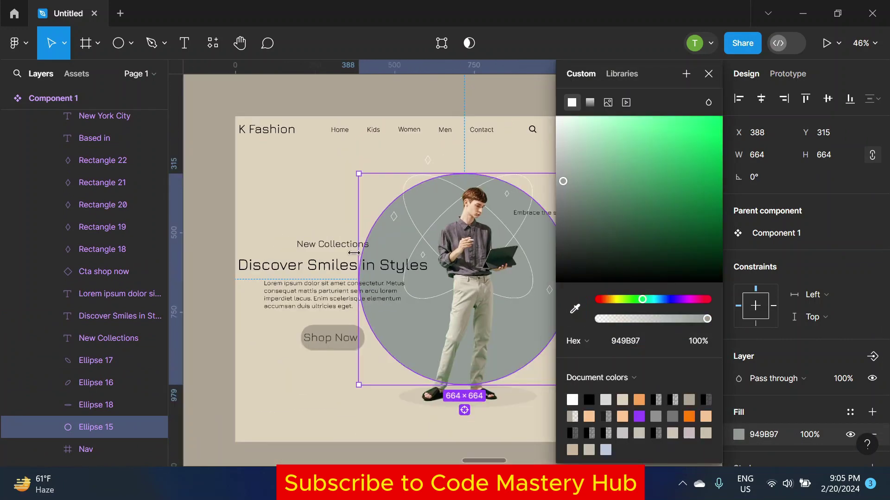
{"action": "scroll", "coordinate": [355, 252], "scroll_direction": "down", "scroll_amount": 3}
{"action": "key", "text": "Escape"}
{"action": "scroll", "coordinate": [614, 190], "scroll_direction": "down", "scroll_amount": 3}
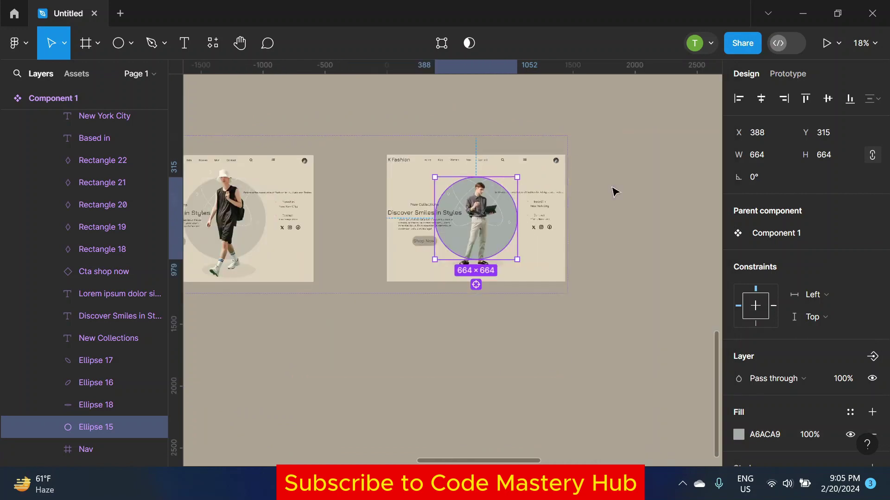
{"action": "key", "text": "Escape"}
{"action": "scroll", "coordinate": [407, 227], "scroll_direction": "down", "scroll_amount": 3}
{"action": "scroll", "coordinate": [570, 185], "scroll_direction": "down", "scroll_amount": 3}
Step: Play the home-page prototype in presentation view, fitted to the screen
{"action": "left_click", "coordinate": [826, 43]}
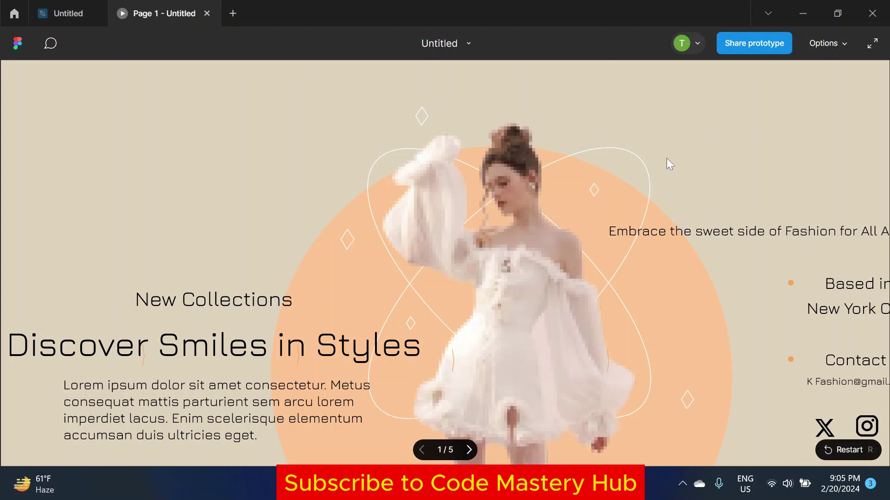
{"action": "left_click", "coordinate": [827, 43]}
{"action": "left_click", "coordinate": [830, 93]}
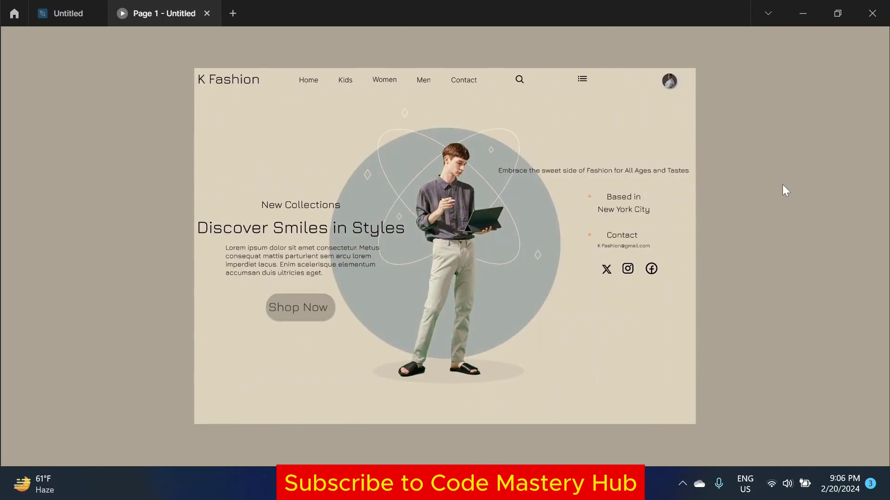
Step: Set the Home pg 2 auto-advance connection to a 3000ms delay and 1500ms ease-out
{"action": "left_click", "coordinate": [68, 13]}
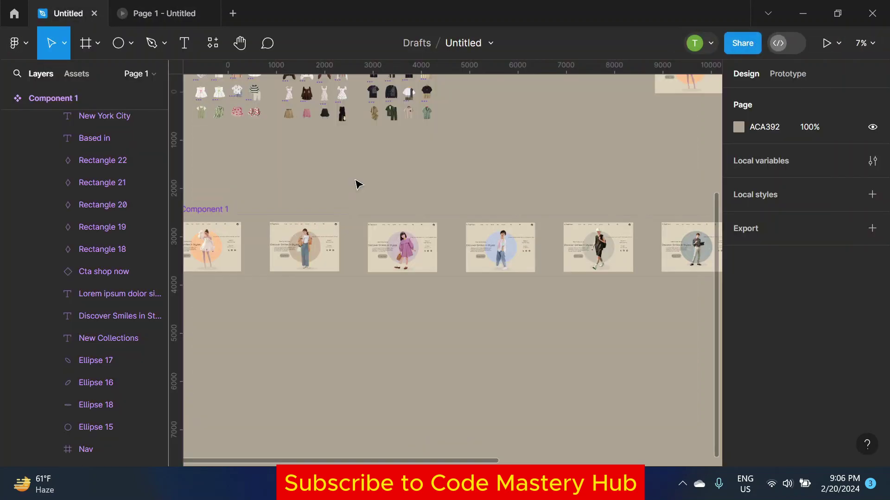
{"action": "left_click", "coordinate": [787, 74]}
{"action": "left_click", "coordinate": [301, 246]}
{"action": "scroll", "coordinate": [255, 248], "scroll_direction": "up", "scroll_amount": 5}
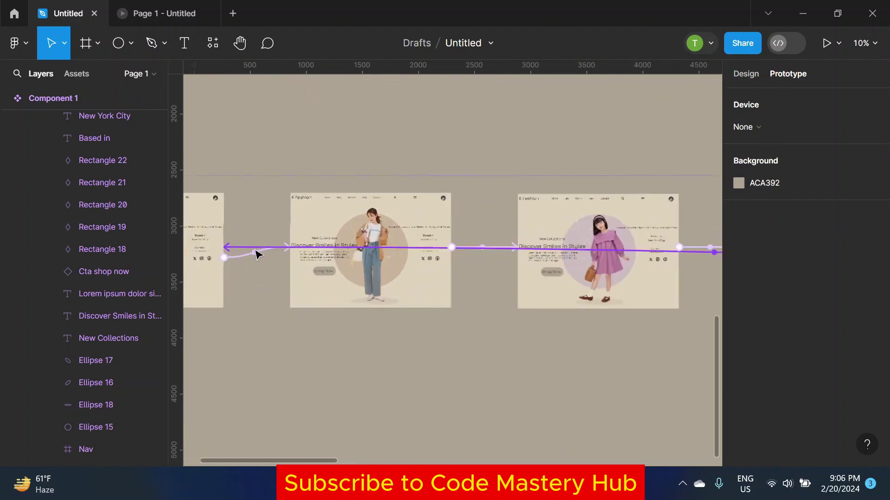
{"action": "left_click", "coordinate": [256, 251]}
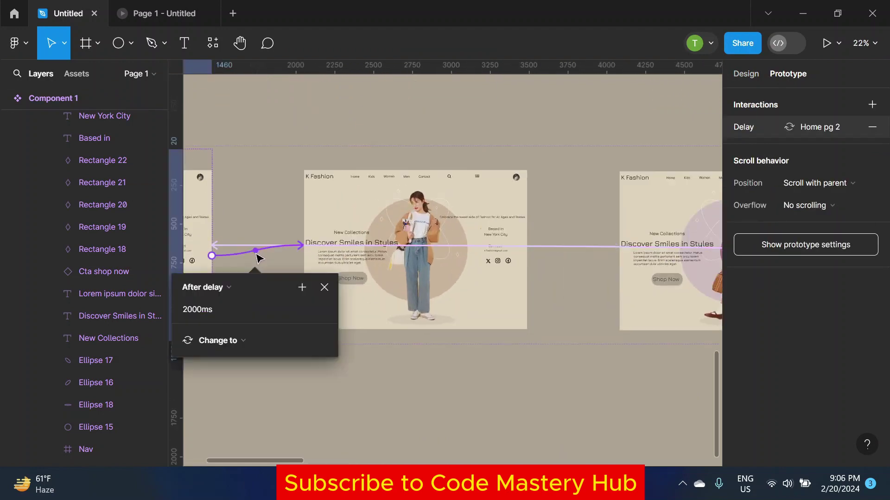
{"action": "left_click", "coordinate": [223, 299]}
{"action": "type", "text": "3000"}
{"action": "key", "text": "Return"}
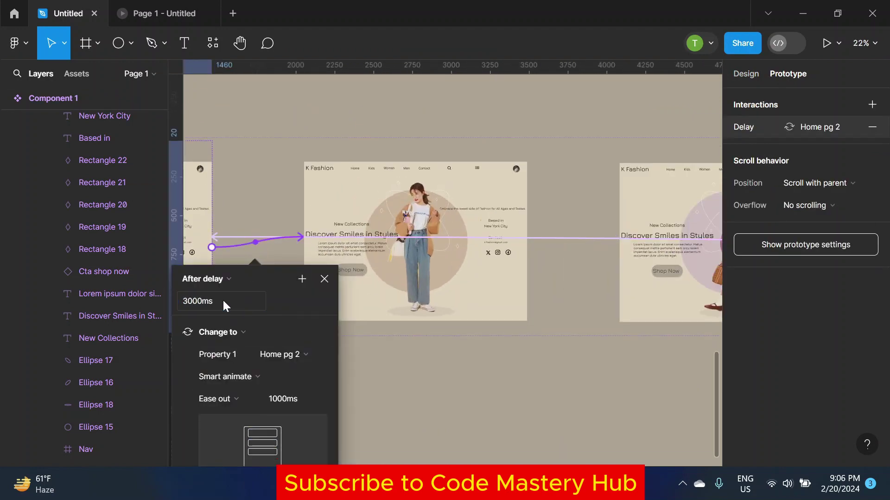
{"action": "left_click", "coordinate": [296, 397]}
{"action": "type", "text": "00"}
{"action": "key", "text": "Return"}
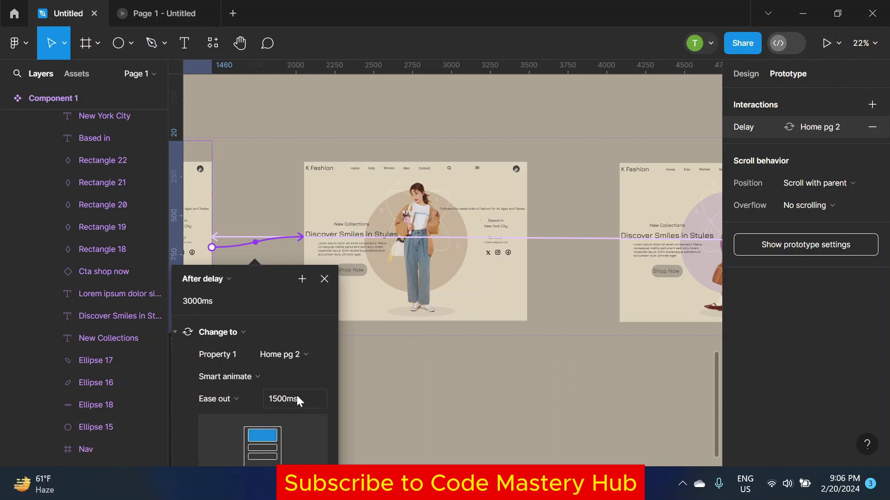
{"action": "left_click", "coordinate": [397, 391]}
Step: Give the Home pg 1 return connection a 3000ms delay and 1500ms duration
{"action": "left_click", "coordinate": [562, 238]}
{"action": "left_click", "coordinate": [527, 293]}
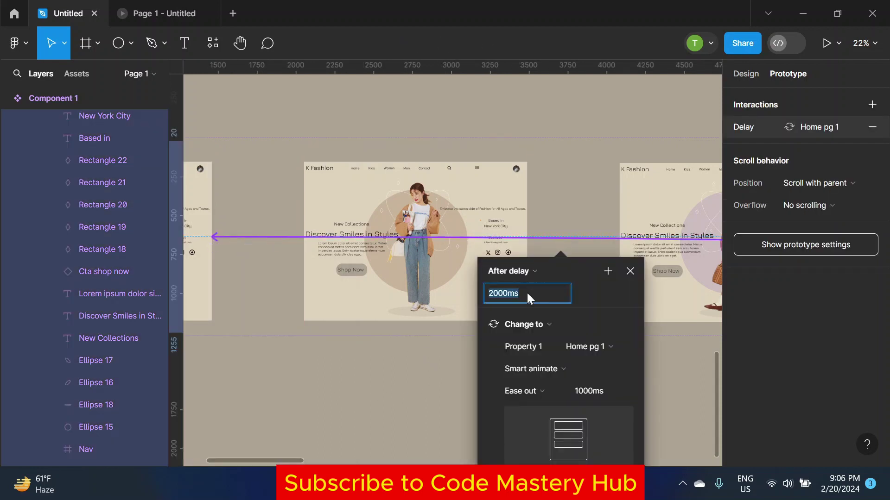
{"action": "type", "text": "3000"}
{"action": "left_click", "coordinate": [599, 393]}
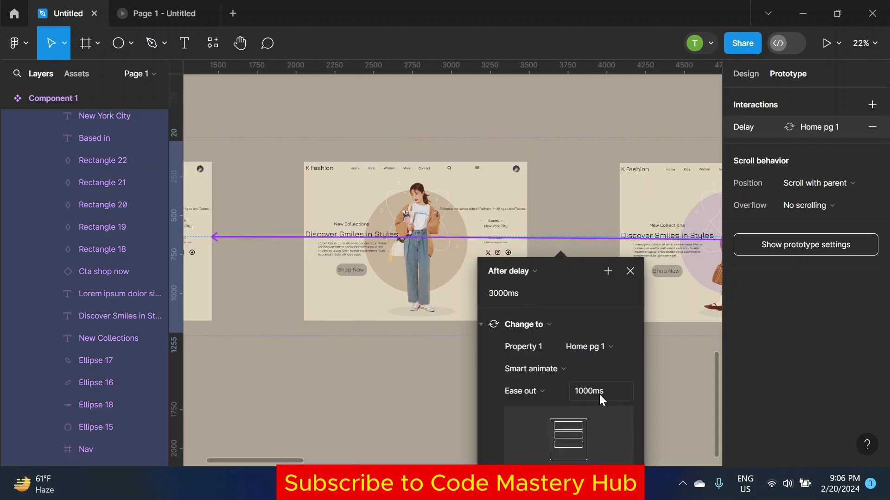
{"action": "type", "text": "1"}
{"action": "type", "text": "0"}
{"action": "key", "text": "Return"}
{"action": "left_click", "coordinate": [578, 228]}
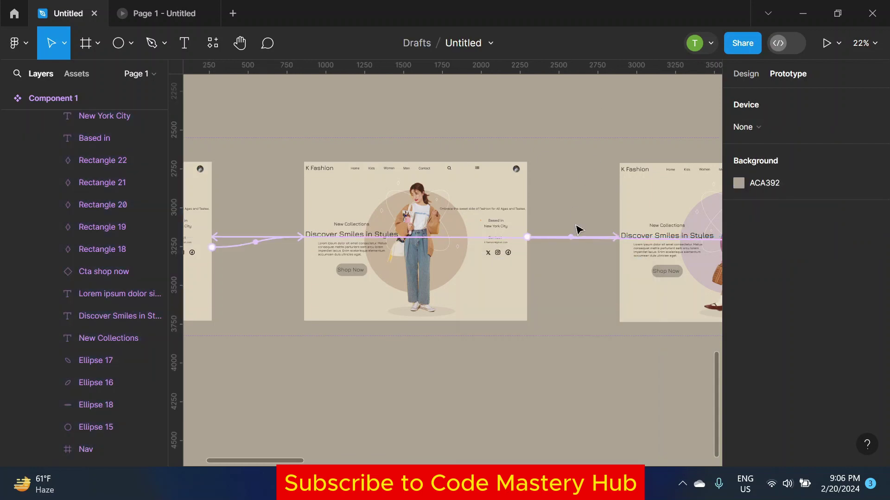
Step: Set the Home pg 3 connection to 3000ms delay and 1500ms duration, then rewatch the prototype
{"action": "scroll", "coordinate": [575, 238], "scroll_direction": "up", "scroll_amount": 5}
{"action": "left_click", "coordinate": [577, 238]}
{"action": "left_click", "coordinate": [532, 294]}
{"action": "type", "text": "3000"}
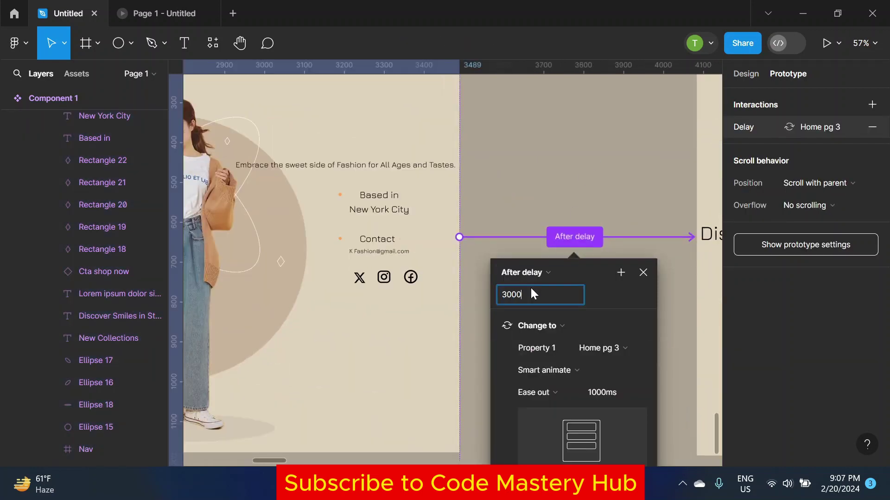
{"action": "key", "text": "Return"}
{"action": "left_click", "coordinate": [599, 393]}
{"action": "type", "text": "1500"}
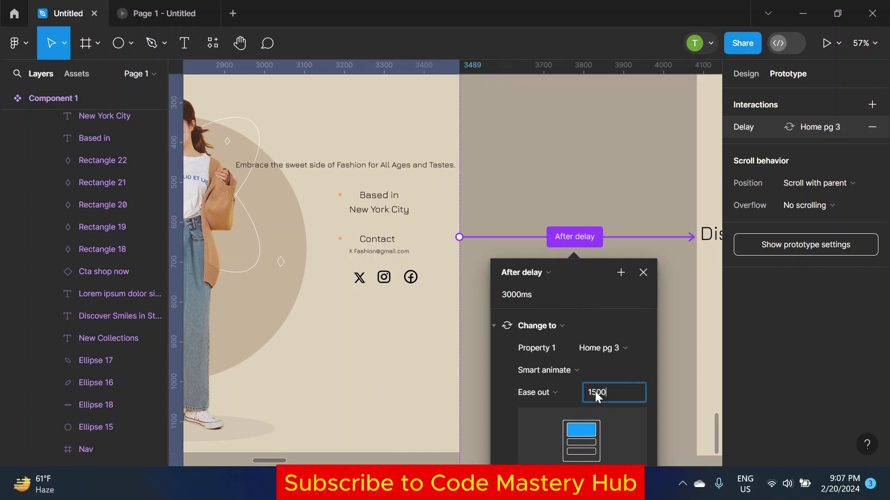
{"action": "key", "text": "Return"}
{"action": "key", "text": "Escape"}
{"action": "scroll", "coordinate": [564, 127], "scroll_direction": "down", "scroll_amount": 10}
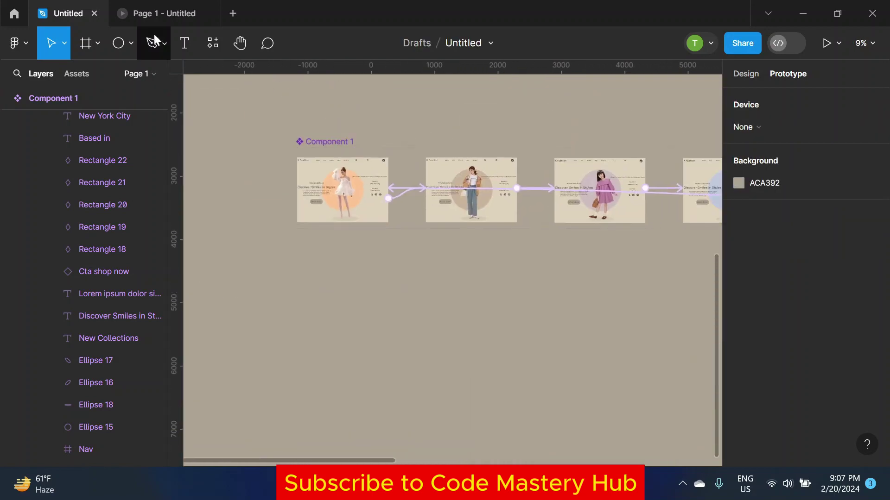
{"action": "left_click", "coordinate": [160, 13]}
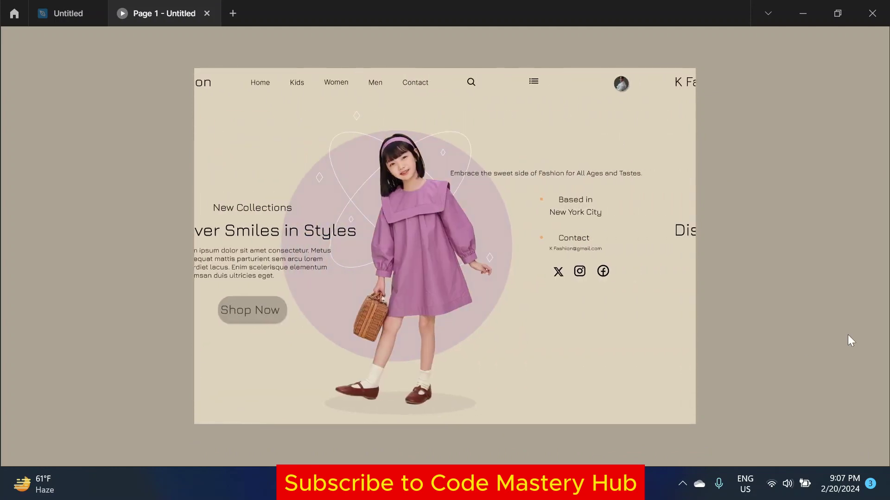
Step: Give Home pg 4's interaction a 3000 ms after-delay and a 1500 ms animation duration
{"action": "left_click", "coordinate": [68, 13]}
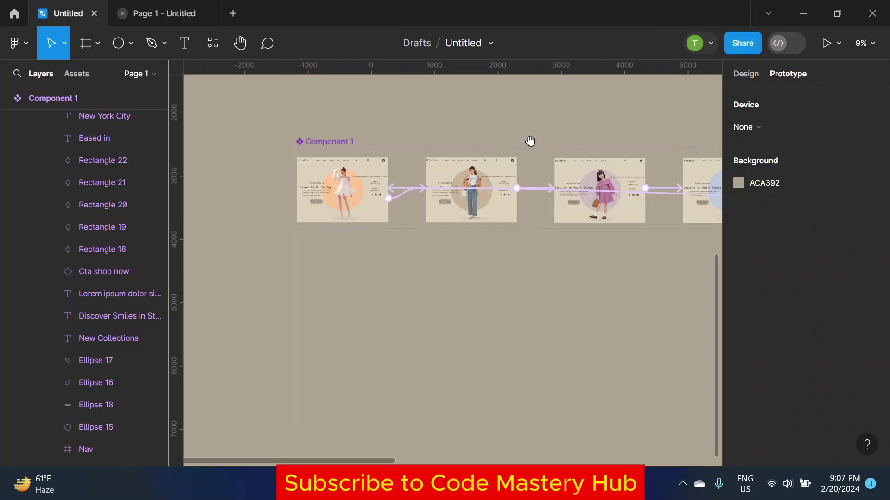
{"action": "scroll", "coordinate": [508, 207], "scroll_direction": "up", "scroll_amount": 3}
{"action": "scroll", "coordinate": [532, 210], "scroll_direction": "up", "scroll_amount": 3}
{"action": "left_click", "coordinate": [531, 208]}
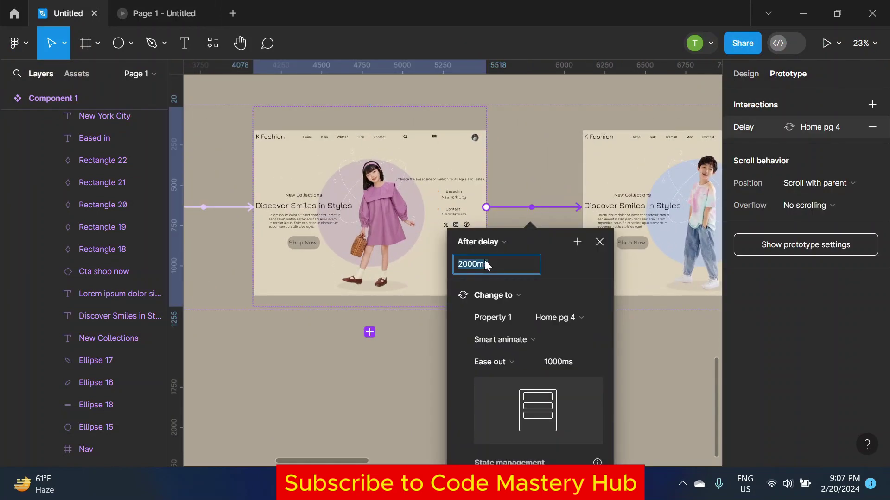
{"action": "type", "text": "00"}
{"action": "key", "text": "Return"}
{"action": "left_click", "coordinate": [572, 365]}
{"action": "type", "text": "1500"}
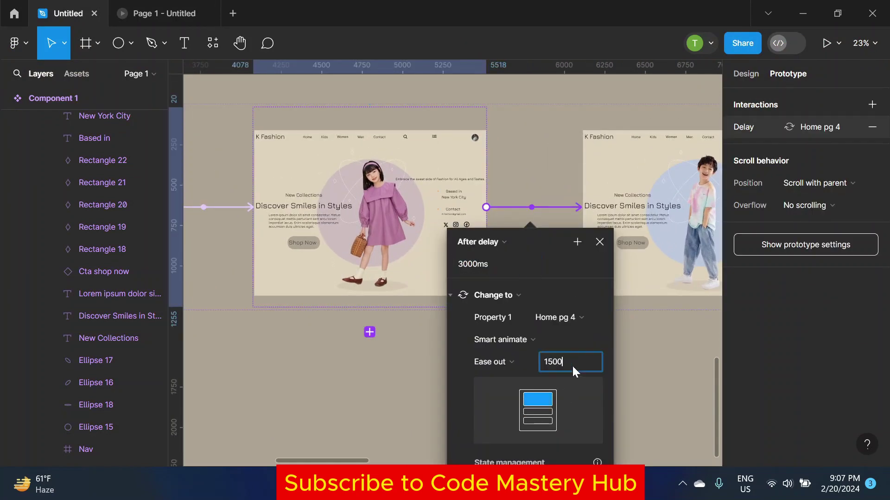
{"action": "key", "text": "Return"}
{"action": "key", "text": "Escape"}
Step: Give Home pg 5's interaction a 3000 ms delay and a 1500 ms duration
{"action": "scroll", "coordinate": [308, 196], "scroll_direction": "down", "scroll_amount": 8}
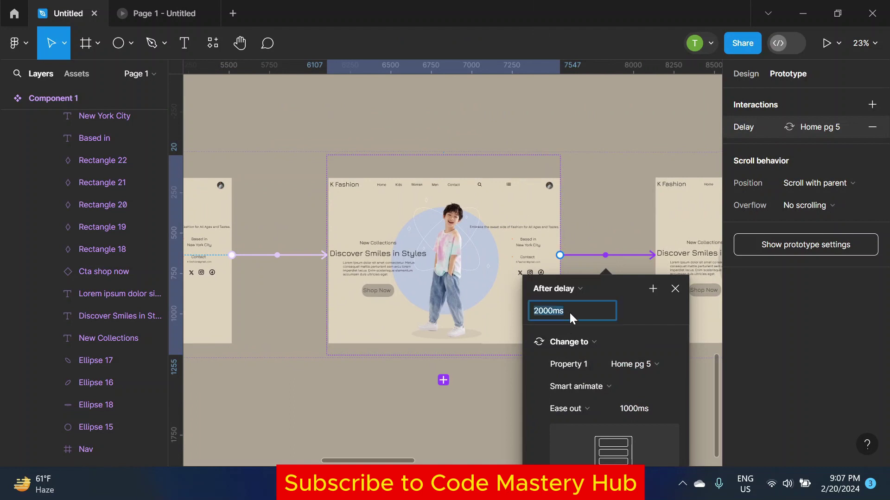
{"action": "key", "text": "Return"}
{"action": "left_click", "coordinate": [649, 409]}
{"action": "type", "text": "15"}
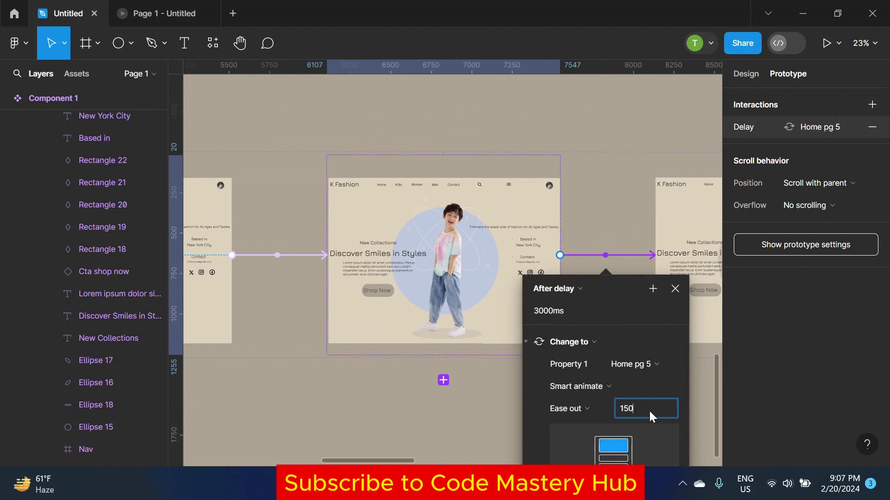
{"action": "type", "text": "0"}
{"action": "key", "text": "Return"}
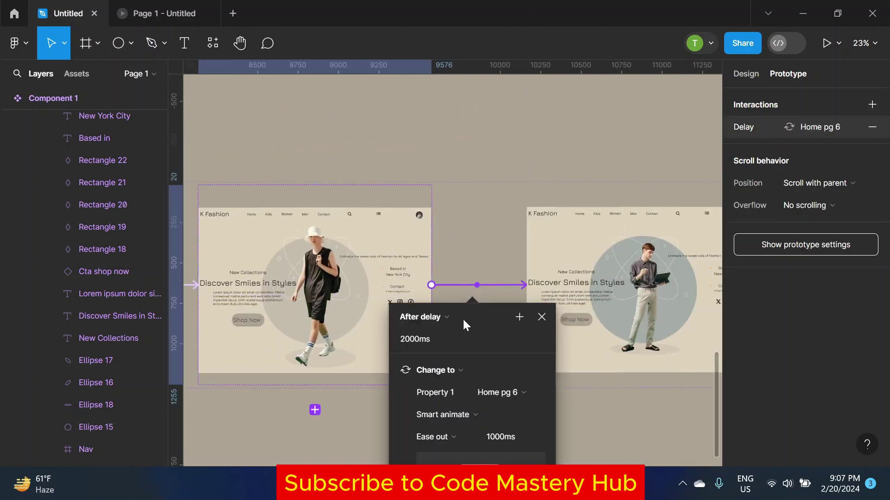
Step: Set the next slide's after-delay to 3000 ms, edit its duration, and preview the prototype
{"action": "left_click", "coordinate": [438, 333]}
{"action": "type", "text": "3000"}
{"action": "key", "text": "Return"}
{"action": "left_click", "coordinate": [502, 443]}
{"action": "type", "text": "1"}
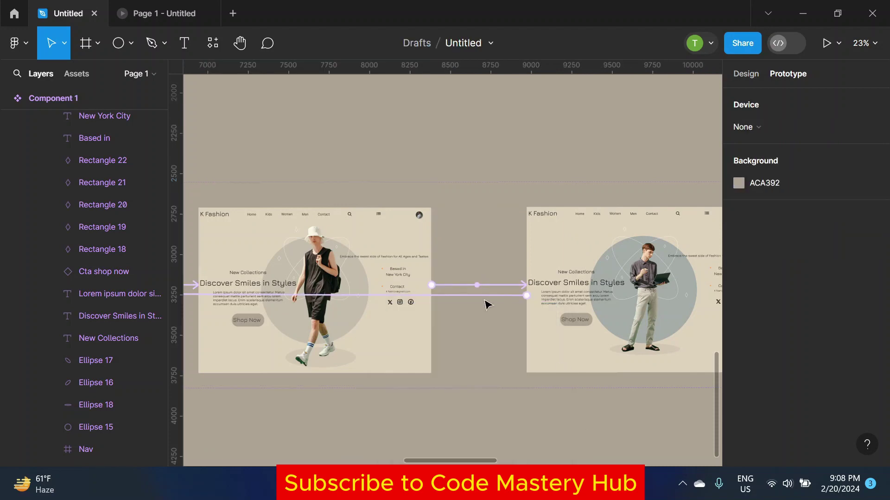
{"action": "left_click", "coordinate": [165, 13]}
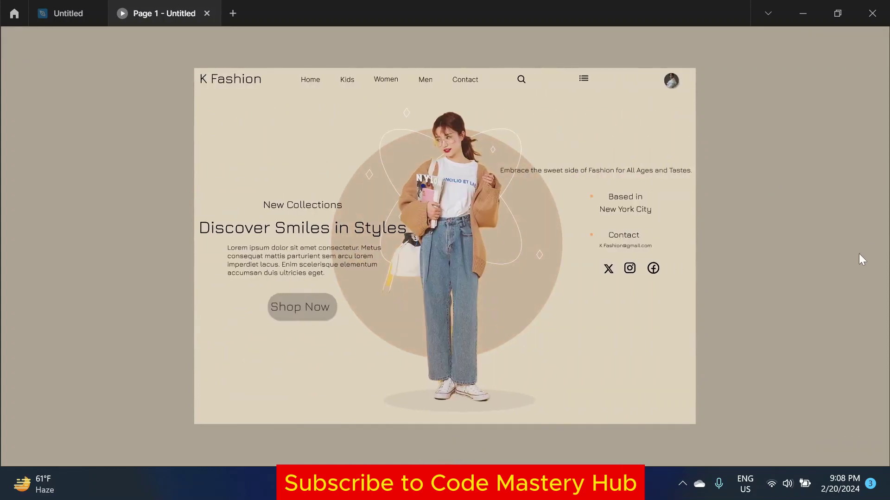
Step: Lighten the Home pg 2 frame's background colour
{"action": "key", "text": "ctrl+shift+Tab"}
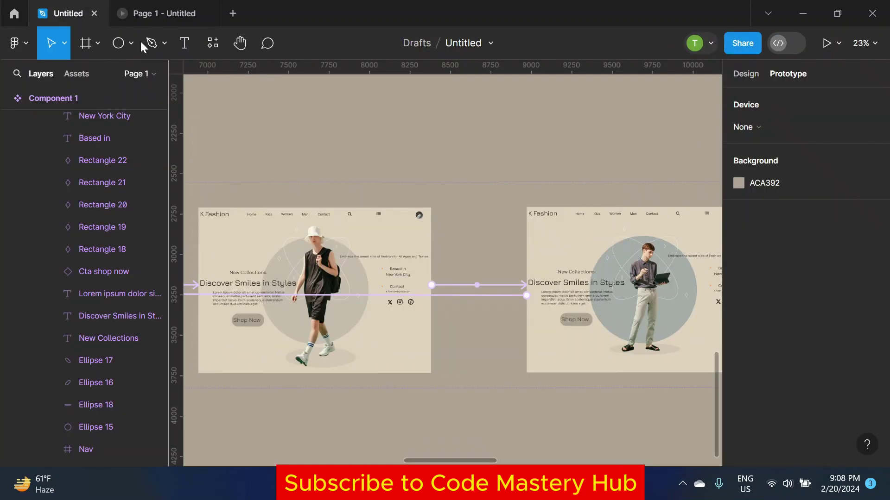
{"action": "scroll", "coordinate": [480, 175], "scroll_direction": "left", "scroll_amount": 5}
{"action": "scroll", "coordinate": [426, 133], "scroll_direction": "left", "scroll_amount": 5}
{"action": "scroll", "coordinate": [255, 188], "scroll_direction": "left", "scroll_amount": 5}
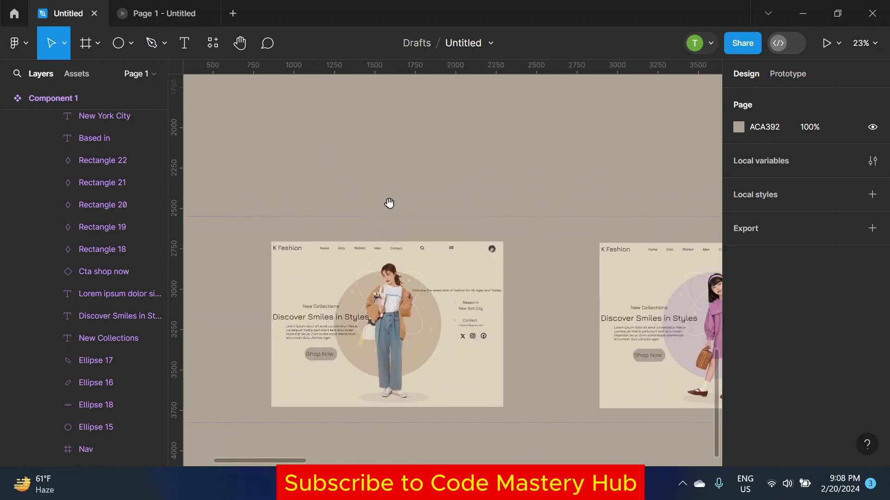
{"action": "left_click", "coordinate": [326, 275]}
{"action": "scroll", "coordinate": [788, 324], "scroll_direction": "down", "scroll_amount": 5}
{"action": "left_click", "coordinate": [739, 390]}
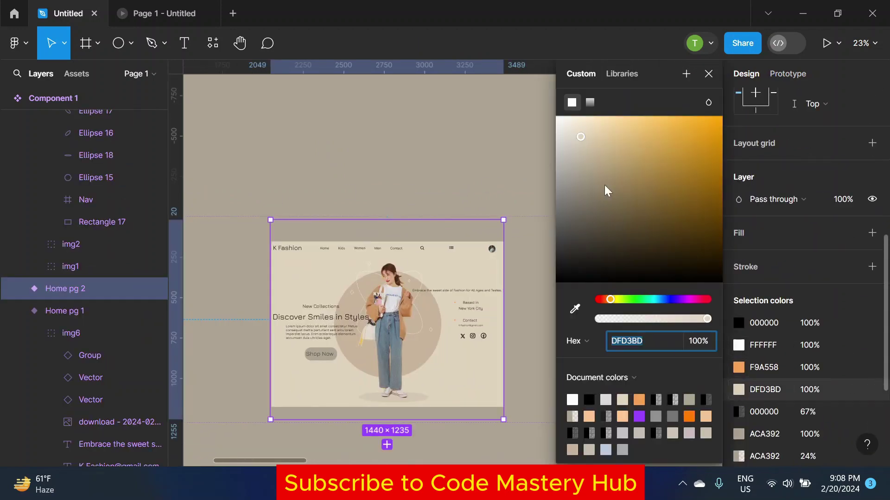
{"action": "left_click_drag", "start_coordinate": [576, 149], "coordinate": [577, 135]}
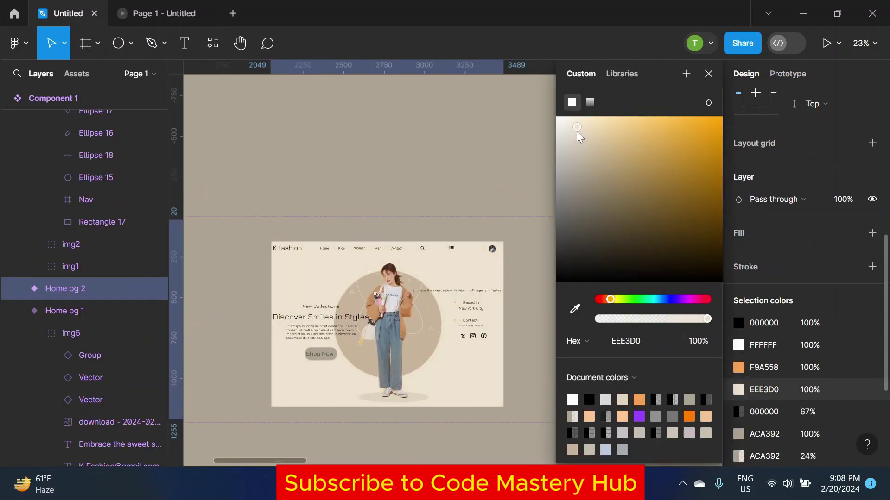
{"action": "left_click", "coordinate": [480, 192]}
Step: Make Home pg 3's background a toned-down pink sampled from the girl's dress, then preview
{"action": "scroll", "coordinate": [393, 254], "scroll_direction": "right", "scroll_amount": 5}
{"action": "left_click", "coordinate": [393, 255]}
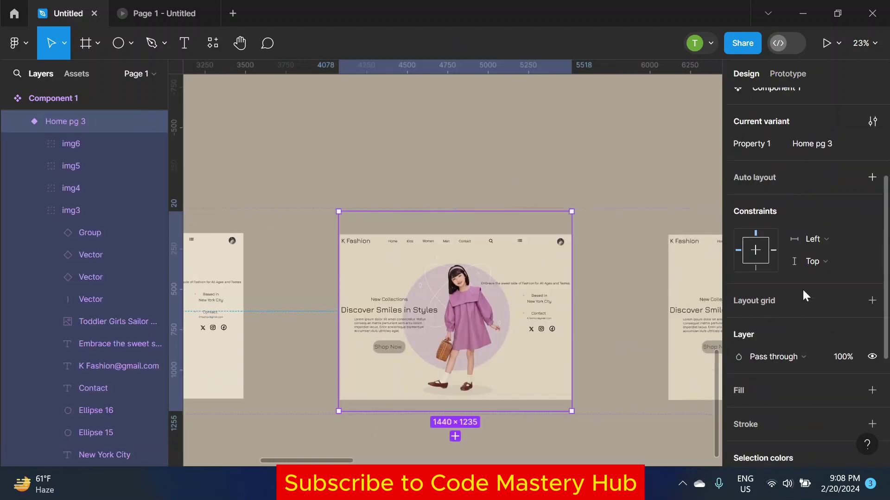
{"action": "scroll", "coordinate": [788, 324], "scroll_direction": "down", "scroll_amount": 4}
{"action": "left_click", "coordinate": [770, 390]}
{"action": "scroll", "coordinate": [744, 324], "scroll_direction": "down", "scroll_amount": 3}
{"action": "left_click", "coordinate": [738, 251]}
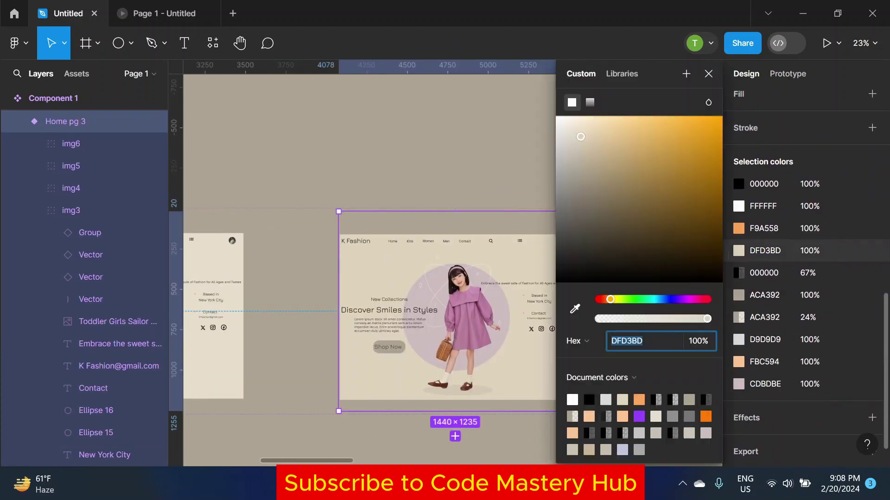
{"action": "left_click", "coordinate": [573, 310]}
{"action": "left_click", "coordinate": [485, 340]}
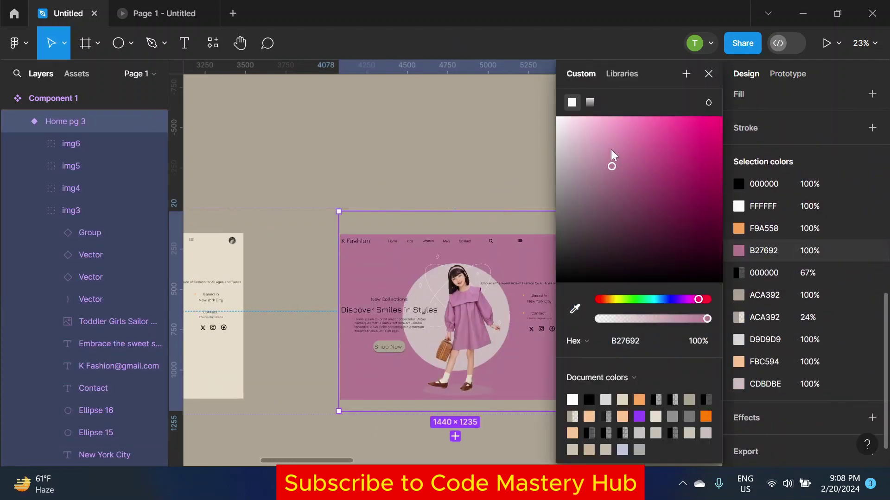
{"action": "mouse_move", "coordinate": [611, 150]}
{"action": "left_mouse_down"}
{"action": "mouse_move", "coordinate": [599, 180]}
{"action": "mouse_move", "coordinate": [607, 157]}
{"action": "mouse_move", "coordinate": [647, 197]}
{"action": "mouse_move", "coordinate": [602, 178]}
{"action": "left_mouse_up"}
{"action": "key", "text": "i"}
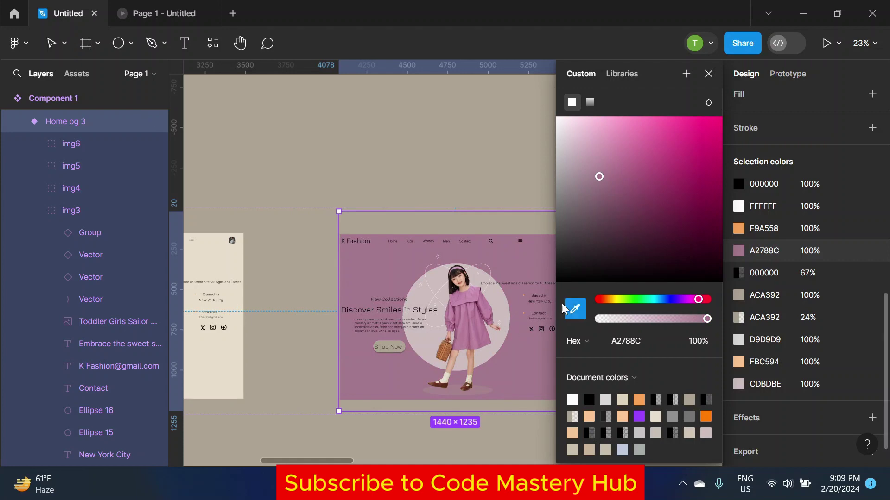
{"action": "left_click", "coordinate": [457, 319]}
{"action": "left_click", "coordinate": [437, 149]}
{"action": "key", "text": "shift+1"}
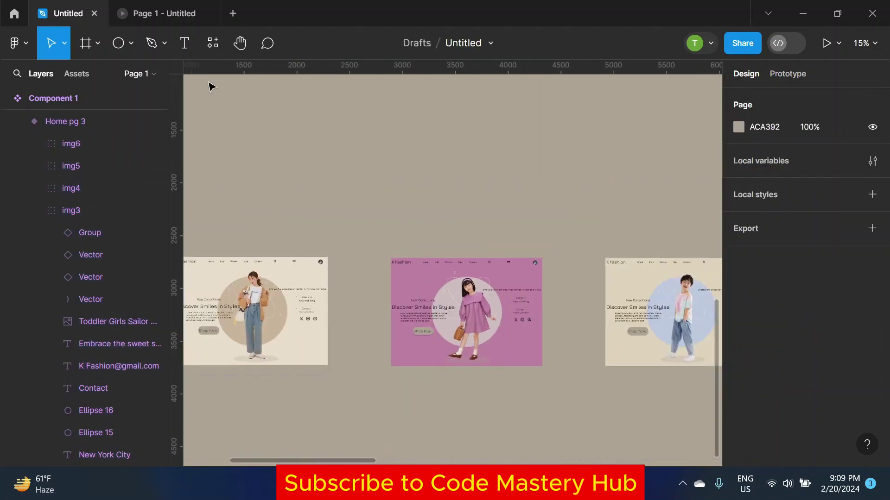
{"action": "key", "text": "ctrl+alt+Return"}
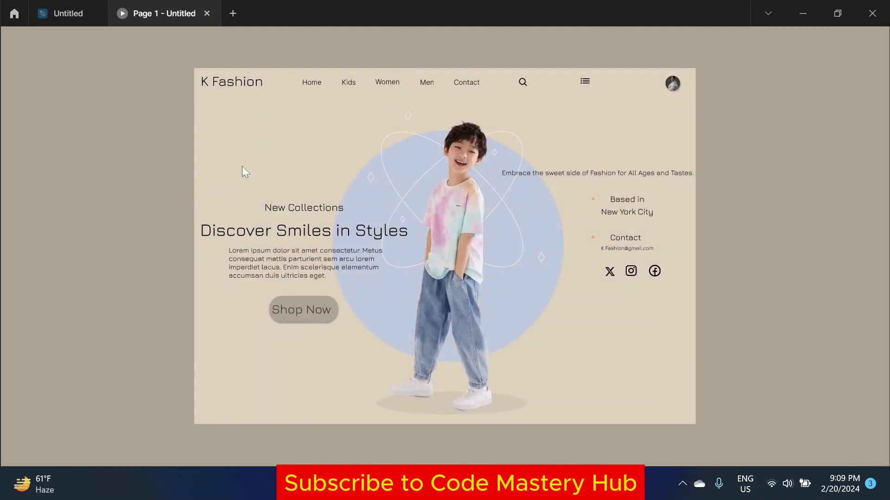
Step: In Home pg 3's layers, collapse img3, select img6 through img1, then clear the selection
{"action": "left_click", "coordinate": [76, 14]}
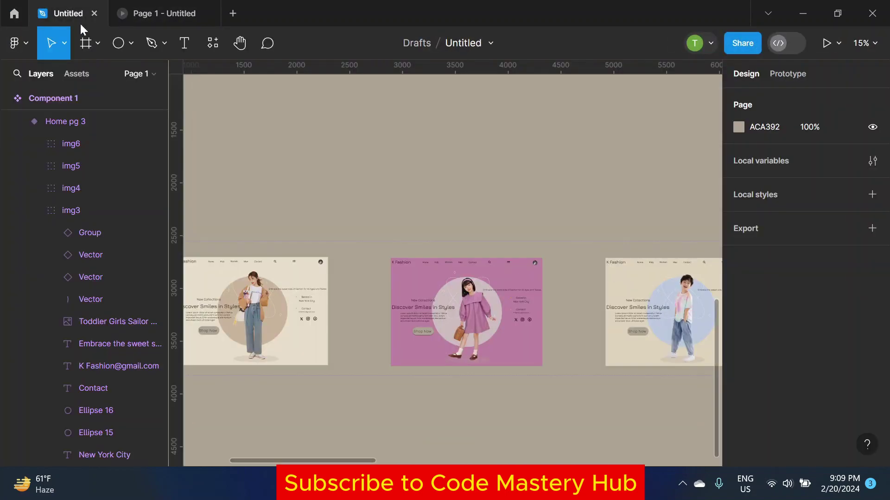
{"action": "left_click", "coordinate": [422, 289]}
{"action": "scroll", "coordinate": [425, 289], "scroll_direction": "up", "scroll_amount": 5}
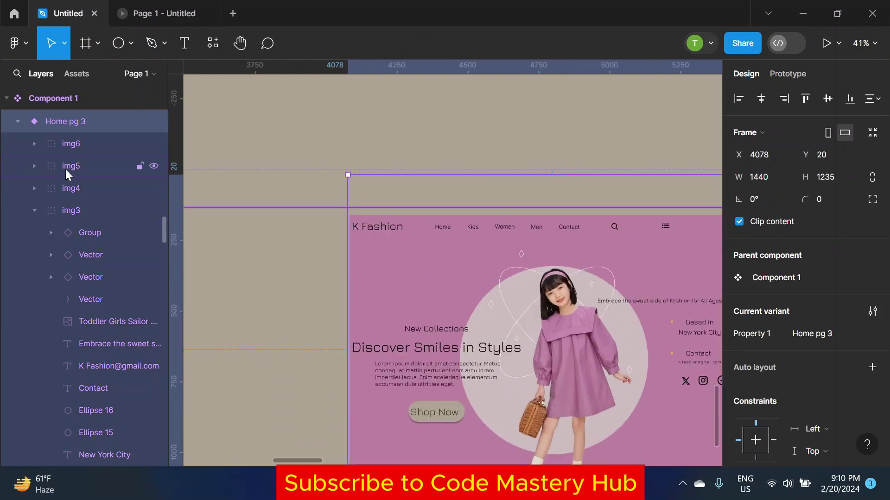
{"action": "left_click", "coordinate": [35, 211]}
{"action": "left_click", "coordinate": [69, 145]}
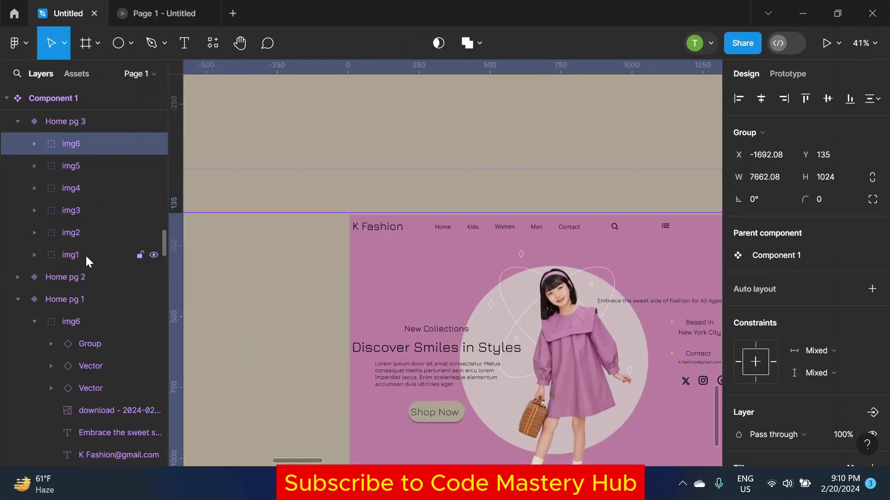
{"action": "left_click", "coordinate": [86, 254], "text": "shift"}
{"action": "scroll", "coordinate": [423, 290], "scroll_direction": "down", "scroll_amount": 3}
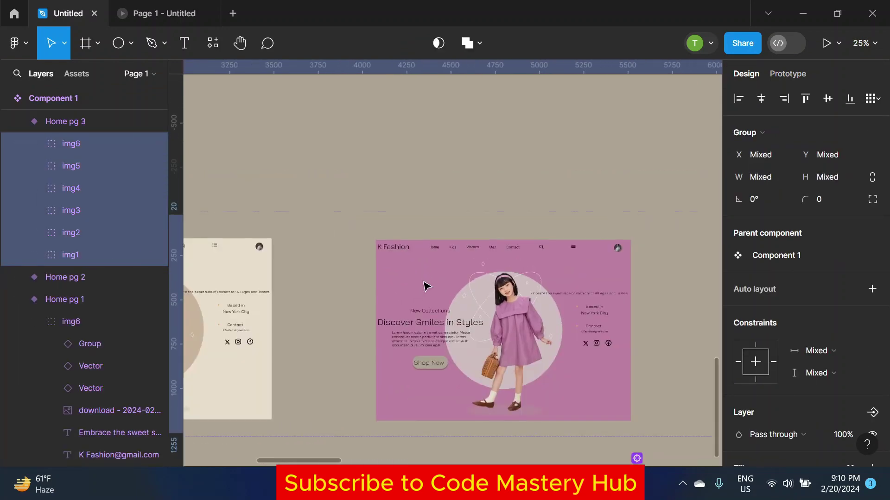
{"action": "left_click", "coordinate": [383, 230]}
{"action": "scroll", "coordinate": [384, 230], "scroll_direction": "down", "scroll_amount": 2}
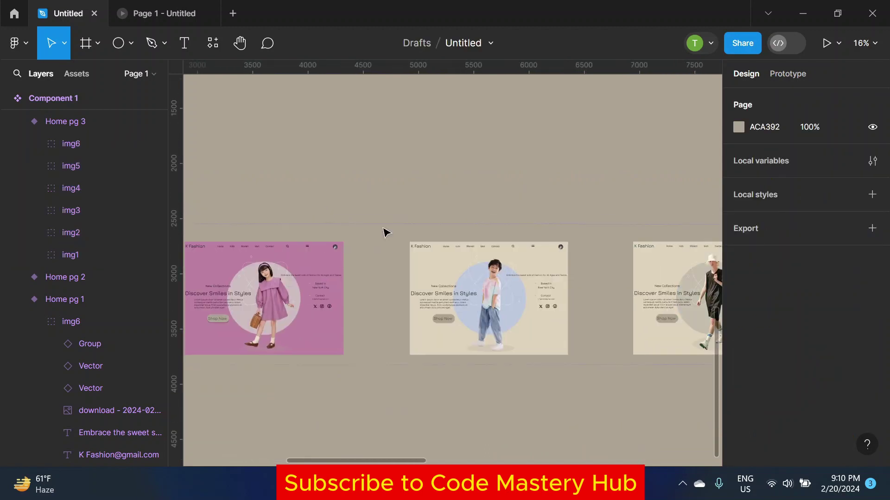
Step: Change the Home pg 4 frame's background to blue
{"action": "left_click", "coordinate": [415, 232]}
{"action": "scroll", "coordinate": [763, 302], "scroll_direction": "down", "scroll_amount": 3}
{"action": "left_click", "coordinate": [739, 389]}
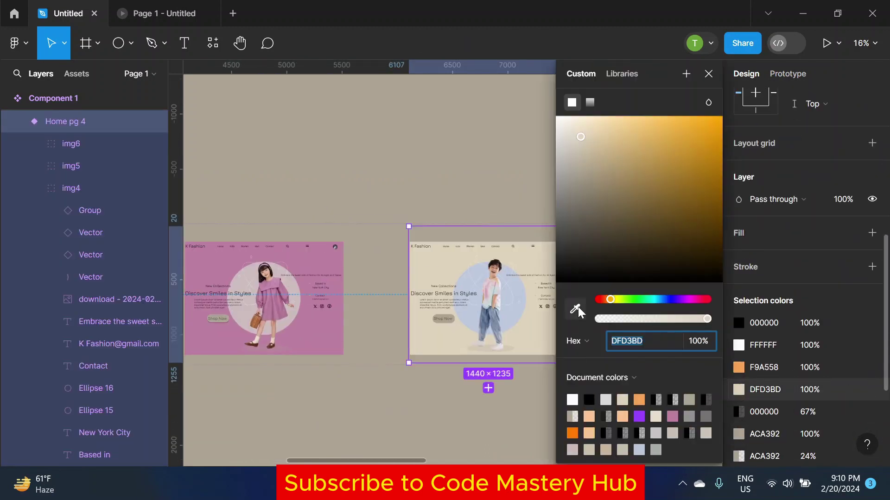
{"action": "left_click", "coordinate": [639, 450]}
{"action": "left_click_drag", "start_coordinate": [590, 166], "coordinate": [615, 156]}
{"action": "left_click", "coordinate": [460, 159]}
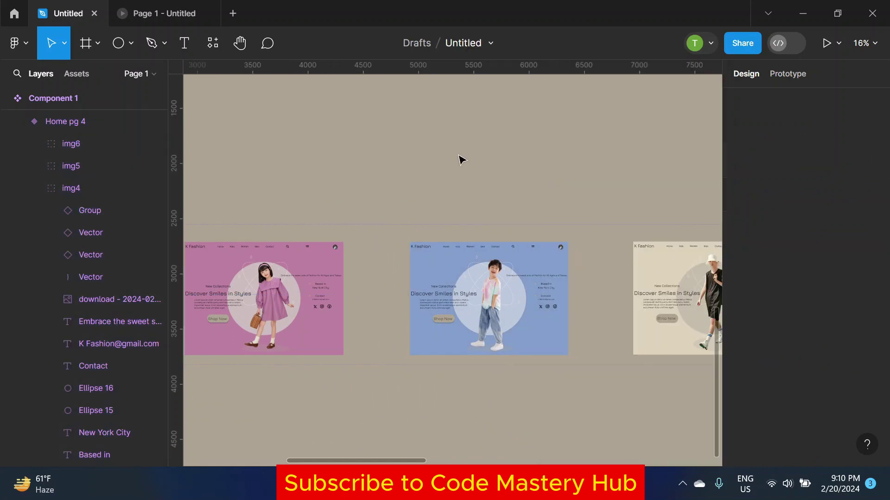
Step: Turn the Home pg 5 background grey from a sampled dark canvas colour
{"action": "scroll", "coordinate": [461, 159], "scroll_direction": "right", "scroll_amount": 3}
{"action": "scroll", "coordinate": [399, 190], "scroll_direction": "right", "scroll_amount": 2}
{"action": "left_click", "coordinate": [396, 257]}
{"action": "scroll", "coordinate": [737, 377], "scroll_direction": "down", "scroll_amount": 3}
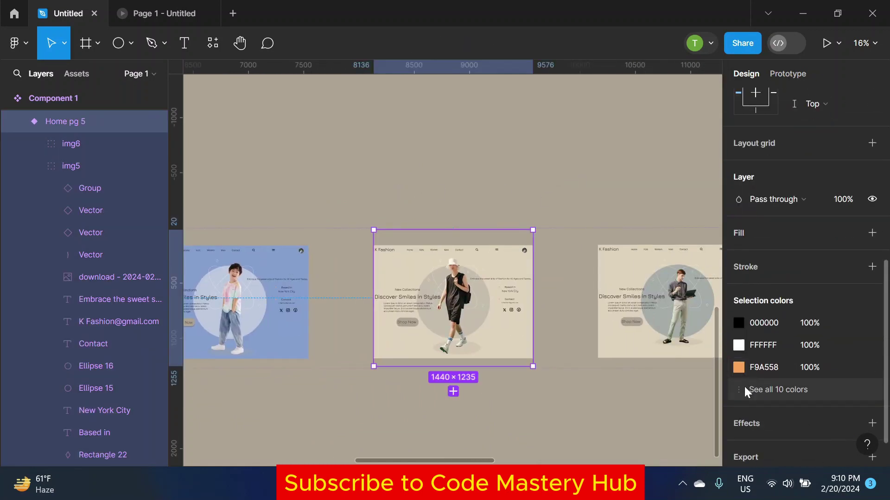
{"action": "left_click", "coordinate": [746, 389]}
{"action": "left_click", "coordinate": [738, 389]}
{"action": "left_click", "coordinate": [575, 309]}
{"action": "left_click", "coordinate": [465, 273]}
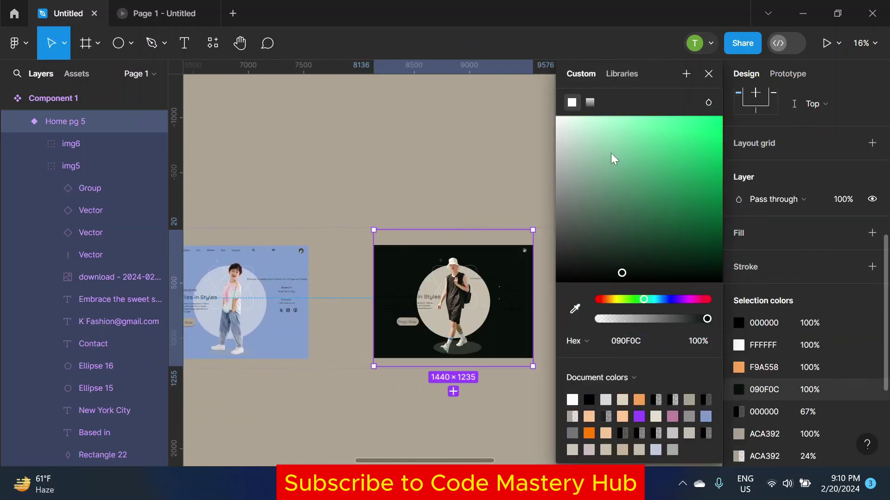
{"action": "left_click_drag", "start_coordinate": [560, 216], "coordinate": [555, 198]}
{"action": "left_click", "coordinate": [468, 187]}
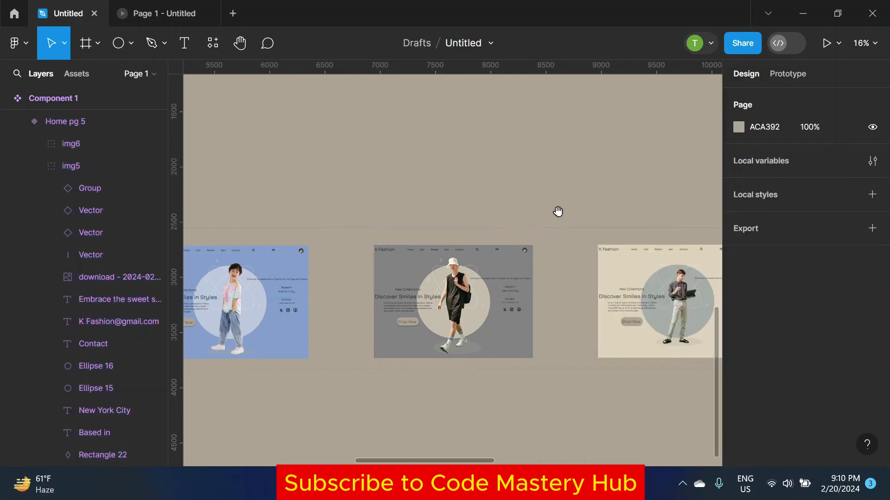
Step: Make the Home pg 6 background a green-grey
{"action": "scroll", "coordinate": [550, 238], "scroll_direction": "right", "scroll_amount": 3}
{"action": "left_click", "coordinate": [550, 238]}
{"action": "scroll", "coordinate": [751, 371], "scroll_direction": "down", "scroll_amount": 3}
{"action": "left_click", "coordinate": [738, 389]}
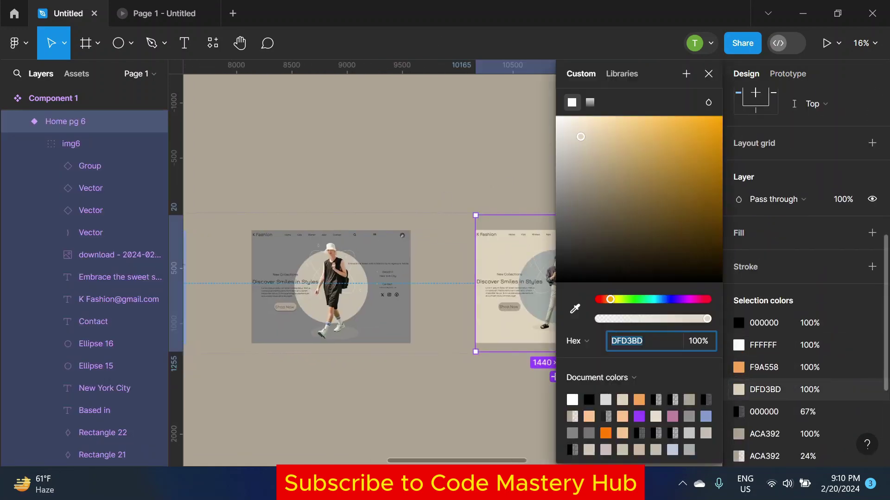
{"action": "left_click", "coordinate": [575, 309]}
{"action": "left_click", "coordinate": [546, 293]}
{"action": "left_click_drag", "start_coordinate": [564, 172], "coordinate": [571, 187]}
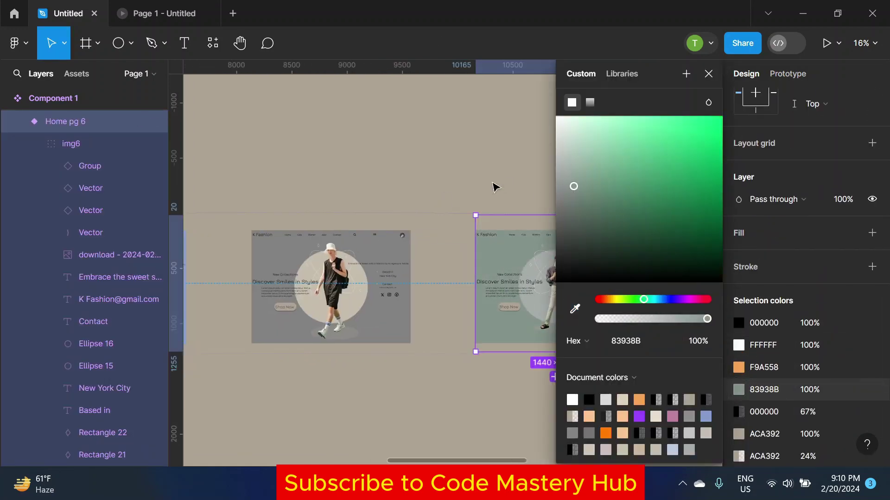
{"action": "left_click", "coordinate": [524, 188]}
Step: Recolour the second slide's background rectangle from beige shades to a muted taupe, A59685
{"action": "scroll", "coordinate": [429, 173], "scroll_direction": "down", "scroll_amount": 5}
{"action": "scroll", "coordinate": [443, 258], "scroll_direction": "up", "scroll_amount": 3}
{"action": "scroll", "coordinate": [442, 258], "scroll_direction": "up", "scroll_amount": 3}
{"action": "left_click", "coordinate": [442, 258]}
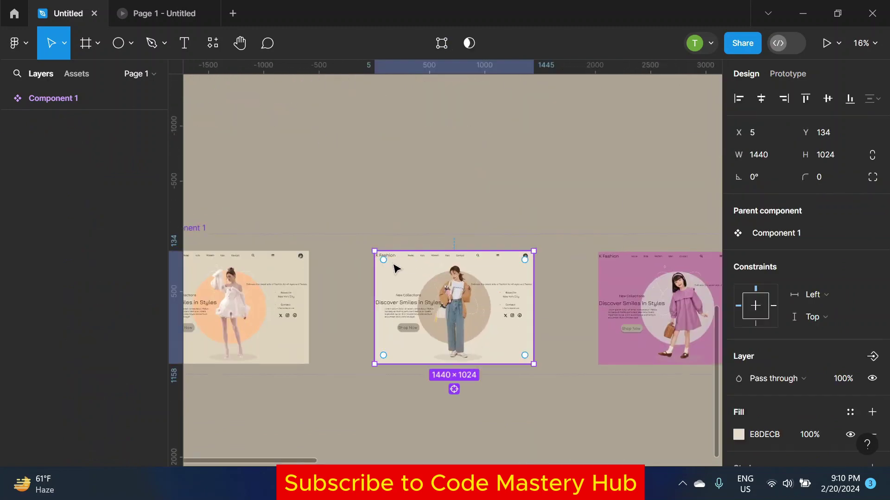
{"action": "left_click", "coordinate": [738, 314]}
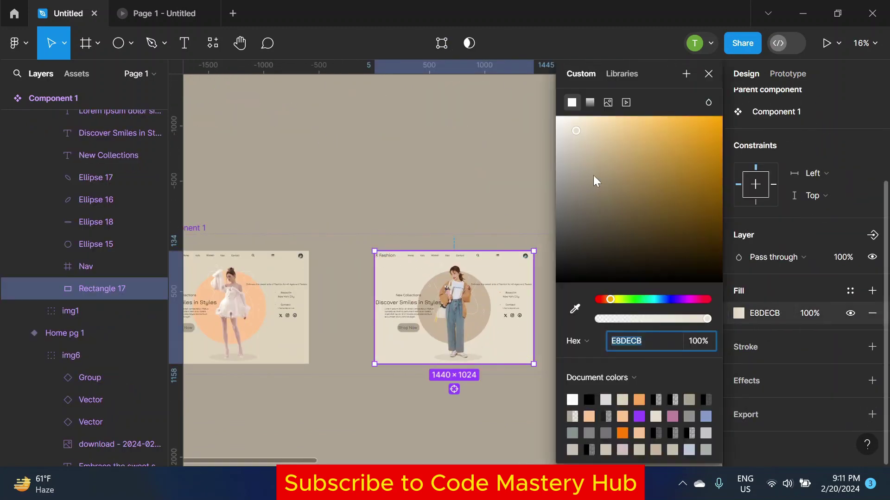
{"action": "mouse_move", "coordinate": [594, 175]}
{"action": "left_mouse_down"}
{"action": "mouse_move", "coordinate": [594, 128]}
{"action": "mouse_move", "coordinate": [603, 150]}
{"action": "left_mouse_up"}
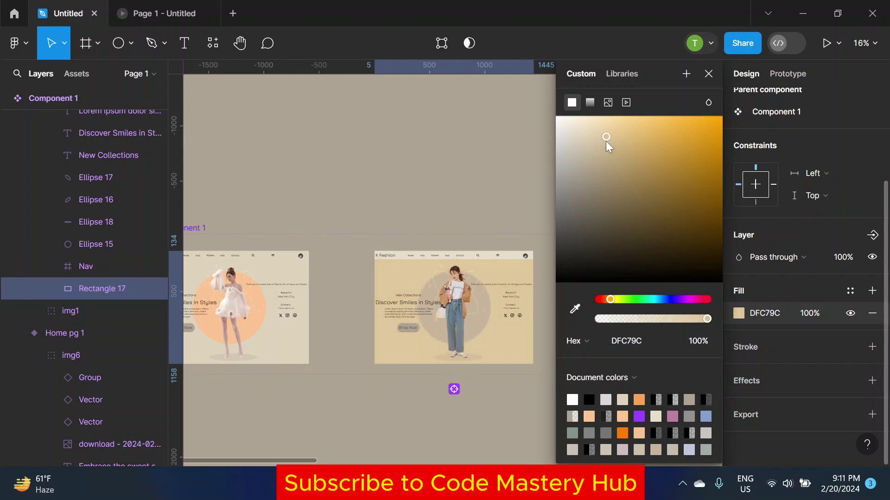
{"action": "left_click_drag", "start_coordinate": [596, 142], "coordinate": [594, 153]}
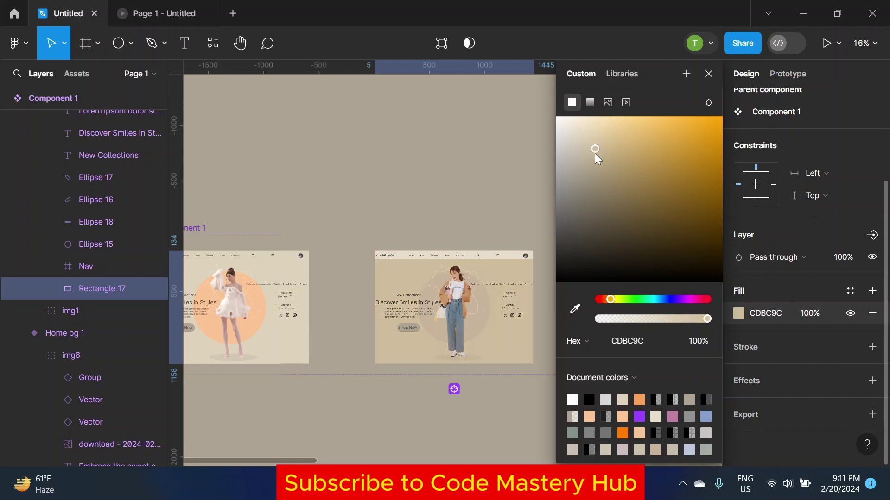
{"action": "left_click", "coordinate": [588, 179]}
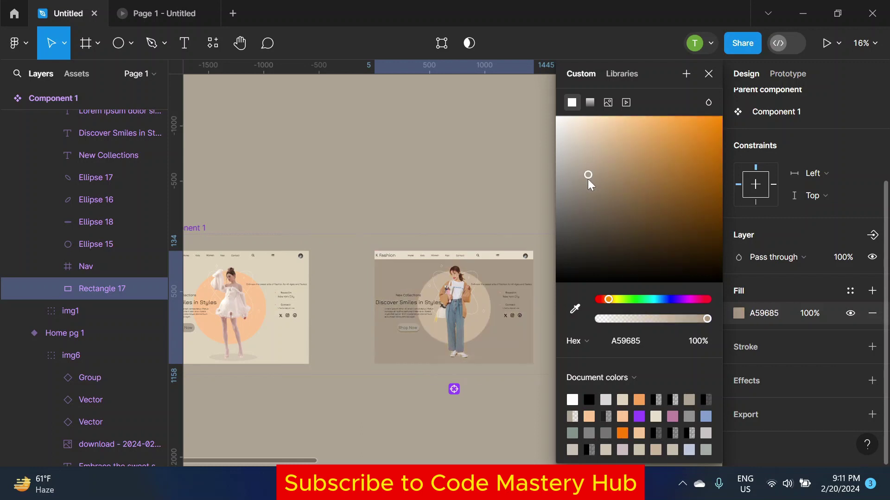
{"action": "left_click", "coordinate": [493, 172]}
{"action": "scroll", "coordinate": [453, 324], "scroll_direction": "up", "scroll_amount": 2}
{"action": "scroll", "coordinate": [453, 324], "scroll_direction": "down", "scroll_amount": 3}
{"action": "scroll", "coordinate": [590, 240], "scroll_direction": "down", "scroll_amount": 3}
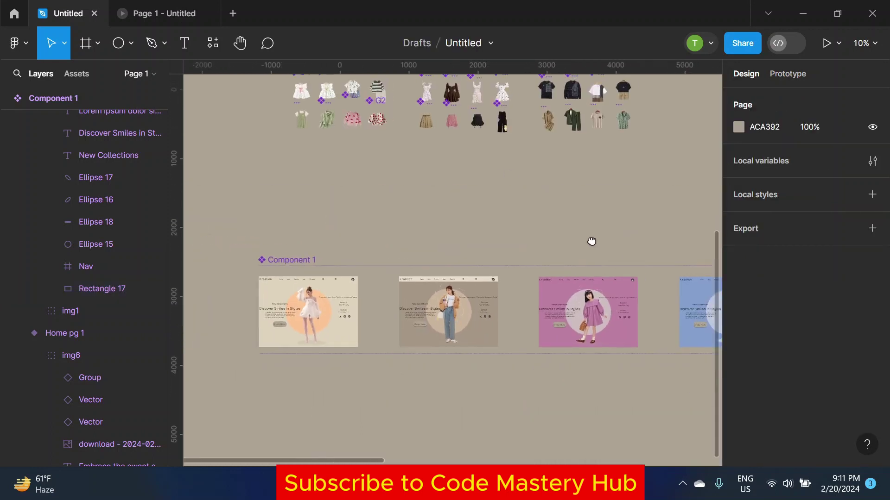
{"action": "scroll", "coordinate": [498, 336], "scroll_direction": "down", "scroll_amount": 3}
{"action": "scroll", "coordinate": [487, 327], "scroll_direction": "up", "scroll_amount": 5}
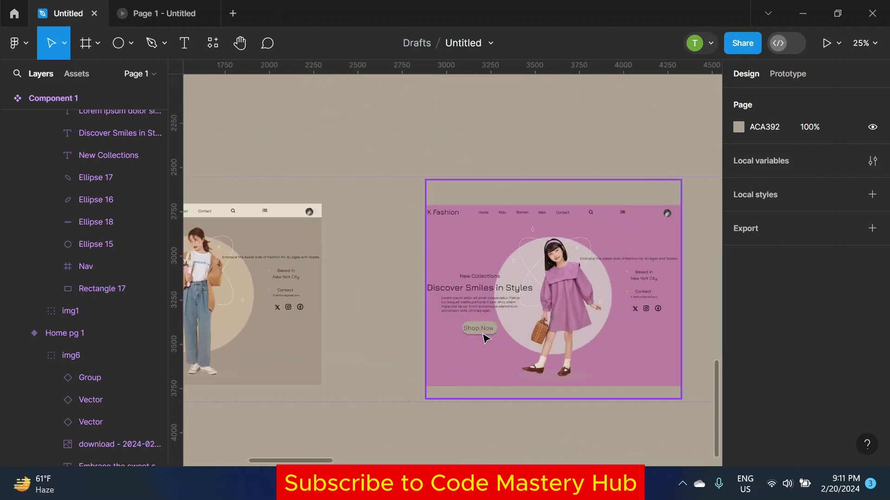
Step: Shift the pink card's Shop Now button fill toward purple
{"action": "left_click", "coordinate": [487, 334]}
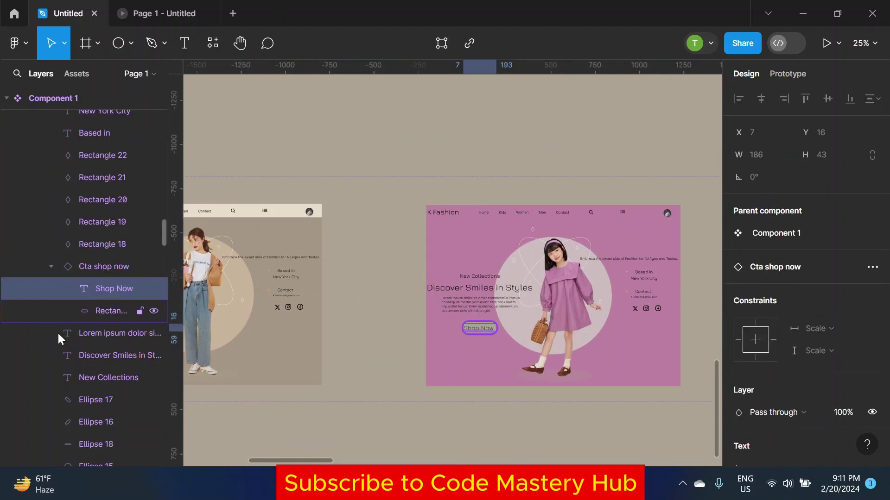
{"action": "left_click", "coordinate": [119, 311]}
{"action": "scroll", "coordinate": [807, 324], "scroll_direction": "down", "scroll_amount": 4}
{"action": "left_click", "coordinate": [739, 291]}
{"action": "left_click_drag", "start_coordinate": [606, 156], "coordinate": [607, 155]}
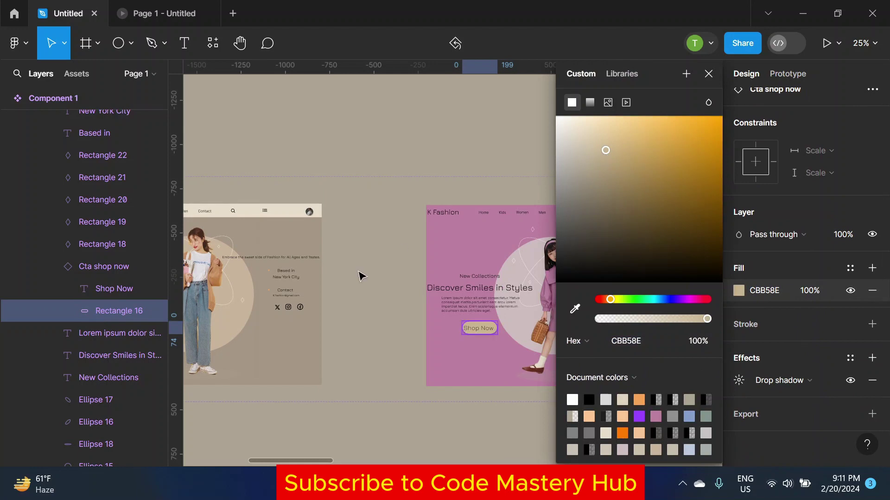
{"action": "scroll", "coordinate": [356, 267], "scroll_direction": "down", "scroll_amount": 2}
{"action": "left_click_drag", "start_coordinate": [680, 299], "coordinate": [675, 301]}
{"action": "left_click", "coordinate": [638, 218]}
{"action": "scroll", "coordinate": [468, 284], "scroll_direction": "right", "scroll_amount": 5}
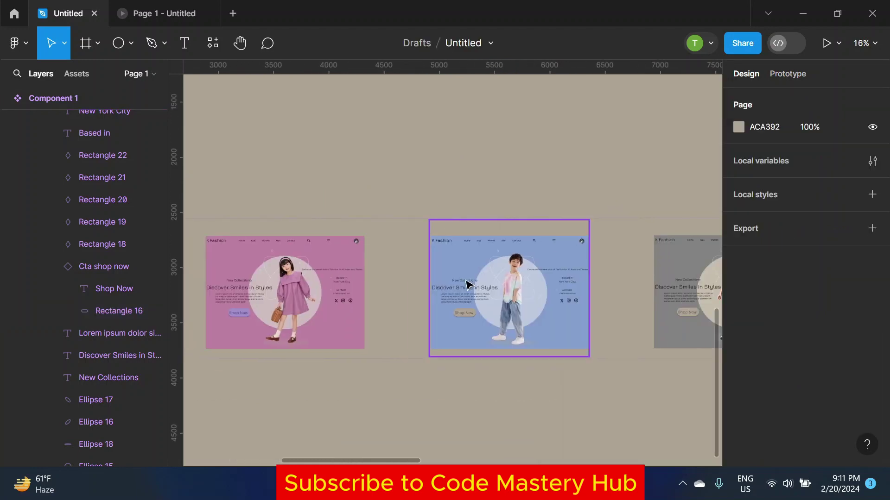
Step: Colour the blue card's Shop Now button with the blue sampled from its card
{"action": "left_click", "coordinate": [469, 319]}
{"action": "double_click", "coordinate": [470, 319]}
{"action": "scroll", "coordinate": [833, 343], "scroll_direction": "down", "scroll_amount": 4}
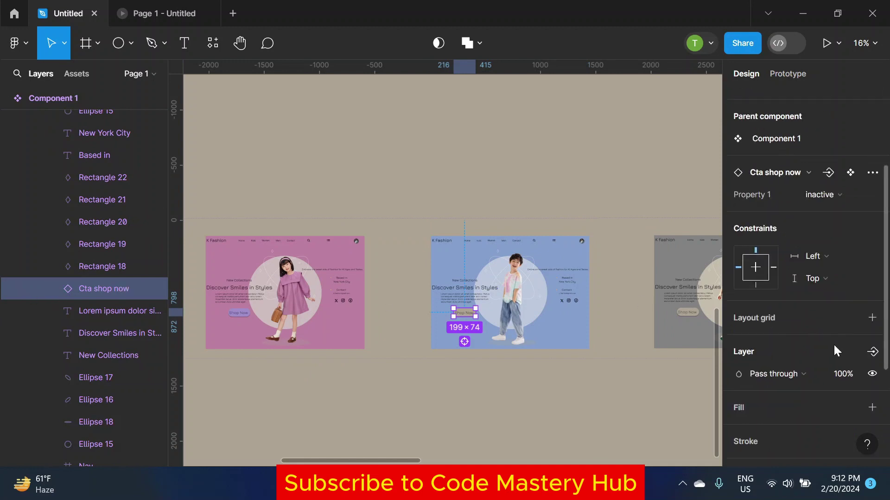
{"action": "scroll", "coordinate": [741, 350], "scroll_direction": "down", "scroll_amount": 3}
{"action": "left_click", "coordinate": [739, 348]}
{"action": "left_click", "coordinate": [666, 300]}
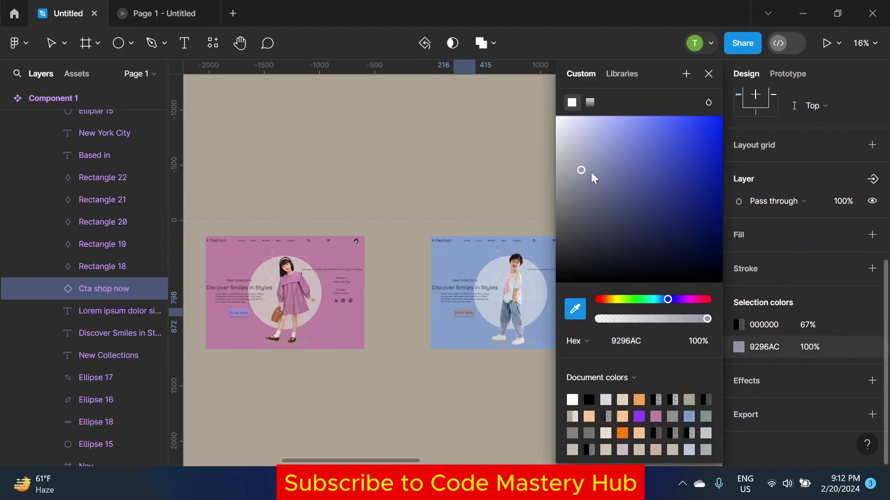
{"action": "key", "text": "ctrl+z"}
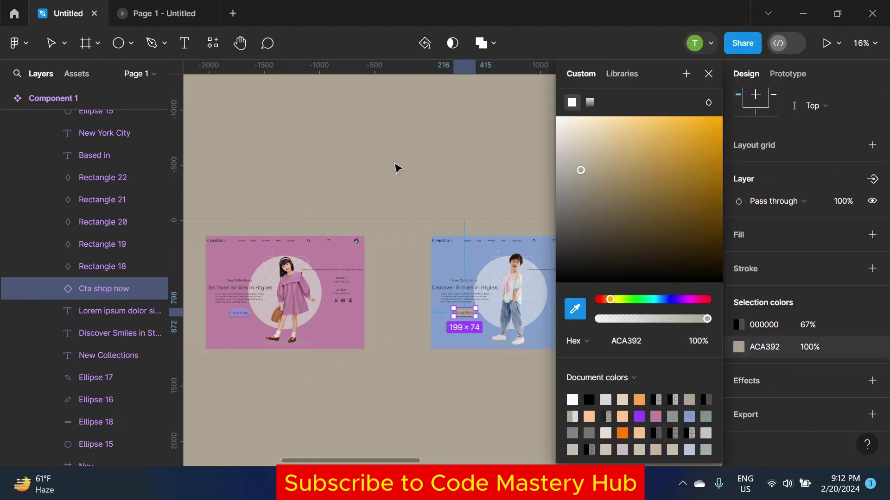
{"action": "left_click", "coordinate": [575, 309]}
{"action": "left_click", "coordinate": [580, 319]}
Step: Fill the green card's Shop Now button with the green sampled from its card
{"action": "left_click", "coordinate": [536, 176]}
{"action": "scroll", "coordinate": [557, 208], "scroll_direction": "right", "scroll_amount": 5}
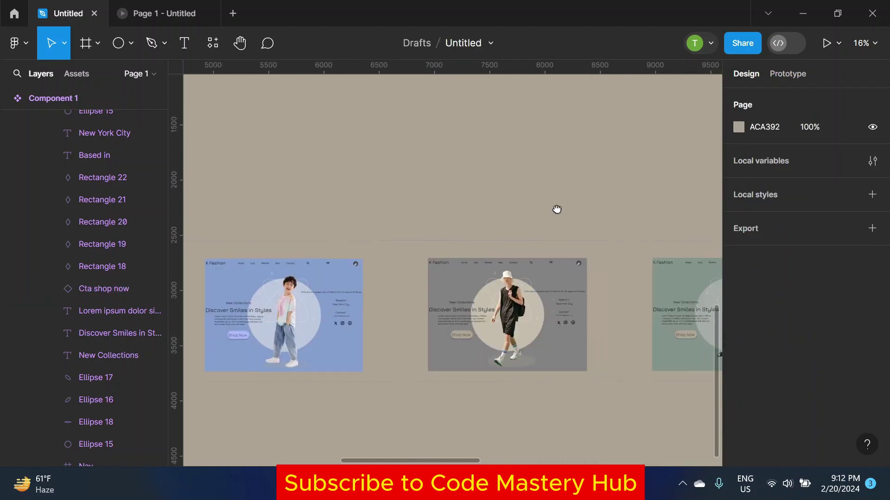
{"action": "scroll", "coordinate": [597, 342], "scroll_direction": "right", "scroll_amount": 2}
{"action": "scroll", "coordinate": [597, 338], "scroll_direction": "up", "scroll_amount": 3}
{"action": "double_click", "coordinate": [598, 335]}
{"action": "left_click", "coordinate": [119, 143]}
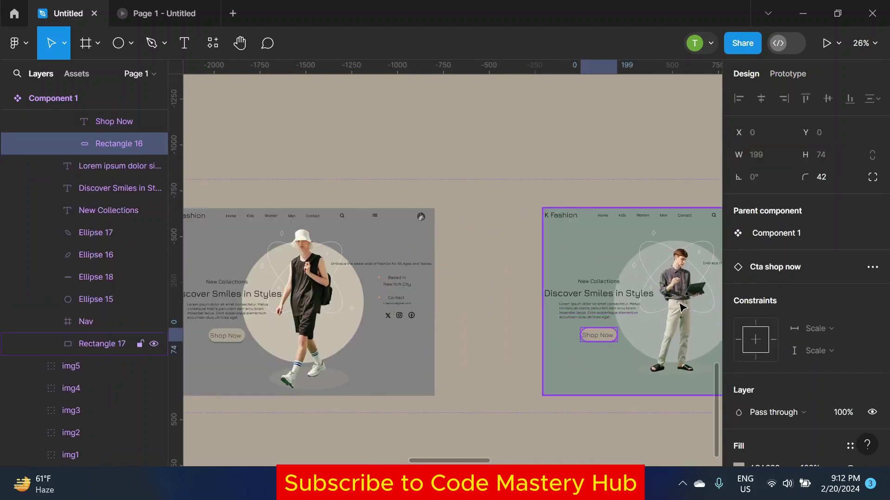
{"action": "scroll", "coordinate": [787, 278], "scroll_direction": "down", "scroll_amount": 5}
{"action": "left_click", "coordinate": [739, 290]}
{"action": "left_click_drag", "start_coordinate": [638, 115], "coordinate": [338, 191]}
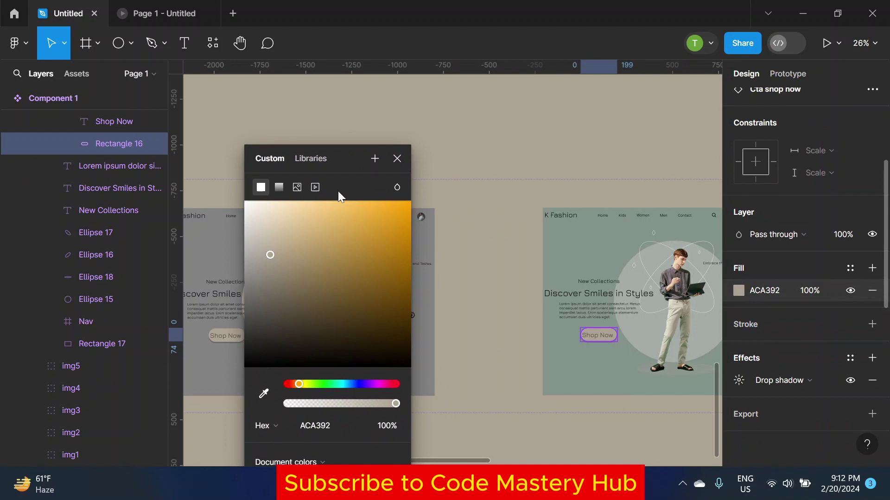
{"action": "left_click", "coordinate": [264, 394]}
{"action": "left_click", "coordinate": [590, 361]}
{"action": "left_click", "coordinate": [431, 145]}
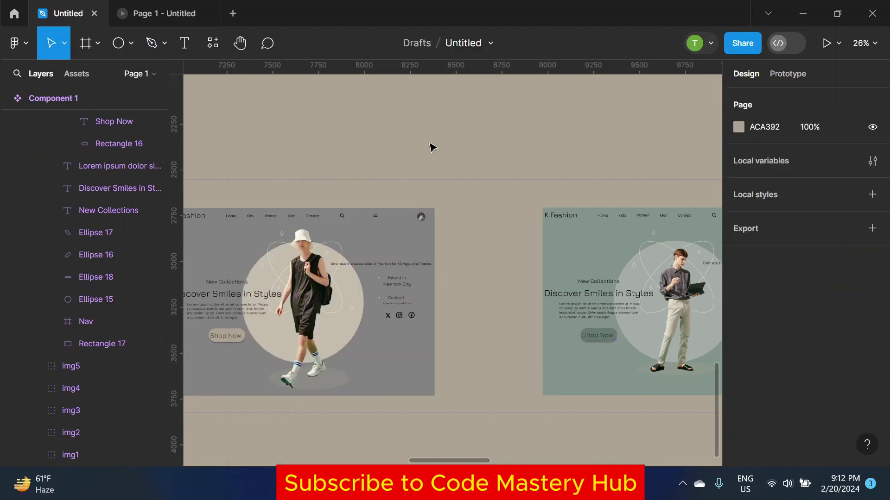
{"action": "key", "text": "ctrl+alt+Return"}
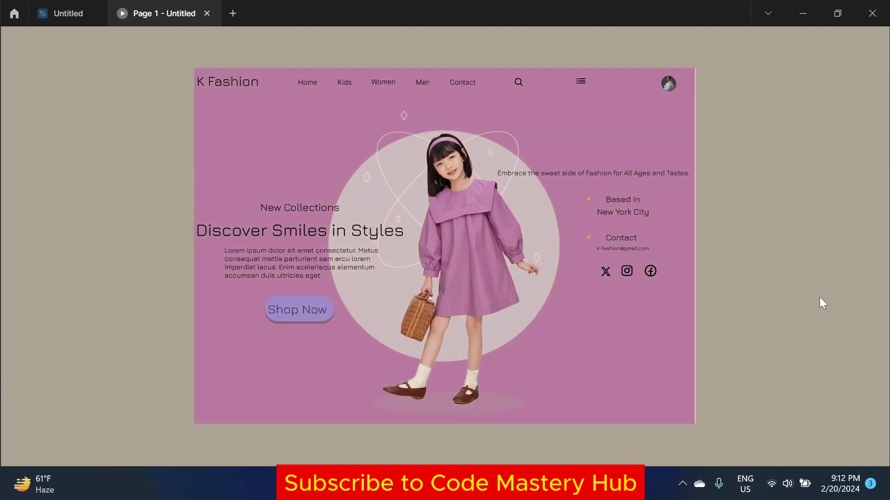
Step: Select the Home pg 2 variant frame and play the prototype presentation
{"action": "key", "text": "ctrl+Tab"}
{"action": "scroll", "coordinate": [180, 108], "scroll_direction": "left", "scroll_amount": 5}
{"action": "scroll", "coordinate": [384, 173], "scroll_direction": "left", "scroll_amount": 5}
{"action": "scroll", "coordinate": [296, 175], "scroll_direction": "left", "scroll_amount": 5}
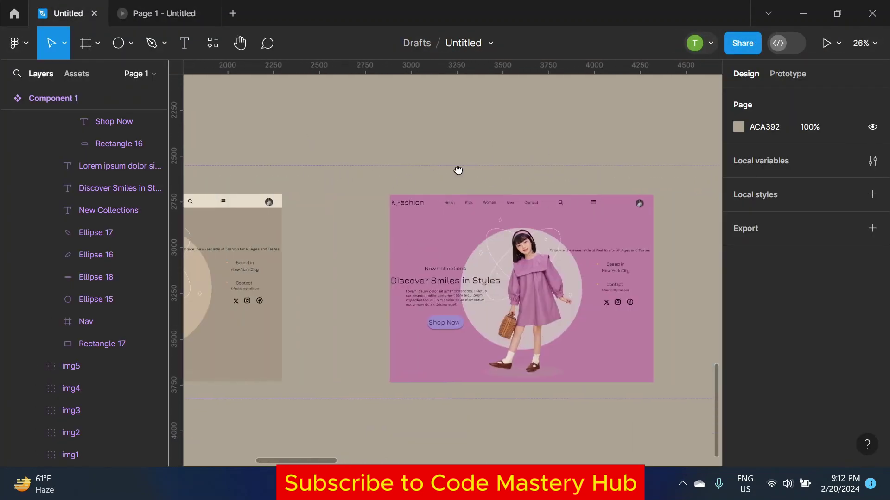
{"action": "scroll", "coordinate": [457, 171], "scroll_direction": "left", "scroll_amount": 5}
{"action": "left_click", "coordinate": [323, 215]}
{"action": "left_click_drag", "start_coordinate": [323, 214], "coordinate": [323, 215]}
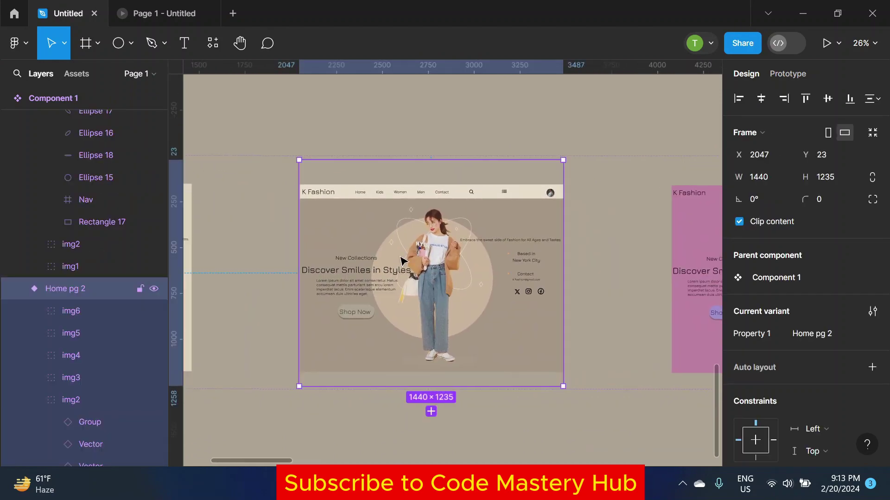
{"action": "key", "text": "ctrl+alt+Return"}
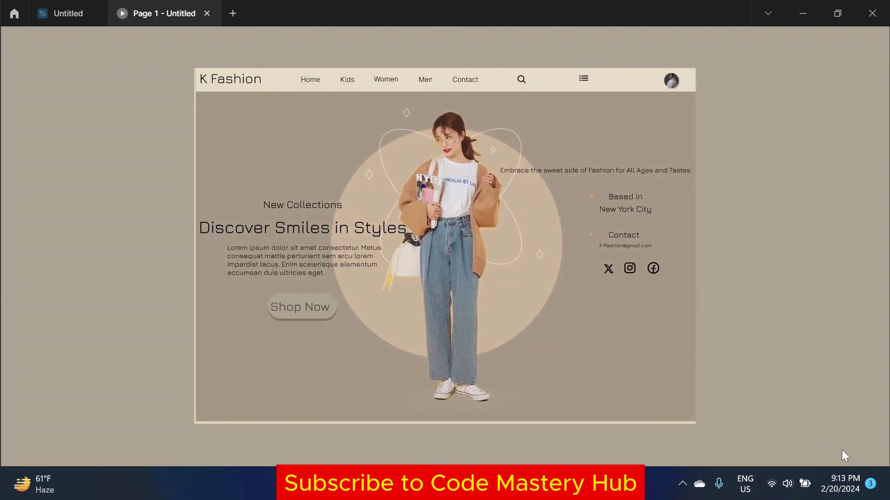
Step: Select all the images inside Home pg 2 and zoom to them
{"action": "left_click", "coordinate": [65, 11]}
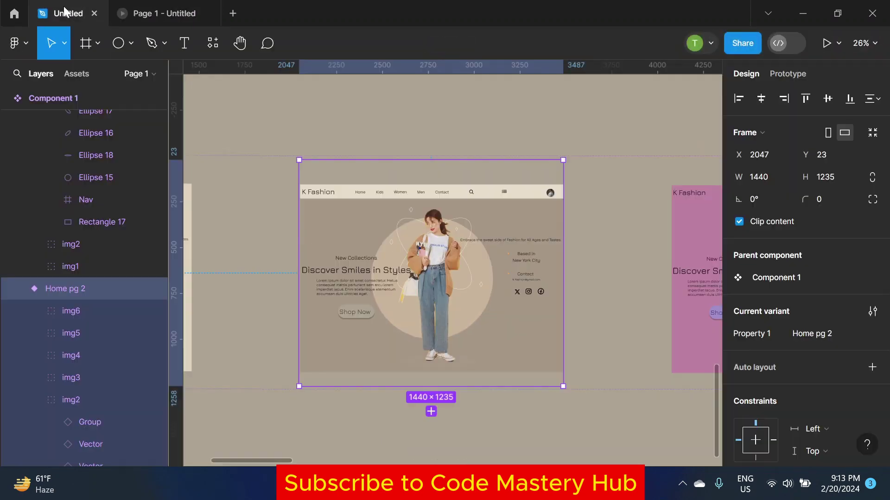
{"action": "left_click", "coordinate": [46, 309]}
{"action": "scroll", "coordinate": [65, 391], "scroll_direction": "down", "scroll_amount": 1}
{"action": "scroll", "coordinate": [91, 330], "scroll_direction": "down", "scroll_amount": 2}
{"action": "left_click", "coordinate": [85, 353], "text": "shift"}
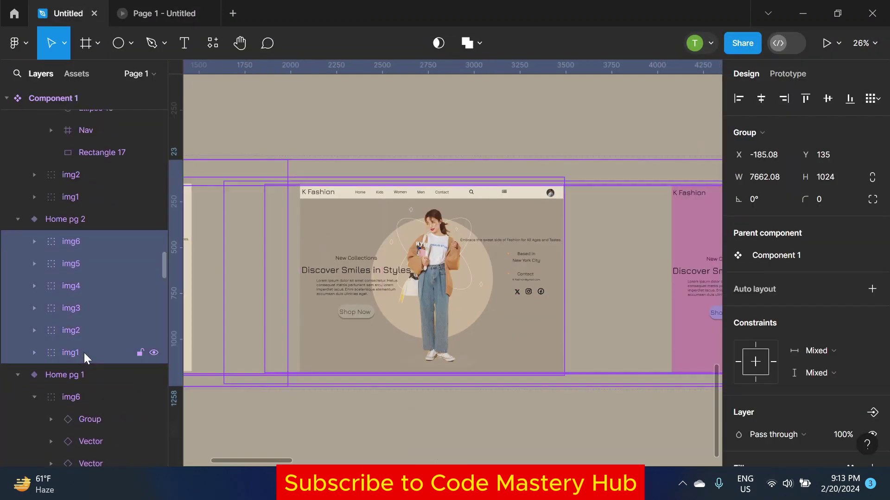
{"action": "key", "text": "shift+2"}
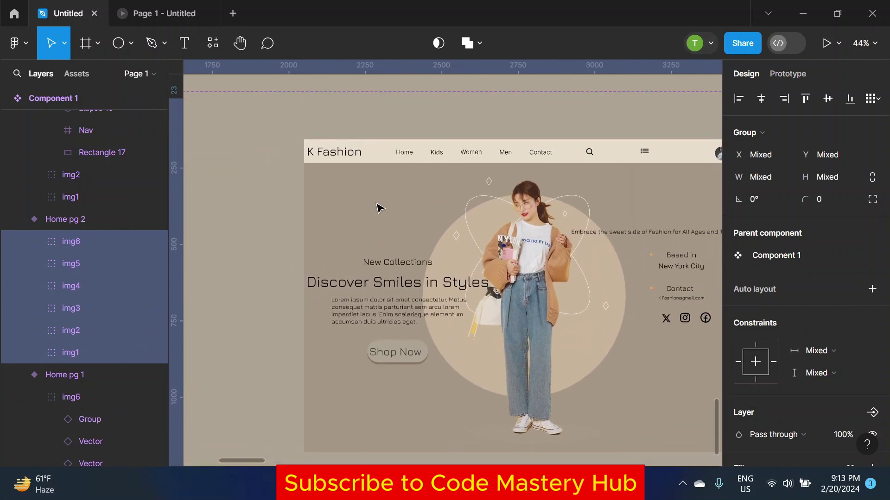
Step: Rewatch the auto-advancing home slides in presentation view, then close the presentation
{"action": "left_click", "coordinate": [173, 10]}
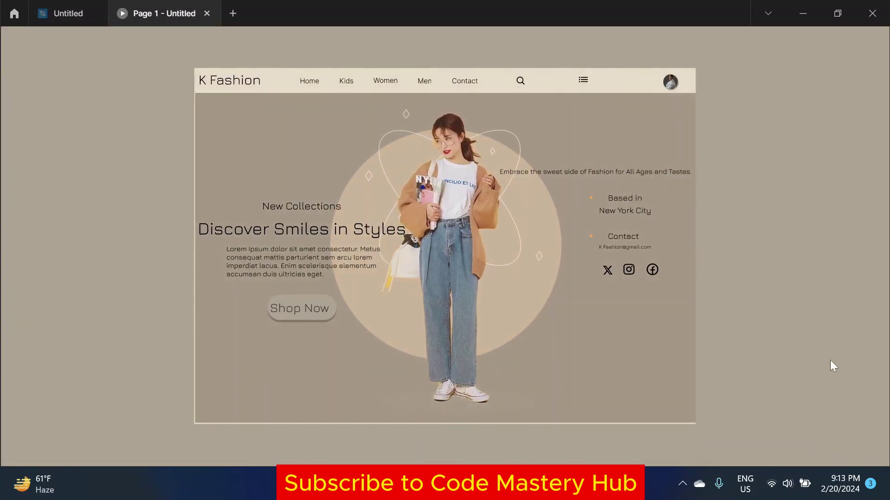
{"action": "key", "text": "ctrl+shift+Tab"}
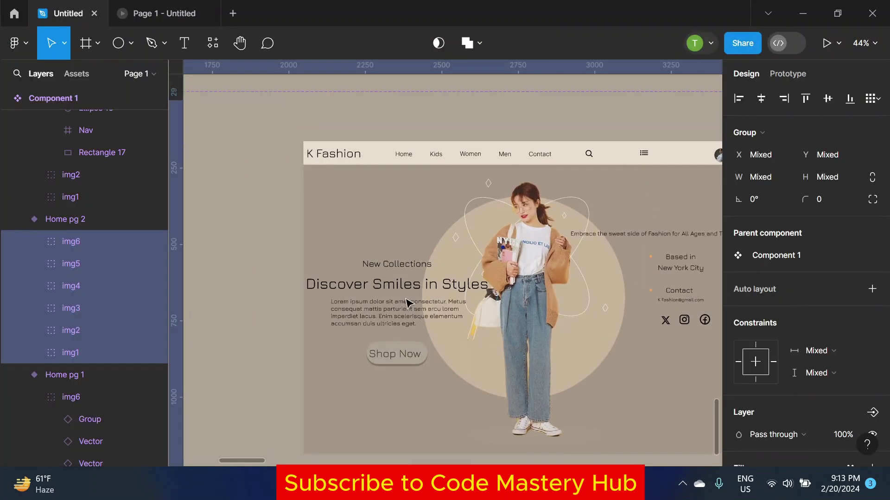
{"action": "left_click", "coordinate": [149, 14]}
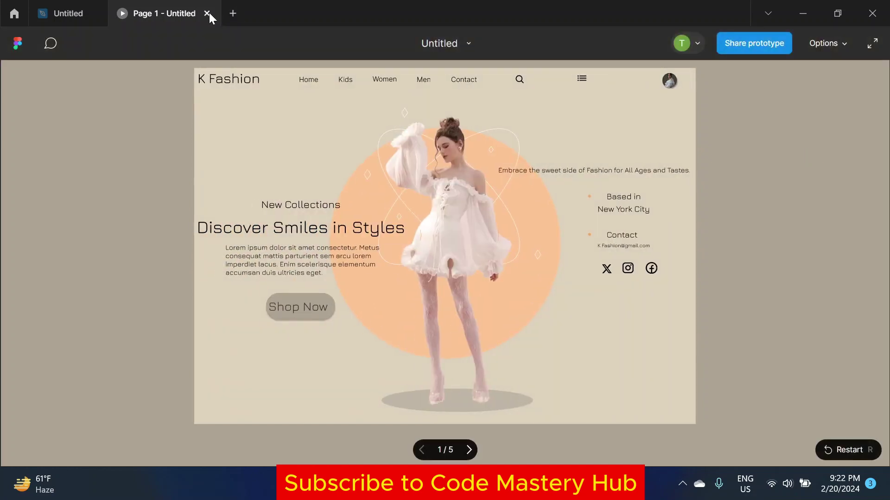
{"action": "left_click", "coordinate": [207, 13]}
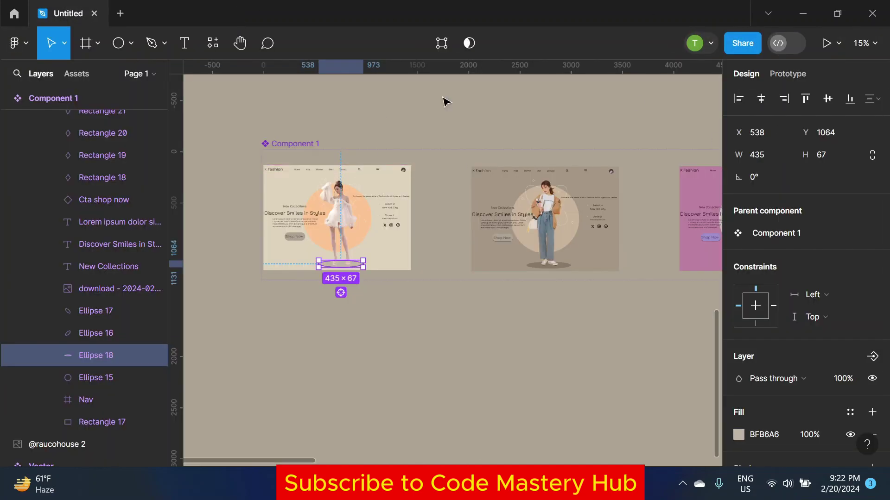
Step: Pan to the Home pg frame in Prototype mode and inspect its layers
{"action": "left_click", "coordinate": [440, 139]}
{"action": "scroll", "coordinate": [441, 152], "scroll_direction": "down", "scroll_amount": 5}
{"action": "left_click_drag", "start_coordinate": [418, 246], "coordinate": [340, 262]}
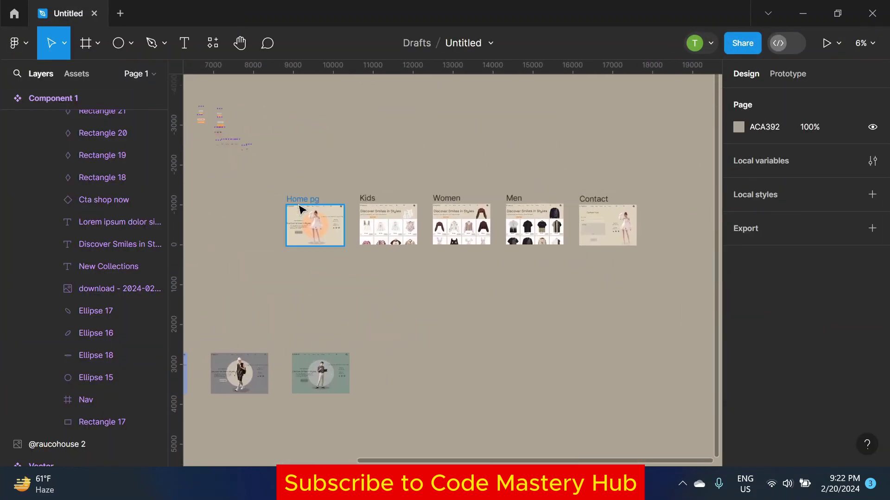
{"action": "scroll", "coordinate": [296, 217], "scroll_direction": "up", "scroll_amount": 5}
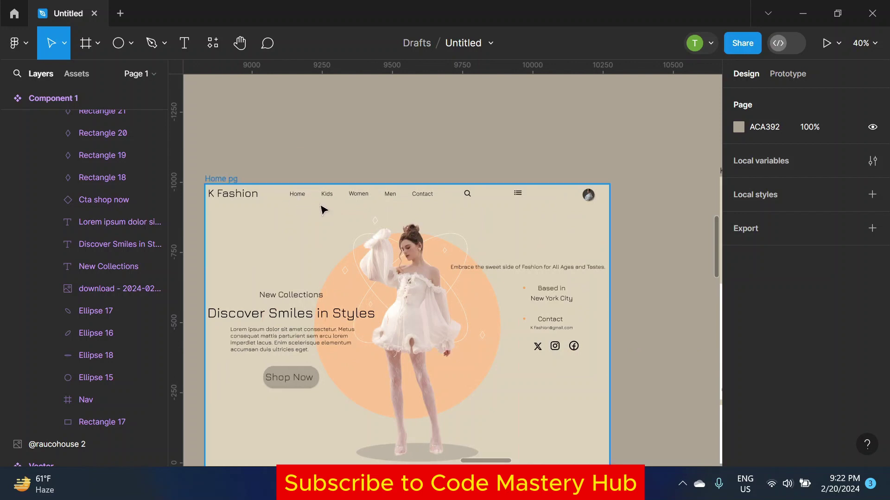
{"action": "left_click", "coordinate": [295, 196]}
{"action": "key", "text": "shift+e"}
{"action": "left_click", "coordinate": [297, 196]}
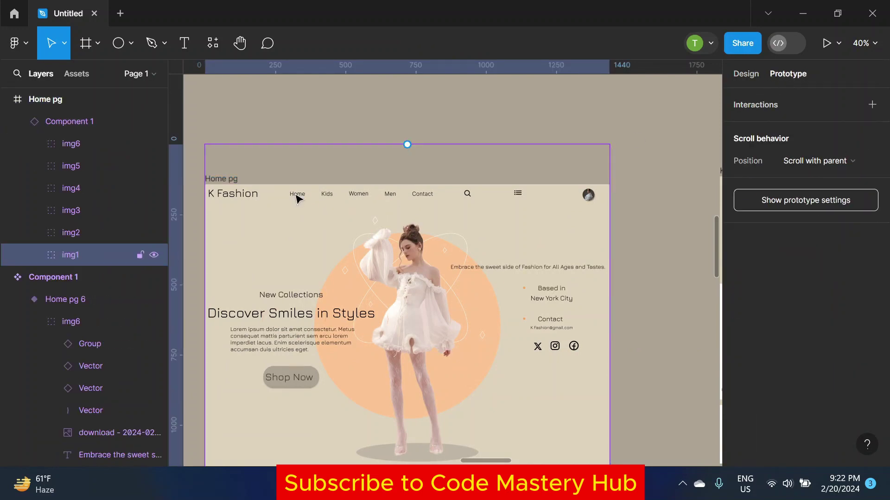
{"action": "left_click", "coordinate": [294, 197]}
{"action": "scroll", "coordinate": [68, 188], "scroll_direction": "up", "scroll_amount": 5}
{"action": "key", "text": "Escape"}
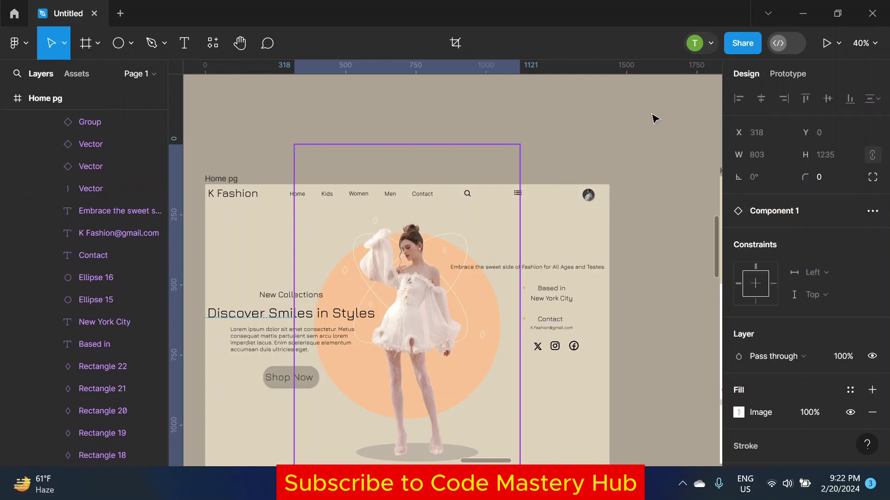
{"action": "key", "text": "Escape"}
{"action": "scroll", "coordinate": [443, 181], "scroll_direction": "down", "scroll_amount": 3}
{"action": "scroll", "coordinate": [417, 147], "scroll_direction": "right", "scroll_amount": 3}
{"action": "scroll", "coordinate": [378, 174], "scroll_direction": "up", "scroll_amount": 3}
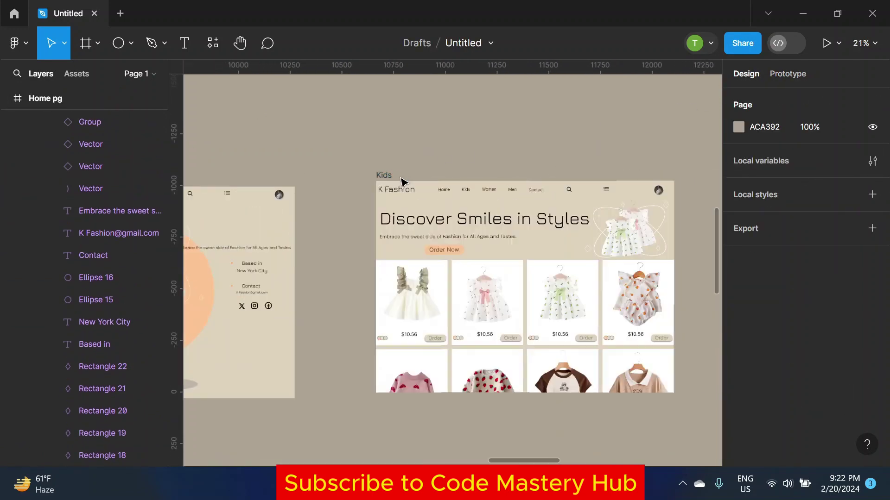
{"action": "scroll", "coordinate": [447, 175], "scroll_direction": "up", "scroll_amount": 2}
{"action": "scroll", "coordinate": [476, 155], "scroll_direction": "down", "scroll_amount": 5}
{"action": "scroll", "coordinate": [426, 146], "scroll_direction": "right", "scroll_amount": 2}
Step: Link the Kids nav Home item to Home pg with a 500ms transition
{"action": "key", "text": "shift+e"}
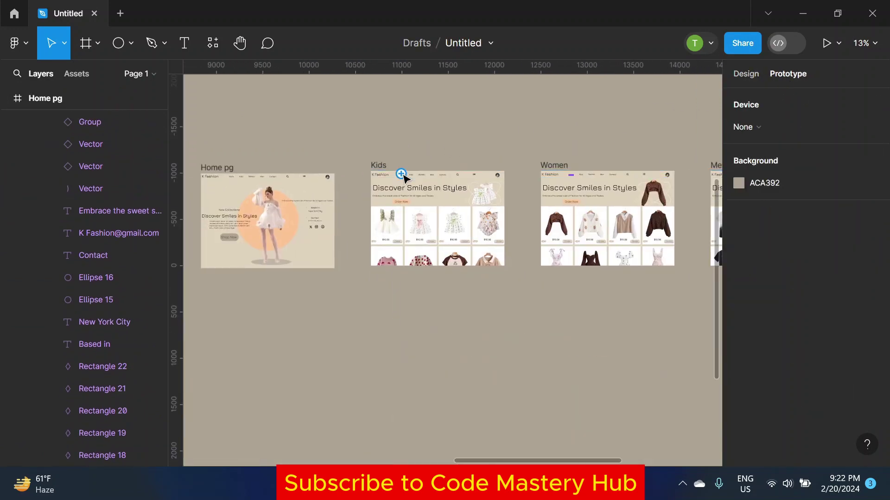
{"action": "left_click", "coordinate": [399, 175]}
{"action": "scroll", "coordinate": [400, 175], "scroll_direction": "up", "scroll_amount": 2}
{"action": "scroll", "coordinate": [399, 179], "scroll_direction": "down", "scroll_amount": 2}
{"action": "left_click_drag", "start_coordinate": [333, 186], "coordinate": [324, 190]}
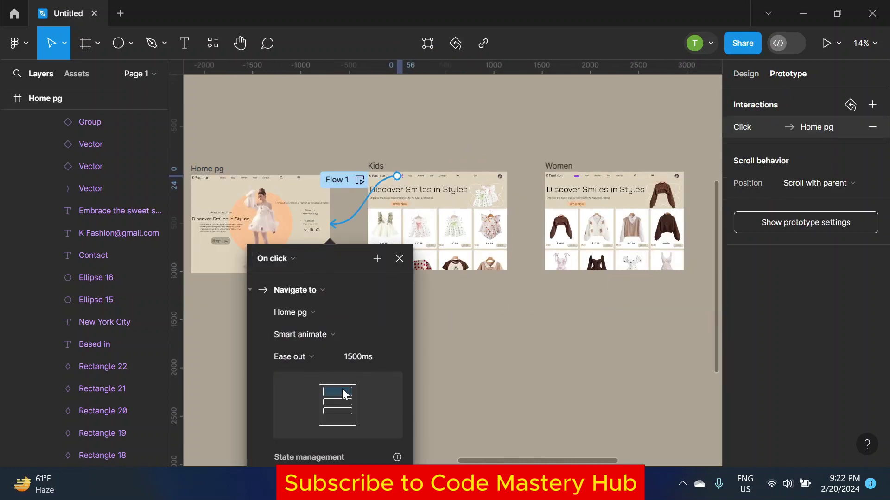
{"action": "left_click", "coordinate": [379, 358]}
{"action": "type", "text": "500"}
{"action": "key", "text": "Return"}
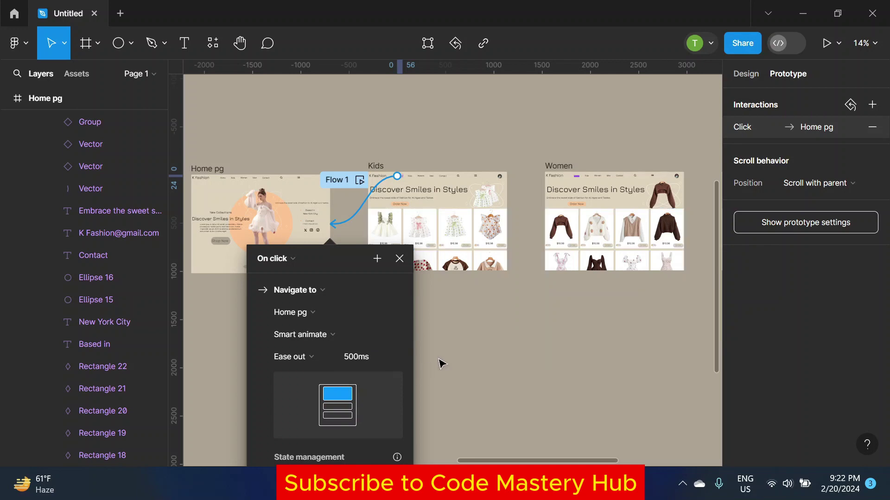
{"action": "key", "text": "Escape"}
{"action": "key", "text": "Escape"}
{"action": "scroll", "coordinate": [377, 351], "scroll_direction": "right", "scroll_amount": 2}
{"action": "scroll", "coordinate": [460, 182], "scroll_direction": "right", "scroll_amount": 1}
Step: Link the Women and Men pages' Home nav items to Home pg
{"action": "left_click", "coordinate": [466, 190]}
{"action": "scroll", "coordinate": [466, 190], "scroll_direction": "up", "scroll_amount": 3}
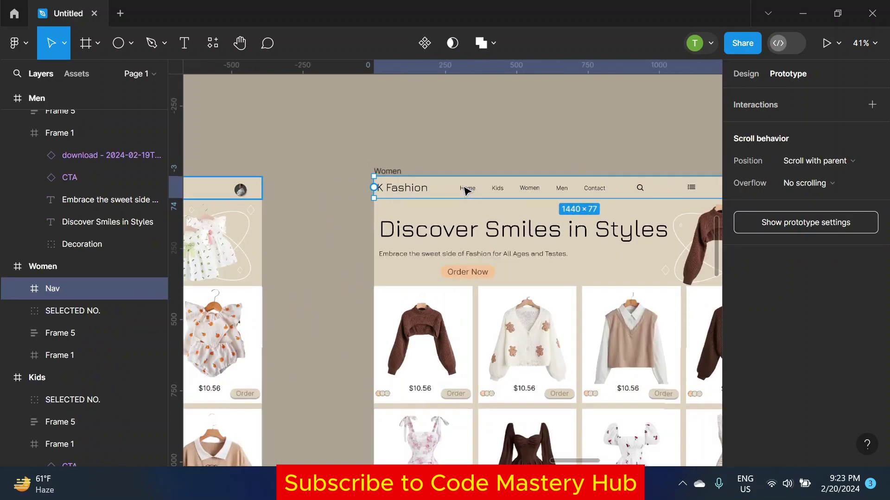
{"action": "scroll", "coordinate": [467, 186], "scroll_direction": "down", "scroll_amount": 3}
{"action": "scroll", "coordinate": [433, 199], "scroll_direction": "down", "scroll_amount": 1}
{"action": "left_click_drag", "start_coordinate": [464, 187], "coordinate": [266, 223]}
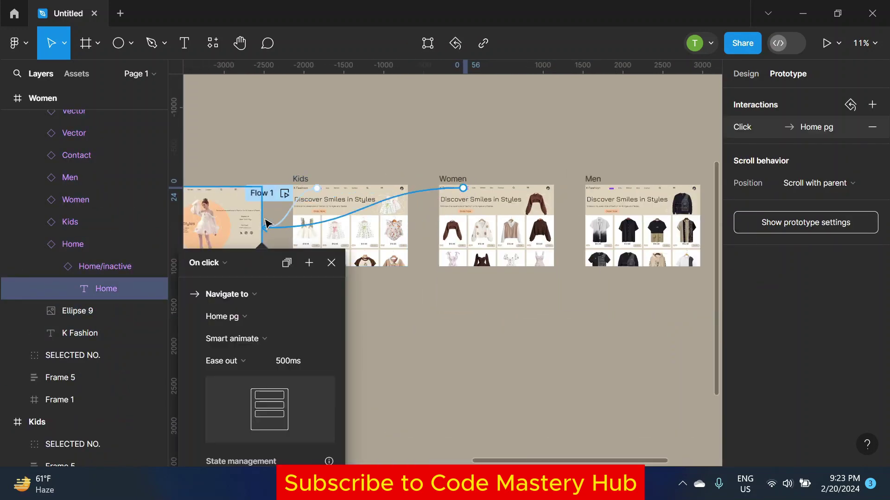
{"action": "left_click", "coordinate": [407, 336]}
{"action": "scroll", "coordinate": [427, 208], "scroll_direction": "right", "scroll_amount": 2}
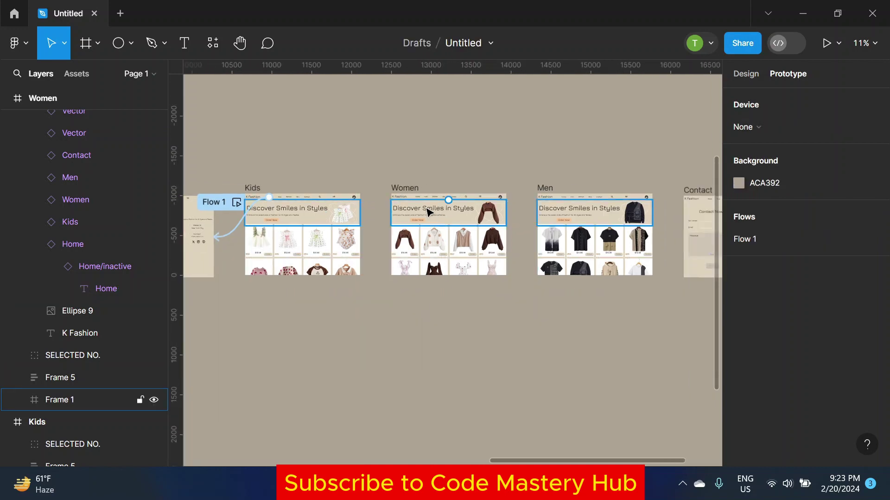
{"action": "double_click", "coordinate": [556, 197]}
{"action": "left_click_drag", "start_coordinate": [238, 235], "coordinate": [204, 234]}
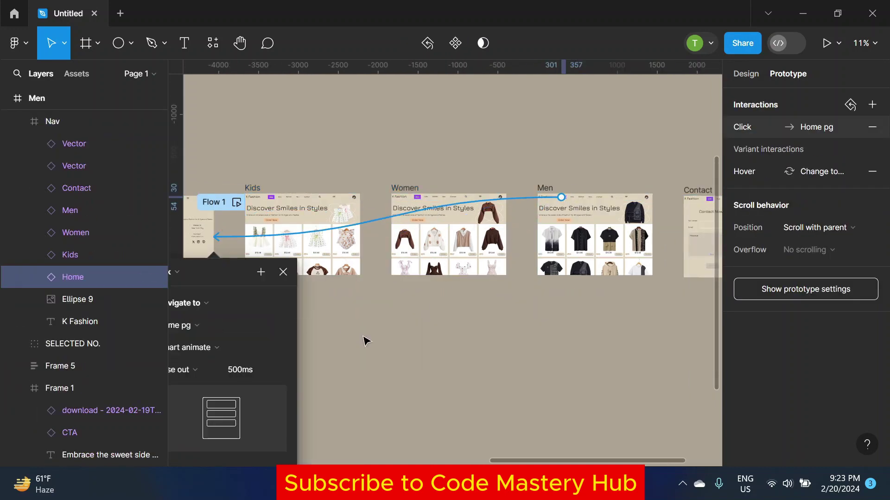
{"action": "scroll", "coordinate": [297, 252], "scroll_direction": "left", "scroll_amount": 2}
{"action": "left_click", "coordinate": [566, 315]}
Step: Link the Contact page's Home nav item to Home pg
{"action": "scroll", "coordinate": [566, 316], "scroll_direction": "down", "scroll_amount": 3, "text": "ctrl"}
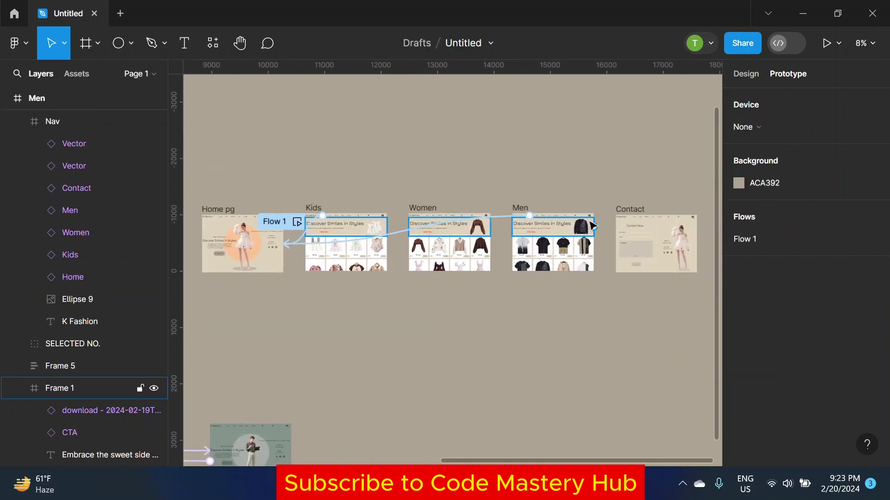
{"action": "scroll", "coordinate": [626, 262], "scroll_direction": "up", "scroll_amount": 3, "text": "ctrl"}
{"action": "double_click", "coordinate": [628, 255]}
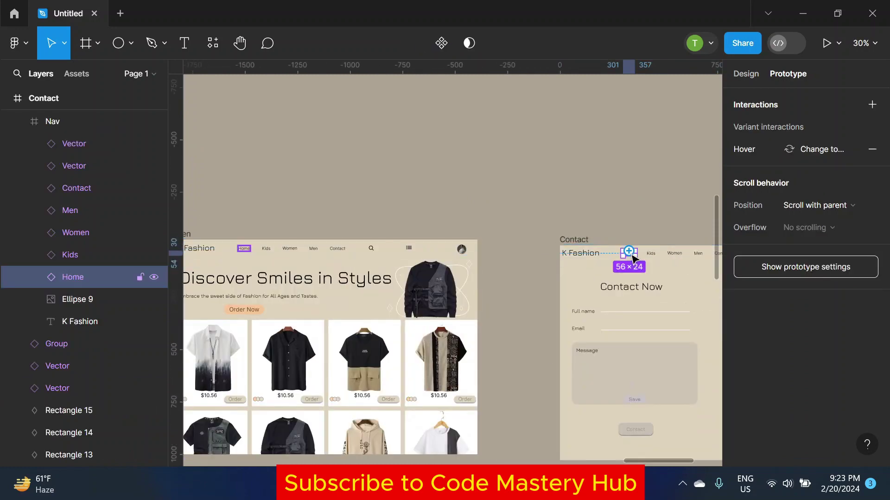
{"action": "scroll", "coordinate": [628, 255], "scroll_direction": "down", "scroll_amount": 4, "text": "ctrl"}
{"action": "left_click_drag", "start_coordinate": [629, 254], "coordinate": [278, 278]}
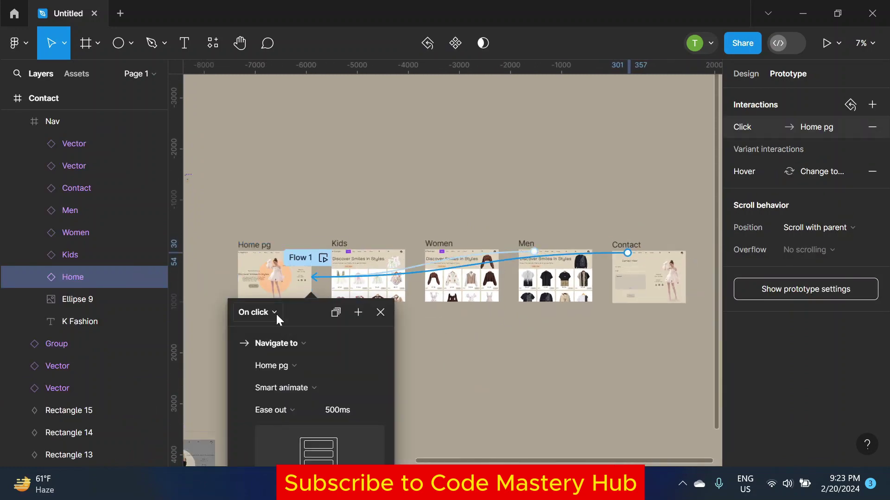
{"action": "key", "text": "Escape"}
{"action": "key", "text": "Escape"}
{"action": "scroll", "coordinate": [351, 273], "scroll_direction": "up", "scroll_amount": 4, "text": "ctrl"}
{"action": "scroll", "coordinate": [353, 271], "scroll_direction": "up", "scroll_amount": 2, "text": "ctrl"}
Step: Link the Kids page's Women nav item, and its Contact item to Contact
{"action": "left_click", "coordinate": [384, 256]}
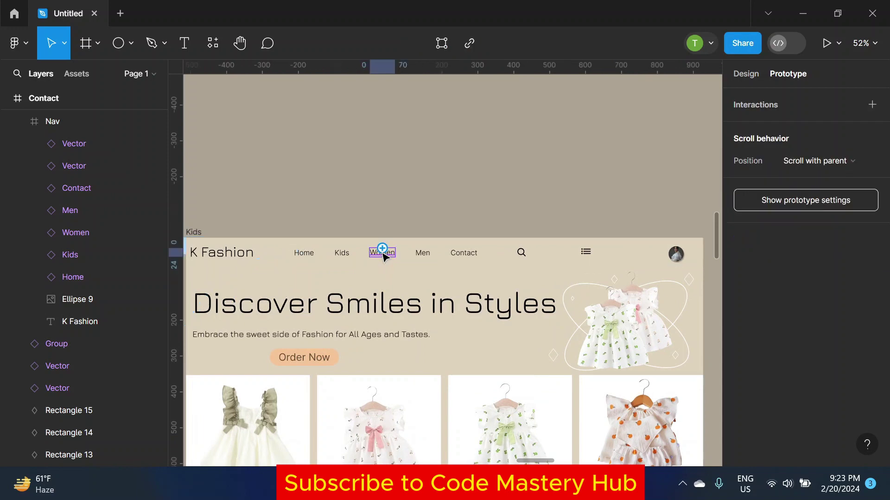
{"action": "scroll", "coordinate": [397, 263], "scroll_direction": "down", "scroll_amount": 4, "text": "ctrl"}
{"action": "left_click_drag", "start_coordinate": [535, 288], "coordinate": [538, 289]}
{"action": "scroll", "coordinate": [516, 182], "scroll_direction": "down", "scroll_amount": 2}
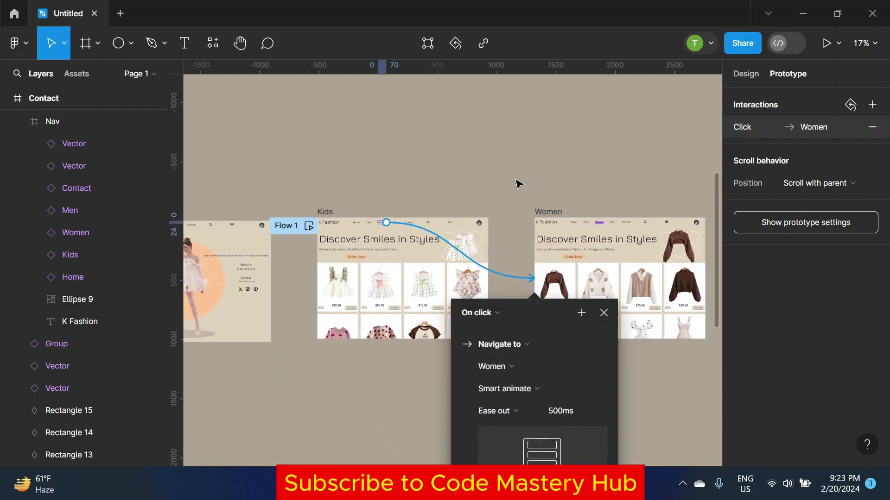
{"action": "left_click", "coordinate": [522, 176]}
{"action": "scroll", "coordinate": [366, 222], "scroll_direction": "up", "scroll_amount": 3, "text": "ctrl"}
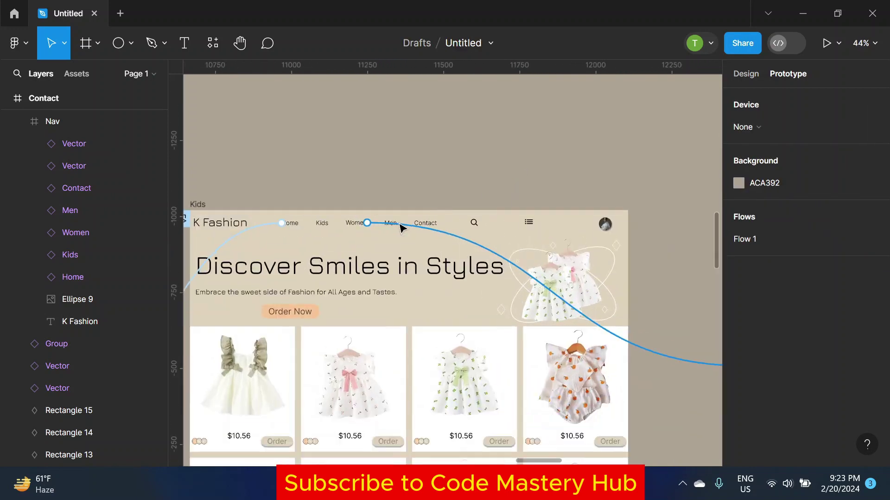
{"action": "left_click", "coordinate": [426, 225]}
{"action": "scroll", "coordinate": [427, 226], "scroll_direction": "down", "scroll_amount": 4, "text": "ctrl"}
{"action": "scroll", "coordinate": [427, 226], "scroll_direction": "down", "scroll_amount": 3, "text": "ctrl"}
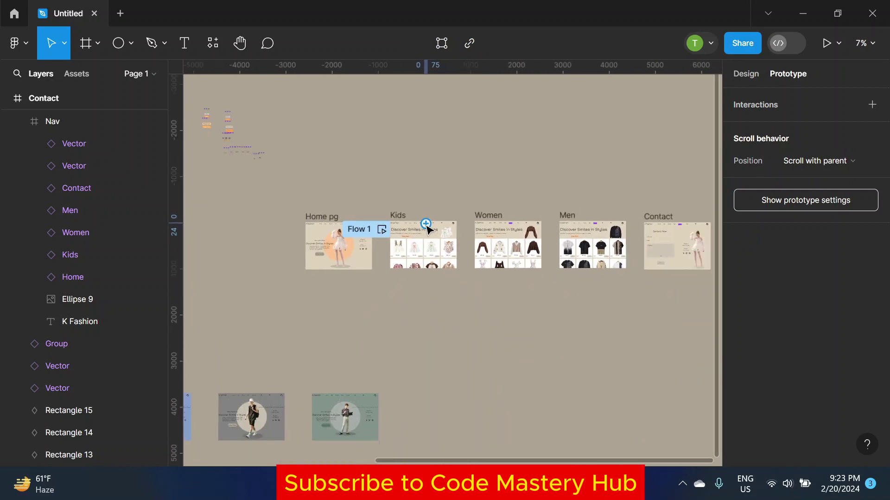
{"action": "left_click_drag", "start_coordinate": [427, 225], "coordinate": [668, 246]}
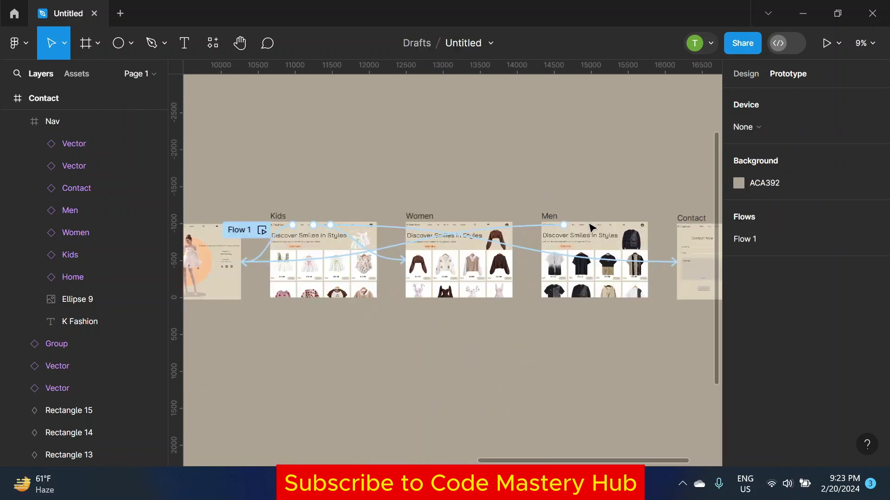
{"action": "scroll", "coordinate": [586, 226], "scroll_direction": "up", "scroll_amount": 5}
Step: Link the Kids nav items on the Men and Women pages to Kids
{"action": "left_click", "coordinate": [550, 221]}
{"action": "scroll", "coordinate": [551, 222], "scroll_direction": "down", "scroll_amount": 3}
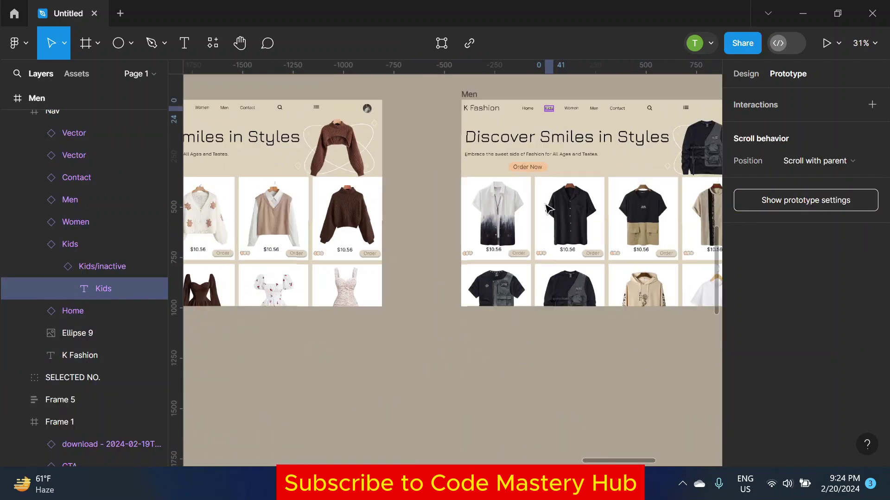
{"action": "scroll", "coordinate": [533, 204], "scroll_direction": "down", "scroll_amount": 3}
{"action": "scroll", "coordinate": [481, 147], "scroll_direction": "down", "scroll_amount": 2}
{"action": "scroll", "coordinate": [547, 176], "scroll_direction": "down", "scroll_amount": 2}
{"action": "left_click_drag", "start_coordinate": [547, 176], "coordinate": [338, 206]}
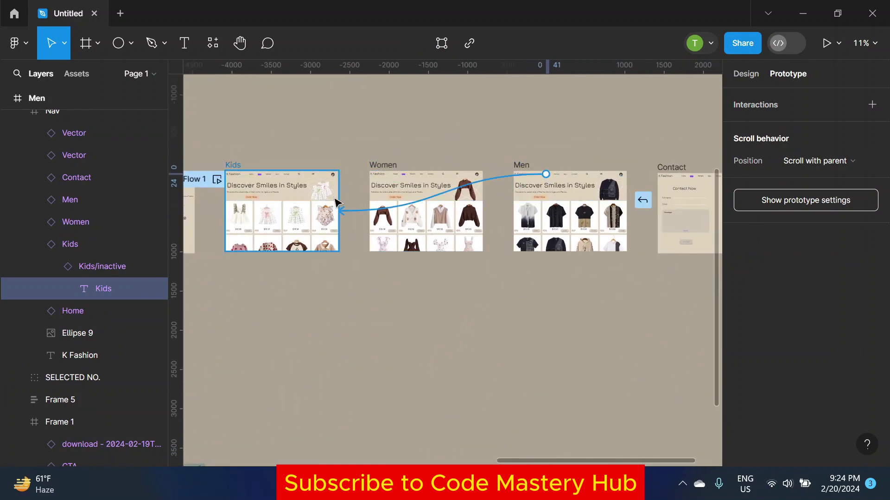
{"action": "key", "text": "Escape"}
{"action": "scroll", "coordinate": [405, 185], "scroll_direction": "up", "scroll_amount": 2}
{"action": "scroll", "coordinate": [404, 186], "scroll_direction": "up", "scroll_amount": 2}
{"action": "left_click", "coordinate": [406, 175]}
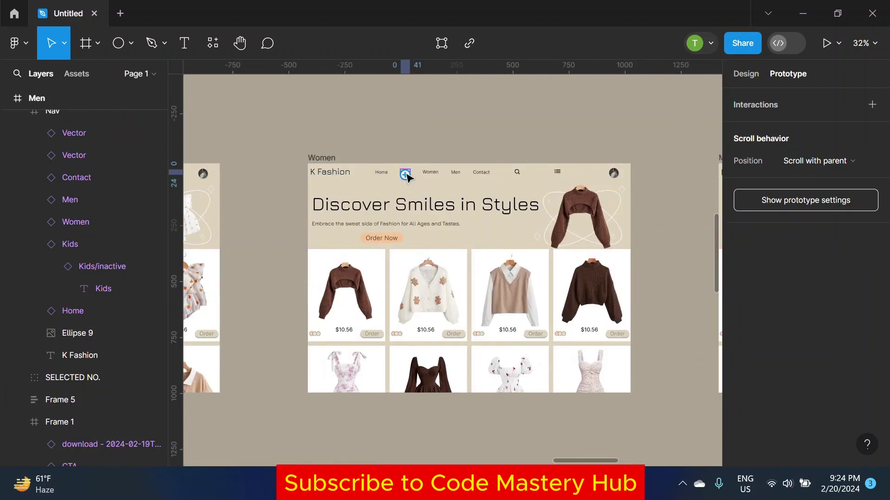
{"action": "scroll", "coordinate": [405, 179], "scroll_direction": "down", "scroll_amount": 4}
{"action": "left_click_drag", "start_coordinate": [348, 194], "coordinate": [348, 196]}
{"action": "left_click", "coordinate": [332, 163]}
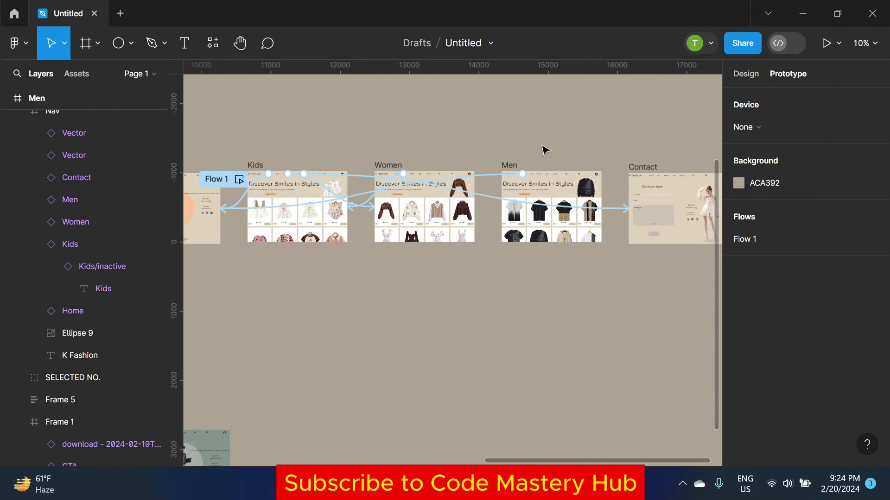
{"action": "scroll", "coordinate": [537, 178], "scroll_direction": "up", "scroll_amount": 3}
{"action": "scroll", "coordinate": [549, 175], "scroll_direction": "up", "scroll_amount": 2}
Step: Link the Women nav items on the Men and Contact pages to Women
{"action": "left_click", "coordinate": [551, 174]}
{"action": "scroll", "coordinate": [552, 174], "scroll_direction": "down", "scroll_amount": 4}
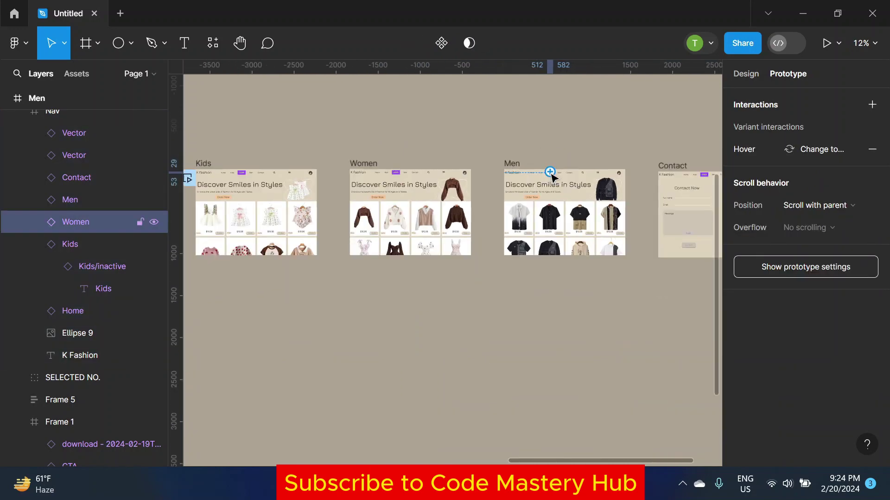
{"action": "left_click_drag", "start_coordinate": [479, 187], "coordinate": [468, 186]}
{"action": "left_click", "coordinate": [646, 175]}
{"action": "scroll", "coordinate": [603, 181], "scroll_direction": "right", "scroll_amount": 3}
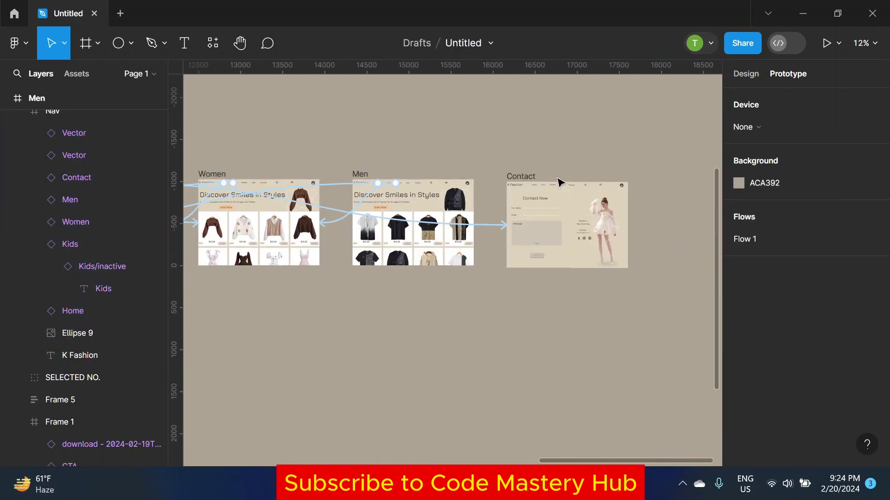
{"action": "scroll", "coordinate": [551, 190], "scroll_direction": "up", "scroll_amount": 5}
{"action": "left_click", "coordinate": [556, 186]}
{"action": "scroll", "coordinate": [572, 180], "scroll_direction": "down", "scroll_amount": 4}
{"action": "scroll", "coordinate": [572, 180], "scroll_direction": "down", "scroll_amount": 2}
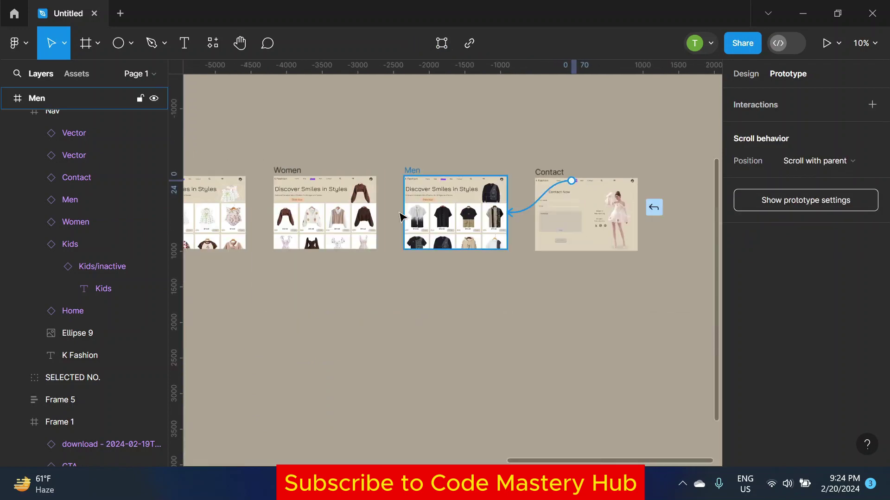
{"action": "left_click_drag", "start_coordinate": [571, 181], "coordinate": [377, 213]}
{"action": "left_click", "coordinate": [456, 131]}
{"action": "scroll", "coordinate": [582, 189], "scroll_direction": "up", "scroll_amount": 5}
Step: Link the Contact page's Men item to Men and the Men page's Contact item to Contact
{"action": "left_click", "coordinate": [574, 174]}
{"action": "scroll", "coordinate": [574, 175], "scroll_direction": "down", "scroll_amount": 3}
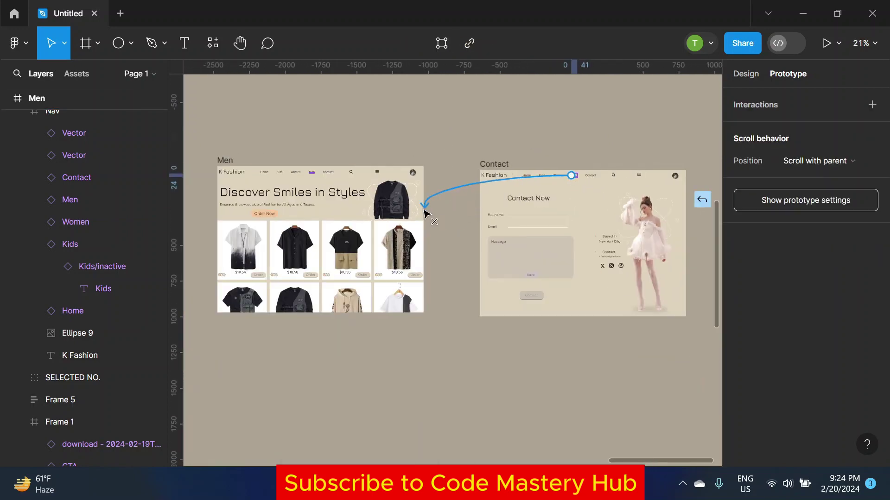
{"action": "left_click_drag", "start_coordinate": [572, 176], "coordinate": [419, 232]}
{"action": "left_click", "coordinate": [468, 135]}
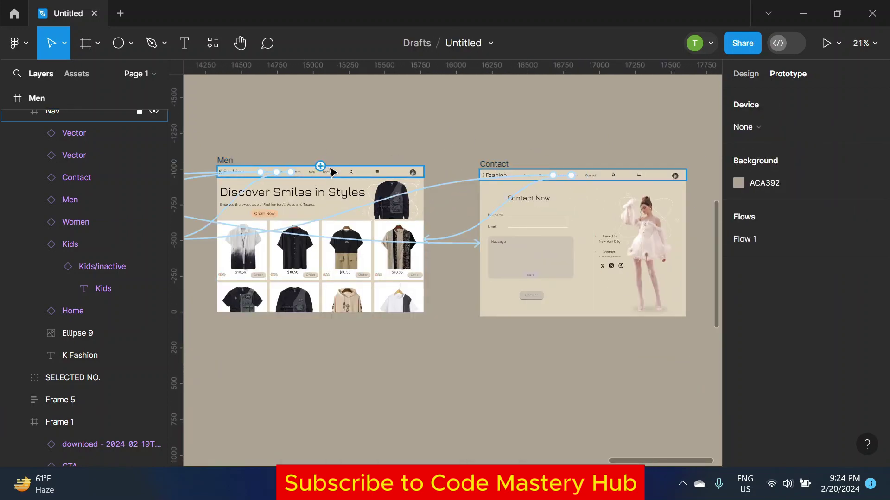
{"action": "scroll", "coordinate": [333, 174], "scroll_direction": "up", "scroll_amount": 2}
{"action": "left_click_drag", "start_coordinate": [333, 169], "coordinate": [540, 218]}
{"action": "scroll", "coordinate": [496, 159], "scroll_direction": "down", "scroll_amount": 3}
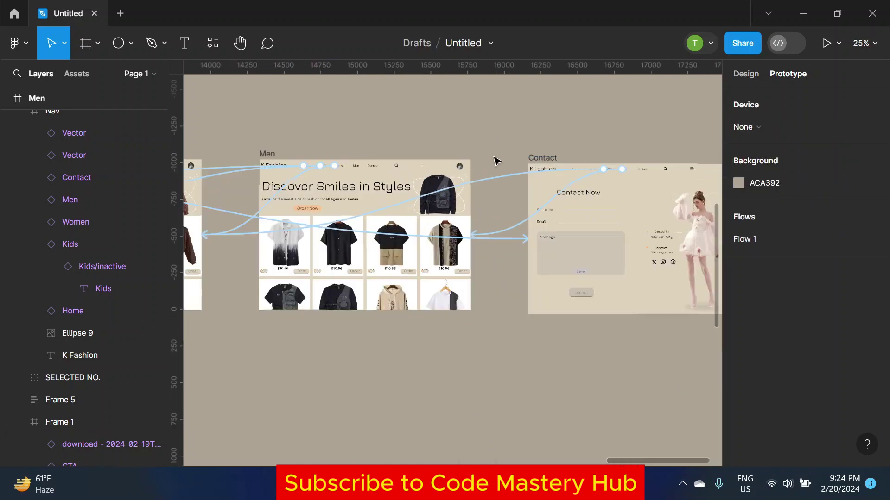
{"action": "scroll", "coordinate": [450, 133], "scroll_direction": "down", "scroll_amount": 2}
{"action": "scroll", "coordinate": [334, 175], "scroll_direction": "up", "scroll_amount": 5}
Step: Check the Women page's Contact link and bring the Home pg frame into view
{"action": "left_click", "coordinate": [333, 174]}
{"action": "scroll", "coordinate": [334, 175], "scroll_direction": "down", "scroll_amount": 3}
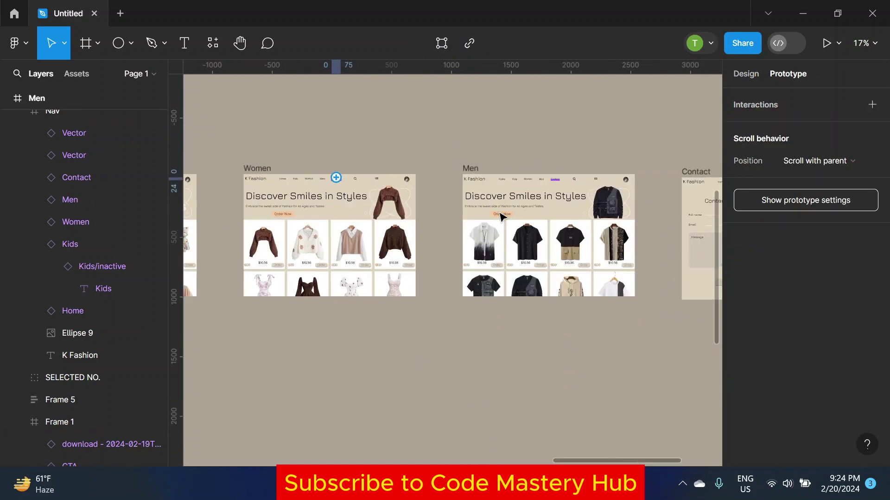
{"action": "left_click", "coordinate": [435, 130]}
{"action": "scroll", "coordinate": [290, 143], "scroll_direction": "down", "scroll_amount": 2}
{"action": "scroll", "coordinate": [287, 153], "scroll_direction": "up", "scroll_amount": 5}
{"action": "scroll", "coordinate": [278, 160], "scroll_direction": "down", "scroll_amount": 3}
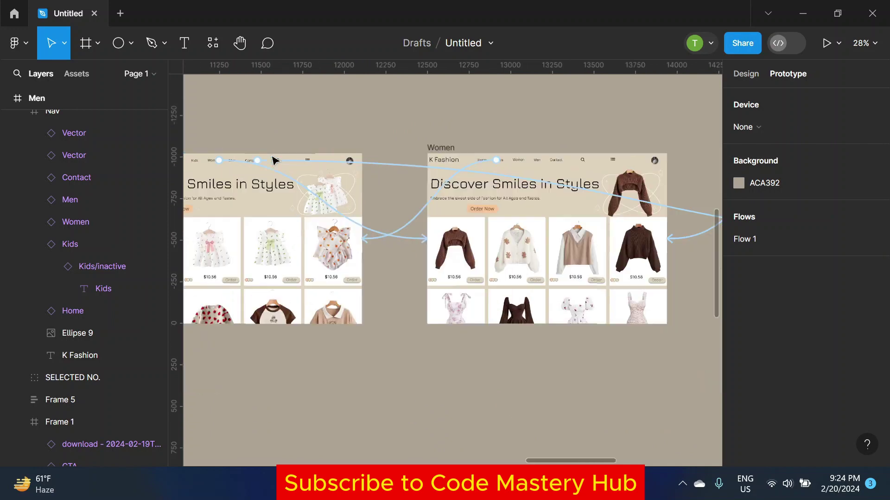
{"action": "scroll", "coordinate": [320, 174], "scroll_direction": "up", "scroll_amount": 5}
{"action": "scroll", "coordinate": [320, 174], "scroll_direction": "down", "scroll_amount": 3}
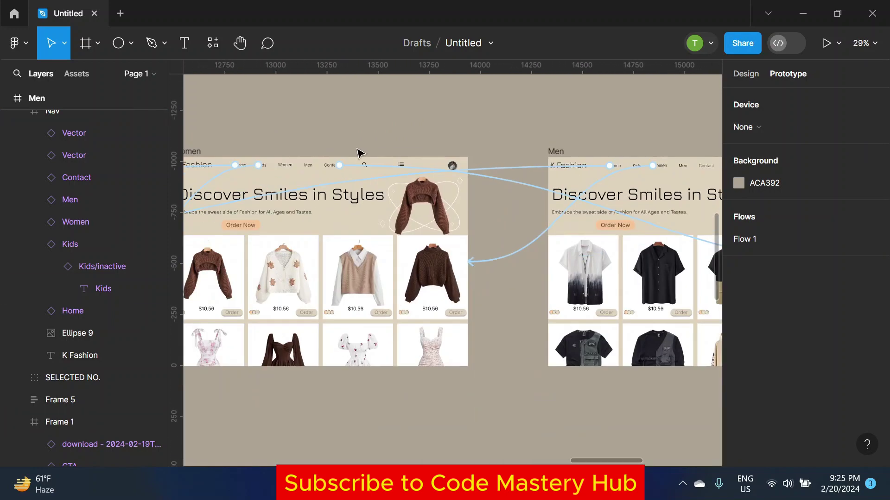
{"action": "scroll", "coordinate": [324, 172], "scroll_direction": "down", "scroll_amount": 5}
{"action": "left_click_drag", "start_coordinate": [377, 151], "coordinate": [566, 155]}
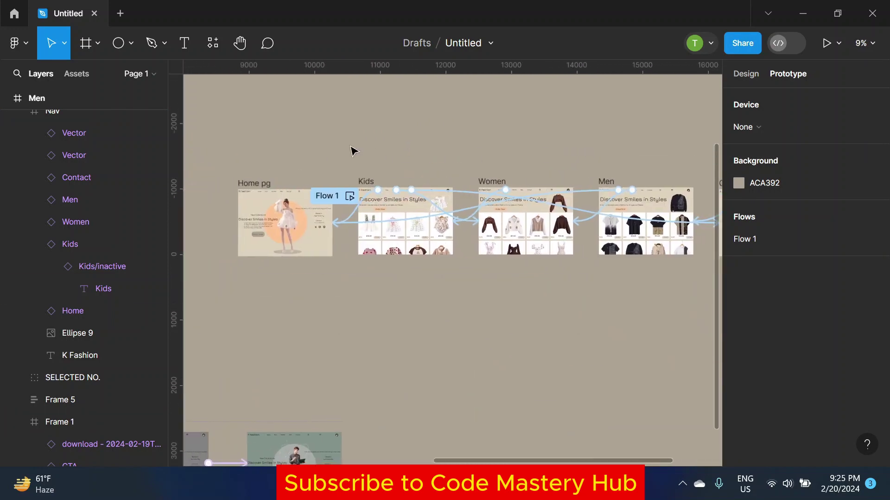
Step: Link the Home pg frame to the Kids frame and center all five frames
{"action": "left_click", "coordinate": [331, 233]}
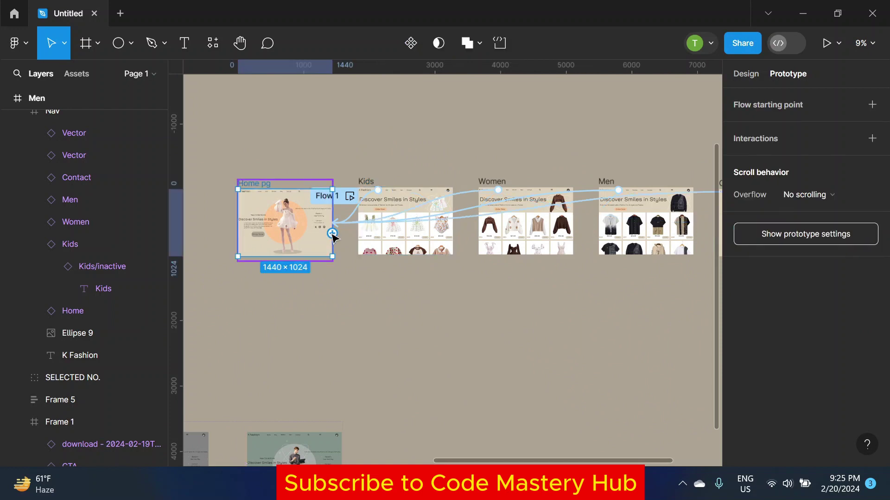
{"action": "left_click_drag", "start_coordinate": [360, 240], "coordinate": [360, 241]}
{"action": "key", "text": "Escape"}
{"action": "key", "text": "Escape"}
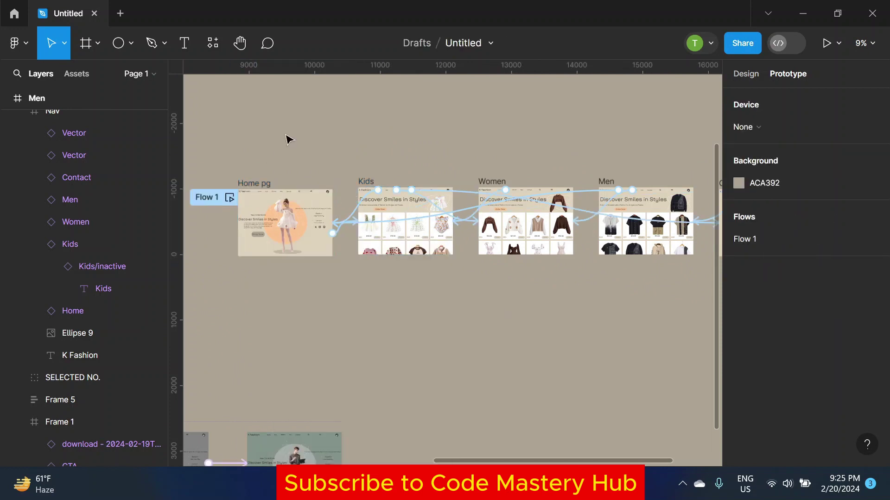
{"action": "scroll", "coordinate": [290, 137], "scroll_direction": "down", "scroll_amount": 2}
{"action": "left_click_drag", "start_coordinate": [450, 135], "coordinate": [499, 172]}
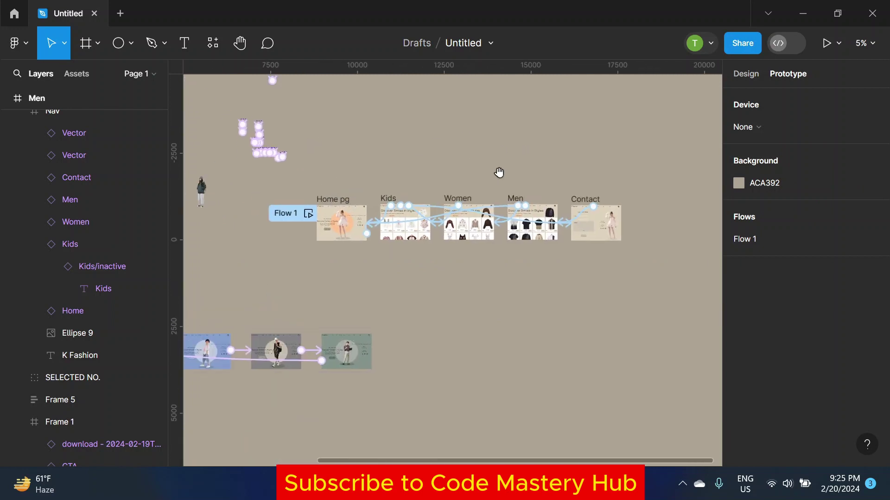
Step: Present the prototype fitted to the window, open Kids and scroll through it
{"action": "left_click", "coordinate": [826, 43]}
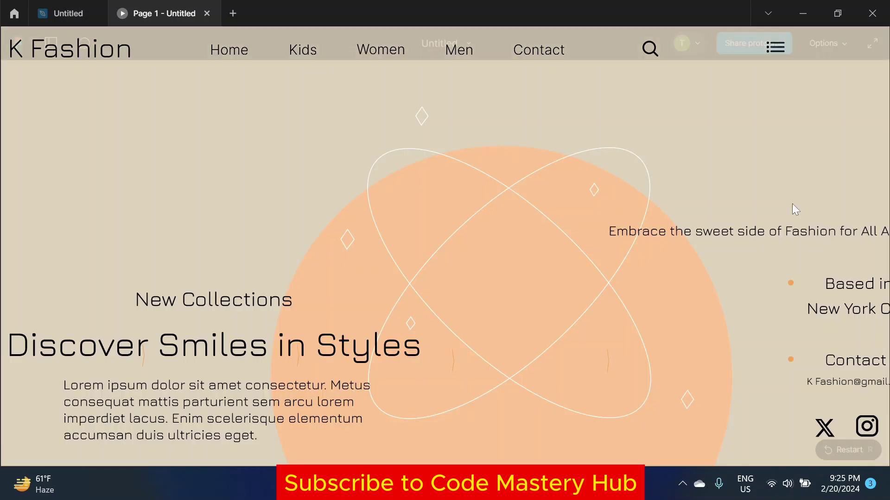
{"action": "left_click", "coordinate": [839, 41]}
{"action": "left_click", "coordinate": [819, 128]}
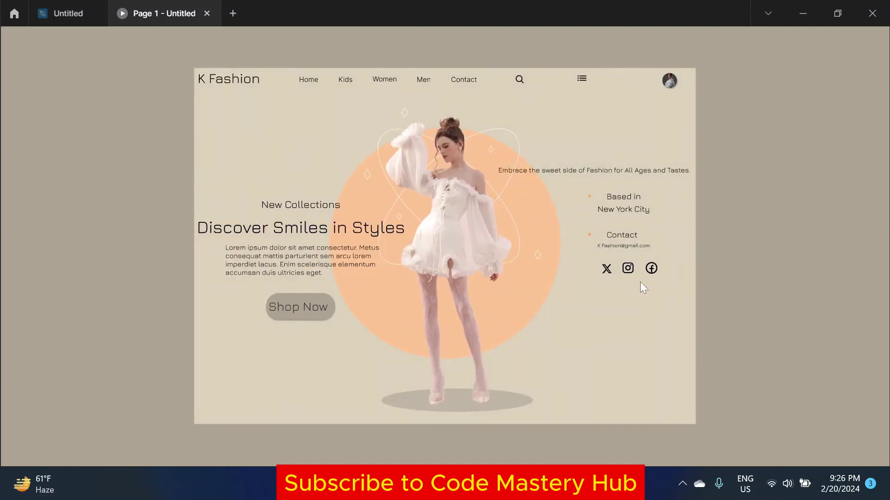
{"action": "left_click", "coordinate": [642, 286]}
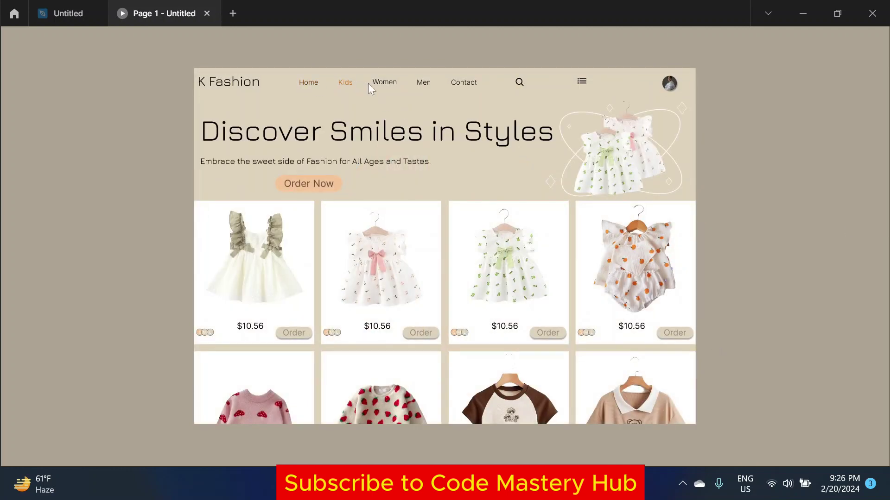
{"action": "scroll", "coordinate": [306, 227], "scroll_direction": "down", "scroll_amount": 2}
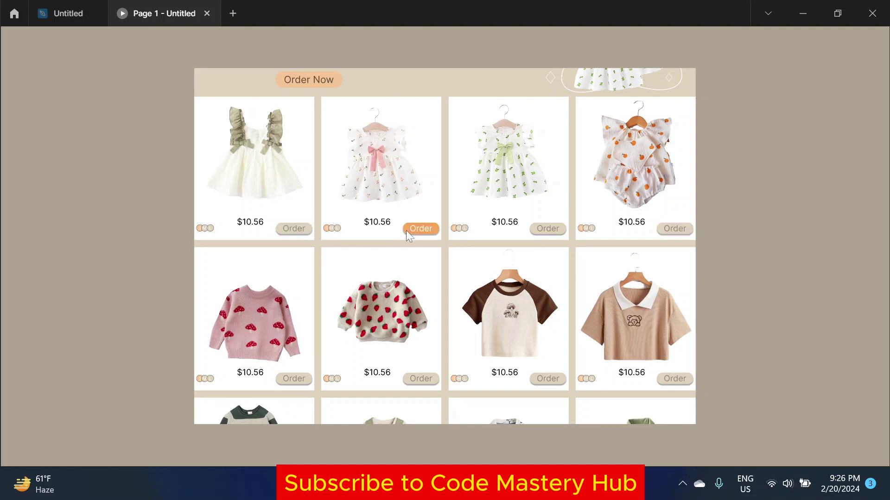
{"action": "scroll", "coordinate": [406, 230], "scroll_direction": "down", "scroll_amount": 3}
{"action": "left_click", "coordinate": [666, 391]}
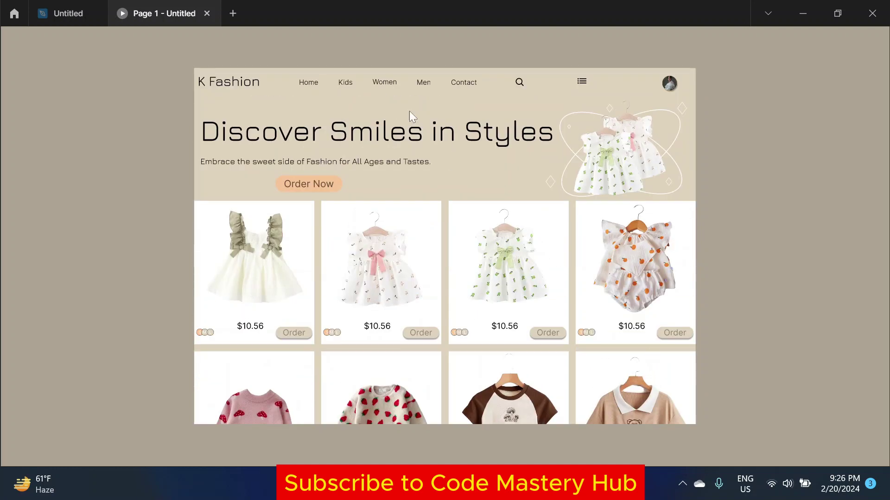
Step: Test nav links through Women, Contact, Home, Men, Kids and back to Home
{"action": "left_click", "coordinate": [386, 86]}
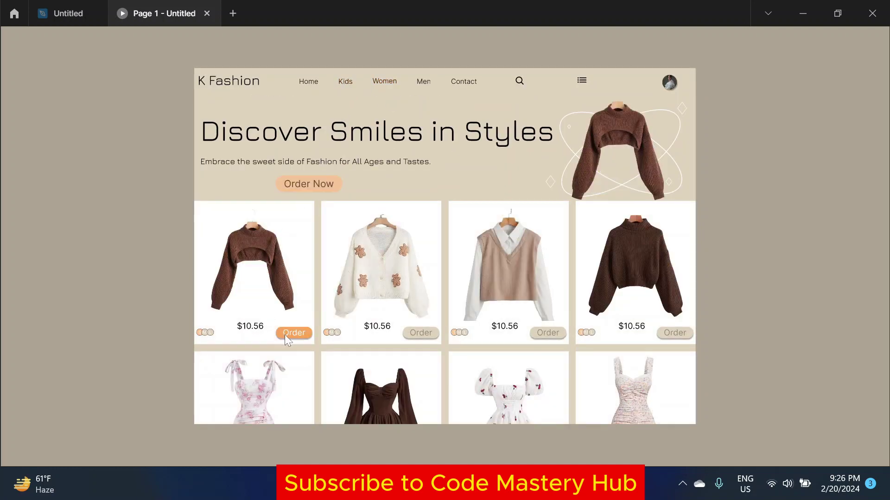
{"action": "scroll", "coordinate": [675, 342], "scroll_direction": "down", "scroll_amount": 2}
{"action": "scroll", "coordinate": [668, 286], "scroll_direction": "down", "scroll_amount": 3}
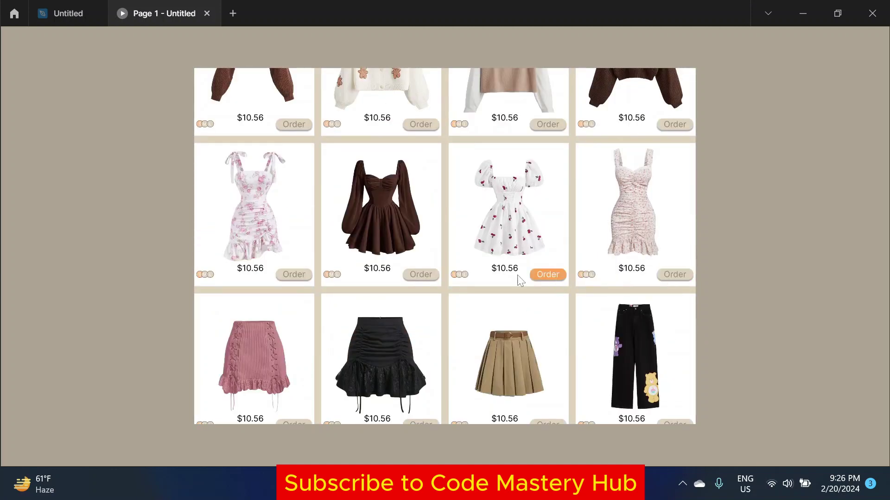
{"action": "scroll", "coordinate": [536, 368], "scroll_direction": "down", "scroll_amount": 1}
{"action": "scroll", "coordinate": [625, 366], "scroll_direction": "up", "scroll_amount": 5}
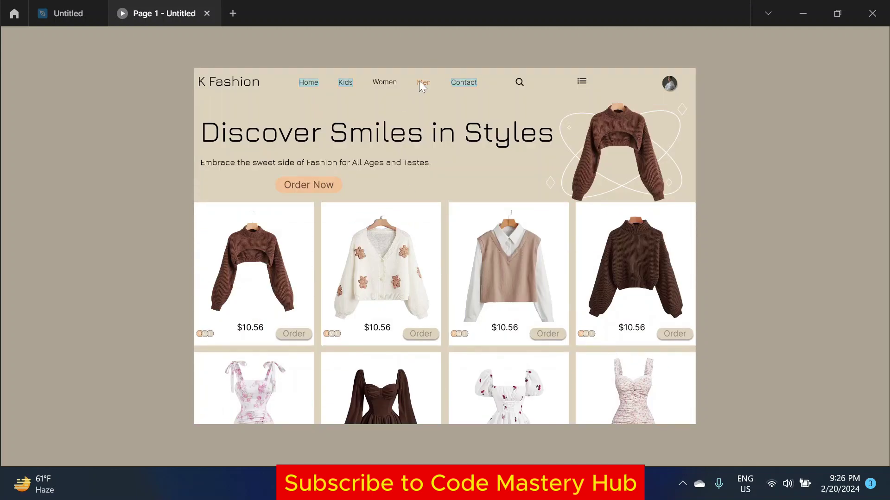
{"action": "left_click", "coordinate": [461, 81]}
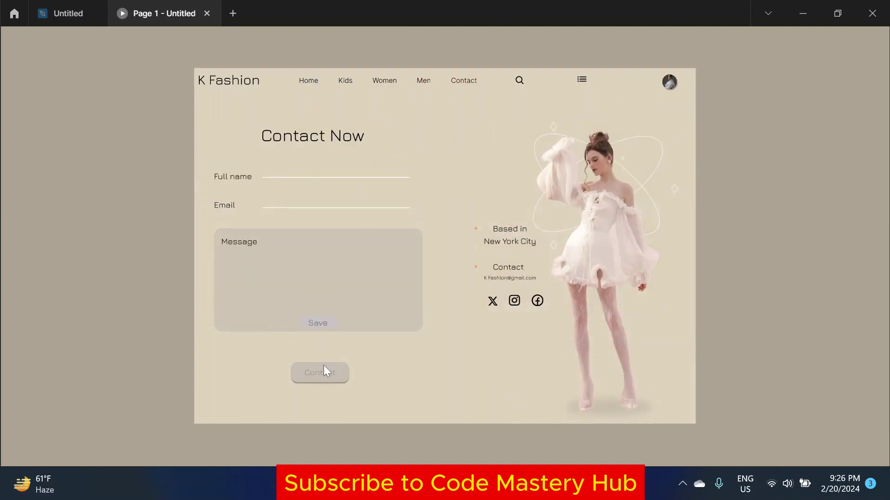
{"action": "left_click", "coordinate": [314, 91]}
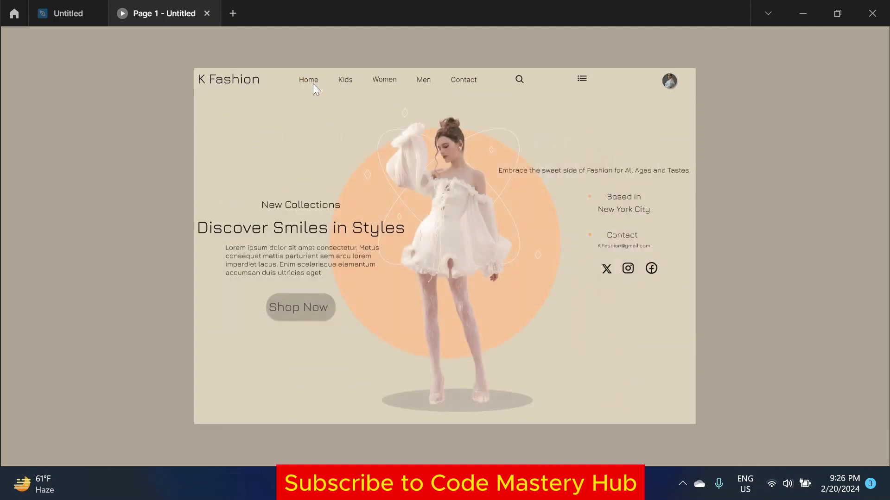
{"action": "left_click", "coordinate": [423, 83]}
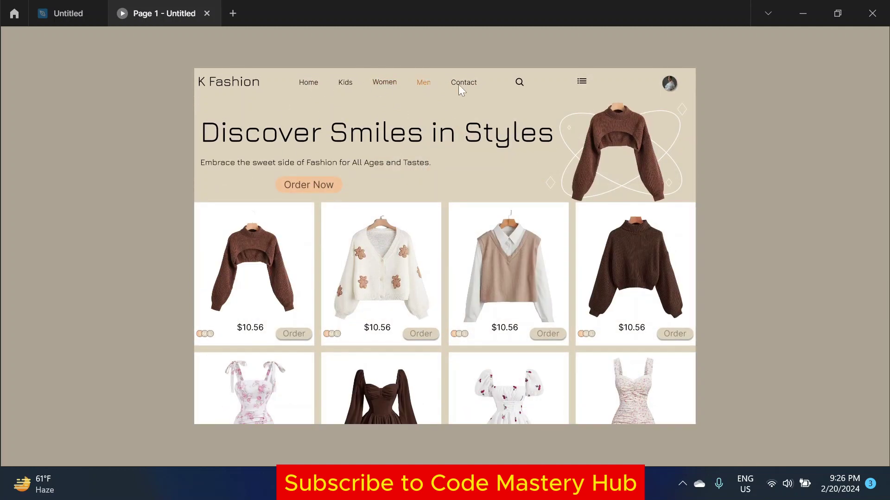
{"action": "left_click", "coordinate": [343, 82]}
{"action": "left_click", "coordinate": [309, 83]}
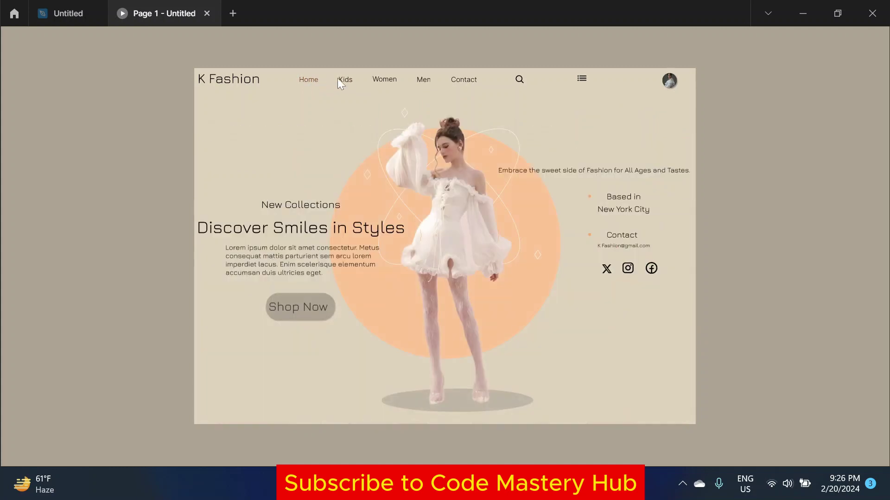
Step: Test the Kids, Women, Men and Contact links again, then return to the editor
{"action": "left_click", "coordinate": [346, 82]}
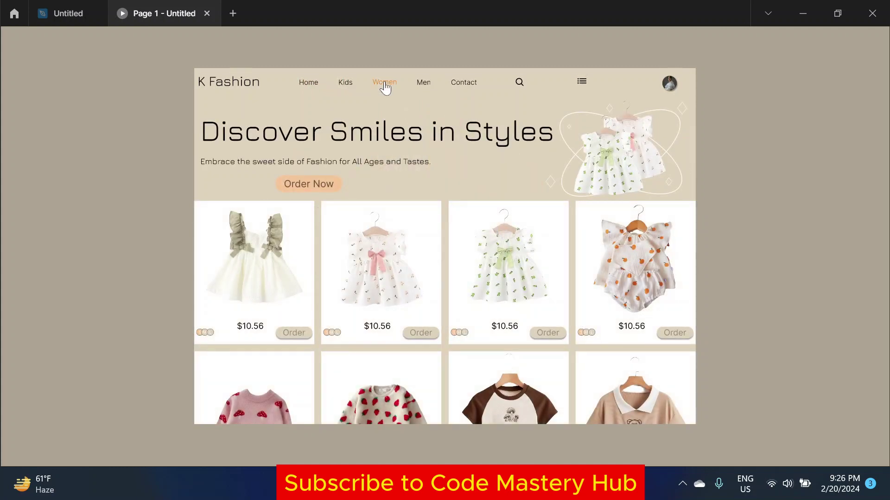
{"action": "left_click", "coordinate": [385, 86]}
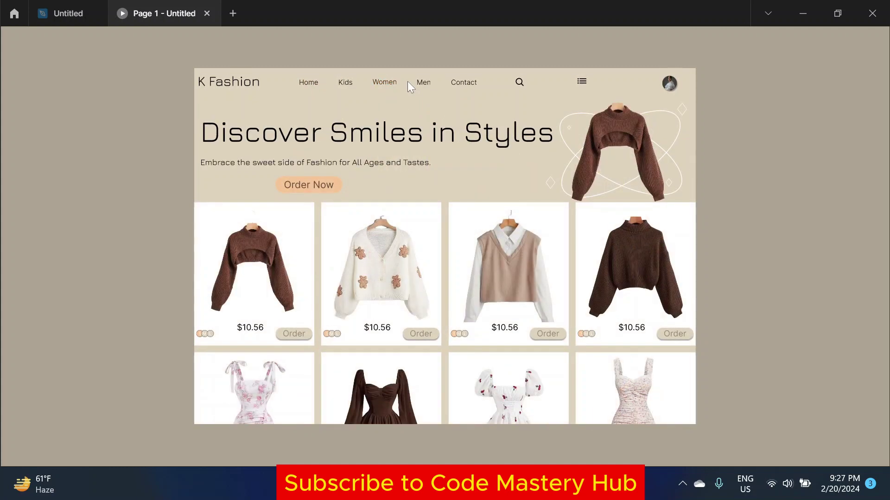
{"action": "left_click", "coordinate": [421, 80]}
{"action": "left_click", "coordinate": [464, 82]}
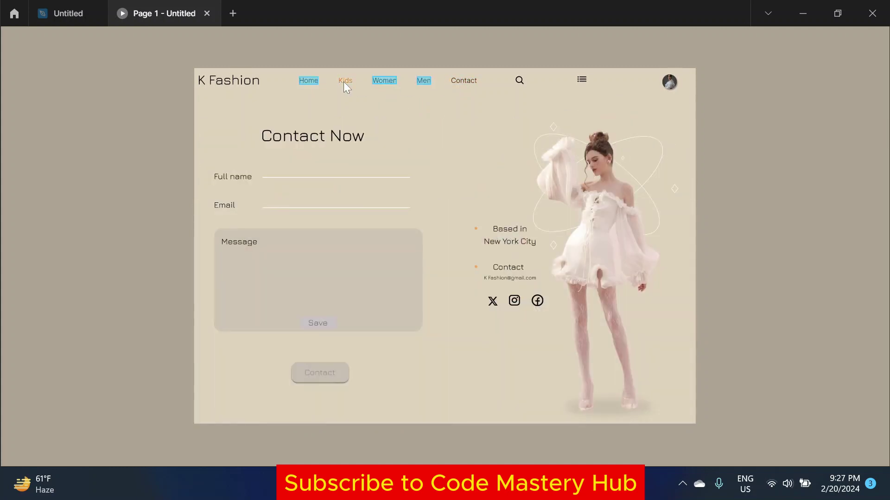
{"action": "left_click", "coordinate": [389, 82]}
{"action": "left_click", "coordinate": [424, 82]}
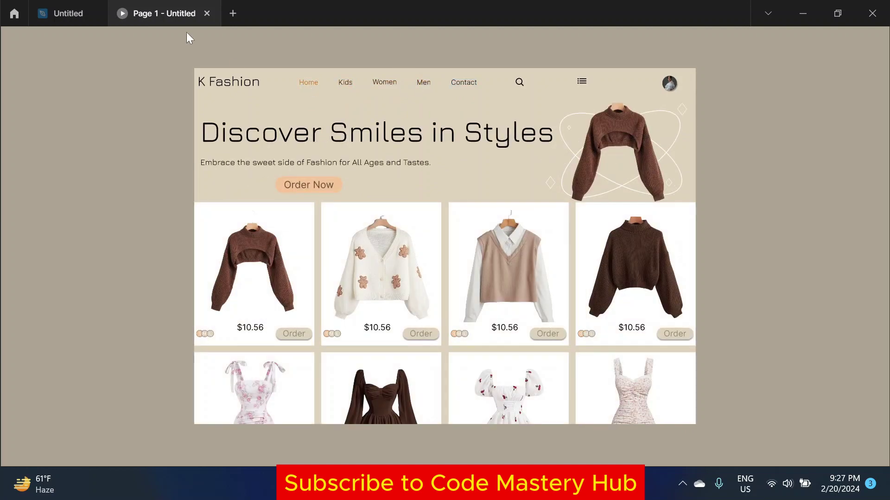
{"action": "key", "text": "ctrl+shift+Tab"}
Step: Link the Women page's Men nav item to the Men frame (On click > Navigate to Men)
{"action": "scroll", "coordinate": [463, 208], "scroll_direction": "up", "scroll_amount": 5}
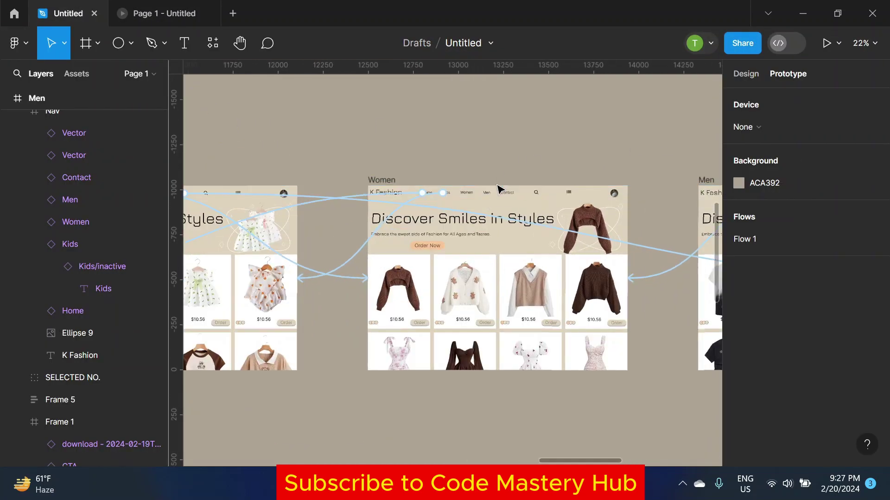
{"action": "left_click", "coordinate": [493, 192]}
{"action": "double_click", "coordinate": [485, 193]}
{"action": "scroll", "coordinate": [484, 193], "scroll_direction": "down", "scroll_amount": 2}
{"action": "left_click_drag", "start_coordinate": [489, 193], "coordinate": [643, 211]}
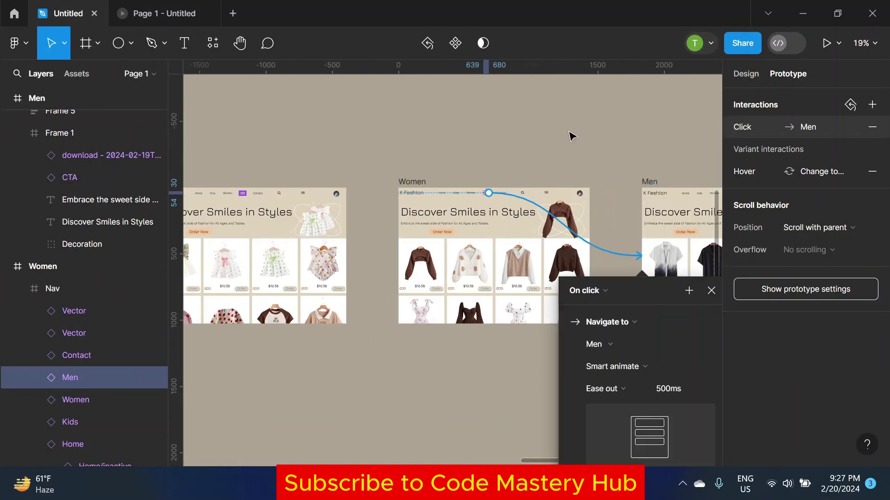
{"action": "left_click", "coordinate": [365, 167]}
Step: Link the Contact page's Men nav item to the Men frame on click
{"action": "scroll", "coordinate": [365, 167], "scroll_direction": "right", "scroll_amount": 5}
{"action": "scroll", "coordinate": [517, 232], "scroll_direction": "up", "scroll_amount": 3}
{"action": "scroll", "coordinate": [616, 252], "scroll_direction": "up", "scroll_amount": 3}
{"action": "scroll", "coordinate": [409, 230], "scroll_direction": "up", "scroll_amount": 3}
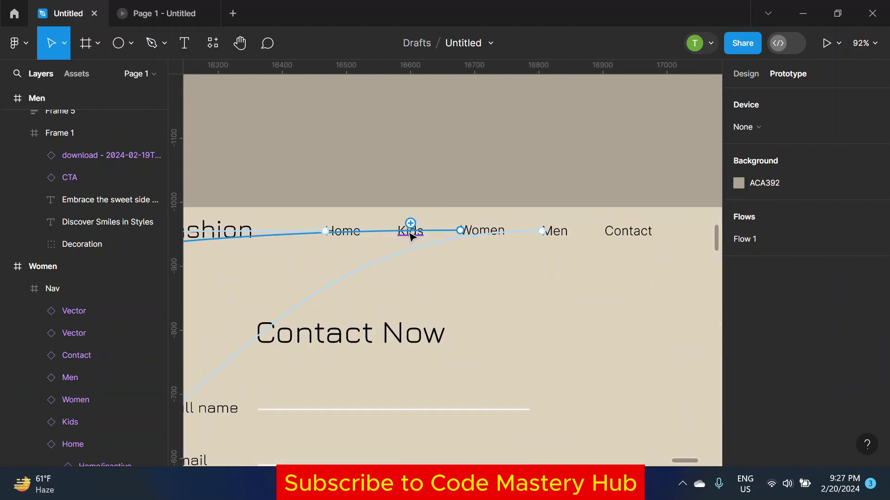
{"action": "left_click", "coordinate": [410, 230]}
{"action": "scroll", "coordinate": [410, 232], "scroll_direction": "down", "scroll_amount": 3}
{"action": "scroll", "coordinate": [412, 233], "scroll_direction": "down", "scroll_amount": 5}
{"action": "scroll", "coordinate": [586, 248], "scroll_direction": "left", "scroll_amount": 5}
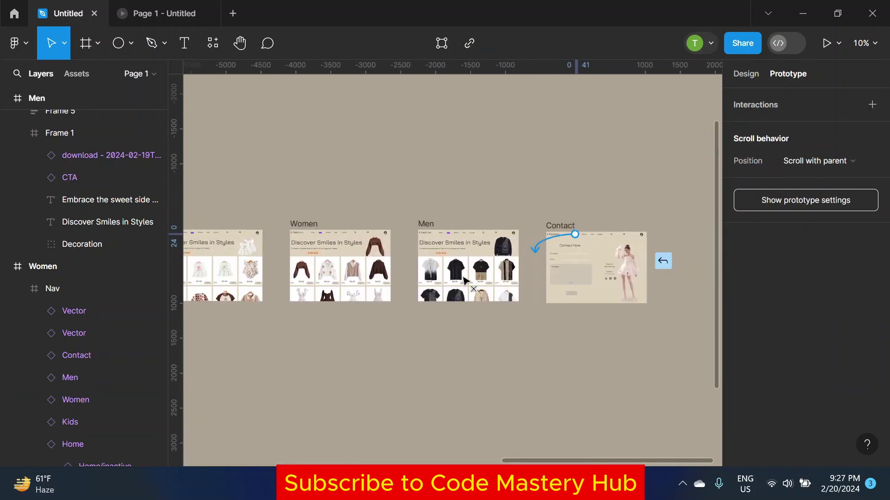
{"action": "left_click_drag", "start_coordinate": [465, 280], "coordinate": [465, 281]}
{"action": "left_click", "coordinate": [531, 324]}
{"action": "scroll", "coordinate": [535, 234], "scroll_direction": "up", "scroll_amount": 3}
{"action": "scroll", "coordinate": [535, 234], "scroll_direction": "up", "scroll_amount": 3}
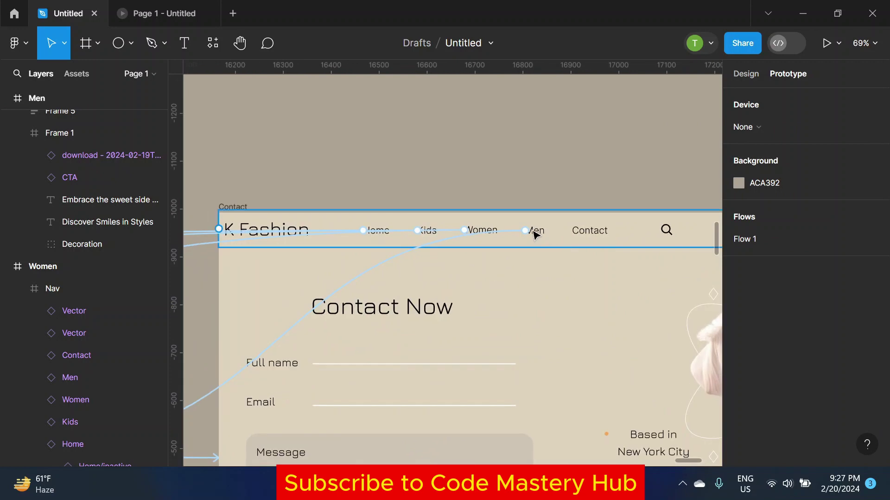
{"action": "scroll", "coordinate": [533, 234], "scroll_direction": "down", "scroll_amount": 5}
Step: Present the prototype and test the Men, Contact, Kids and Home nav links
{"action": "key", "text": "ctrl+alt+Return"}
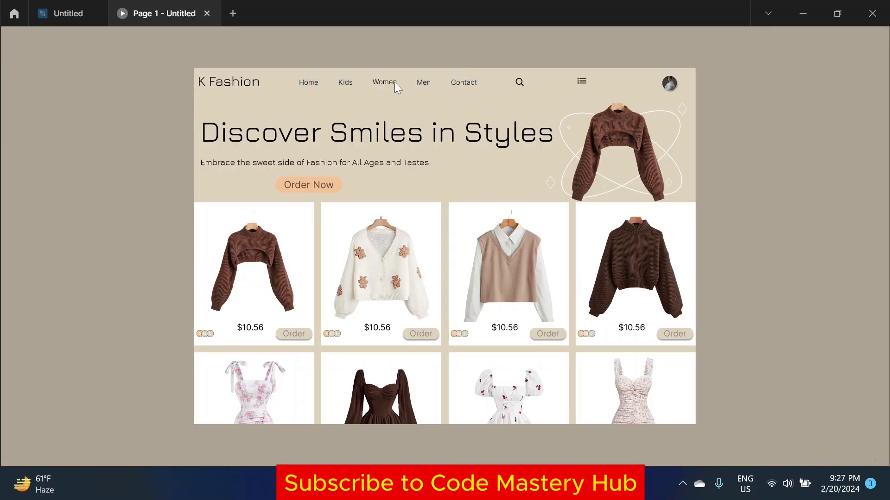
{"action": "left_click", "coordinate": [424, 83]}
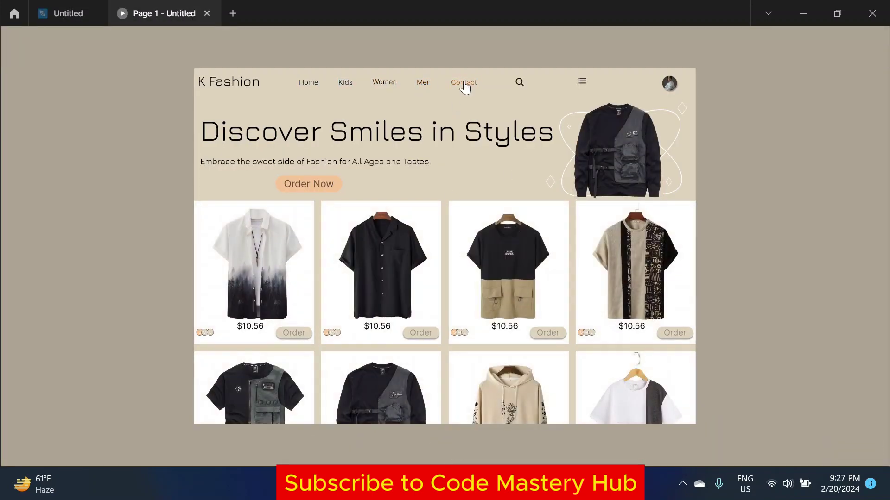
{"action": "left_click", "coordinate": [463, 83]}
{"action": "left_click", "coordinate": [342, 83]}
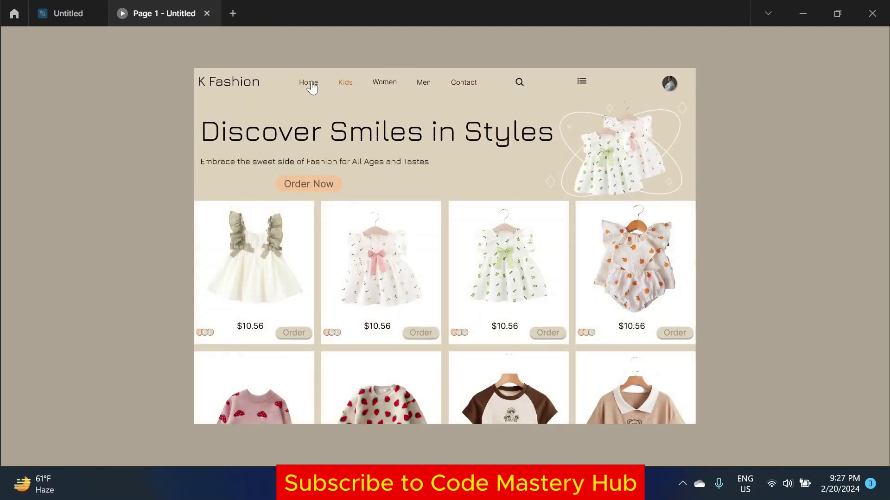
{"action": "left_click", "coordinate": [310, 81]}
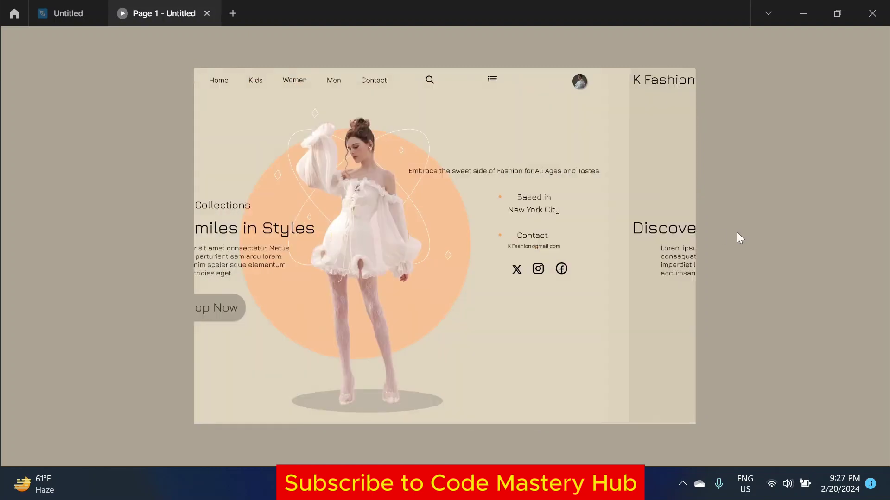
{"action": "scroll", "coordinate": [551, 218], "scroll_direction": "down", "scroll_amount": 5}
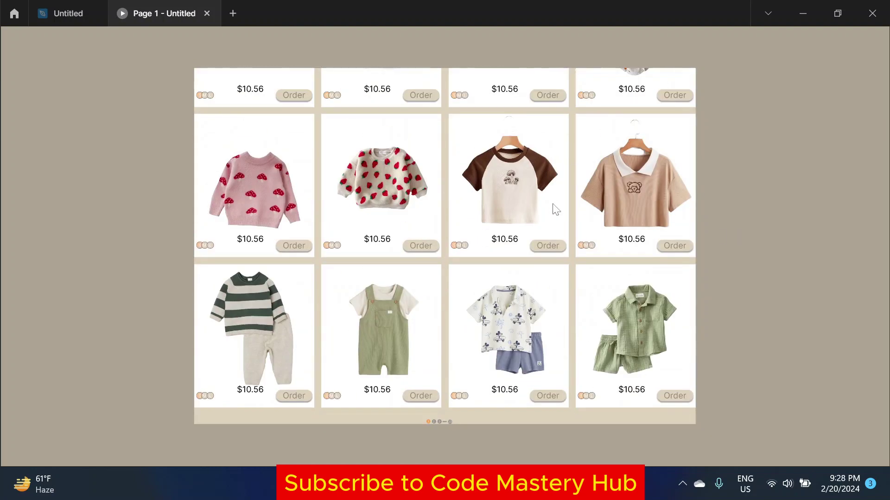
{"action": "scroll", "coordinate": [556, 212], "scroll_direction": "up", "scroll_amount": 5}
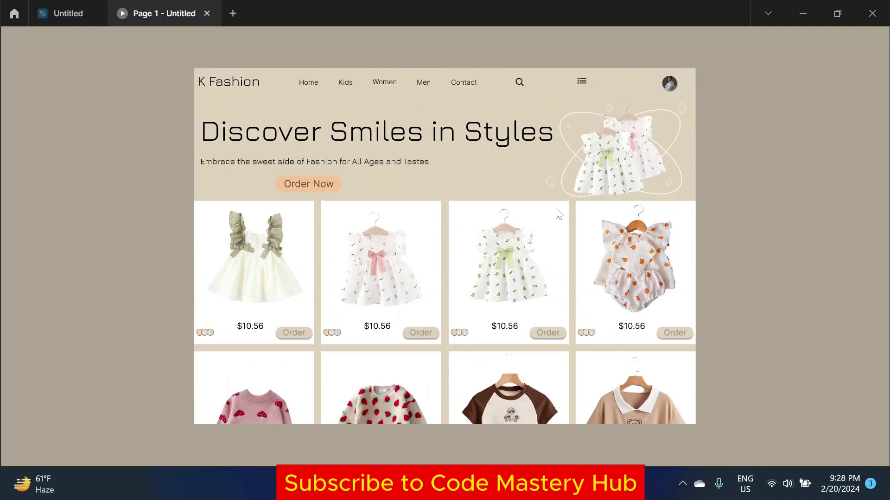
Step: Close the presentation and return to the editor showing all five page frames
{"action": "left_click", "coordinate": [207, 13]}
{"action": "scroll", "coordinate": [584, 159], "scroll_direction": "down", "scroll_amount": 3}
{"action": "scroll", "coordinate": [626, 137], "scroll_direction": "down", "scroll_amount": 3}
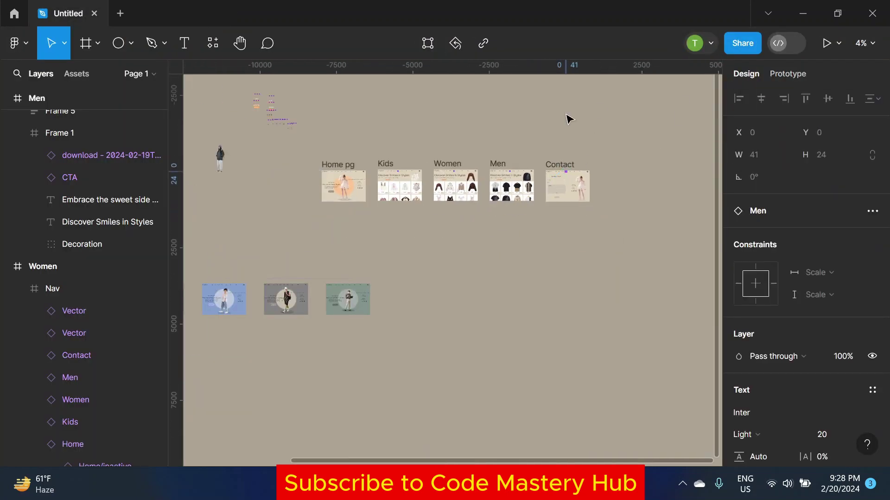
{"action": "scroll", "coordinate": [580, 165], "scroll_direction": "up", "scroll_amount": 1}
{"action": "scroll", "coordinate": [490, 222], "scroll_direction": "up", "scroll_amount": 1}
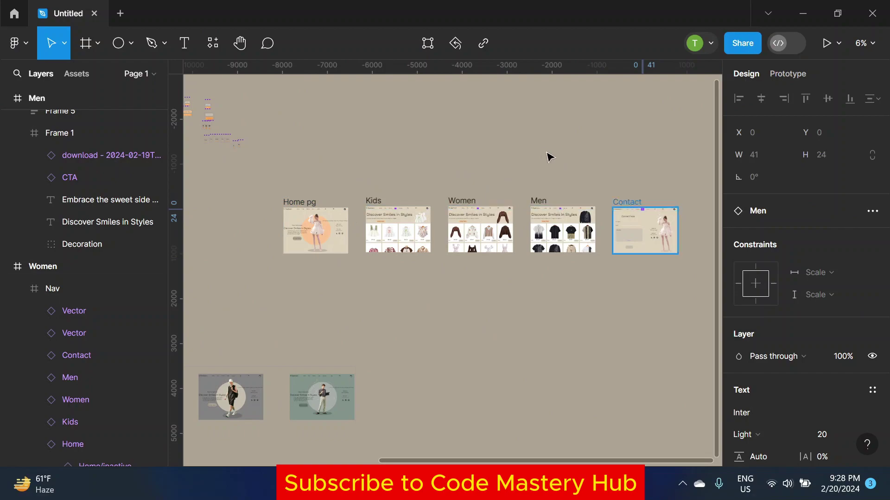